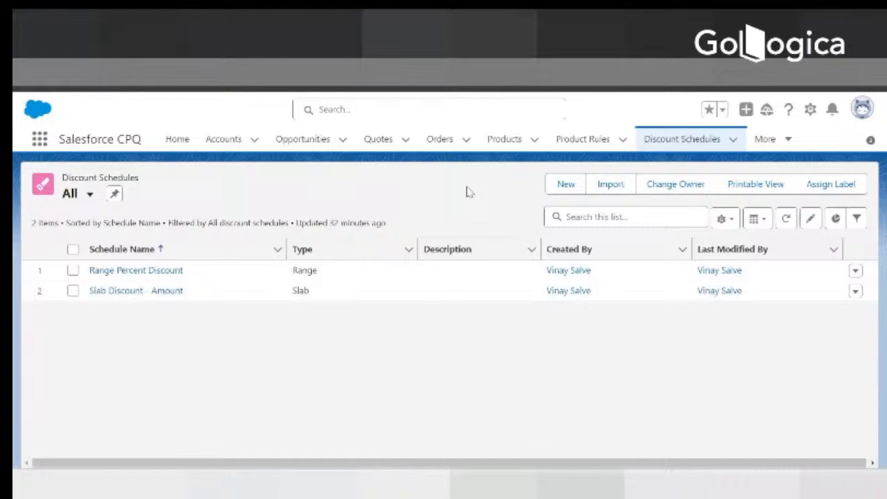
Open the Slab Discount - Amount schedule and review its Override Behavior setting.
{"action": "left_click", "coordinate": [134, 294]}
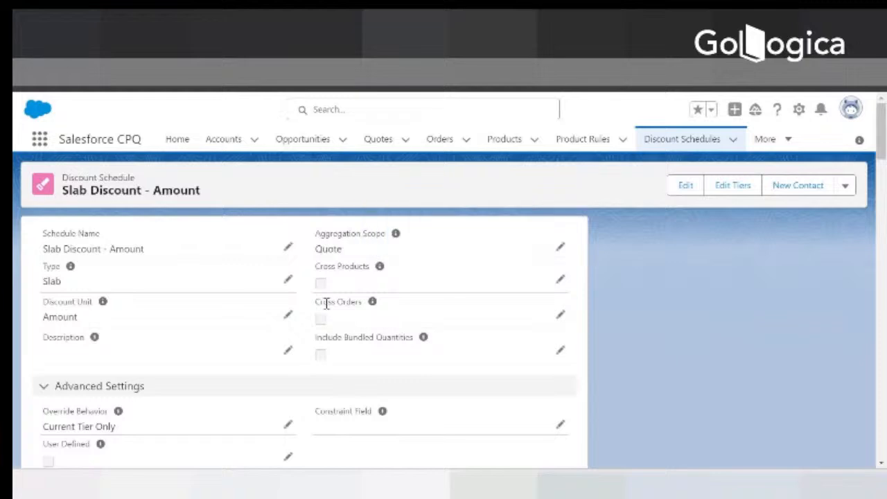
{"action": "scroll", "coordinate": [277, 312], "scroll_direction": "down", "scroll_amount": 2}
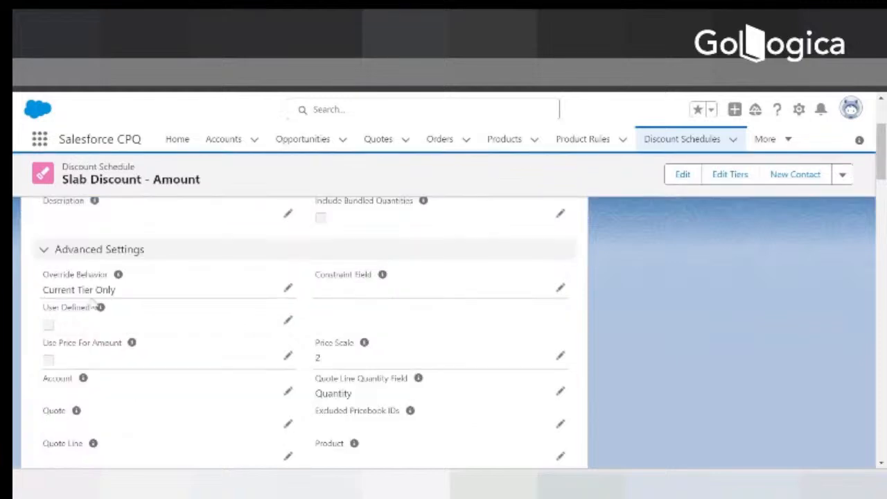
{"action": "scroll", "coordinate": [137, 294], "scroll_direction": "up", "scroll_amount": 1}
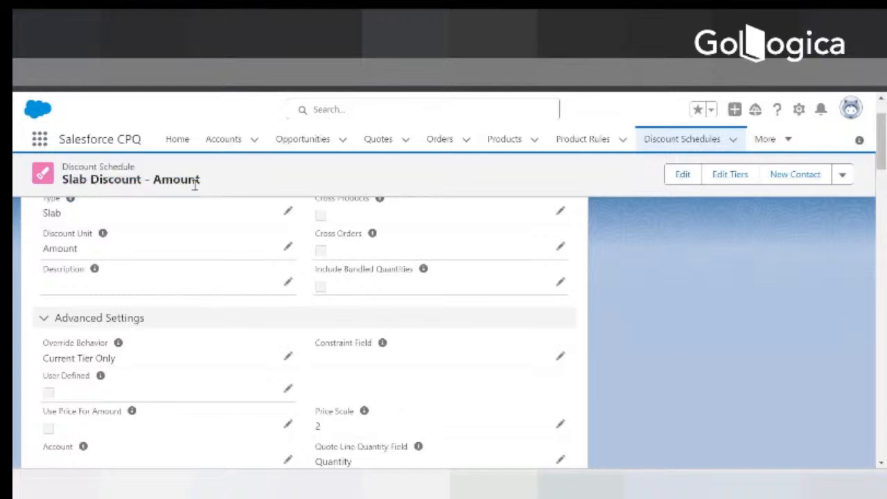
{"action": "scroll", "coordinate": [103, 310], "scroll_direction": "down", "scroll_amount": 1}
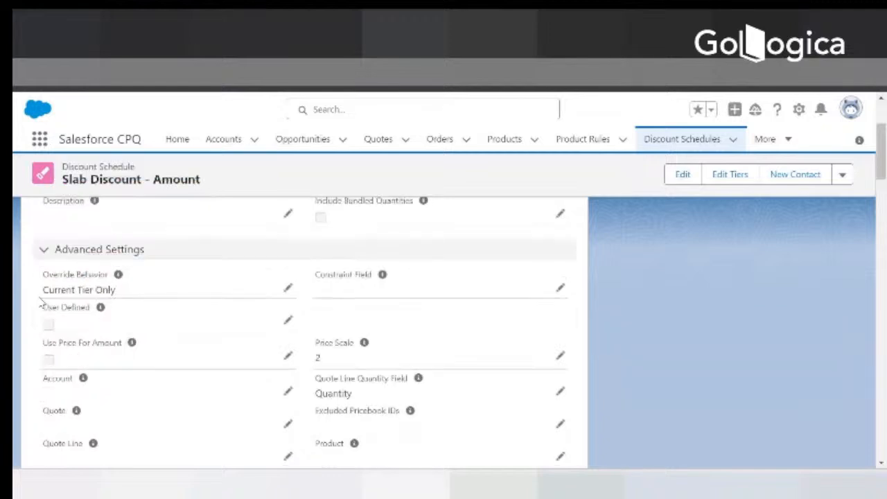
{"action": "left_click_drag", "start_coordinate": [43, 290], "coordinate": [143, 291]}
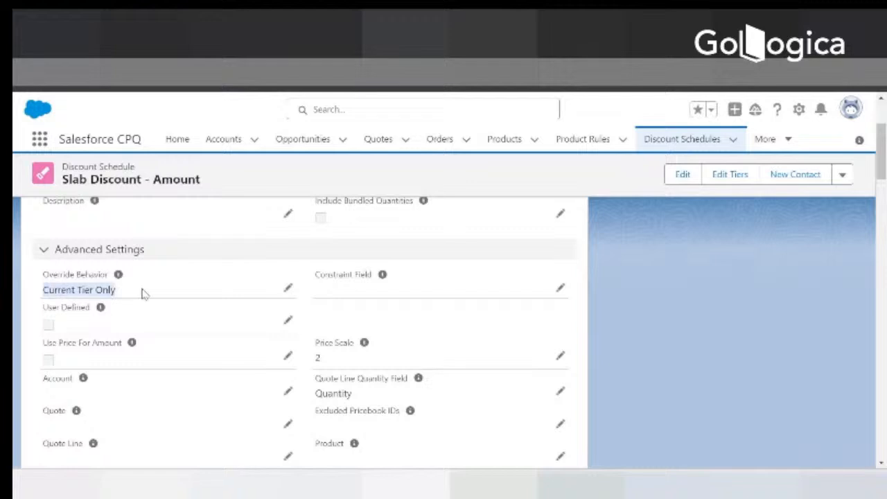
Inspect the available Override Behavior options of the schedule and leave editing without changing anything.
{"action": "left_click", "coordinate": [290, 290]}
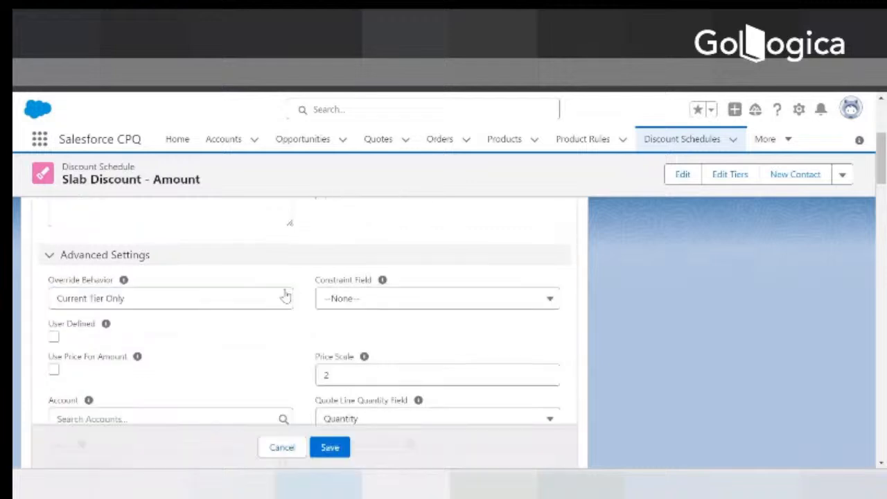
{"action": "left_click", "coordinate": [212, 299]}
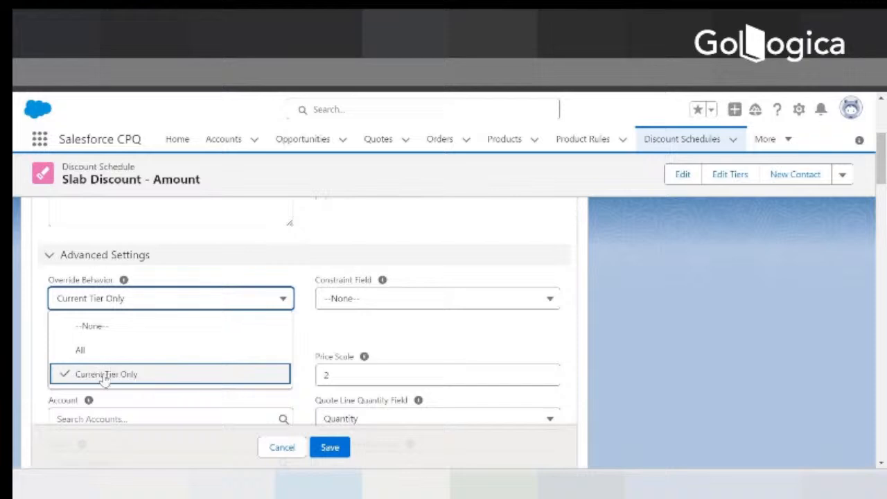
{"action": "left_click", "coordinate": [281, 447]}
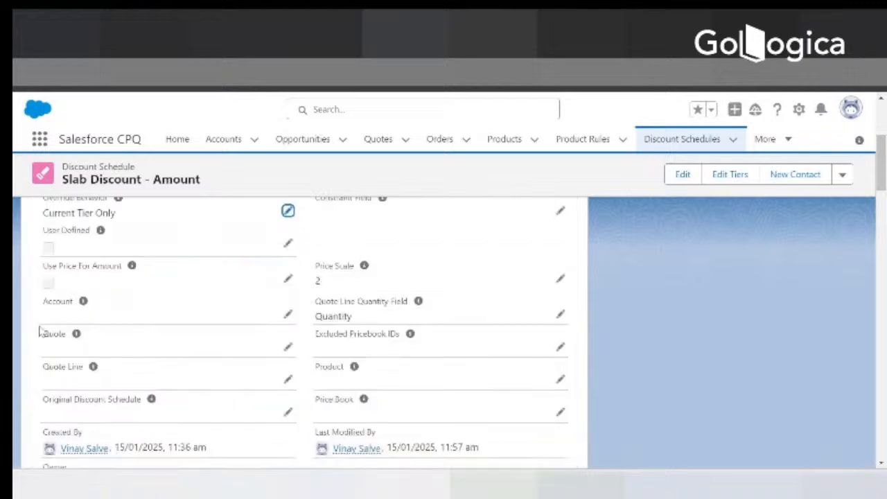
{"action": "scroll", "coordinate": [103, 289], "scroll_direction": "up", "scroll_amount": 1}
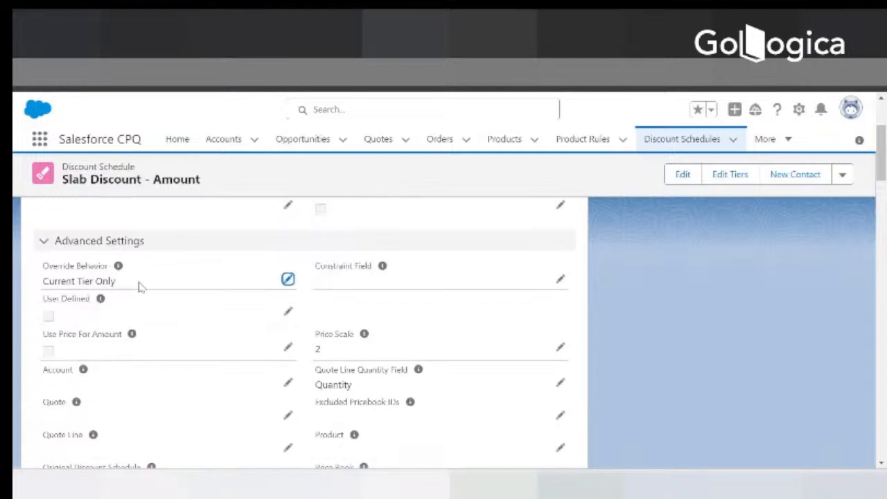
Review the schedule's discount tiers and open their full list in a separate browser tab.
{"action": "scroll", "coordinate": [139, 286], "scroll_direction": "down", "scroll_amount": 3}
{"action": "scroll", "coordinate": [162, 311], "scroll_direction": "down", "scroll_amount": 2}
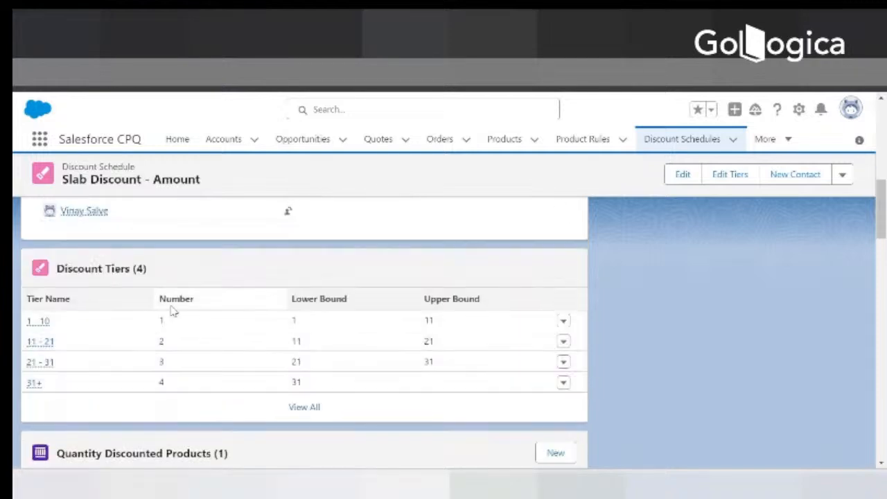
{"action": "scroll", "coordinate": [172, 315], "scroll_direction": "down", "scroll_amount": 2}
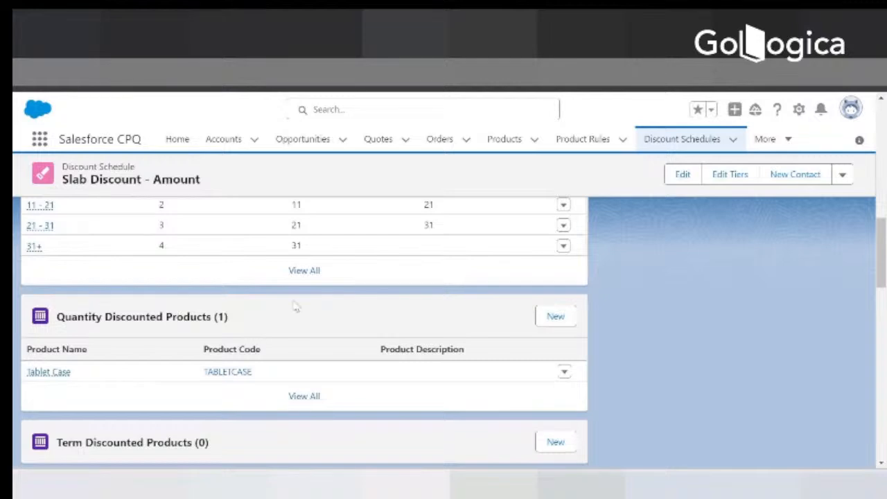
{"action": "right_click", "coordinate": [303, 271]}
{"action": "left_click", "coordinate": [341, 291]}
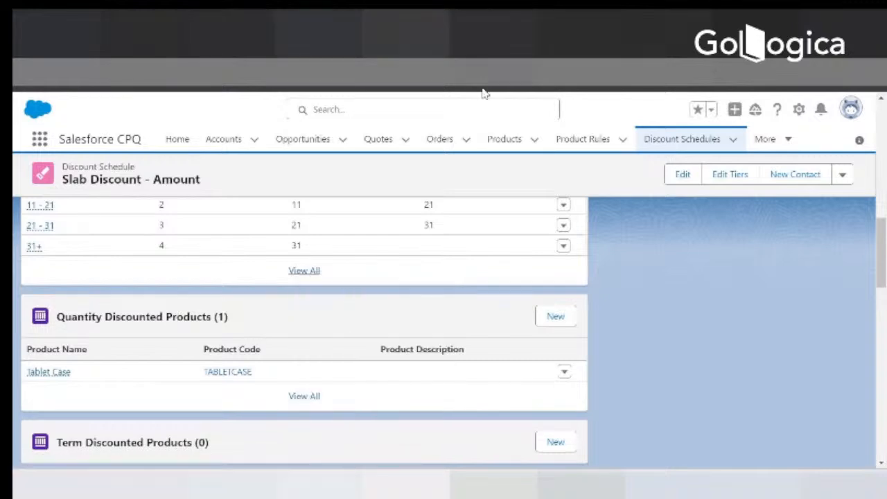
Check which products are linked to the schedule under Quantity Discounted Products.
{"action": "scroll", "coordinate": [208, 352], "scroll_direction": "down", "scroll_amount": 3}
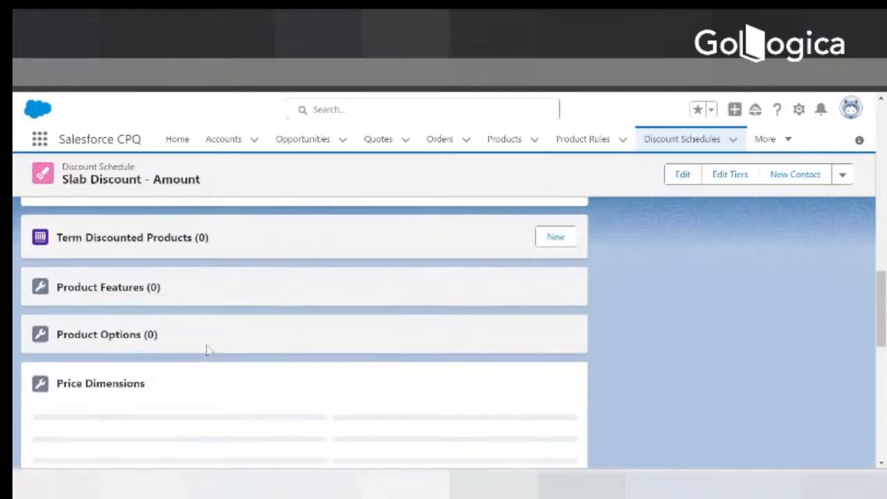
{"action": "scroll", "coordinate": [207, 346], "scroll_direction": "up", "scroll_amount": 2}
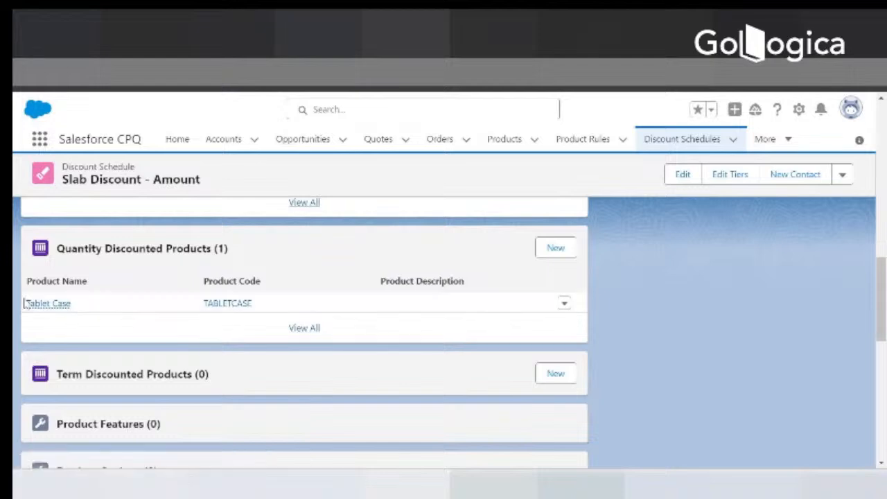
{"action": "mouse_move", "coordinate": [60, 306]}
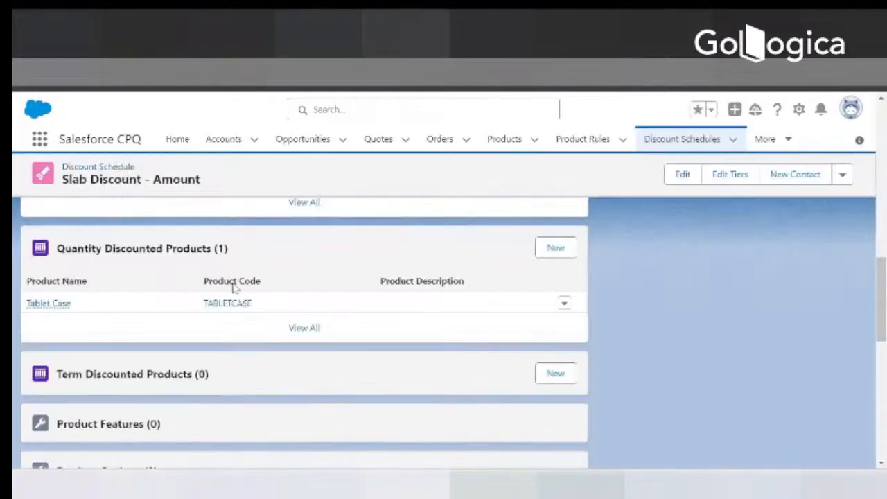
{"action": "scroll", "coordinate": [233, 285], "scroll_direction": "up", "scroll_amount": 10}
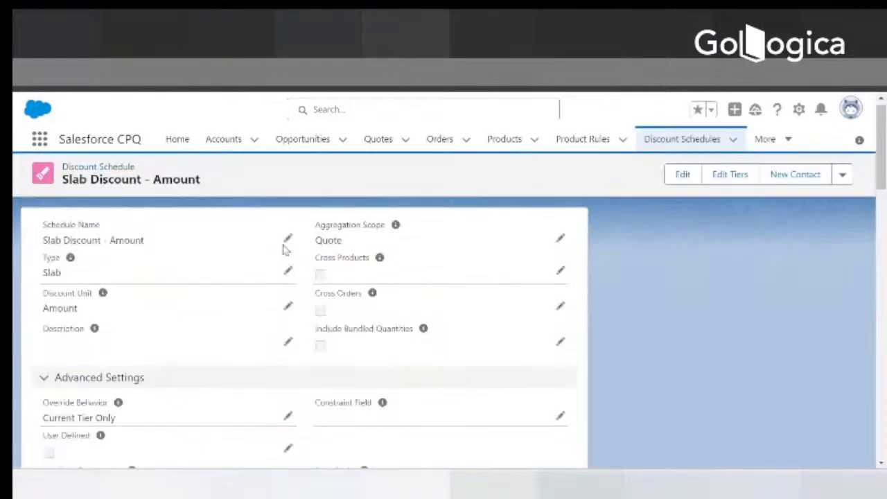
Open Quotes in a separate browser tab and switch the list view to All.
{"action": "right_click", "coordinate": [381, 141]}
{"action": "left_click", "coordinate": [428, 153]}
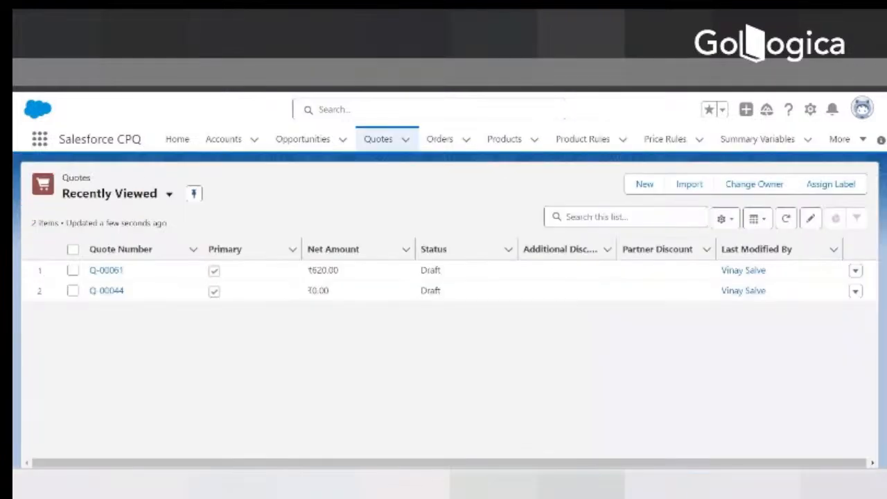
{"action": "left_click", "coordinate": [169, 194]}
{"action": "left_click", "coordinate": [115, 249]}
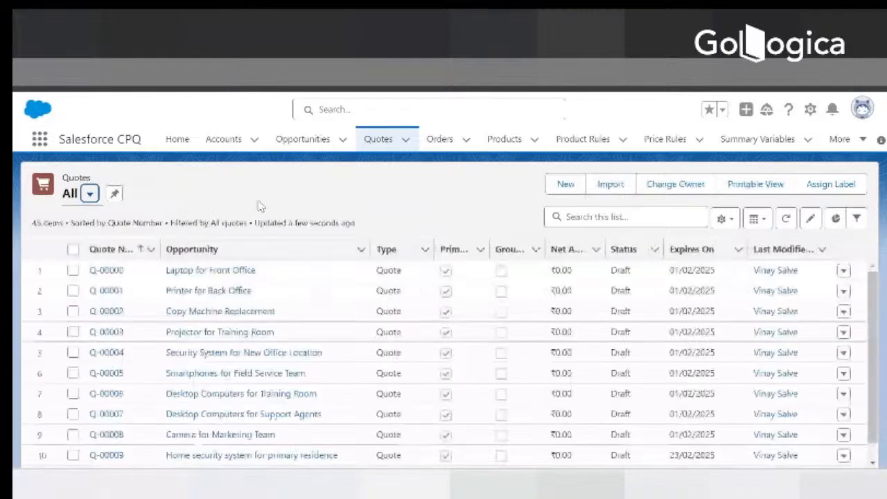
Open the quote belonging to the Remote medical records workstations opportunity.
{"action": "scroll", "coordinate": [270, 260], "scroll_direction": "down", "scroll_amount": 5}
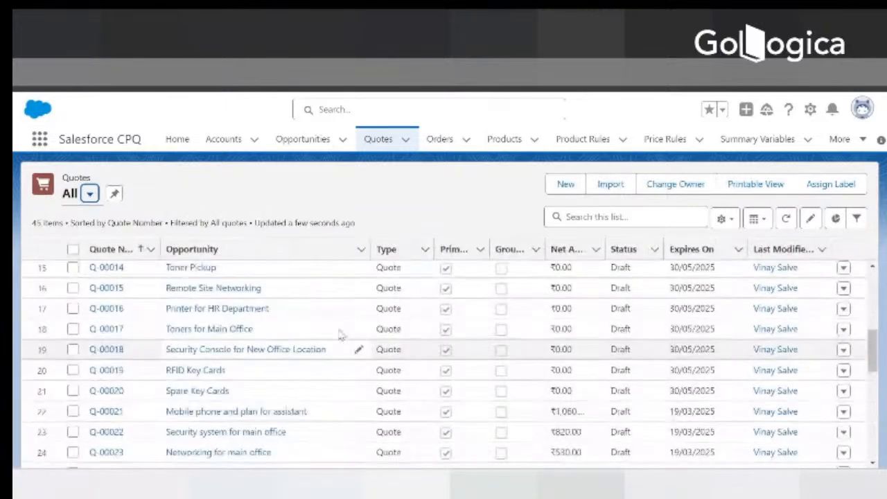
{"action": "scroll", "coordinate": [339, 333], "scroll_direction": "down", "scroll_amount": 7}
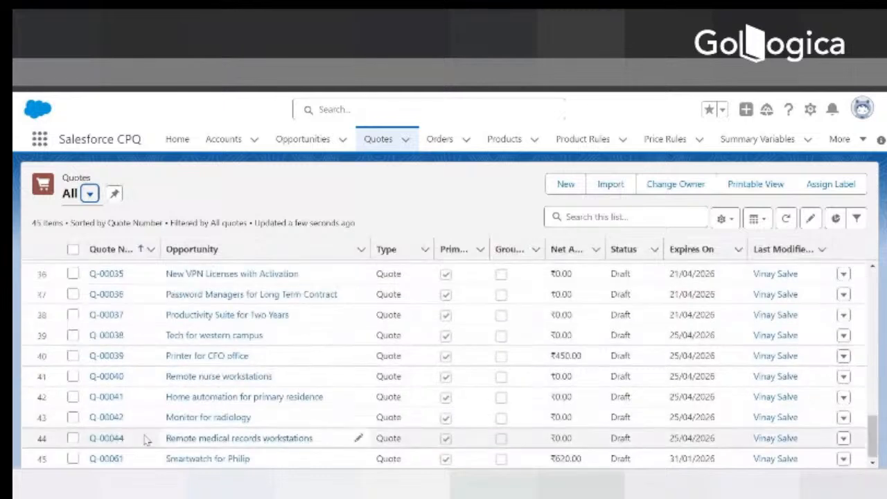
{"action": "left_click", "coordinate": [114, 438]}
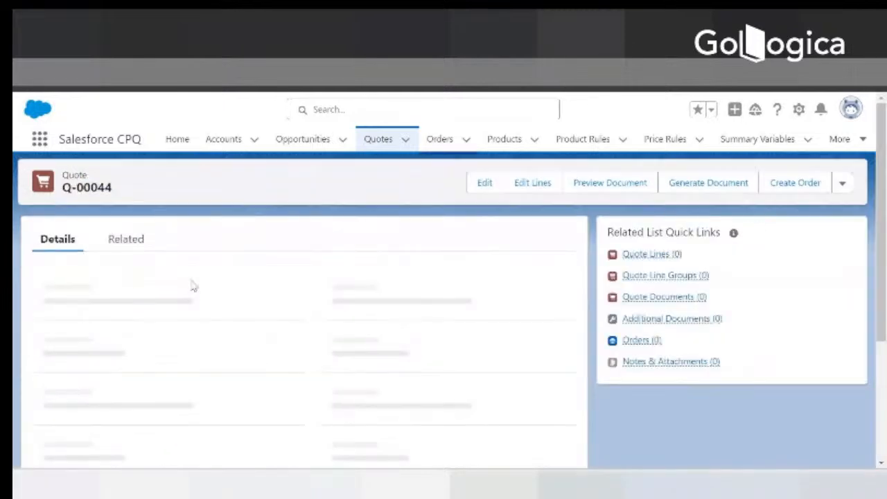
Search the product catalog for Tablet Case from the quote's line editor and add that product to the quote.
{"action": "left_click", "coordinate": [523, 190]}
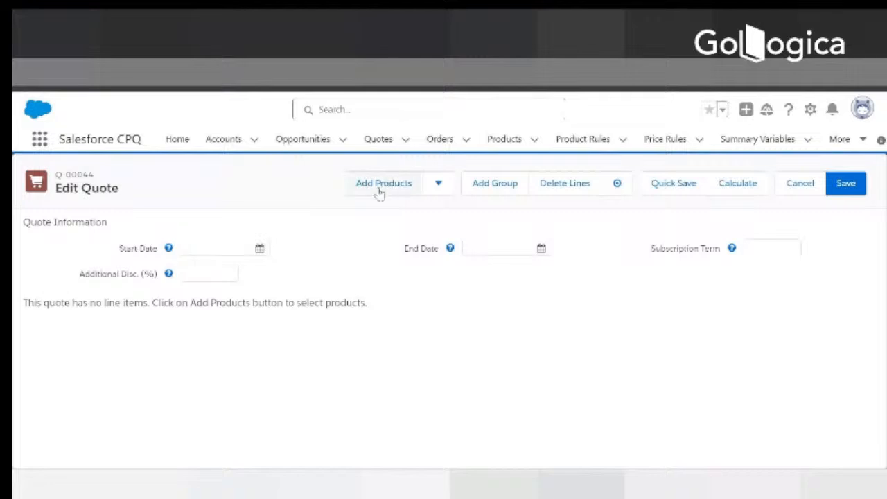
{"action": "left_click", "coordinate": [378, 190]}
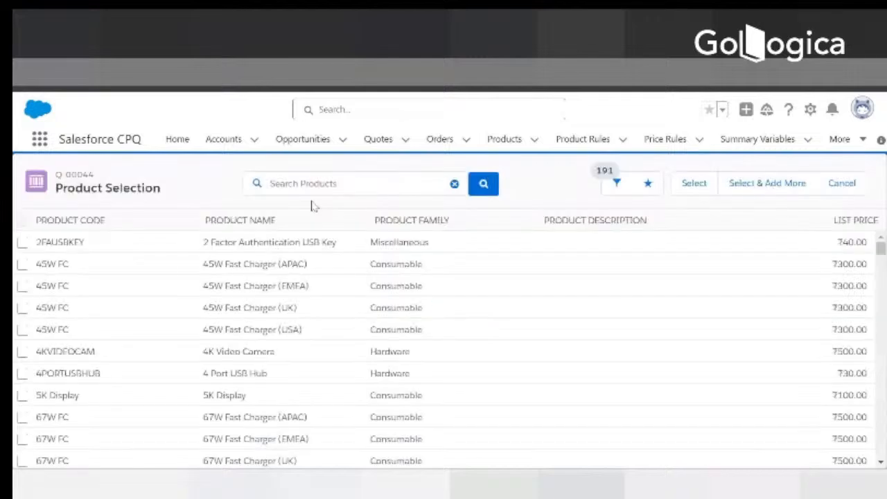
{"action": "left_click", "coordinate": [300, 192]}
{"action": "type", "text": "Tablet"}
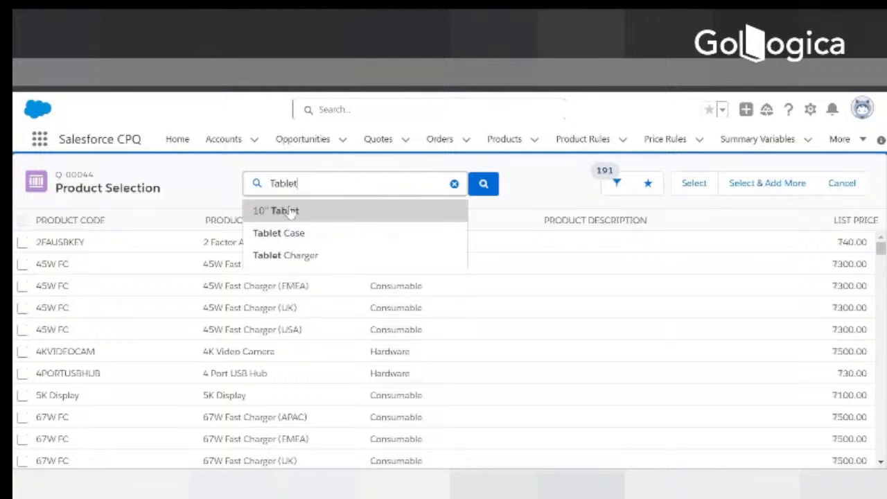
{"action": "left_click", "coordinate": [275, 233]}
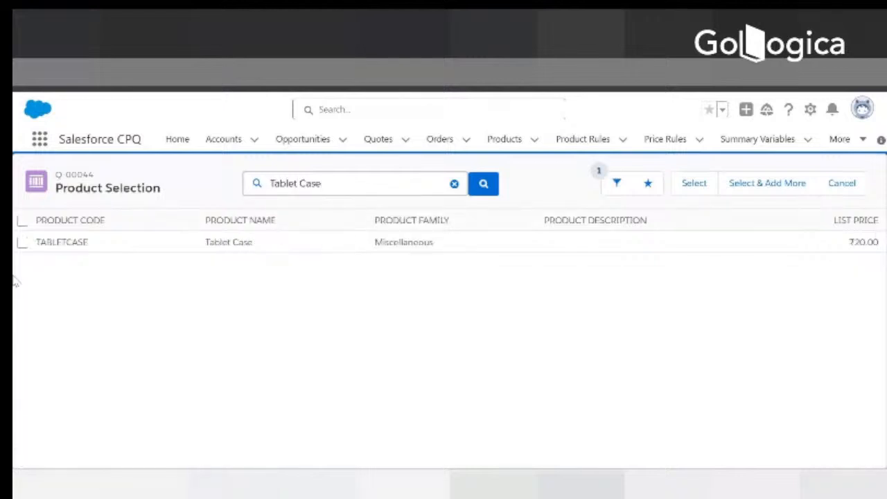
{"action": "left_click", "coordinate": [22, 242]}
{"action": "left_click", "coordinate": [693, 183]}
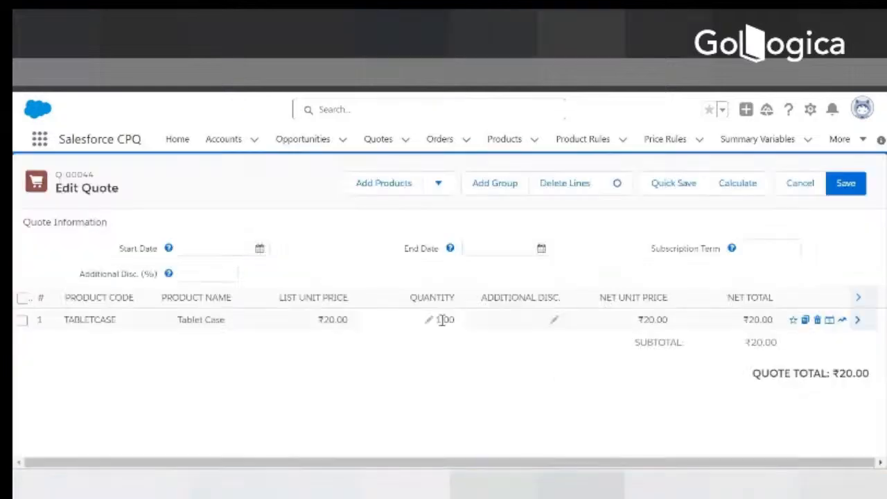
Set the Tablet Case line's quantity to 15 and save the quote.
{"action": "left_click", "coordinate": [430, 320]}
{"action": "key", "text": "BackSpace"}
{"action": "type", "text": "15"}
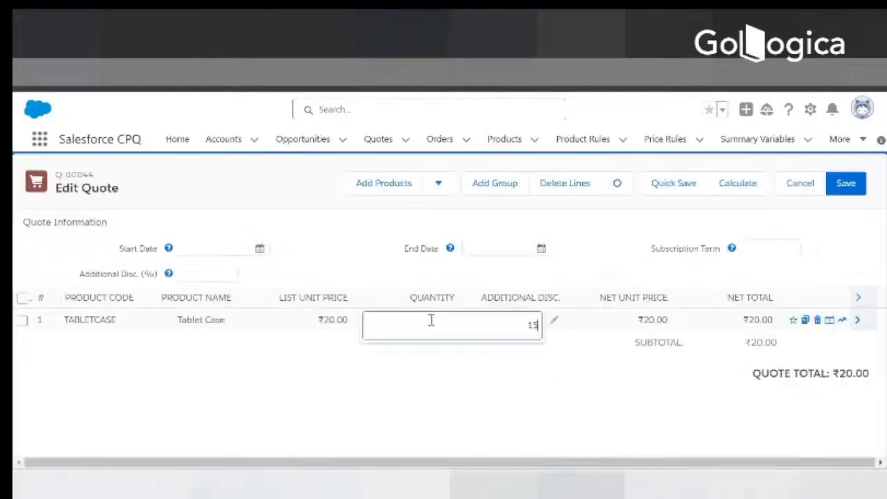
{"action": "left_click", "coordinate": [445, 370]}
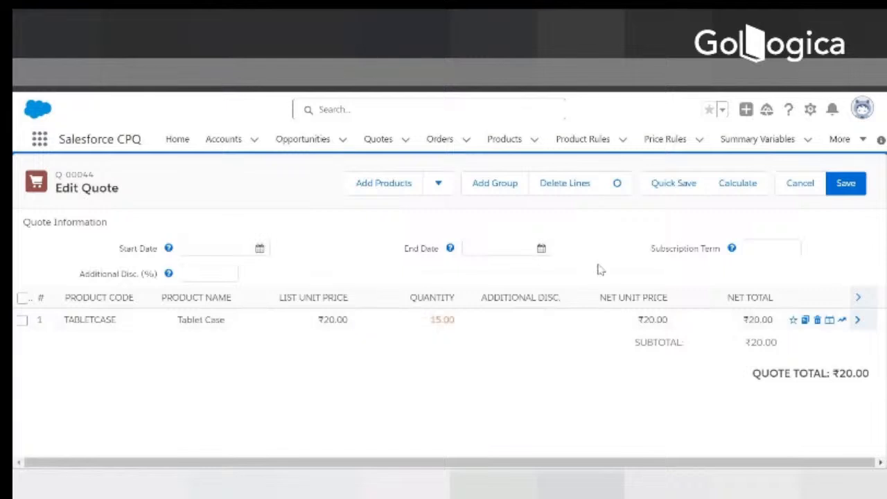
{"action": "left_click", "coordinate": [662, 187]}
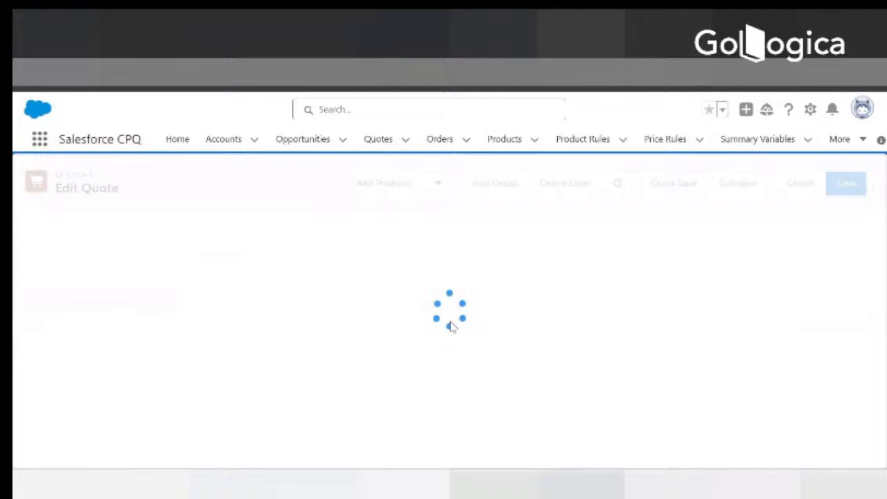
{"action": "left_click", "coordinate": [848, 185]}
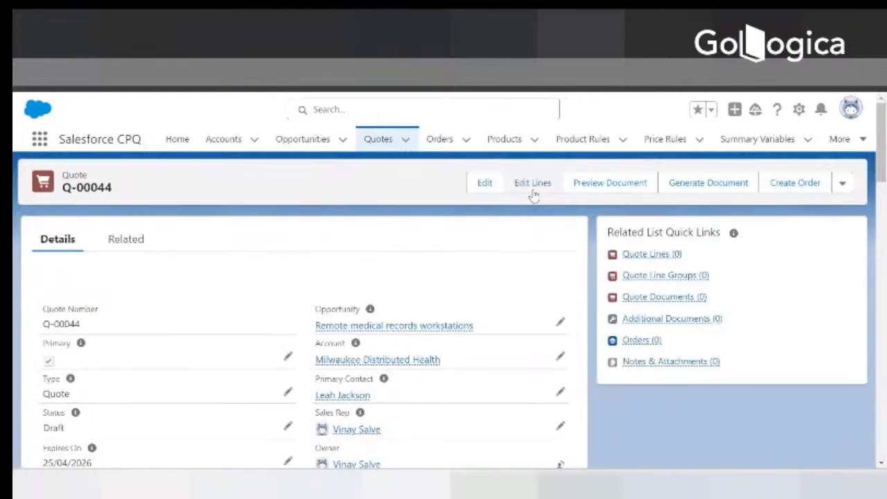
Reopen the quote's line editor and open the Discount Schedule Editor for the Tablet Case line.
{"action": "left_click", "coordinate": [534, 192]}
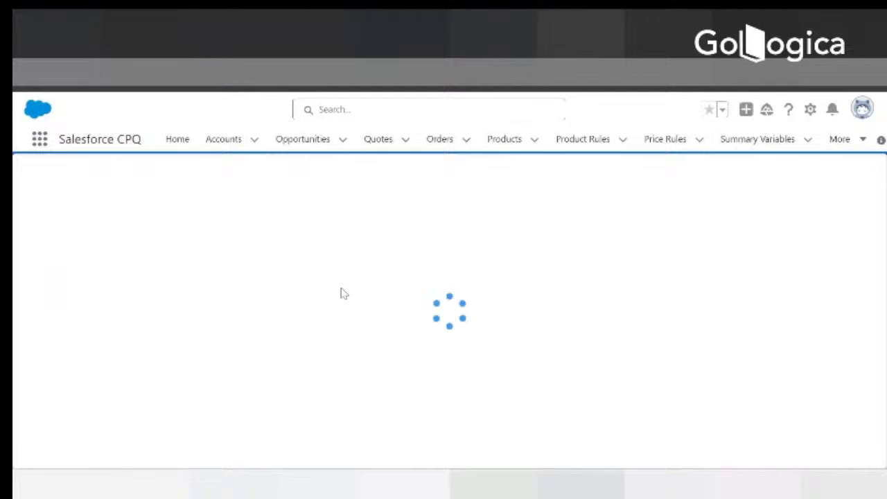
{"action": "left_click", "coordinate": [829, 320]}
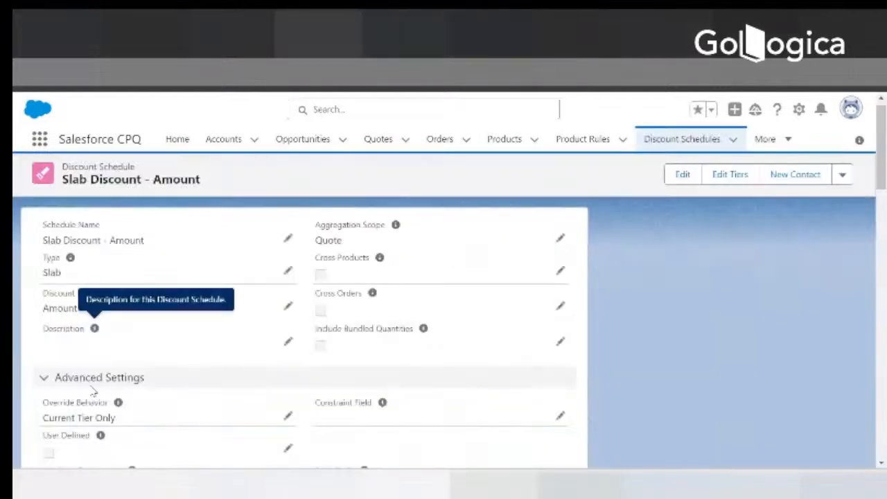
Review the Override Behavior of the Slab Discount - Amount schedule and the bounds of its 11 - 21 tier.
{"action": "scroll", "coordinate": [94, 391], "scroll_direction": "down", "scroll_amount": 1}
{"action": "left_click_drag", "start_coordinate": [43, 350], "coordinate": [121, 358]}
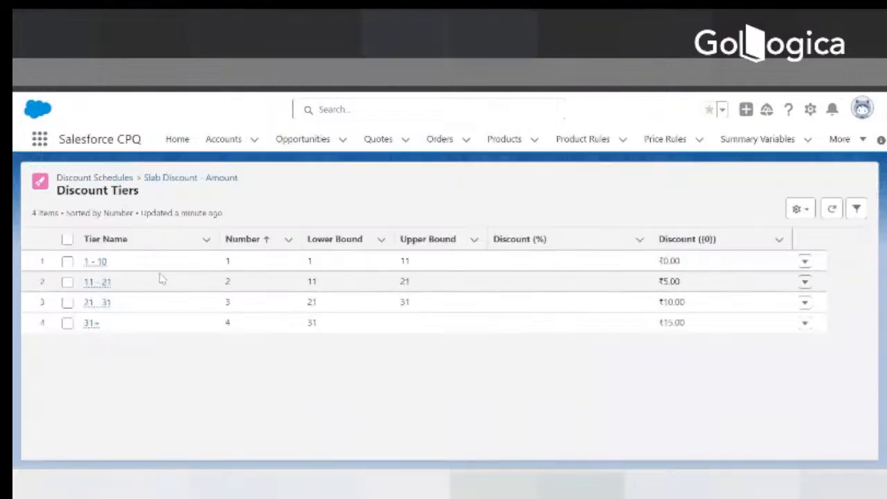
{"action": "left_click_drag", "start_coordinate": [420, 284], "coordinate": [305, 285]}
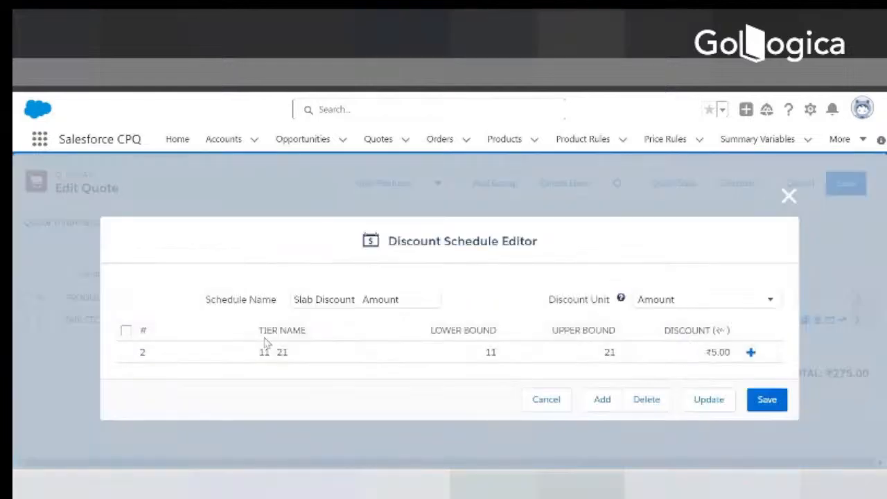
Set the discount of the 11 - 21 tier to 8 in the Discount Schedule Editor.
{"action": "left_click", "coordinate": [716, 355]}
{"action": "type", "text": "8"}
{"action": "left_click", "coordinate": [684, 275]}
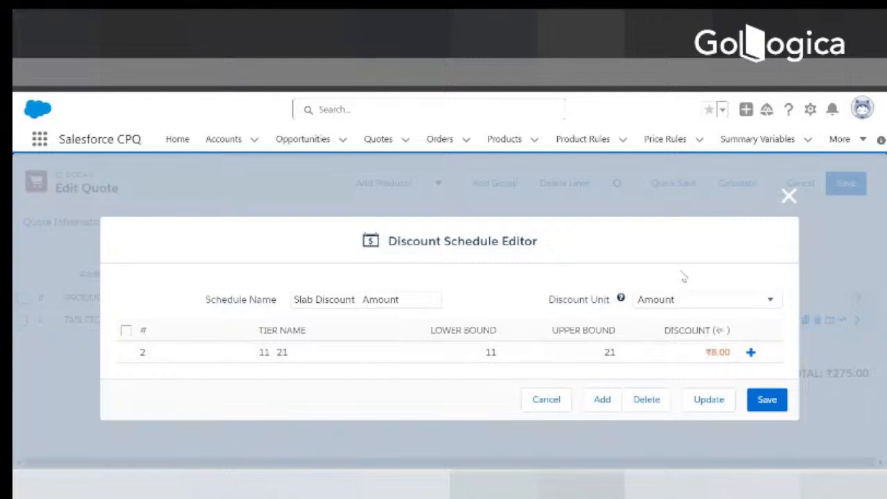
Save the 11 - 21 tier override in the Discount Schedule Editor, and recalculate and save the quote.
{"action": "left_click", "coordinate": [708, 400]}
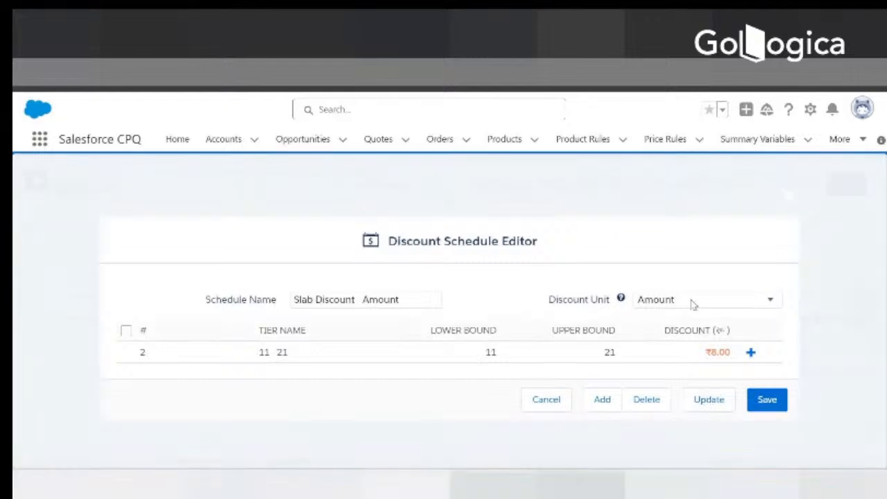
{"action": "left_click", "coordinate": [765, 401]}
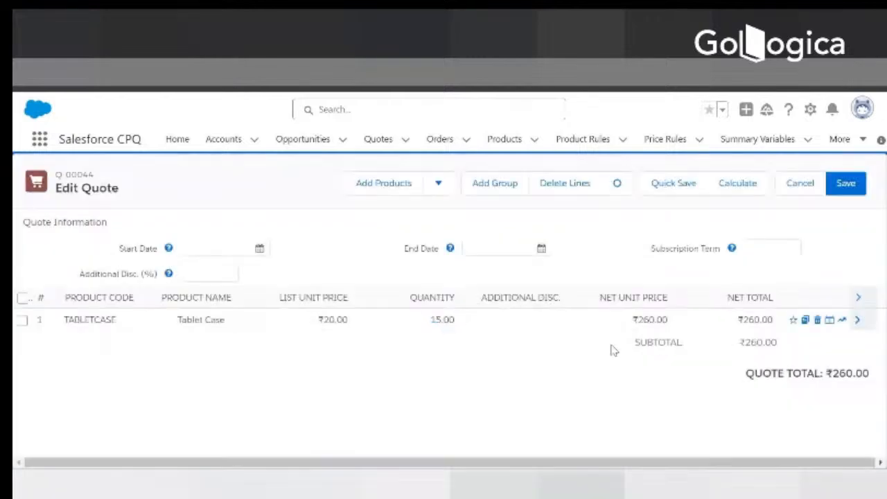
{"action": "left_click", "coordinate": [731, 190]}
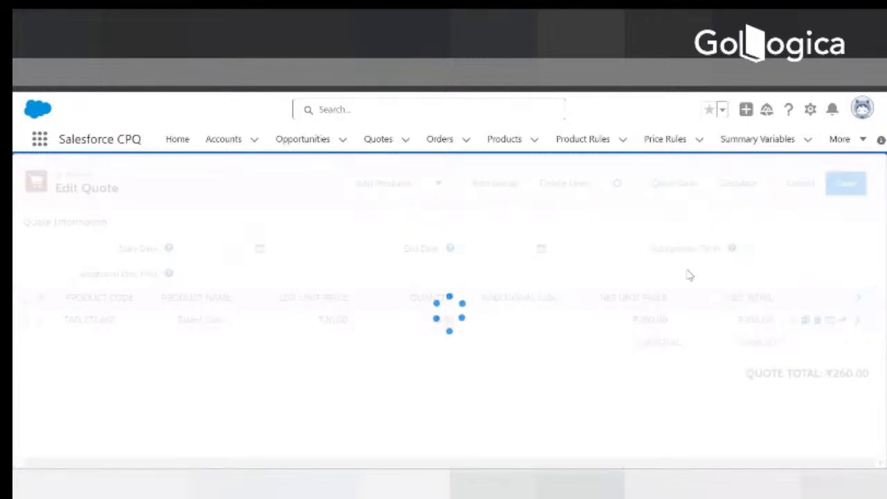
{"action": "left_click", "coordinate": [843, 187]}
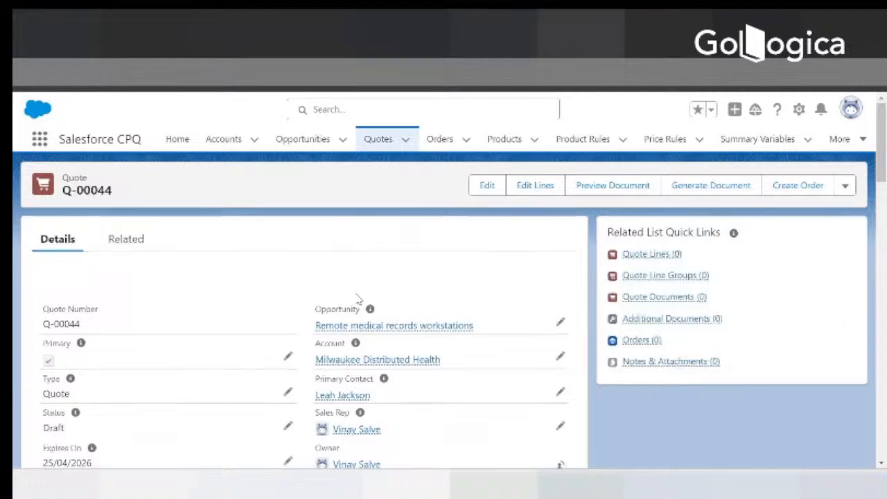
Open the first Slab Discount - Amount record from the Discount Schedules list in a new browser tab and review its advanced settings.
{"action": "scroll", "coordinate": [356, 308], "scroll_direction": "down", "scroll_amount": 3}
{"action": "scroll", "coordinate": [268, 312], "scroll_direction": "down", "scroll_amount": 3}
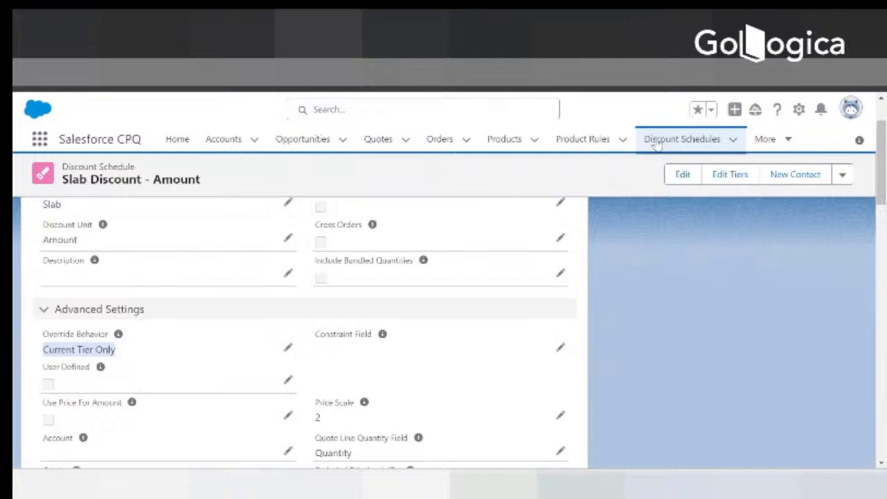
{"action": "left_click", "coordinate": [662, 142]}
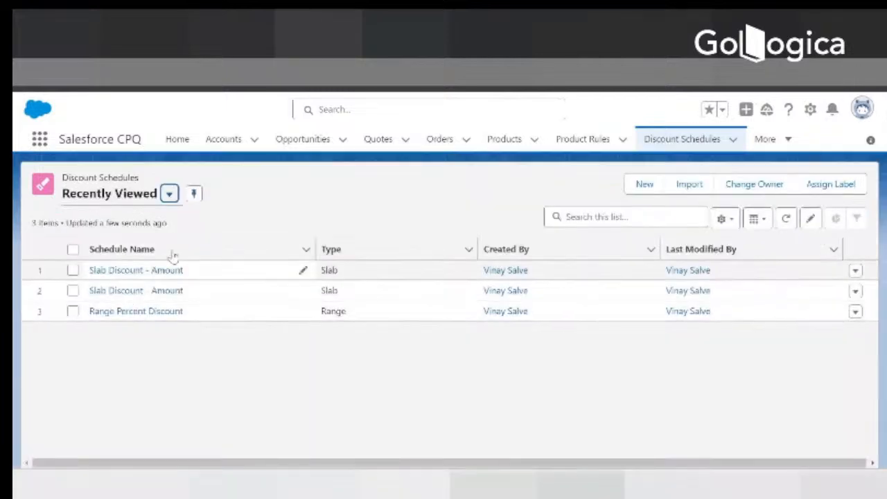
{"action": "right_click", "coordinate": [151, 273]}
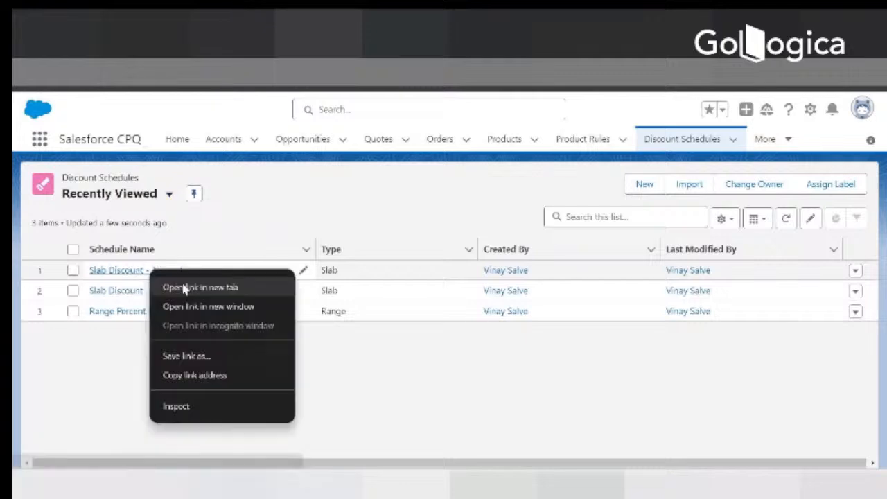
{"action": "left_click", "coordinate": [199, 287]}
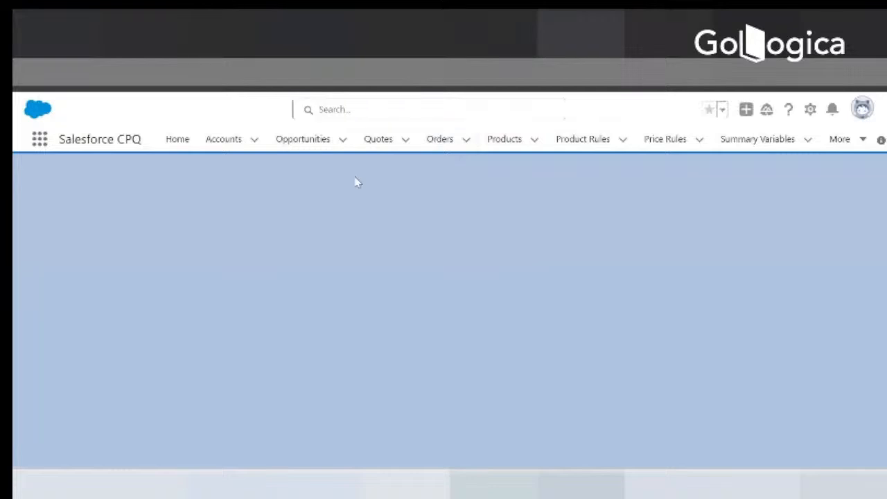
{"action": "scroll", "coordinate": [257, 305], "scroll_direction": "down", "scroll_amount": 5}
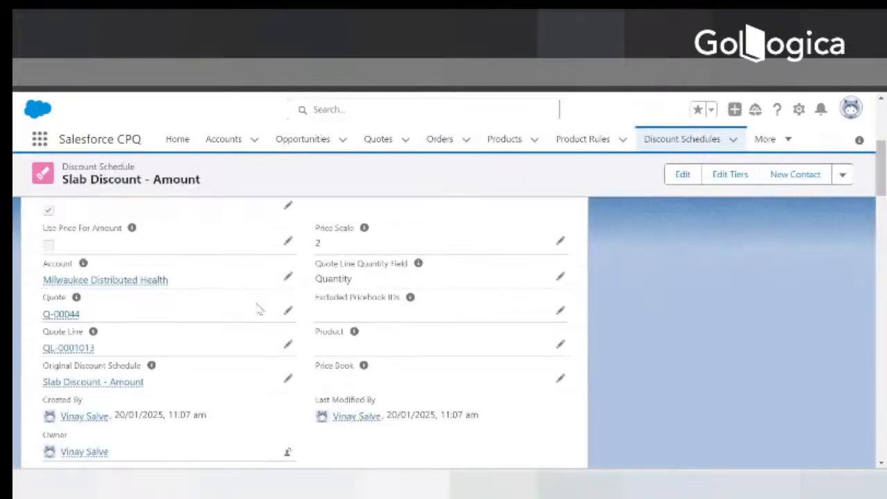
{"action": "scroll", "coordinate": [260, 298], "scroll_direction": "up", "scroll_amount": 2}
{"action": "scroll", "coordinate": [866, 194], "scroll_direction": "up", "scroll_amount": 2}
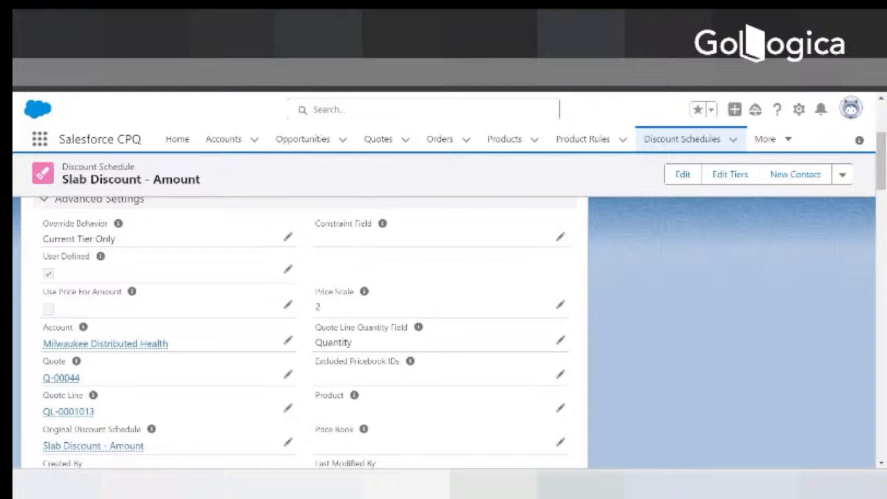
Open the second Slab Discount - Amount schedule in the list and review its advanced settings and discount tiers.
{"action": "left_click", "coordinate": [318, 24]}
{"action": "left_click", "coordinate": [131, 291]}
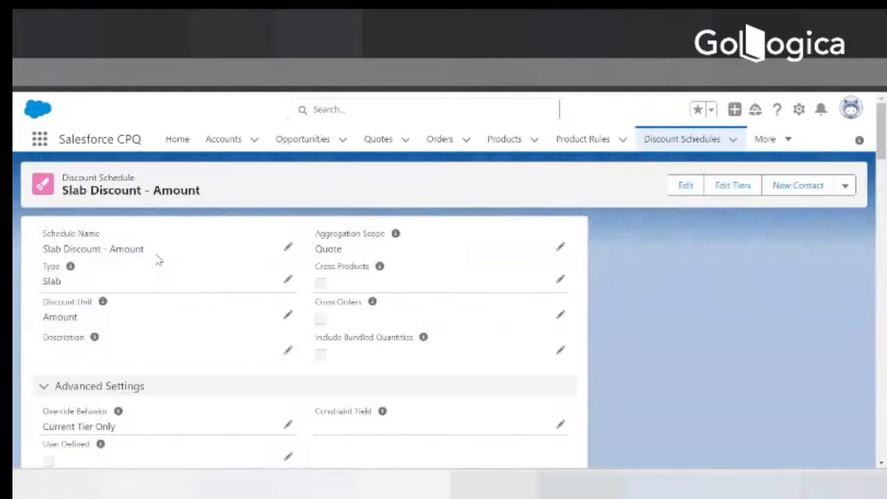
{"action": "scroll", "coordinate": [170, 293], "scroll_direction": "down", "scroll_amount": 3}
{"action": "scroll", "coordinate": [173, 307], "scroll_direction": "down", "scroll_amount": 2}
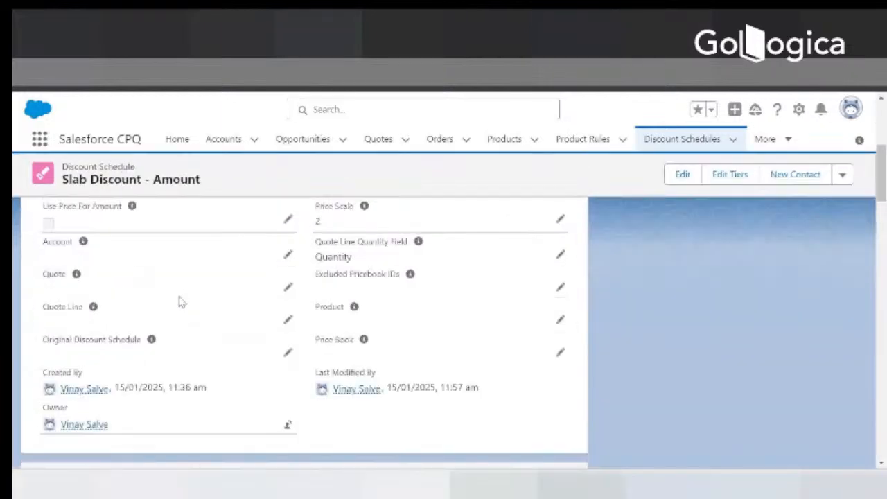
{"action": "scroll", "coordinate": [178, 301], "scroll_direction": "up", "scroll_amount": 2}
{"action": "scroll", "coordinate": [62, 271], "scroll_direction": "up", "scroll_amount": 2}
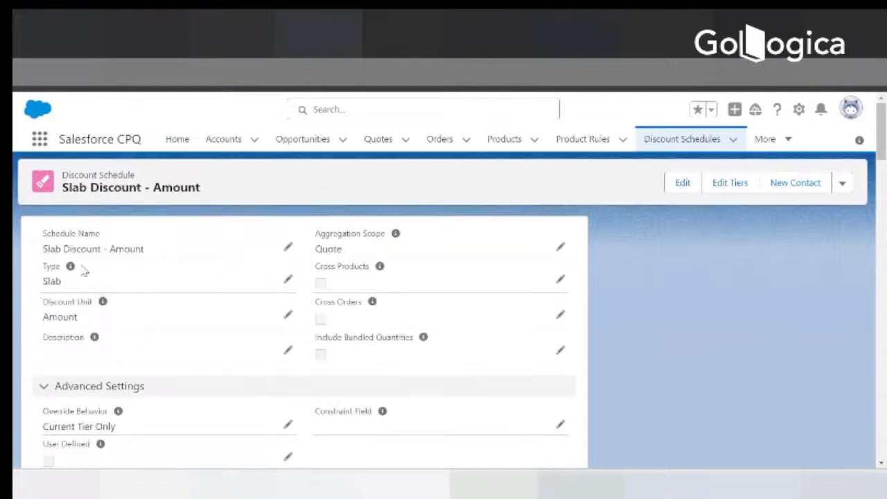
{"action": "scroll", "coordinate": [166, 297], "scroll_direction": "down", "scroll_amount": 7}
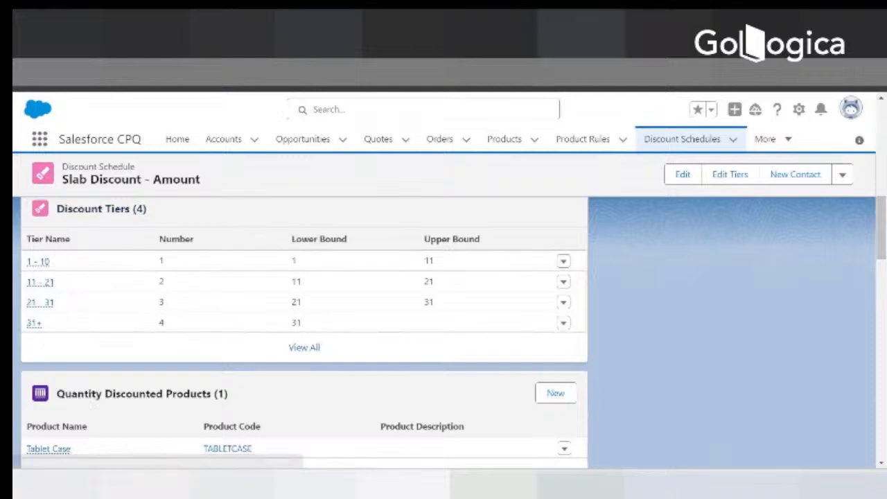
Open the full tier list of the quote-specific schedule in a new browser tab and compare its 11 - 21 discount with the original schedule's.
{"action": "scroll", "coordinate": [348, 315], "scroll_direction": "up", "scroll_amount": 5}
{"action": "left_click_drag", "start_coordinate": [883, 162], "coordinate": [884, 220]}
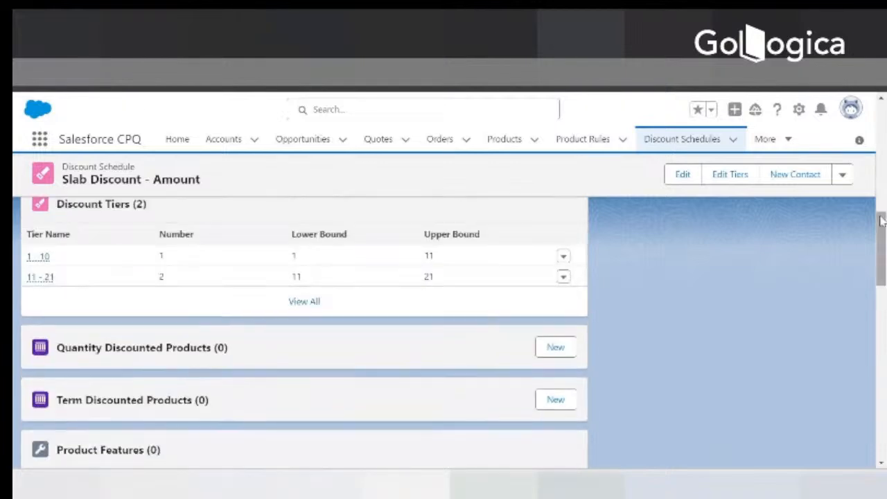
{"action": "right_click", "coordinate": [305, 302]}
{"action": "left_click", "coordinate": [341, 321]}
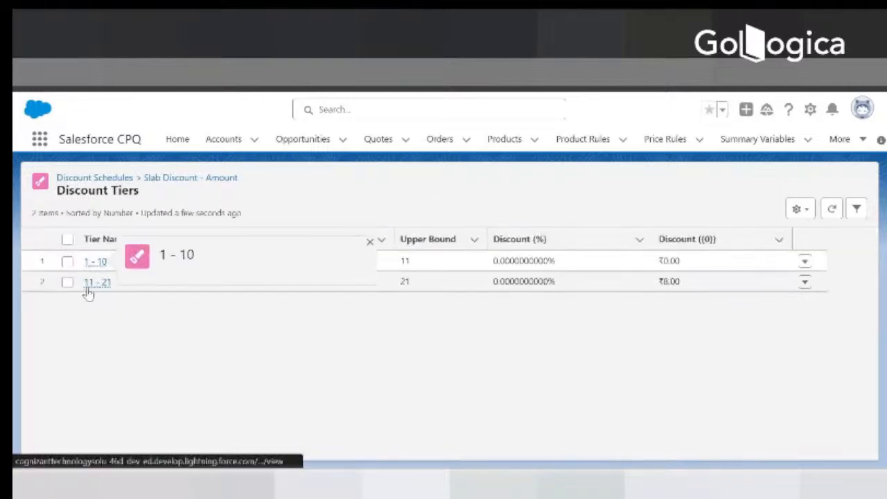
{"action": "left_click", "coordinate": [659, 284]}
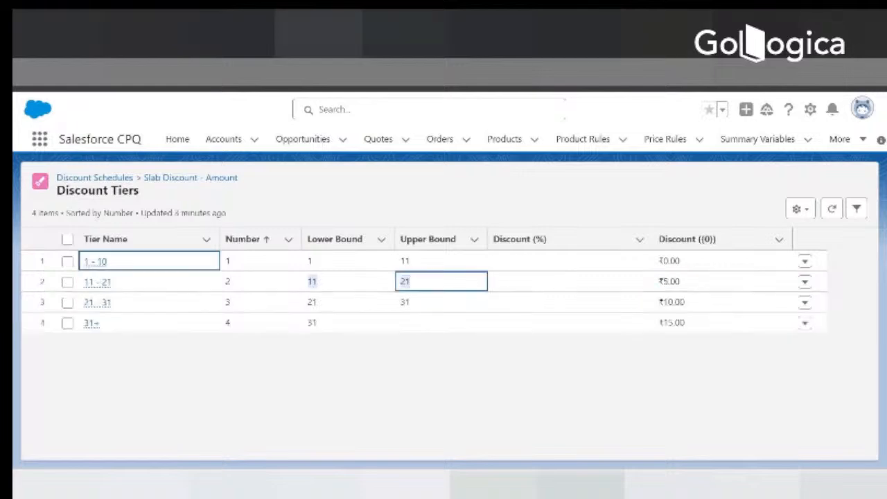
{"action": "left_click", "coordinate": [651, 281]}
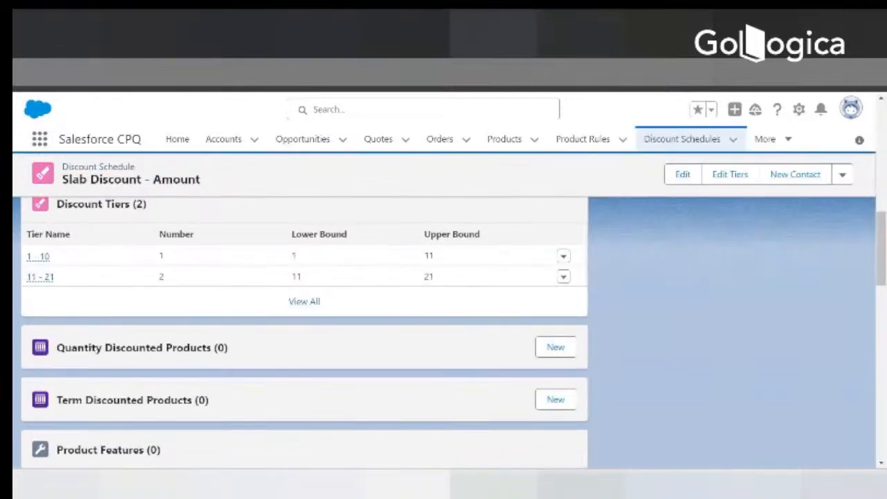
Examine the Account, Quote and Quote Line references on the user-defined Slab Discount - Amount schedule.
{"action": "scroll", "coordinate": [233, 283], "scroll_direction": "up", "scroll_amount": 6}
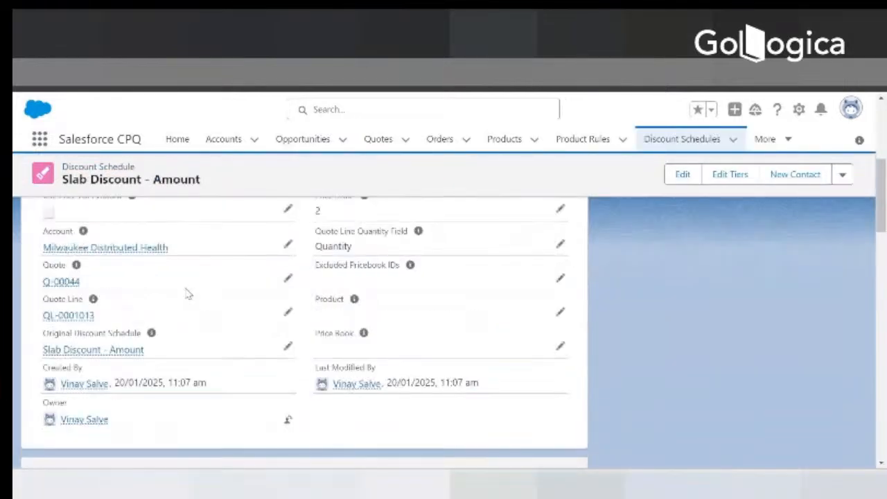
{"action": "scroll", "coordinate": [208, 268], "scroll_direction": "up", "scroll_amount": 1}
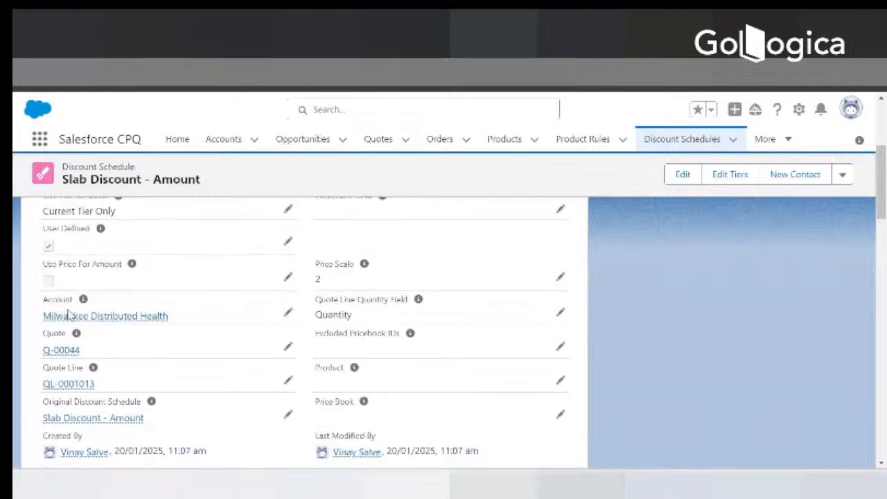
{"action": "mouse_move", "coordinate": [88, 320]}
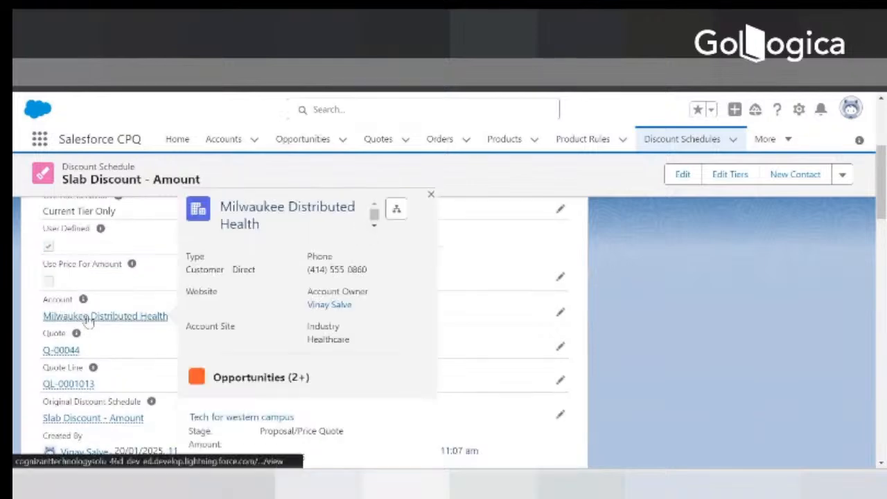
{"action": "mouse_move", "coordinate": [64, 352]}
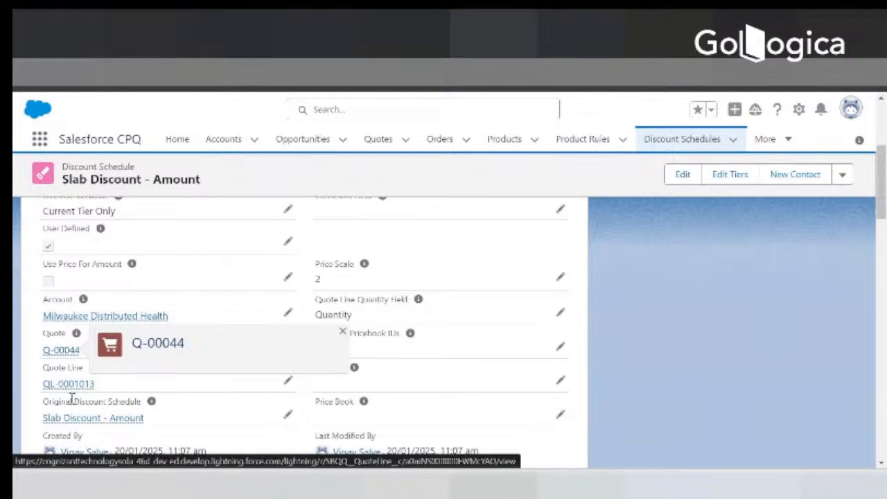
{"action": "mouse_move", "coordinate": [88, 391]}
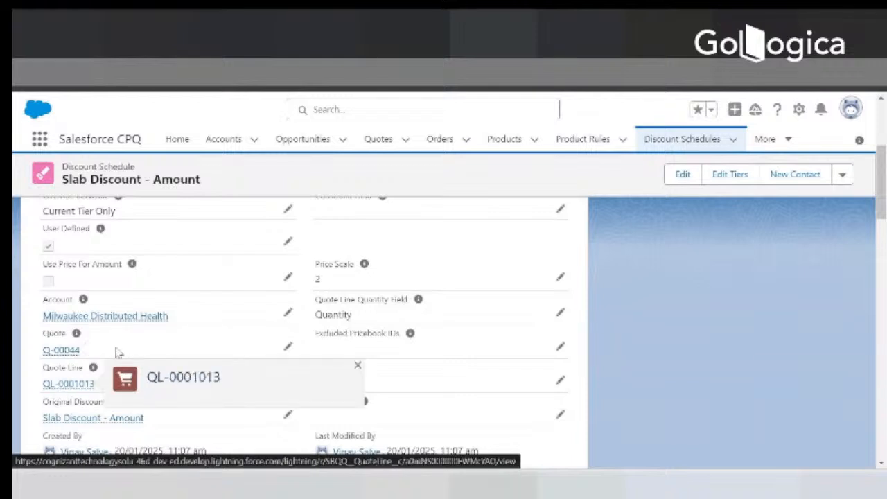
Open the quote's Quote Lines list and check the Tablet Case line's name against the schedule's Quote Line reference.
{"action": "scroll", "coordinate": [80, 381], "scroll_direction": "down", "scroll_amount": 1}
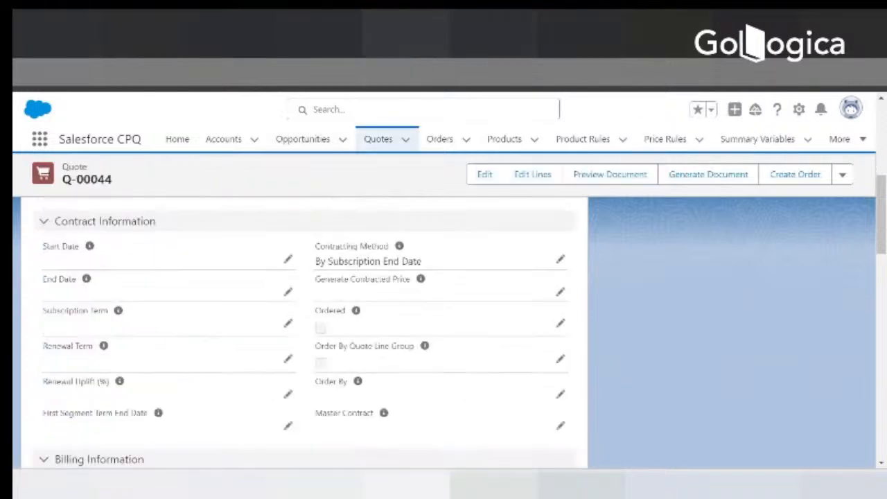
{"action": "scroll", "coordinate": [234, 289], "scroll_direction": "up", "scroll_amount": 5}
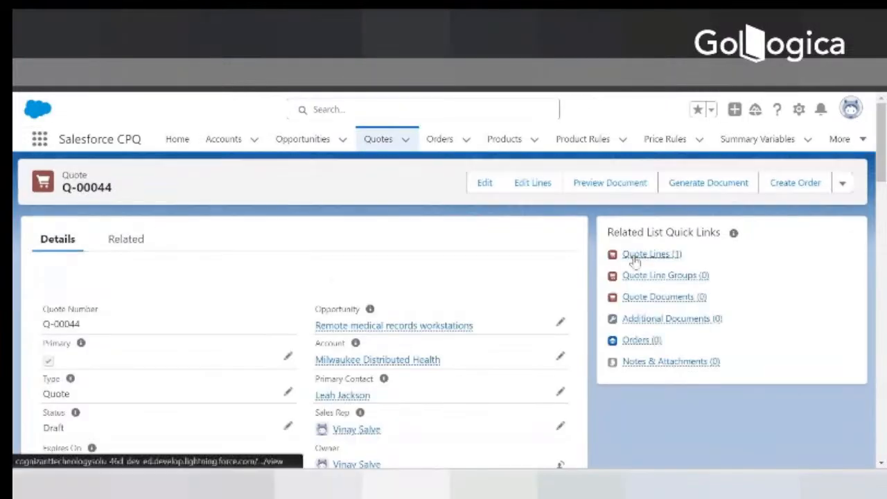
{"action": "left_click", "coordinate": [636, 255]}
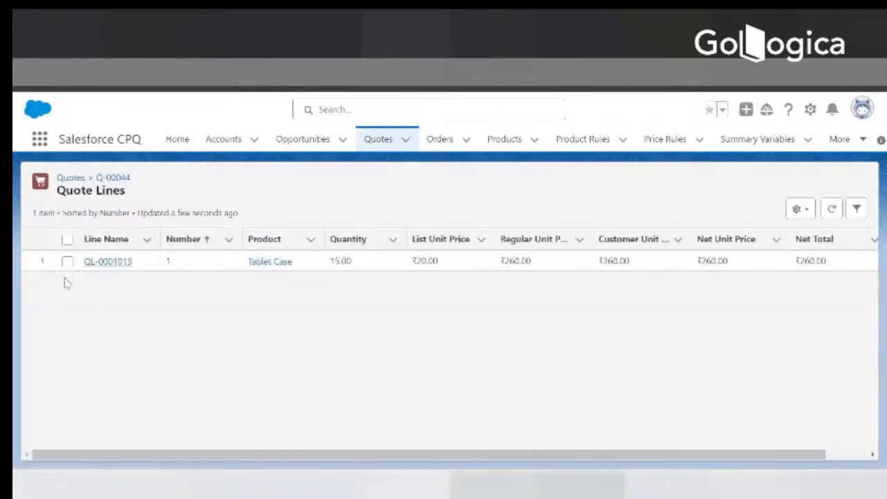
{"action": "mouse_move", "coordinate": [119, 264]}
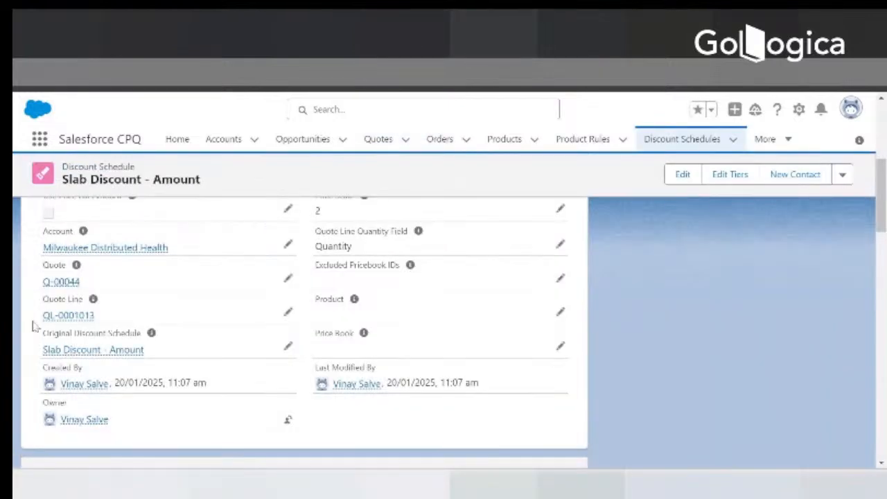
Read the field help for the quote references on the user-defined schedule and review its Override Behavior and User Defined settings.
{"action": "mouse_move", "coordinate": [60, 316]}
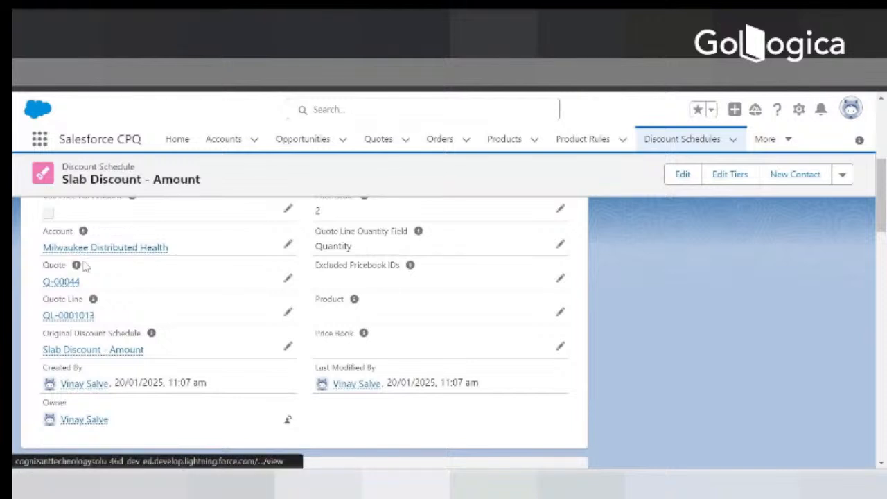
{"action": "mouse_move", "coordinate": [93, 299]}
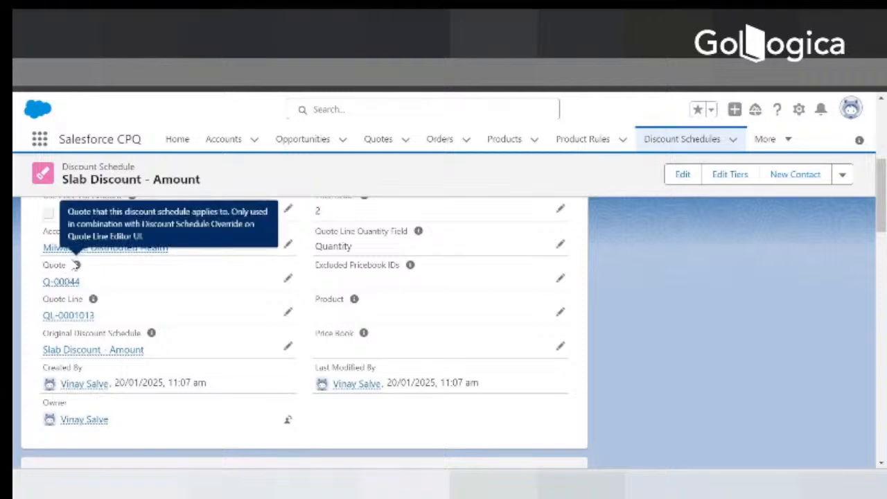
{"action": "scroll", "coordinate": [175, 360], "scroll_direction": "up", "scroll_amount": 4}
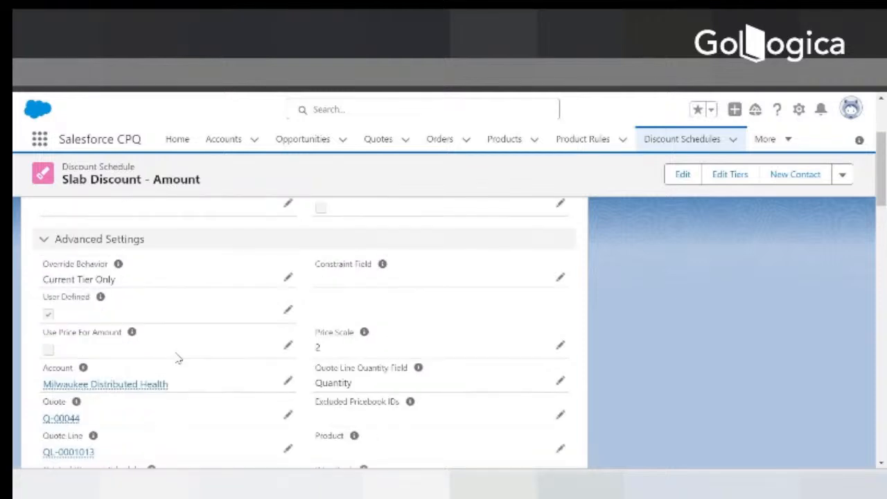
{"action": "scroll", "coordinate": [166, 312], "scroll_direction": "up", "scroll_amount": 1}
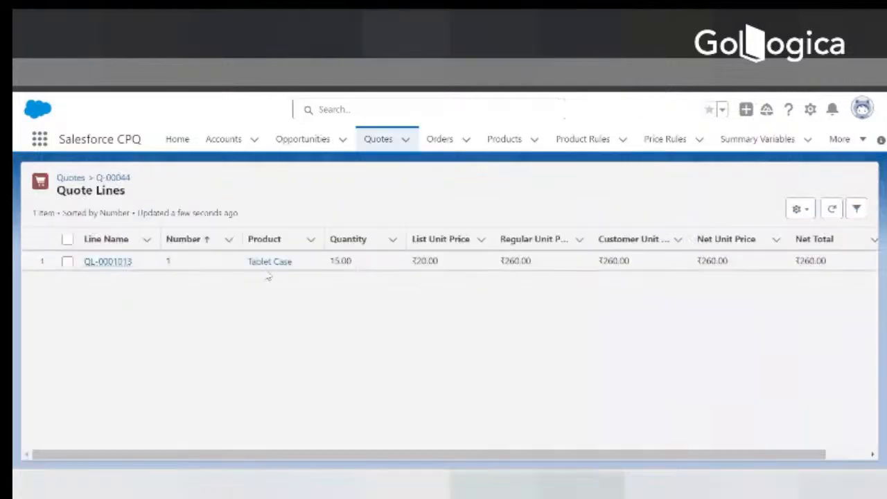
Open the Tablet Case product from the quote line and check its Discount Schedule field under Salesforce CPQ Discounting.
{"action": "left_click", "coordinate": [267, 262]}
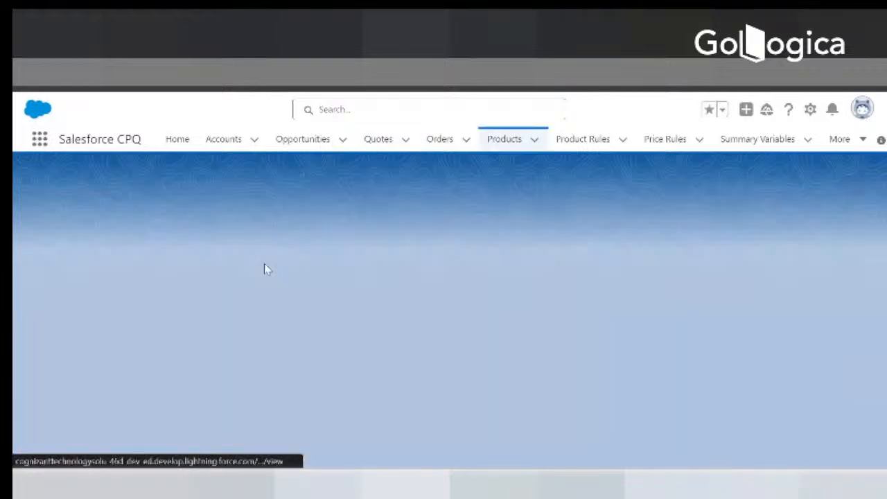
{"action": "scroll", "coordinate": [176, 366], "scroll_direction": "down", "scroll_amount": 3}
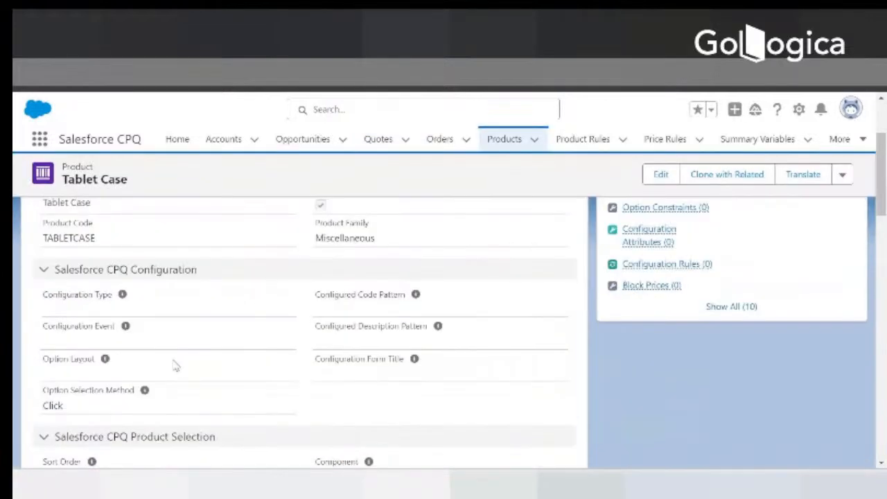
{"action": "scroll", "coordinate": [176, 366], "scroll_direction": "down", "scroll_amount": 10}
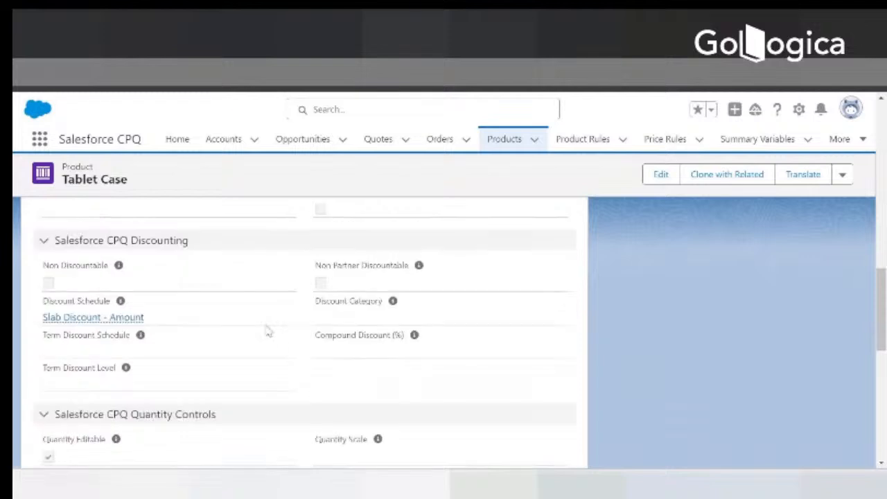
{"action": "left_click_drag", "start_coordinate": [47, 299], "coordinate": [110, 301]}
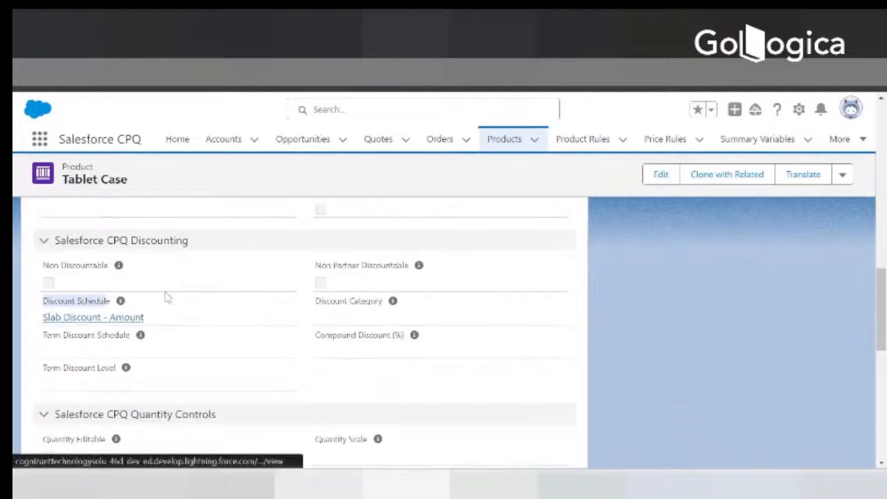
Examine the Discount Schedule and Term Discount Schedule fields in the Tablet Case product's Salesforce CPQ Discounting section.
{"action": "mouse_move", "coordinate": [106, 316]}
{"action": "mouse_move", "coordinate": [75, 325]}
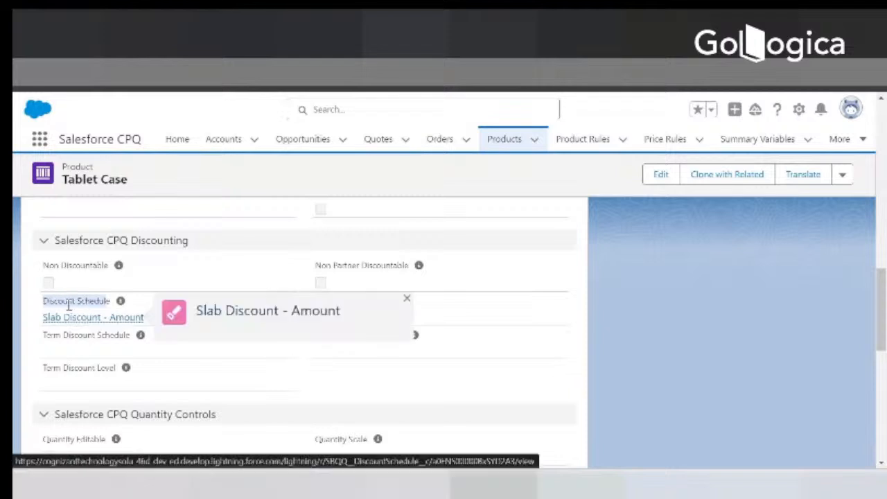
{"action": "left_click", "coordinate": [40, 300]}
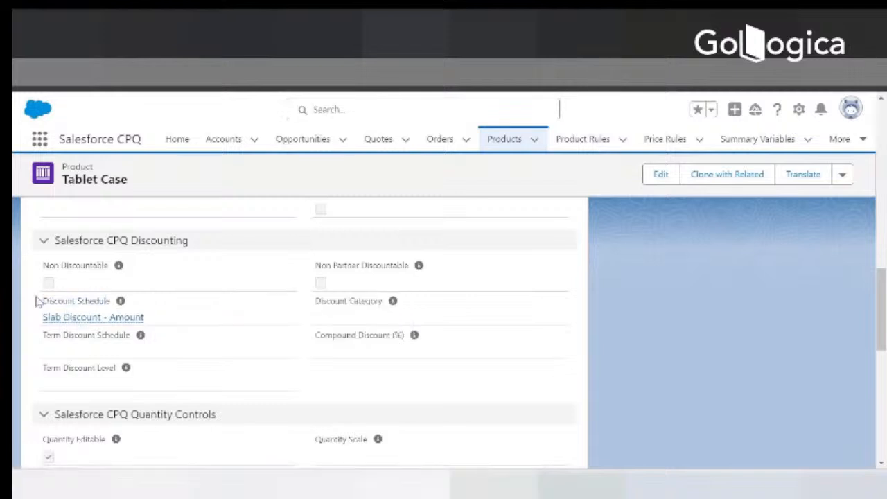
{"action": "left_click_drag", "start_coordinate": [110, 301], "coordinate": [43, 301]}
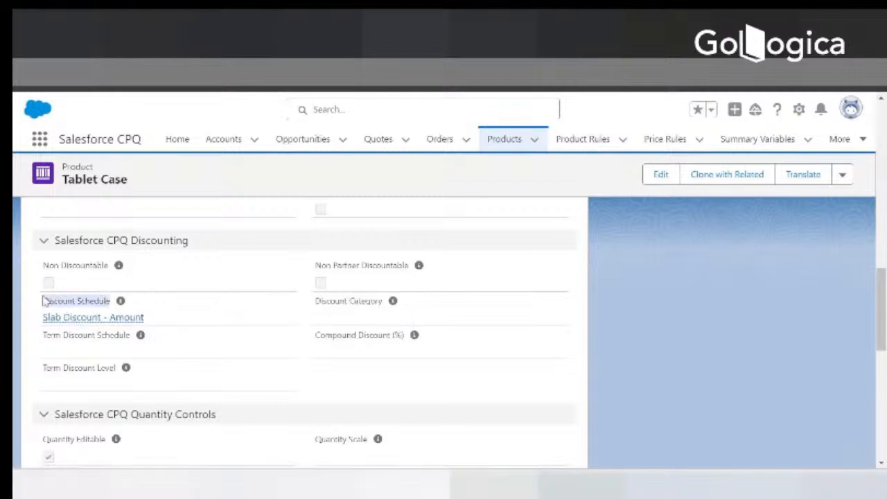
{"action": "left_click_drag", "start_coordinate": [45, 337], "coordinate": [138, 335]}
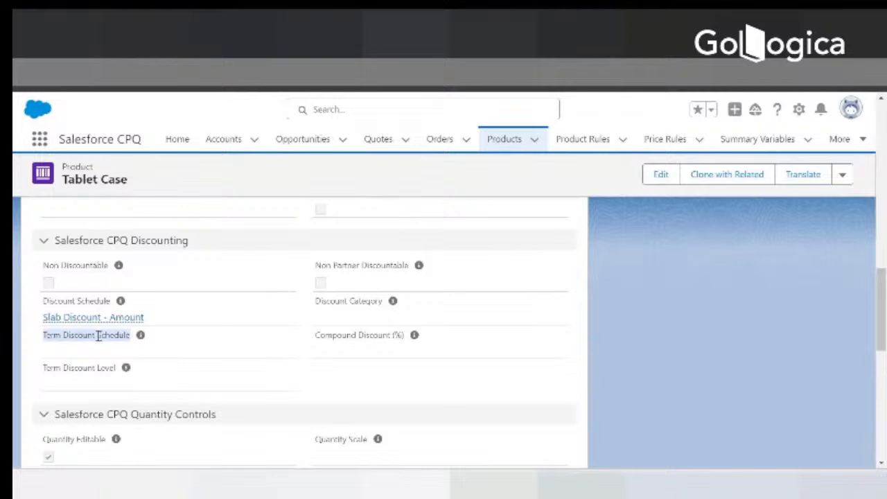
{"action": "mouse_move", "coordinate": [63, 319]}
{"action": "scroll", "coordinate": [86, 348], "scroll_direction": "up", "scroll_amount": 1}
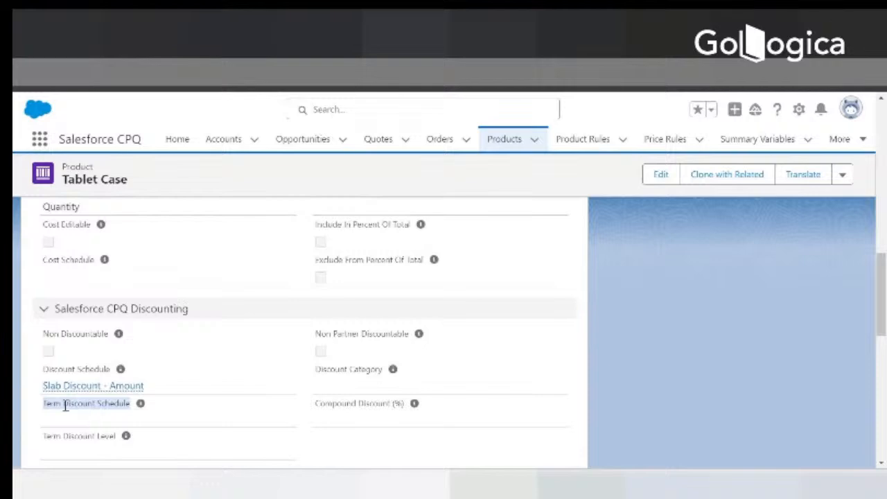
Look through the Tablet Case product's related lists, including its price book entries and Costs.
{"action": "mouse_move", "coordinate": [124, 360]}
{"action": "scroll", "coordinate": [124, 360], "scroll_direction": "up", "scroll_amount": 10}
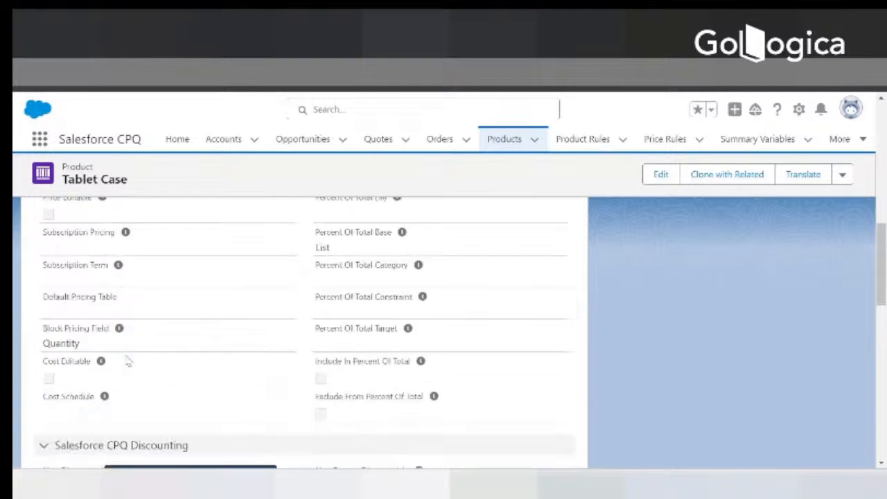
{"action": "scroll", "coordinate": [117, 196], "scroll_direction": "up", "scroll_amount": 5}
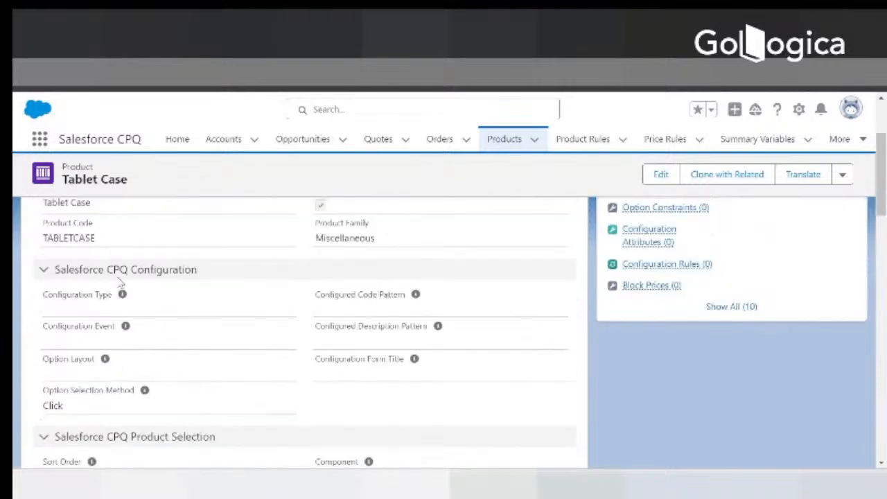
{"action": "left_click", "coordinate": [126, 286]}
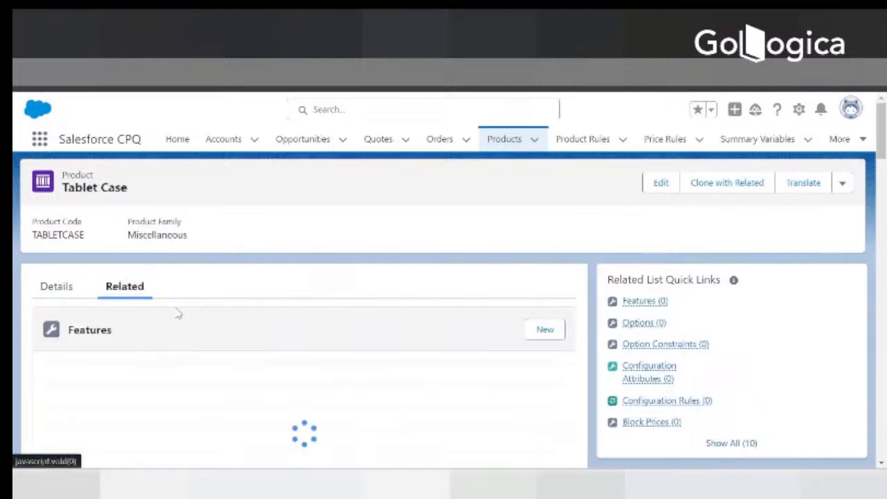
{"action": "scroll", "coordinate": [204, 338], "scroll_direction": "down", "scroll_amount": 5}
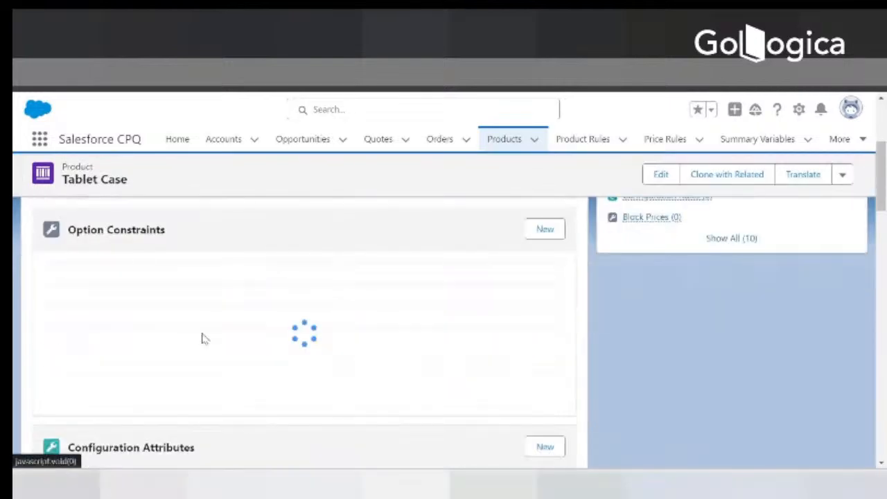
{"action": "scroll", "coordinate": [235, 326], "scroll_direction": "down", "scroll_amount": 10}
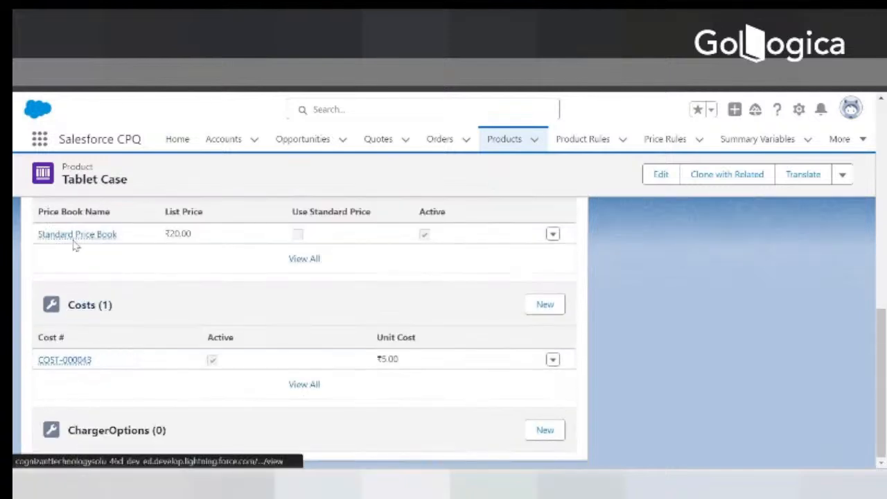
{"action": "scroll", "coordinate": [118, 318], "scroll_direction": "up", "scroll_amount": 10}
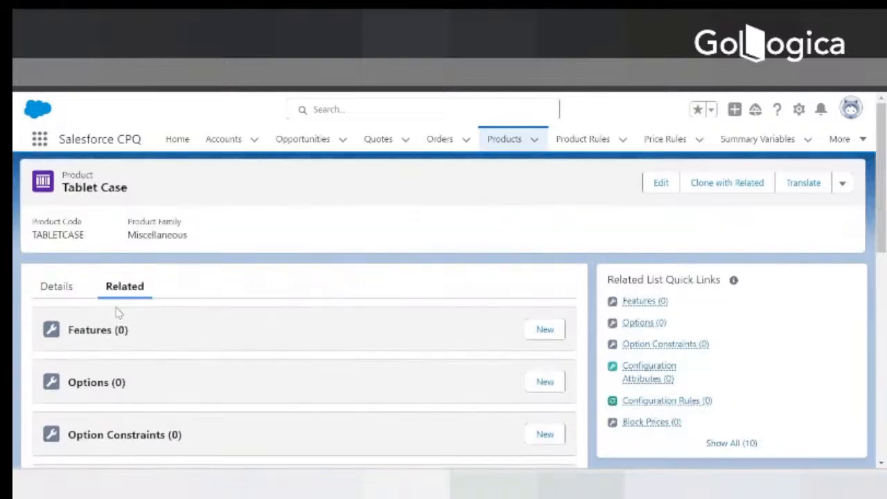
Set the Tablet Case product's Pricing Method to Cost and save the product.
{"action": "left_click", "coordinate": [52, 288]}
{"action": "scroll", "coordinate": [166, 346], "scroll_direction": "down", "scroll_amount": 4}
{"action": "scroll", "coordinate": [166, 350], "scroll_direction": "down", "scroll_amount": 2}
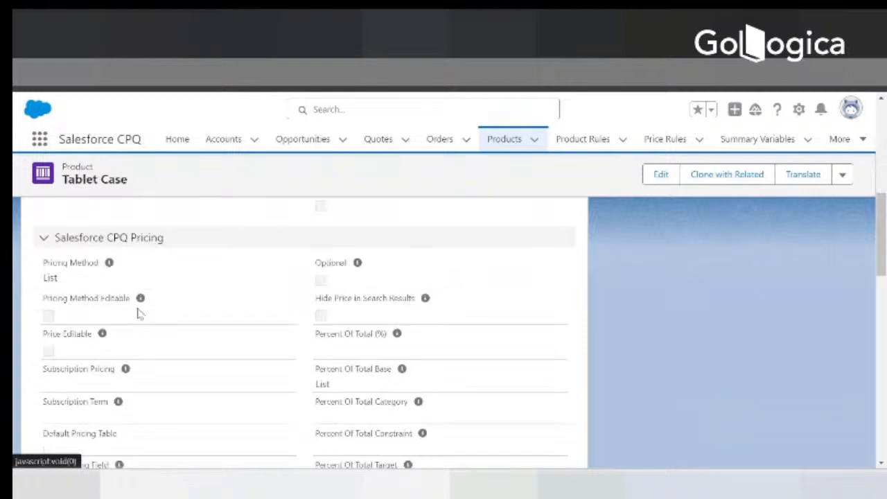
{"action": "left_click", "coordinate": [661, 175]}
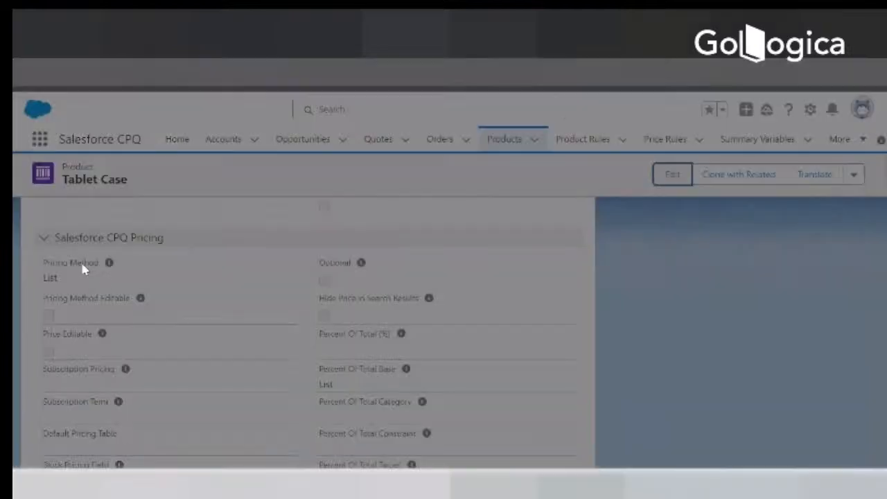
{"action": "scroll", "coordinate": [319, 266], "scroll_direction": "down", "scroll_amount": 6}
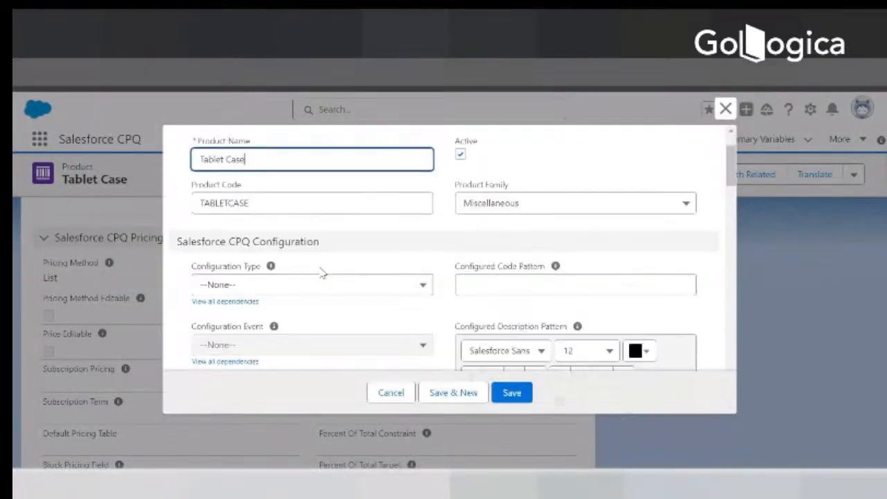
{"action": "left_click", "coordinate": [316, 246]}
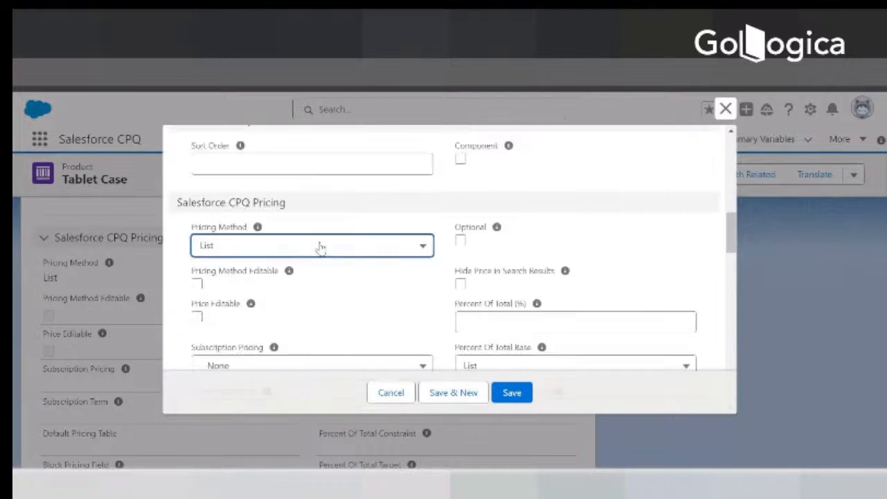
{"action": "left_click", "coordinate": [227, 322]}
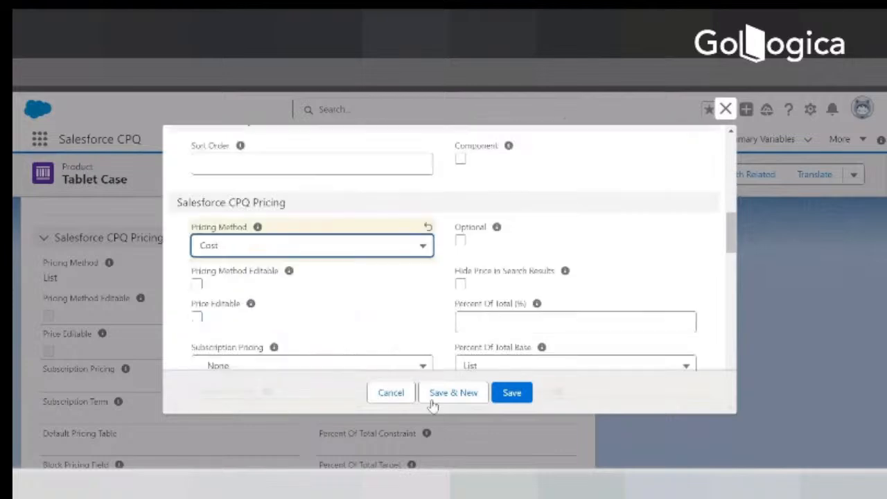
{"action": "left_click", "coordinate": [511, 392]}
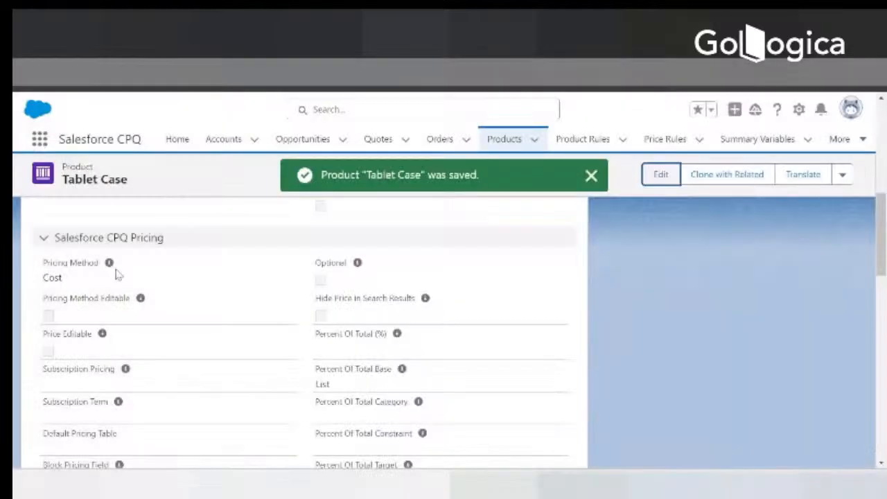
Try Slab Discount - Amount as the Tablet Case product's Cost Schedule, and clear the field again.
{"action": "scroll", "coordinate": [116, 274], "scroll_direction": "down", "scroll_amount": 3}
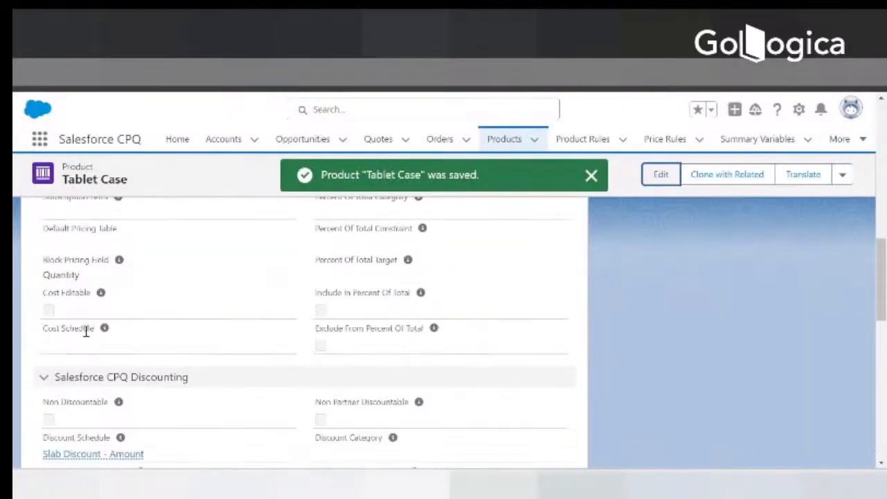
{"action": "left_click_drag", "start_coordinate": [44, 328], "coordinate": [90, 330]}
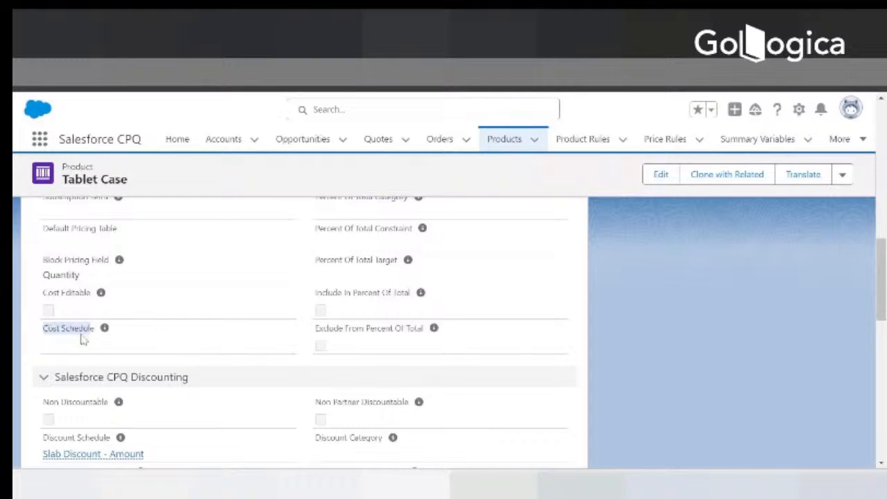
{"action": "left_click", "coordinate": [657, 174]}
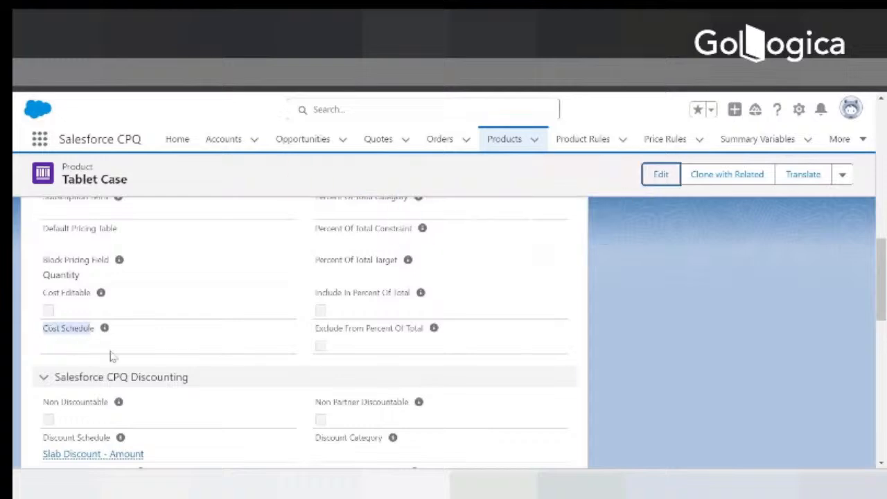
{"action": "scroll", "coordinate": [351, 303], "scroll_direction": "down", "scroll_amount": 20}
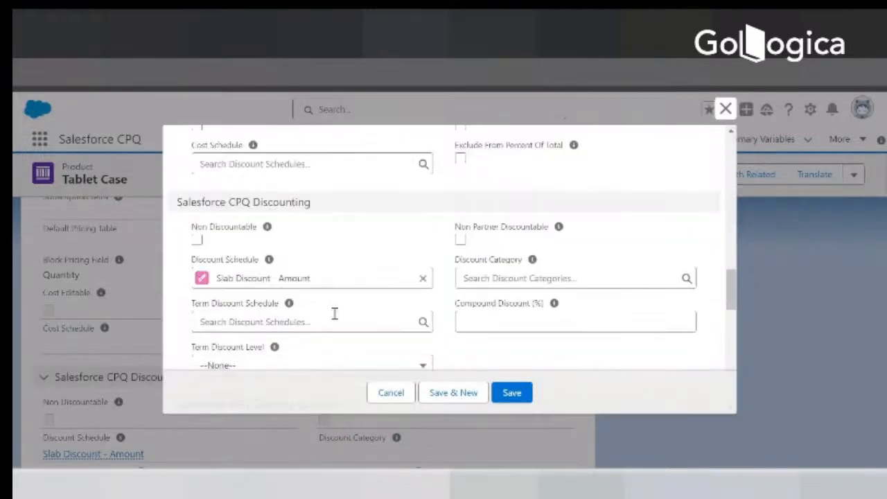
{"action": "scroll", "coordinate": [261, 305], "scroll_direction": "up", "scroll_amount": 3}
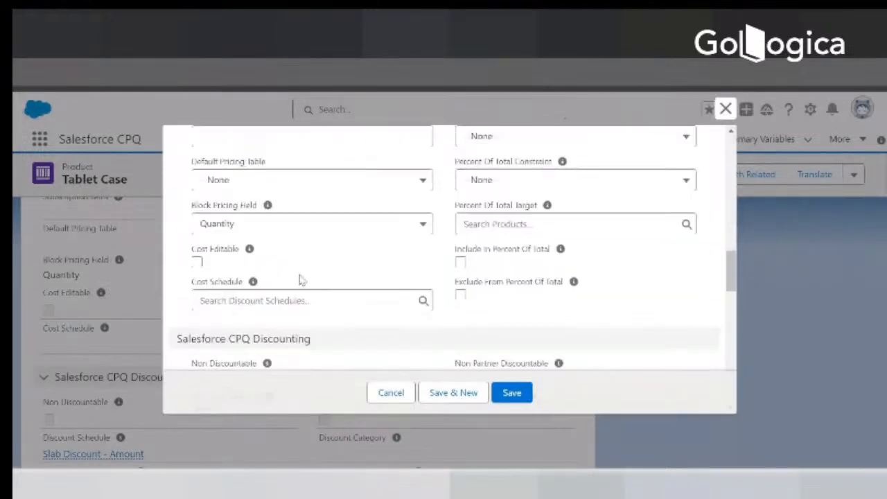
{"action": "left_click", "coordinate": [259, 302]}
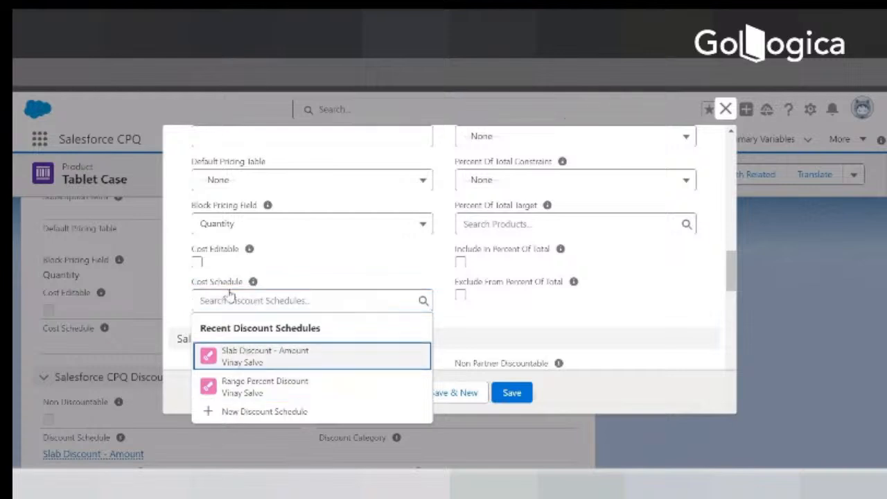
{"action": "left_click", "coordinate": [248, 352]}
{"action": "left_click", "coordinate": [424, 301]}
{"action": "left_click", "coordinate": [175, 301]}
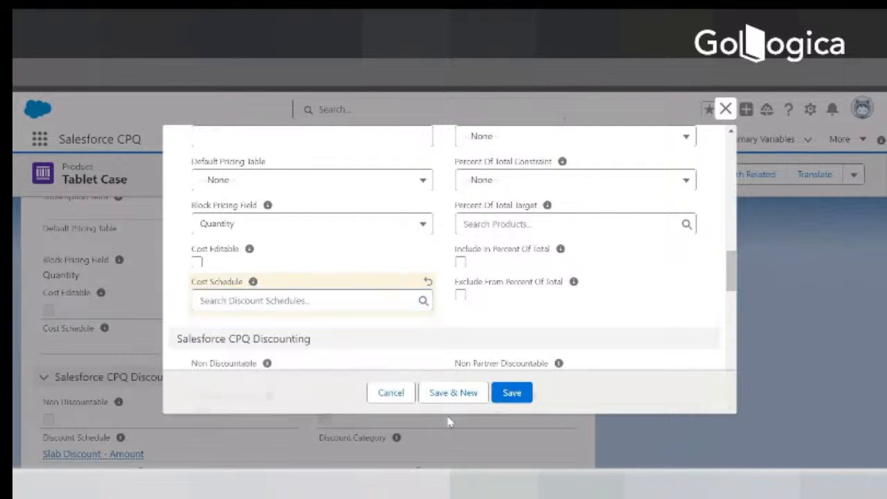
Set the Tablet Case product's Pricing Method back to List and save the product.
{"action": "scroll", "coordinate": [341, 273], "scroll_direction": "up", "scroll_amount": 4}
{"action": "left_click", "coordinate": [269, 322]}
{"action": "left_click", "coordinate": [211, 364]}
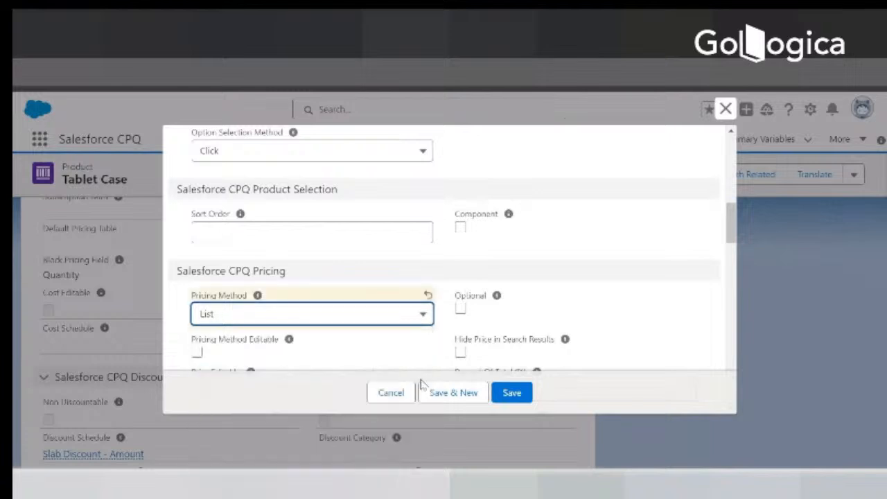
{"action": "left_click", "coordinate": [511, 393]}
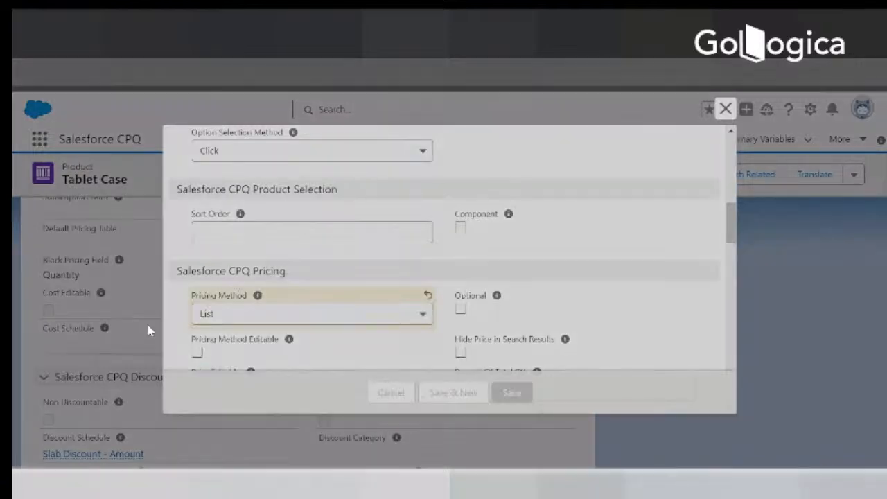
{"action": "scroll", "coordinate": [168, 307], "scroll_direction": "up", "scroll_amount": 3}
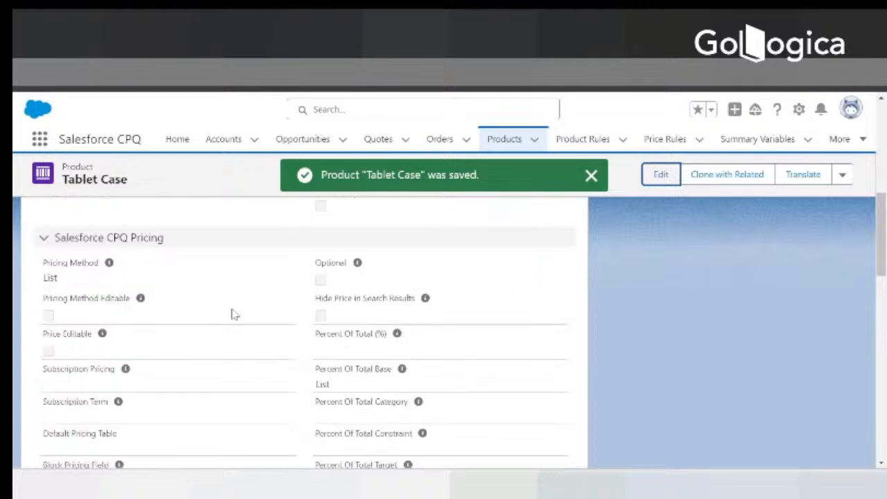
{"action": "scroll", "coordinate": [232, 314], "scroll_direction": "up", "scroll_amount": 2}
Open the Apple Watches product and check its Discount Schedule fields under Salesforce CPQ Discounting.
{"action": "left_click", "coordinate": [503, 139]}
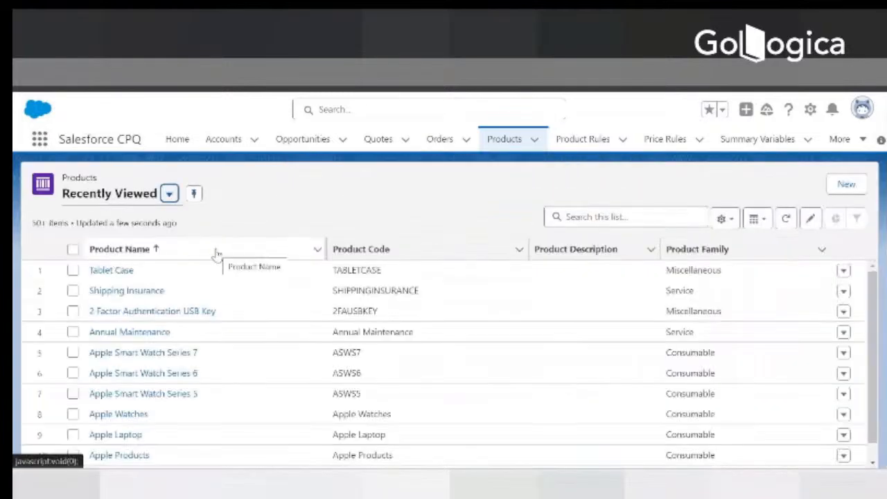
{"action": "left_click", "coordinate": [118, 414]}
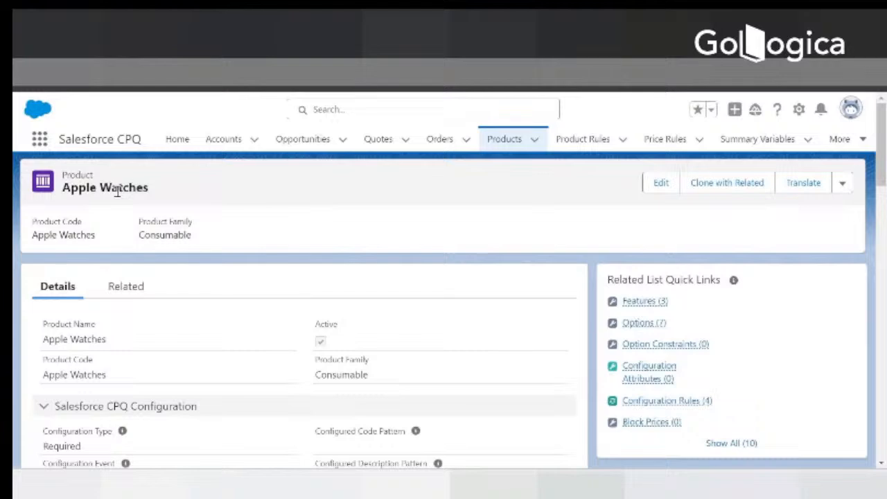
{"action": "left_click", "coordinate": [124, 289]}
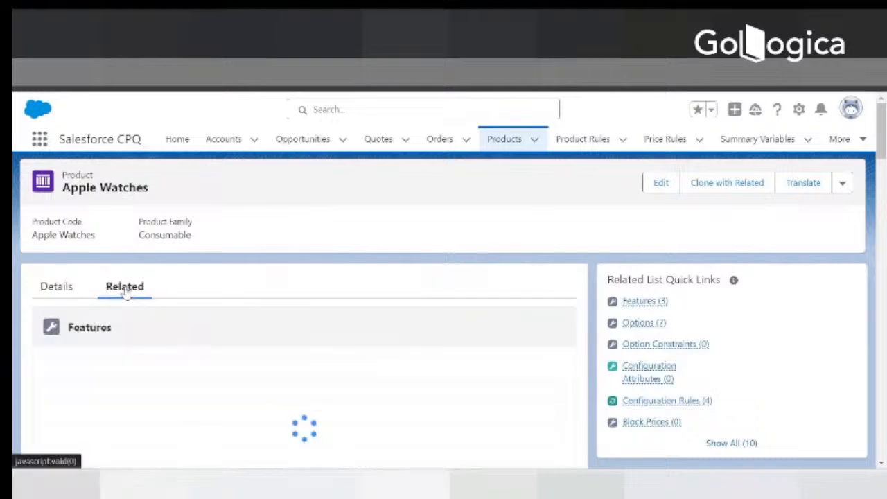
{"action": "left_click", "coordinate": [73, 292]}
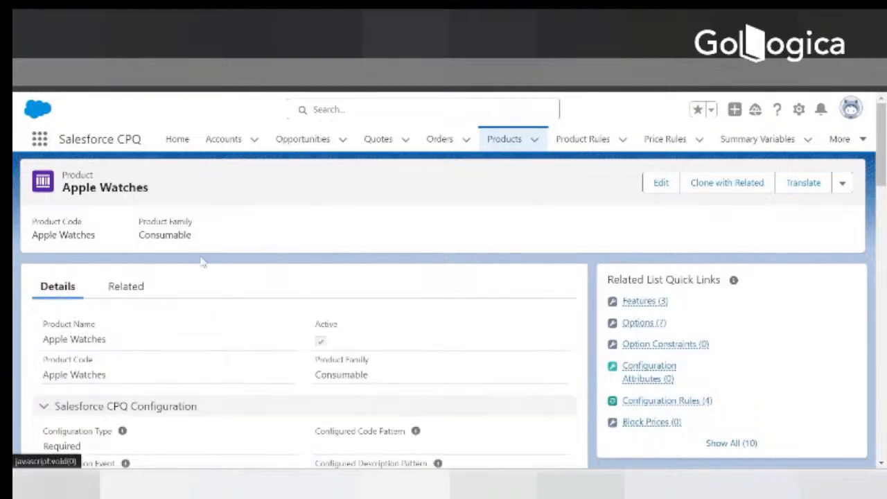
{"action": "scroll", "coordinate": [131, 326], "scroll_direction": "down", "scroll_amount": 5}
{"action": "scroll", "coordinate": [123, 319], "scroll_direction": "down", "scroll_amount": 3}
{"action": "scroll", "coordinate": [121, 357], "scroll_direction": "down", "scroll_amount": 4}
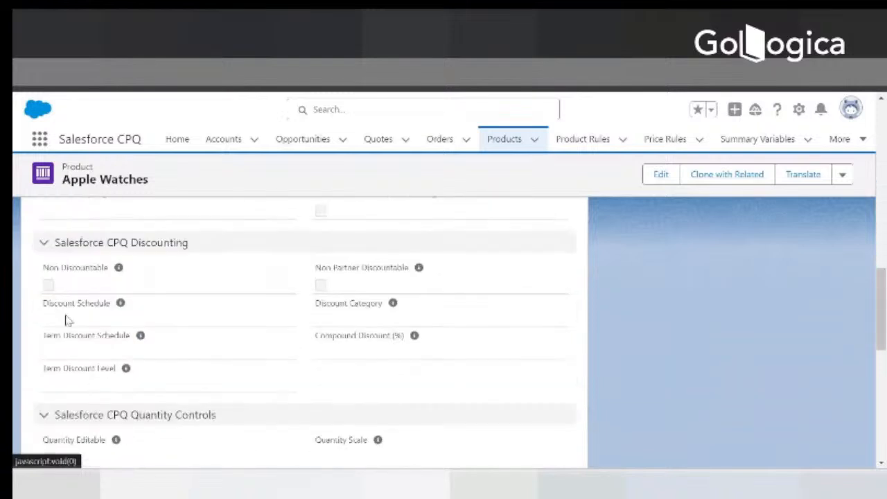
{"action": "scroll", "coordinate": [122, 291], "scroll_direction": "up", "scroll_amount": 6}
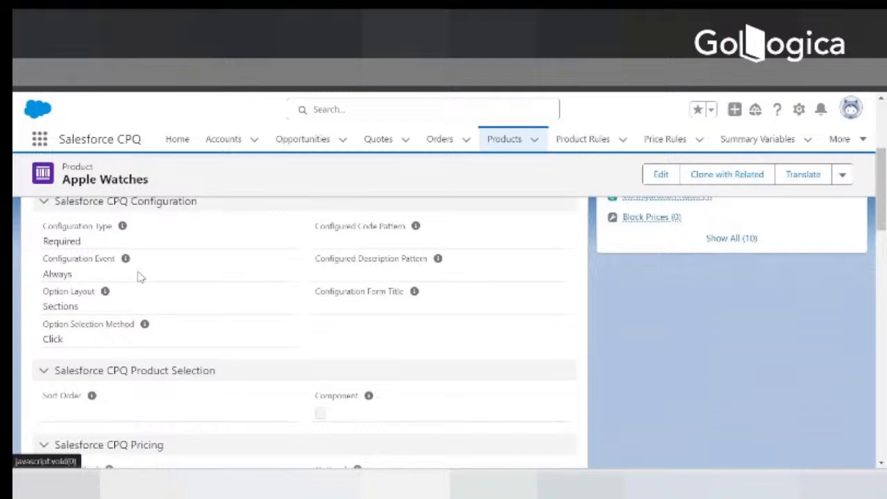
Review the Features and Options related lists of the Apple Watches product.
{"action": "scroll", "coordinate": [135, 277], "scroll_direction": "up", "scroll_amount": 3}
{"action": "left_click", "coordinate": [132, 280]}
{"action": "scroll", "coordinate": [203, 280], "scroll_direction": "down", "scroll_amount": 2}
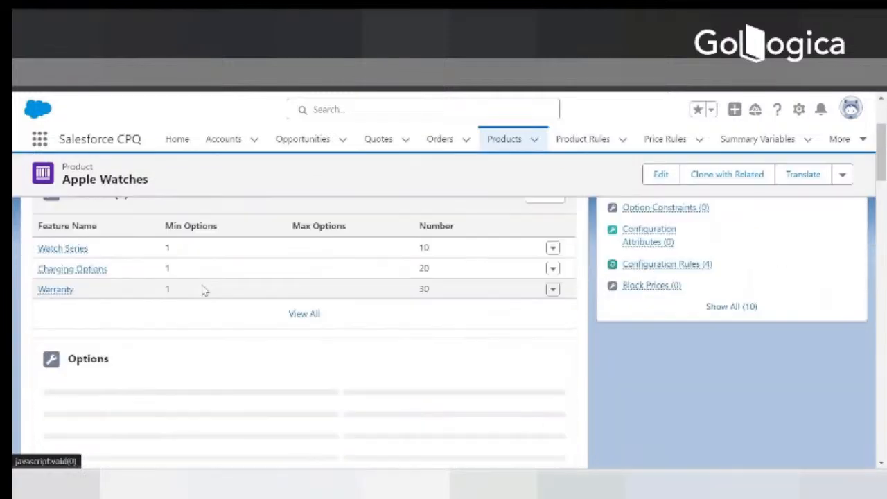
{"action": "scroll", "coordinate": [203, 291], "scroll_direction": "down", "scroll_amount": 1}
{"action": "scroll", "coordinate": [257, 347], "scroll_direction": "down", "scroll_amount": 2}
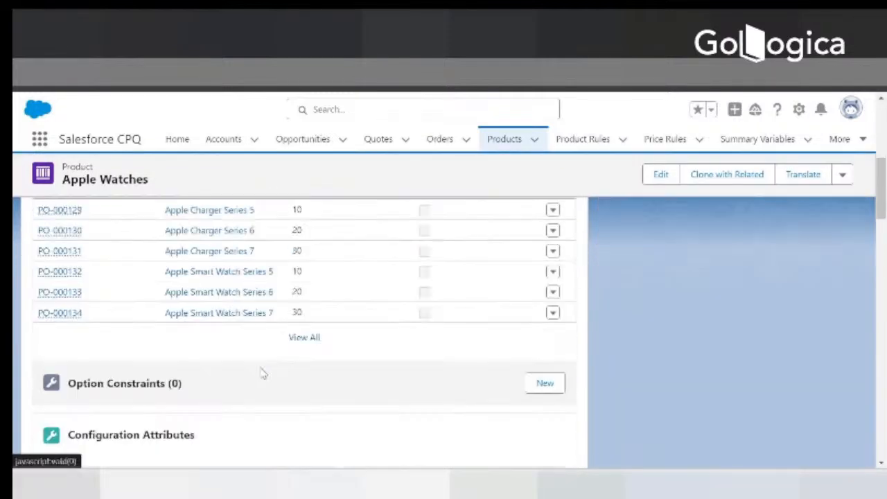
Open the Apple Charger Series 5 product option of Apple Watches and examine the discount and Discount Schedule fields in its Pricing section.
{"action": "scroll", "coordinate": [101, 287], "scroll_direction": "up", "scroll_amount": 1}
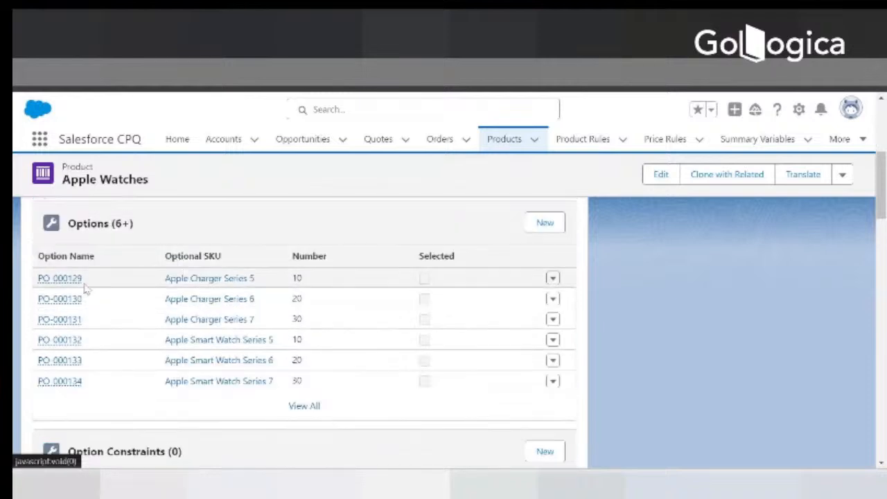
{"action": "right_click", "coordinate": [64, 279]}
{"action": "left_click", "coordinate": [114, 298]}
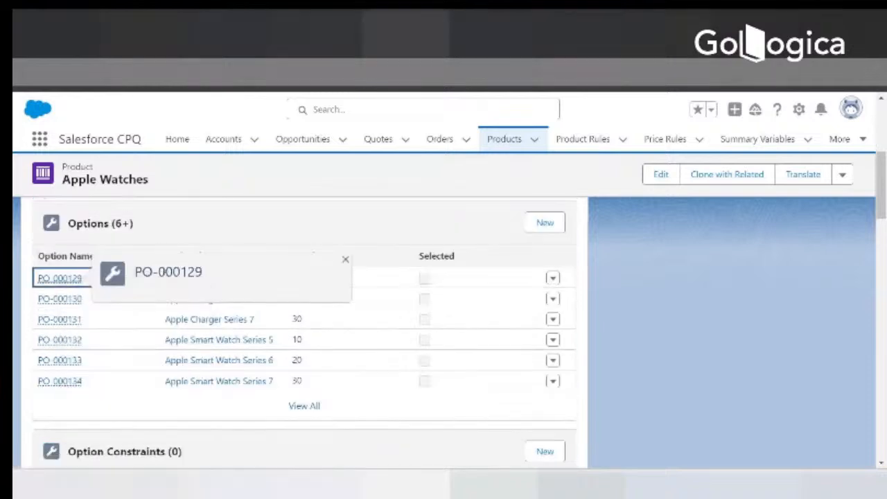
{"action": "left_click", "coordinate": [484, 34]}
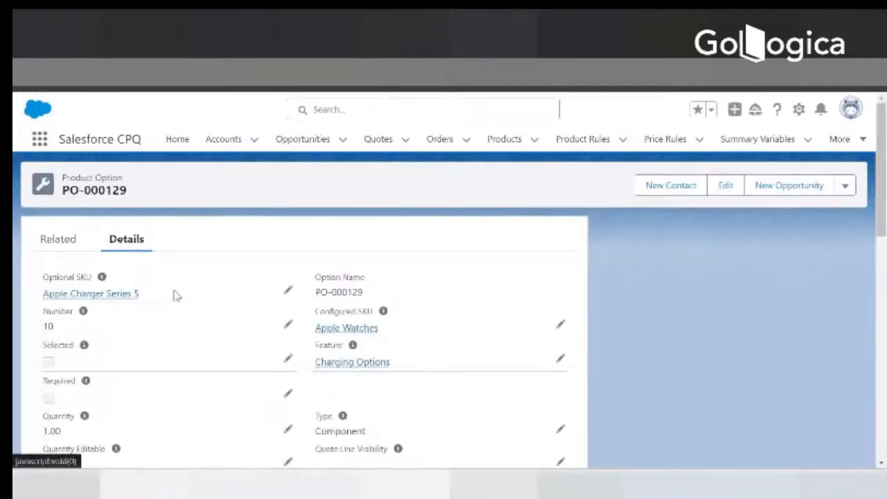
{"action": "scroll", "coordinate": [178, 295], "scroll_direction": "down", "scroll_amount": 3}
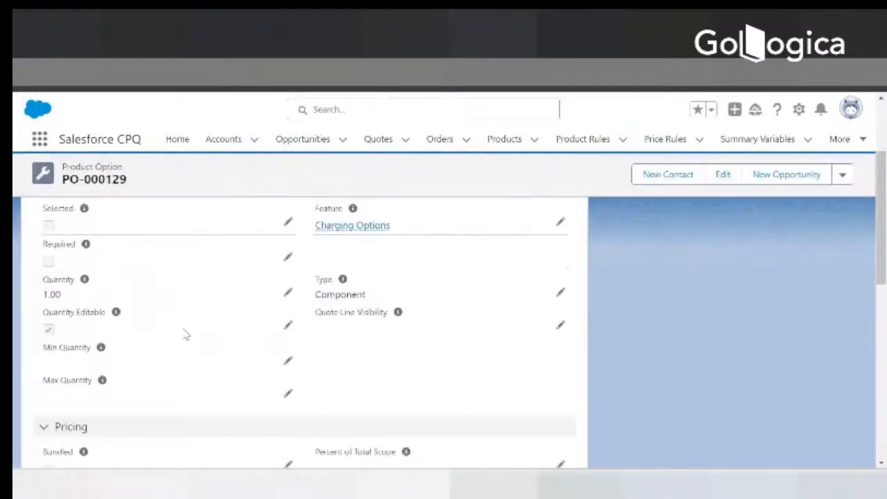
{"action": "scroll", "coordinate": [200, 316], "scroll_direction": "up", "scroll_amount": 1}
{"action": "scroll", "coordinate": [200, 316], "scroll_direction": "down", "scroll_amount": 3}
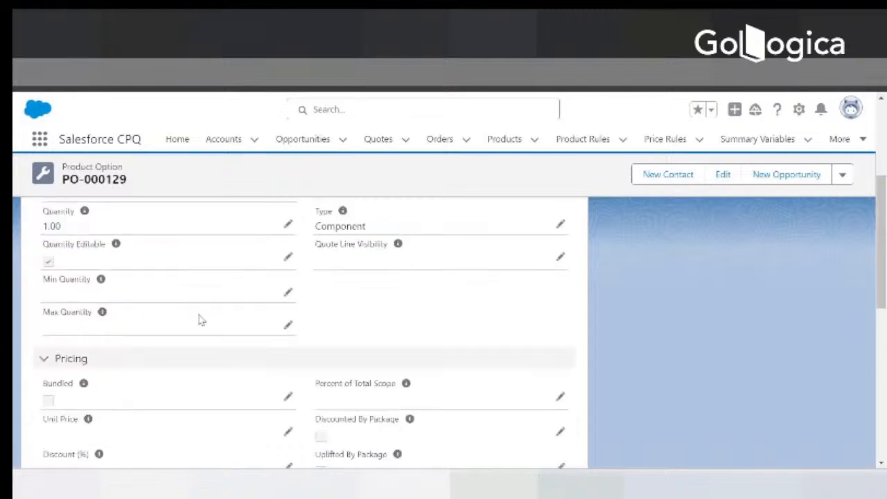
{"action": "scroll", "coordinate": [201, 321], "scroll_direction": "down", "scroll_amount": 1}
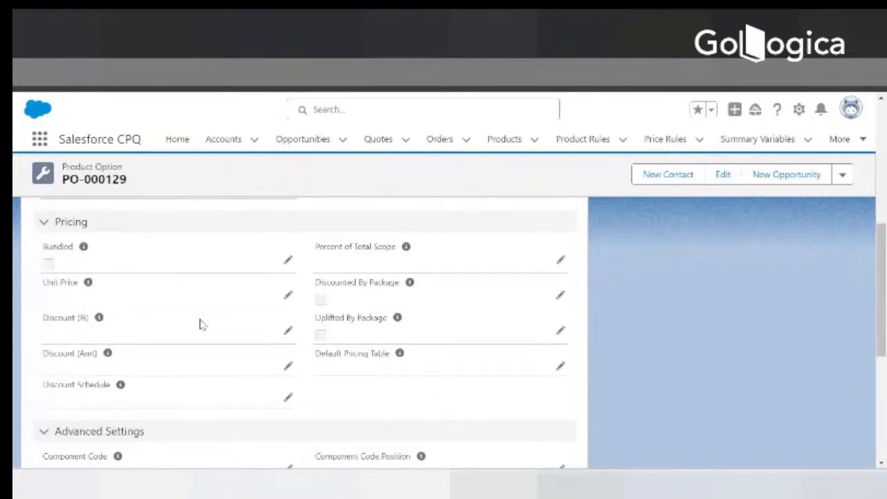
{"action": "left_click_drag", "start_coordinate": [43, 384], "coordinate": [109, 385]}
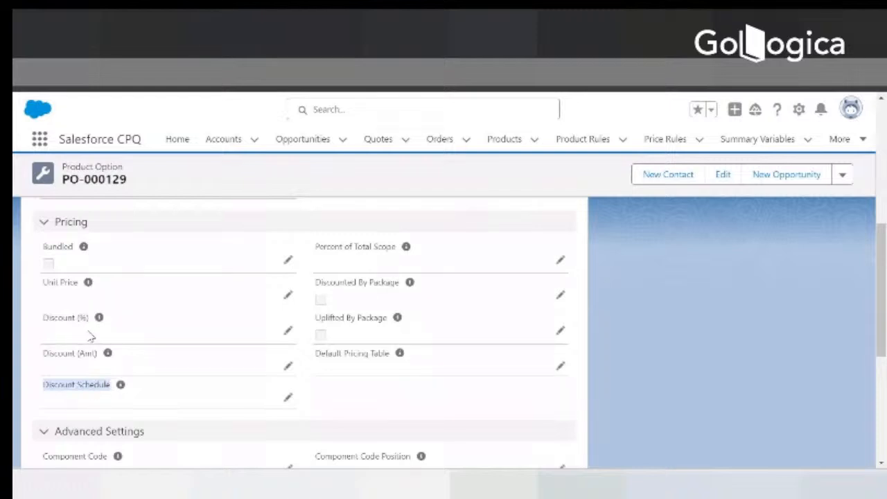
{"action": "left_click_drag", "start_coordinate": [45, 318], "coordinate": [89, 318]}
{"action": "left_click_drag", "start_coordinate": [50, 349], "coordinate": [91, 354]}
{"action": "left_click_drag", "start_coordinate": [46, 385], "coordinate": [111, 388]}
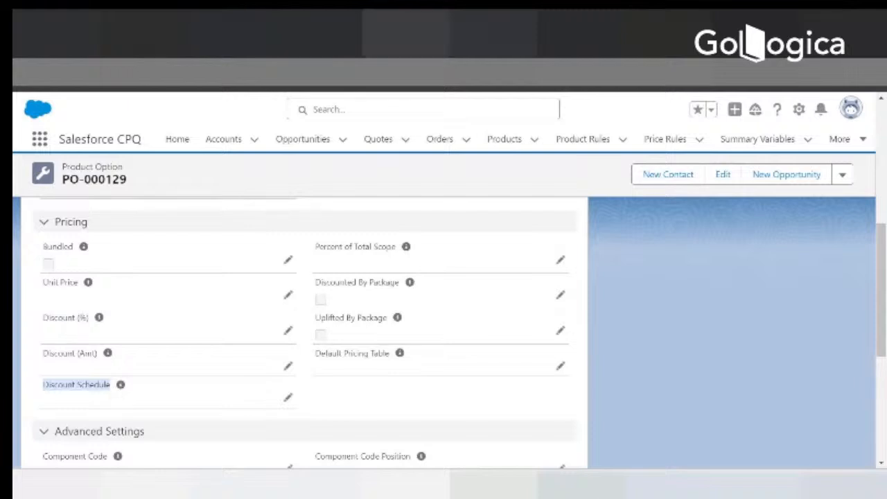
Open the Apple Smart Watch Series 5 product from the Apple Watches options and review its Salesforce CPQ Discounting fields.
{"action": "left_click", "coordinate": [377, 33]}
{"action": "left_click", "coordinate": [208, 282], "text": "ctrl"}
{"action": "left_click", "coordinate": [489, 33]}
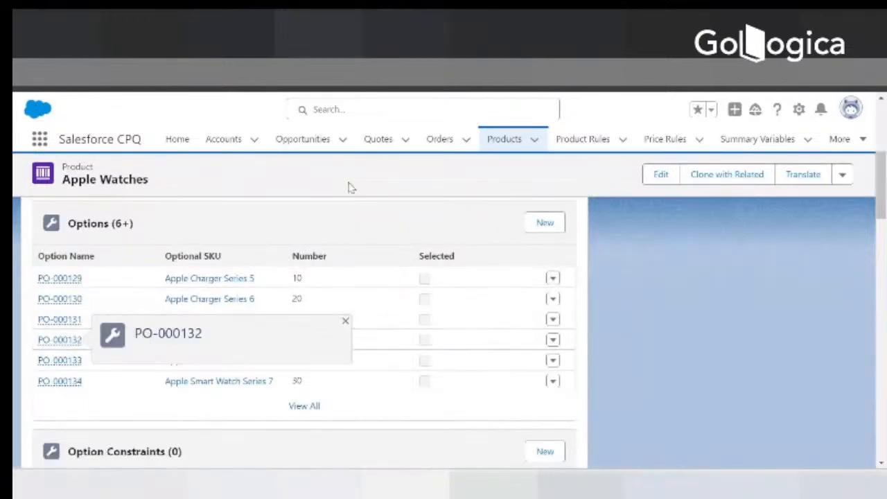
{"action": "right_click", "coordinate": [215, 340]}
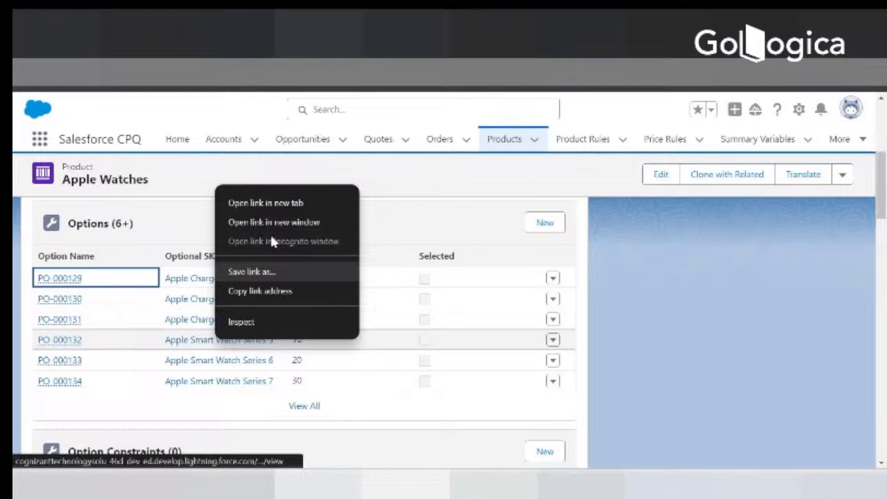
{"action": "left_click", "coordinate": [275, 203]}
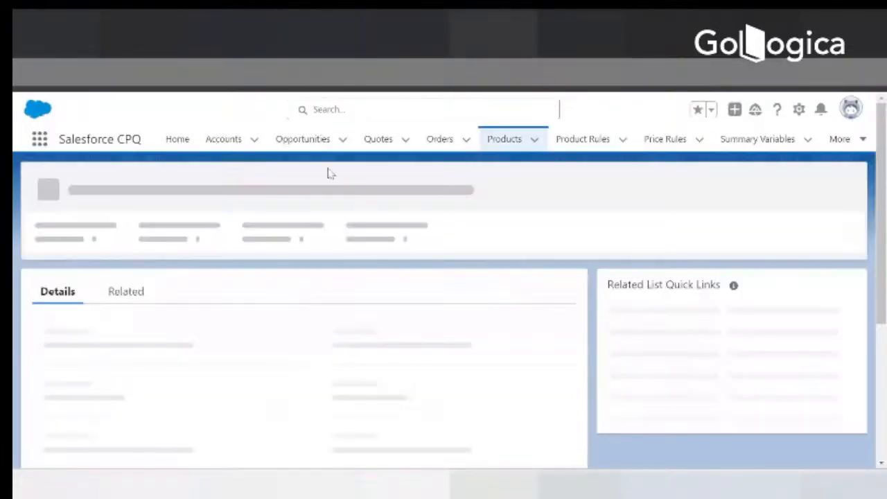
{"action": "scroll", "coordinate": [195, 333], "scroll_direction": "down", "scroll_amount": 3}
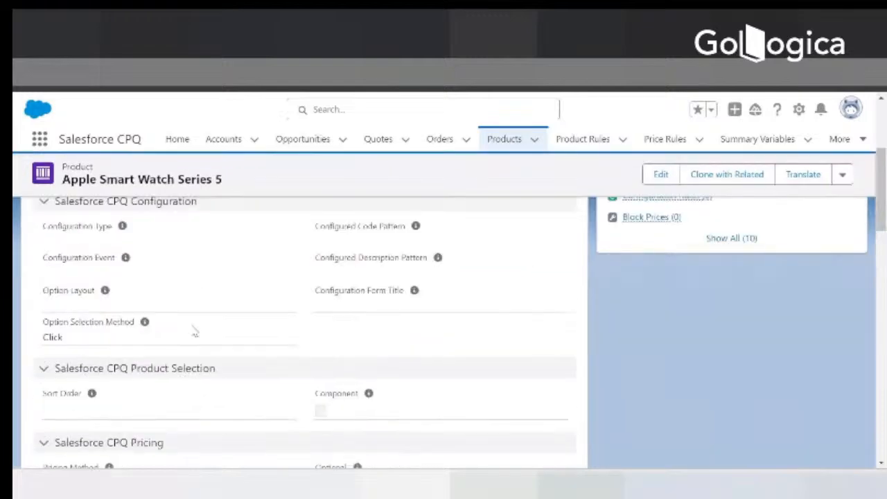
{"action": "scroll", "coordinate": [195, 333], "scroll_direction": "down", "scroll_amount": 10}
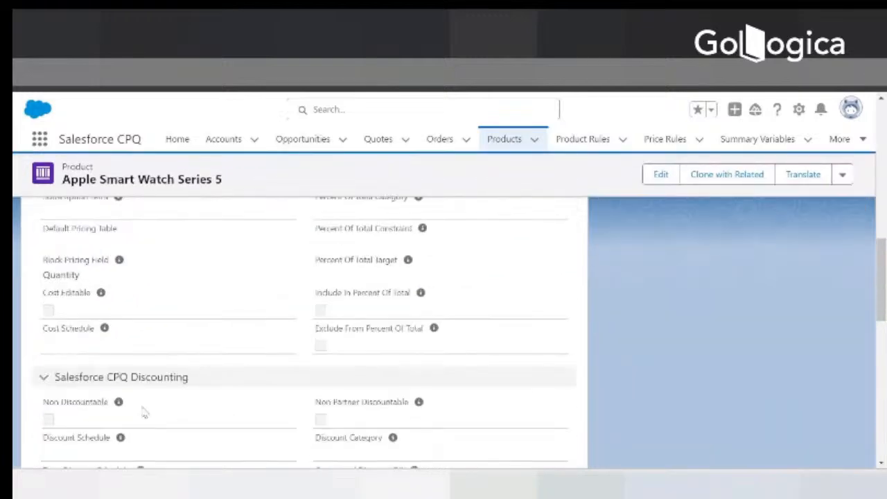
{"action": "scroll", "coordinate": [154, 370], "scroll_direction": "up", "scroll_amount": 3}
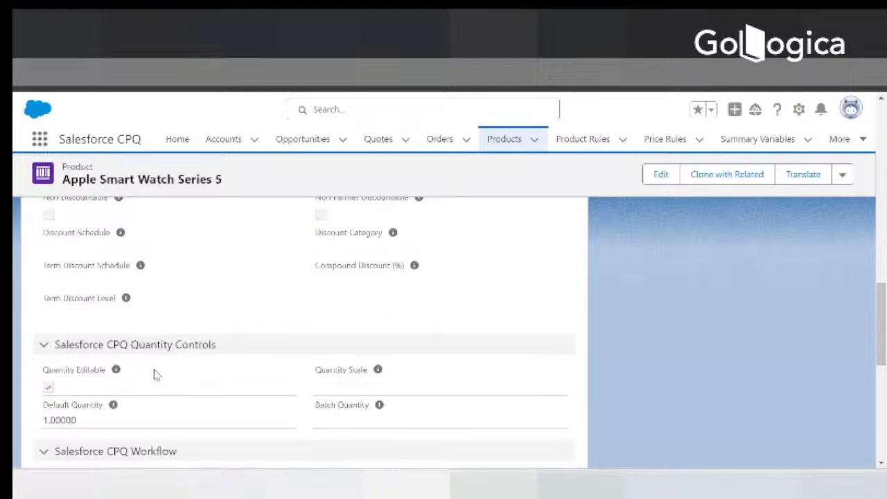
Assign Slab Discount - Amount as the Discount Schedule of Apple Smart Watch Series 5 and save the product.
{"action": "left_click", "coordinate": [645, 178]}
{"action": "scroll", "coordinate": [363, 270], "scroll_direction": "down", "scroll_amount": 3}
{"action": "scroll", "coordinate": [356, 287], "scroll_direction": "down", "scroll_amount": 10}
{"action": "scroll", "coordinate": [227, 335], "scroll_direction": "down", "scroll_amount": 2}
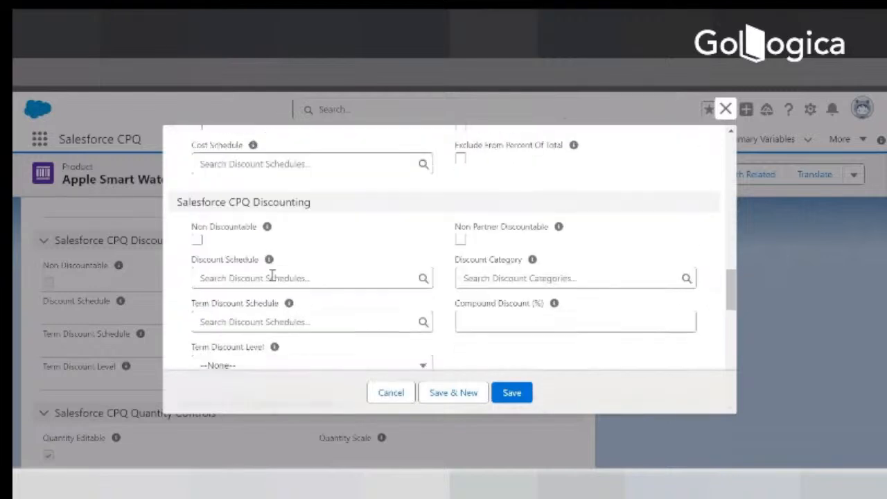
{"action": "left_click", "coordinate": [283, 278]}
{"action": "left_click", "coordinate": [264, 334]}
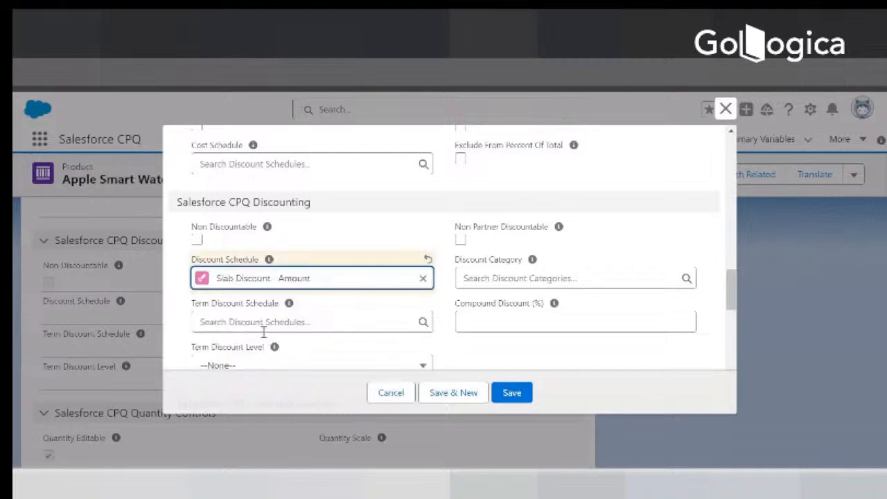
{"action": "left_click", "coordinate": [512, 392]}
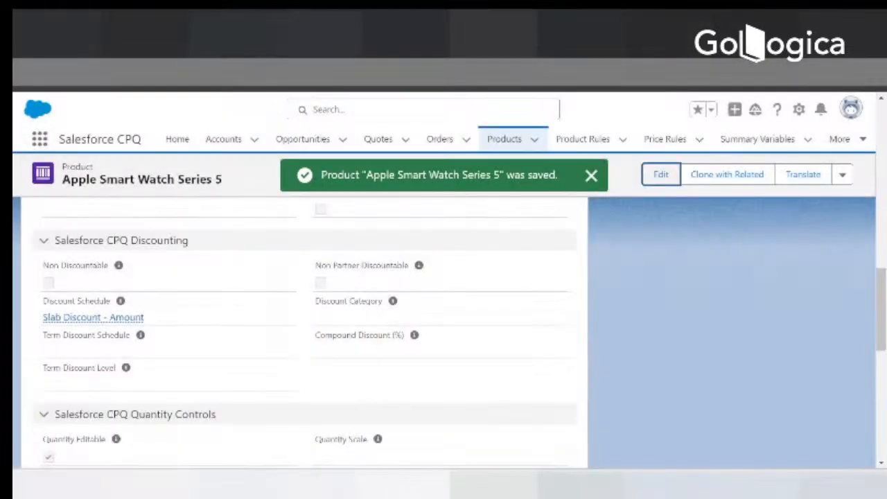
Start a new discount schedule named "Slab Discount - Percent - Apple Watch" with type Slab and discount unit Percent.
{"action": "left_click", "coordinate": [236, 35]}
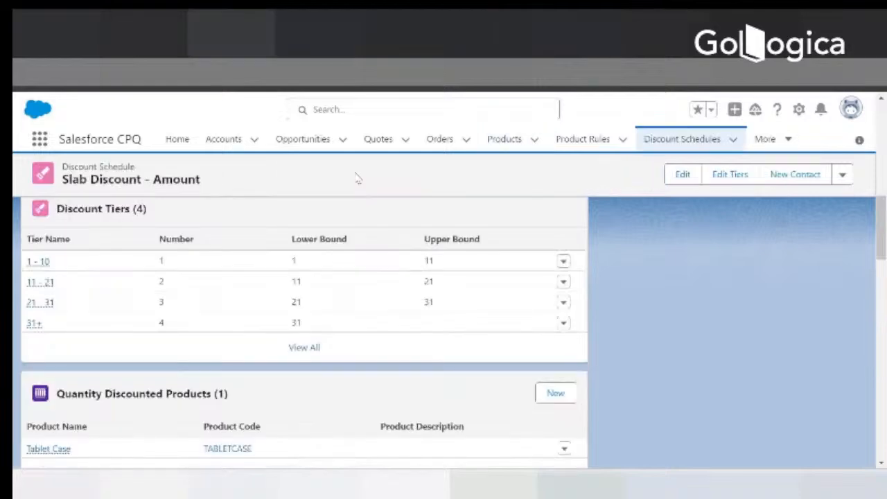
{"action": "left_click", "coordinate": [663, 140]}
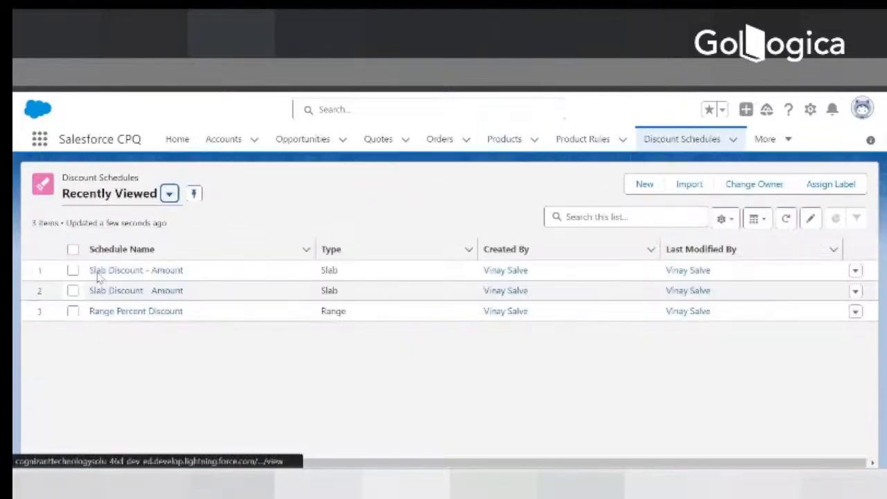
{"action": "left_click", "coordinate": [644, 186]}
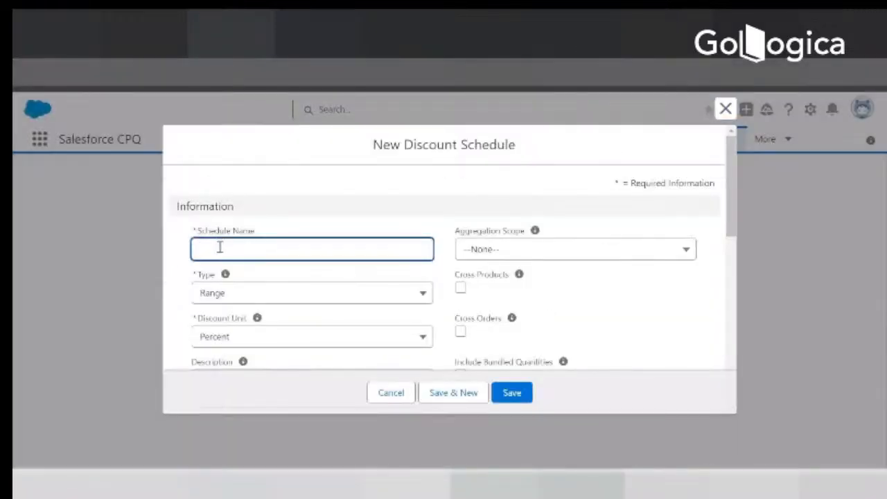
{"action": "type", "text": "Slab Discount - Percent - Apple Watch"}
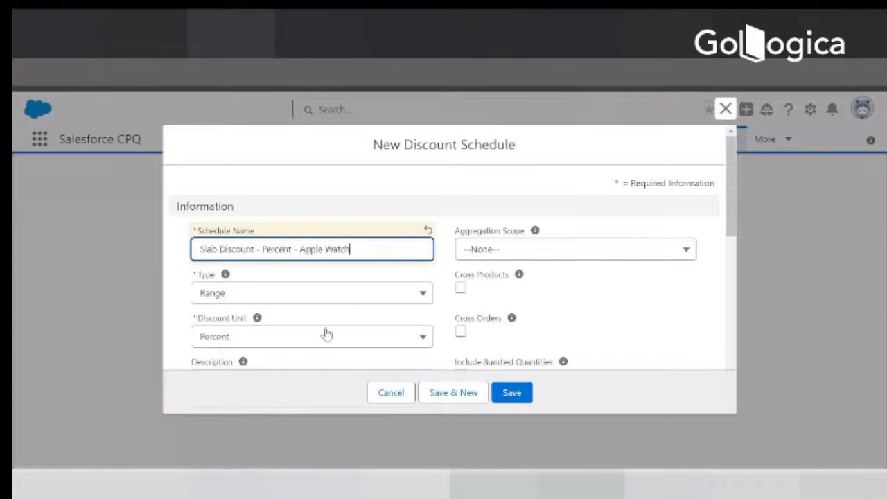
{"action": "left_click", "coordinate": [298, 297]}
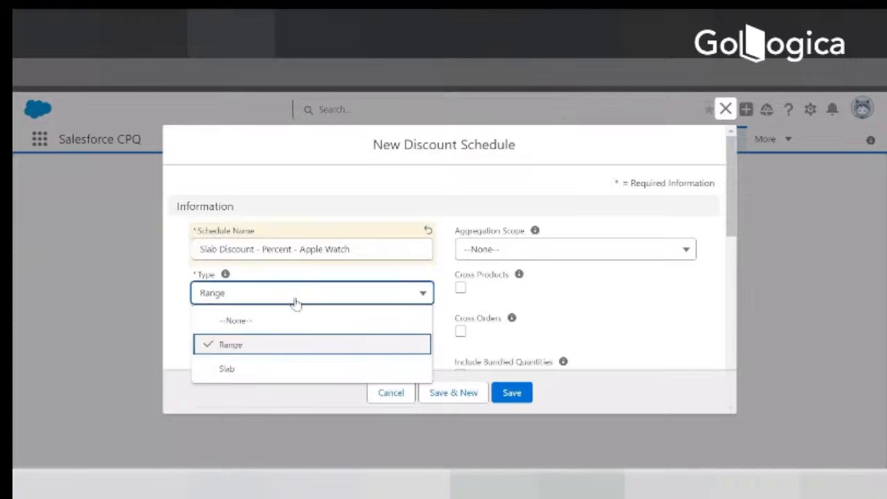
{"action": "left_click", "coordinate": [228, 368]}
{"action": "scroll", "coordinate": [333, 329], "scroll_direction": "down", "scroll_amount": 2}
{"action": "left_click", "coordinate": [264, 199]}
{"action": "left_click", "coordinate": [237, 257]}
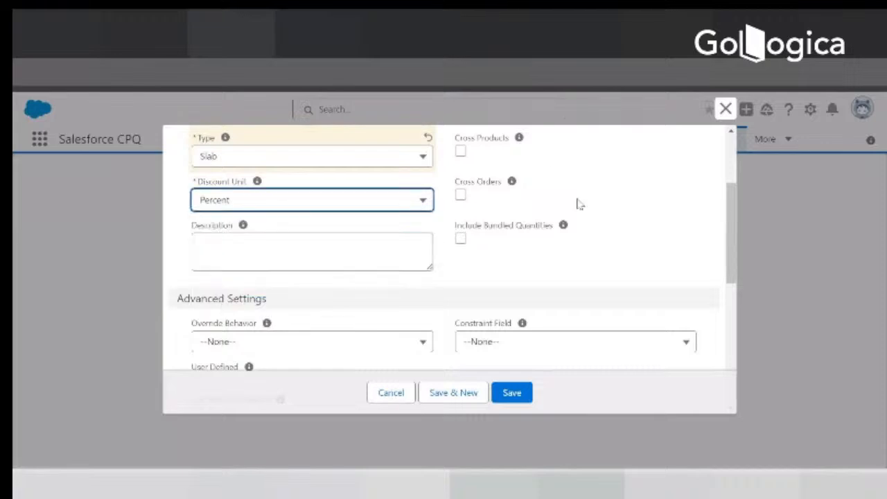
Set the new discount schedule's Aggregation Scope to Quote and save the record.
{"action": "scroll", "coordinate": [575, 201], "scroll_direction": "up", "scroll_amount": 2}
{"action": "left_click", "coordinate": [500, 251]}
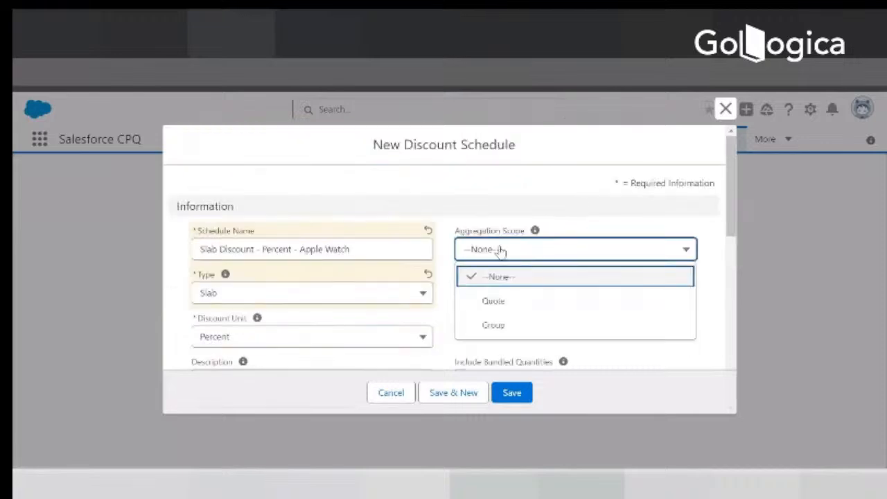
{"action": "left_click", "coordinate": [493, 300]}
{"action": "scroll", "coordinate": [359, 279], "scroll_direction": "down", "scroll_amount": 2}
{"action": "scroll", "coordinate": [544, 263], "scroll_direction": "down", "scroll_amount": 6}
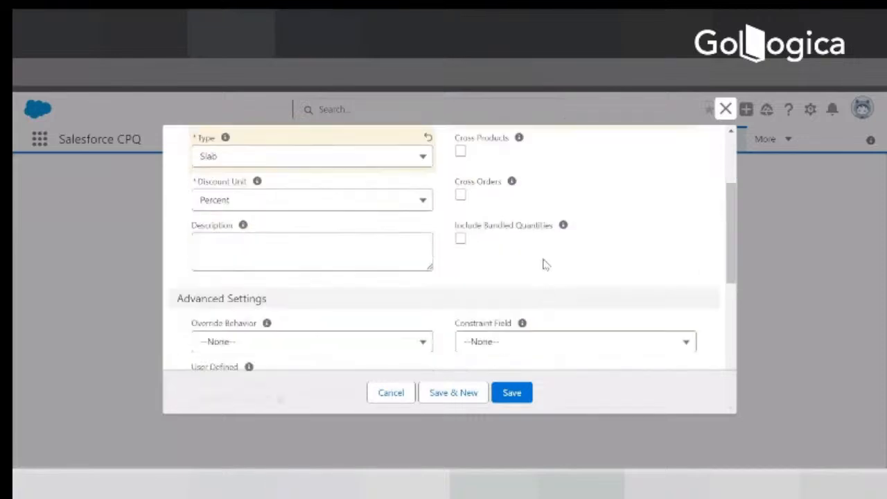
{"action": "scroll", "coordinate": [281, 287], "scroll_direction": "down", "scroll_amount": 4}
{"action": "scroll", "coordinate": [368, 332], "scroll_direction": "down", "scroll_amount": 1}
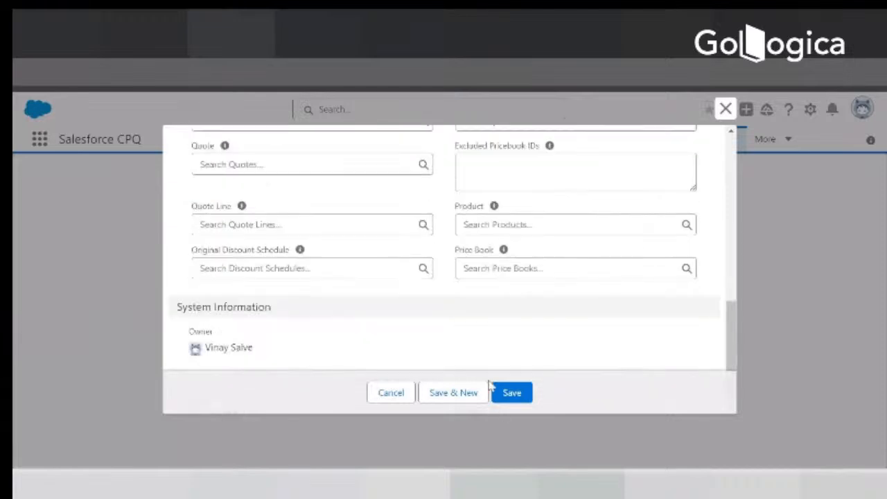
{"action": "left_click", "coordinate": [514, 393]}
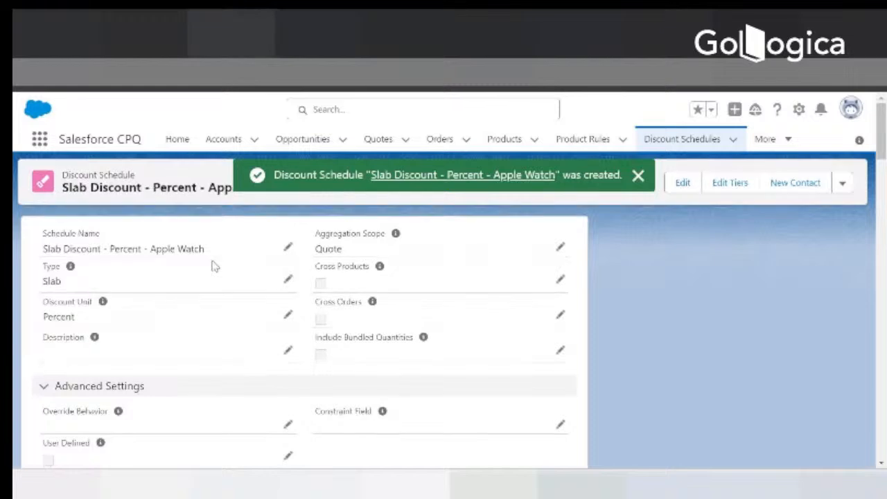
Rename the discount schedule as "Slab Discount - Percent - Apple Watch - Option" and save it.
{"action": "left_click", "coordinate": [289, 250]}
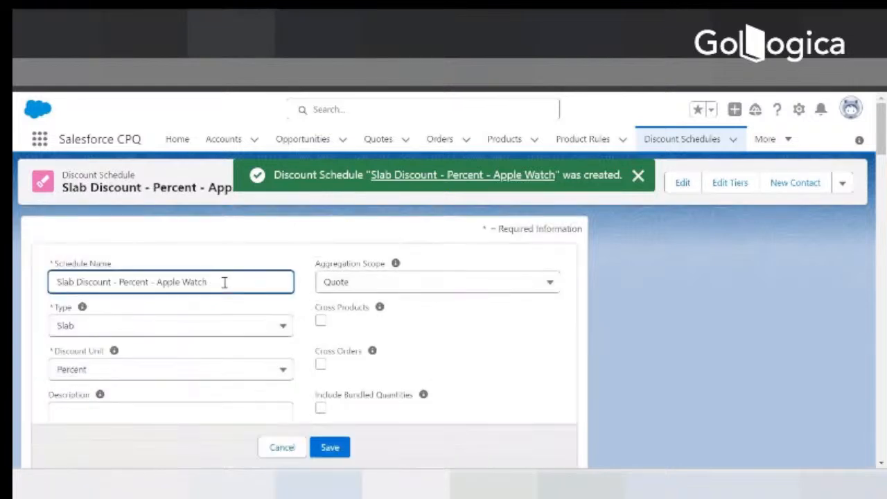
{"action": "type", "text": "- Option"}
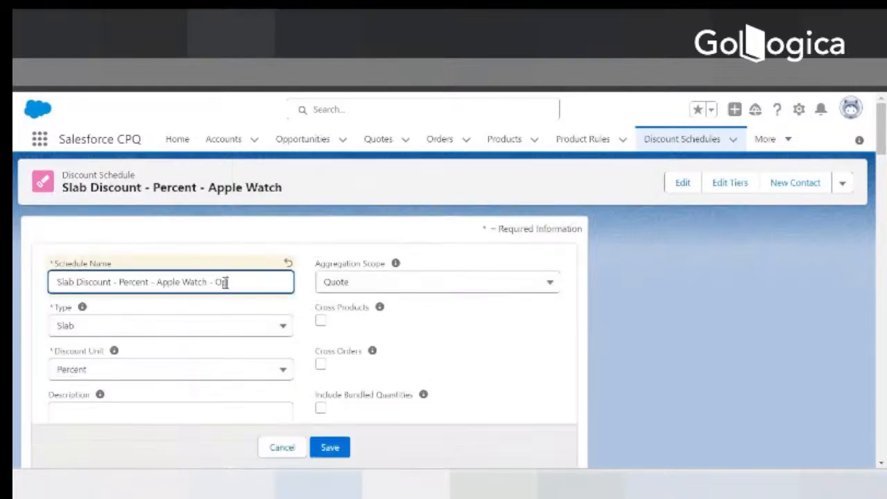
{"action": "left_click", "coordinate": [338, 449]}
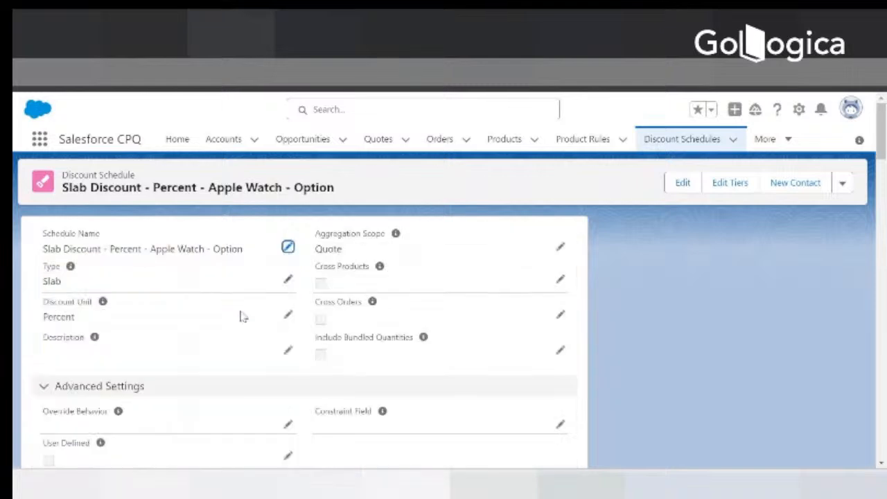
Enter the schedule's first discount tier, named 1 - 11, with lower bound 1, upper bound 11 and a 0% discount.
{"action": "scroll", "coordinate": [152, 387], "scroll_direction": "down", "scroll_amount": 5}
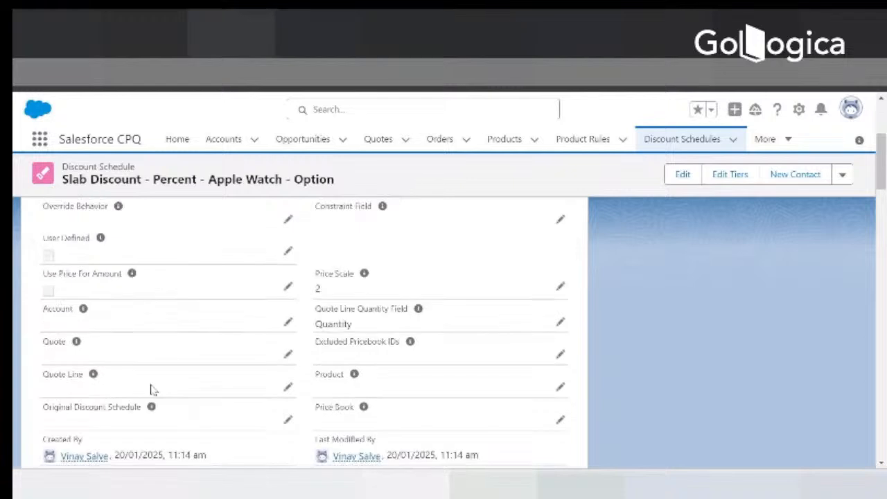
{"action": "left_click", "coordinate": [720, 178]}
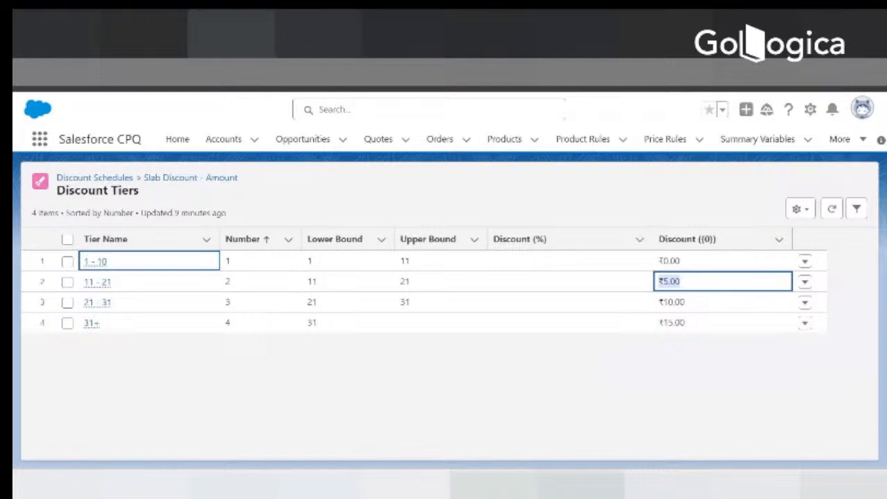
{"action": "left_click", "coordinate": [28, 72]}
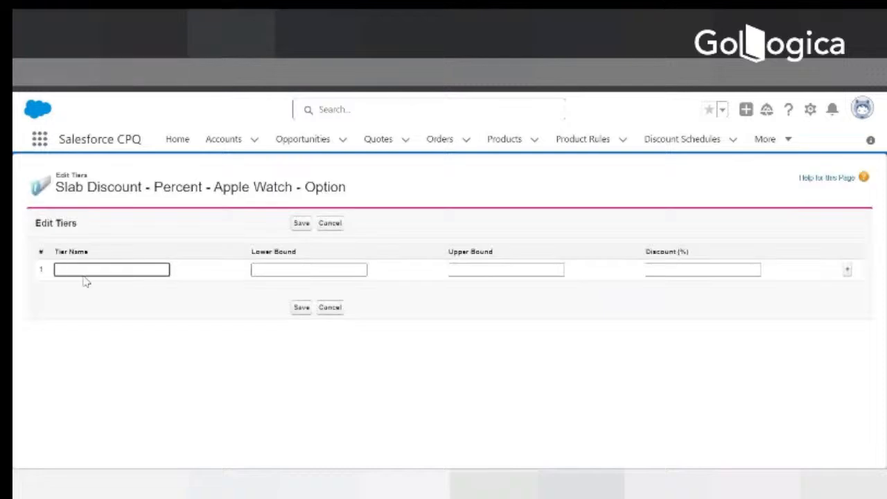
{"action": "type", "text": "1 - 11"}
{"action": "key", "text": "Tab"}
{"action": "type", "text": "1"}
{"action": "key", "text": "Tab"}
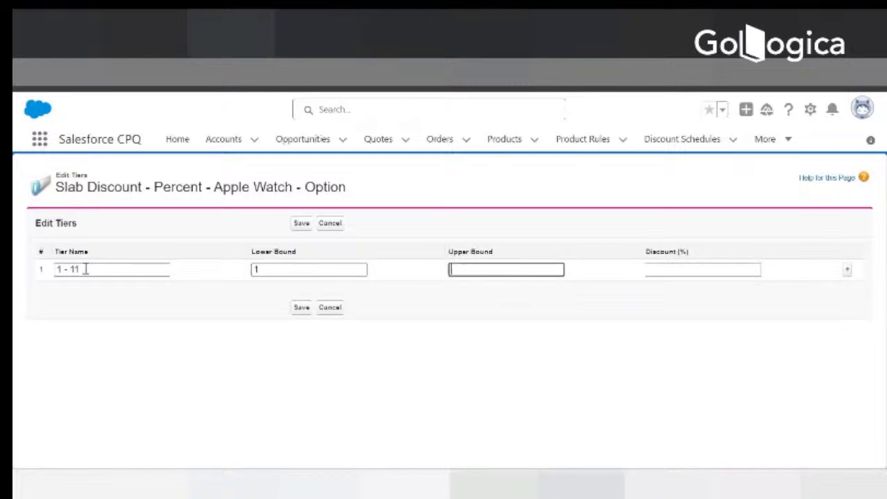
{"action": "type", "text": "11"}
{"action": "key", "text": "Tab"}
{"action": "type", "text": "0"}
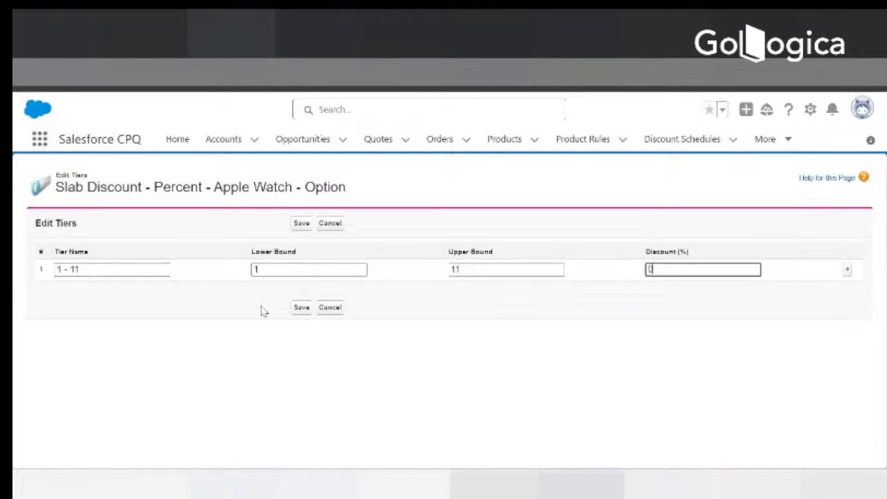
Add a second discount tier named 11 - 21 with lower bound 11, upper bound 21 and a 10% discount.
{"action": "left_click", "coordinate": [514, 325]}
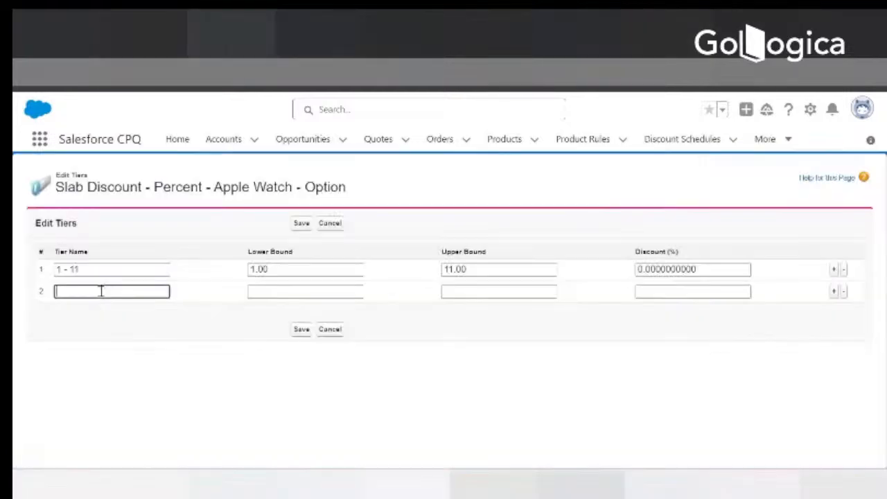
{"action": "type", "text": "11 - 21"}
{"action": "key", "text": "Tab"}
{"action": "type", "text": "11"}
{"action": "key", "text": "Tab"}
{"action": "type", "text": "21"}
{"action": "key", "text": "Tab"}
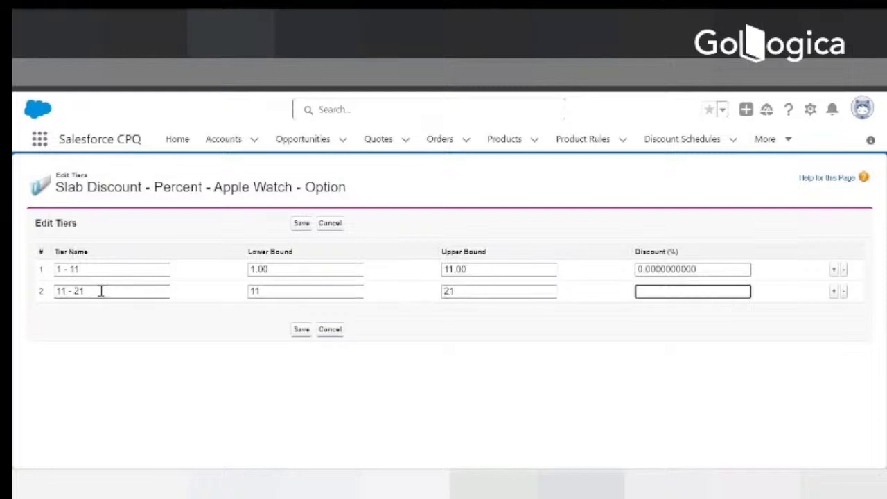
{"action": "type", "text": "10"}
{"action": "key", "text": "Tab"}
Add a third discount tier named 21 - 31 with lower bound 21, upper bound 31 and a 15% discount.
{"action": "left_click", "coordinate": [834, 291]}
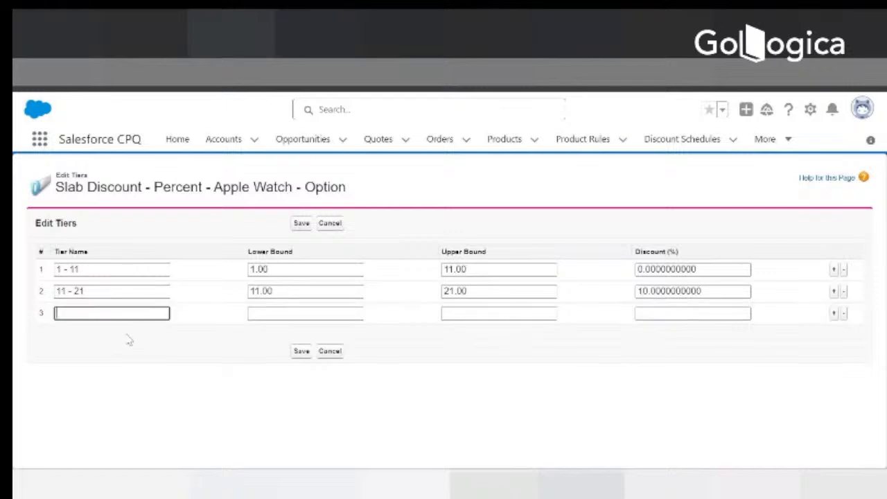
{"action": "type", "text": "21"}
{"action": "key", "text": "Tab"}
{"action": "left_click", "coordinate": [78, 313]}
{"action": "type", "text": "- 31"}
{"action": "key", "text": "Tab"}
{"action": "type", "text": "21"}
{"action": "key", "text": "Tab"}
{"action": "type", "text": "31"}
{"action": "key", "text": "Tab"}
{"action": "type", "text": "15"}
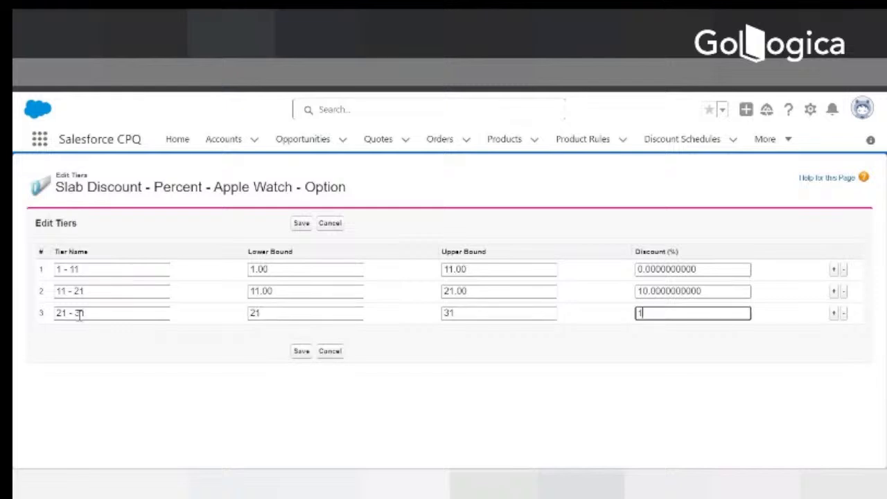
Add a fourth tier named 31+ with lower bound 31, no upper bound and a 20% discount, and save the tiers.
{"action": "left_click", "coordinate": [833, 313]}
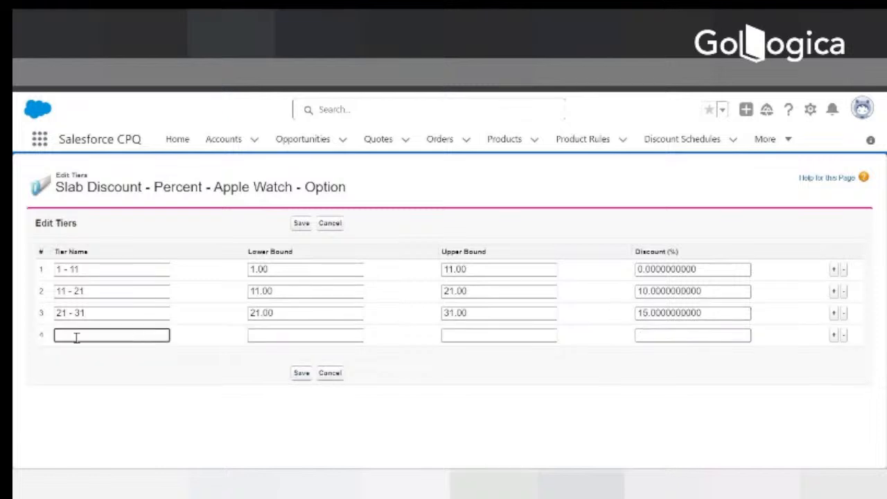
{"action": "type", "text": "31"}
{"action": "key", "text": "Tab"}
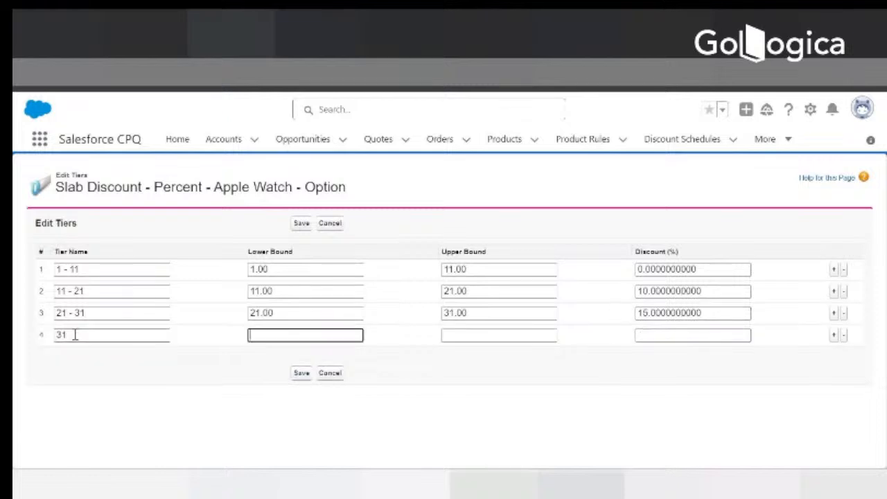
{"action": "key", "text": "shift+Tab"}
{"action": "left_click", "coordinate": [75, 334]}
{"action": "type", "text": "+"}
{"action": "key", "text": "Tab"}
{"action": "type", "text": "31"}
{"action": "key", "text": "Tab"}
{"action": "key", "text": "Tab"}
{"action": "type", "text": "20"}
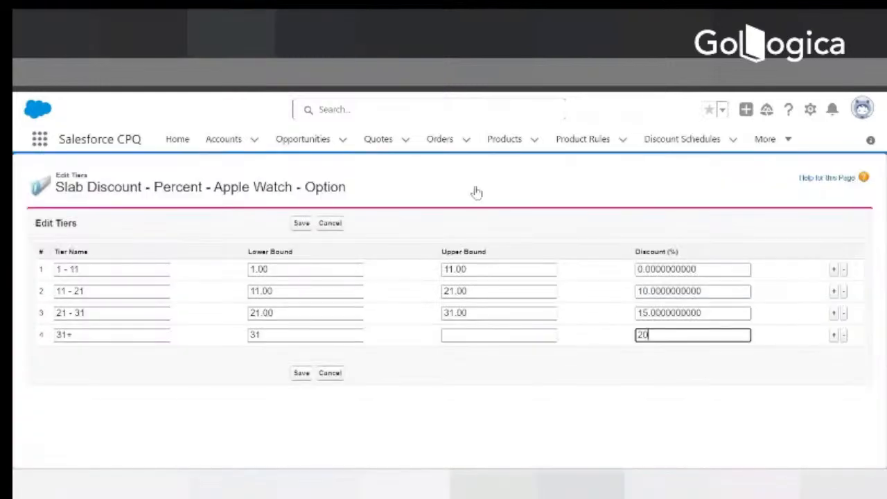
{"action": "left_click", "coordinate": [303, 373]}
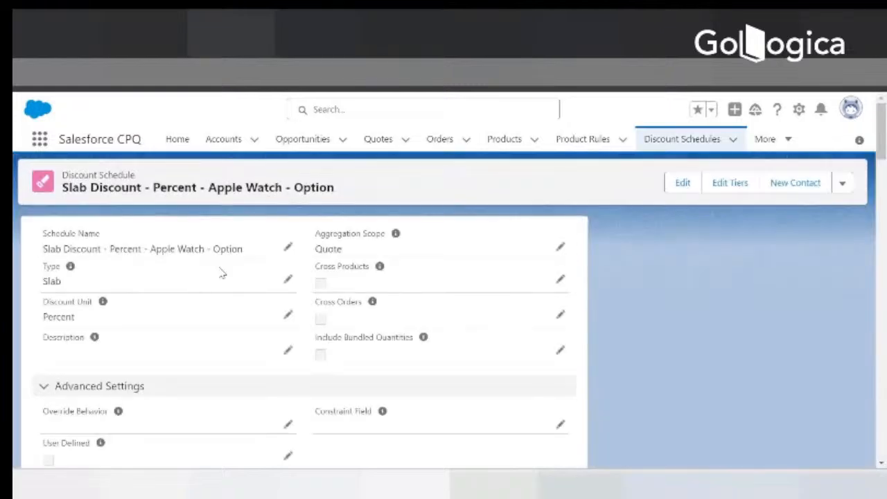
Rename the "Slab Discount - Amount" schedule as "Slab Discount - Amount - Apple Watch - Product" and save it.
{"action": "scroll", "coordinate": [221, 270], "scroll_direction": "down", "scroll_amount": 1}
{"action": "scroll", "coordinate": [222, 268], "scroll_direction": "up", "scroll_amount": 1}
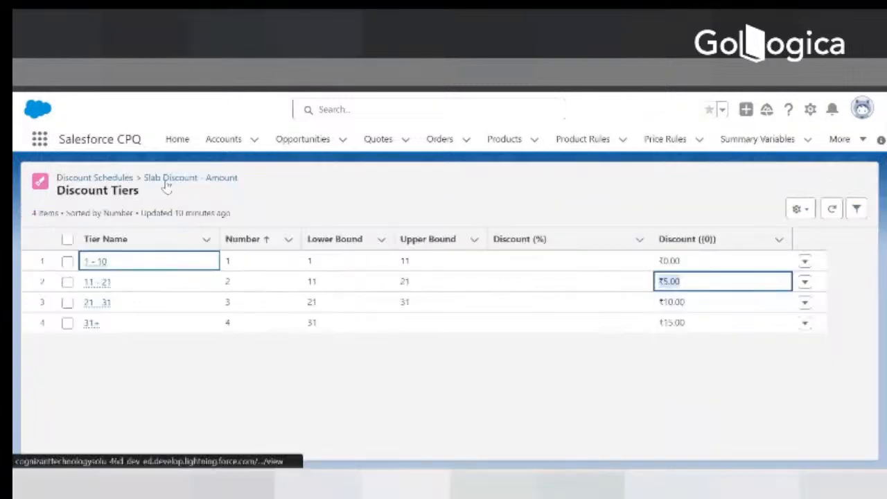
{"action": "left_click", "coordinate": [166, 183]}
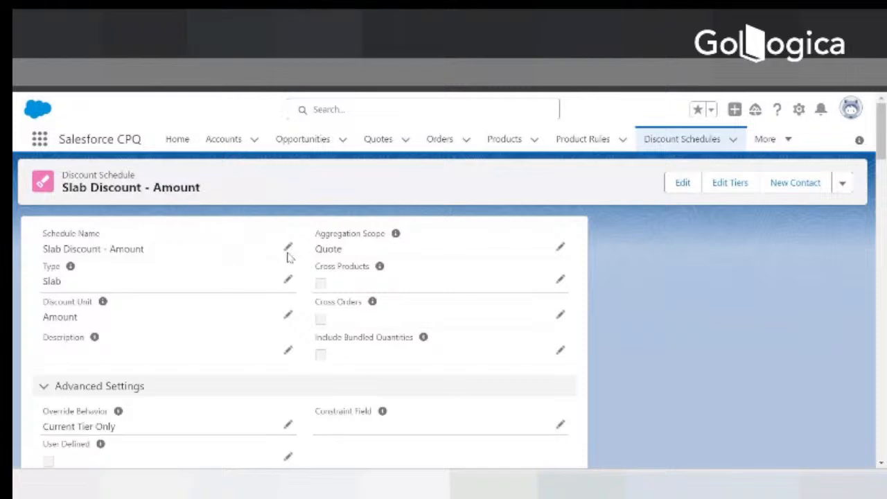
{"action": "left_click", "coordinate": [287, 247]}
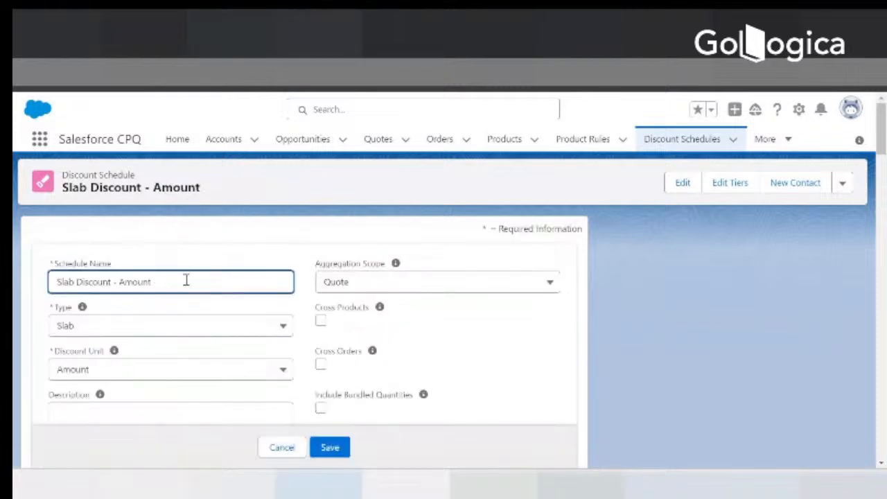
{"action": "type", "text": "- Apple"}
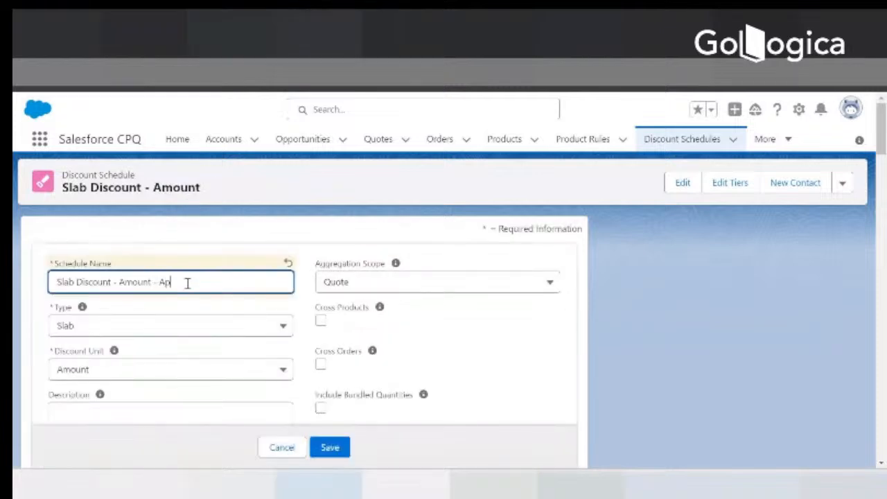
{"action": "type", "text": " Watch - Product"}
{"action": "left_click", "coordinate": [330, 448]}
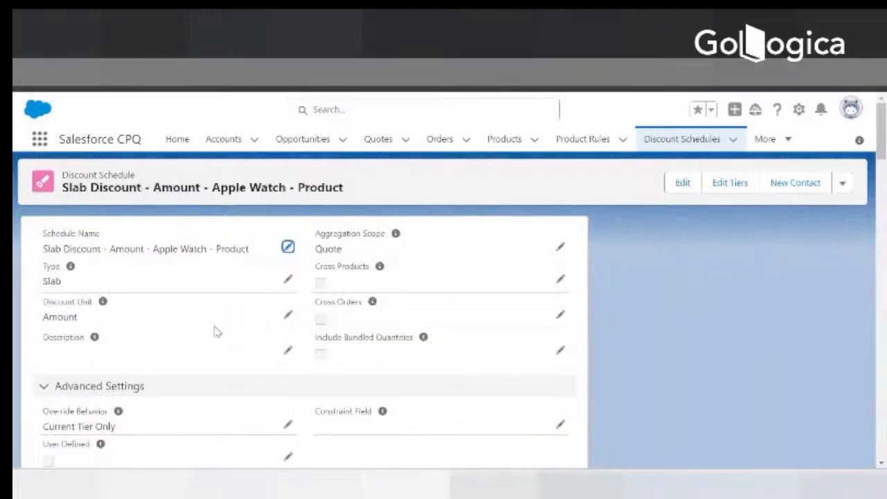
Review the renamed schedule's details and tiers, and reload the Apple Smart Watch Series 5 product to check its assigned discount schedule.
{"action": "scroll", "coordinate": [217, 360], "scroll_direction": "down", "scroll_amount": 5}
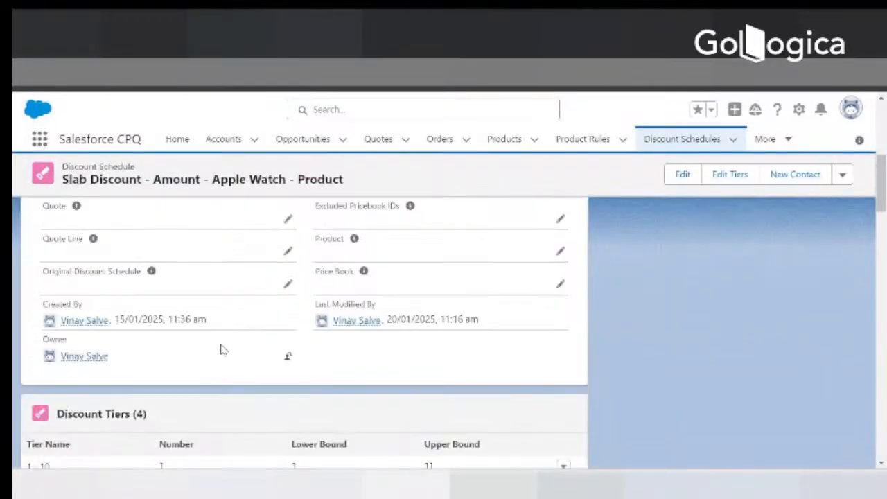
{"action": "scroll", "coordinate": [221, 374], "scroll_direction": "down", "scroll_amount": 5}
{"action": "scroll", "coordinate": [221, 374], "scroll_direction": "up", "scroll_amount": 5}
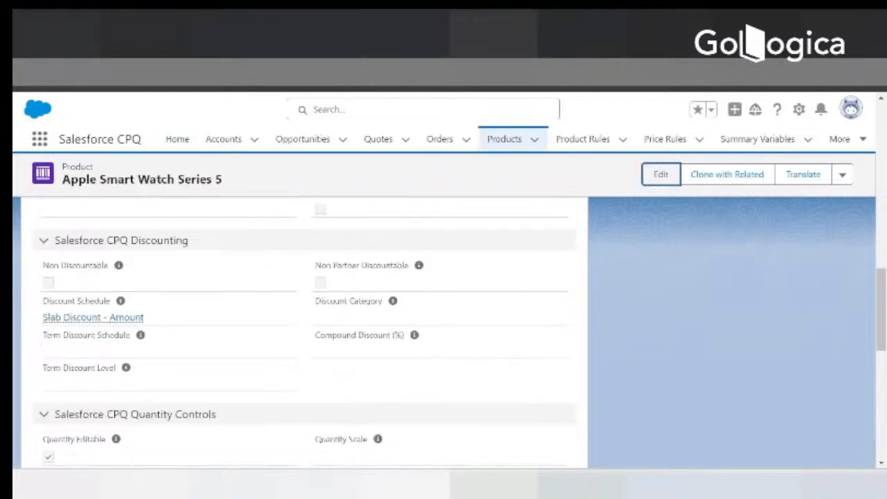
{"action": "key", "text": "F5"}
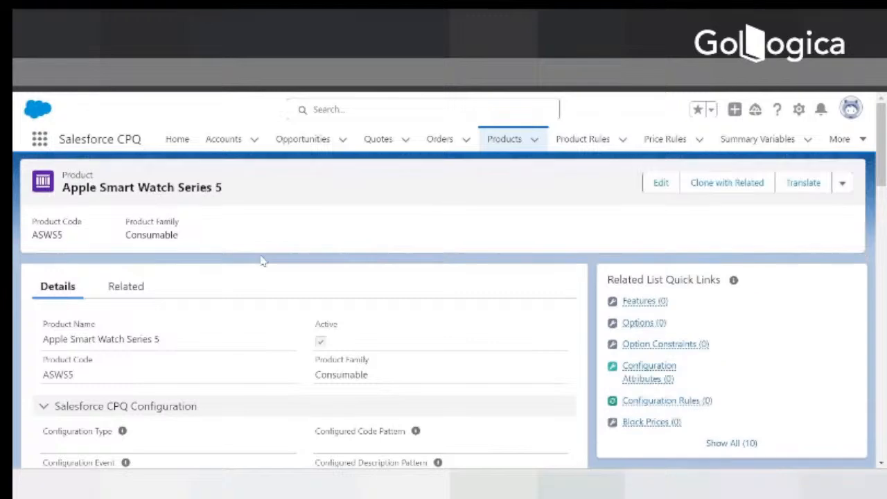
{"action": "scroll", "coordinate": [249, 291], "scroll_direction": "down", "scroll_amount": 5}
{"action": "scroll", "coordinate": [252, 301], "scroll_direction": "down", "scroll_amount": 6}
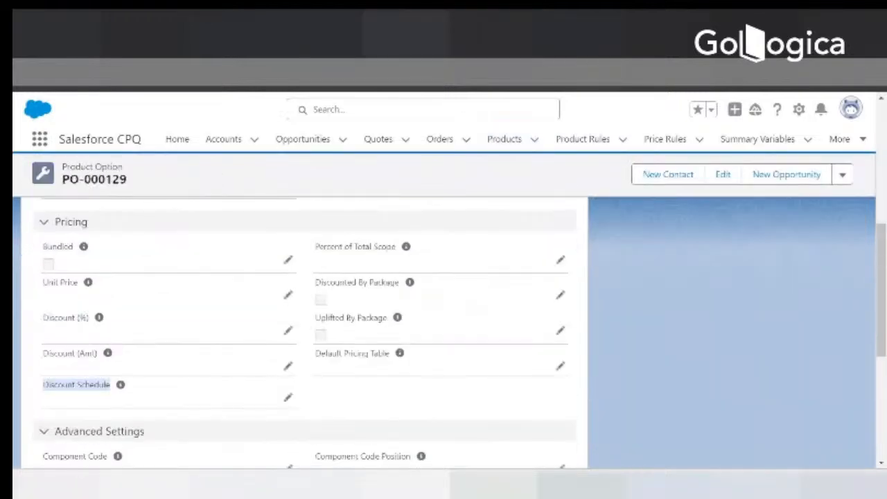
Assign the "Slab Discount - Percent - Apple Watch - Option" schedule to the Apple Smart Watch Series 5 option PO-000132 of Apple Watches and save.
{"action": "scroll", "coordinate": [188, 234], "scroll_direction": "up", "scroll_amount": 3}
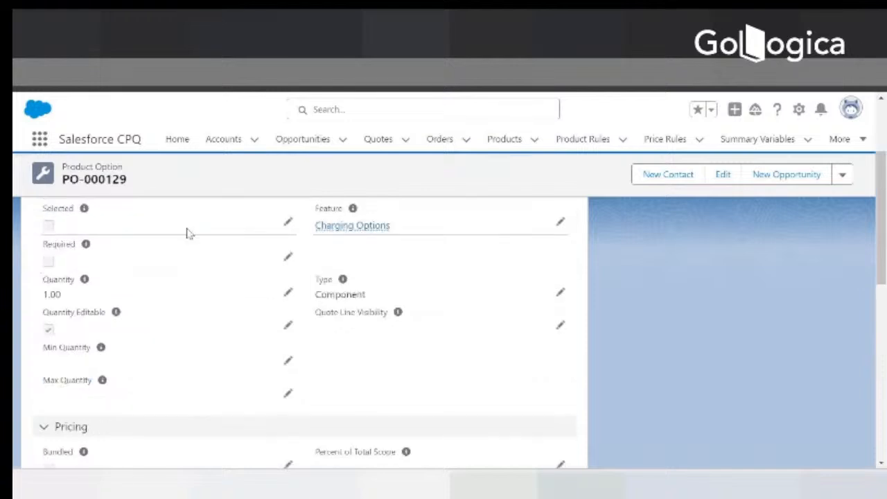
{"action": "scroll", "coordinate": [323, 235], "scroll_direction": "up", "scroll_amount": 1}
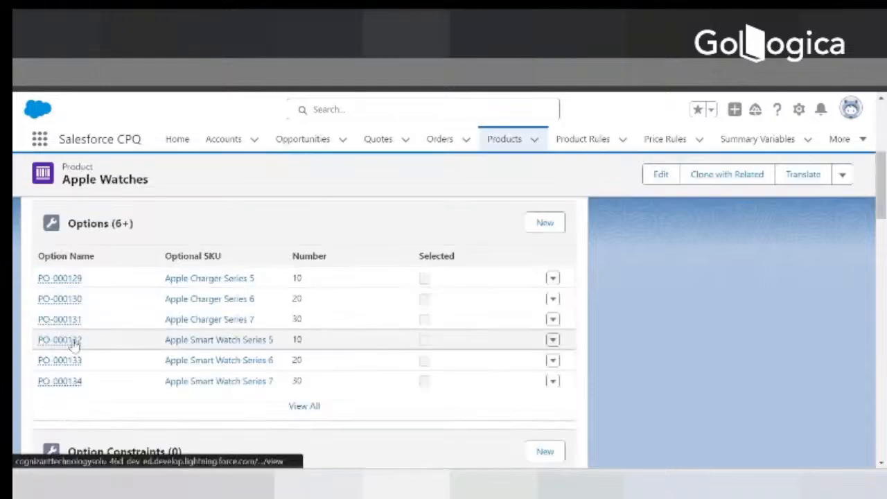
{"action": "right_click", "coordinate": [74, 343]}
{"action": "left_click", "coordinate": [123, 203]}
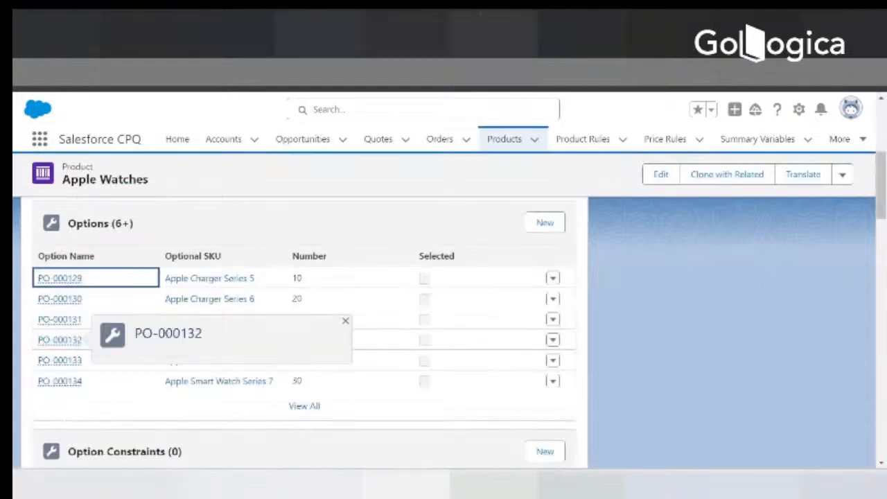
{"action": "left_click", "coordinate": [406, 33]}
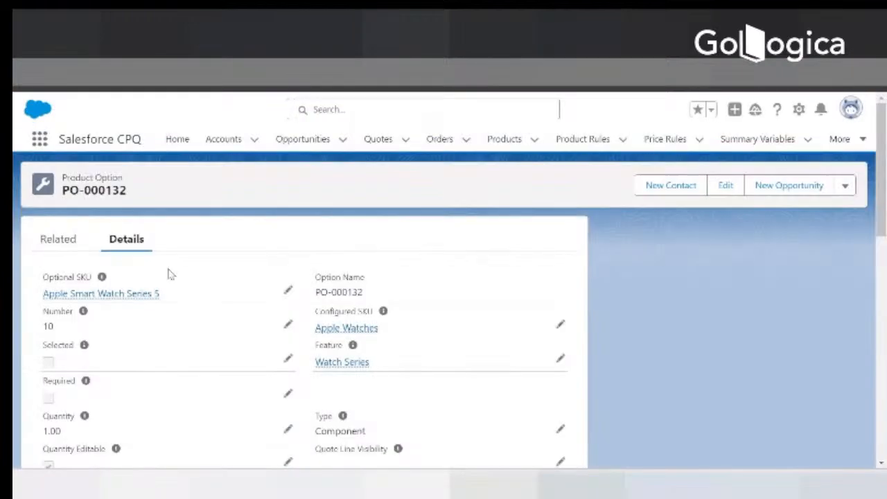
{"action": "scroll", "coordinate": [176, 318], "scroll_direction": "down", "scroll_amount": 10}
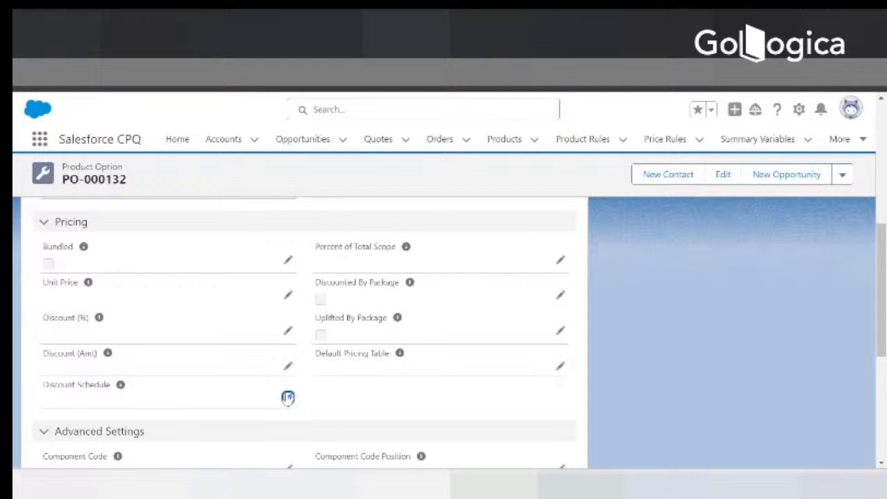
{"action": "left_click", "coordinate": [288, 397]}
{"action": "left_click", "coordinate": [190, 402]}
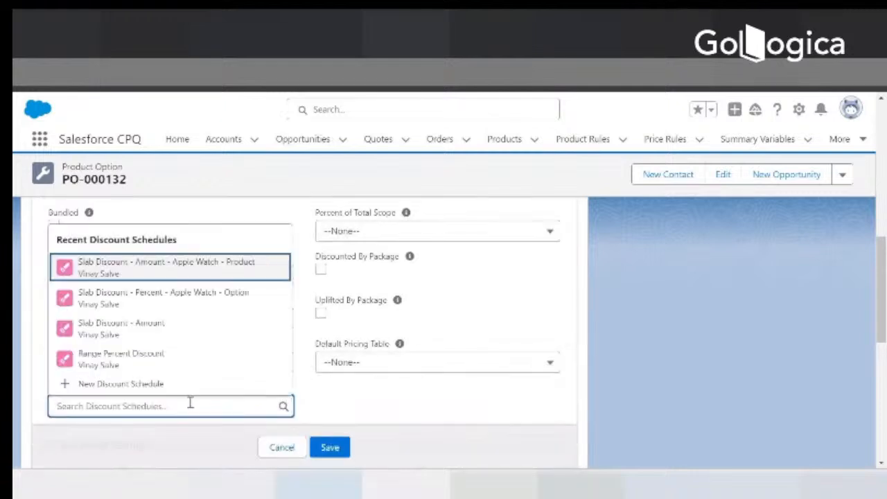
{"action": "left_click", "coordinate": [210, 294]}
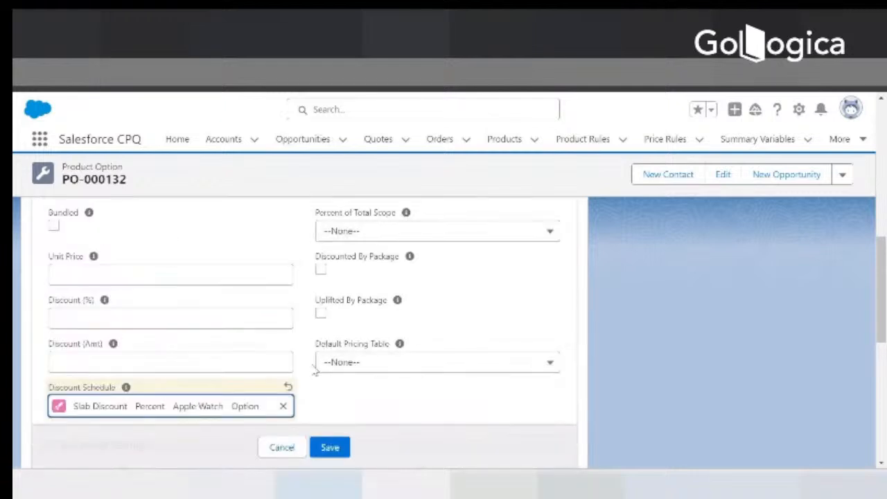
{"action": "left_click", "coordinate": [329, 447]}
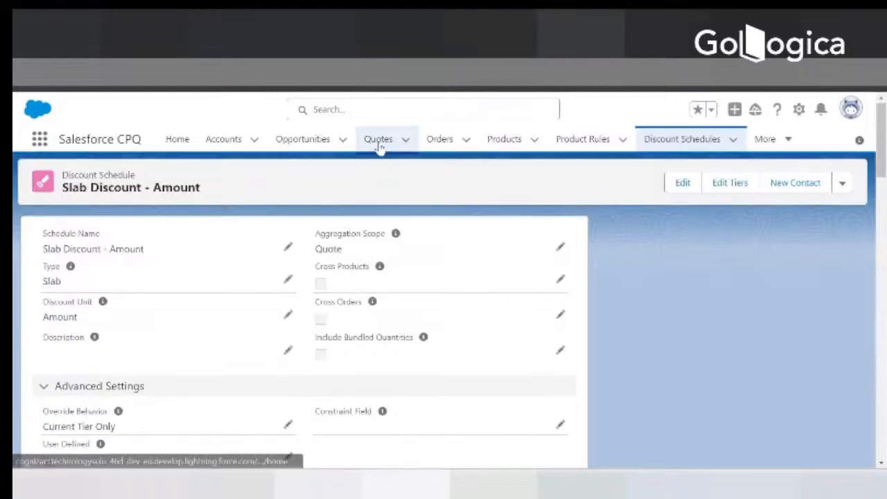
Open quote Q-00044 for line editing and delete all of its existing lines.
{"action": "left_click", "coordinate": [379, 145]}
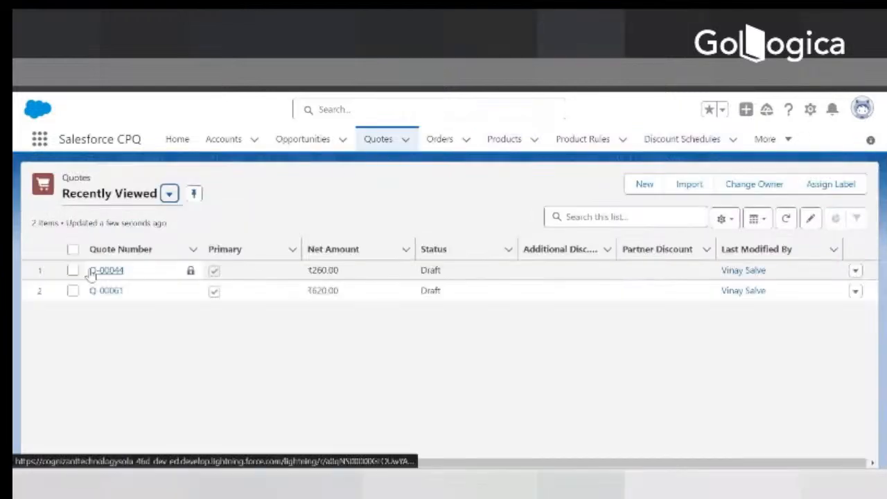
{"action": "left_click", "coordinate": [106, 271]}
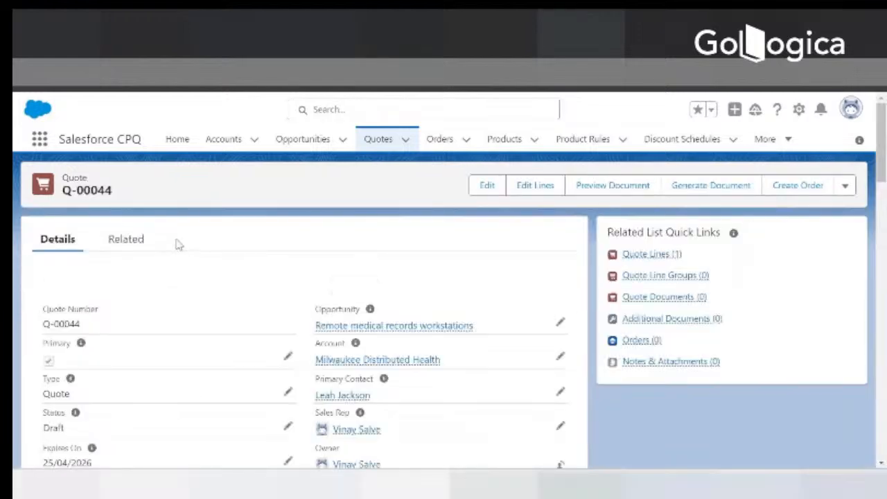
{"action": "left_click", "coordinate": [540, 185]}
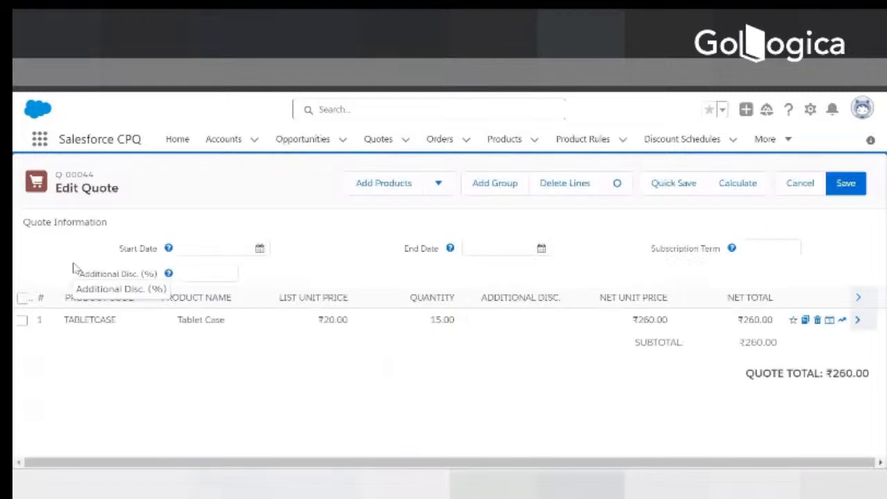
{"action": "left_click", "coordinate": [23, 298]}
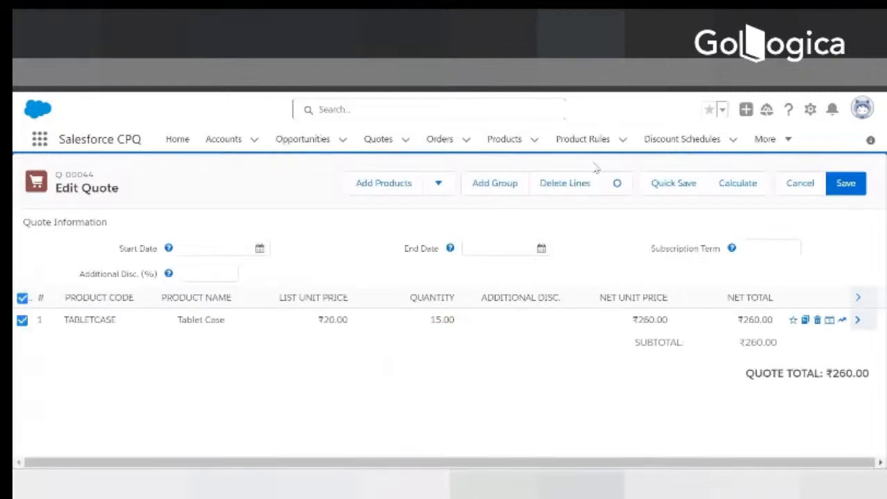
{"action": "left_click", "coordinate": [564, 184]}
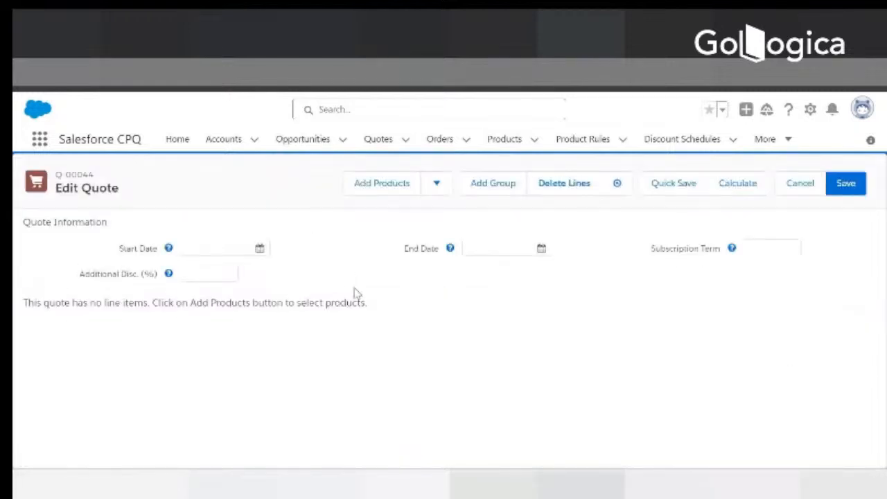
Find Apple Smart Watch Series 5 in the product selection and add it to the quote.
{"action": "left_click", "coordinate": [377, 190]}
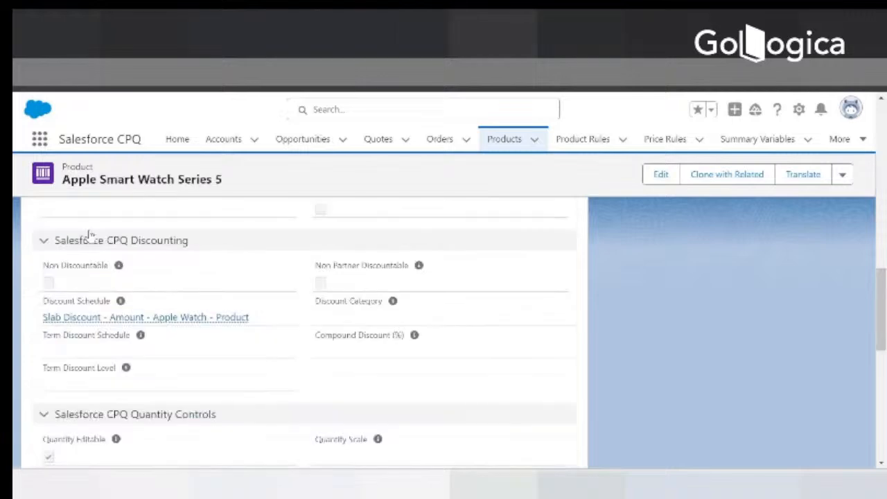
{"action": "left_click_drag", "start_coordinate": [64, 178], "coordinate": [227, 185]}
{"action": "key", "text": "ctrl+c"}
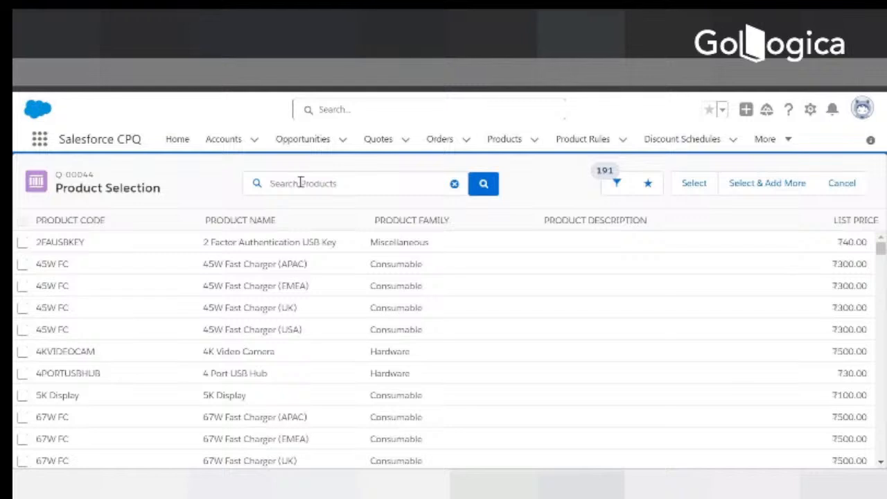
{"action": "left_click", "coordinate": [297, 180]}
{"action": "key", "text": "ctrl+v"}
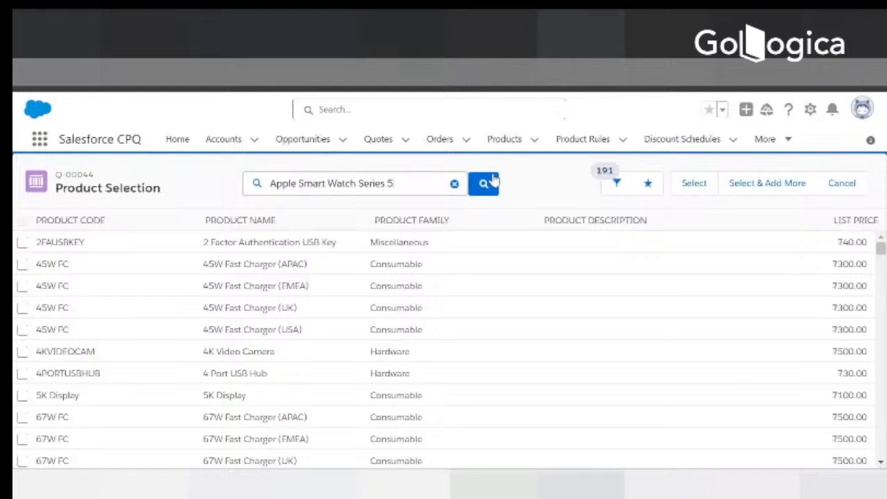
{"action": "left_click", "coordinate": [485, 183]}
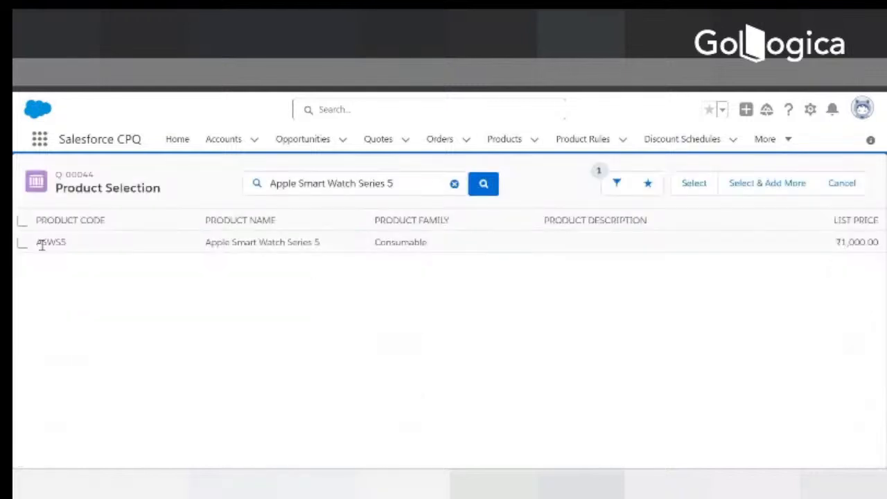
{"action": "left_click", "coordinate": [23, 242]}
{"action": "left_click", "coordinate": [693, 185]}
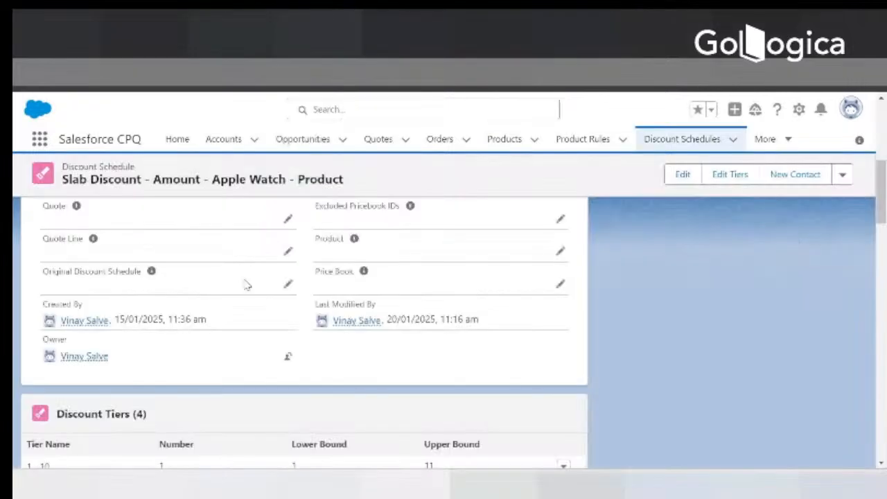
Open the full discount tier lists of the Apple Watch Product amount schedule and the Option percent schedule separately.
{"action": "scroll", "coordinate": [282, 345], "scroll_direction": "down", "scroll_amount": 2}
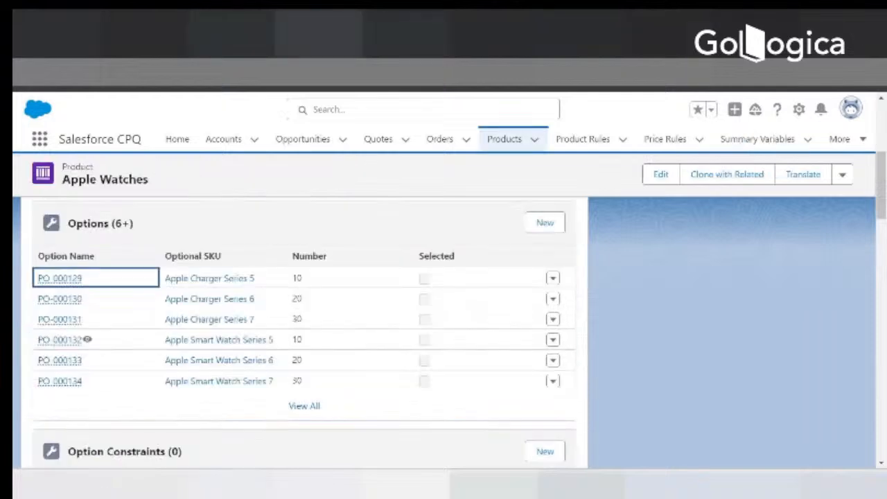
{"action": "left_click", "coordinate": [291, 31]}
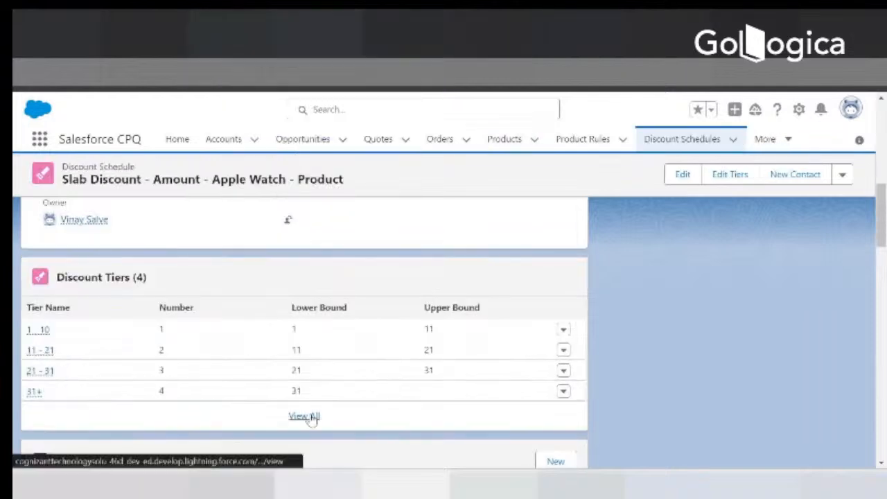
{"action": "right_click", "coordinate": [311, 418]}
{"action": "left_click", "coordinate": [343, 279]}
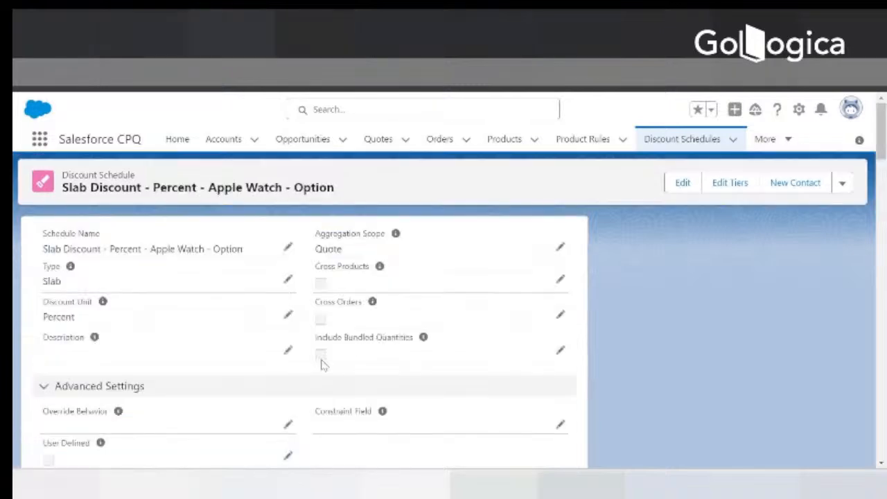
{"action": "scroll", "coordinate": [316, 384], "scroll_direction": "down", "scroll_amount": 5}
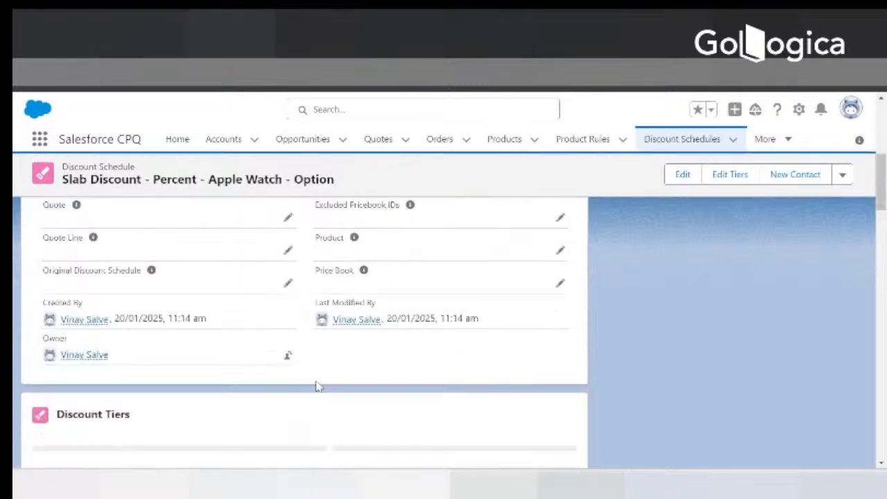
{"action": "scroll", "coordinate": [317, 393], "scroll_direction": "down", "scroll_amount": 2}
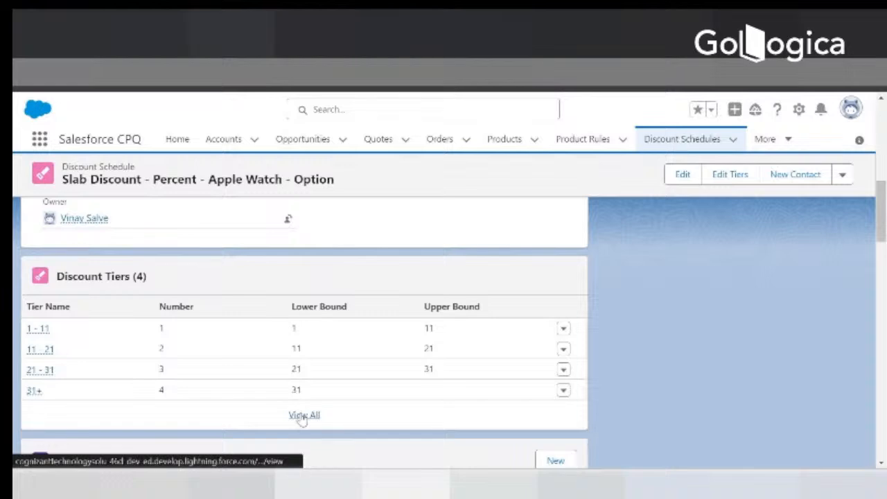
{"action": "right_click", "coordinate": [303, 414]}
{"action": "left_click", "coordinate": [335, 276]}
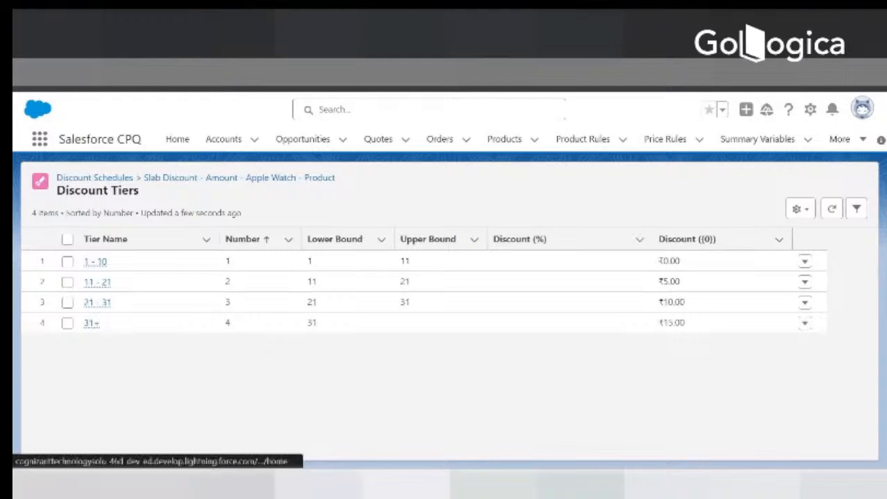
Set the Apple Smart Watch Series 5 quantity to 15, recalculate the quote, and check the discount against the product schedule's tiers.
{"action": "left_click", "coordinate": [395, 43]}
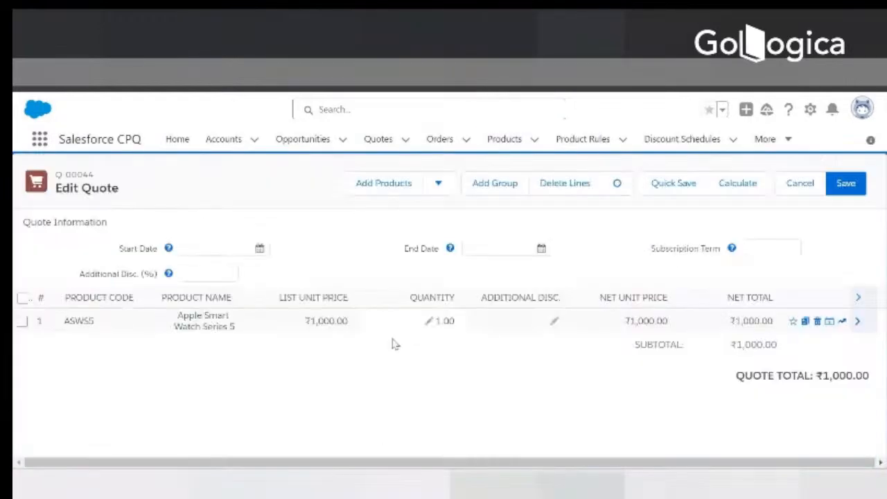
{"action": "left_click", "coordinate": [427, 320]}
{"action": "type", "text": "15"}
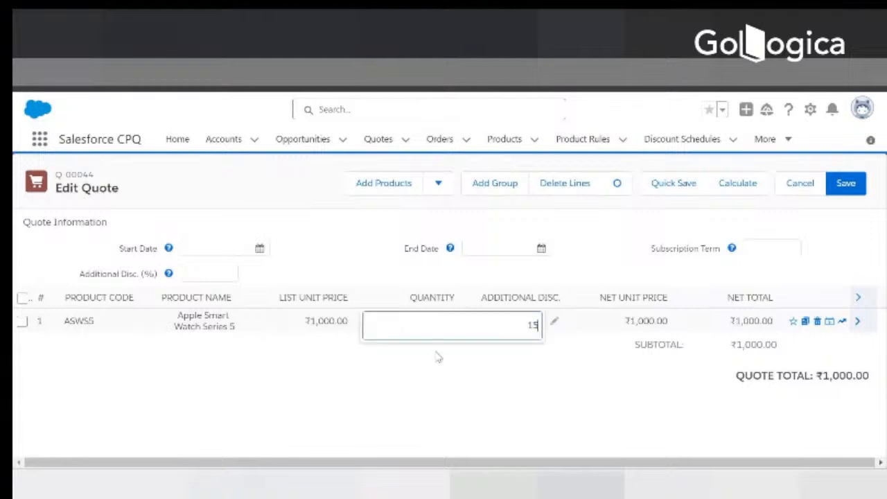
{"action": "left_click", "coordinate": [438, 357]}
{"action": "left_click", "coordinate": [734, 184]}
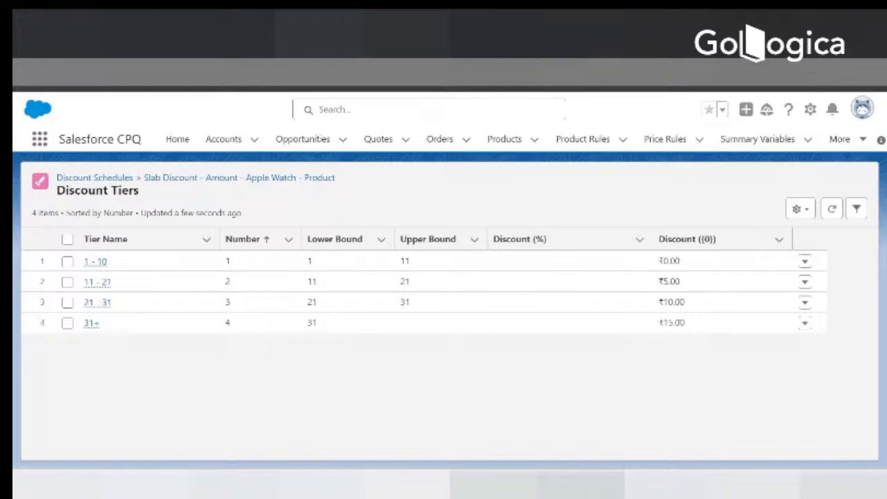
{"action": "left_click", "coordinate": [682, 287]}
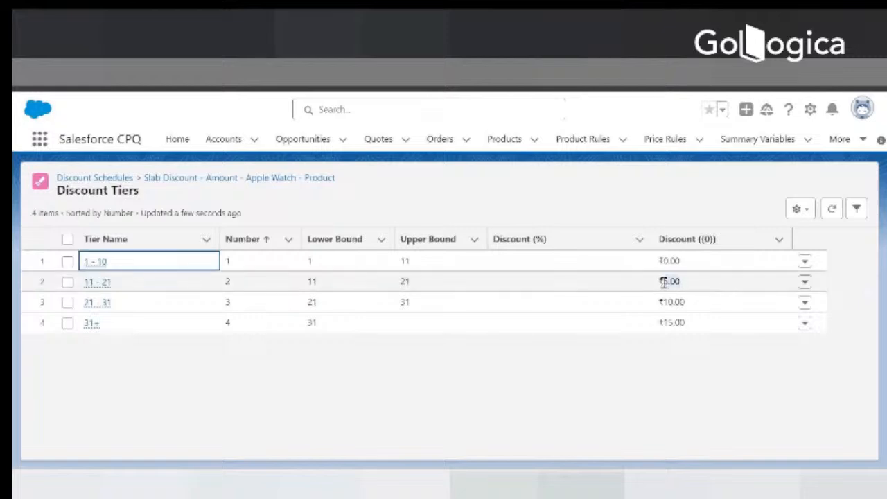
{"action": "left_click", "coordinate": [665, 281]}
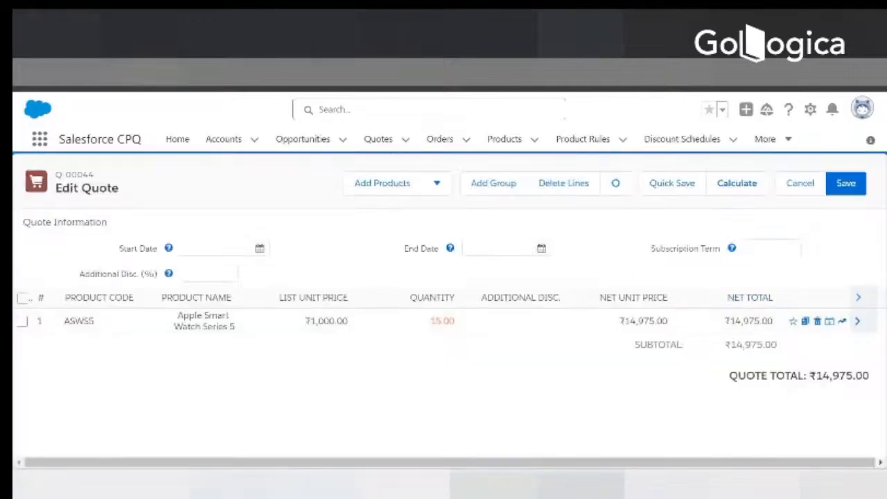
Search the quote's product selection for Apple Watches and select the bundle for configuration.
{"action": "left_click", "coordinate": [381, 184]}
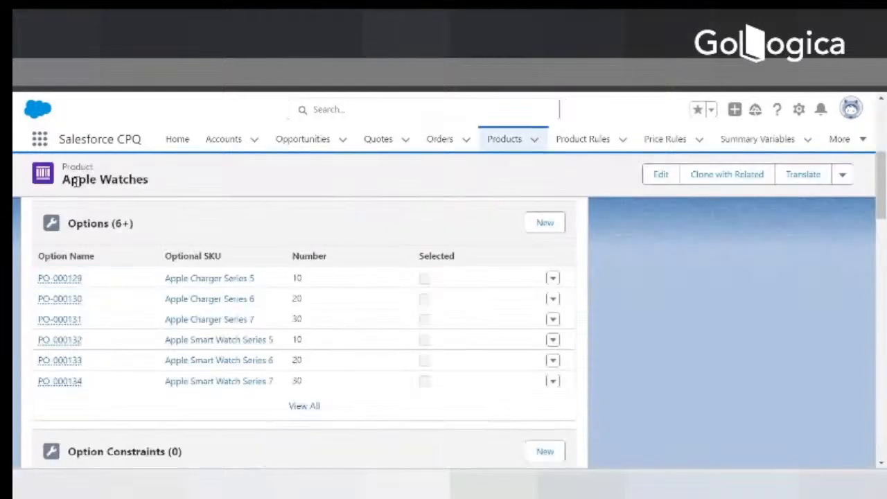
{"action": "left_click_drag", "start_coordinate": [64, 181], "coordinate": [164, 192]}
{"action": "key", "text": "ctrl+c"}
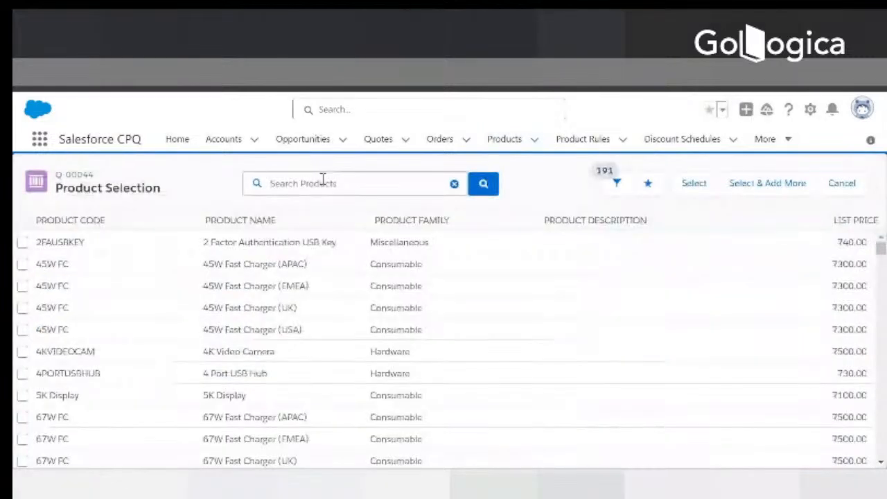
{"action": "left_click", "coordinate": [322, 182]}
{"action": "key", "text": "ctrl+v"}
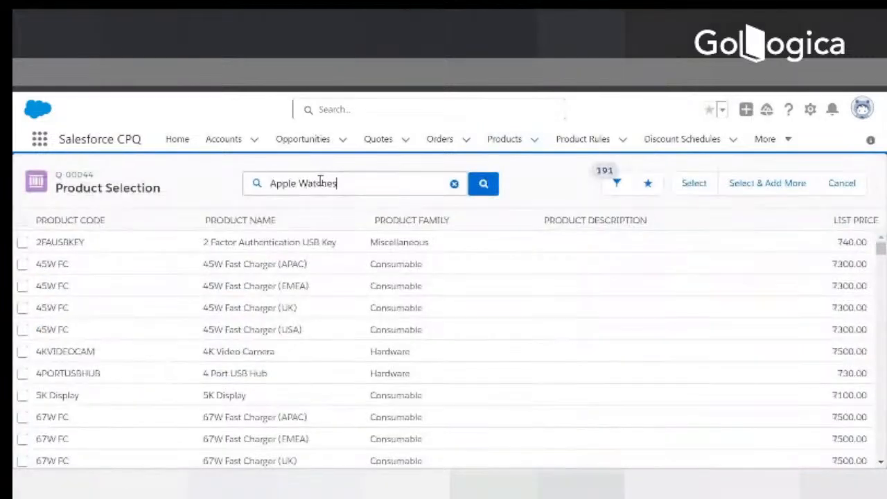
{"action": "left_click", "coordinate": [493, 186]}
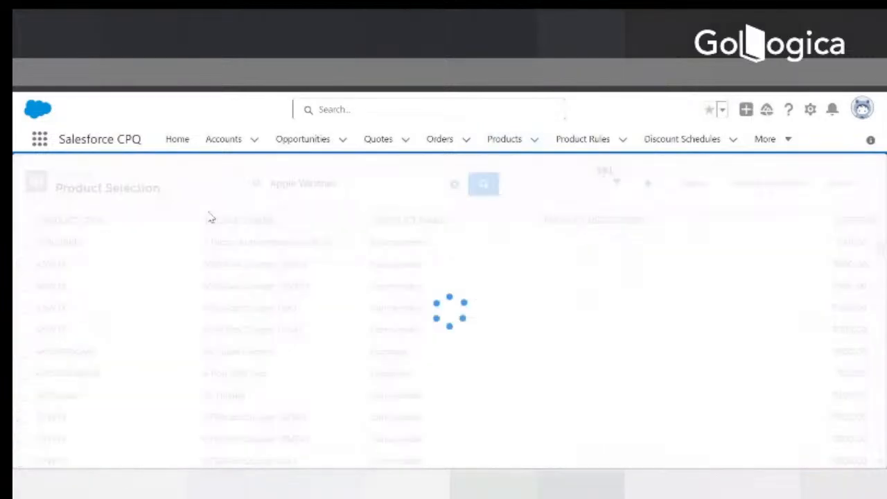
{"action": "left_click", "coordinate": [21, 243]}
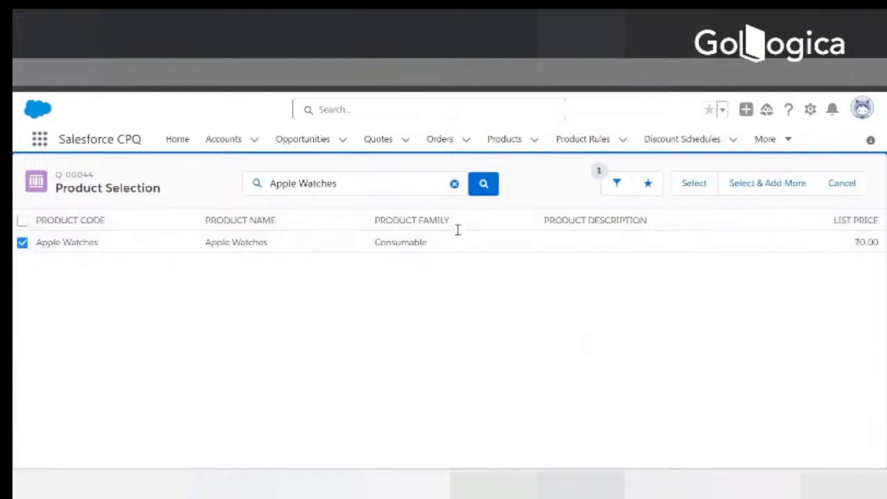
{"action": "left_click", "coordinate": [682, 192]}
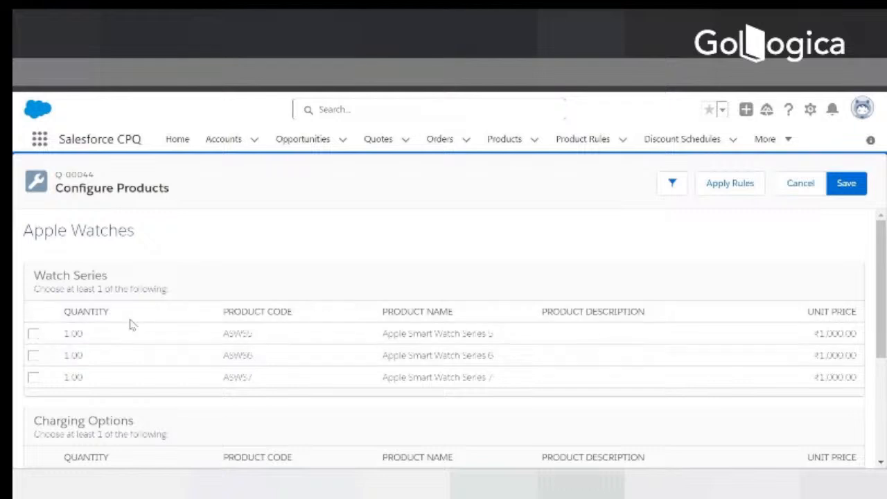
Try to configure the Apple Watches bundle with Apple Smart Watch Series 5, Apple Charger Series 5 and Apple Smart Watch Warranty.
{"action": "scroll", "coordinate": [123, 328], "scroll_direction": "down", "scroll_amount": 1}
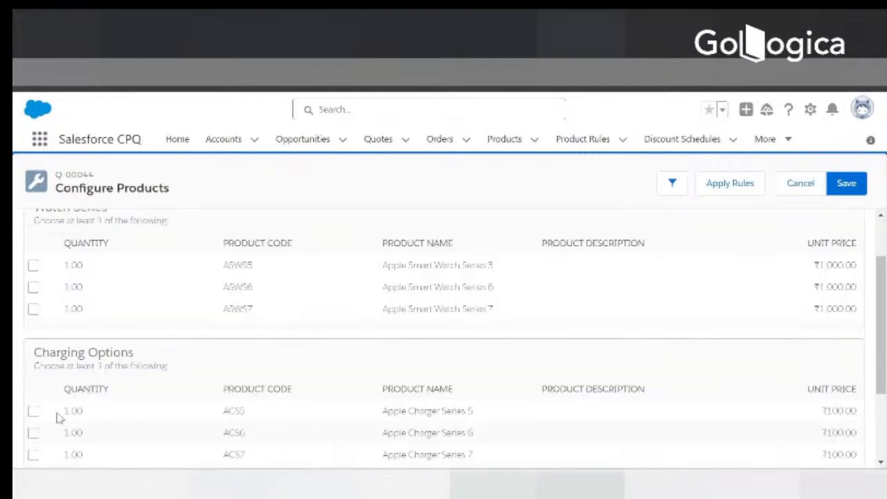
{"action": "left_click", "coordinate": [33, 266]}
{"action": "scroll", "coordinate": [31, 383], "scroll_direction": "down", "scroll_amount": 1}
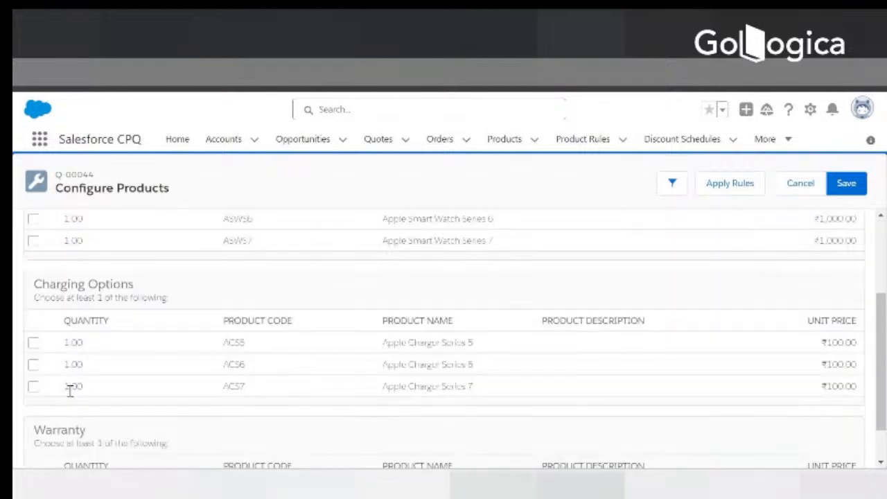
{"action": "left_click", "coordinate": [33, 342]}
{"action": "left_click", "coordinate": [33, 342]}
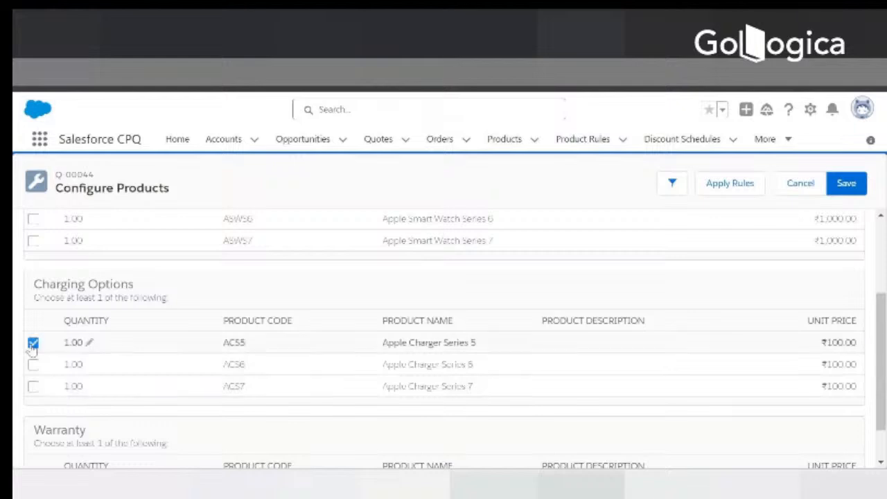
{"action": "scroll", "coordinate": [144, 298], "scroll_direction": "down", "scroll_amount": 1}
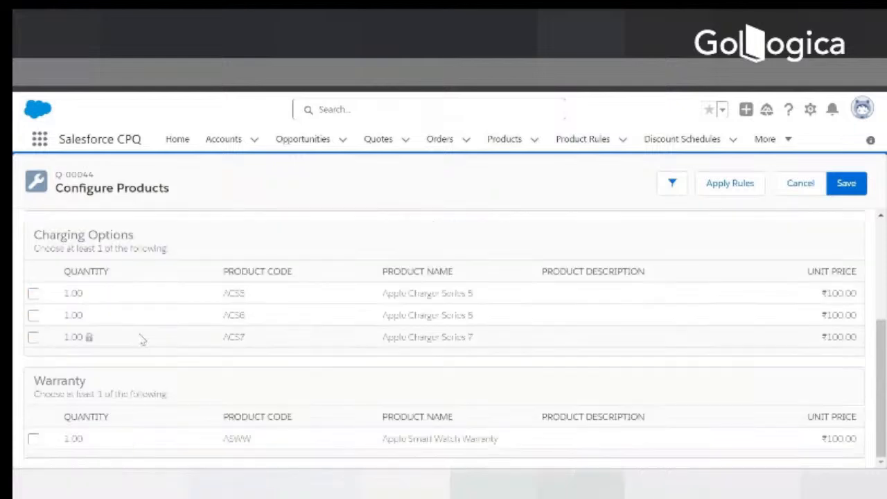
{"action": "left_click", "coordinate": [33, 438]}
{"action": "left_click", "coordinate": [33, 293]}
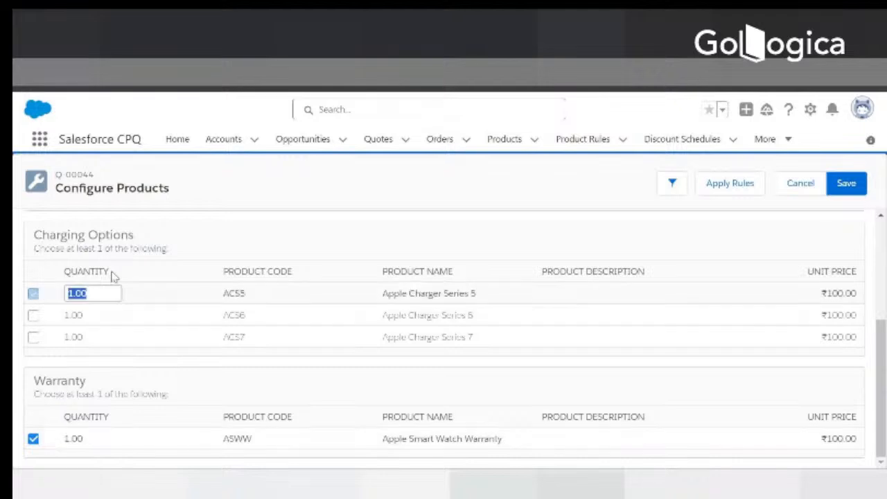
{"action": "scroll", "coordinate": [275, 248], "scroll_direction": "up", "scroll_amount": 3}
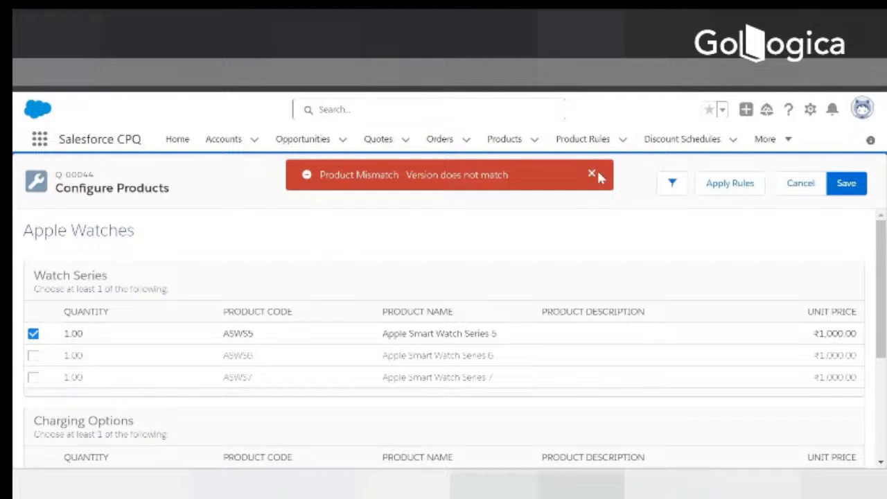
{"action": "left_click", "coordinate": [597, 173]}
{"action": "left_click", "coordinate": [33, 334]}
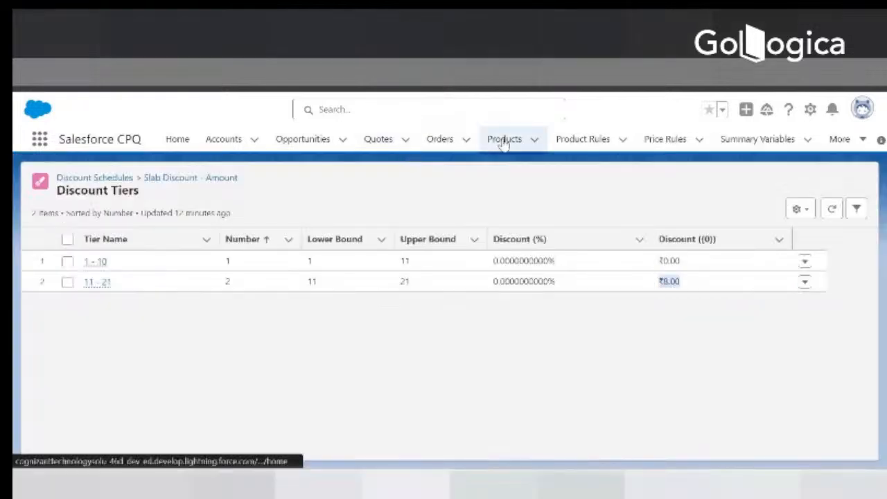
Deactivate the "Validate Product Mismatch" product rule and save it.
{"action": "left_click", "coordinate": [503, 141]}
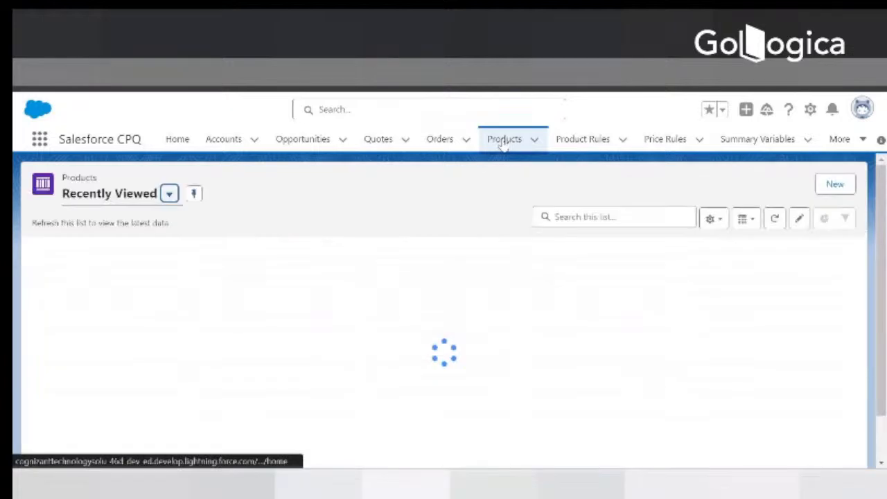
{"action": "left_click", "coordinate": [575, 139]}
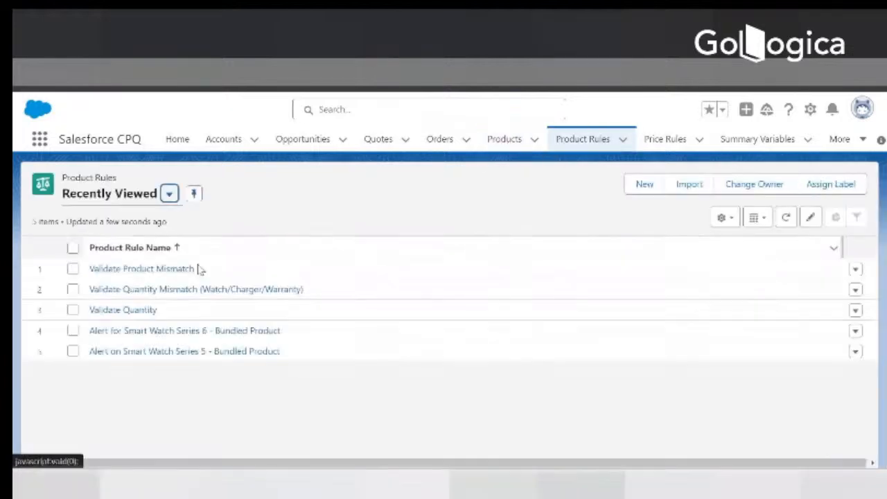
{"action": "left_click", "coordinate": [132, 271]}
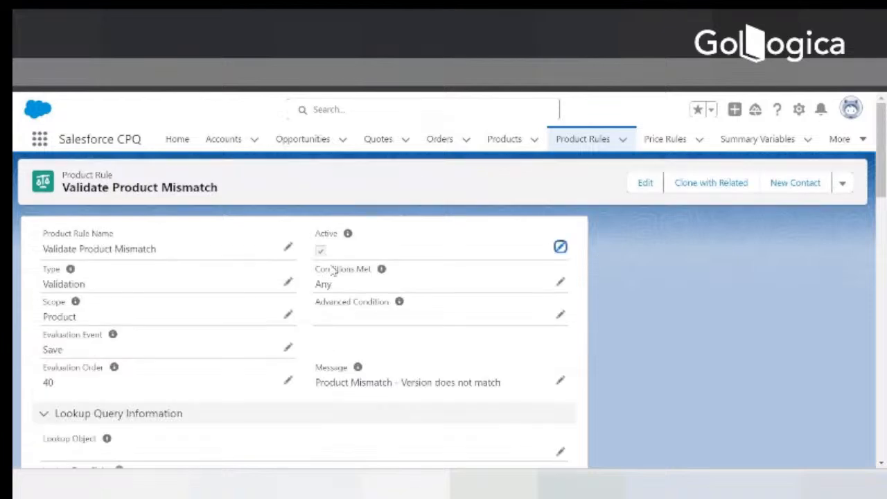
{"action": "left_click", "coordinate": [320, 276]}
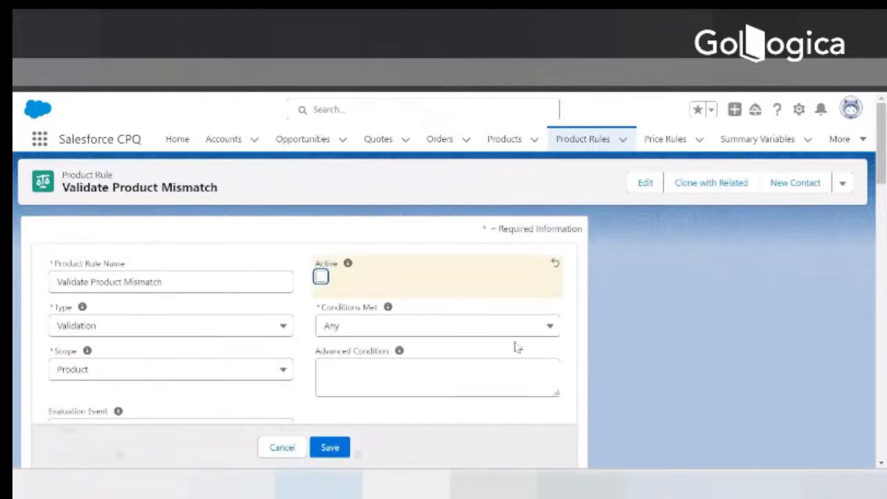
{"action": "left_click", "coordinate": [325, 448]}
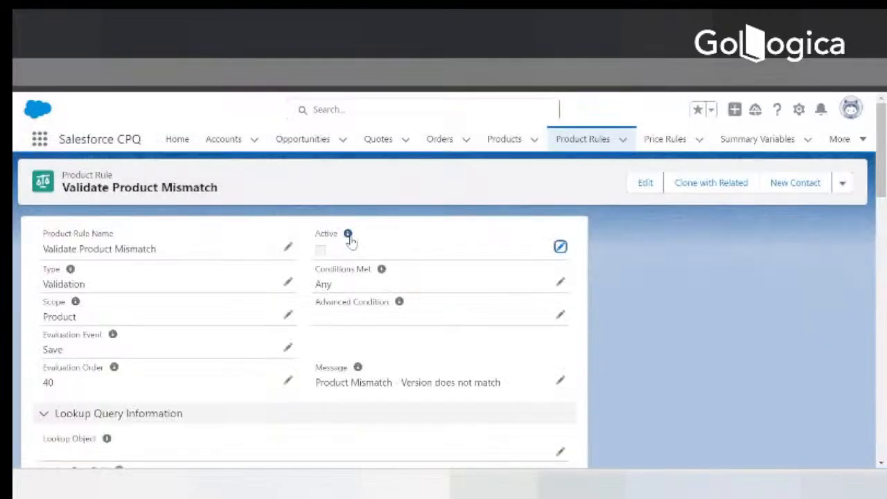
{"action": "mouse_move", "coordinate": [348, 234]}
Cancel the pending Apple Watches configuration and reopen the product selection for the quote.
{"action": "key", "text": "F5"}
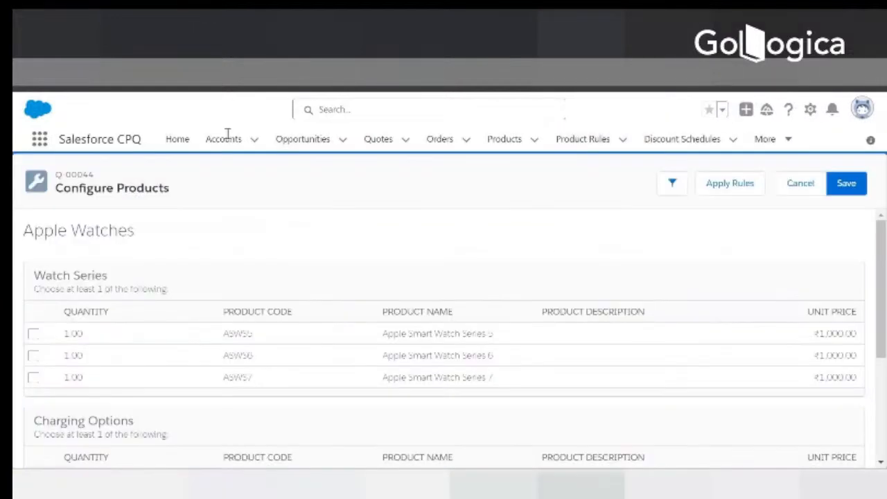
{"action": "left_click", "coordinate": [770, 184]}
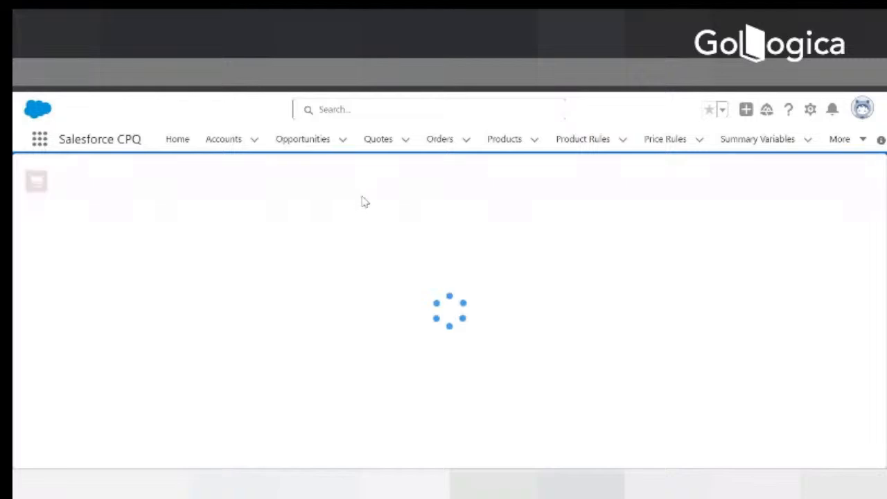
{"action": "left_click", "coordinate": [369, 195]}
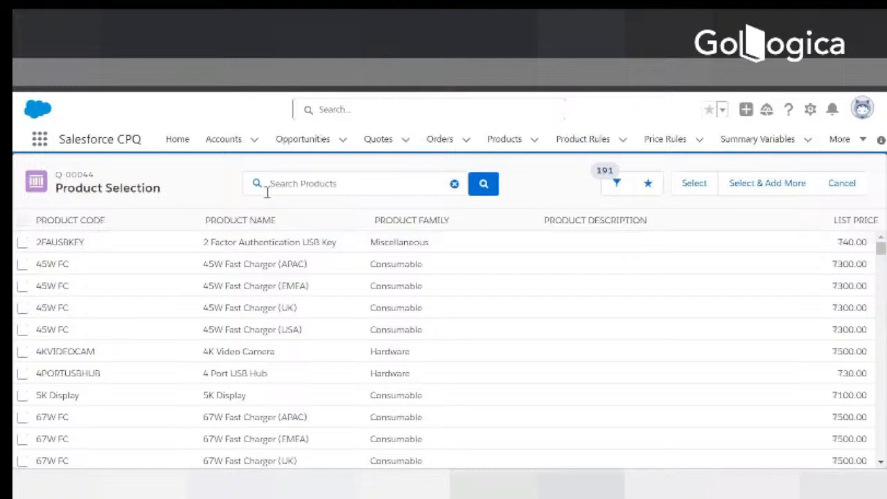
Search for Apple Watches and select the bundle for configuration, with more products still being added.
{"action": "left_click", "coordinate": [281, 183]}
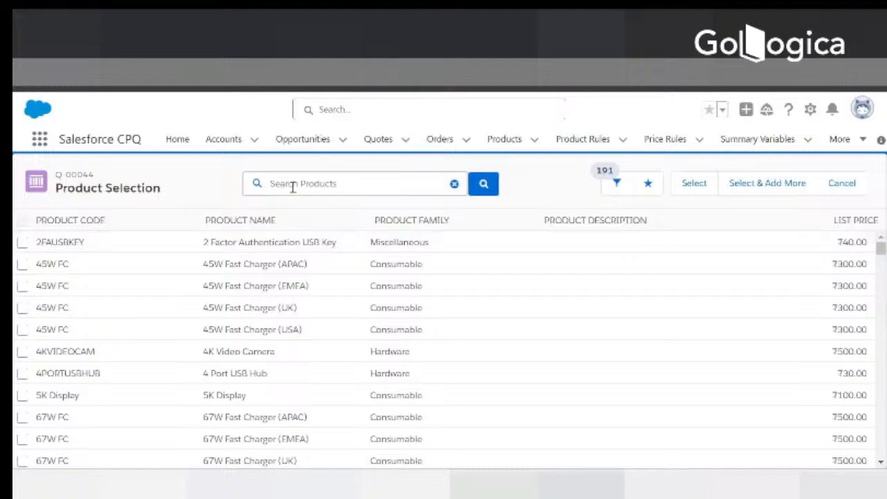
{"action": "type", "text": "Apple watch"}
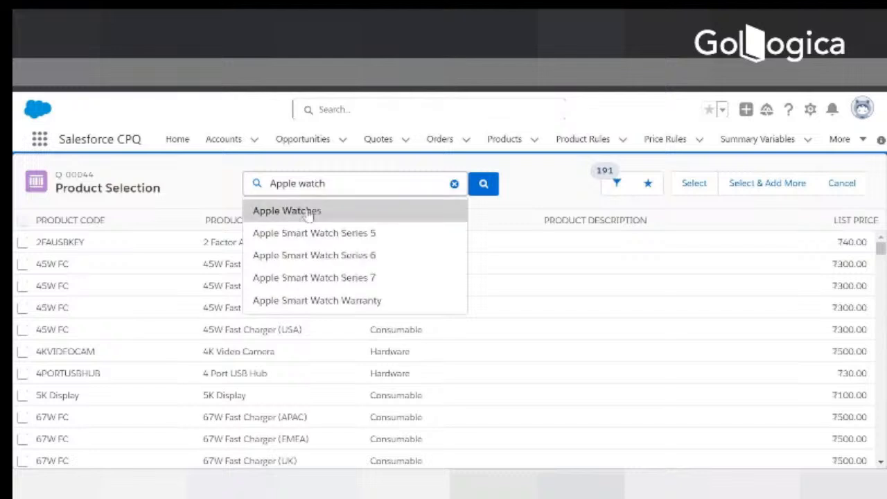
{"action": "left_click", "coordinate": [308, 212]}
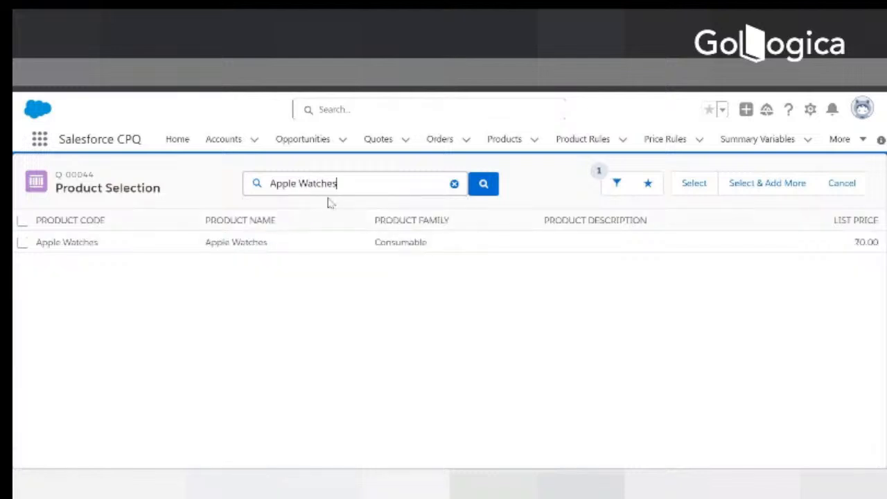
{"action": "left_click", "coordinate": [22, 243]}
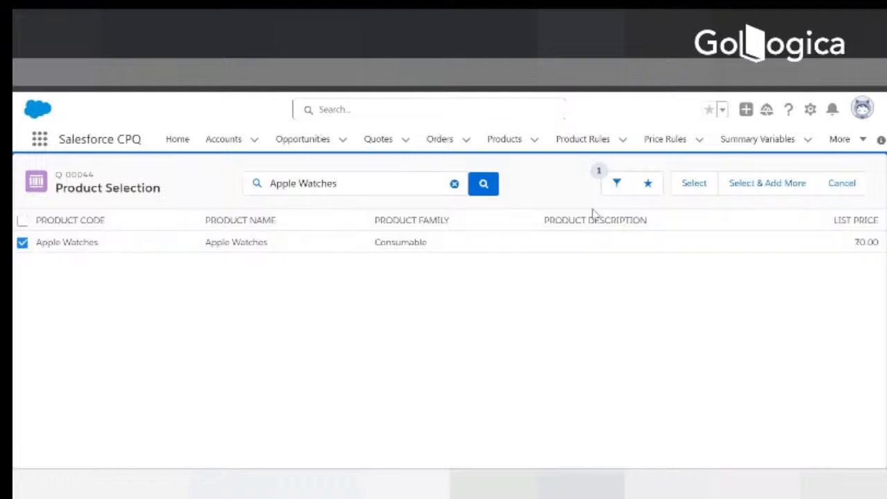
{"action": "left_click", "coordinate": [767, 184]}
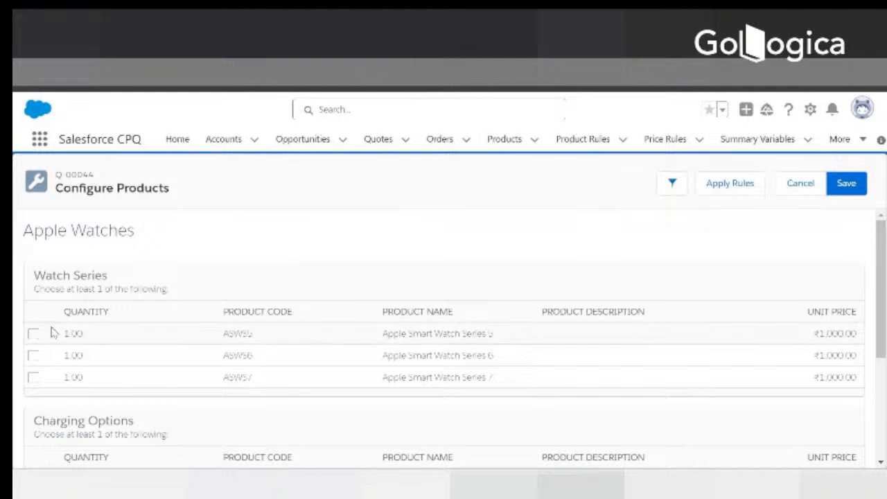
Configure the bundle with Apple Smart Watch Series 5, Apple Charger Series 5 and Apple Smart Watch Warranty, and continue past the upgrade alert.
{"action": "scroll", "coordinate": [31, 388], "scroll_direction": "down", "scroll_amount": 3}
{"action": "left_click", "coordinate": [33, 342]}
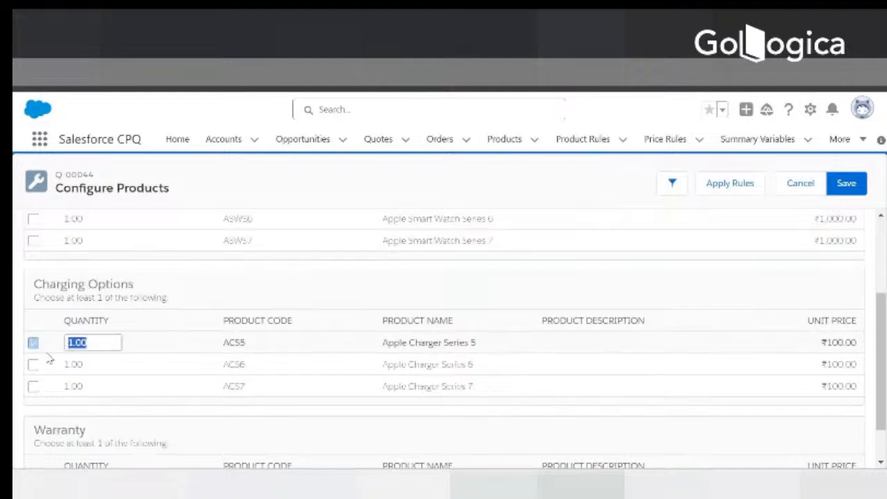
{"action": "scroll", "coordinate": [29, 423], "scroll_direction": "down", "scroll_amount": 1}
{"action": "left_click", "coordinate": [32, 440]}
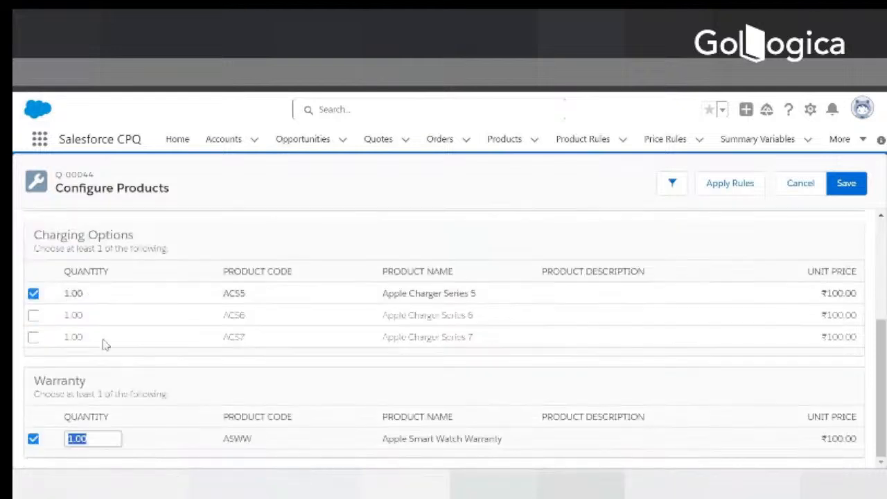
{"action": "scroll", "coordinate": [805, 285], "scroll_direction": "up", "scroll_amount": 5}
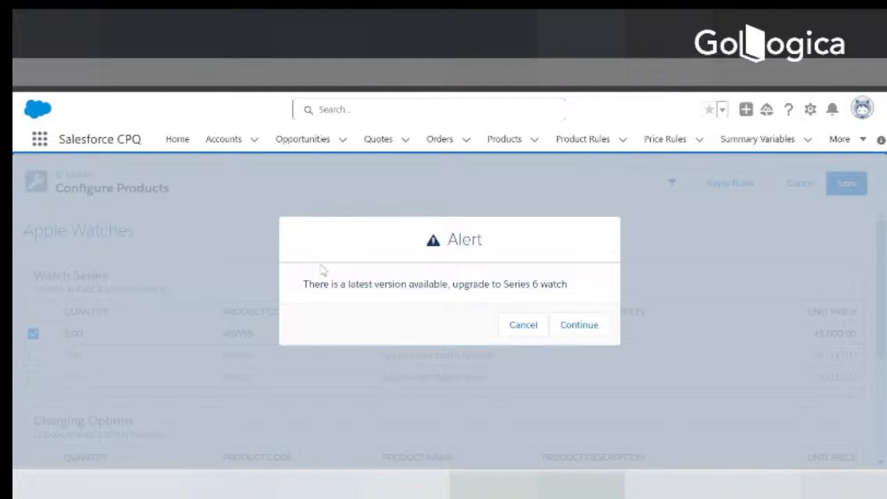
{"action": "left_click", "coordinate": [575, 323]}
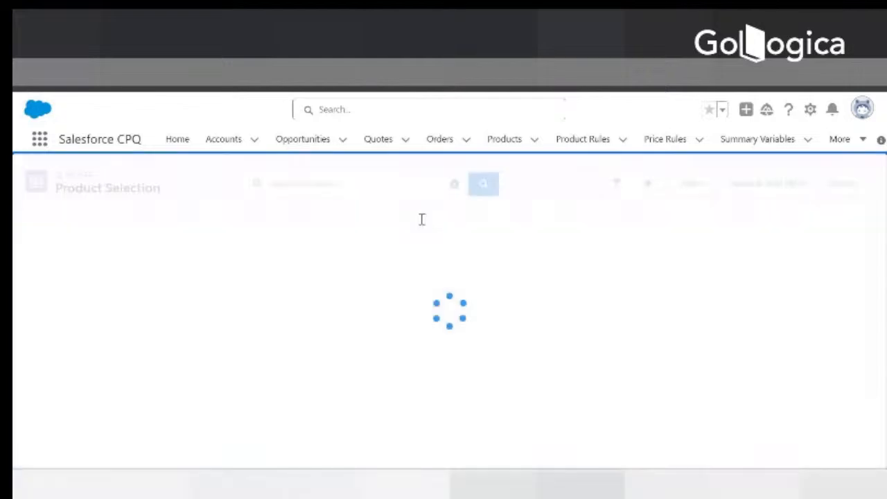
Find the standalone Apple Smart Watch Series 5 product and add it to the quote.
{"action": "left_click", "coordinate": [271, 183]}
{"action": "type", "text": "apple watch"}
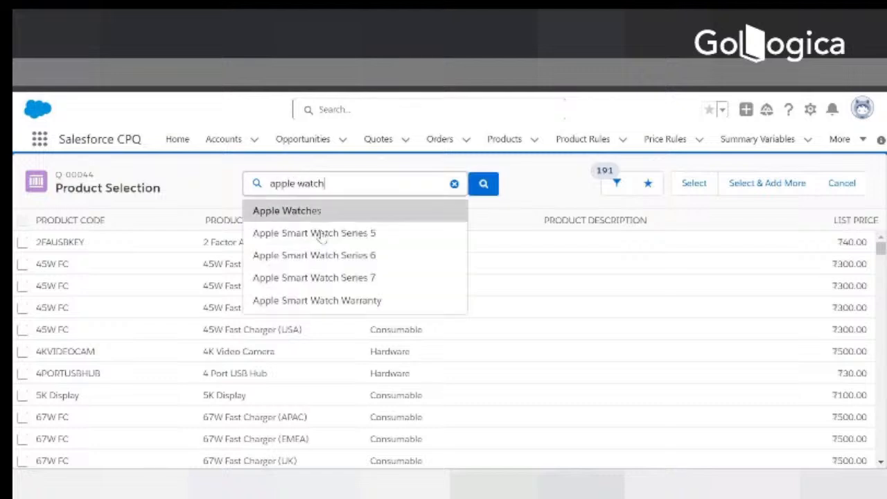
{"action": "left_click", "coordinate": [319, 234]}
{"action": "left_click", "coordinate": [23, 242]}
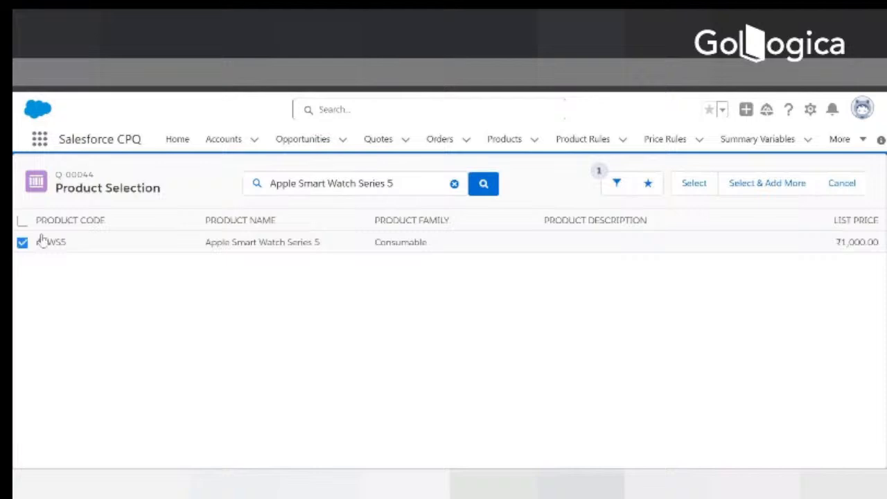
{"action": "left_click", "coordinate": [683, 184]}
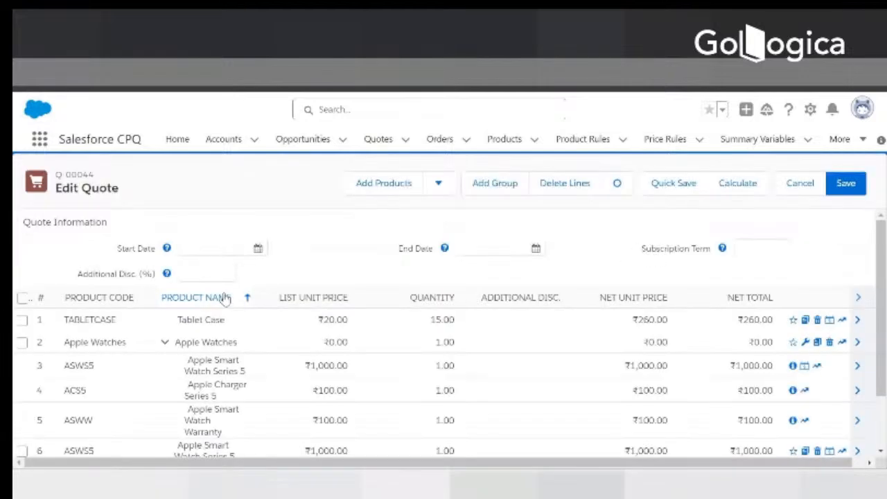
Delete the Tablet Case line from the quote and set the standalone Apple Smart Watch Series 5 quantity to 15.
{"action": "left_click", "coordinate": [22, 251]}
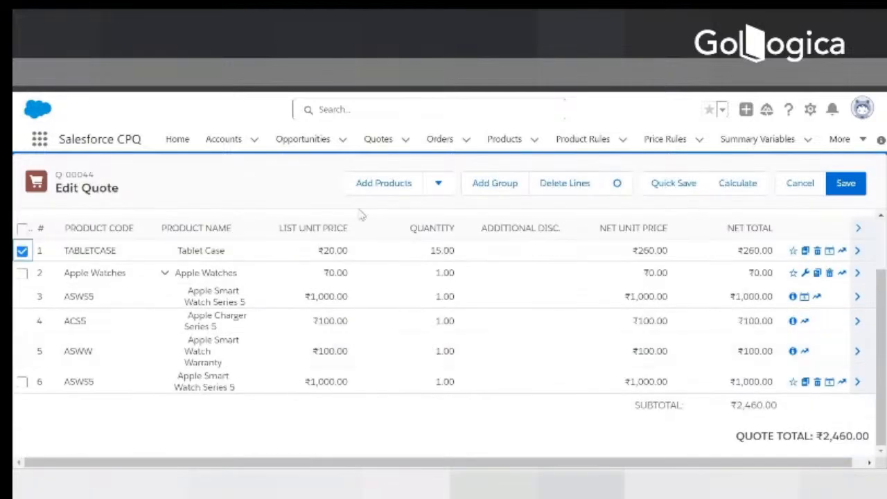
{"action": "left_click", "coordinate": [550, 184]}
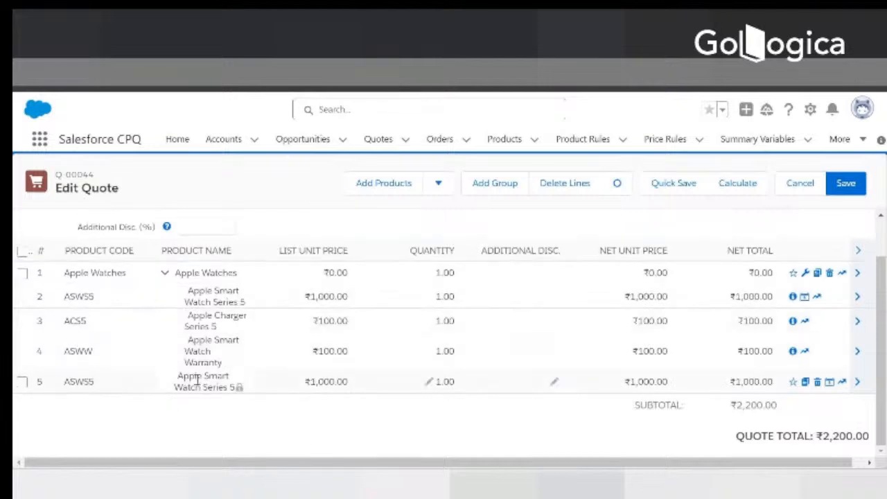
{"action": "left_click", "coordinate": [431, 381]}
{"action": "type", "text": "15"}
{"action": "left_click", "coordinate": [457, 438]}
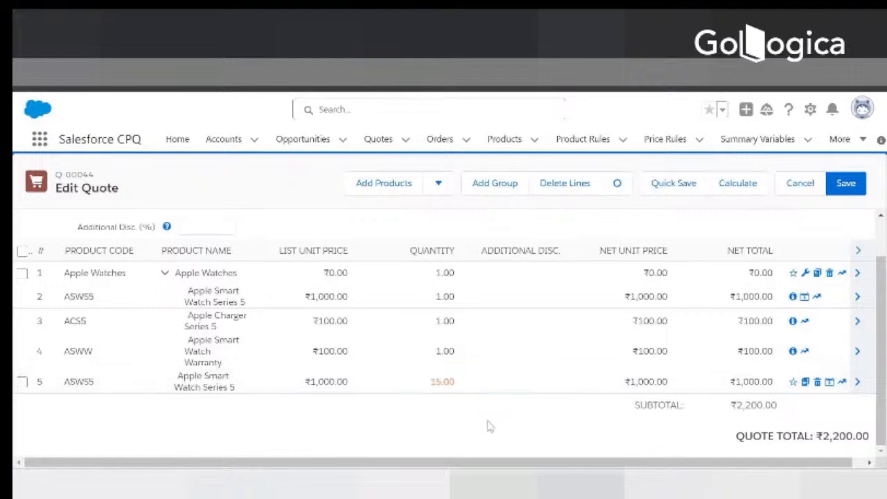
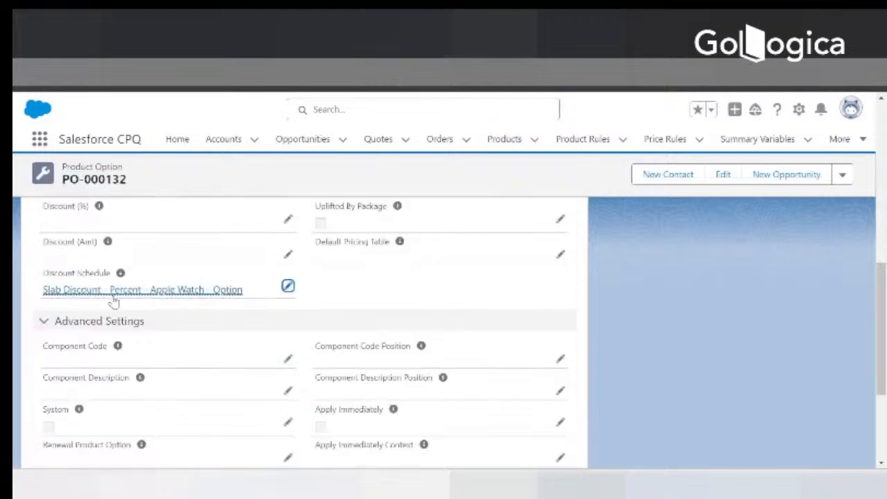
Toggle the Quantity Editable setting on the Apple Smart Watch Series 5 product option of the Apple Watches bundle.
{"action": "scroll", "coordinate": [180, 297], "scroll_direction": "up", "scroll_amount": 5}
{"action": "scroll", "coordinate": [162, 296], "scroll_direction": "up", "scroll_amount": 2}
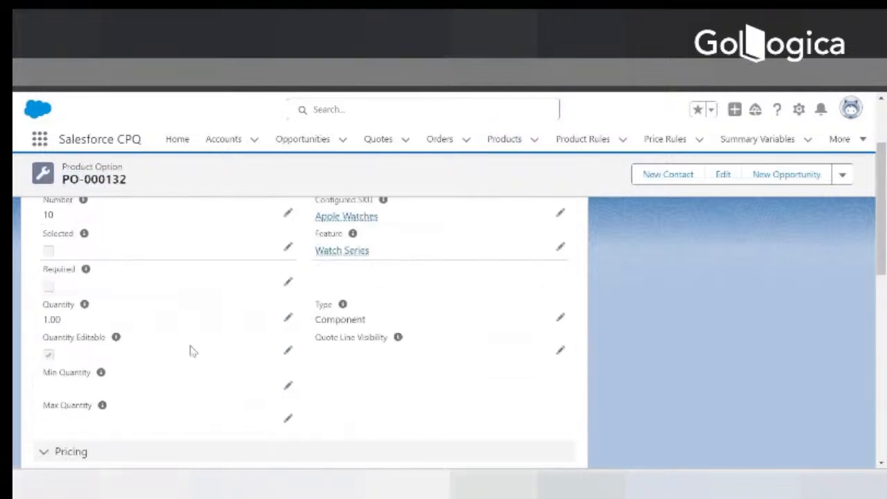
{"action": "mouse_move", "coordinate": [119, 343]}
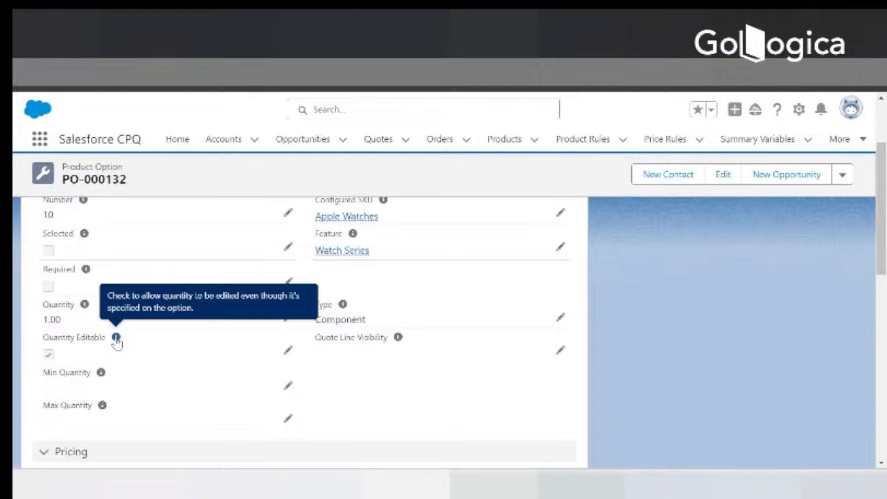
{"action": "left_click", "coordinate": [287, 350]}
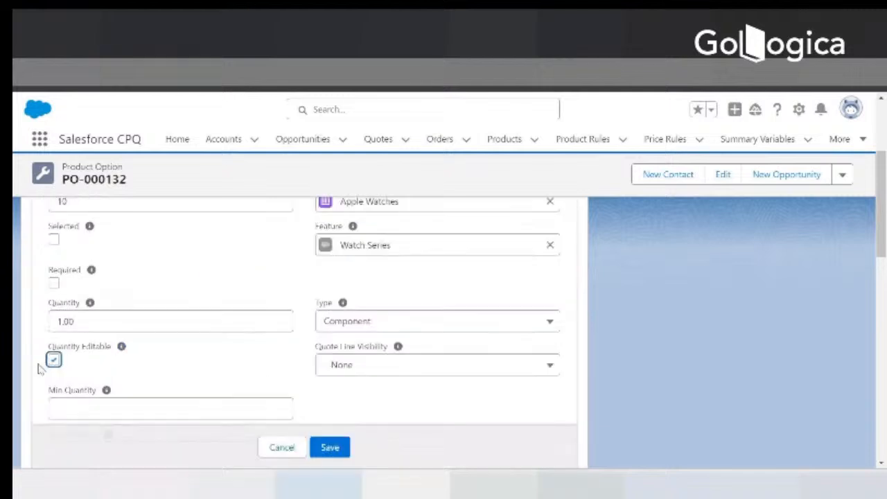
{"action": "left_click", "coordinate": [54, 360]}
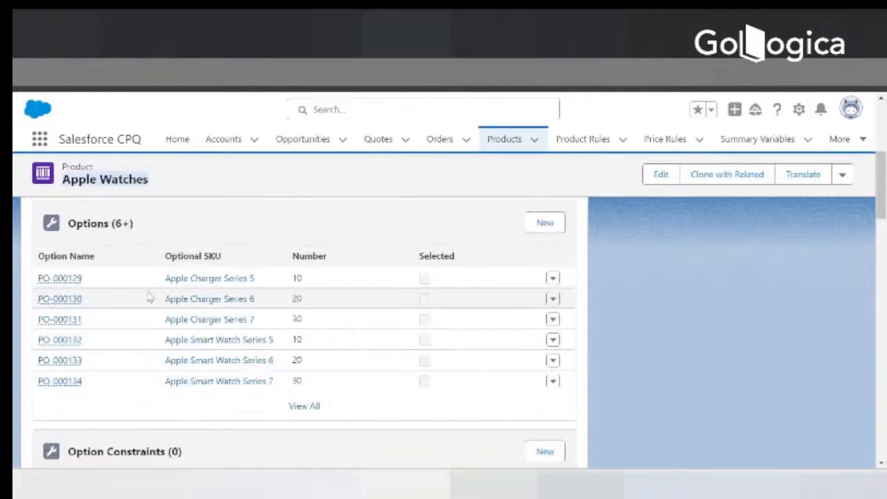
Examine the Apple Watches product details for its pricing, discounting and Quantity Editable settings.
{"action": "scroll", "coordinate": [148, 297], "scroll_direction": "up", "scroll_amount": 5}
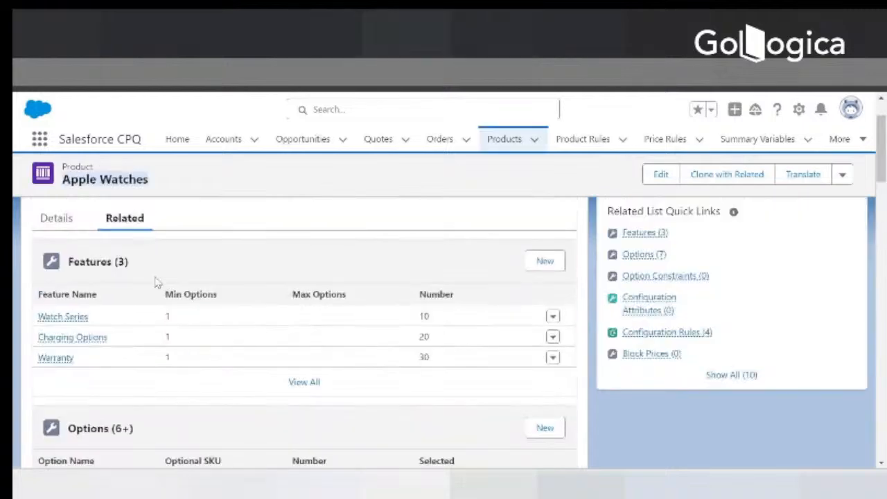
{"action": "left_click", "coordinate": [69, 291]}
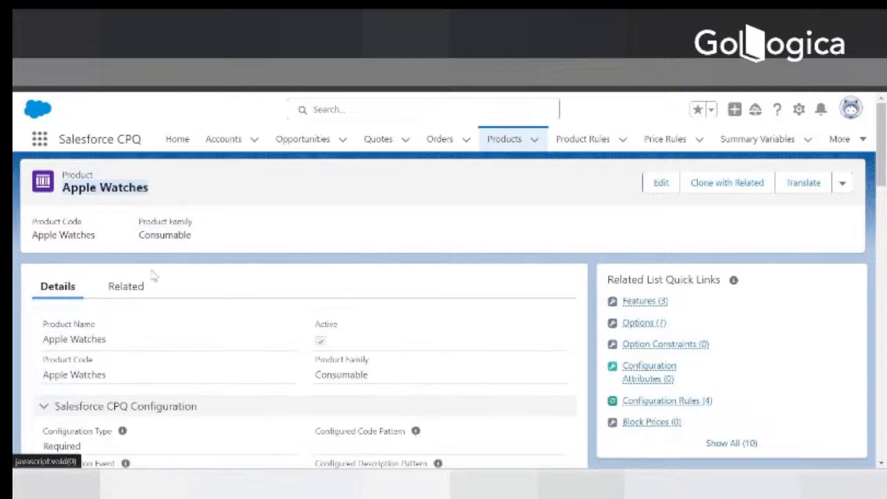
{"action": "scroll", "coordinate": [152, 276], "scroll_direction": "down", "scroll_amount": 10}
{"action": "scroll", "coordinate": [124, 287], "scroll_direction": "down", "scroll_amount": 3}
{"action": "scroll", "coordinate": [143, 335], "scroll_direction": "down", "scroll_amount": 3}
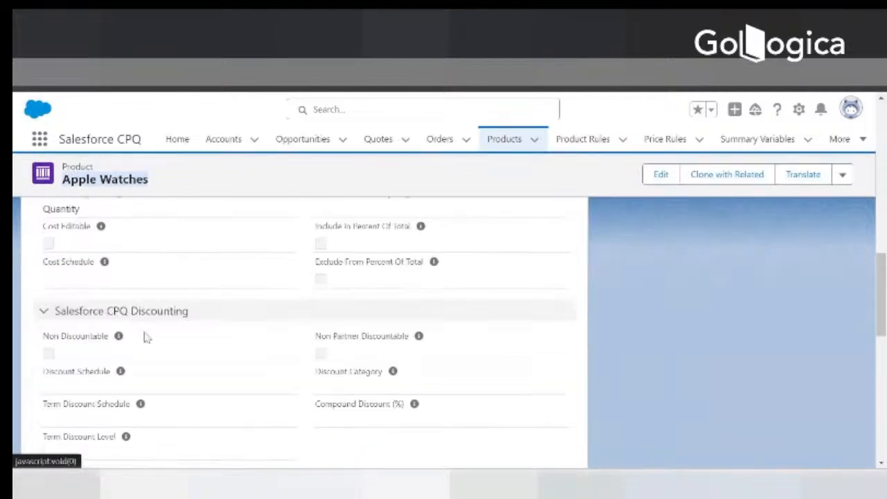
{"action": "scroll", "coordinate": [133, 334], "scroll_direction": "up", "scroll_amount": 2}
{"action": "scroll", "coordinate": [139, 329], "scroll_direction": "down", "scroll_amount": 2}
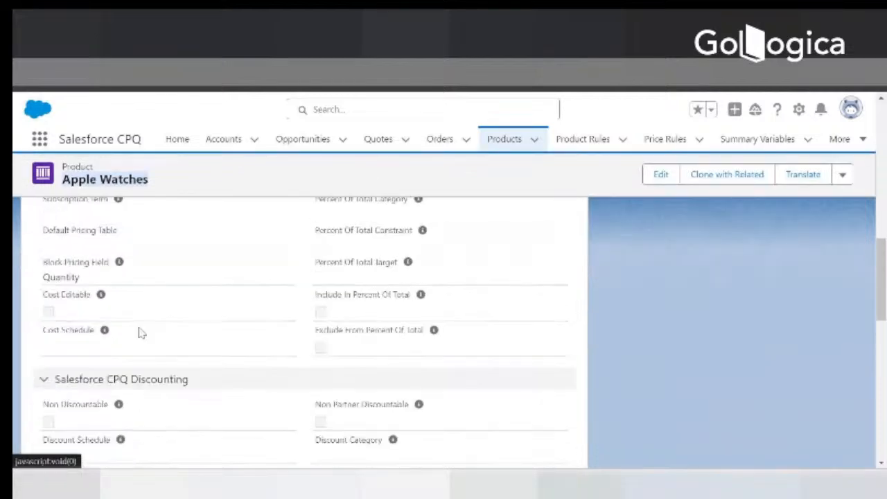
{"action": "scroll", "coordinate": [148, 323], "scroll_direction": "up", "scroll_amount": 2}
{"action": "scroll", "coordinate": [153, 312], "scroll_direction": "up", "scroll_amount": 2}
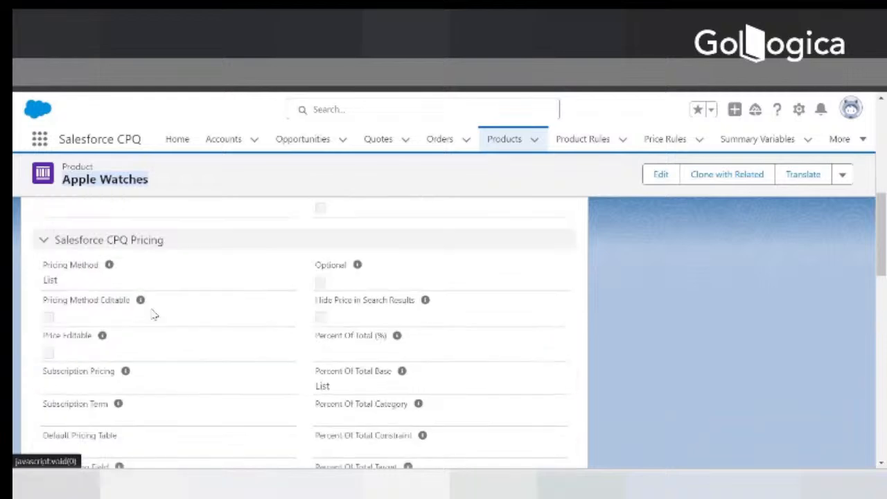
{"action": "scroll", "coordinate": [159, 300], "scroll_direction": "up", "scroll_amount": 2}
{"action": "scroll", "coordinate": [166, 294], "scroll_direction": "up", "scroll_amount": 4}
{"action": "scroll", "coordinate": [176, 305], "scroll_direction": "down", "scroll_amount": 7}
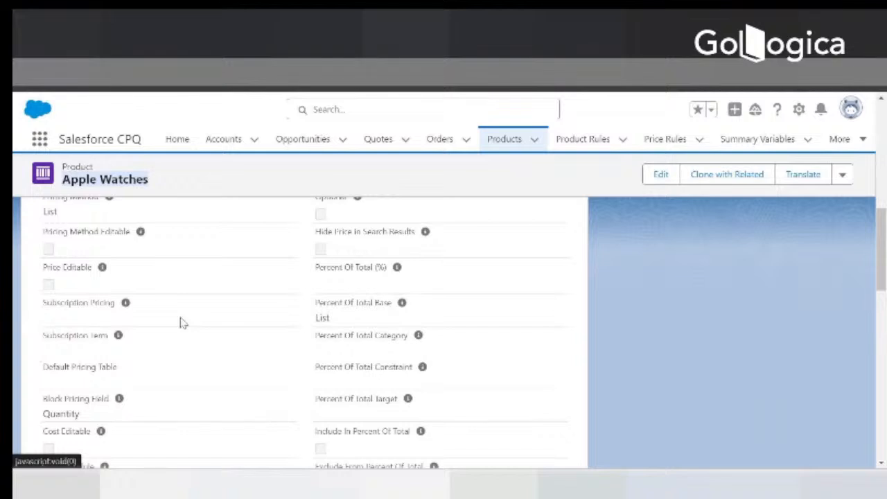
{"action": "scroll", "coordinate": [181, 321], "scroll_direction": "down", "scroll_amount": 2}
{"action": "scroll", "coordinate": [182, 321], "scroll_direction": "up", "scroll_amount": 1}
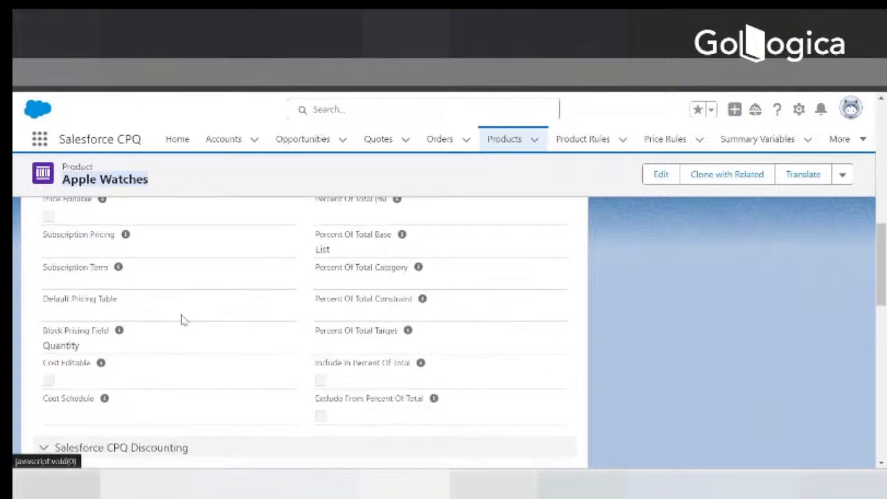
{"action": "scroll", "coordinate": [183, 320], "scroll_direction": "down", "scroll_amount": 4}
{"action": "mouse_move", "coordinate": [116, 370]}
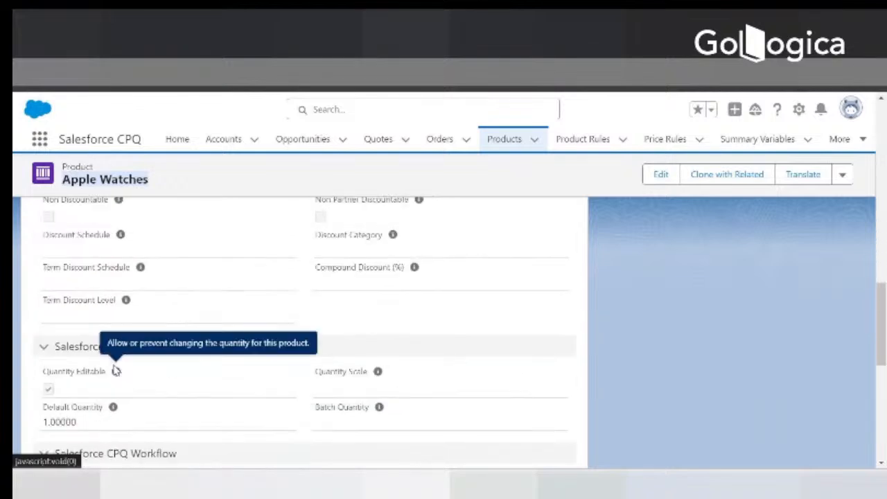
{"action": "left_click", "coordinate": [116, 373]}
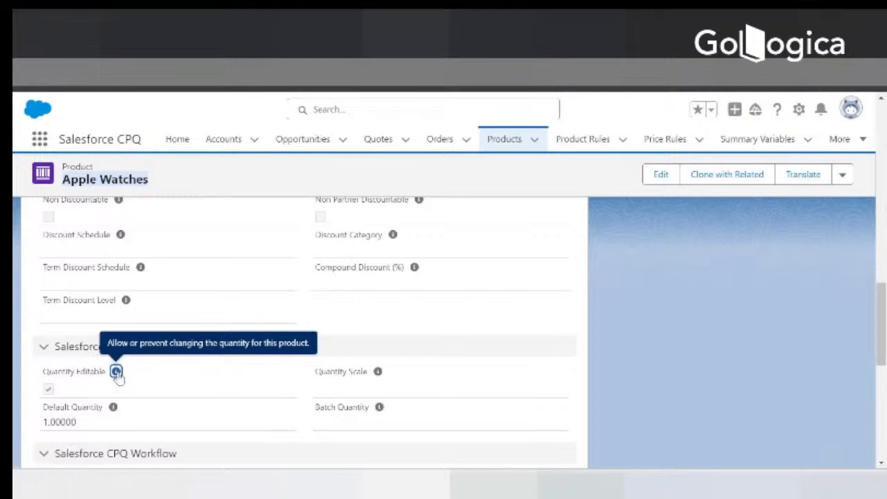
Turn off Quantity Editable on the Apple Watches product and on its Apple Smart Watch Series 5 product option, saving both records.
{"action": "left_click", "coordinate": [651, 177]}
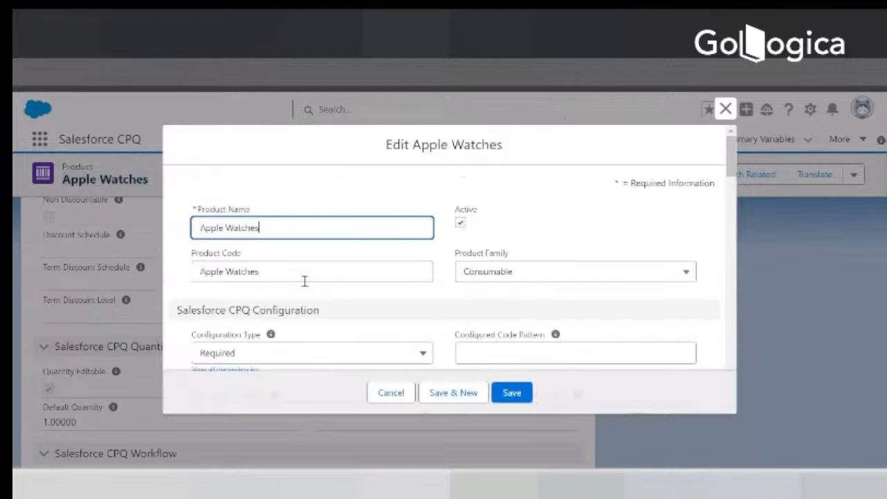
{"action": "scroll", "coordinate": [291, 317], "scroll_direction": "down", "scroll_amount": 10}
{"action": "scroll", "coordinate": [288, 326], "scroll_direction": "down", "scroll_amount": 5}
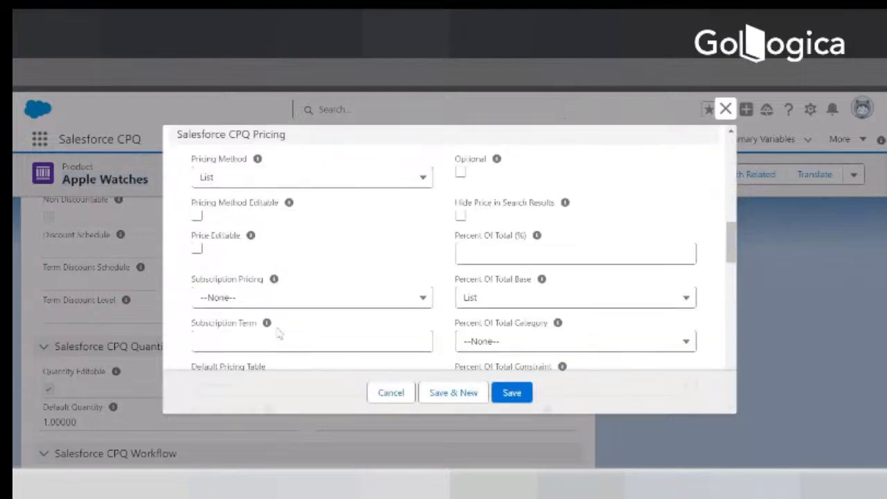
{"action": "mouse_move", "coordinate": [269, 329]}
{"action": "scroll", "coordinate": [269, 328], "scroll_direction": "down", "scroll_amount": 3}
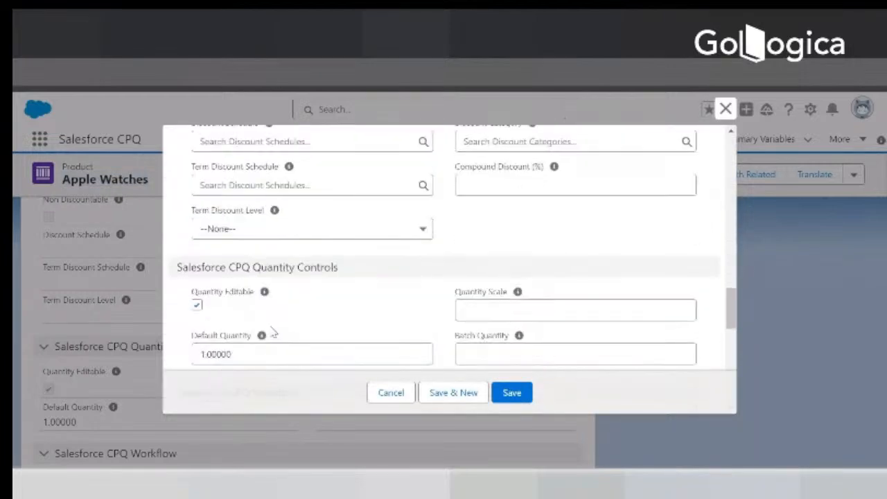
{"action": "left_click", "coordinate": [198, 305]}
{"action": "left_click", "coordinate": [198, 306]}
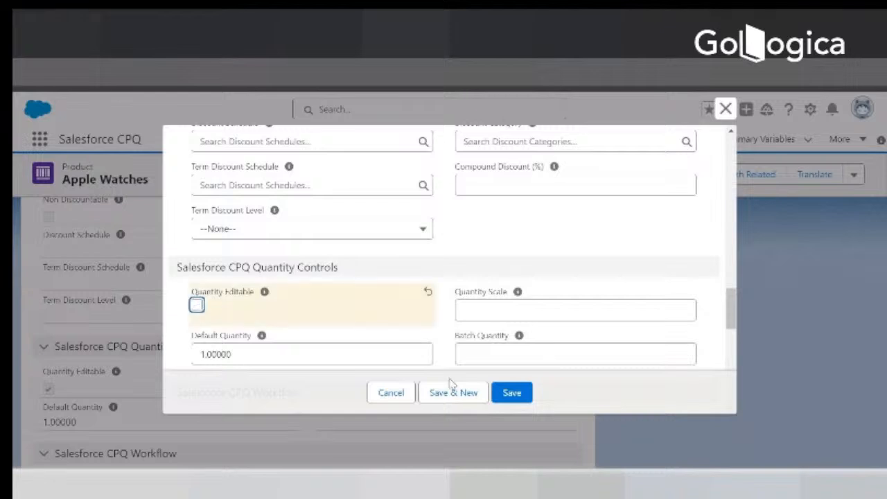
{"action": "left_click", "coordinate": [511, 392]}
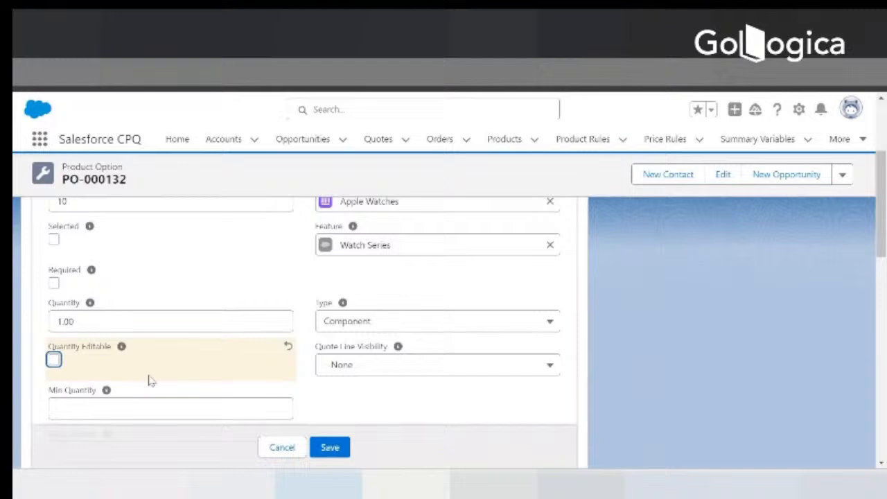
{"action": "left_click", "coordinate": [331, 448]}
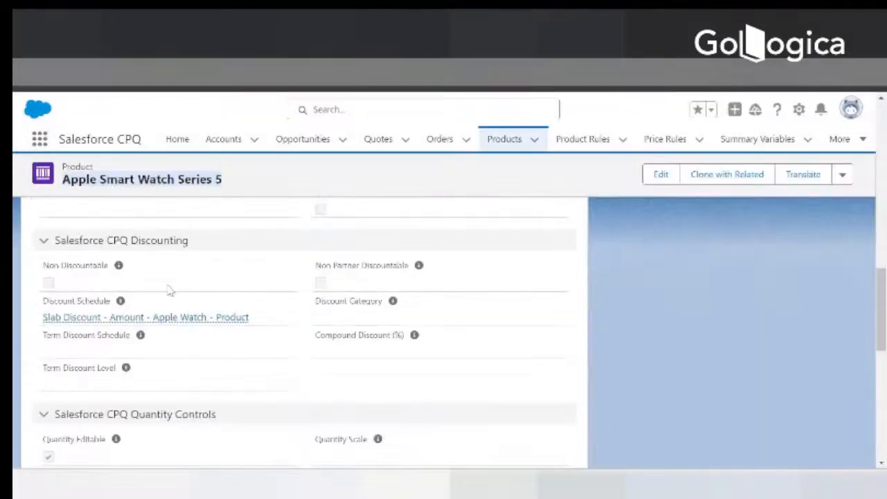
Turn off Quantity Editable in the quantity controls of the Apple Smart Watch Series 5 product and save it.
{"action": "scroll", "coordinate": [170, 290], "scroll_direction": "down", "scroll_amount": 1}
{"action": "mouse_move", "coordinate": [116, 374]}
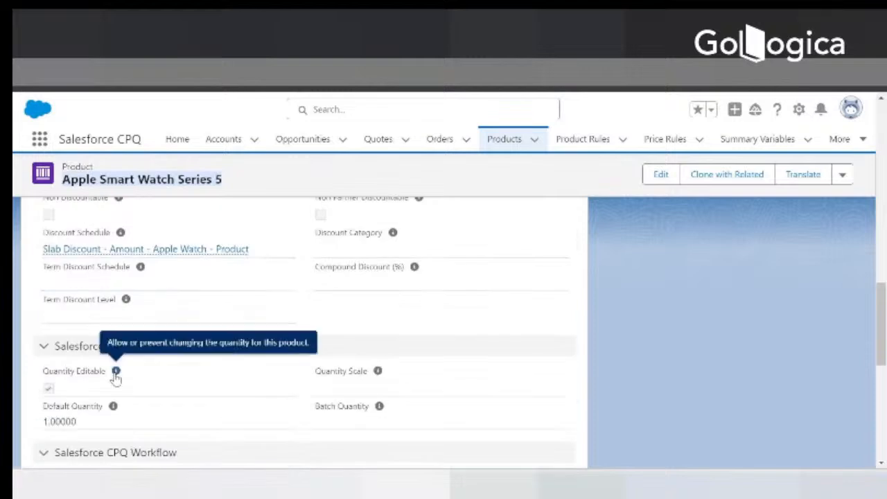
{"action": "left_click", "coordinate": [660, 176]}
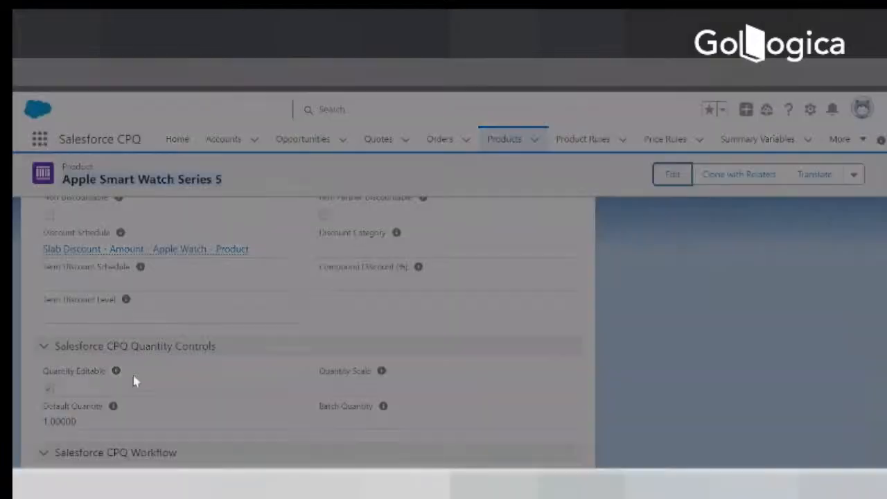
{"action": "scroll", "coordinate": [300, 340], "scroll_direction": "down", "scroll_amount": 5}
{"action": "scroll", "coordinate": [300, 340], "scroll_direction": "down", "scroll_amount": 6}
{"action": "scroll", "coordinate": [243, 336], "scroll_direction": "down", "scroll_amount": 3}
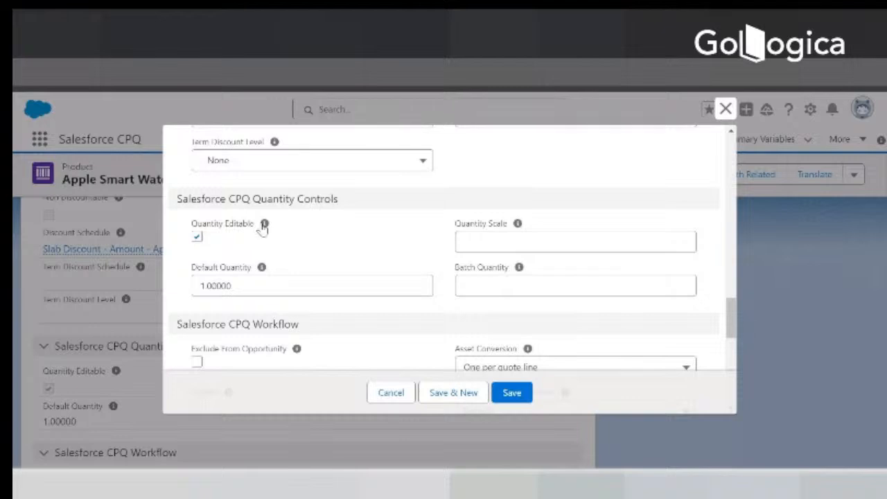
{"action": "mouse_move", "coordinate": [264, 228]}
{"action": "left_click", "coordinate": [198, 237]}
{"action": "left_click", "coordinate": [511, 392]}
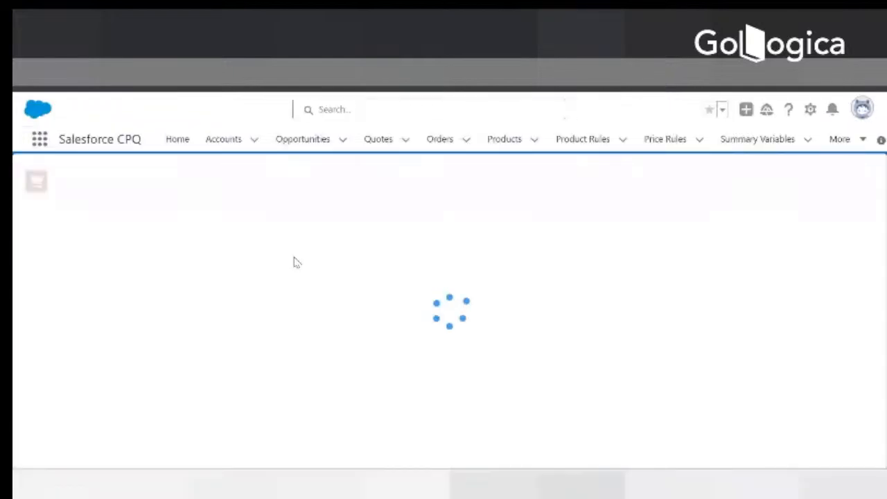
Delete all lines from the quote and quick-save it.
{"action": "left_click", "coordinate": [22, 298]}
{"action": "left_click", "coordinate": [579, 183]}
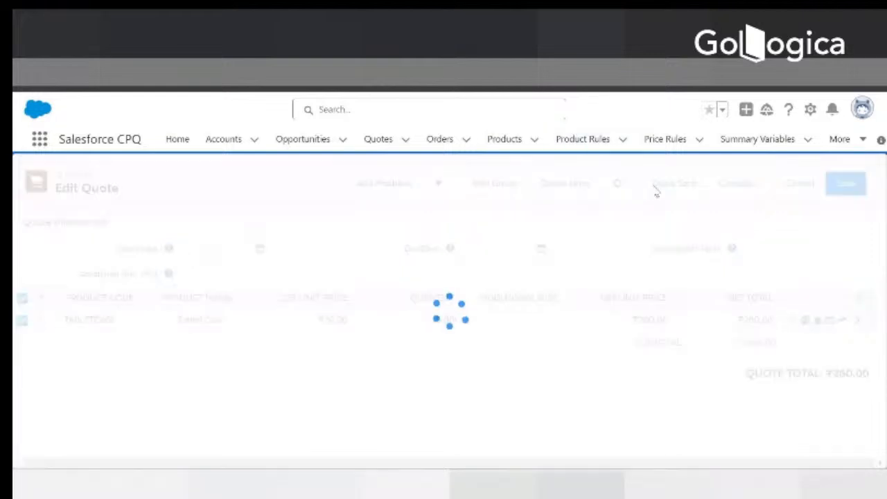
{"action": "left_click", "coordinate": [663, 186]}
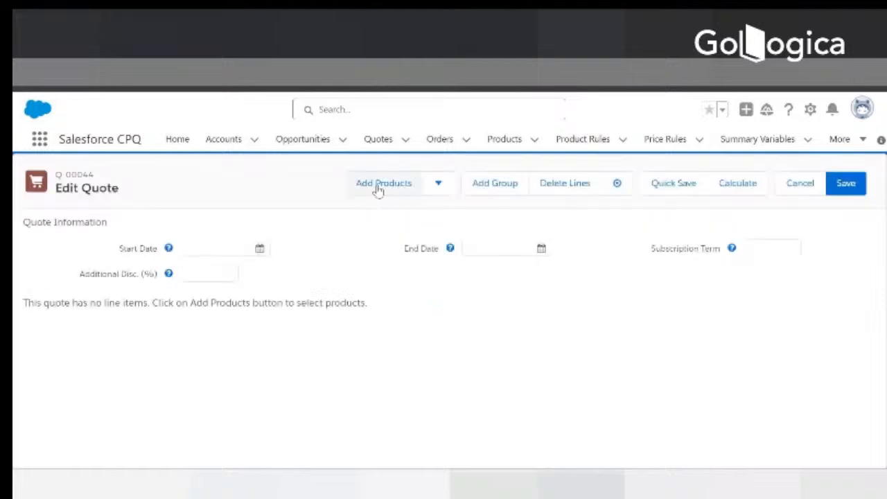
Search the products to add for "apple watch" and select the Apple Watches bundle for configuration.
{"action": "left_click", "coordinate": [378, 185]}
{"action": "left_click", "coordinate": [322, 183]}
{"action": "type", "text": "apple watch"}
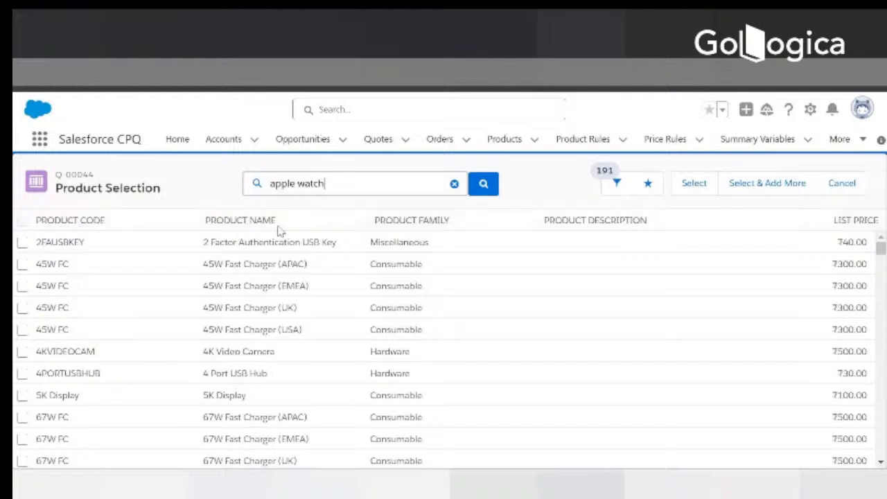
{"action": "left_click", "coordinate": [313, 210]}
{"action": "left_click", "coordinate": [23, 242]}
{"action": "left_click", "coordinate": [766, 185]}
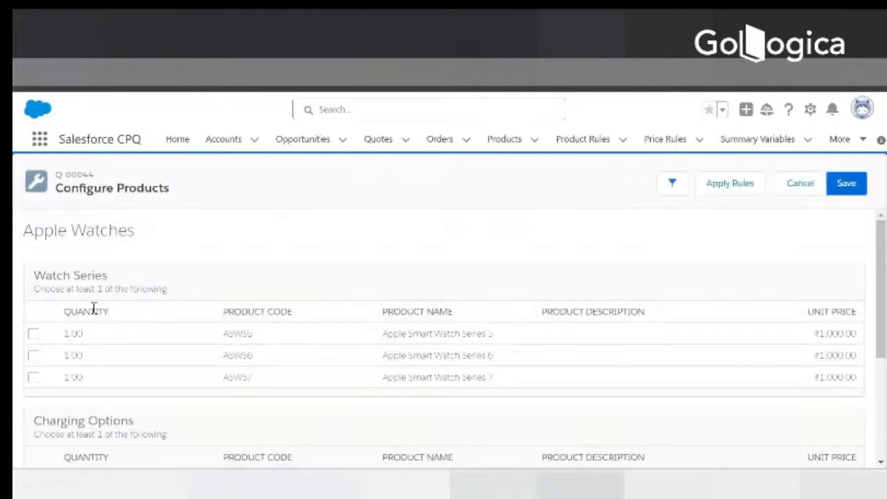
Select Apple Smart Watch Series 5, Apple Charger Series 5 and Apple Smart Watch Warranty in the bundle, checking whether the watch quantity is editable.
{"action": "left_click", "coordinate": [34, 334]}
{"action": "scroll", "coordinate": [53, 374], "scroll_direction": "down", "scroll_amount": 2}
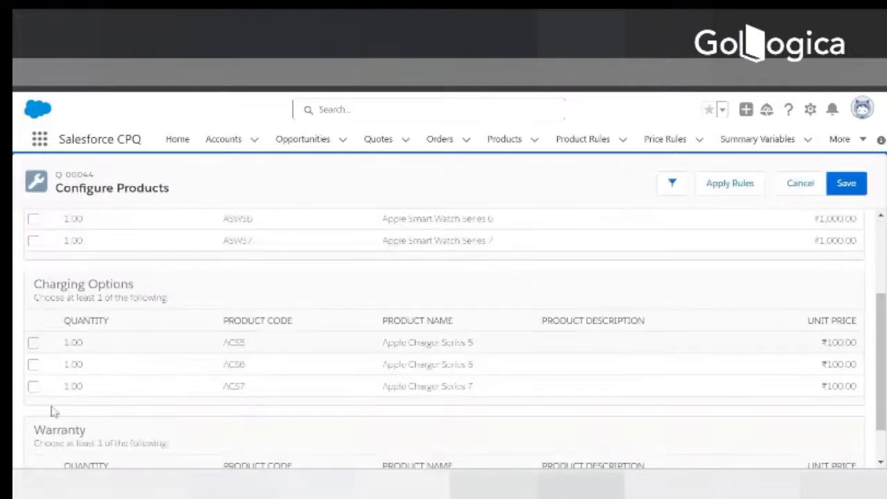
{"action": "left_click", "coordinate": [34, 343]}
{"action": "scroll", "coordinate": [43, 415], "scroll_direction": "down", "scroll_amount": 1}
{"action": "left_click", "coordinate": [33, 438]}
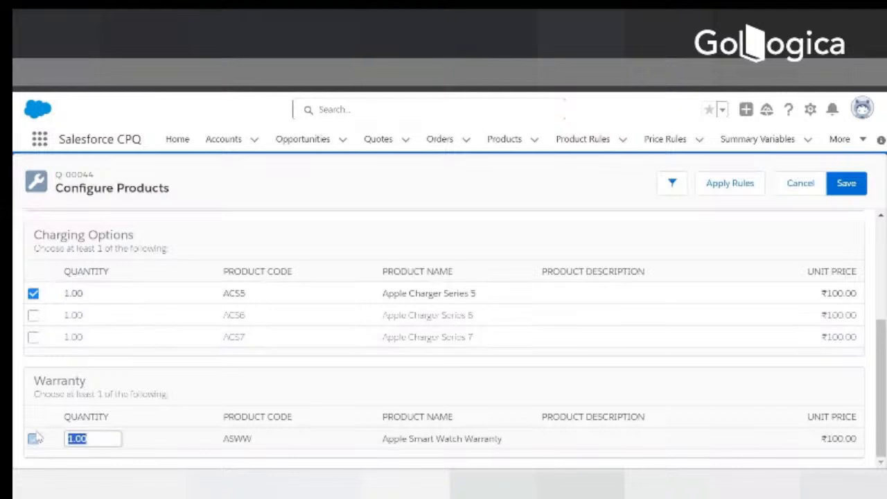
{"action": "scroll", "coordinate": [144, 335], "scroll_direction": "up", "scroll_amount": 5}
{"action": "left_click", "coordinate": [34, 334]}
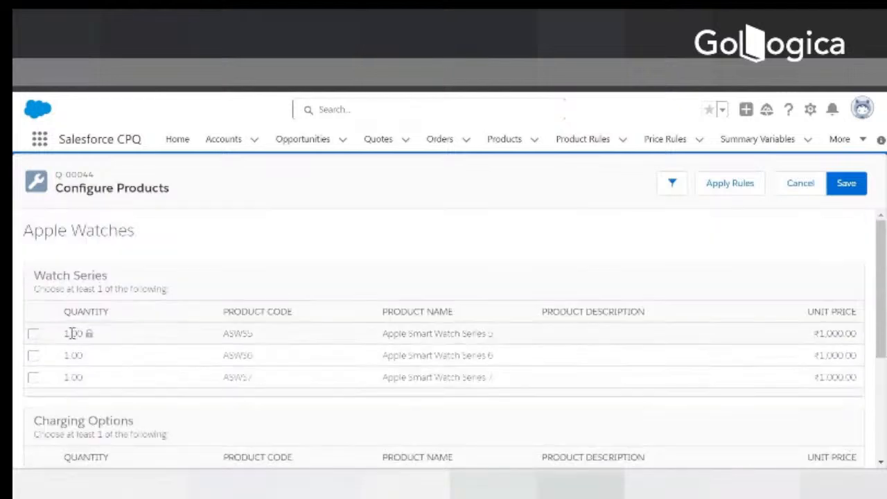
{"action": "left_click", "coordinate": [33, 334]}
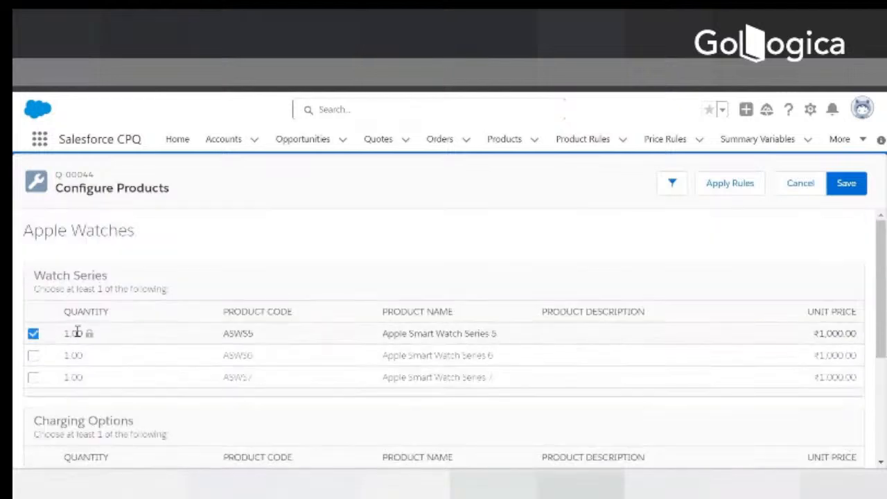
{"action": "scroll", "coordinate": [79, 336], "scroll_direction": "down", "scroll_amount": 2}
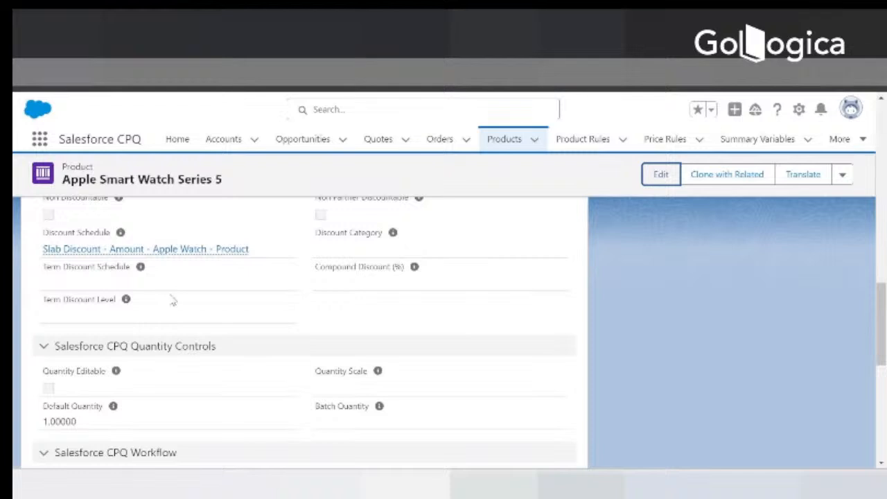
Turn Quantity Editable back on for the Apple Smart Watch Series 5 product and save it.
{"action": "left_click", "coordinate": [654, 184]}
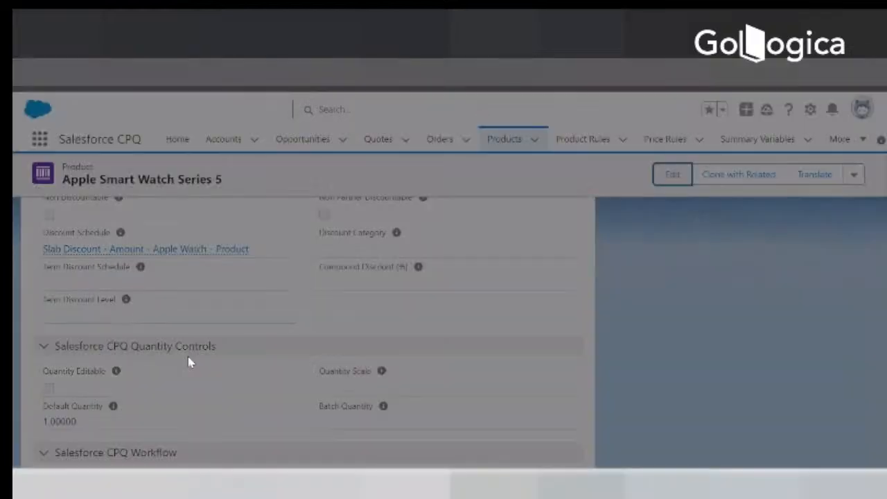
{"action": "scroll", "coordinate": [323, 302], "scroll_direction": "down", "scroll_amount": 10}
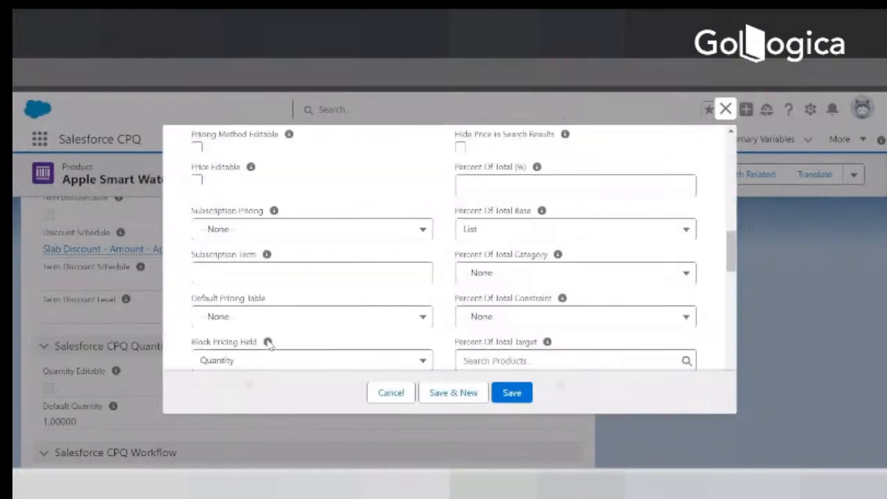
{"action": "scroll", "coordinate": [258, 316], "scroll_direction": "down", "scroll_amount": 8}
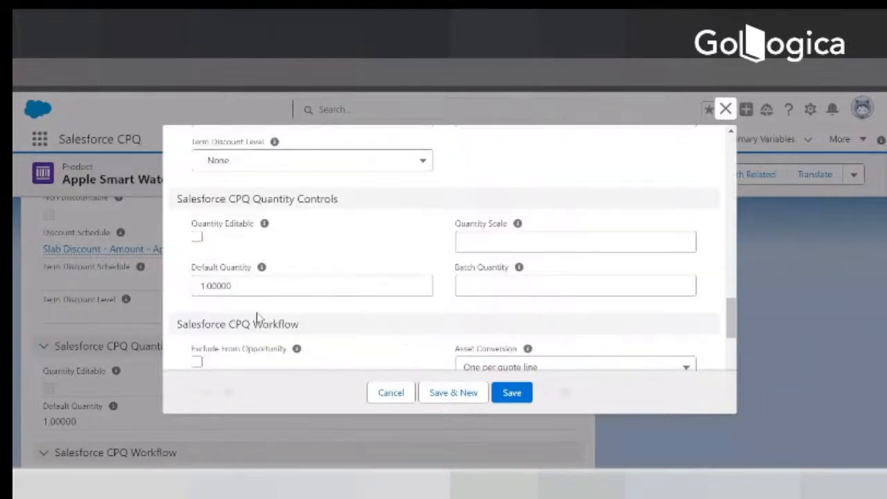
{"action": "left_click", "coordinate": [198, 236]}
{"action": "left_click", "coordinate": [516, 393]}
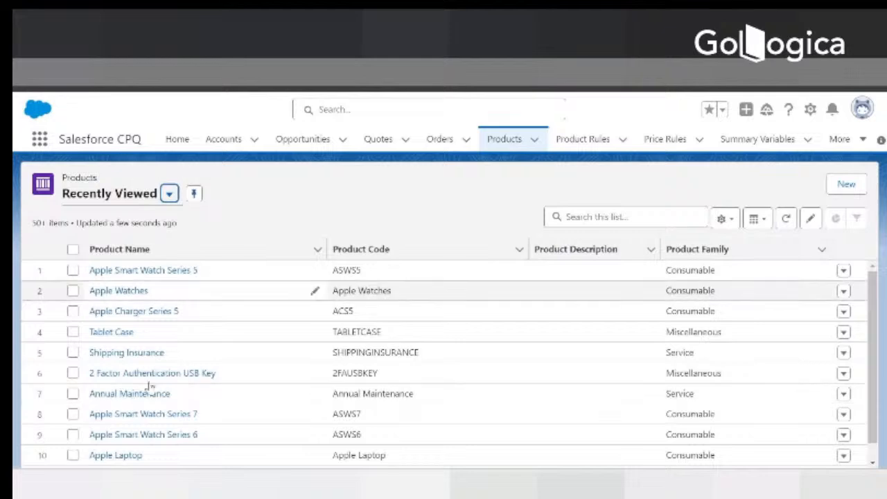
Switch the product list to All Products and search it for "Apple charger".
{"action": "scroll", "coordinate": [149, 390], "scroll_direction": "down", "scroll_amount": 1}
{"action": "scroll", "coordinate": [165, 339], "scroll_direction": "down", "scroll_amount": 3}
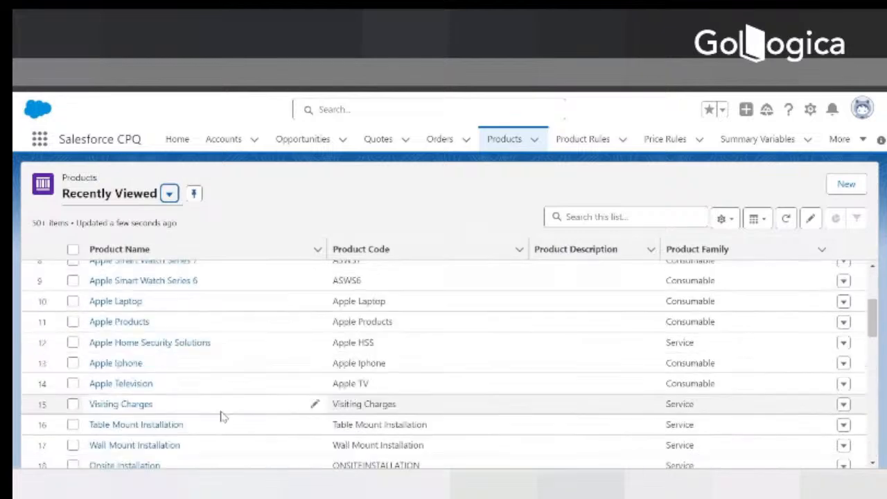
{"action": "scroll", "coordinate": [222, 415], "scroll_direction": "up", "scroll_amount": 4}
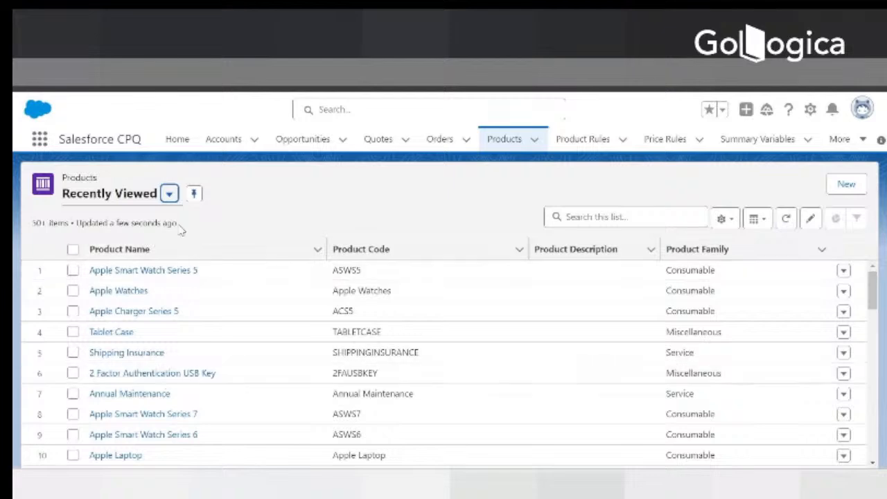
{"action": "left_click", "coordinate": [169, 194]}
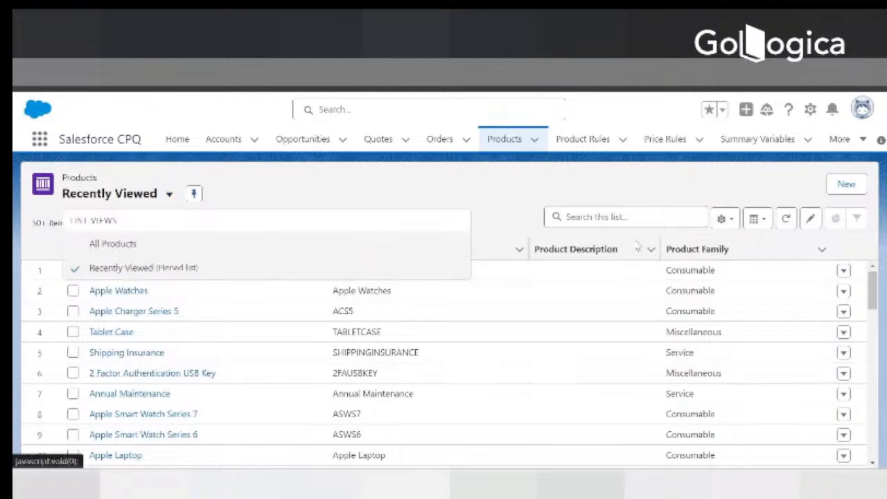
{"action": "left_click", "coordinate": [107, 244]}
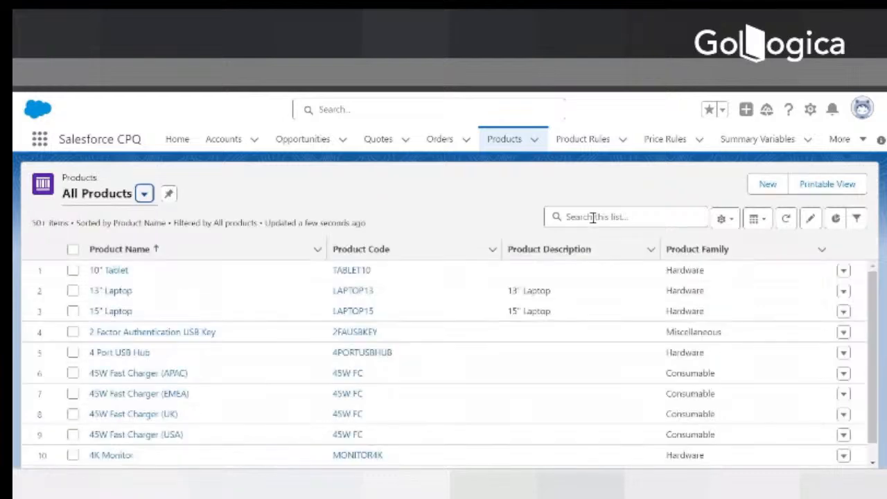
{"action": "left_click", "coordinate": [593, 217]}
{"action": "type", "text": "Apple Charger"}
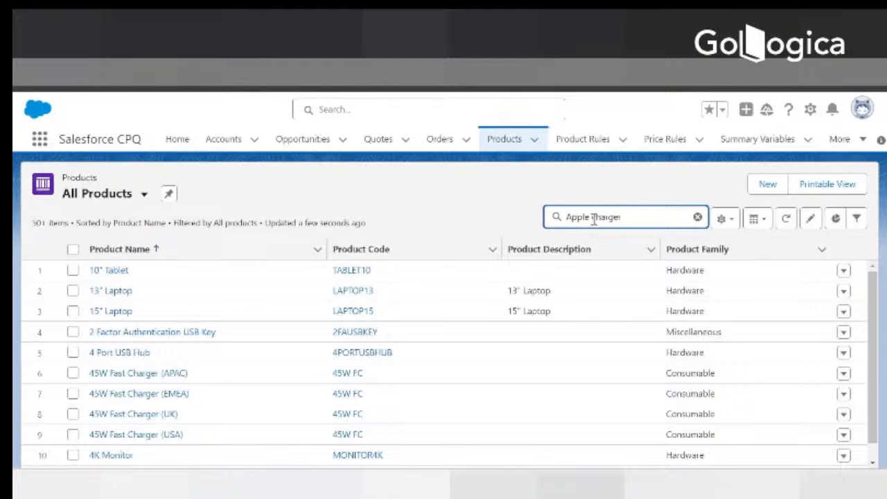
{"action": "key", "text": "Return"}
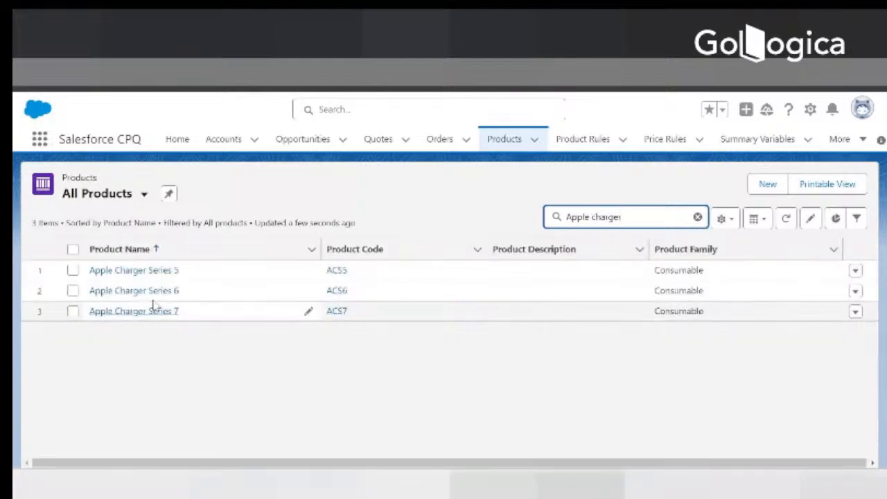
Open the Apple Charger Series 5 product and examine its discounting and quantity control settings.
{"action": "left_click", "coordinate": [148, 272]}
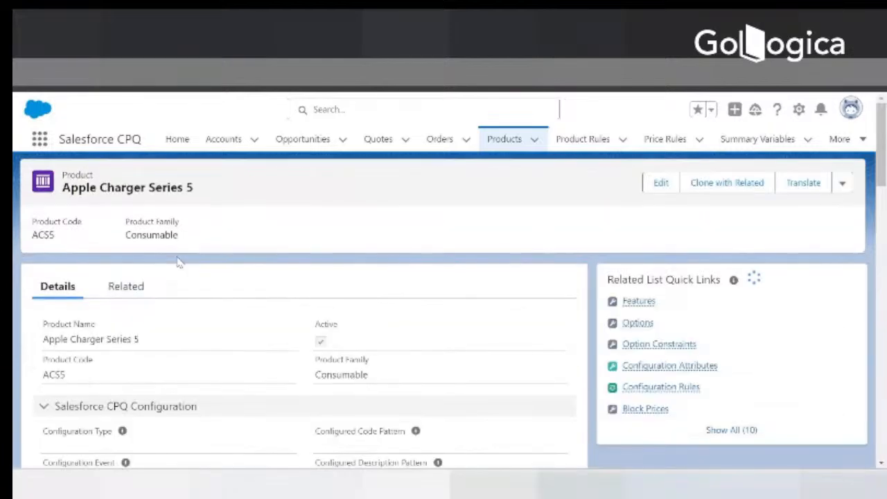
{"action": "scroll", "coordinate": [177, 346], "scroll_direction": "down", "scroll_amount": 8}
{"action": "scroll", "coordinate": [208, 351], "scroll_direction": "down", "scroll_amount": 3}
{"action": "scroll", "coordinate": [212, 352], "scroll_direction": "down", "scroll_amount": 3}
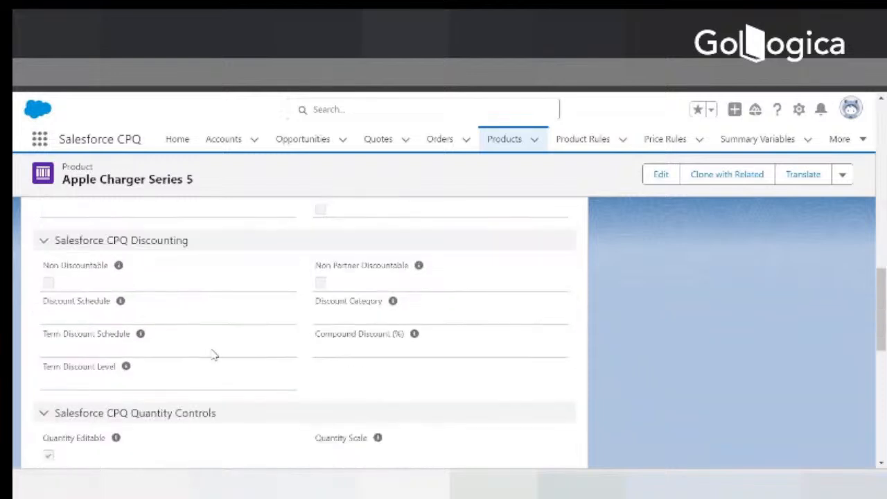
{"action": "scroll", "coordinate": [214, 353], "scroll_direction": "down", "scroll_amount": 2}
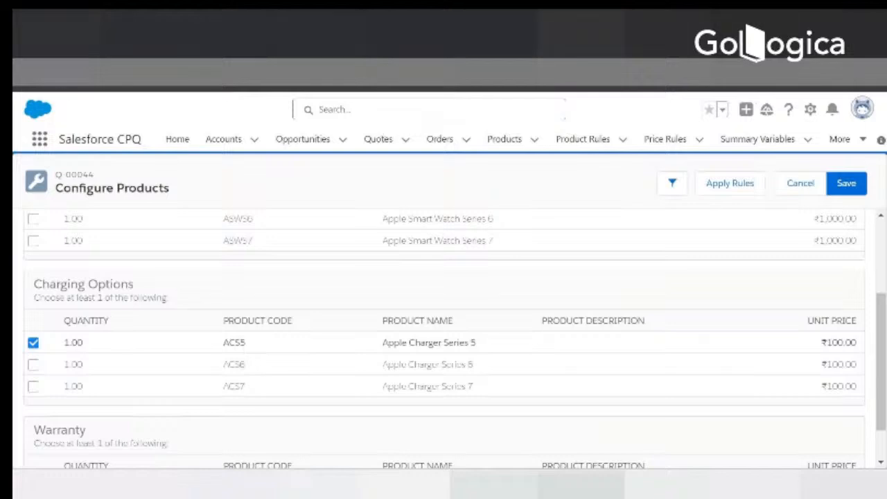
Reload the quote, search the product selection for "apple watch" and add the Apple Watches bundle for configuration.
{"action": "key", "text": "F5"}
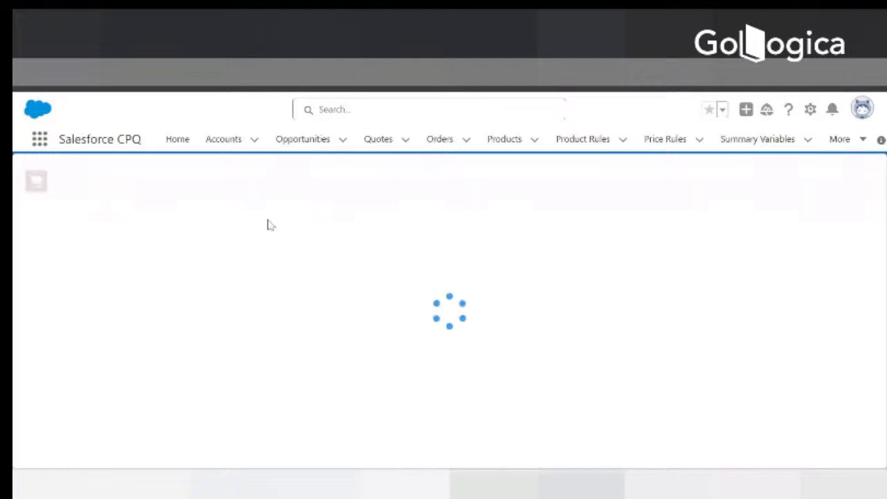
{"action": "left_click", "coordinate": [389, 182]}
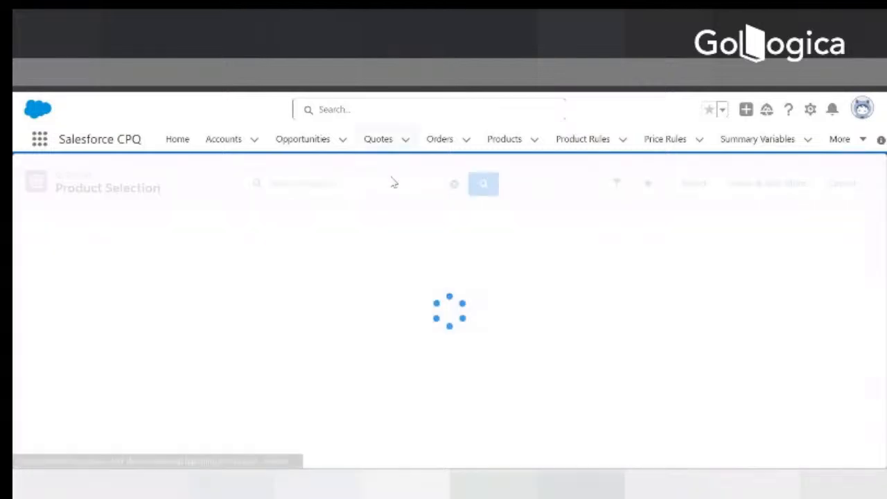
{"action": "left_click", "coordinate": [345, 185]}
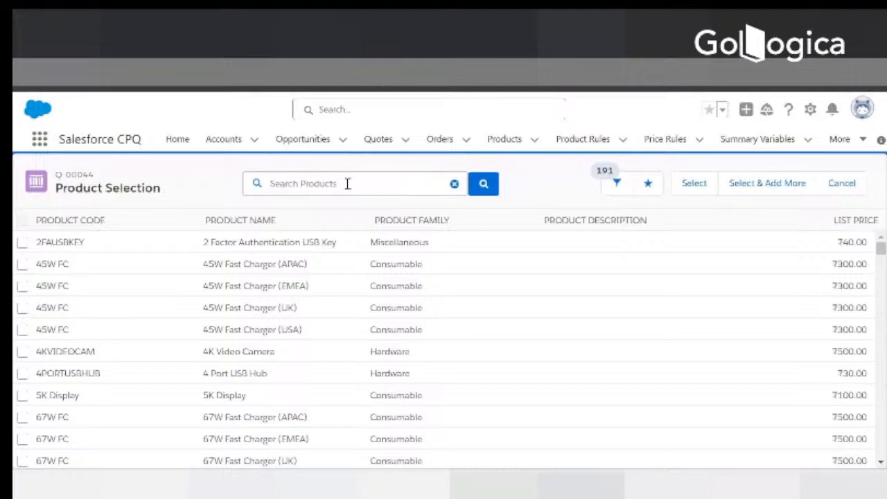
{"action": "type", "text": "apple watch"}
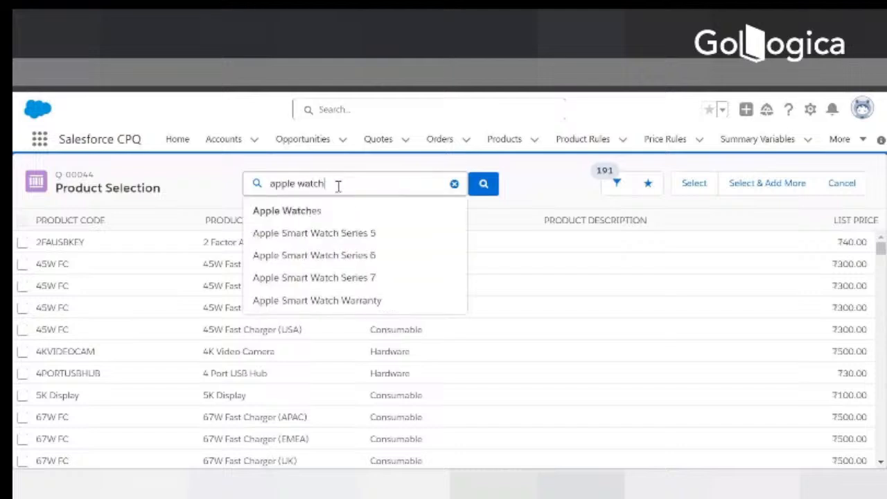
{"action": "left_click", "coordinate": [290, 211]}
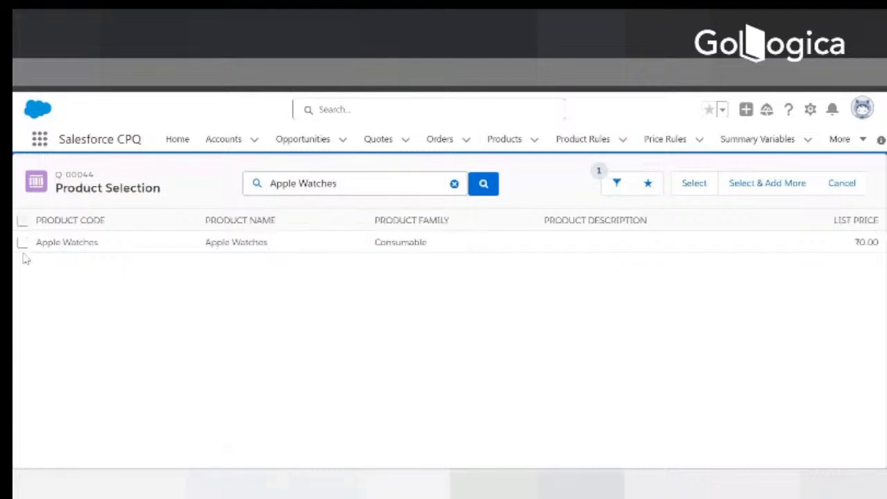
{"action": "left_click", "coordinate": [23, 241]}
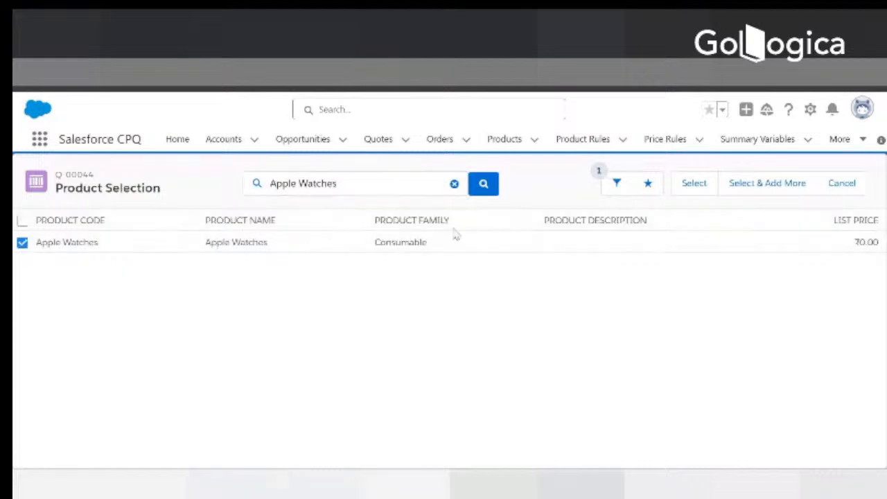
{"action": "left_click", "coordinate": [693, 184]}
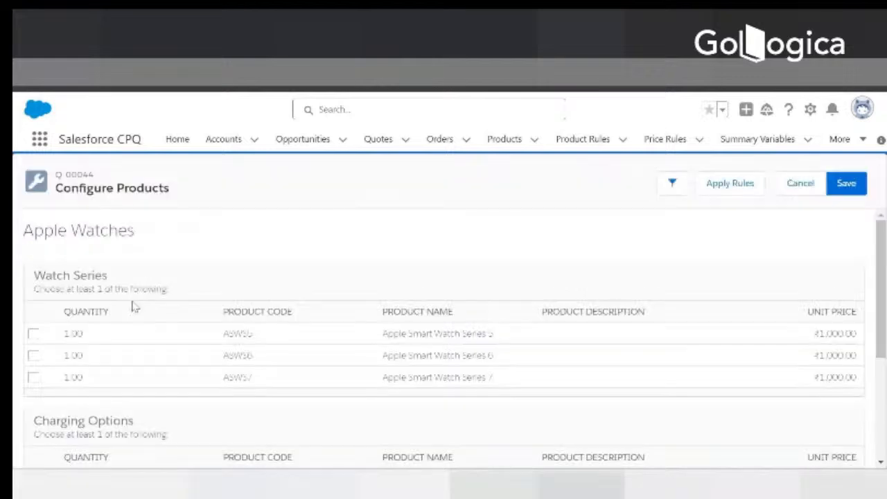
Configure the bundle with Apple Smart Watch Series 5, Apple Charger Series 5 and Apple Smart Watch Warranty, and continue past the upgrade alert to the quote lines.
{"action": "scroll", "coordinate": [60, 400], "scroll_direction": "down", "scroll_amount": 2}
{"action": "left_click", "coordinate": [34, 342]}
{"action": "scroll", "coordinate": [46, 416], "scroll_direction": "down", "scroll_amount": 1}
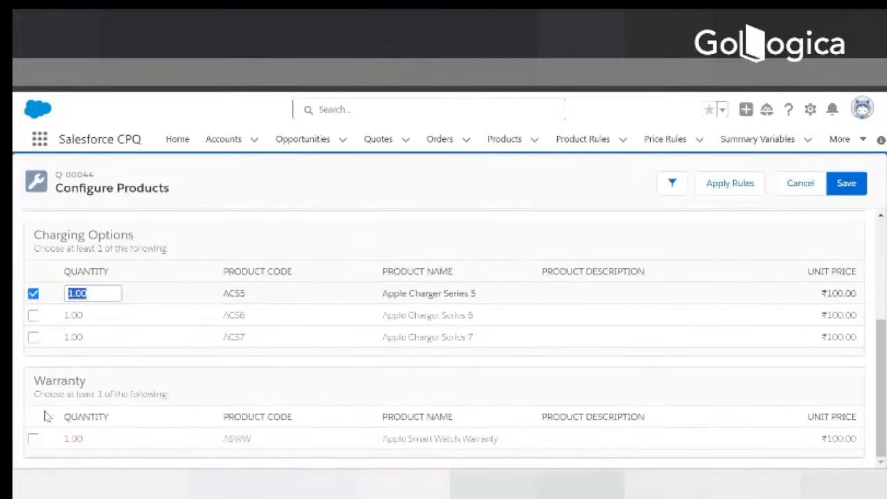
{"action": "left_click", "coordinate": [33, 438]}
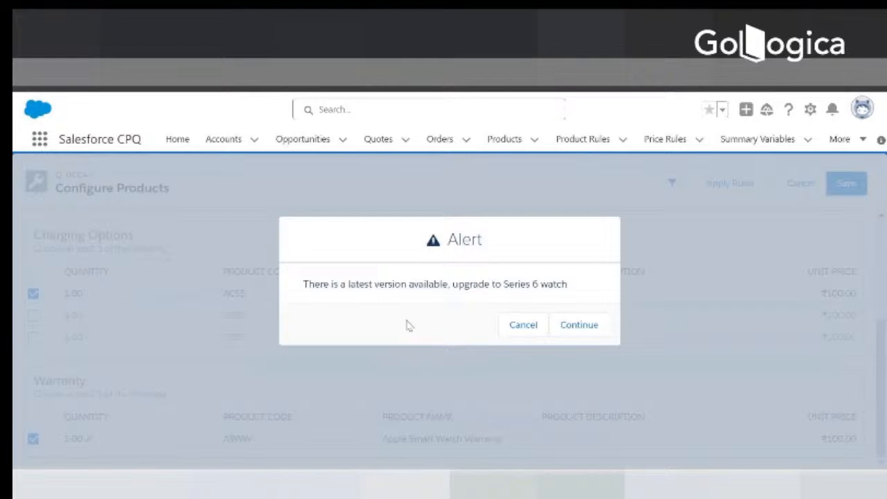
{"action": "left_click", "coordinate": [577, 324]}
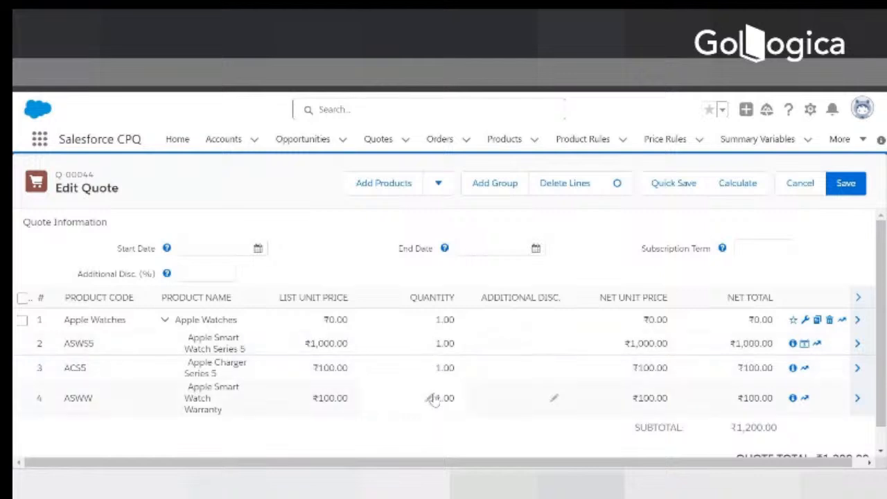
{"action": "left_click", "coordinate": [436, 297]}
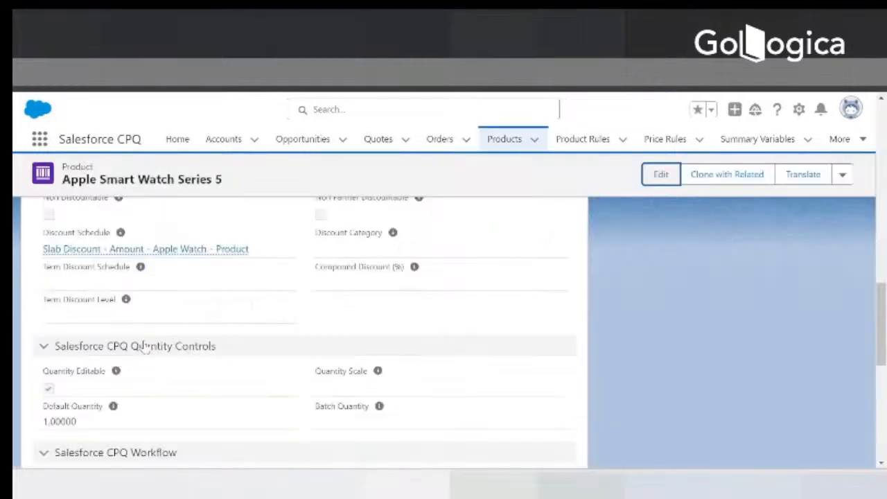
Review the Apple Smart Watch Series 5 product's discounting and quantity controls, and open Quantity Editable on product option PO-000132 for editing.
{"action": "scroll", "coordinate": [160, 360], "scroll_direction": "up", "scroll_amount": 3}
{"action": "scroll", "coordinate": [166, 291], "scroll_direction": "up", "scroll_amount": 2}
{"action": "scroll", "coordinate": [180, 346], "scroll_direction": "down", "scroll_amount": 2}
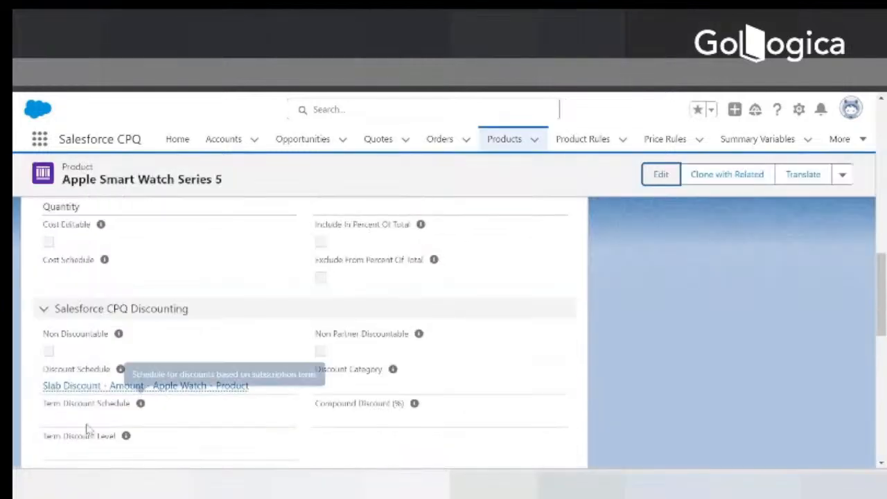
{"action": "scroll", "coordinate": [166, 388], "scroll_direction": "down", "scroll_amount": 3}
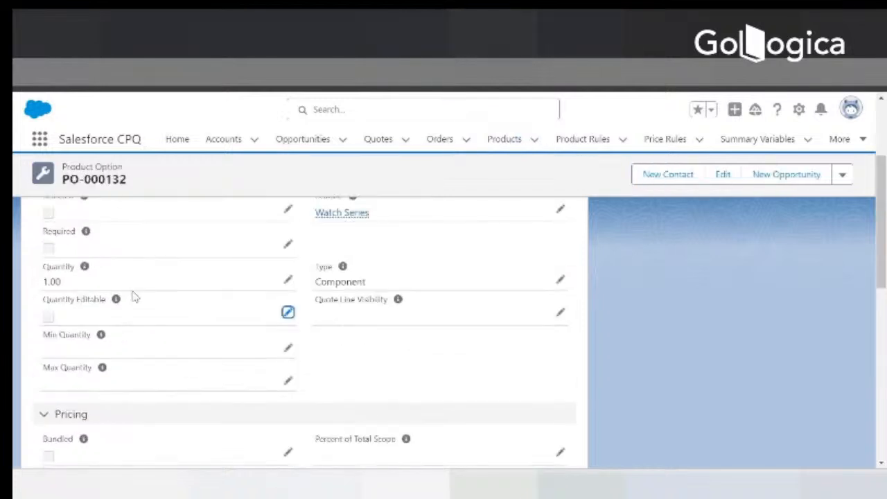
{"action": "left_click", "coordinate": [288, 311]}
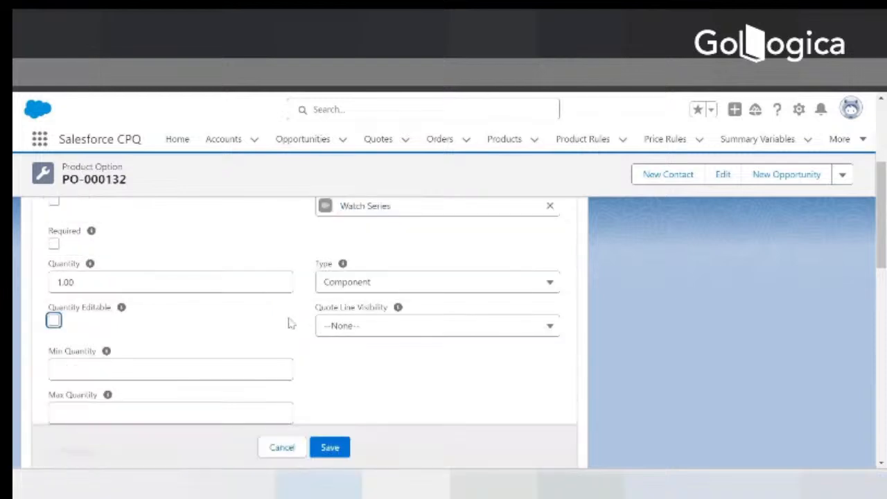
Enable Quantity Editable on the Watch Series product option and save the record.
{"action": "left_click", "coordinate": [54, 320]}
{"action": "left_click", "coordinate": [329, 447]}
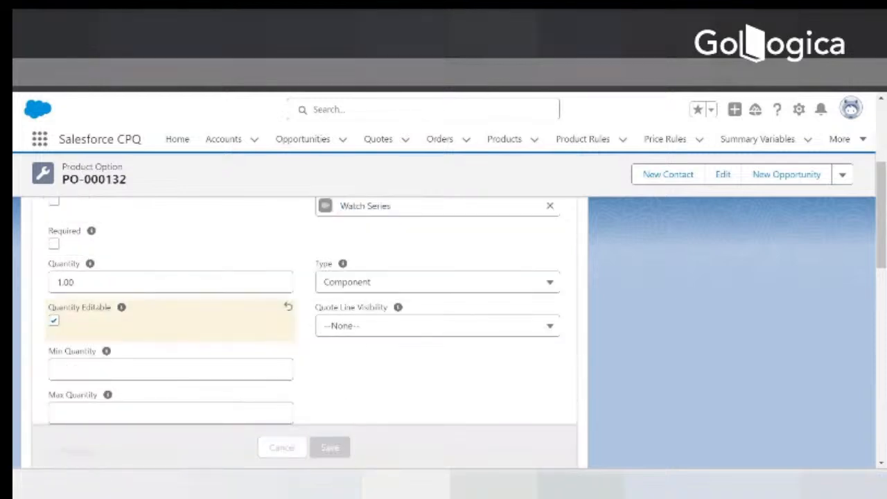
Enable Quantity Editable in the Quantity Controls of the Apple Watches product, save it and reload the record.
{"action": "left_click", "coordinate": [419, 34]}
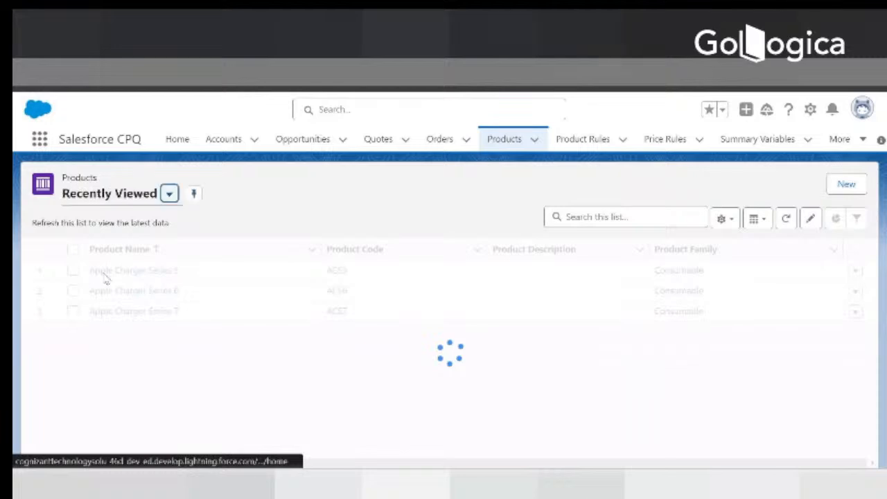
{"action": "left_click", "coordinate": [119, 311]}
{"action": "scroll", "coordinate": [172, 350], "scroll_direction": "down", "scroll_amount": 2}
{"action": "scroll", "coordinate": [173, 358], "scroll_direction": "down", "scroll_amount": 2}
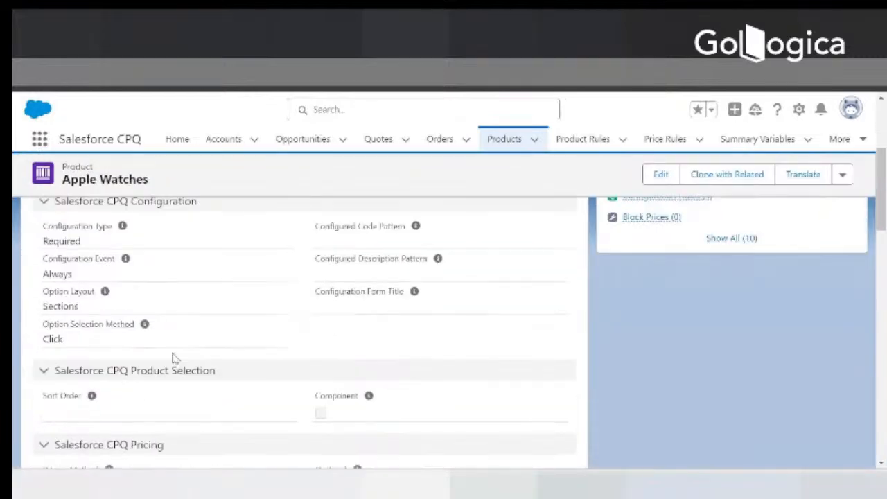
{"action": "scroll", "coordinate": [179, 390], "scroll_direction": "down", "scroll_amount": 5}
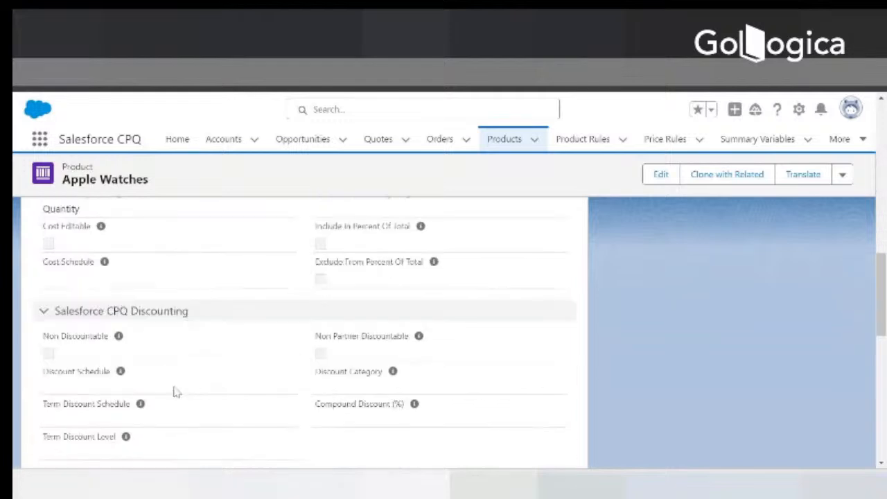
{"action": "scroll", "coordinate": [194, 385], "scroll_direction": "down", "scroll_amount": 3}
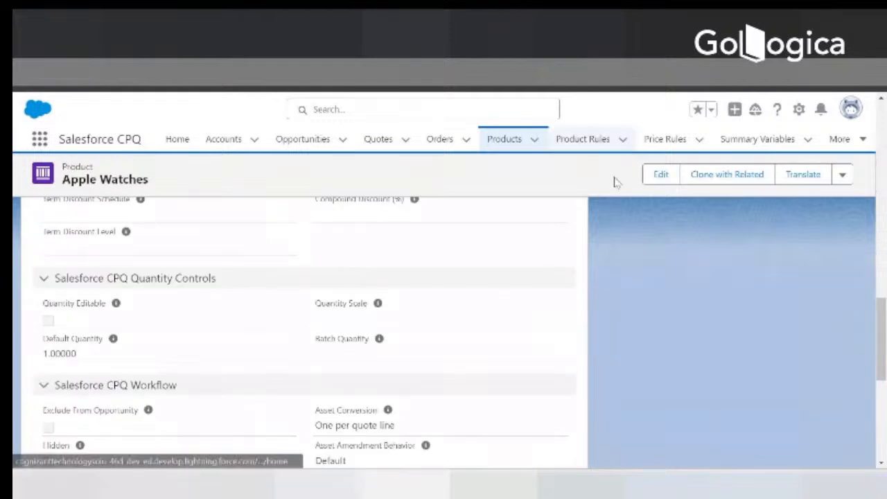
{"action": "left_click", "coordinate": [649, 180]}
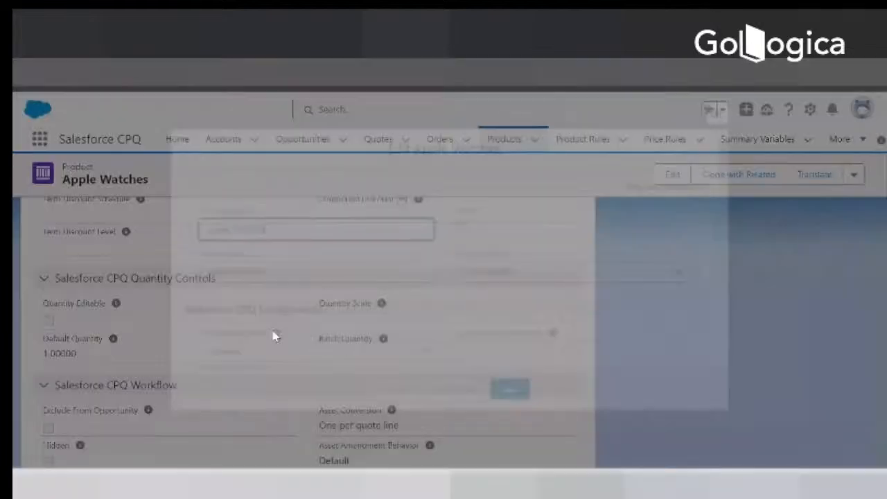
{"action": "scroll", "coordinate": [242, 344], "scroll_direction": "down", "scroll_amount": 10}
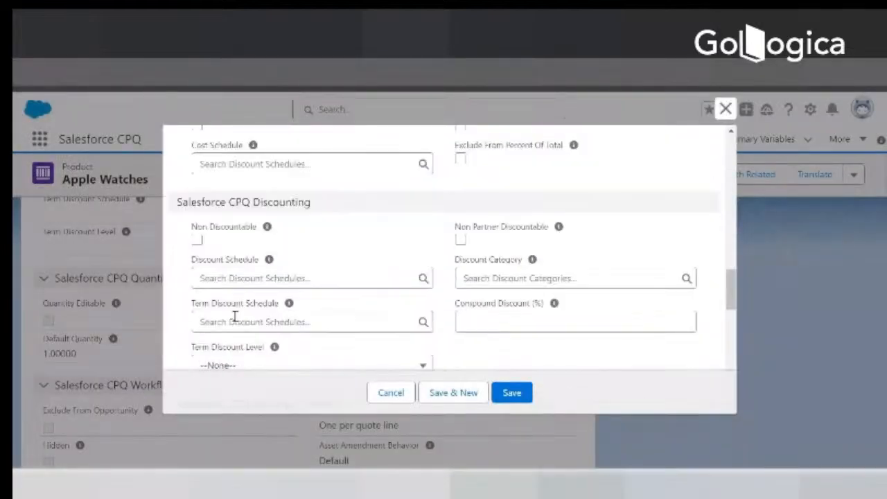
{"action": "scroll", "coordinate": [235, 317], "scroll_direction": "down", "scroll_amount": 2}
{"action": "left_click", "coordinate": [197, 304]}
{"action": "left_click", "coordinate": [510, 392]}
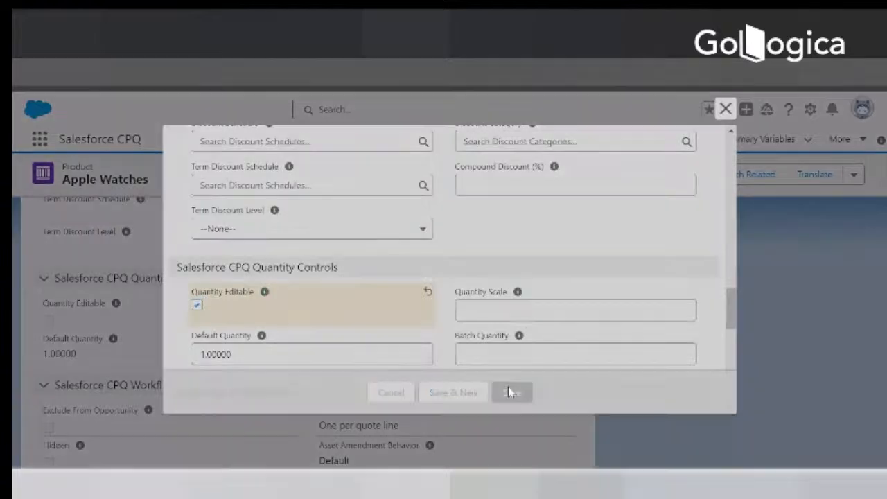
{"action": "key", "text": "F5"}
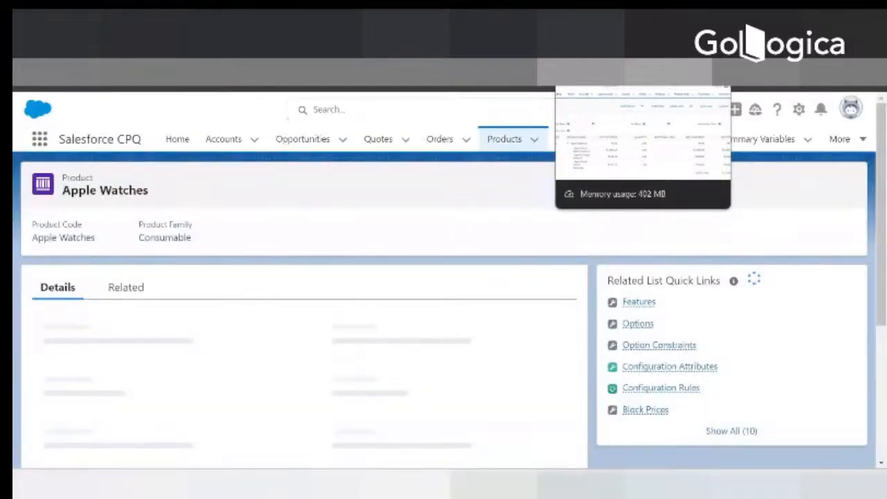
Delete all existing lines from the Apple Watches quote and save the quote.
{"action": "left_click", "coordinate": [601, 22]}
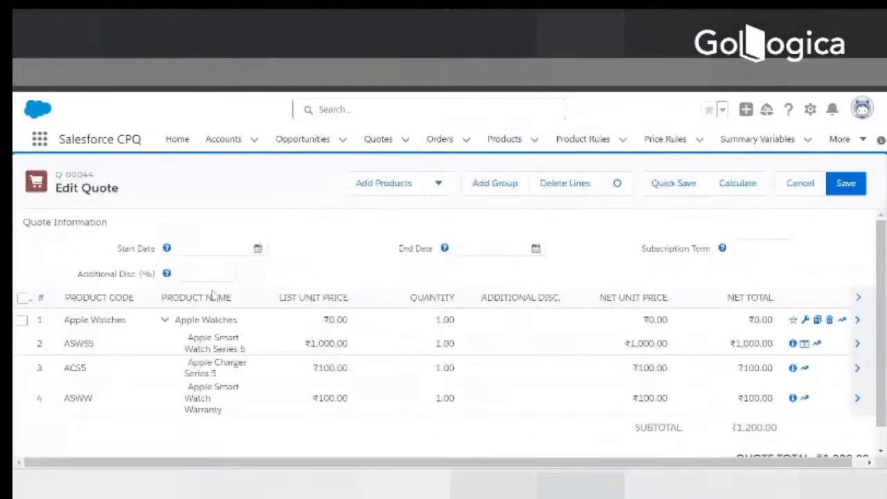
{"action": "left_click", "coordinate": [22, 298]}
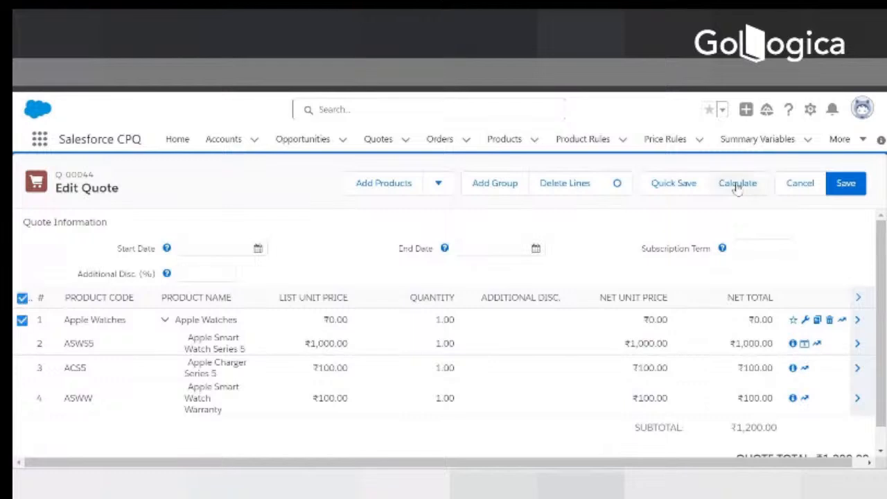
{"action": "left_click", "coordinate": [546, 184]}
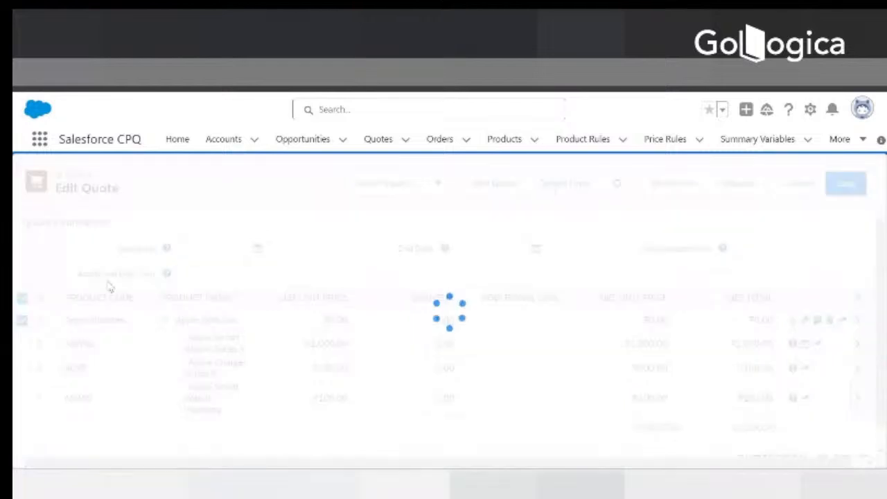
{"action": "left_click", "coordinate": [841, 184]}
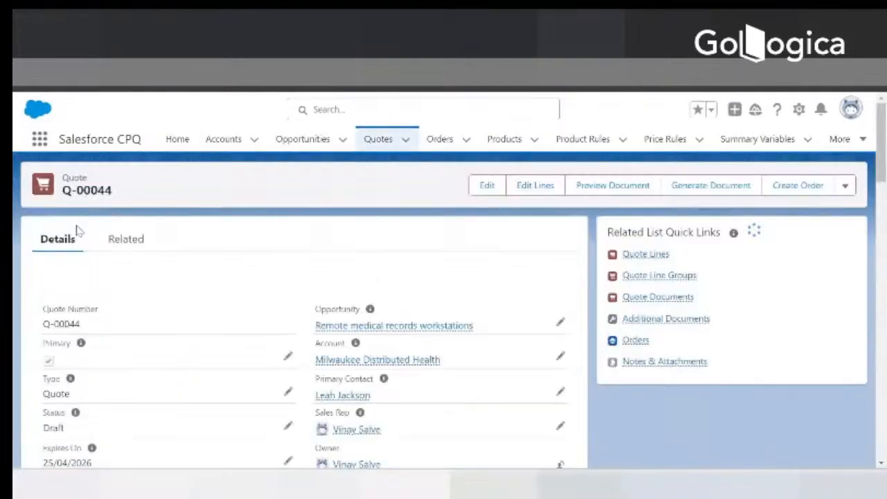
Reopen the quote's line editor and add the Apple Watches bundle, choosing to select and add more products.
{"action": "scroll", "coordinate": [87, 364], "scroll_direction": "down", "scroll_amount": 5}
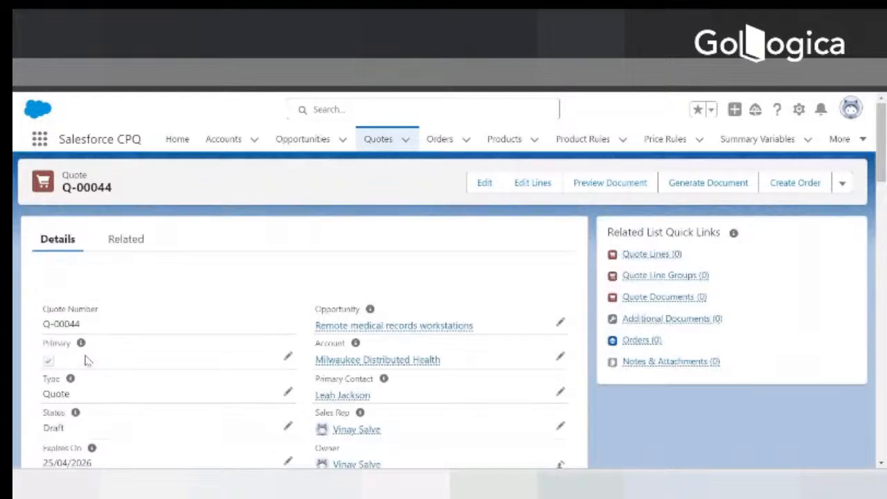
{"action": "left_click", "coordinate": [532, 174]}
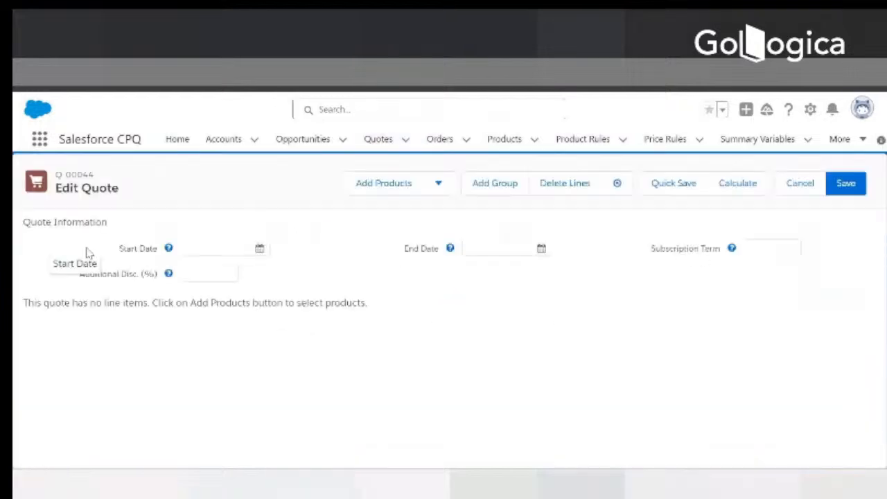
{"action": "left_click", "coordinate": [376, 186]}
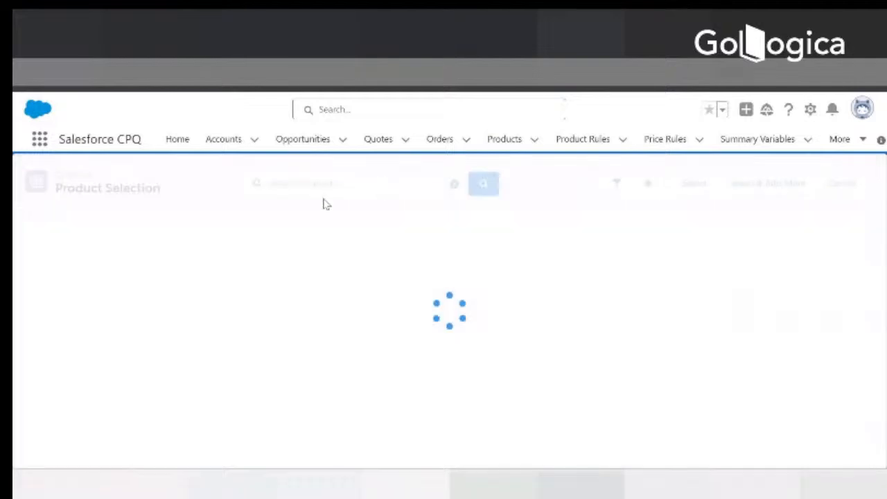
{"action": "left_click", "coordinate": [324, 186]}
{"action": "type", "text": "A"}
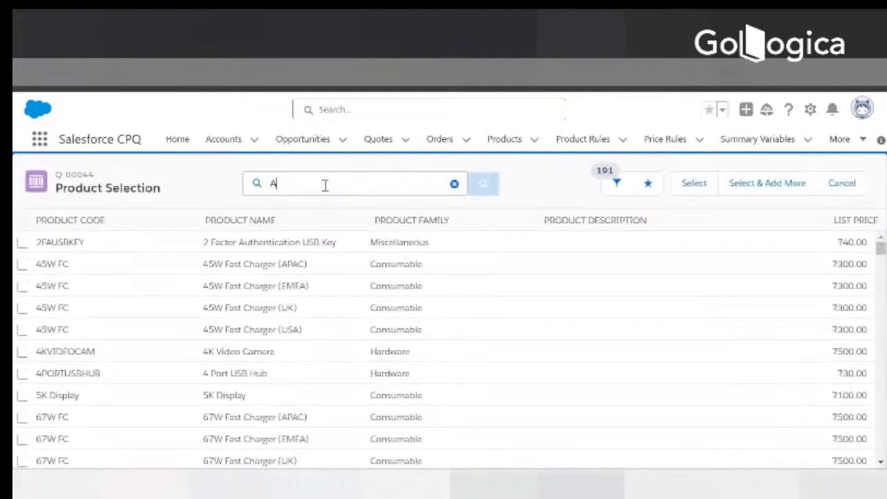
{"action": "type", "text": "pple watches"}
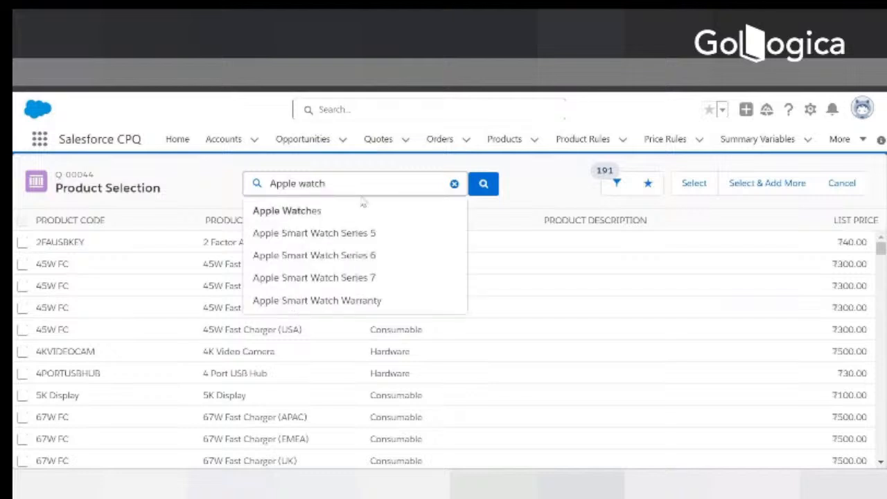
{"action": "left_click", "coordinate": [307, 211]}
{"action": "left_click", "coordinate": [22, 243]}
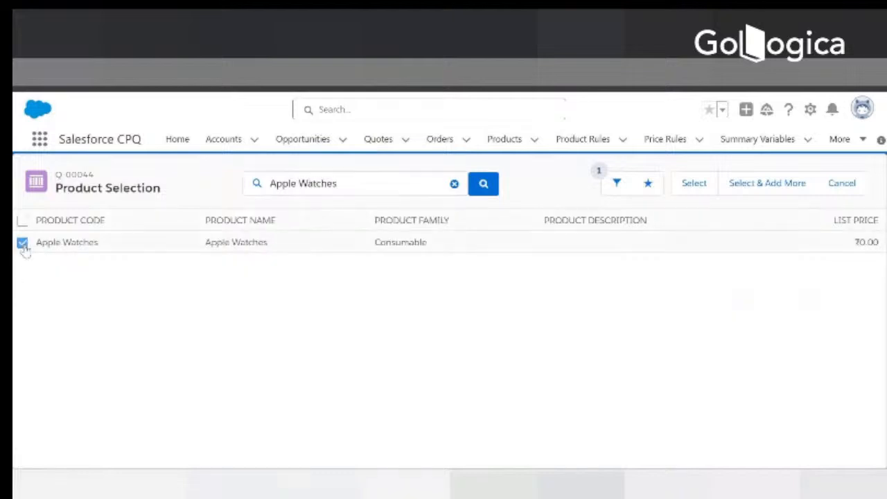
{"action": "left_click", "coordinate": [763, 191]}
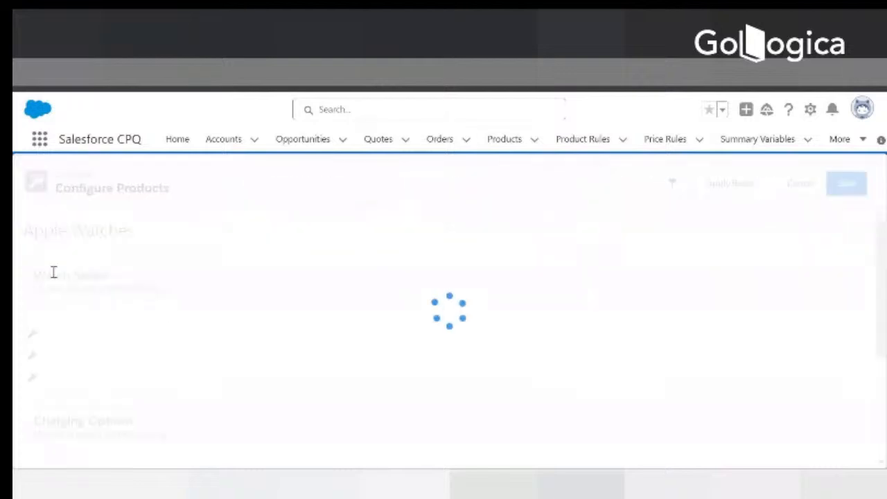
Configure the bundle with Apple Smart Watch Series 5, Apple Charger Series 5 and Apple Smart Watch Warranty, save it and continue past the upgrade alert.
{"action": "left_click", "coordinate": [34, 334]}
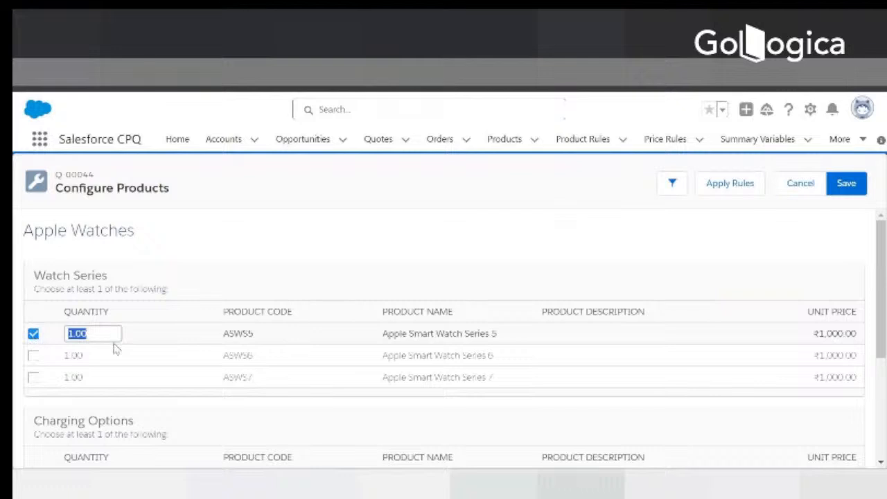
{"action": "scroll", "coordinate": [104, 357], "scroll_direction": "down", "scroll_amount": 2}
{"action": "left_click", "coordinate": [33, 342]}
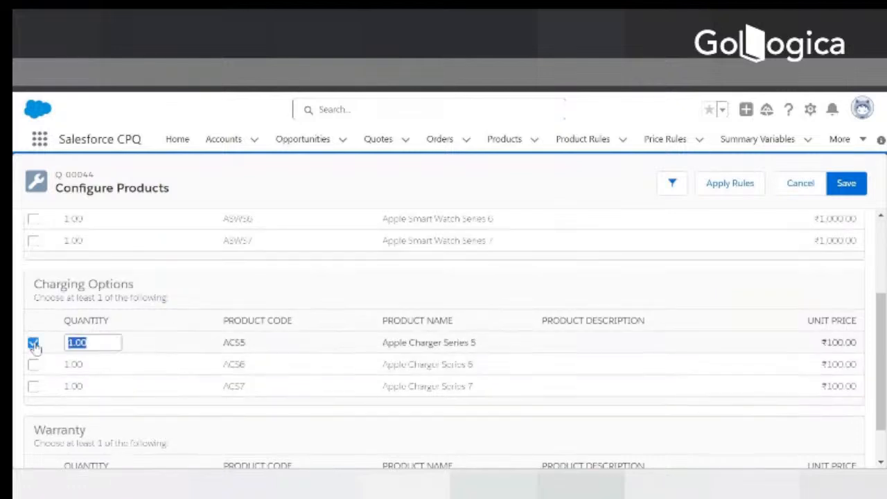
{"action": "scroll", "coordinate": [33, 429], "scroll_direction": "down", "scroll_amount": 1}
{"action": "left_click", "coordinate": [33, 439]}
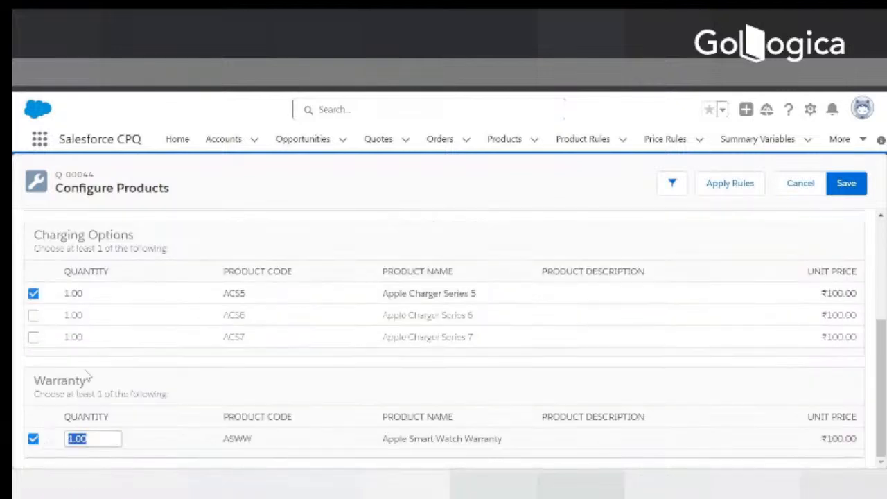
{"action": "scroll", "coordinate": [87, 373], "scroll_direction": "up", "scroll_amount": 3}
{"action": "left_click", "coordinate": [841, 184]}
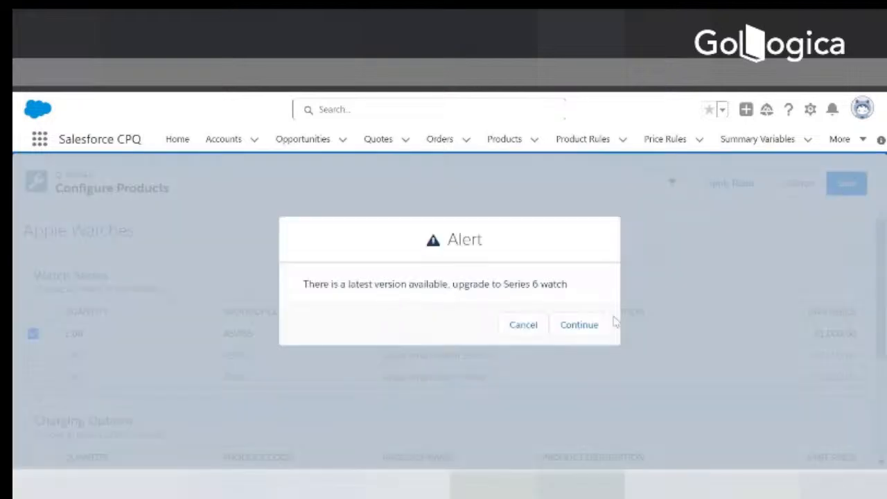
{"action": "left_click", "coordinate": [578, 323]}
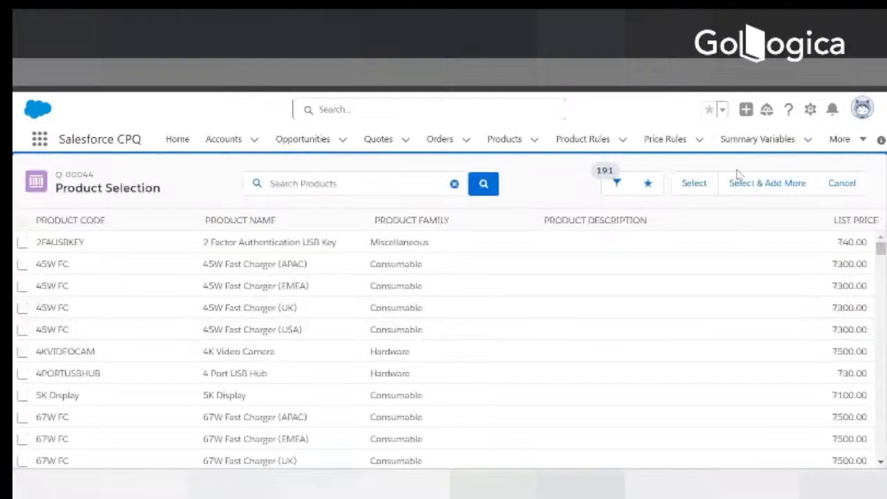
Search for "apple watch" and add Apple Smart Watch Series 5 to the quote as a standalone product.
{"action": "left_click", "coordinate": [293, 184]}
{"action": "type", "text": "apple"}
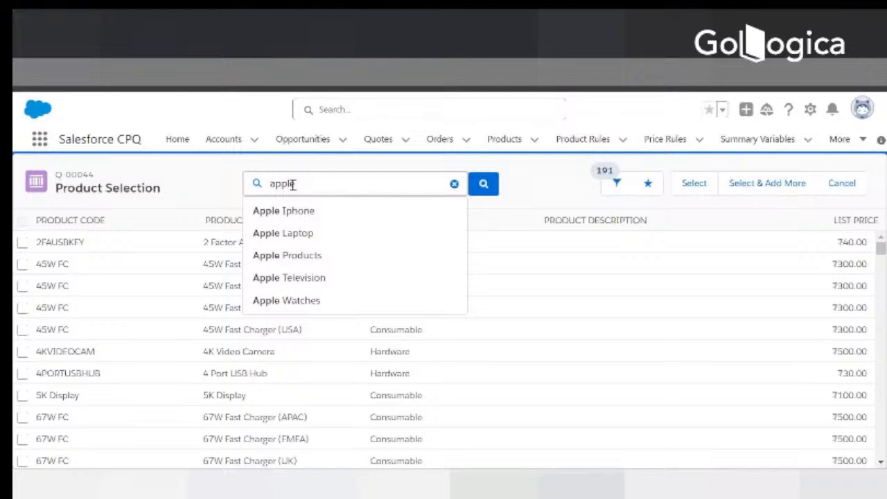
{"action": "type", "text": "watch"}
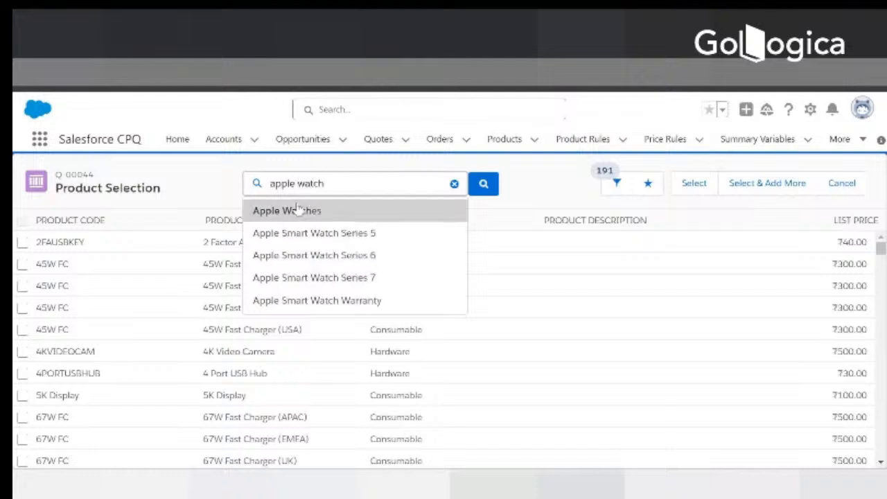
{"action": "left_click", "coordinate": [315, 236]}
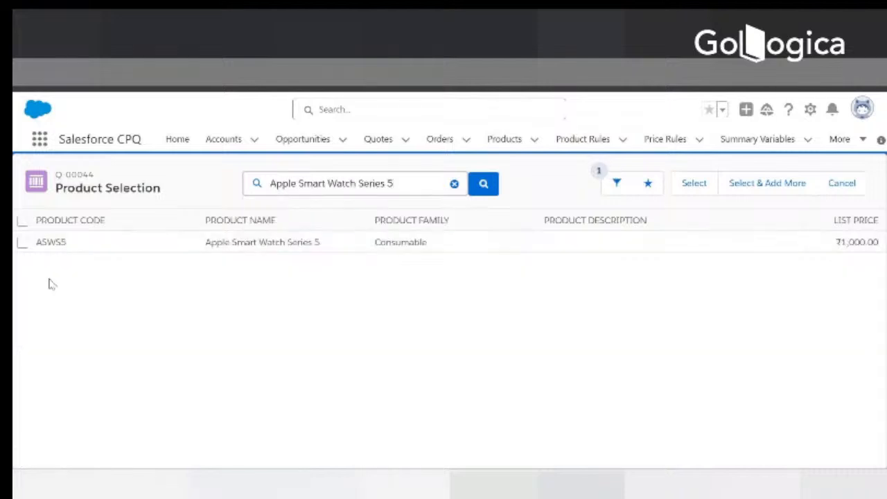
{"action": "left_click", "coordinate": [22, 243]}
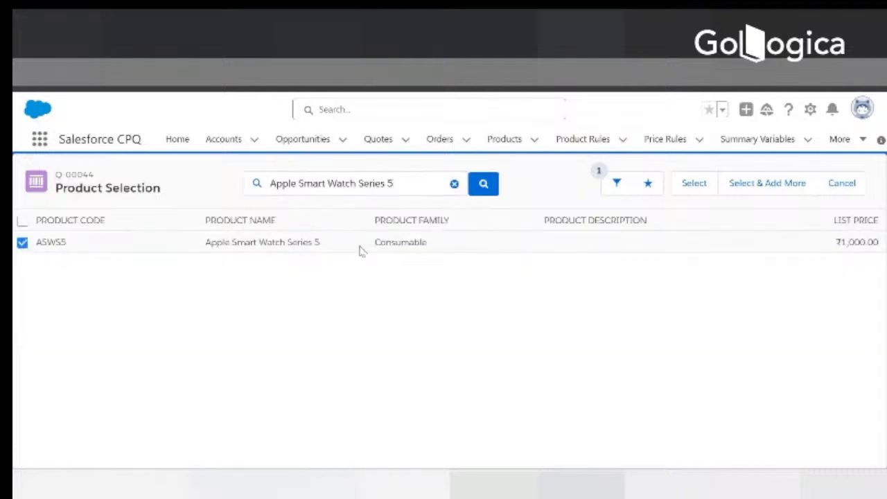
{"action": "left_click", "coordinate": [694, 185]}
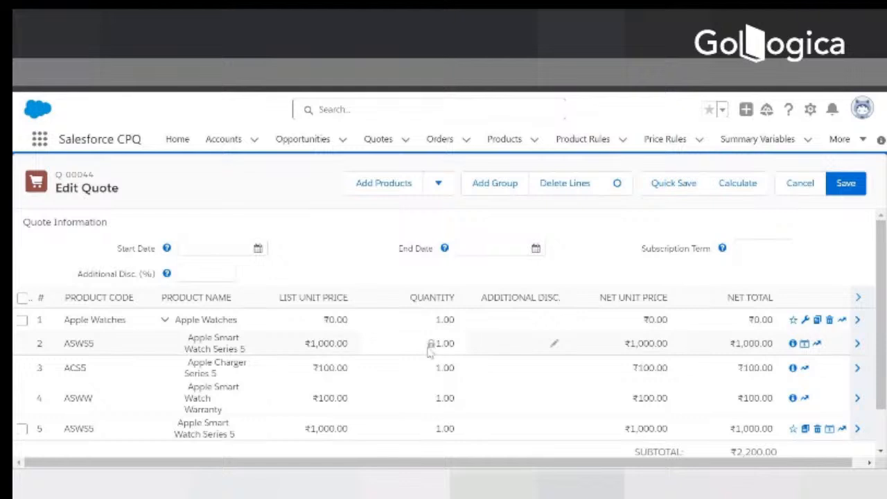
Reconfigure the Apple Watches bundle line, setting the Apple Smart Watch Series 5 quantity to 15, and save the configuration.
{"action": "left_click", "coordinate": [806, 321]}
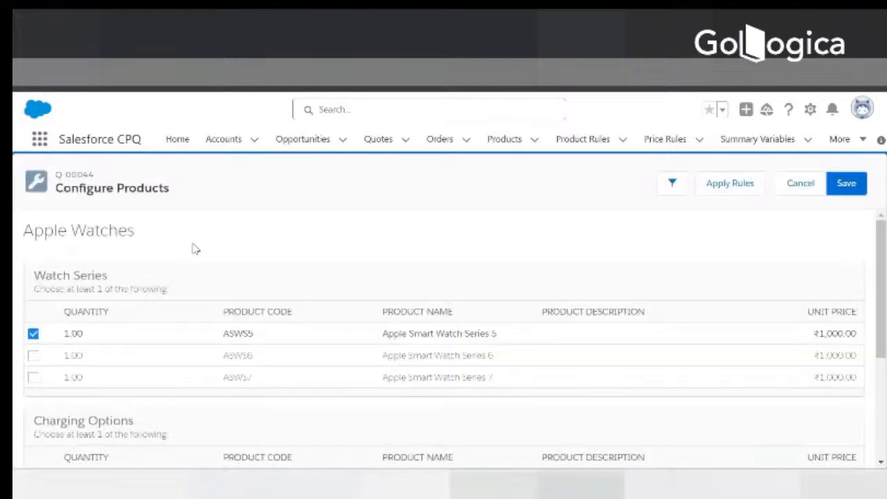
{"action": "left_click", "coordinate": [93, 332]}
{"action": "type", "text": "15"}
{"action": "left_click", "coordinate": [291, 236]}
{"action": "left_click", "coordinate": [859, 189]}
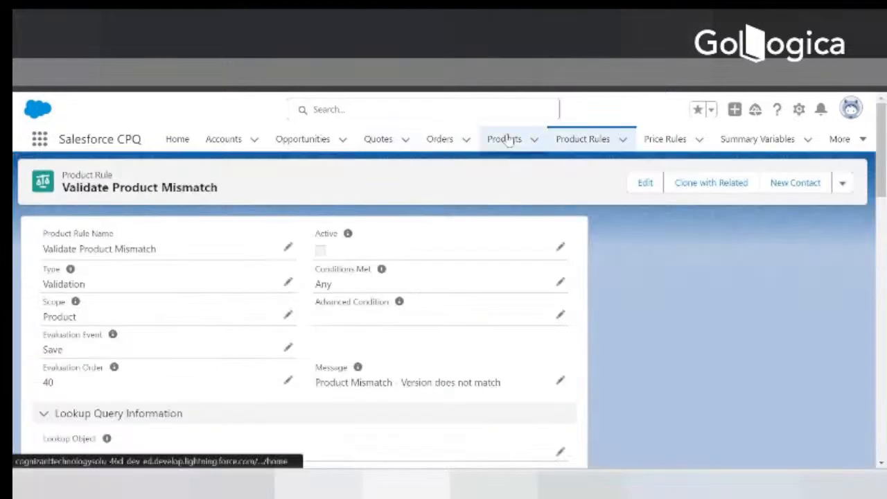
Open the product rule Validate Quantity Mismatch (Watch/Charger/Warranty) to examine its settings.
{"action": "left_click", "coordinate": [509, 139]}
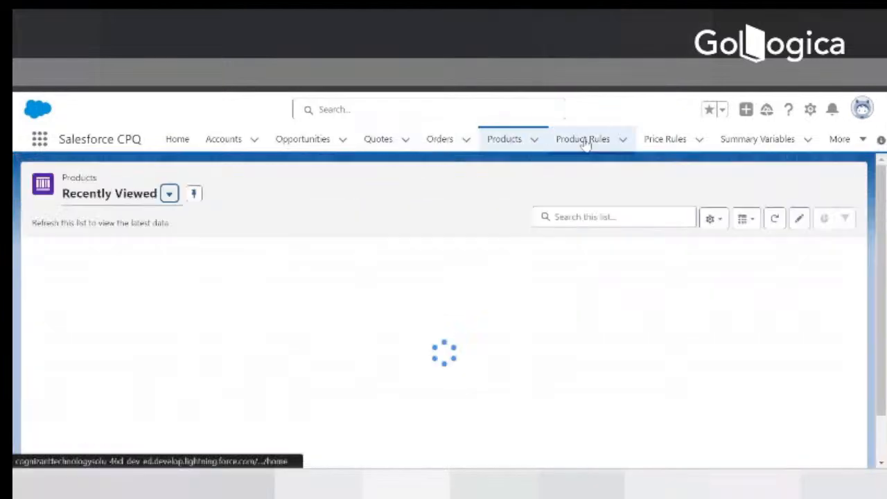
{"action": "left_click", "coordinate": [584, 140]}
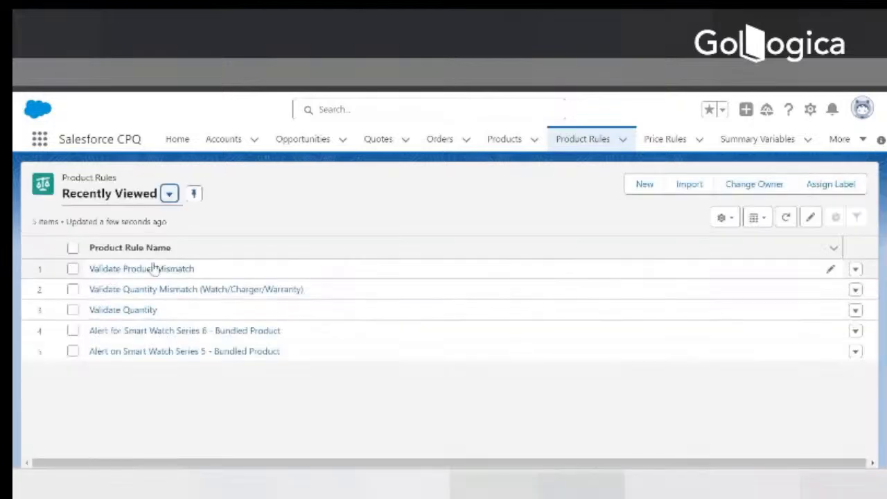
{"action": "left_click", "coordinate": [178, 287]}
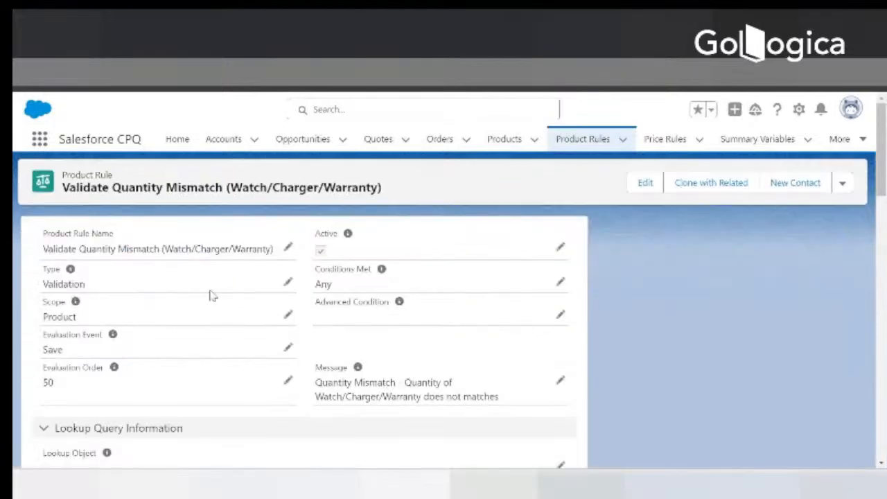
Deactivate the product rule Validate Quantity Mismatch (Watch/Charger/Warranty) and save it.
{"action": "left_click", "coordinate": [559, 246]}
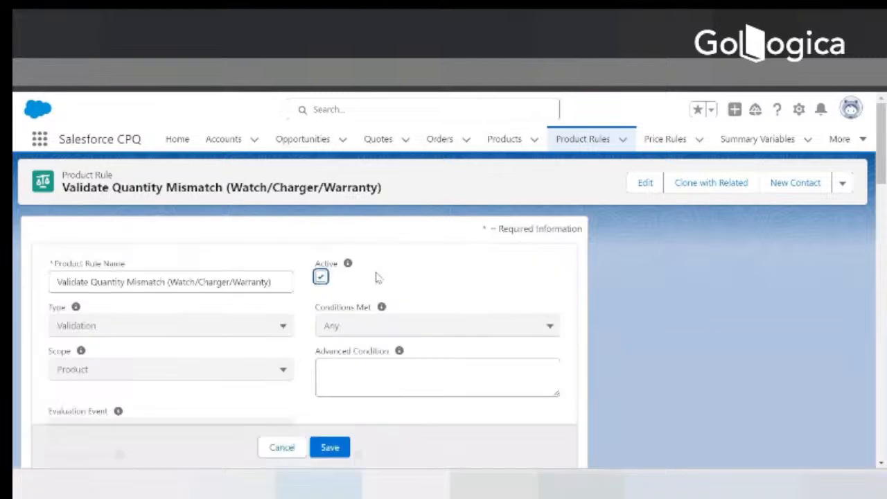
{"action": "left_click", "coordinate": [321, 276]}
{"action": "left_click", "coordinate": [330, 445]}
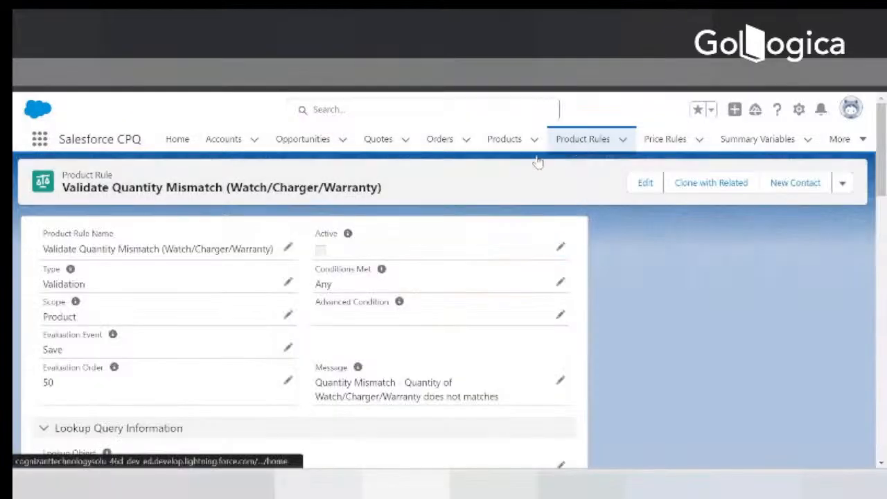
Open the product rule Validate Quantity, deactivate it and save the change.
{"action": "left_click", "coordinate": [574, 144]}
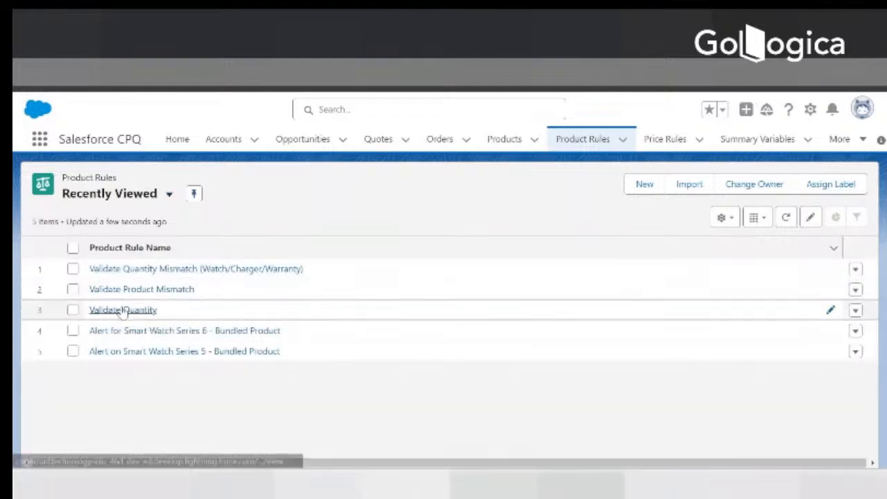
{"action": "left_click", "coordinate": [123, 310]}
{"action": "left_click", "coordinate": [560, 248]}
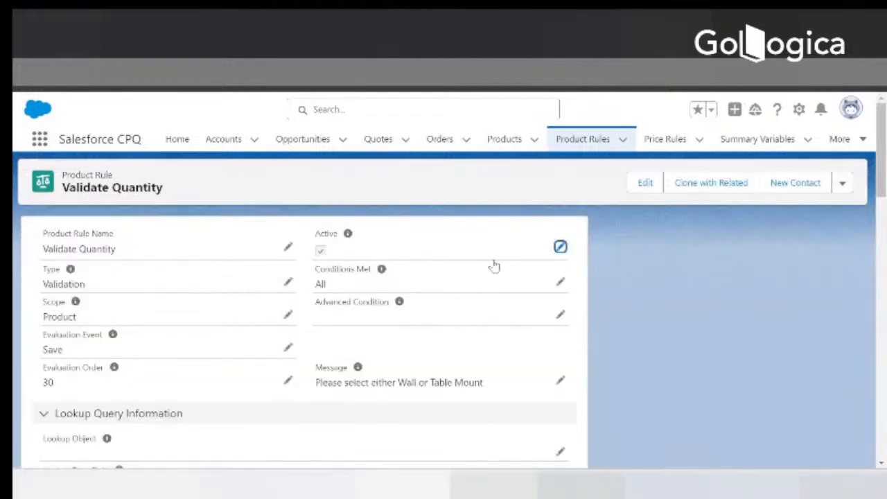
{"action": "left_click", "coordinate": [320, 276]}
{"action": "left_click", "coordinate": [330, 447]}
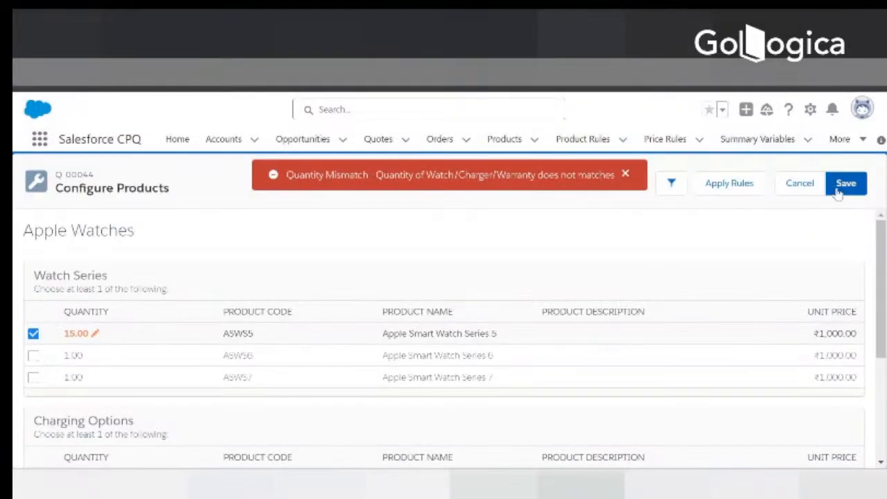
Save the bundle configuration, set the standalone Apple Smart Watch Series 5 quantity to 15 and recalculate the quote.
{"action": "left_click", "coordinate": [846, 182]}
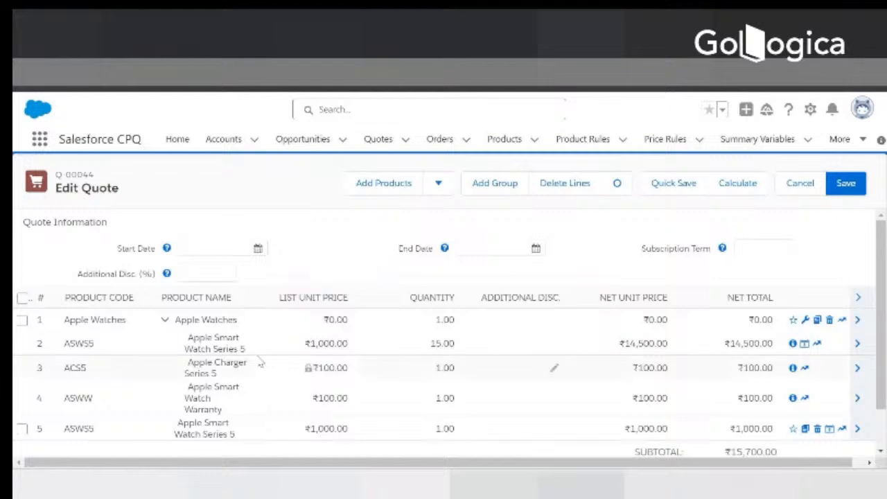
{"action": "left_click", "coordinate": [428, 430]}
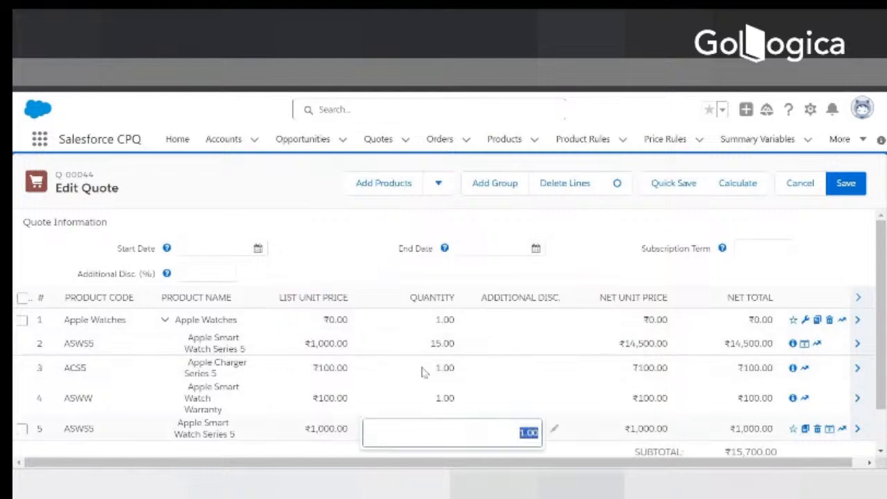
{"action": "type", "text": "15"}
{"action": "left_click", "coordinate": [482, 219]}
{"action": "left_click", "coordinate": [720, 184]}
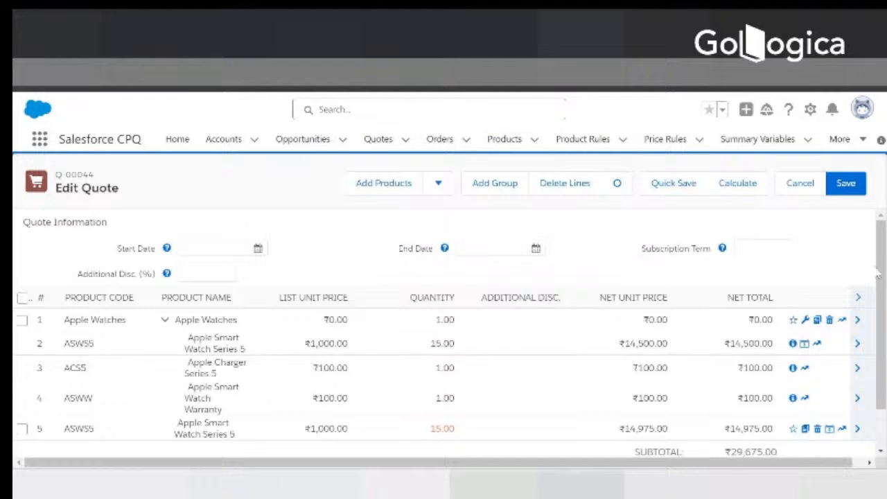
Compare the net unit prices of the standalone and the bundled Apple Smart Watch Series 5 lines.
{"action": "scroll", "coordinate": [443, 333], "scroll_direction": "down", "scroll_amount": 1}
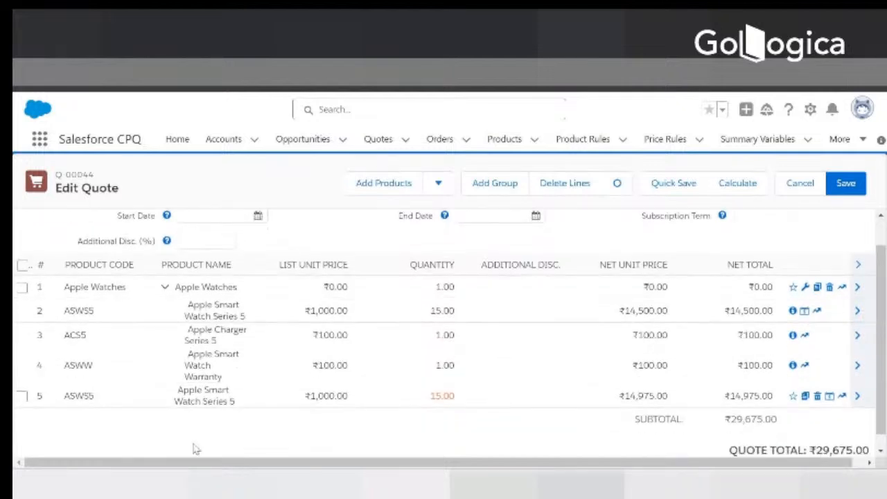
{"action": "left_click", "coordinate": [622, 396]}
{"action": "left_click_drag", "start_coordinate": [622, 396], "coordinate": [674, 397]}
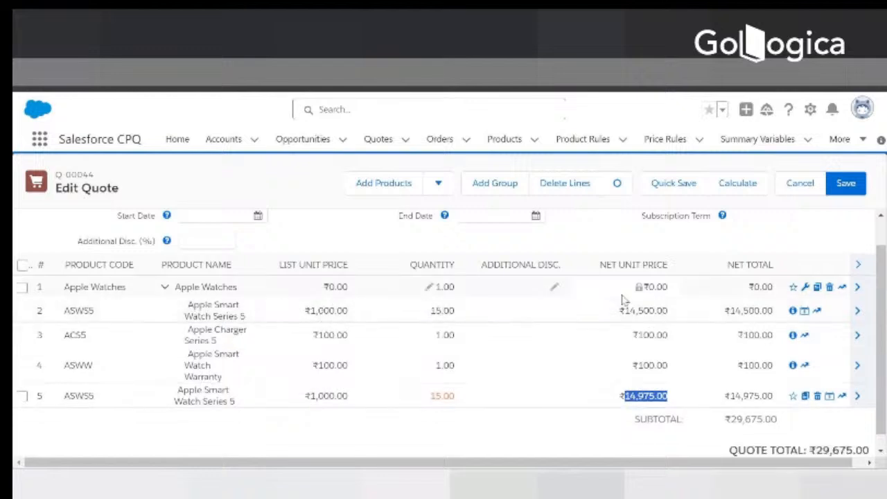
{"action": "left_click_drag", "start_coordinate": [624, 309], "coordinate": [673, 311]}
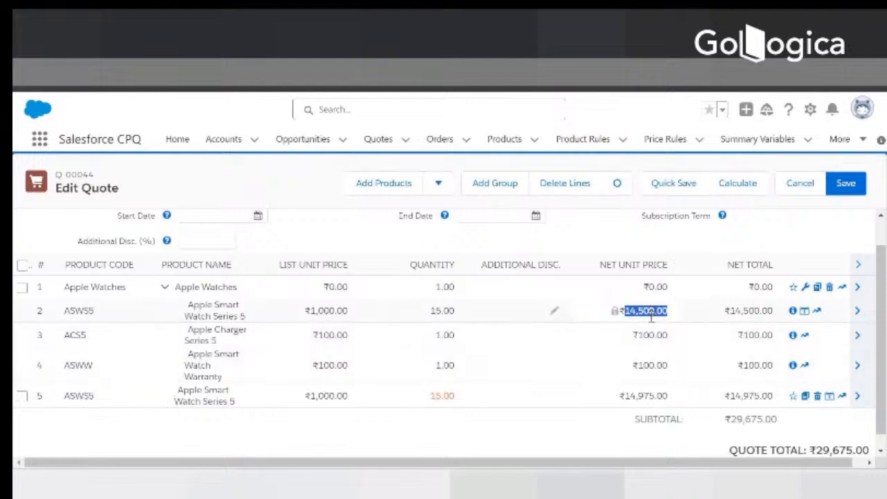
{"action": "left_click_drag", "start_coordinate": [627, 397], "coordinate": [615, 418]}
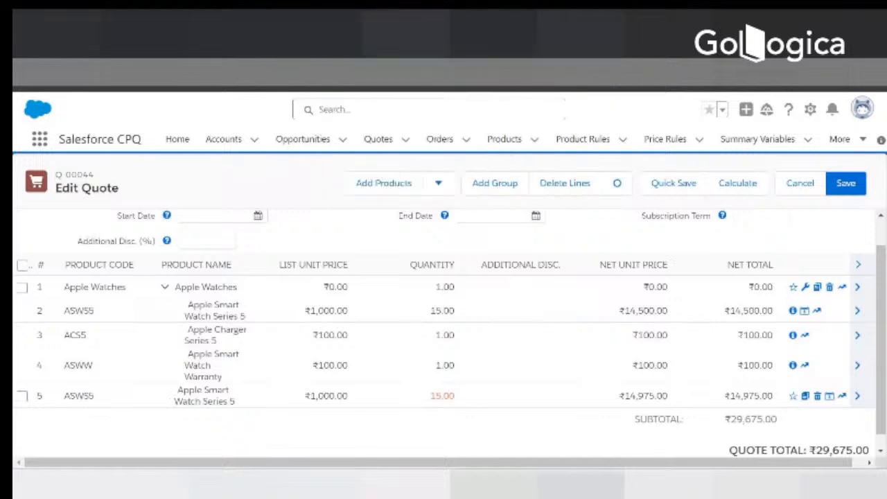
Open the Watch Series feature from the Apple Watches product's related records and examine its detail fields.
{"action": "left_click", "coordinate": [127, 289]}
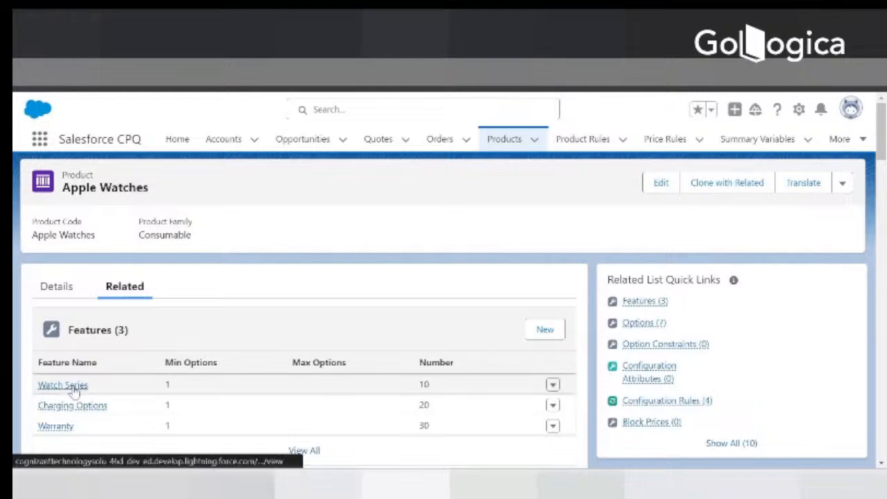
{"action": "right_click", "coordinate": [74, 390]}
{"action": "key", "text": "Escape"}
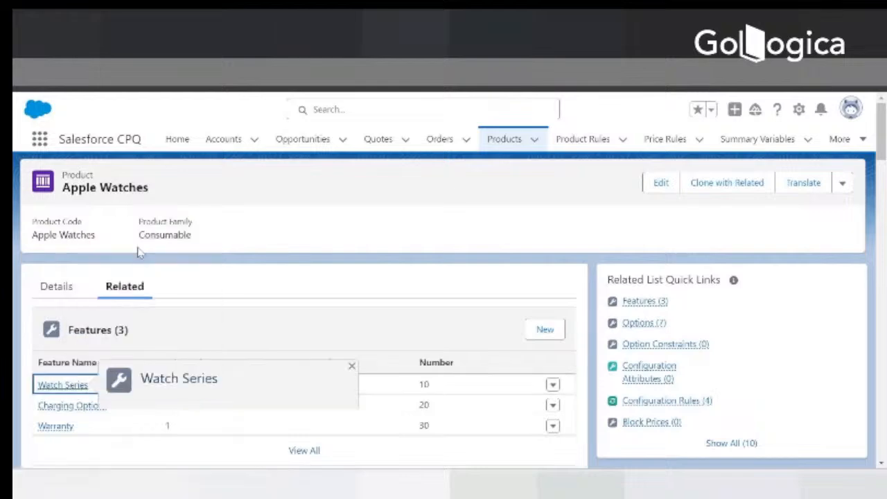
{"action": "key", "text": "ctrl+Tab"}
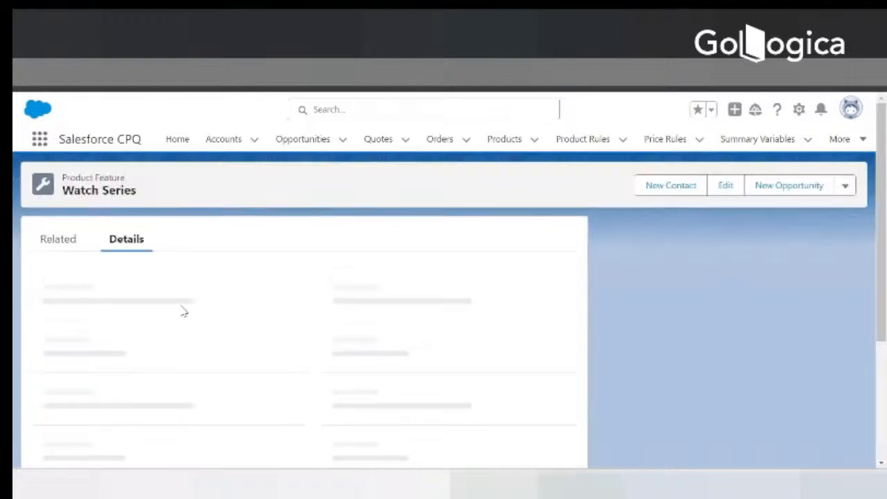
{"action": "scroll", "coordinate": [175, 298], "scroll_direction": "down", "scroll_amount": 2}
{"action": "left_click_drag", "start_coordinate": [43, 339], "coordinate": [109, 343]}
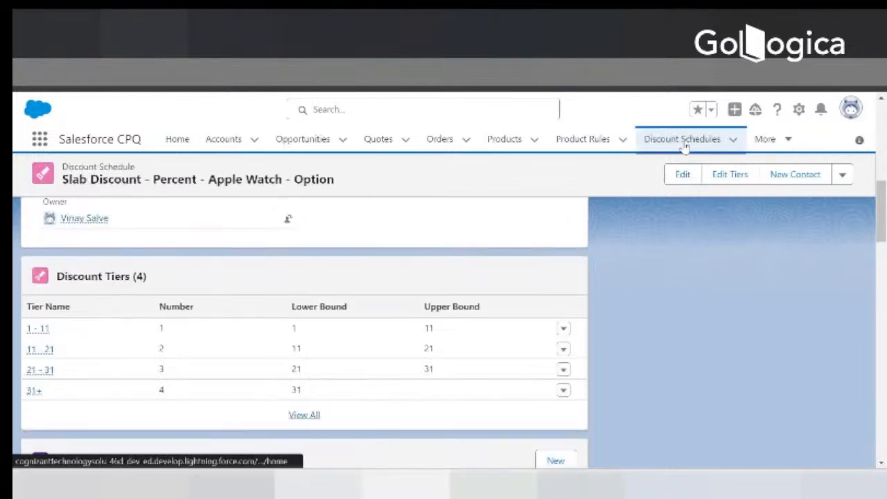
{"action": "left_click", "coordinate": [682, 141]}
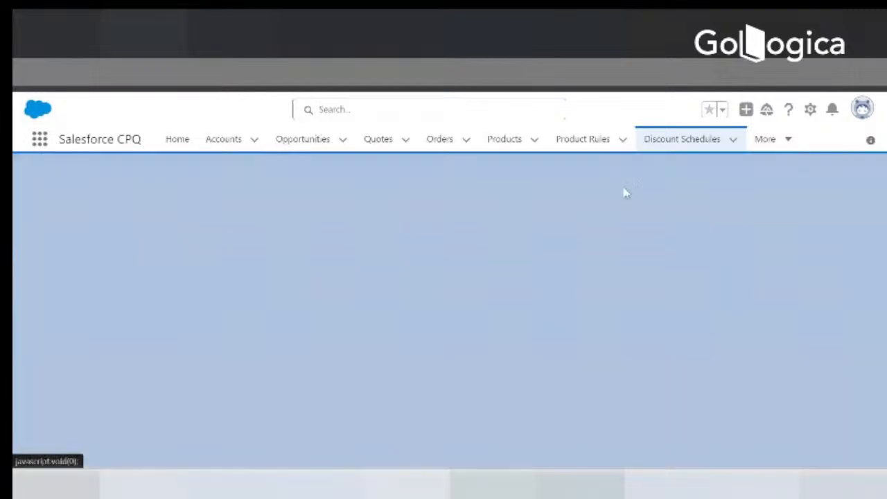
{"action": "left_click", "coordinate": [640, 186]}
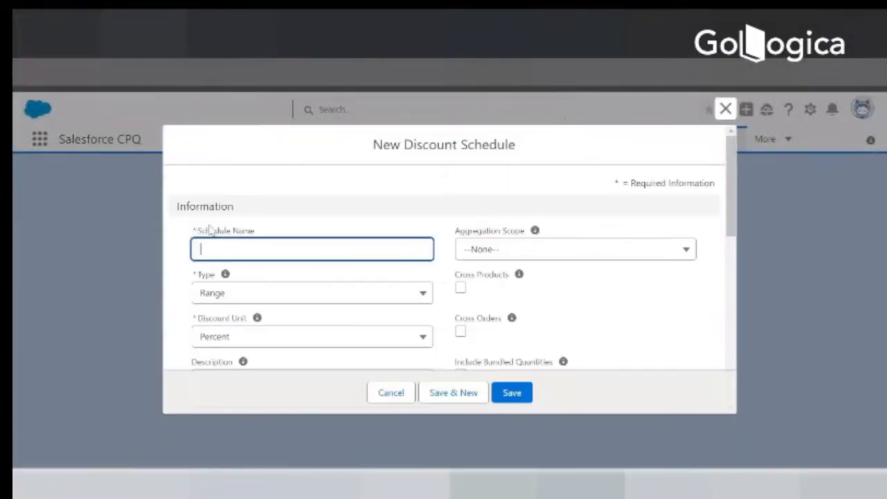
{"action": "type", "text": "Slab"}
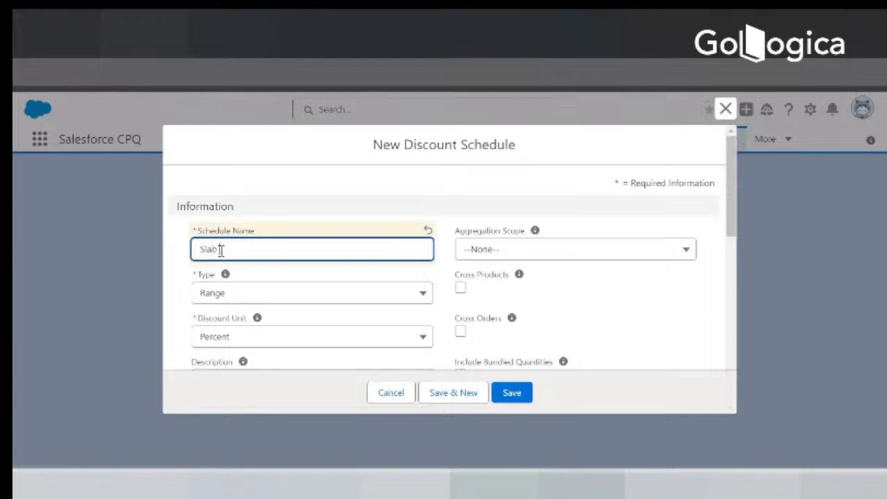
{"action": "type", "text": " Discount"}
{"action": "key", "text": "BackSpace"}
{"action": "key", "text": "BackSpace"}
{"action": "key", "text": "BackSpace"}
{"action": "key", "text": "BackSpace"}
{"action": "key", "text": "BackSpace"}
{"action": "key", "text": "BackSpace"}
{"action": "key", "text": "BackSpace"}
{"action": "key", "text": "BackSpace"}
{"action": "key", "text": "BackSpace"}
{"action": "key", "text": "BackSpace"}
{"action": "key", "text": "BackSpace"}
{"action": "key", "text": "BackSpace"}
{"action": "key", "text": "BackSpace"}
{"action": "left_click", "coordinate": [383, 393]}
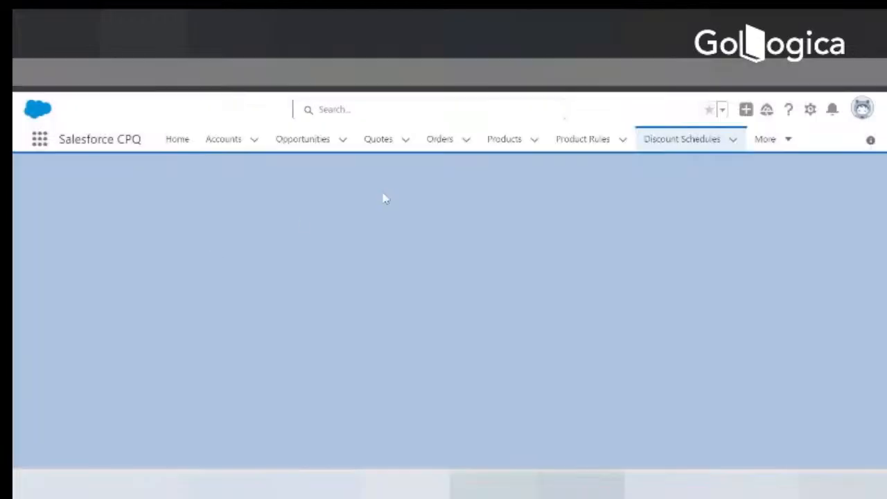
Start a new discount schedule named "Slab Discount - Percent - Apple Watch - Feature", reusing the name of the existing Option schedule.
{"action": "left_click", "coordinate": [662, 141]}
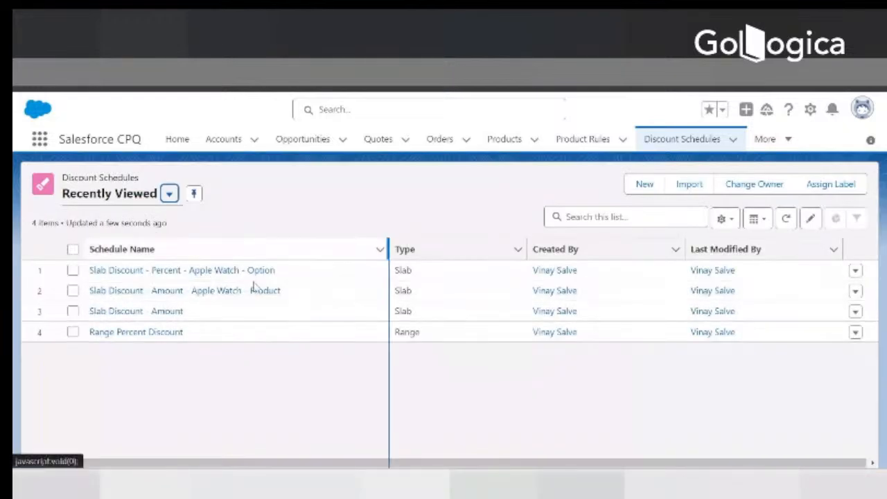
{"action": "left_click_drag", "start_coordinate": [279, 272], "coordinate": [90, 273]}
{"action": "key", "text": "ctrl+c"}
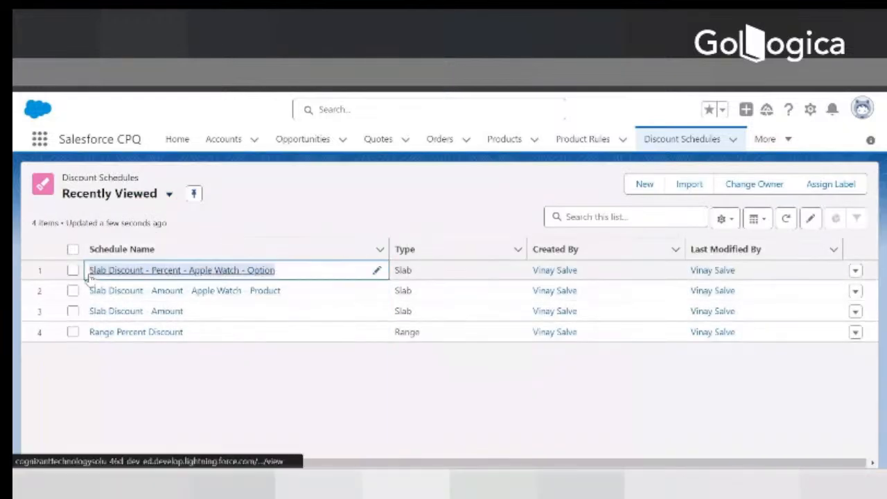
{"action": "left_click", "coordinate": [641, 184]}
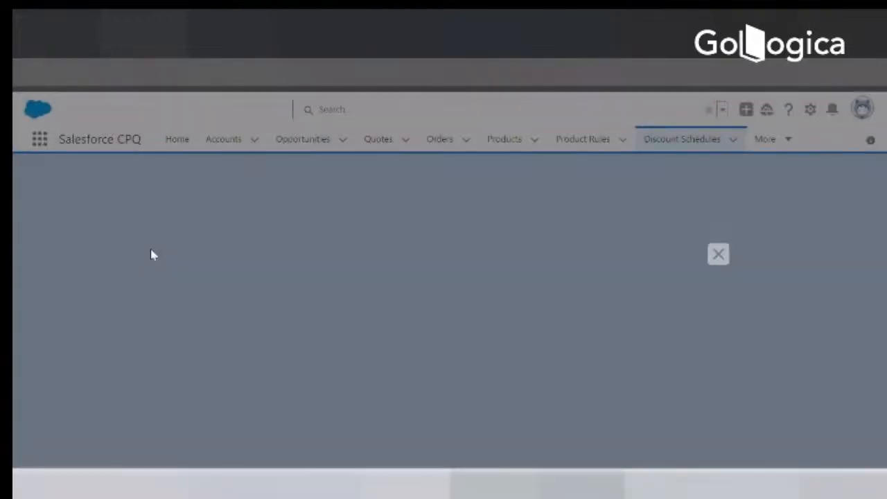
{"action": "key", "text": "ctrl+v"}
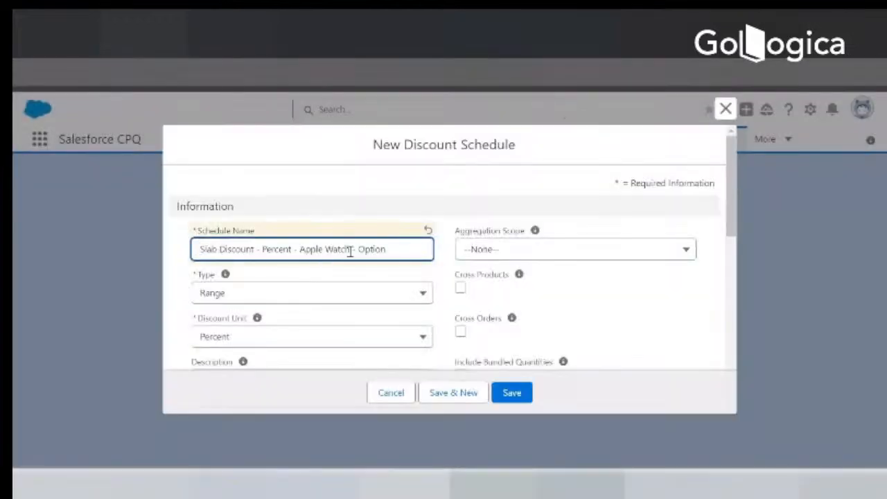
{"action": "left_click_drag", "start_coordinate": [359, 249], "coordinate": [423, 261]}
{"action": "type", "text": "Heature"}
Set the new schedule's aggregation scope to Quote, type to Slab and discount unit to Amount, and save it.
{"action": "left_click", "coordinate": [484, 254]}
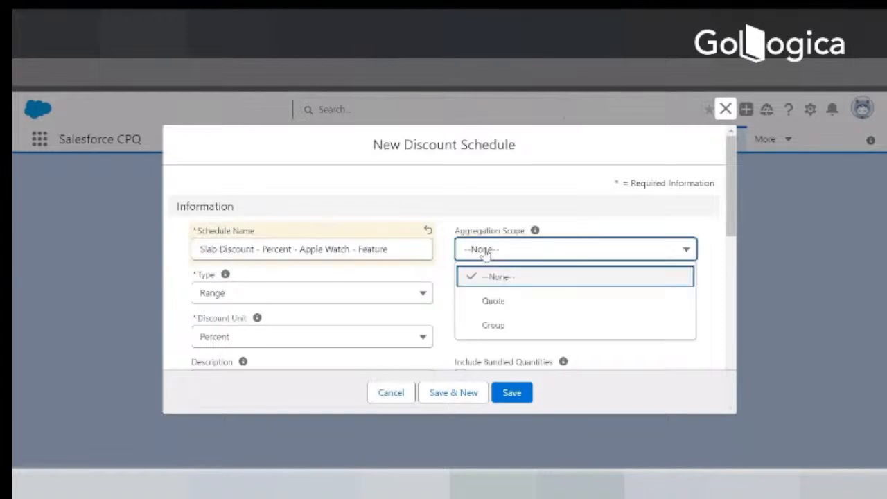
{"action": "left_click", "coordinate": [478, 300]}
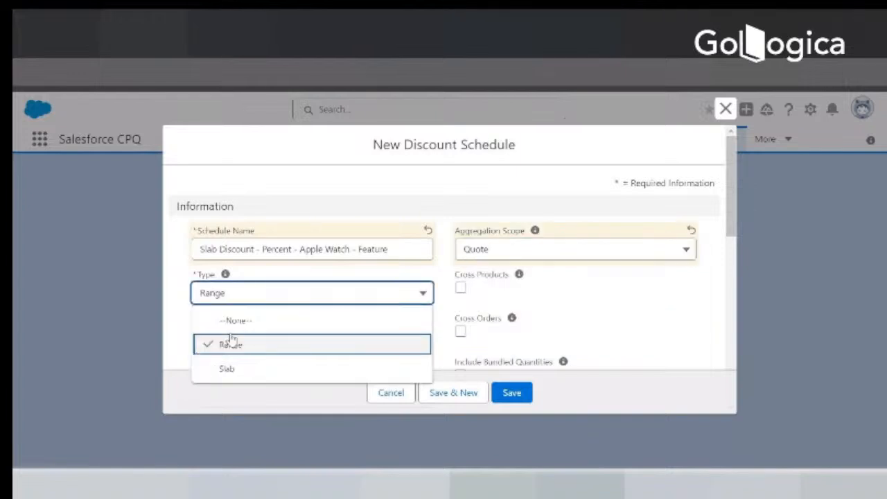
{"action": "left_click", "coordinate": [222, 367]}
{"action": "left_click", "coordinate": [254, 347]}
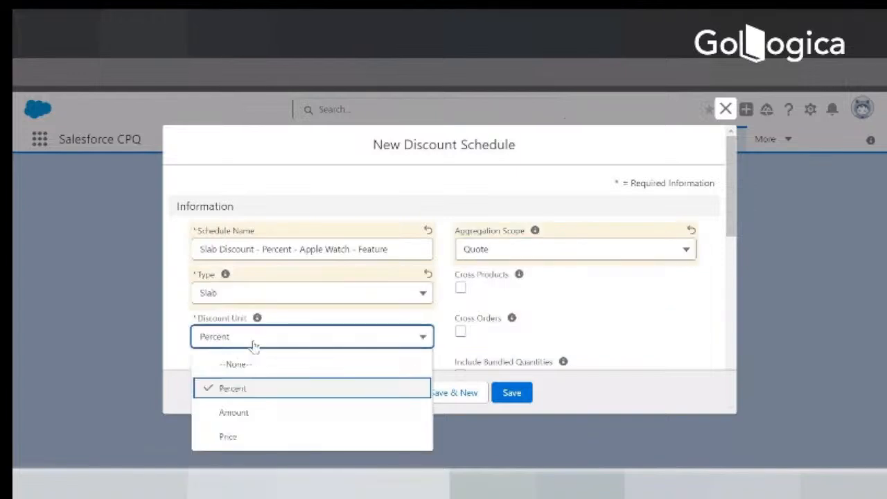
{"action": "left_click", "coordinate": [219, 410]}
{"action": "scroll", "coordinate": [232, 300], "scroll_direction": "down", "scroll_amount": 1}
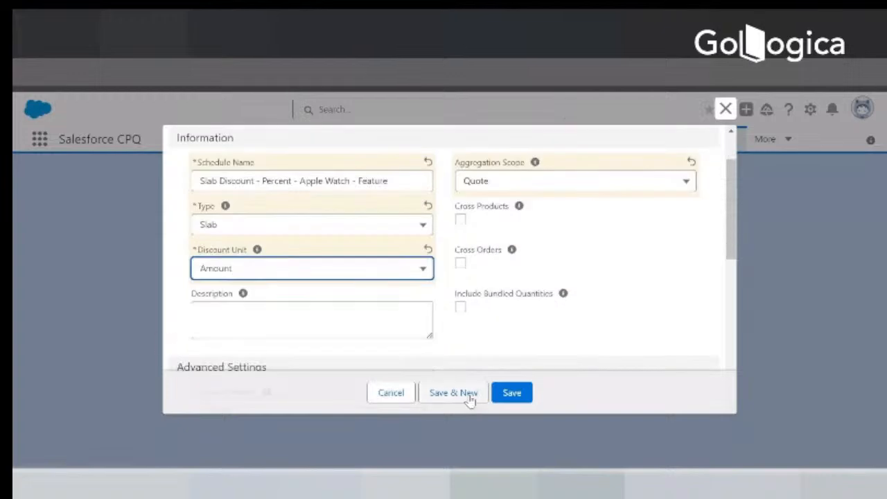
{"action": "left_click", "coordinate": [512, 393]}
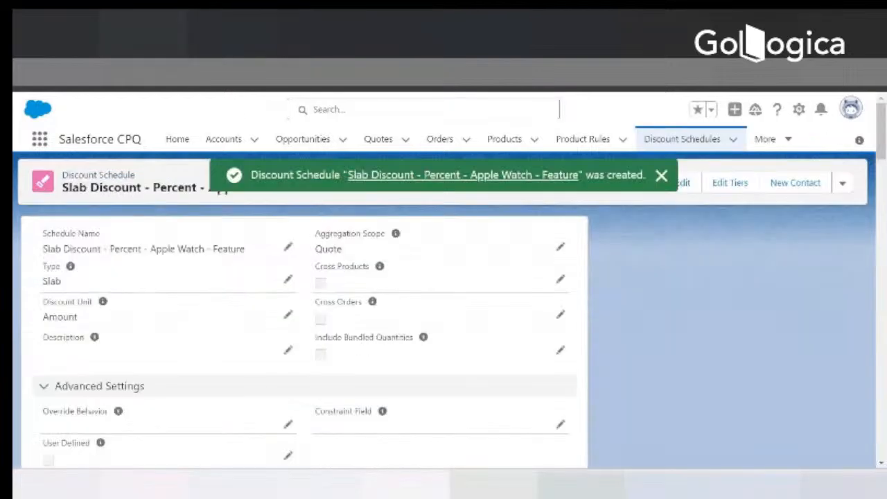
Open the schedule's tiers for editing and fill the first tier as "1 - 11" with lower bound 1, upper bound 11 and discount 100.
{"action": "scroll", "coordinate": [710, 173], "scroll_direction": "down", "scroll_amount": 3}
{"action": "left_click", "coordinate": [710, 173]}
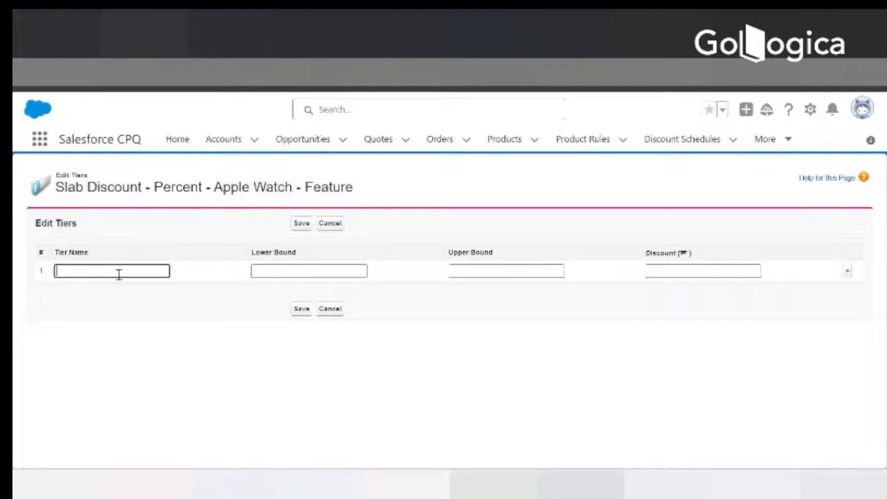
{"action": "type", "text": "1 - 11"}
{"action": "key", "text": "Tab"}
{"action": "type", "text": "1"}
{"action": "key", "text": "Tab"}
{"action": "type", "text": "11"}
{"action": "key", "text": "Tab"}
{"action": "type", "text": "100"}
{"action": "key", "text": "Tab"}
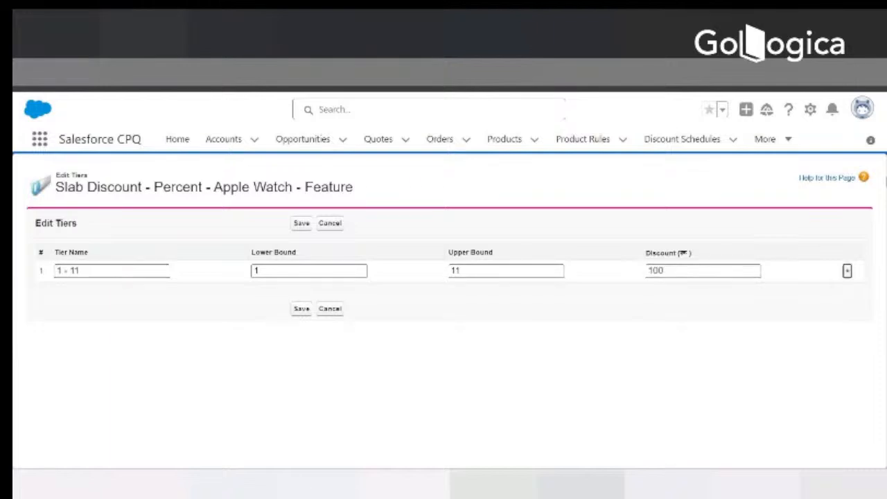
Add a second tier "11 - 21" with lower bound 11, upper bound 20 and discount 150.
{"action": "left_click", "coordinate": [848, 272]}
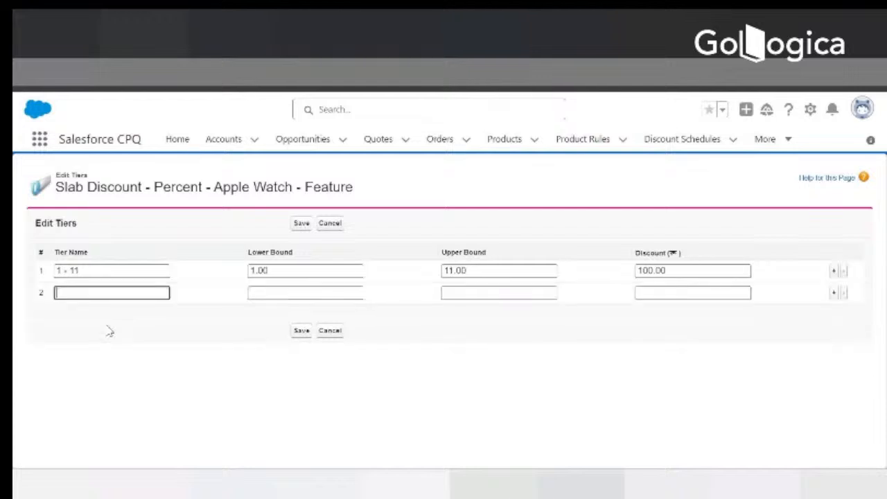
{"action": "type", "text": "11 - 11"}
{"action": "key", "text": "Tab"}
{"action": "type", "text": "11"}
{"action": "key", "text": "Tab"}
{"action": "type", "text": "20"}
{"action": "key", "text": "Tab"}
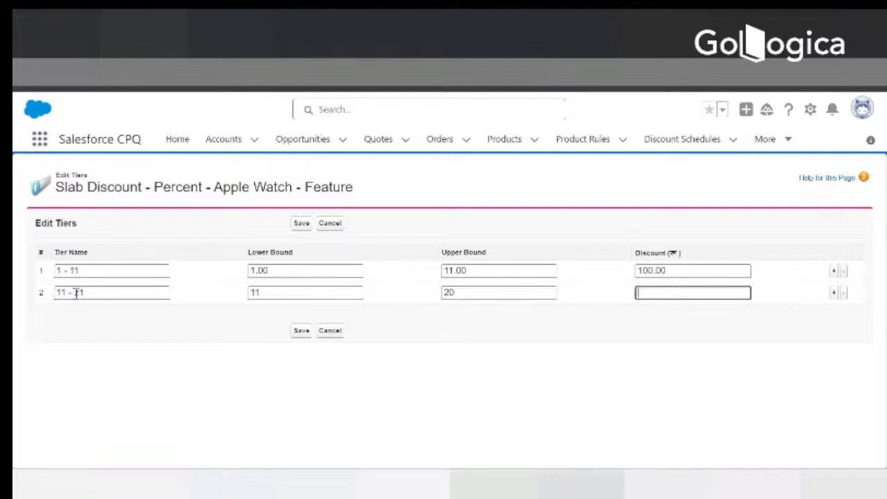
{"action": "type", "text": "150"}
{"action": "key", "text": "Tab"}
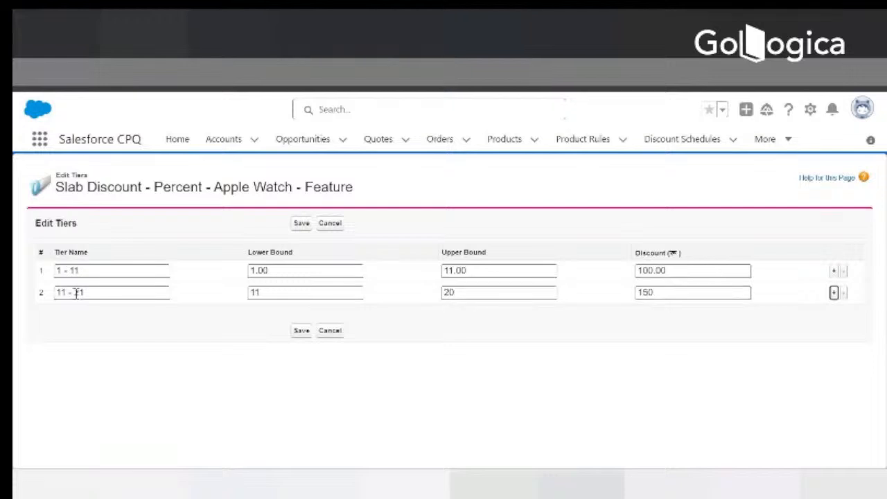
Add a third tier "21 - 31" with lower bound 21 and upper bound 30.
{"action": "key", "text": "Return"}
{"action": "type", "text": "21 - 31"}
{"action": "key", "text": "Tab"}
{"action": "type", "text": "21"}
{"action": "key", "text": "Tab"}
{"action": "type", "text": "30"}
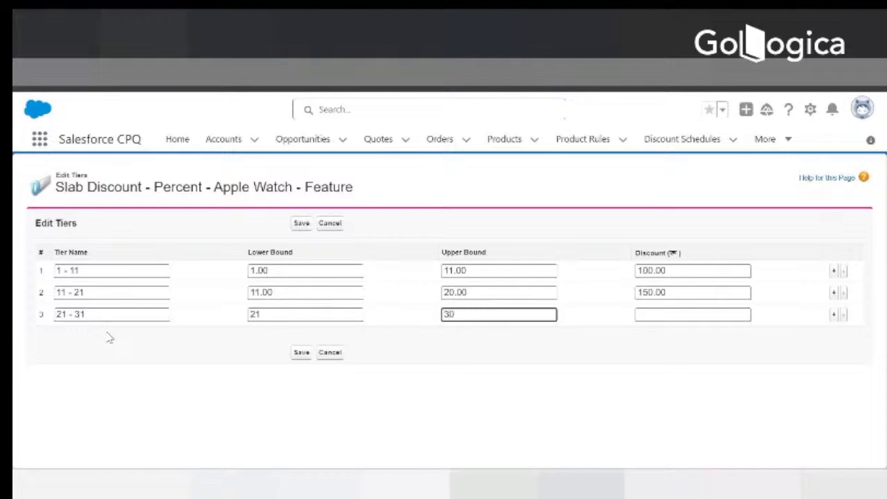
Set the upper bound of the second tier, "11 - 21", to 21.
{"action": "left_click", "coordinate": [471, 293]}
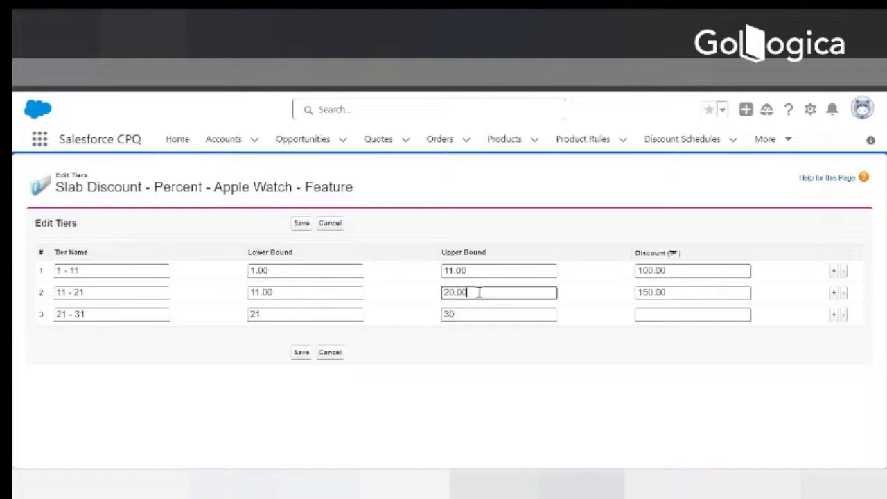
{"action": "key", "text": "BackSpace"}
{"action": "key", "text": "BackSpace"}
{"action": "key", "text": "BackSpace"}
{"action": "key", "text": "BackSpace"}
{"action": "type", "text": "1"}
Set the third tier's upper bound to 31 and its discount to 200.
{"action": "left_click", "coordinate": [476, 316]}
{"action": "double_click", "coordinate": [476, 317]}
{"action": "type", "text": "23"}
{"action": "key", "text": "BackSpace"}
{"action": "key", "text": "BackSpace"}
{"action": "type", "text": "31"}
{"action": "key", "text": "Tab"}
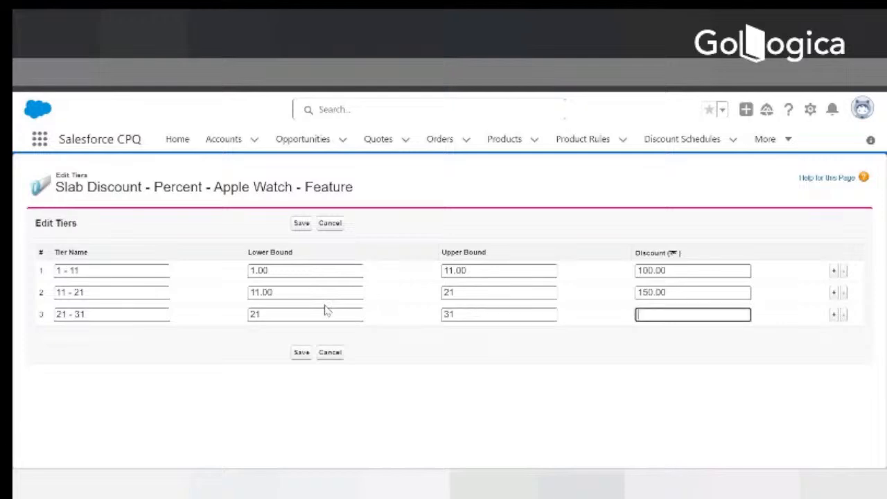
{"action": "type", "text": "200"}
{"action": "left_click", "coordinate": [500, 378]}
Add a fourth tier to the schedule and name it "31+".
{"action": "left_click", "coordinate": [833, 313]}
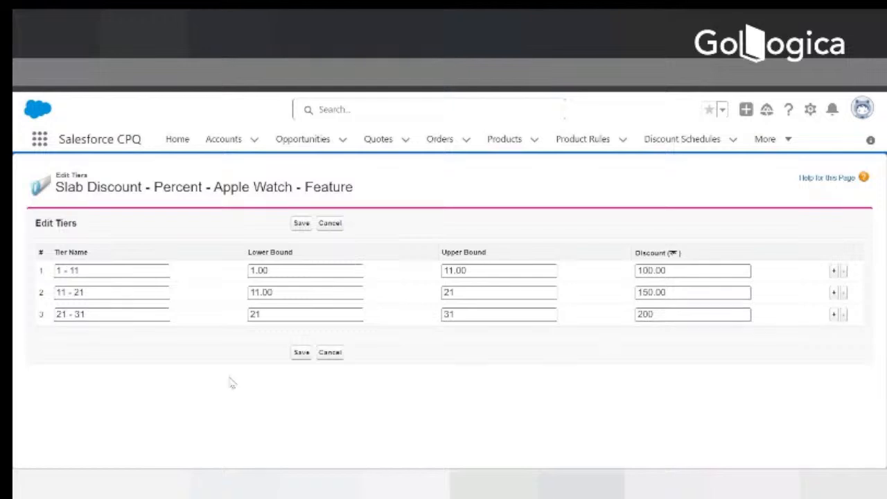
{"action": "left_click", "coordinate": [99, 337]}
{"action": "type", "text": "31"}
{"action": "key", "text": "Tab"}
{"action": "key", "text": "Tab"}
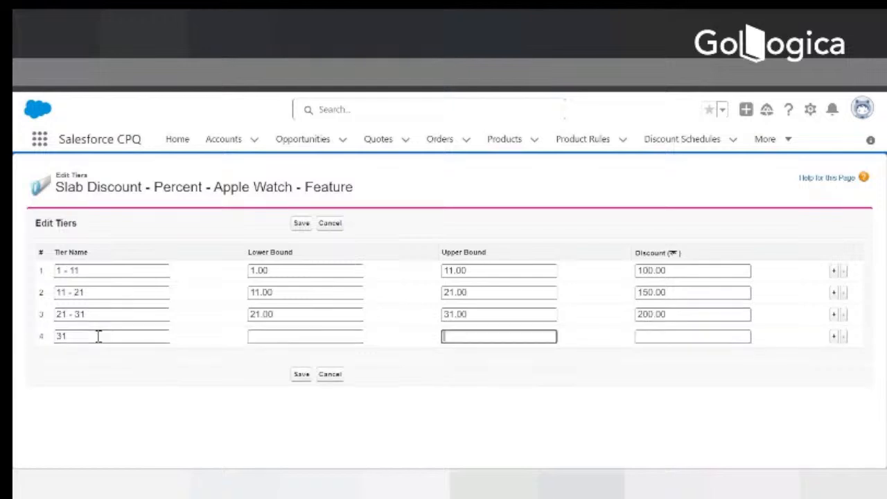
{"action": "key", "text": "shift+Tab"}
{"action": "key", "text": "shift+Tab"}
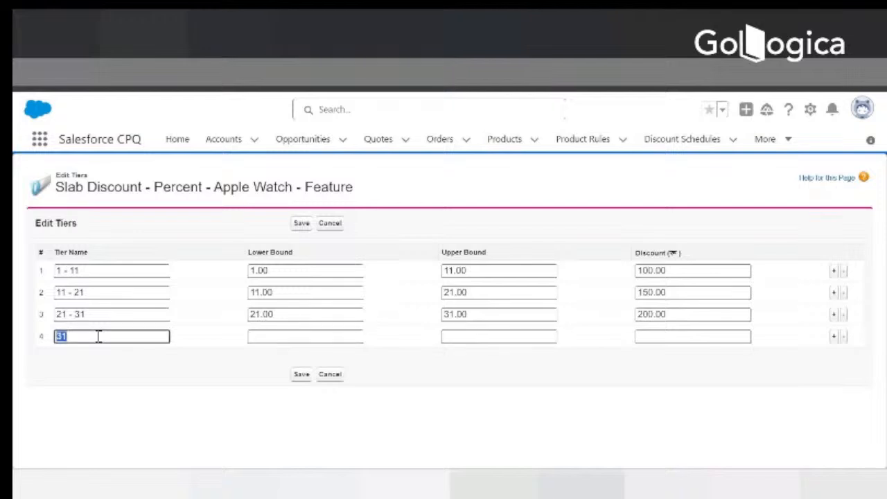
{"action": "left_click", "coordinate": [99, 336]}
{"action": "type", "text": "+"}
Give the "31+" tier lower bound 31, no upper bound and discount 250, and save the tiers.
{"action": "key", "text": "Tab"}
{"action": "type", "text": "31"}
{"action": "key", "text": "Tab"}
{"action": "key", "text": "Tab"}
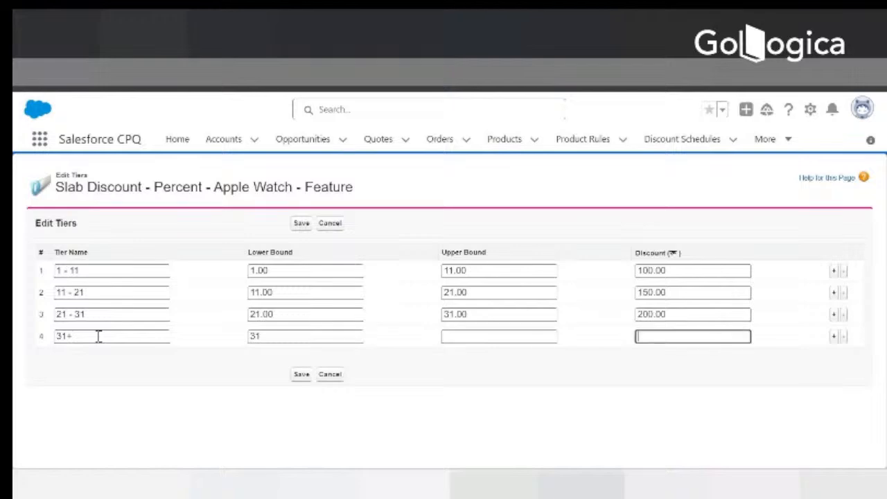
{"action": "type", "text": "250"}
{"action": "key", "text": "Tab"}
{"action": "left_click", "coordinate": [302, 374]}
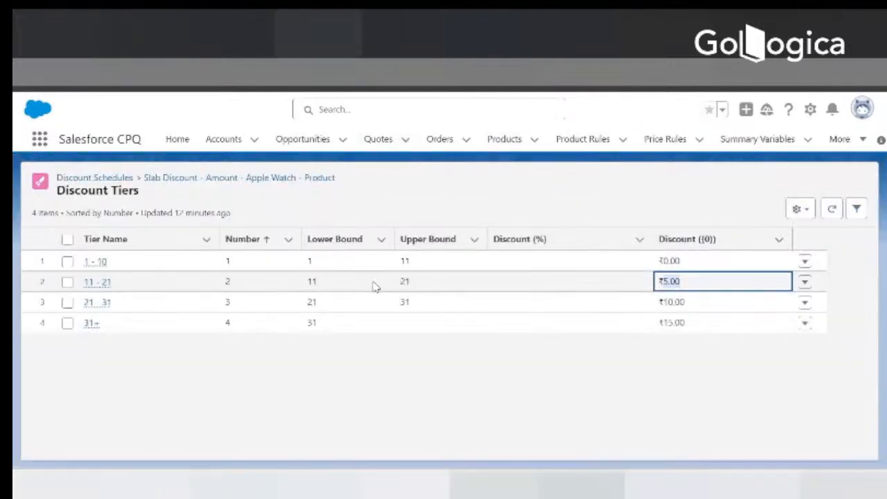
Check which fields the edit form offers for the "11 - 21" tier of the Product schedule, leaving without changes.
{"action": "left_click", "coordinate": [805, 284]}
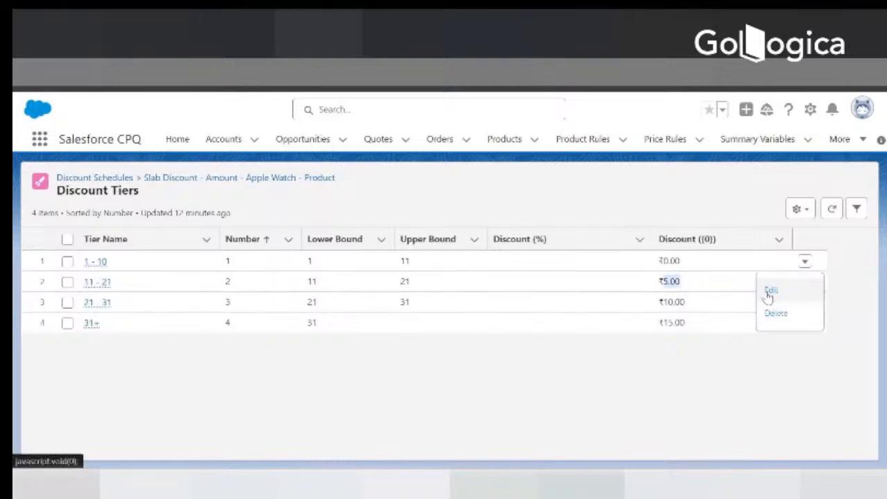
{"action": "left_click", "coordinate": [767, 292]}
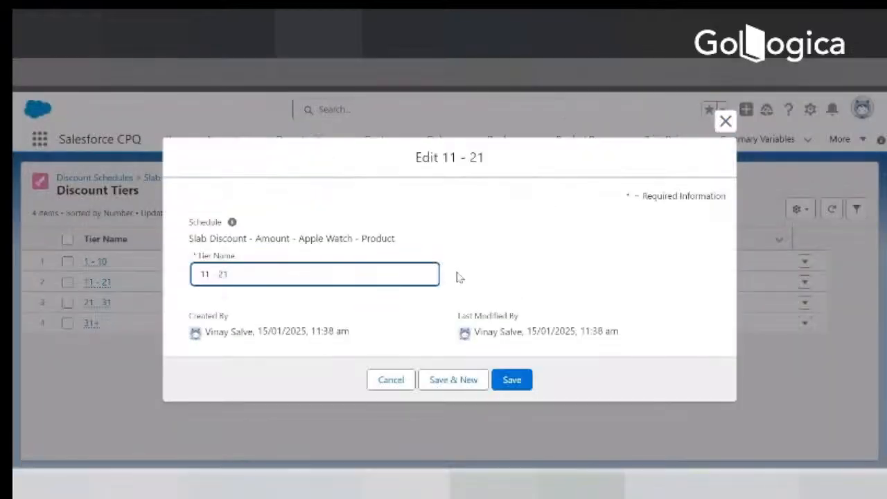
{"action": "left_click", "coordinate": [389, 380]}
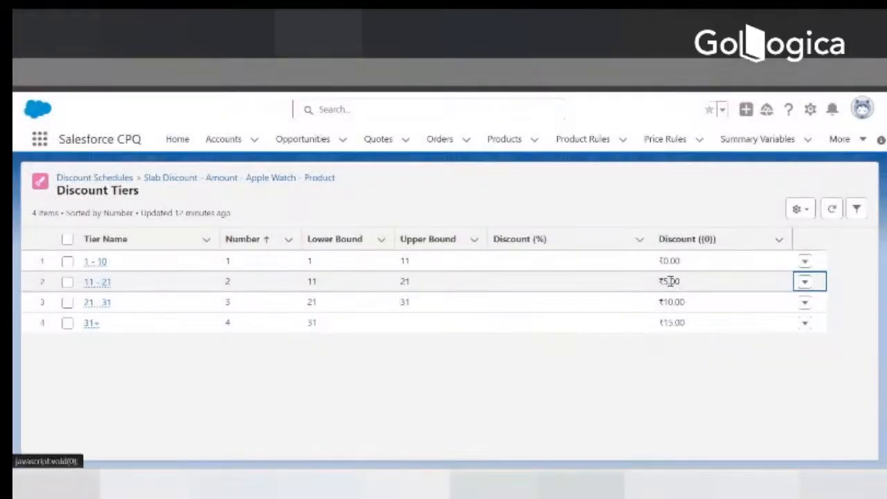
{"action": "left_click", "coordinate": [670, 280]}
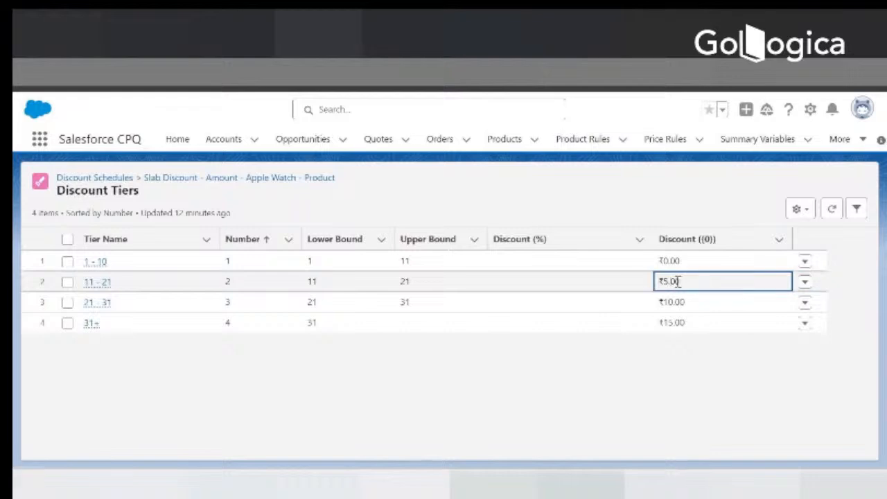
{"action": "left_click", "coordinate": [804, 260]}
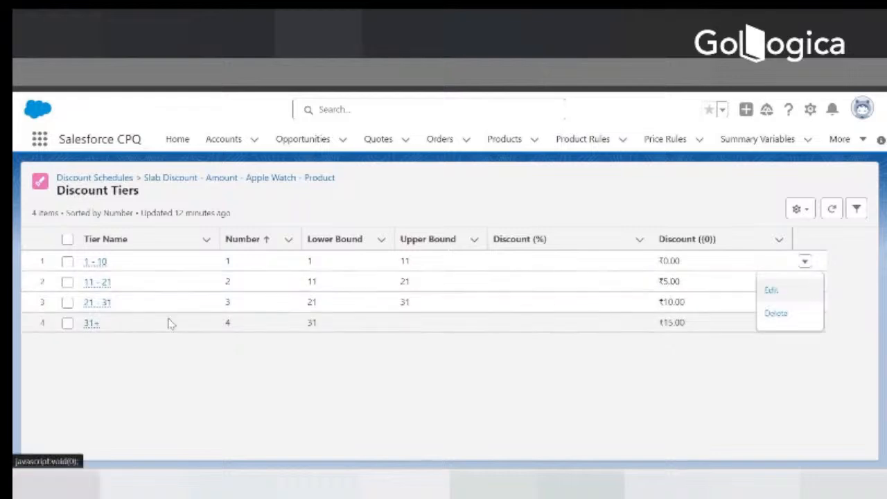
Open the "11 - 21" tier record and inspect its related lists, details and edit form without changing anything.
{"action": "left_click", "coordinate": [96, 283]}
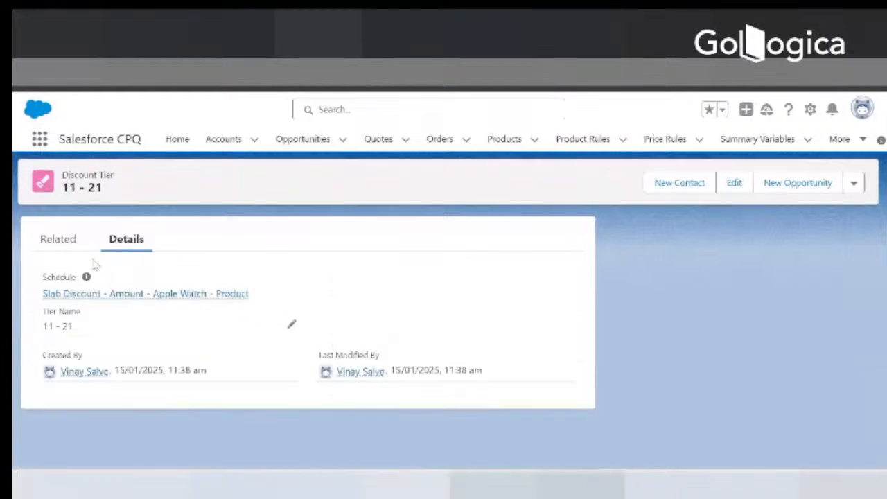
{"action": "left_click", "coordinate": [66, 243]}
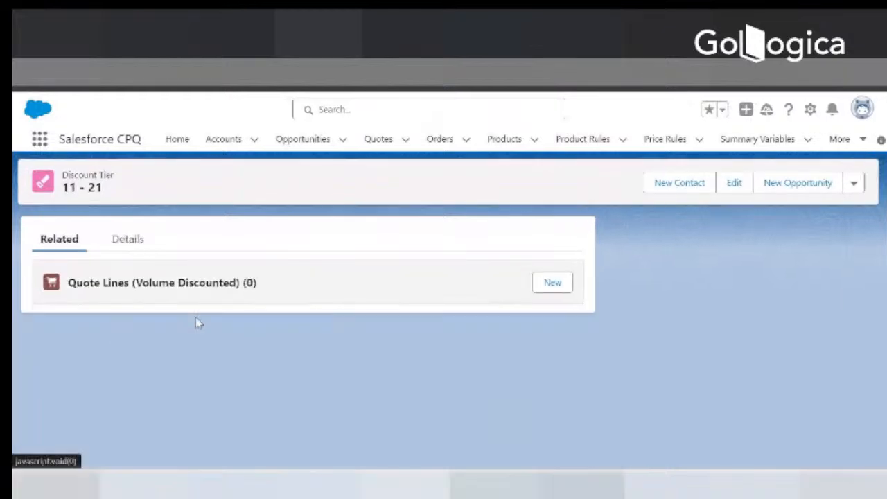
{"action": "left_click", "coordinate": [138, 242]}
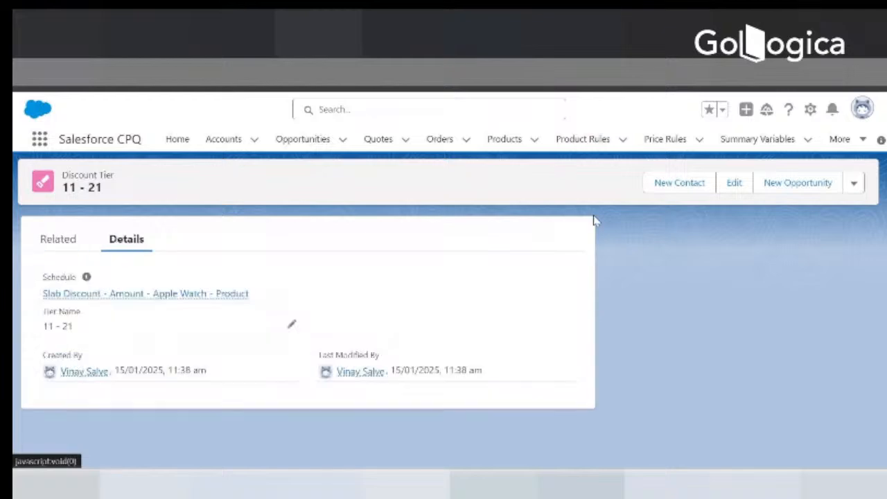
{"action": "left_click", "coordinate": [731, 183]}
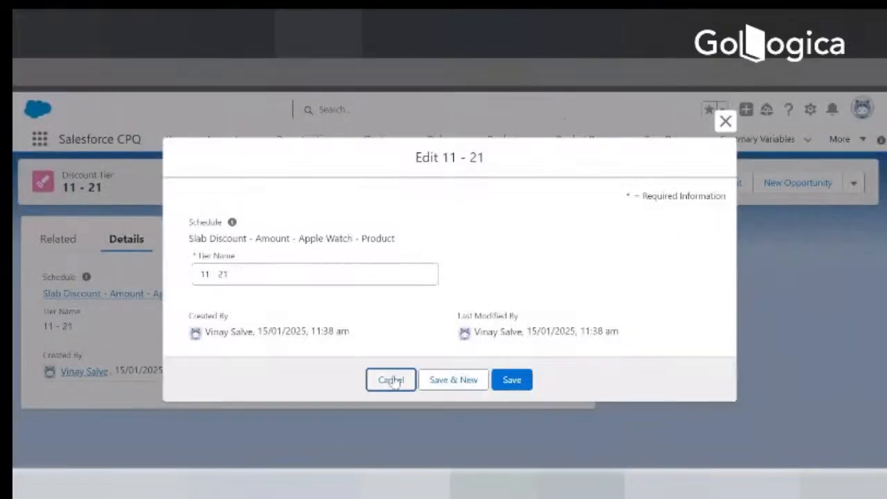
{"action": "left_click", "coordinate": [390, 377]}
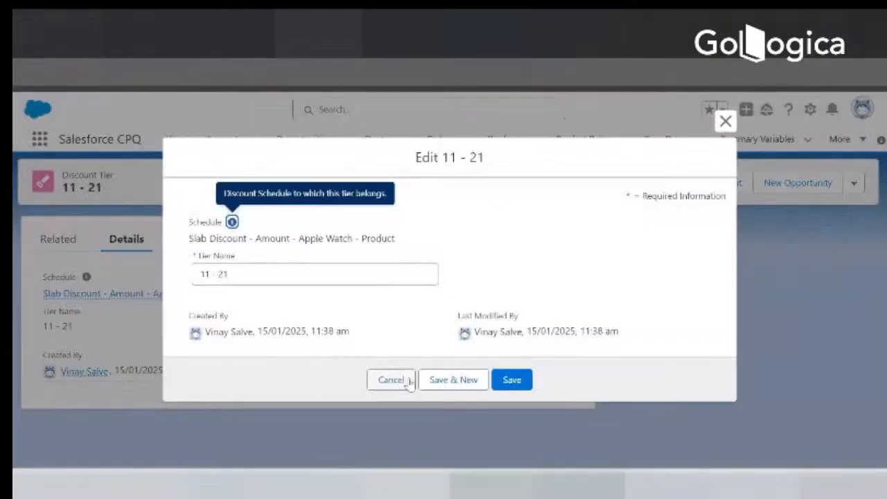
{"action": "left_click", "coordinate": [406, 381]}
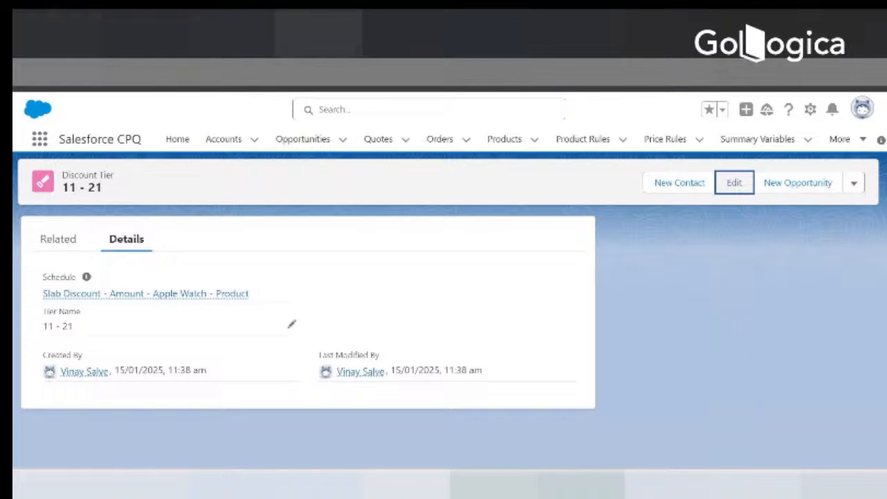
Leave the tier record and open the full tier list of "Slab Discount - Amount - Apple Watch - Product" from its schedule.
{"action": "key", "text": "alt+Left"}
{"action": "key", "text": "alt+Left"}
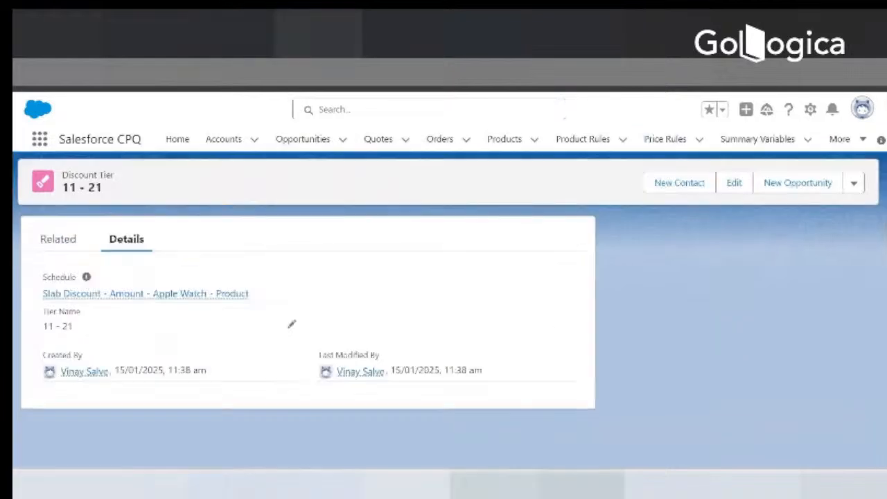
{"action": "key", "text": "alt+Left"}
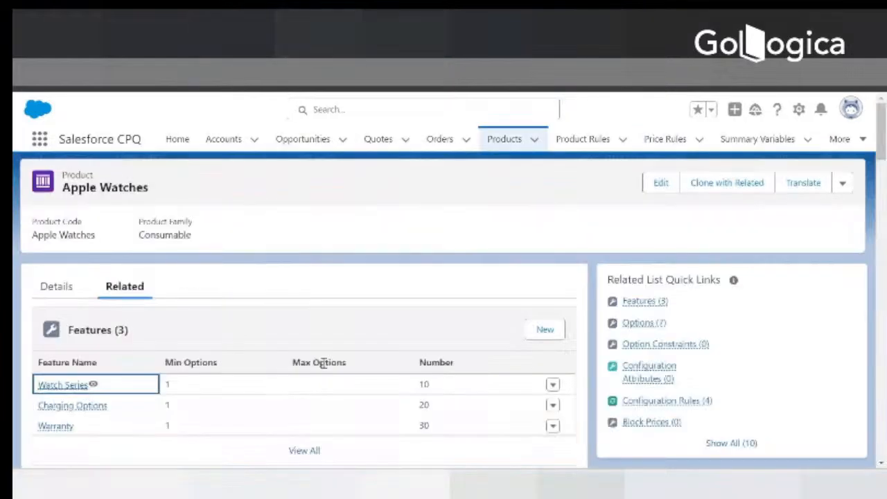
{"action": "left_click", "coordinate": [294, 35]}
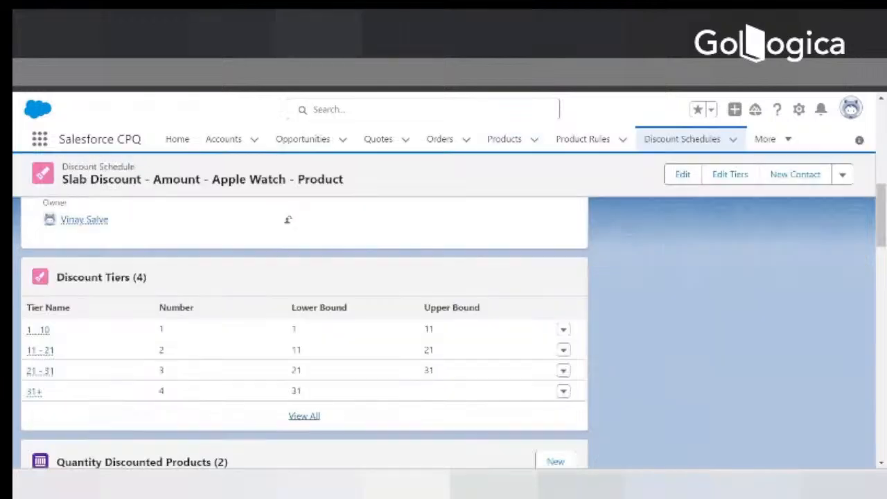
{"action": "right_click", "coordinate": [310, 423]}
{"action": "left_click", "coordinate": [339, 275]}
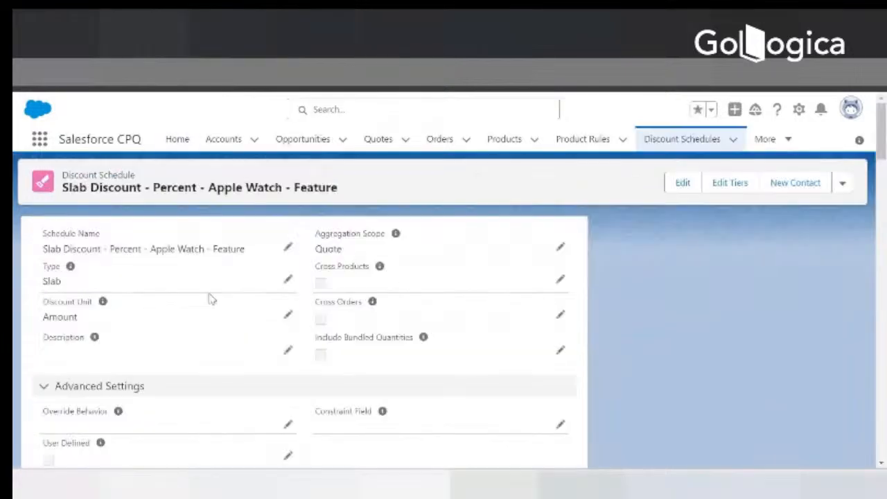
Open the full discount tier list of "Slab Discount - Percent - Apple Watch - Feature".
{"action": "scroll", "coordinate": [236, 395], "scroll_direction": "down", "scroll_amount": 10}
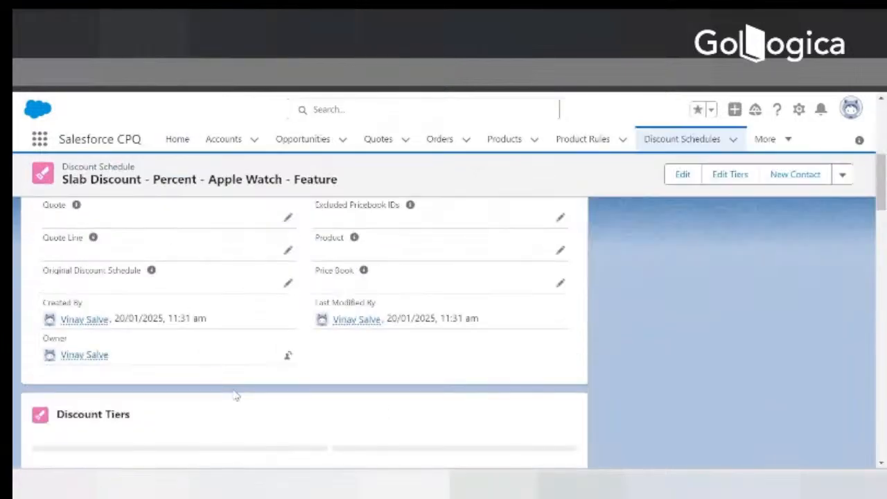
{"action": "scroll", "coordinate": [234, 405], "scroll_direction": "down", "scroll_amount": 2}
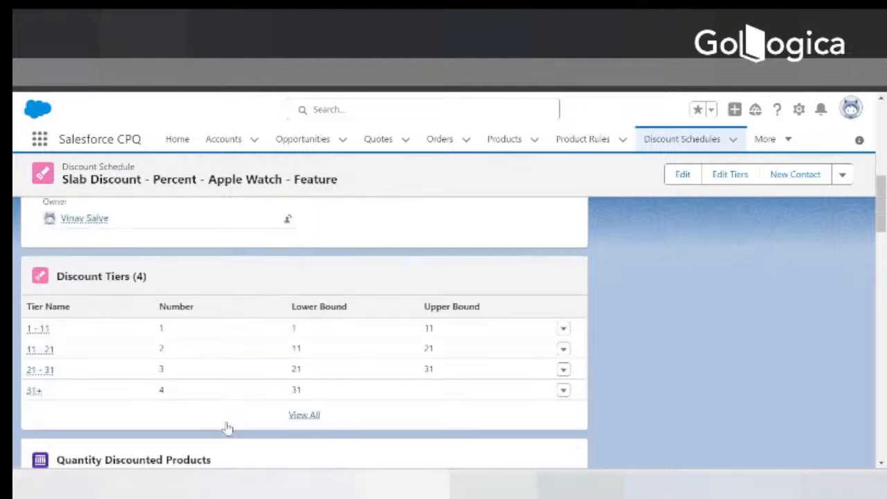
{"action": "right_click", "coordinate": [294, 424]}
{"action": "left_click", "coordinate": [339, 283]}
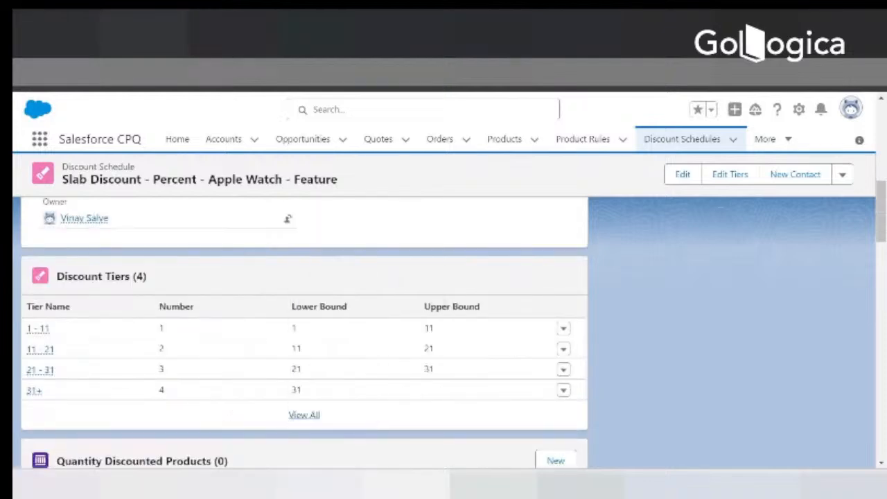
Assign the discount schedule "Slab Discount - Percent - Apple Watch - Feature" to the Watch Series feature and save it.
{"action": "left_click", "coordinate": [220, 35]}
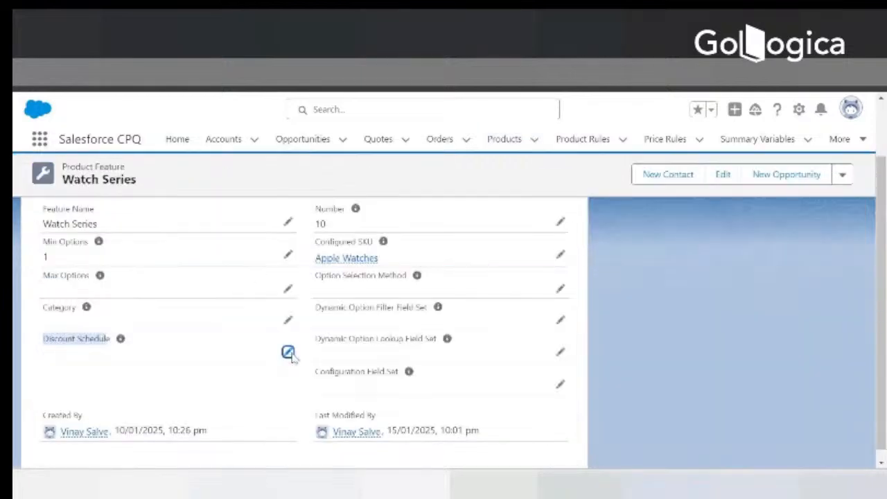
{"action": "left_click", "coordinate": [288, 353]}
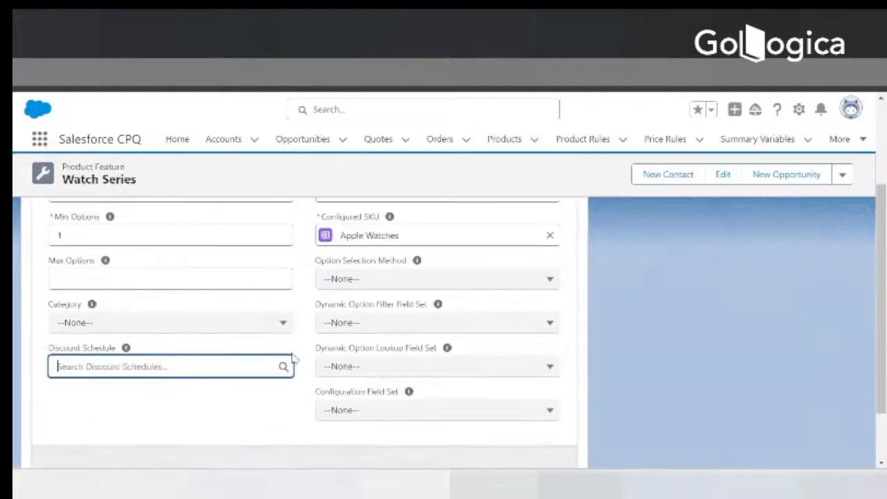
{"action": "left_click", "coordinate": [222, 367]}
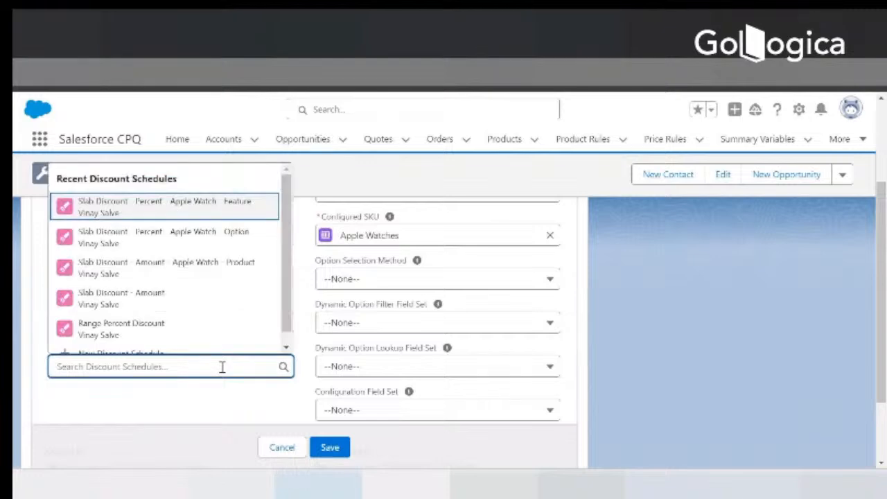
{"action": "left_click", "coordinate": [192, 216]}
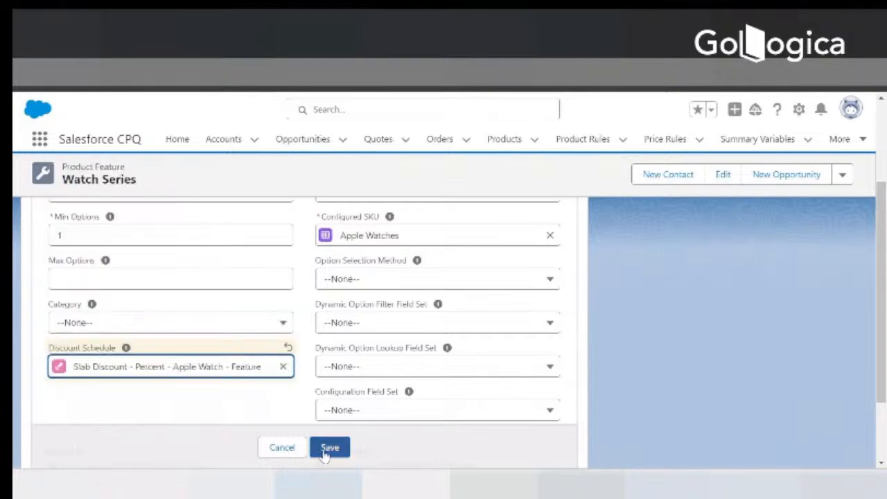
{"action": "left_click", "coordinate": [327, 448]}
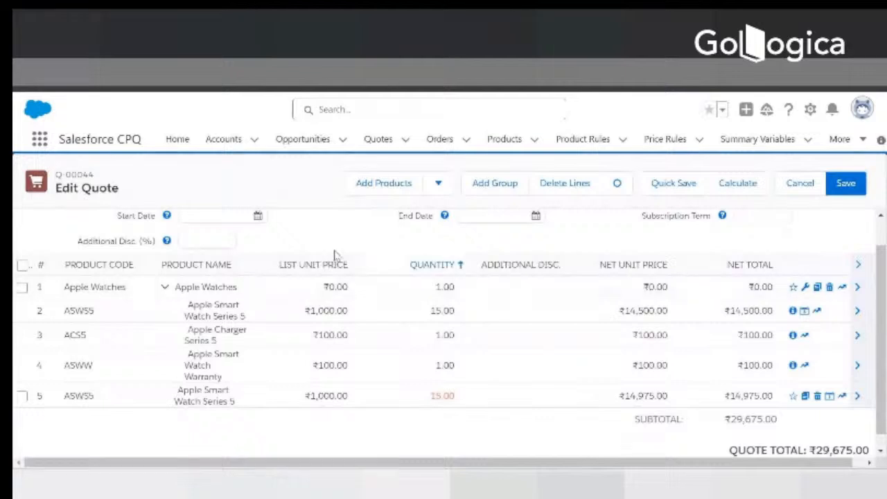
Start adding products to the open quote, search for "Apple Watches" and mark that product.
{"action": "left_click", "coordinate": [370, 186]}
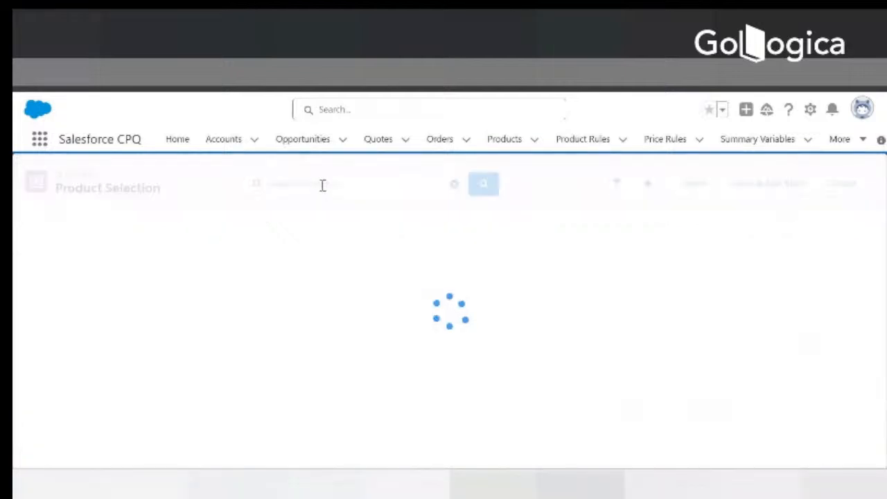
{"action": "left_click", "coordinate": [320, 184]}
{"action": "type", "text": "a"}
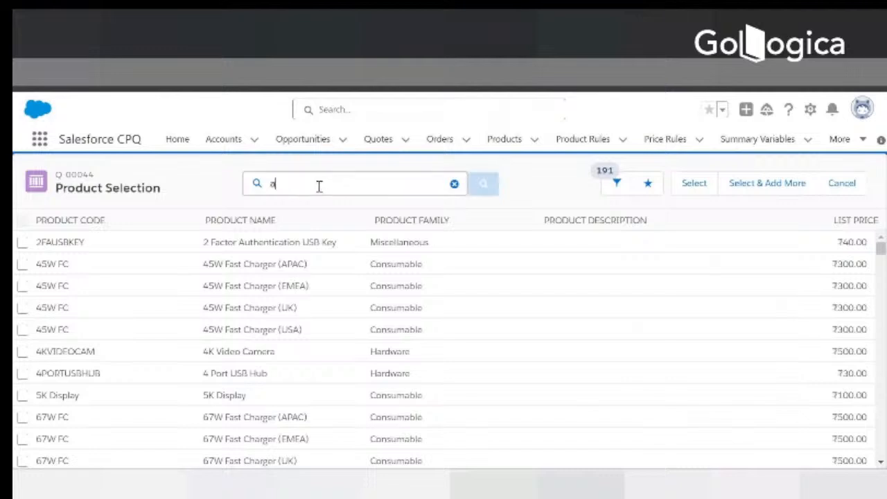
{"action": "type", "text": "pple watche"}
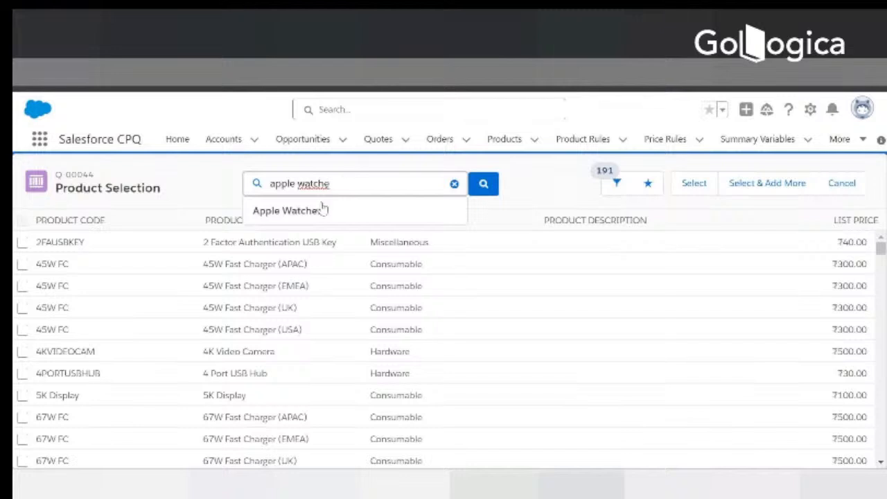
{"action": "left_click", "coordinate": [322, 209]}
{"action": "left_click", "coordinate": [22, 243]}
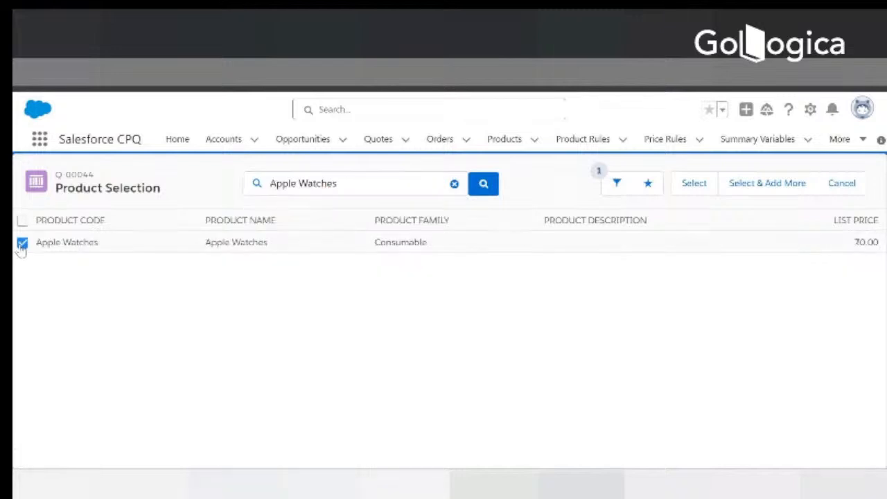
Configure the Apple Watches bundle with 15 Apple Smart Watch Series 5, Apple Charger Series 5 and the warranty, and save it.
{"action": "left_click", "coordinate": [694, 187]}
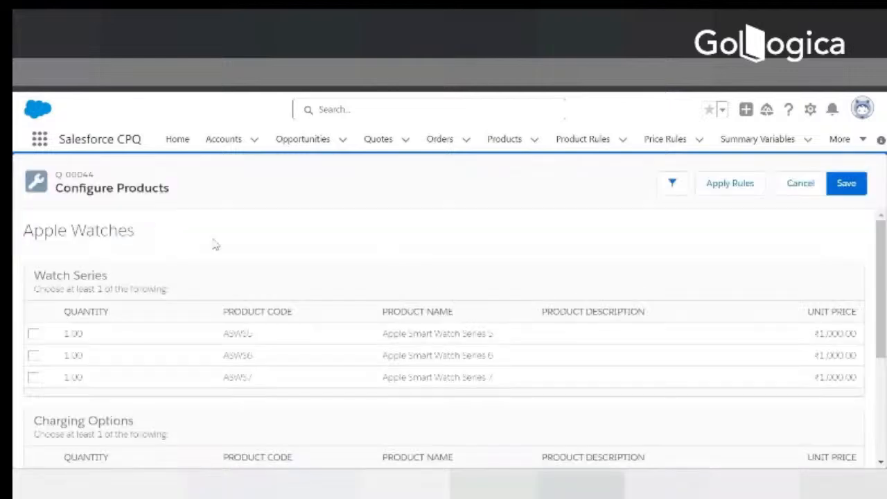
{"action": "scroll", "coordinate": [31, 291], "scroll_direction": "down", "scroll_amount": 1}
{"action": "left_click", "coordinate": [32, 265]}
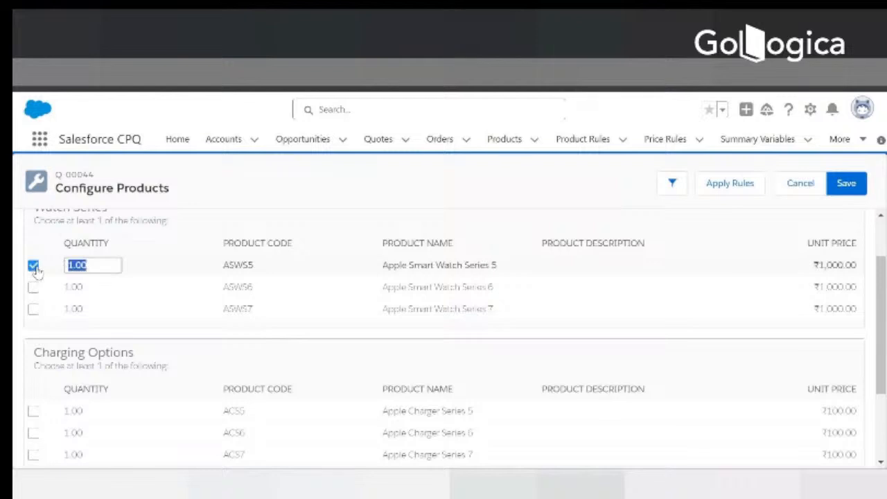
{"action": "type", "text": "15"}
{"action": "left_click", "coordinate": [32, 411]}
{"action": "scroll", "coordinate": [32, 433], "scroll_direction": "down", "scroll_amount": 2}
{"action": "left_click", "coordinate": [33, 438]}
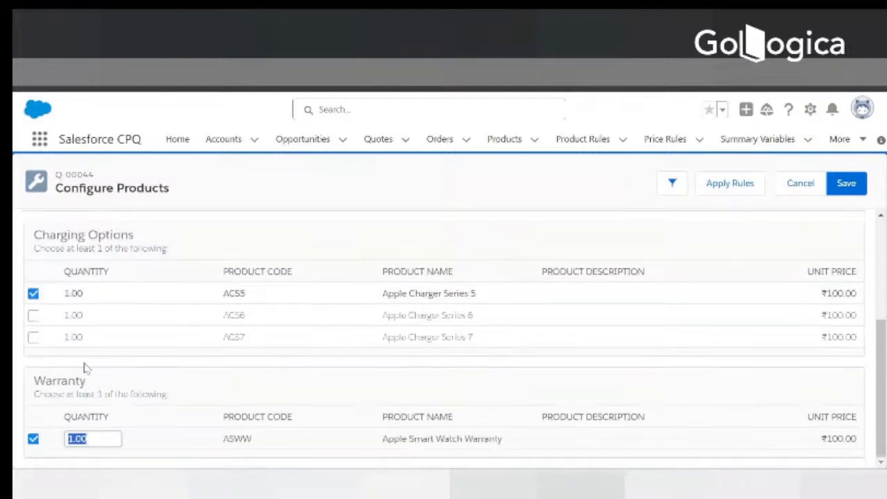
{"action": "left_click", "coordinate": [846, 183]}
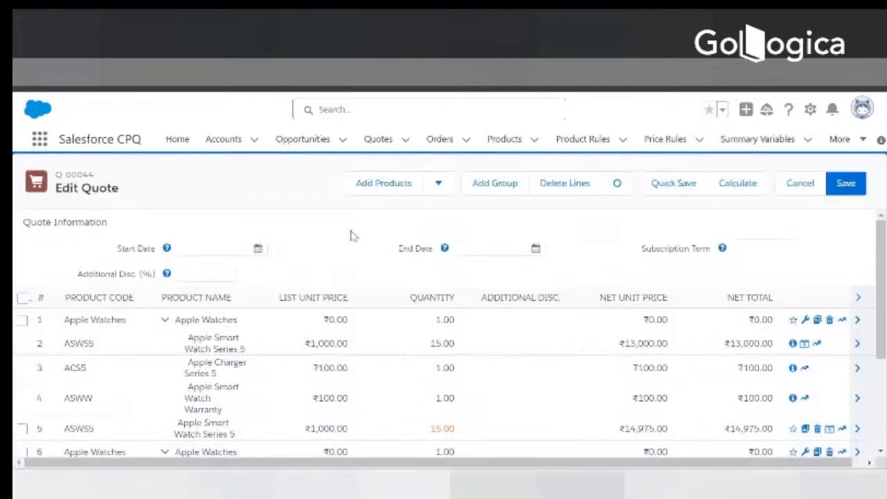
Examine the discount schedule tiers applied to Apple Smart Watch Series 5 in the quote's last Apple Watches bundle.
{"action": "scroll", "coordinate": [325, 284], "scroll_direction": "down", "scroll_amount": 5}
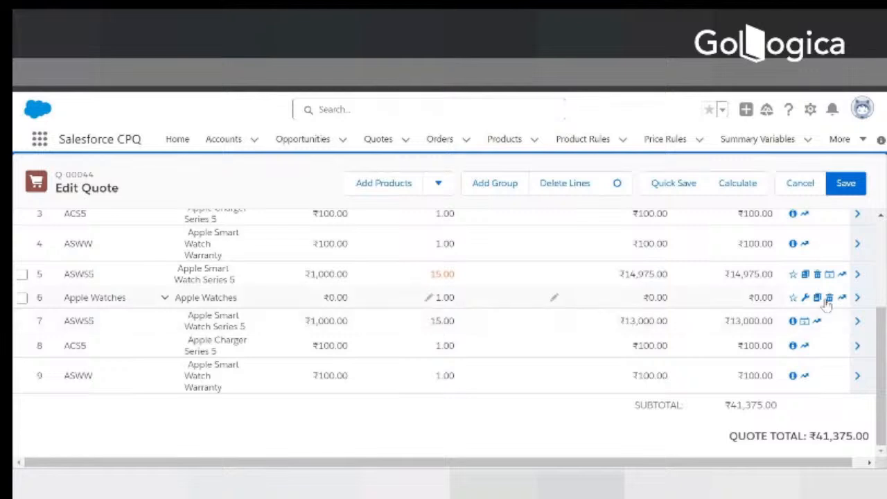
{"action": "left_click_drag", "start_coordinate": [884, 334], "coordinate": [885, 331]}
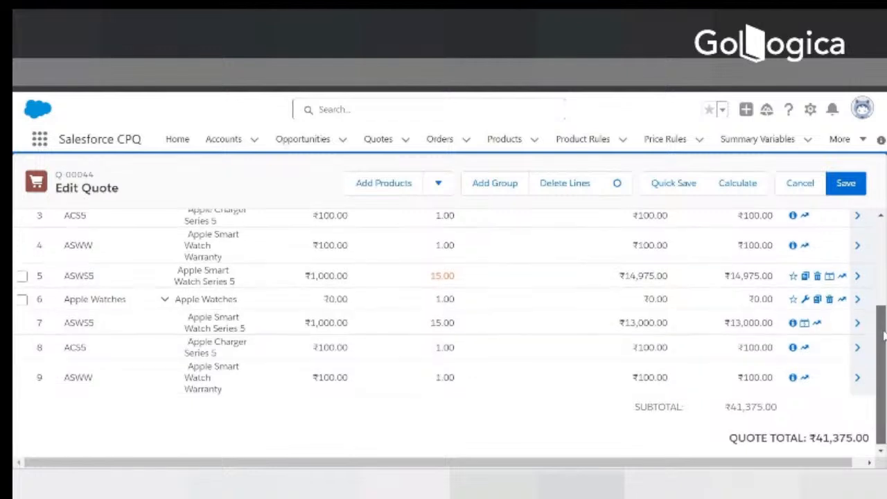
{"action": "left_click", "coordinate": [805, 324]}
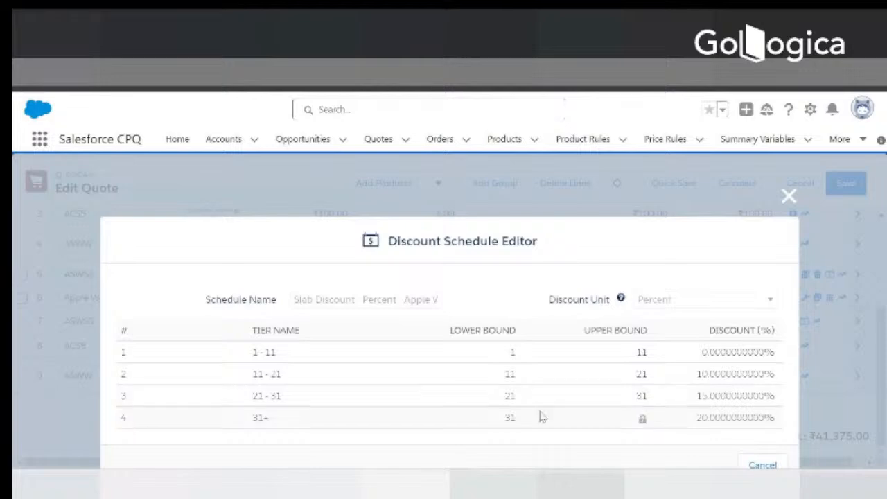
{"action": "left_click", "coordinate": [789, 199]}
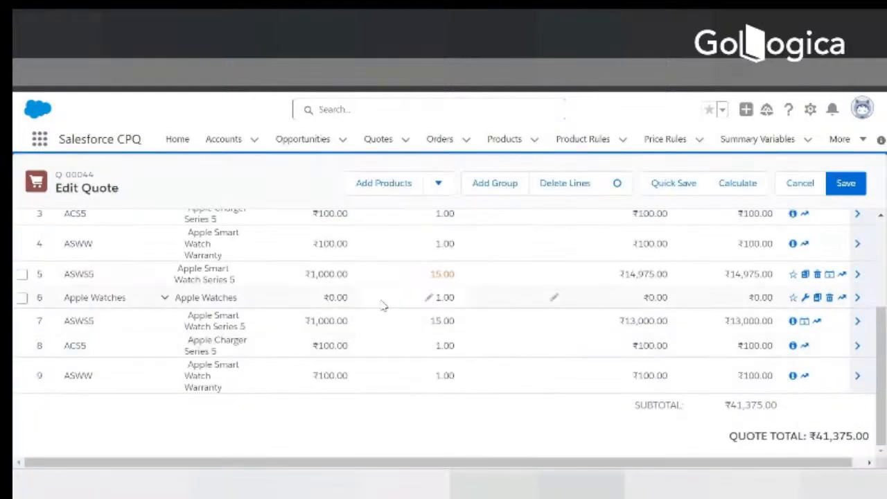
{"action": "scroll", "coordinate": [380, 304], "scroll_direction": "up", "scroll_amount": 3}
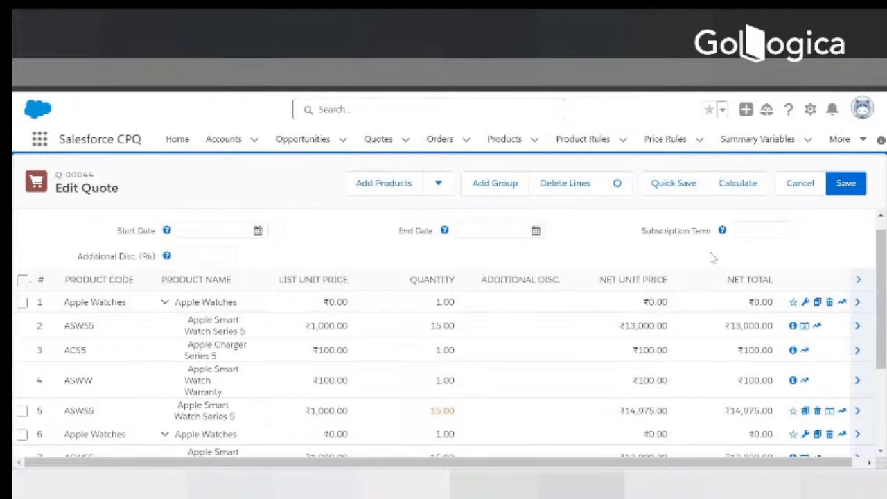
{"action": "scroll", "coordinate": [694, 294], "scroll_direction": "down", "scroll_amount": 1}
{"action": "scroll", "coordinate": [367, 386], "scroll_direction": "down", "scroll_amount": 1}
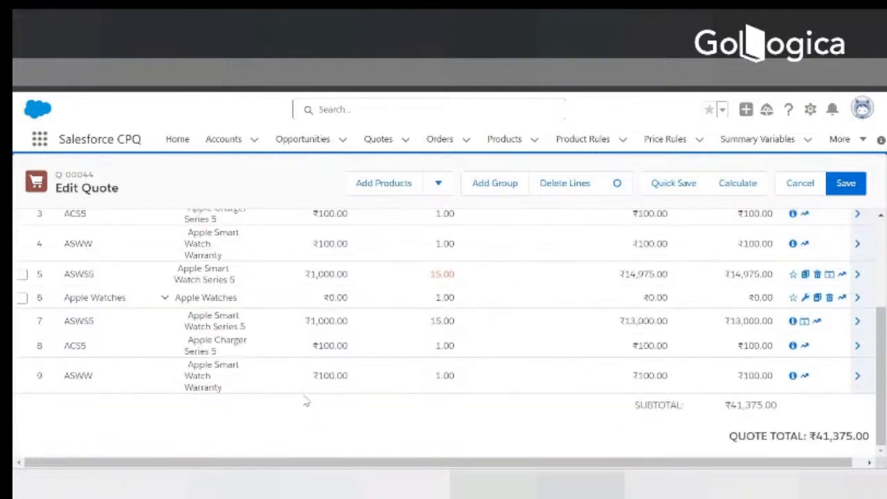
{"action": "left_click", "coordinate": [804, 321]}
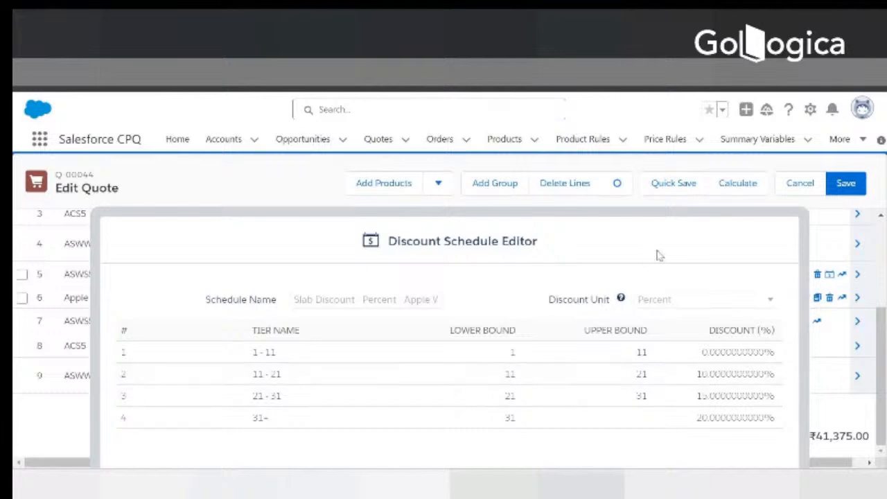
{"action": "left_click", "coordinate": [569, 184]}
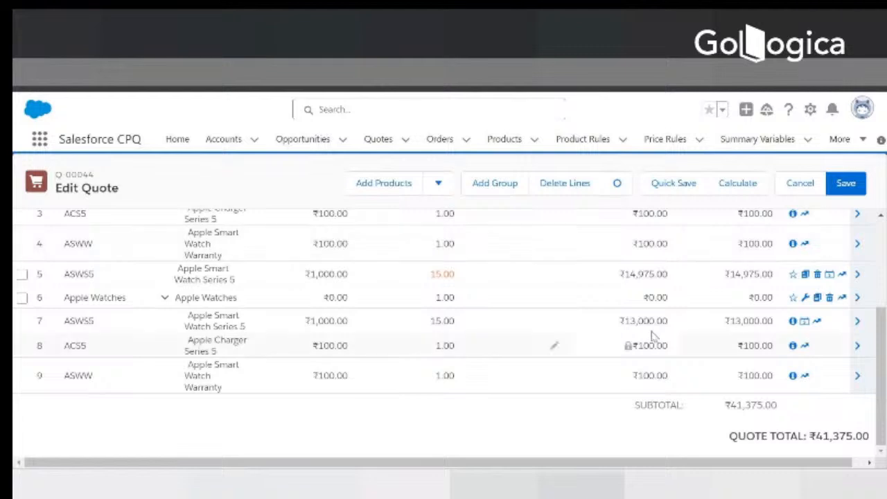
Check the discount schedule tiers applied to Apple Smart Watch Series 5 in the quote's first Apple Watches bundle.
{"action": "scroll", "coordinate": [700, 339], "scroll_direction": "up", "scroll_amount": 2}
{"action": "scroll", "coordinate": [624, 347], "scroll_direction": "up", "scroll_amount": 2}
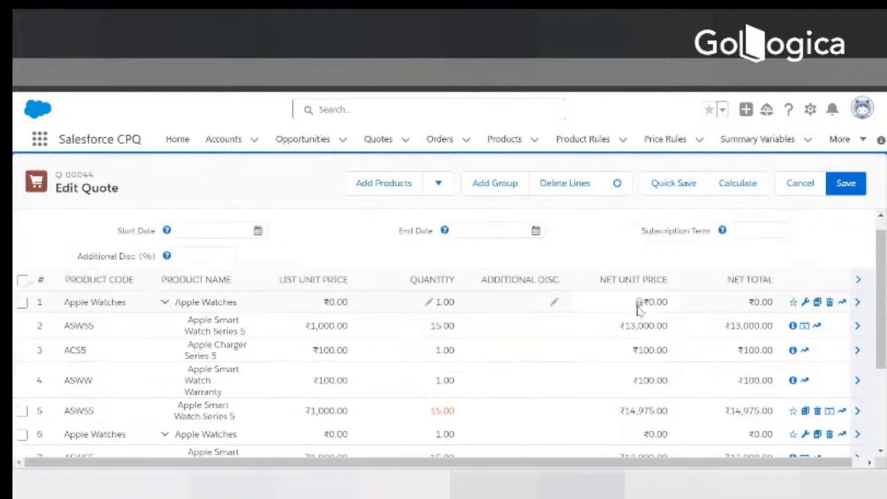
{"action": "left_click", "coordinate": [804, 325]}
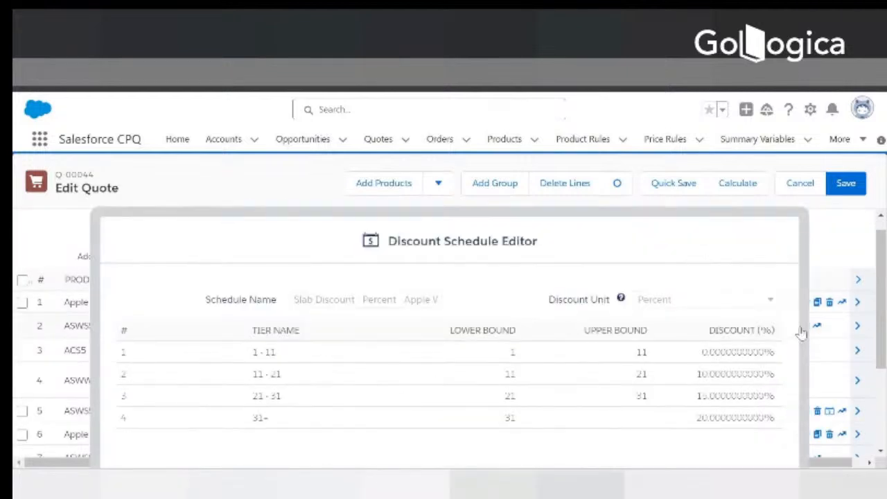
{"action": "left_click", "coordinate": [388, 182]}
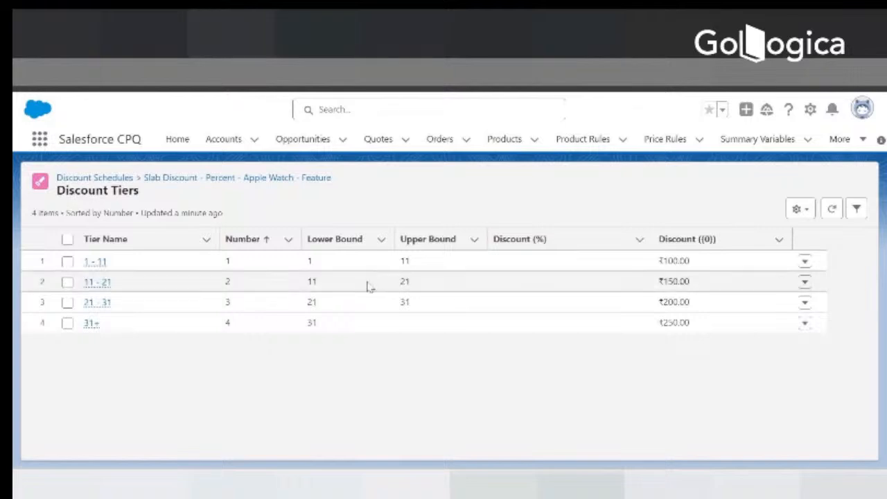
Switch to Calculator, clear the previous calculation, multiply 5 by 150 and put the calculator away.
{"action": "left_click", "coordinate": [602, 485]}
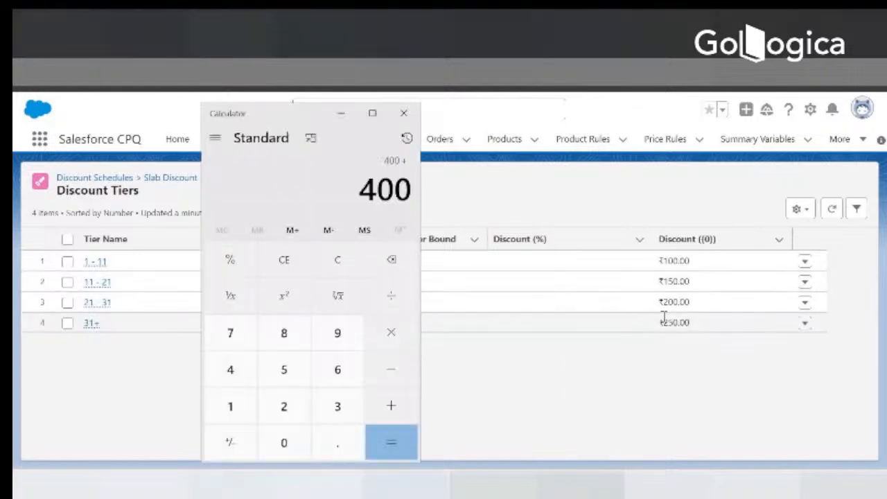
{"action": "left_click", "coordinate": [329, 263]}
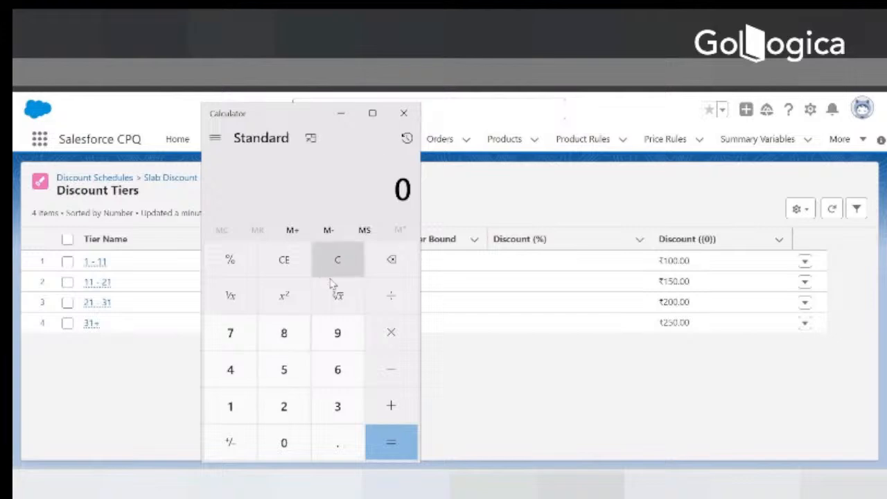
{"action": "left_click", "coordinate": [284, 371]}
{"action": "left_click", "coordinate": [390, 334]}
{"action": "left_click", "coordinate": [226, 408]}
{"action": "left_click", "coordinate": [290, 378]}
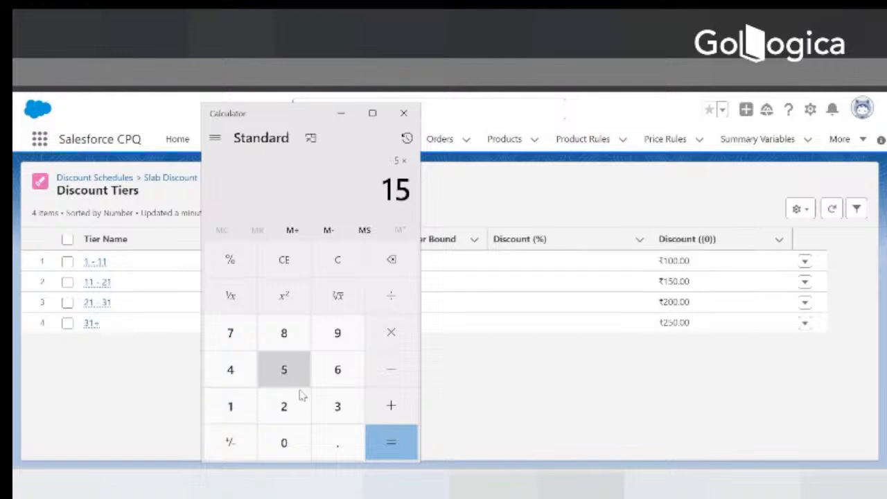
{"action": "left_click", "coordinate": [284, 443]}
{"action": "left_click", "coordinate": [386, 439]}
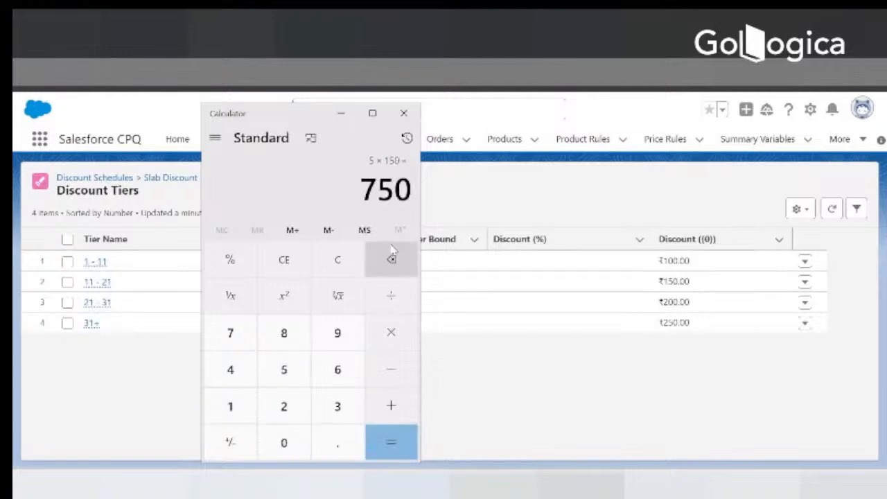
{"action": "left_click", "coordinate": [341, 113]}
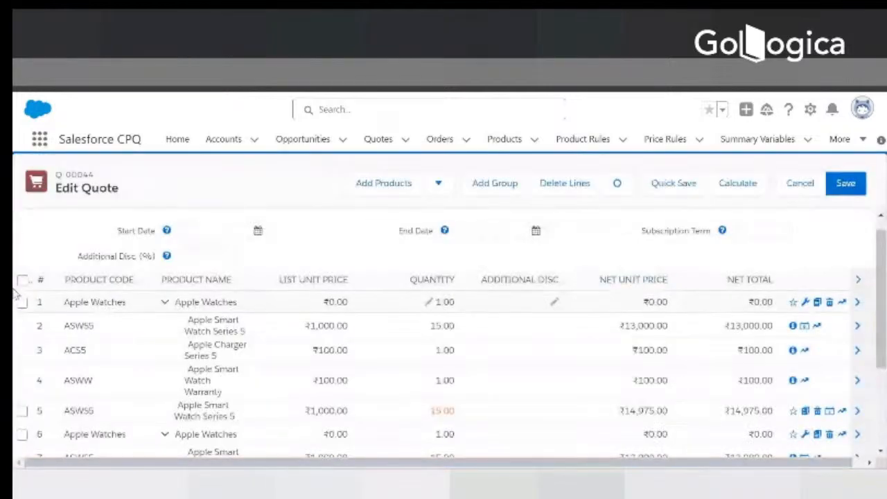
Delete all line items from the quote and quick-save it.
{"action": "left_click", "coordinate": [22, 281]}
{"action": "left_click", "coordinate": [562, 185]}
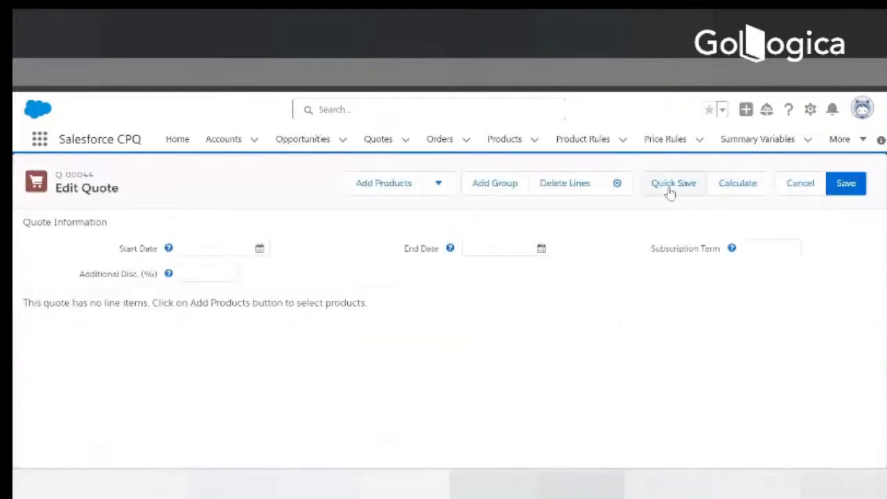
{"action": "left_click", "coordinate": [666, 191]}
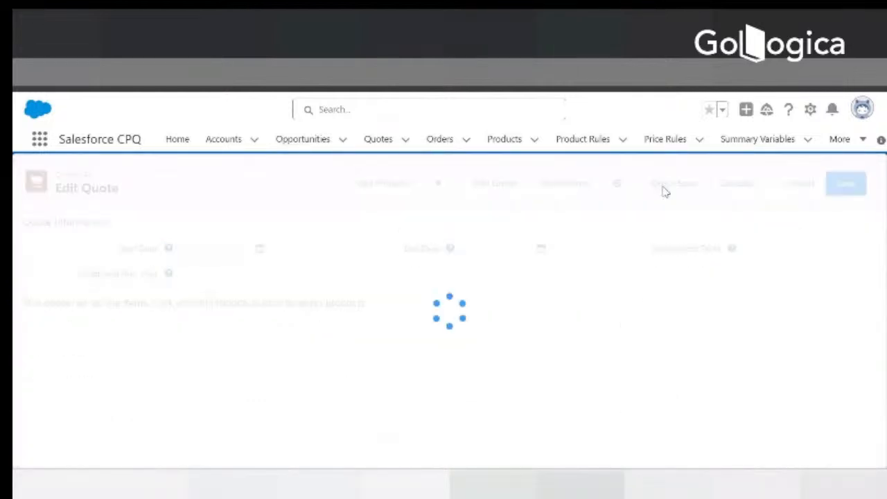
Find "Apple Watches" in the product selection and add it to the quote, opening the bundle's configuration.
{"action": "left_click", "coordinate": [382, 186]}
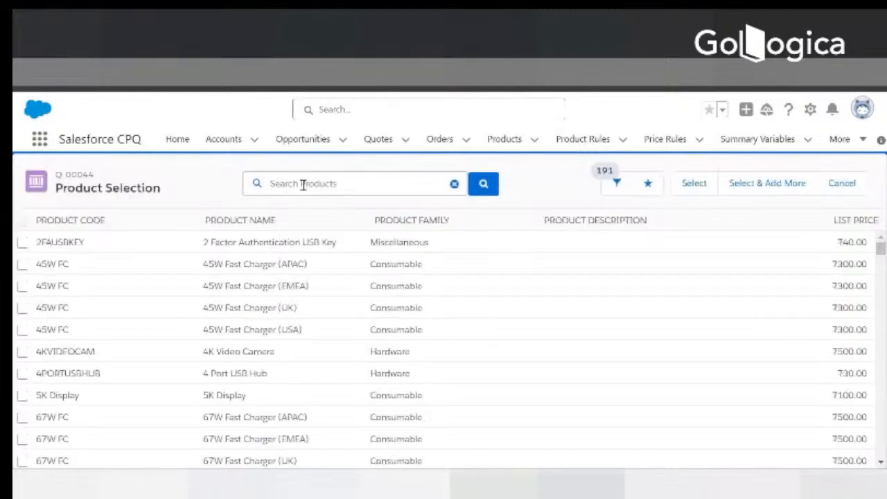
{"action": "left_click", "coordinate": [303, 184]}
{"action": "type", "text": "Apple Watc"}
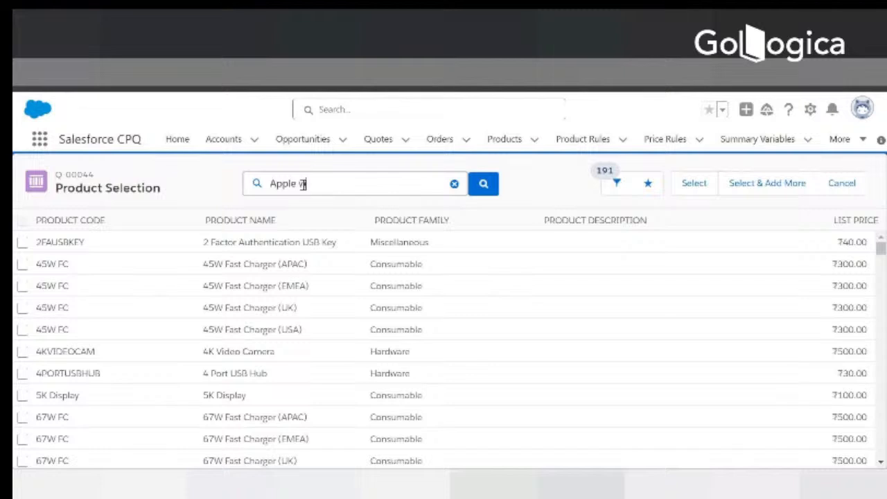
{"action": "type", "text": "hes"}
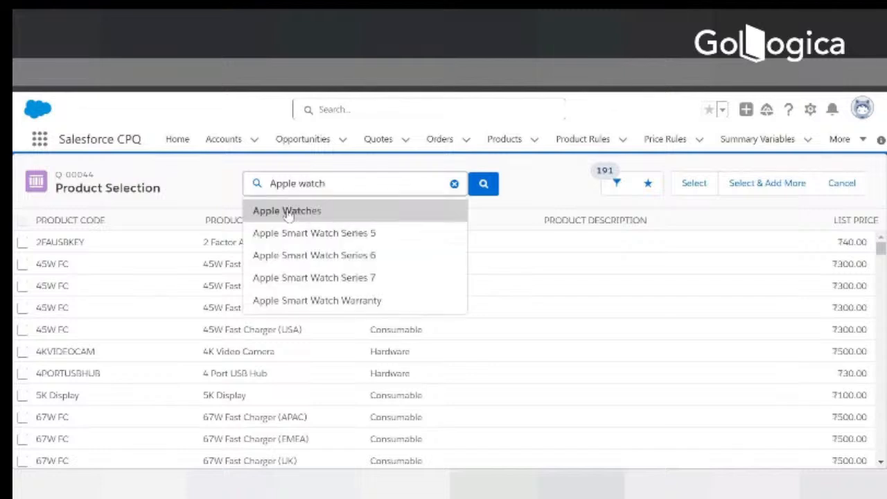
{"action": "left_click", "coordinate": [286, 209]}
{"action": "left_click", "coordinate": [22, 244]}
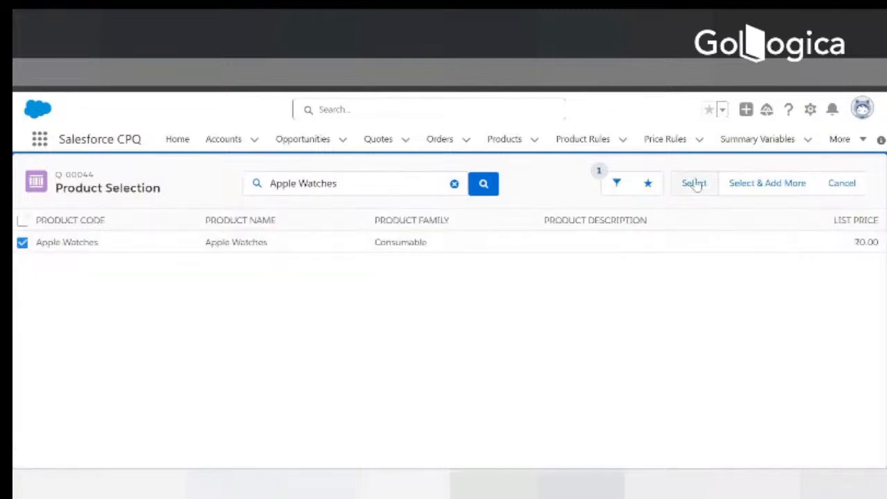
{"action": "left_click", "coordinate": [694, 183]}
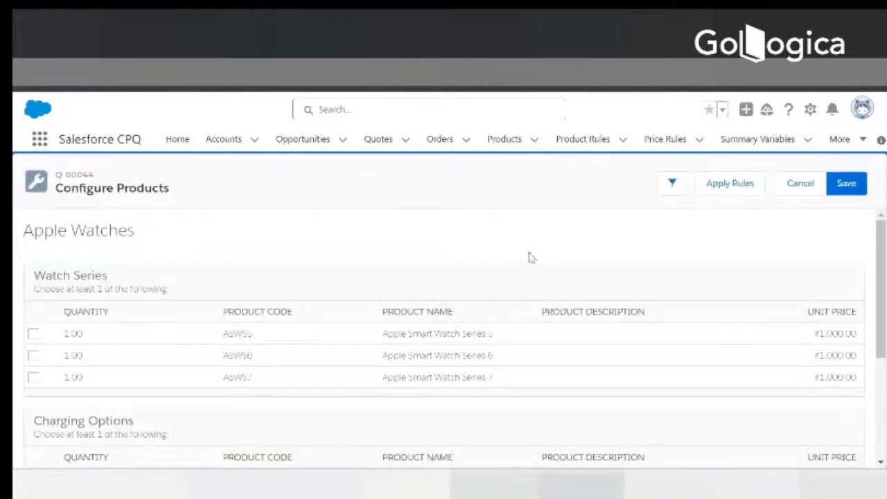
Configure the bundle with 15 Apple Smart Watch Series 5, Apple Charger Series 5 and the warranty, and save despite the upgrade alert.
{"action": "left_click", "coordinate": [64, 335]}
{"action": "type", "text": "15"}
{"action": "scroll", "coordinate": [78, 372], "scroll_direction": "down", "scroll_amount": 3}
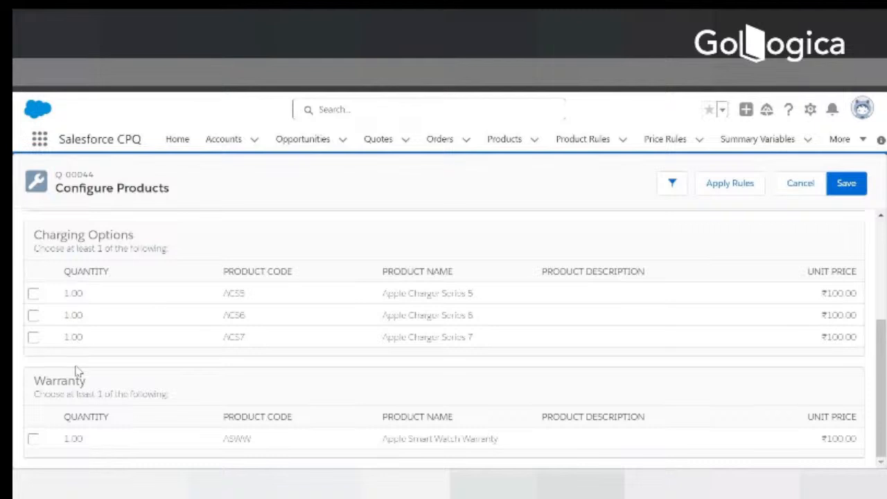
{"action": "left_click", "coordinate": [33, 293]}
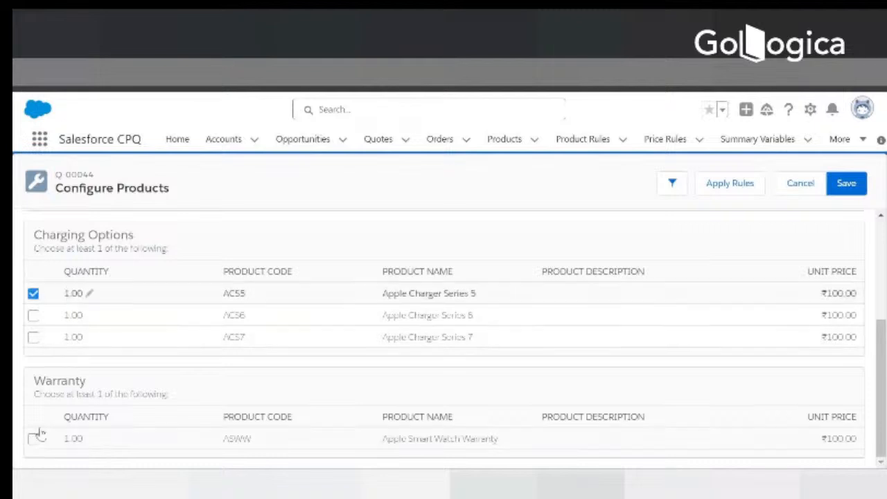
{"action": "left_click", "coordinate": [34, 435]}
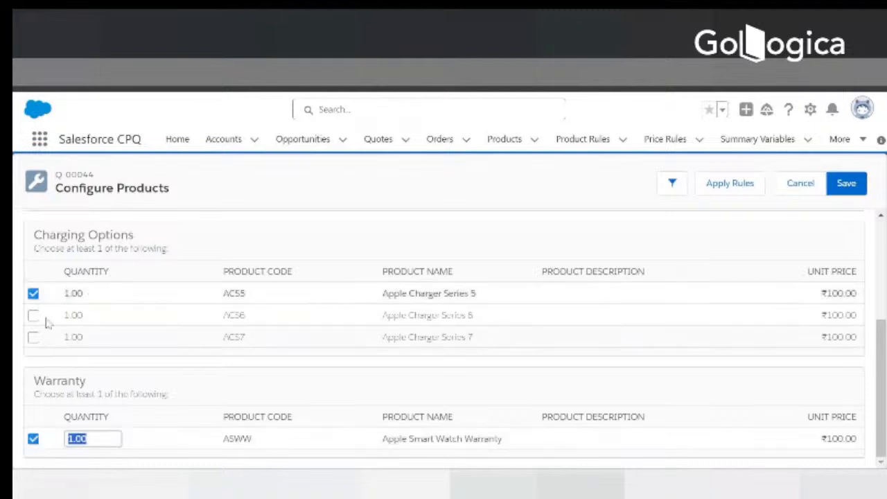
{"action": "left_click", "coordinate": [35, 437]}
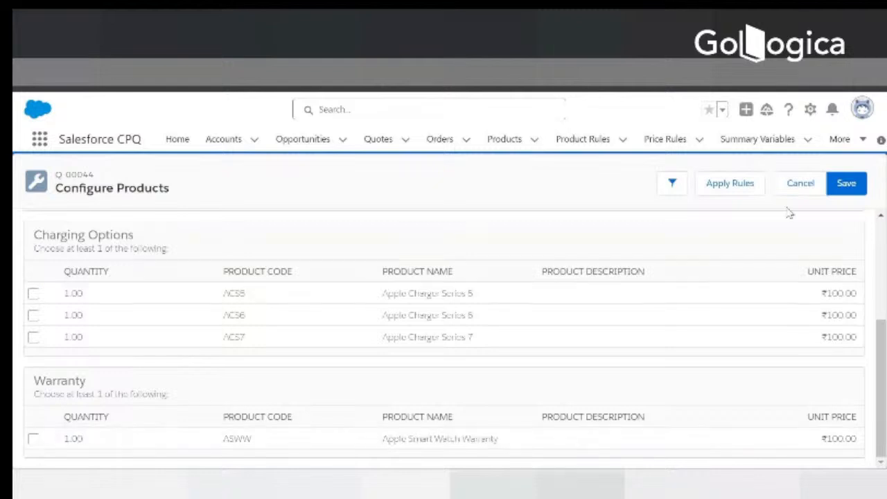
{"action": "left_click", "coordinate": [33, 293]}
{"action": "left_click", "coordinate": [32, 437]}
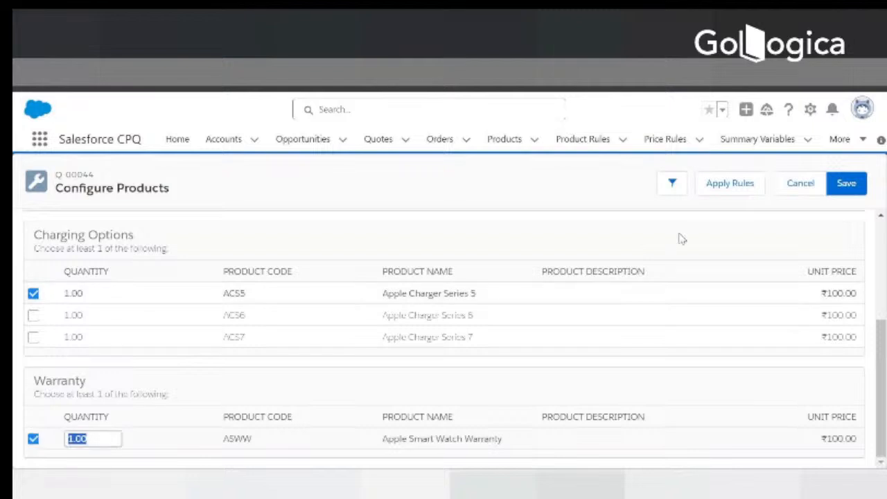
{"action": "left_click", "coordinate": [845, 184]}
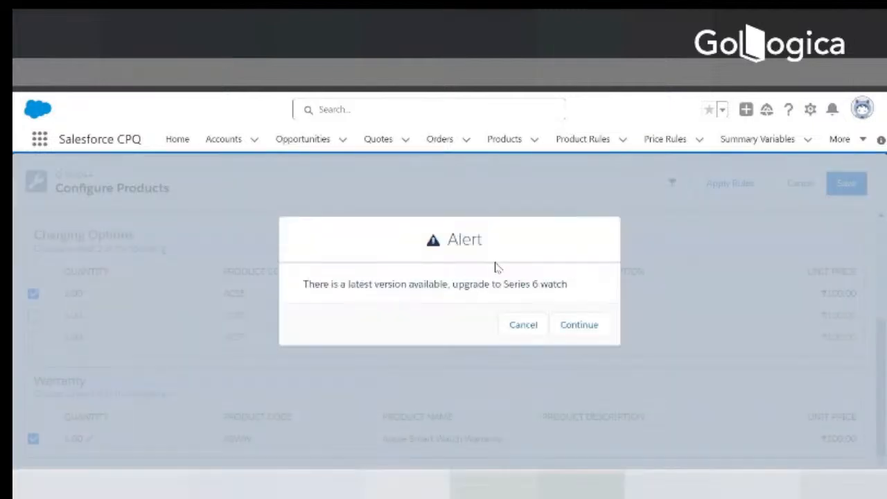
{"action": "left_click", "coordinate": [563, 329]}
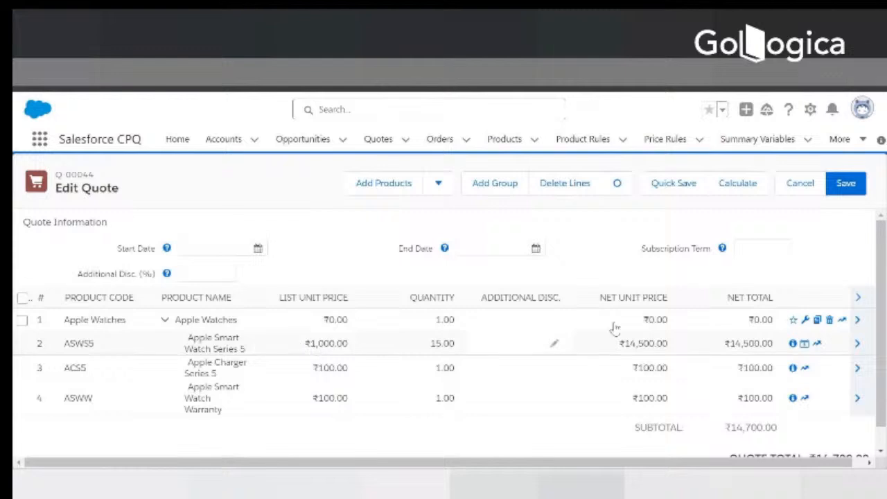
Check the net unit price of the Apple Smart Watch Series 5 line and switch to the open Product Option record.
{"action": "left_click_drag", "start_coordinate": [622, 345], "coordinate": [670, 343]}
{"action": "left_click", "coordinate": [252, 29]}
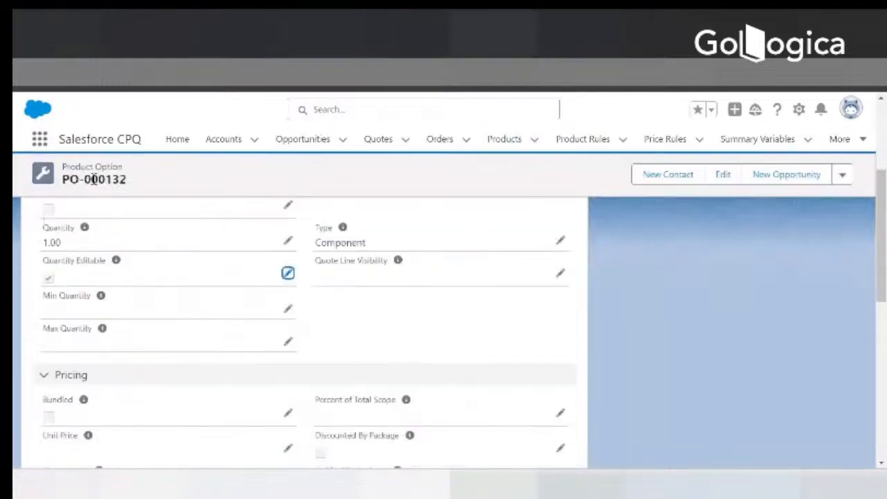
Clear the discount schedule from the product option's pricing and save the record.
{"action": "scroll", "coordinate": [164, 352], "scroll_direction": "down", "scroll_amount": 2}
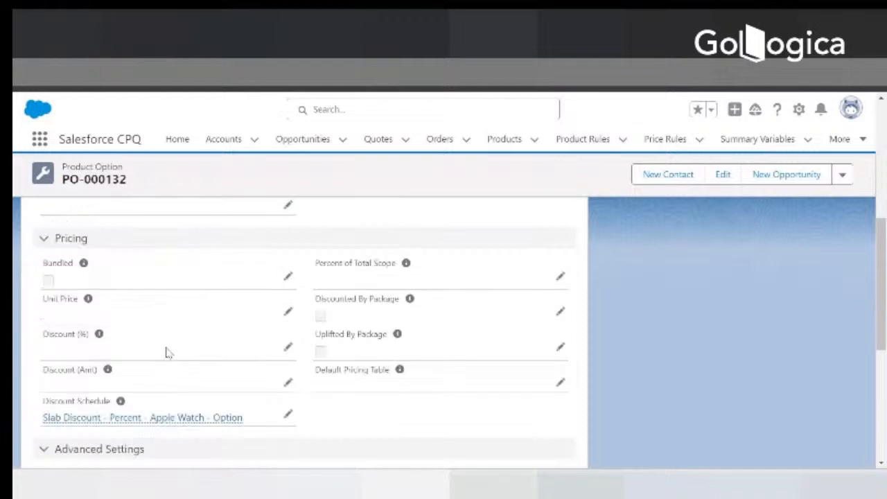
{"action": "left_click", "coordinate": [288, 413]}
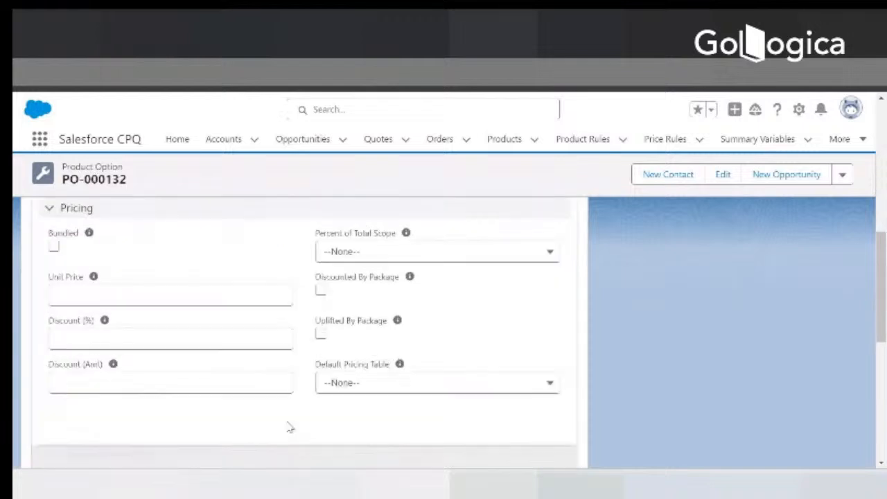
{"action": "left_click", "coordinate": [283, 280]}
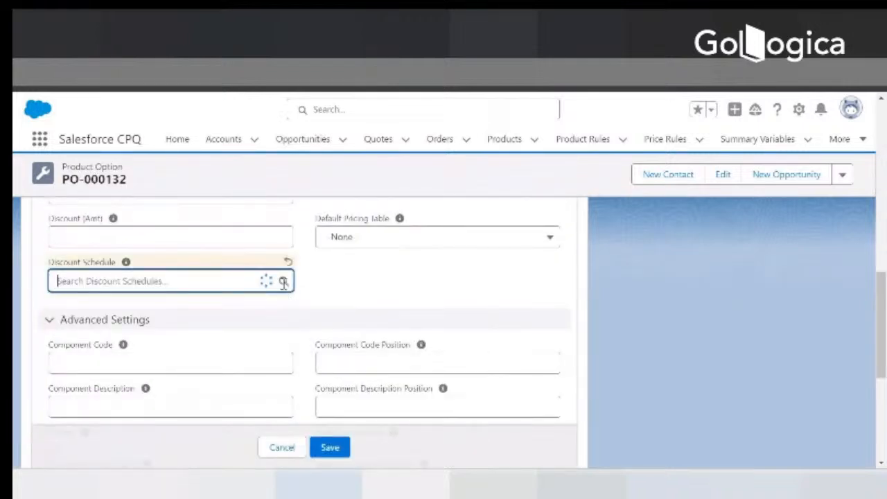
{"action": "left_click", "coordinate": [328, 447]}
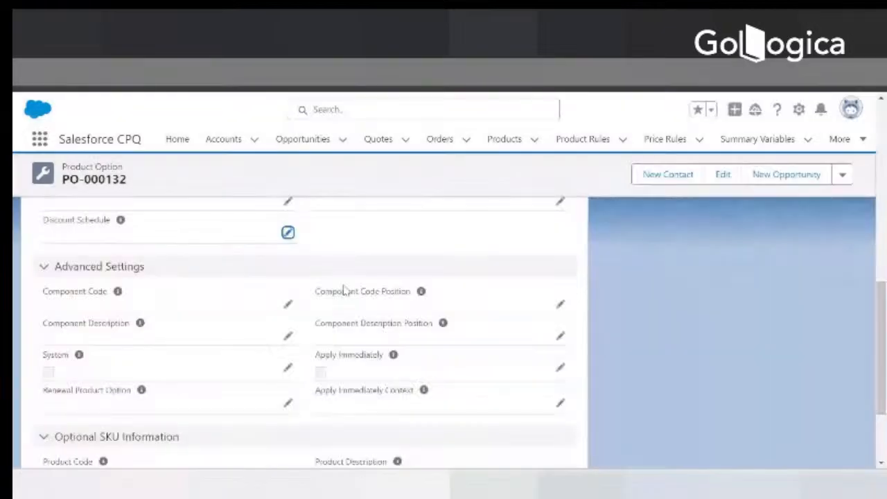
{"action": "scroll", "coordinate": [227, 318], "scroll_direction": "up", "scroll_amount": 2}
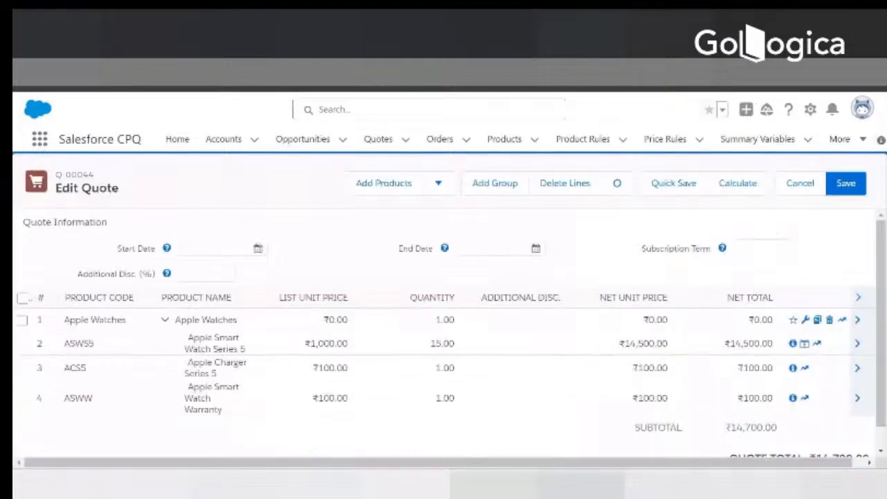
Delete all line items from the quote and quick-save the empty quote.
{"action": "left_click", "coordinate": [24, 298]}
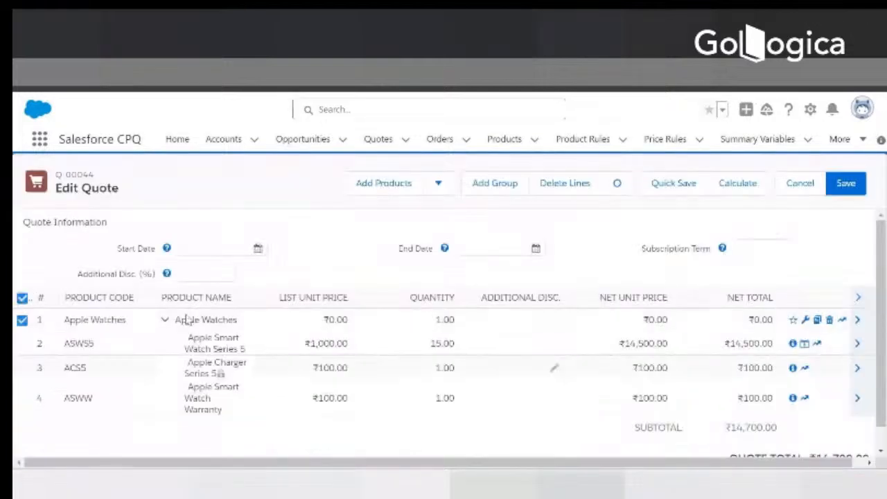
{"action": "left_click", "coordinate": [239, 298]}
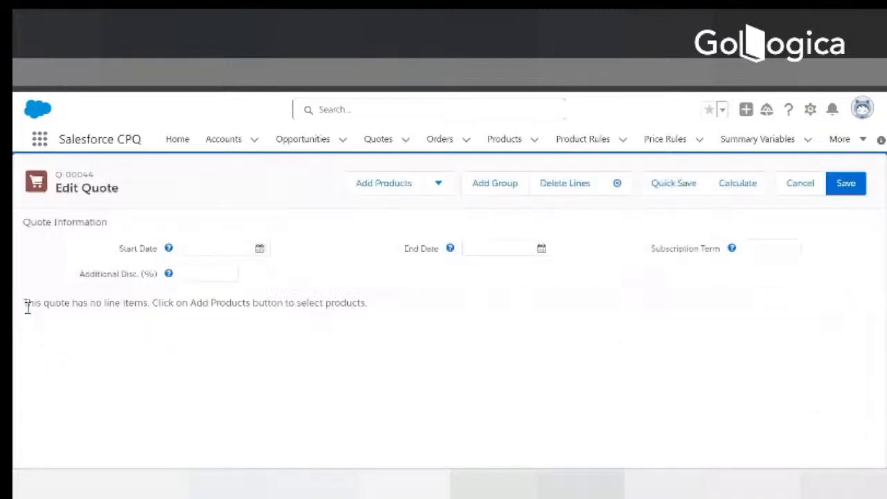
{"action": "left_click", "coordinate": [681, 188]}
Find "Apple Watches" in the product selection and add it to the quote, opening its bundle configuration.
{"action": "left_click", "coordinate": [383, 184]}
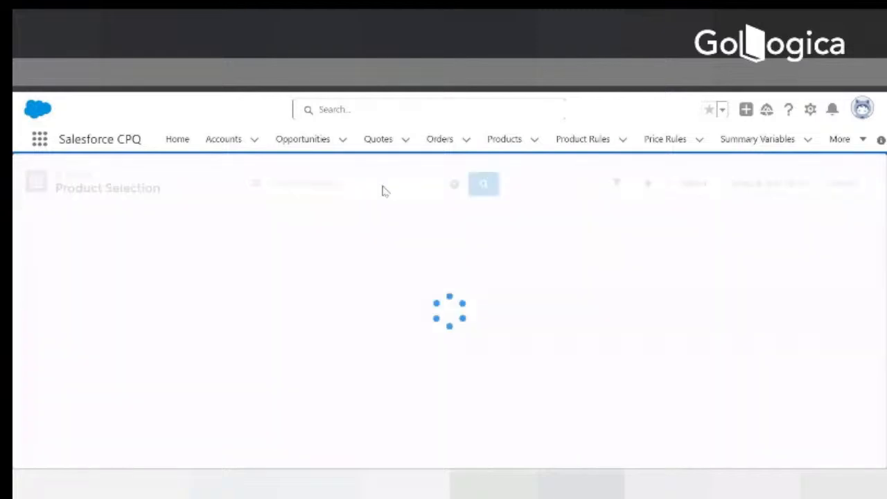
{"action": "left_click", "coordinate": [335, 184]}
{"action": "type", "text": "apple wat"}
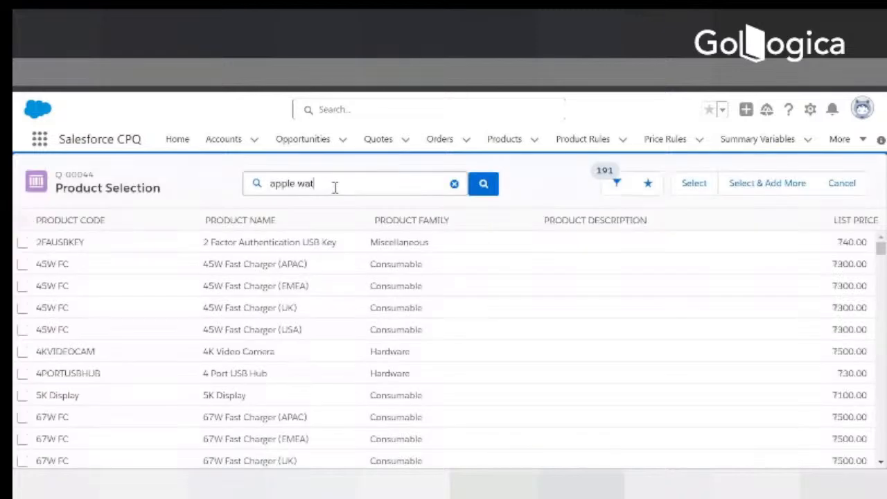
{"action": "type", "text": "ches"}
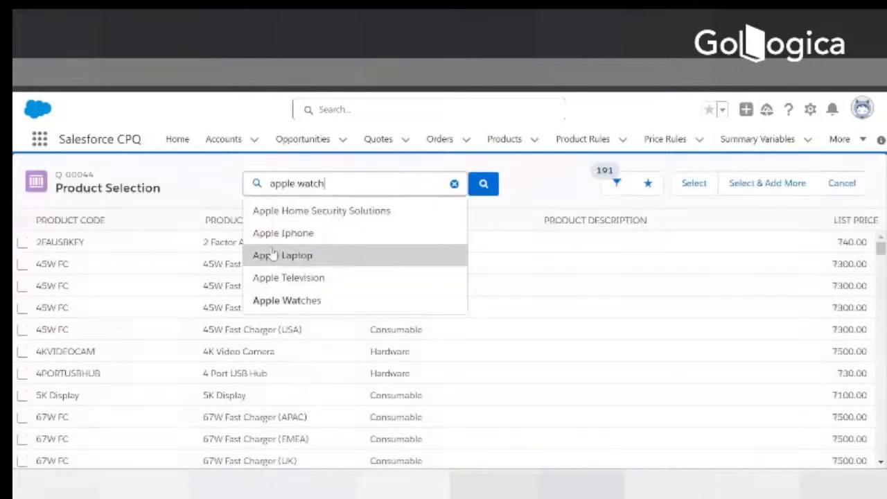
{"action": "left_click", "coordinate": [287, 299]}
{"action": "left_click", "coordinate": [22, 242]}
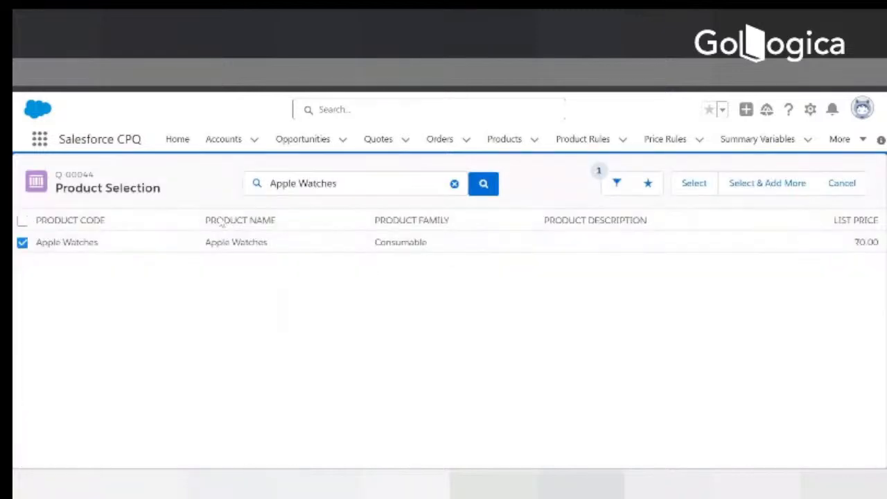
{"action": "left_click", "coordinate": [694, 184]}
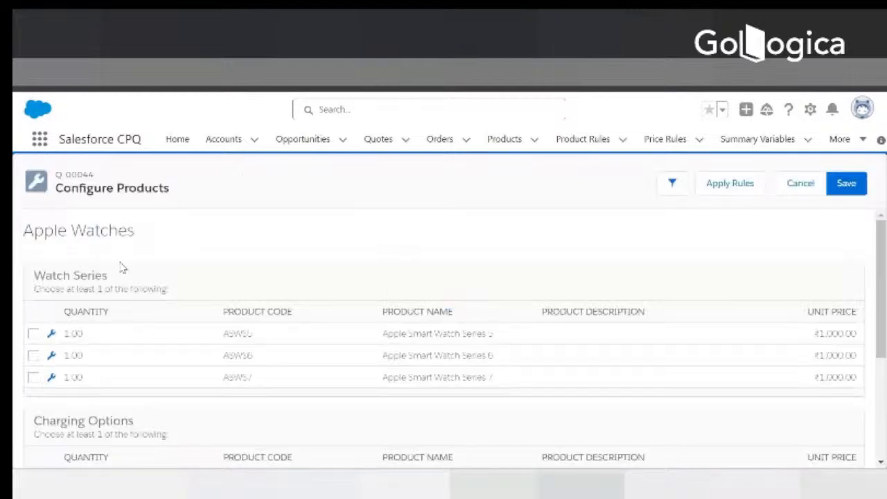
Configure the bundle with 15 Apple Smart Watch Series 5, Apple Charger Series 5 and the warranty, and save despite the upgrade alert.
{"action": "left_click", "coordinate": [35, 335]}
{"action": "left_click", "coordinate": [89, 333]}
{"action": "type", "text": "10"}
{"action": "scroll", "coordinate": [56, 397], "scroll_direction": "down", "scroll_amount": 2}
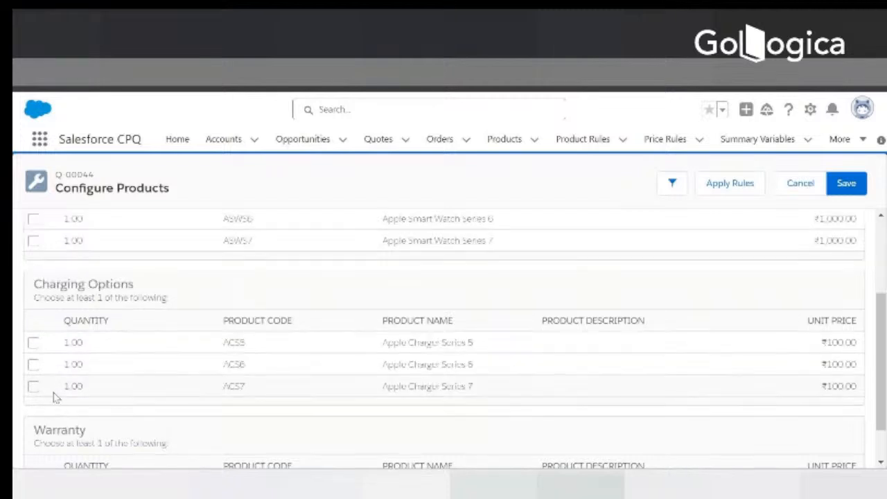
{"action": "left_click", "coordinate": [33, 343]}
{"action": "scroll", "coordinate": [32, 436], "scroll_direction": "down", "scroll_amount": 1}
{"action": "left_click", "coordinate": [33, 438]}
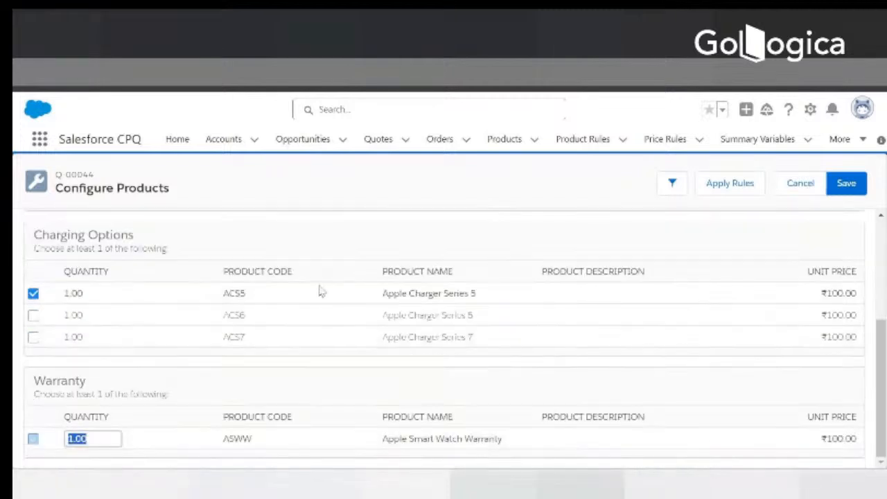
{"action": "left_click", "coordinate": [845, 183]}
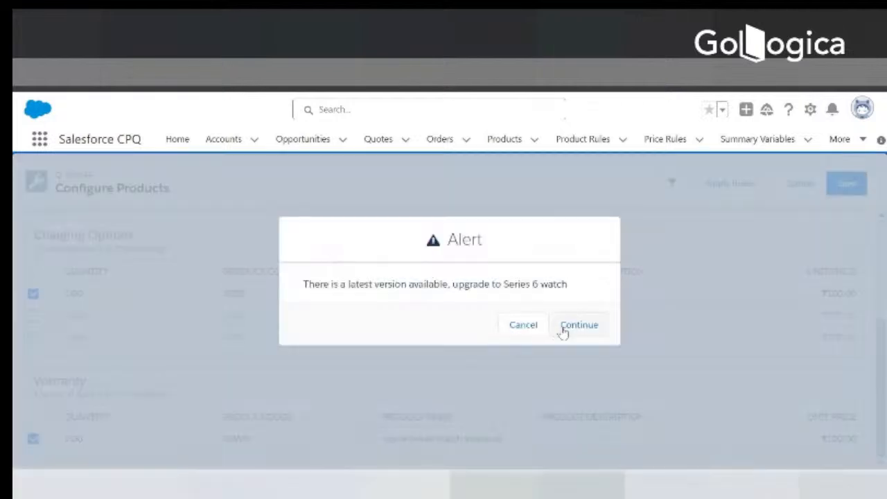
{"action": "left_click", "coordinate": [579, 324]}
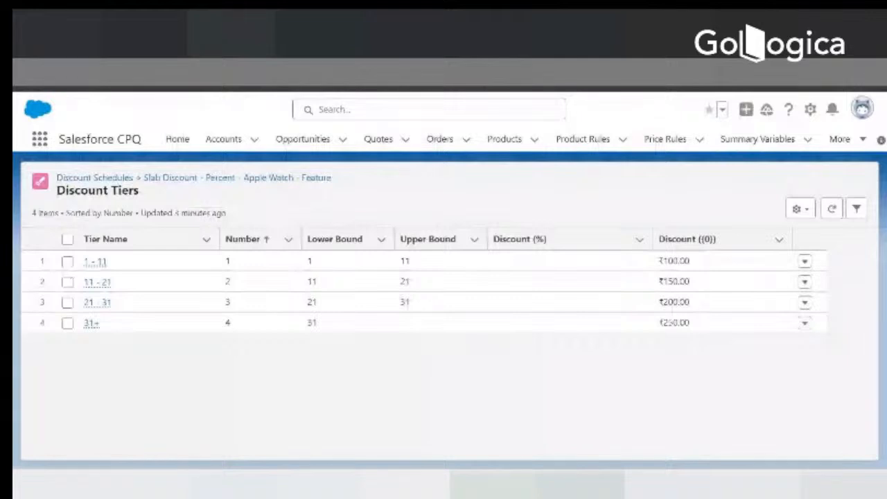
Calculate the first discount tier's amount in Calculator as 100 × 10.
{"action": "left_click", "coordinate": [406, 485]}
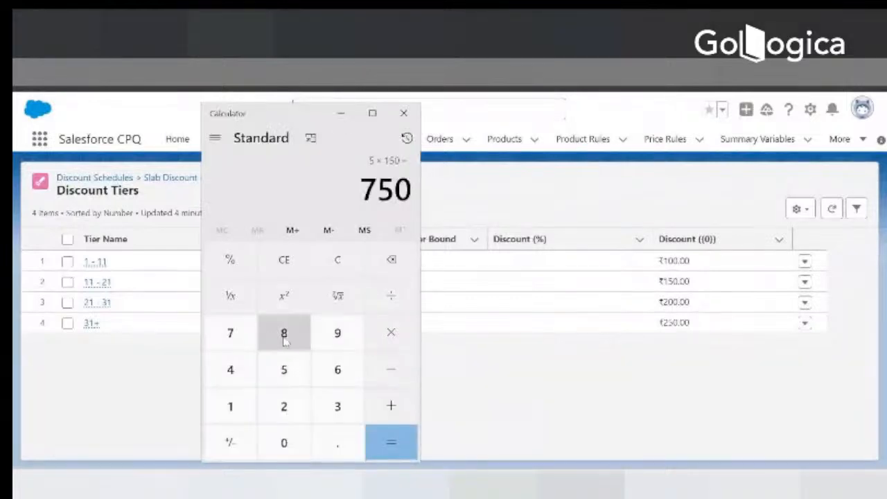
{"action": "left_click", "coordinate": [327, 271]}
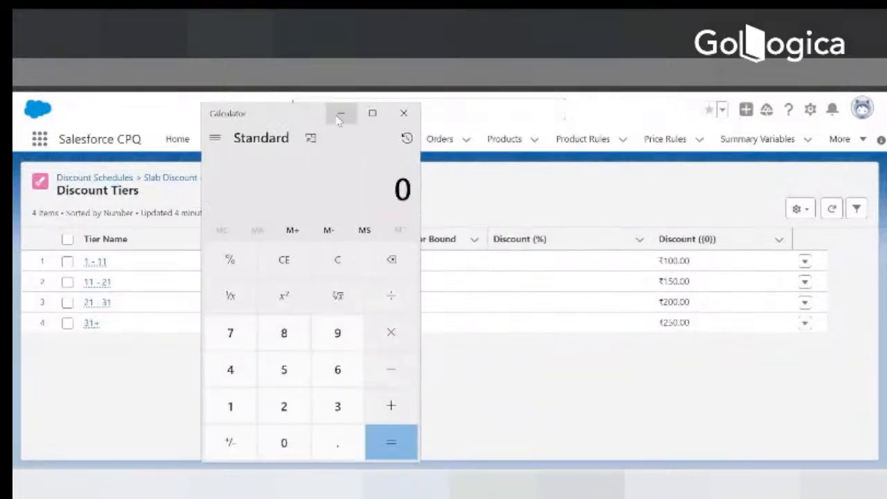
{"action": "left_click", "coordinate": [230, 406]}
{"action": "left_click", "coordinate": [283, 442]}
{"action": "left_click", "coordinate": [283, 442]}
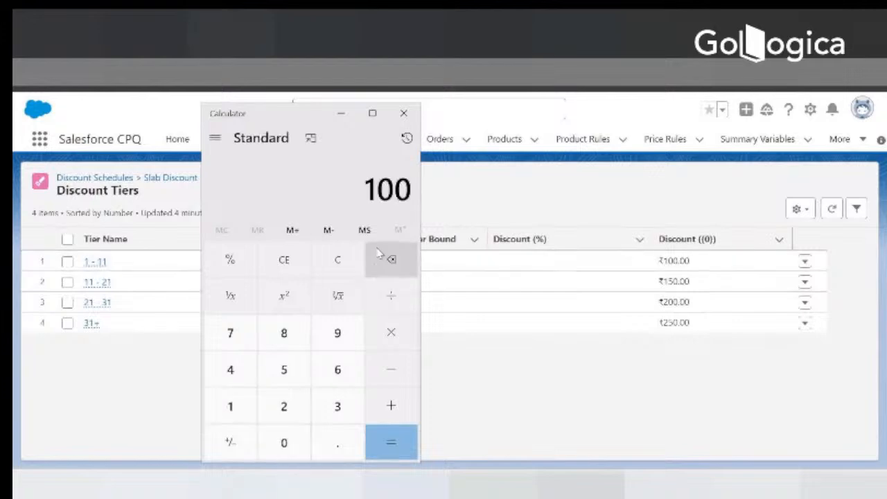
{"action": "left_click", "coordinate": [391, 335]}
{"action": "left_click", "coordinate": [230, 406]}
{"action": "left_click", "coordinate": [284, 444]}
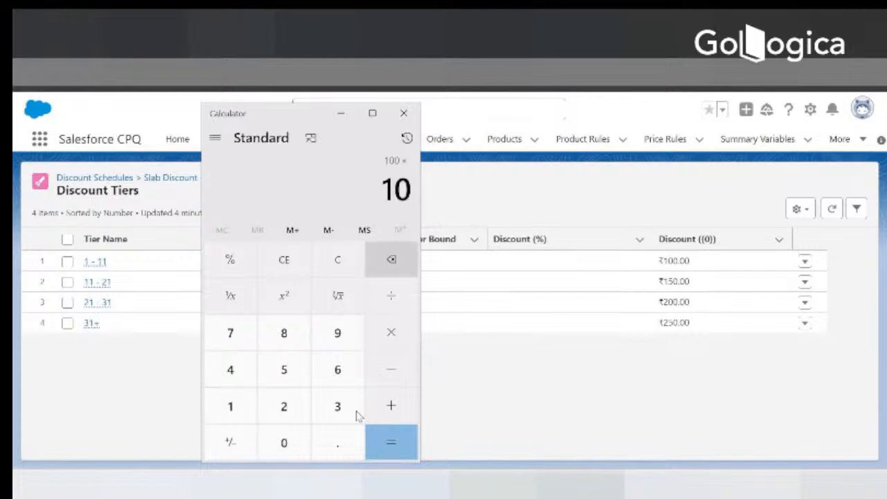
{"action": "left_click", "coordinate": [393, 445]}
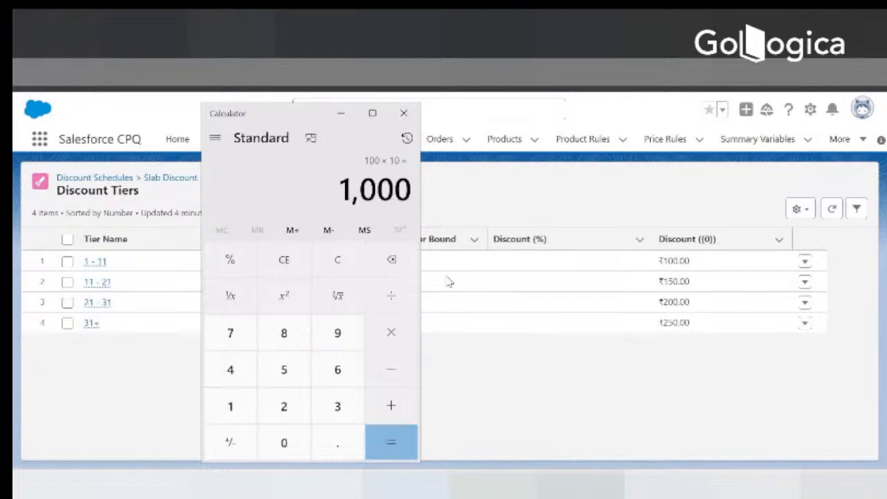
Calculate the second discount tier's amount as 5 × 150 and add the first tier's 1000 to it.
{"action": "left_click", "coordinate": [335, 266]}
{"action": "left_click", "coordinate": [297, 374]}
{"action": "left_click", "coordinate": [391, 332]}
{"action": "left_click", "coordinate": [236, 412]}
{"action": "left_click", "coordinate": [284, 373]}
{"action": "left_click", "coordinate": [277, 442]}
{"action": "left_click", "coordinate": [386, 440]}
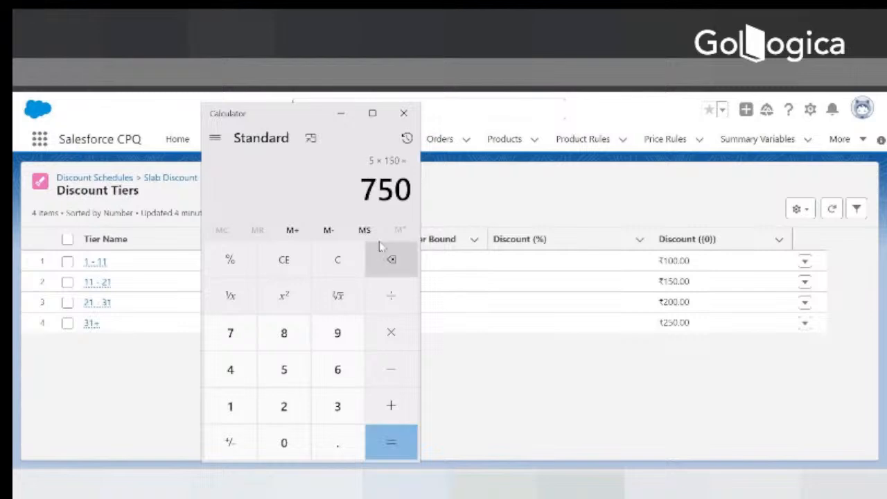
{"action": "left_click", "coordinate": [386, 405]}
{"action": "left_click", "coordinate": [239, 410]}
{"action": "double_click", "coordinate": [283, 440]}
{"action": "left_click", "coordinate": [283, 441]}
{"action": "left_click", "coordinate": [391, 428]}
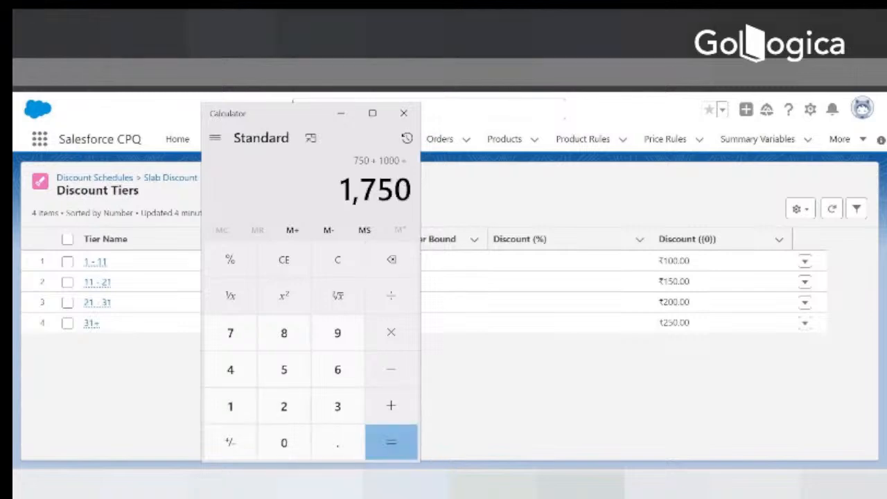
Subtract the 1750 discount from 15000 in Calculator, compare it with the Series 5 line's net price, and put Calculator away.
{"action": "left_click", "coordinate": [404, 485]}
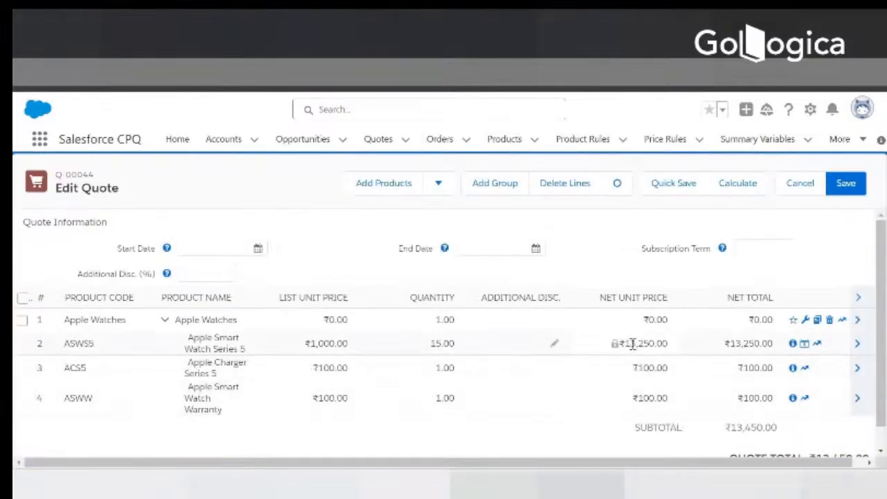
{"action": "left_click", "coordinate": [404, 485]}
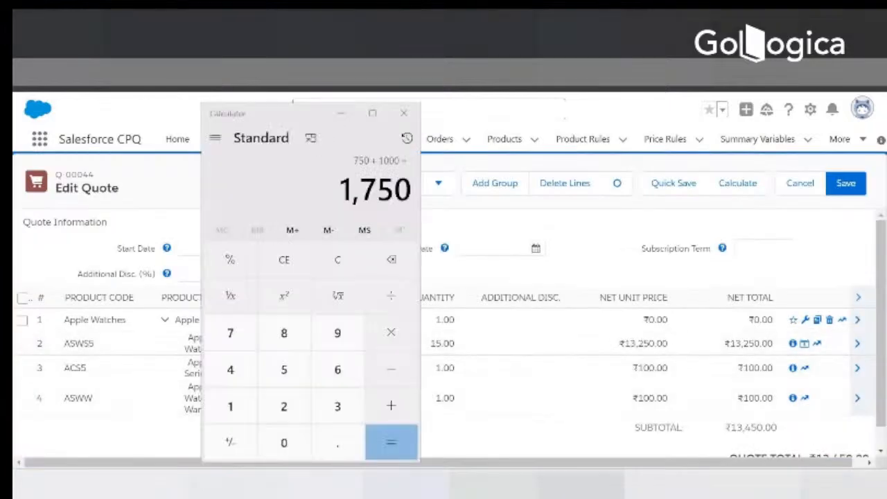
{"action": "left_click", "coordinate": [336, 262]}
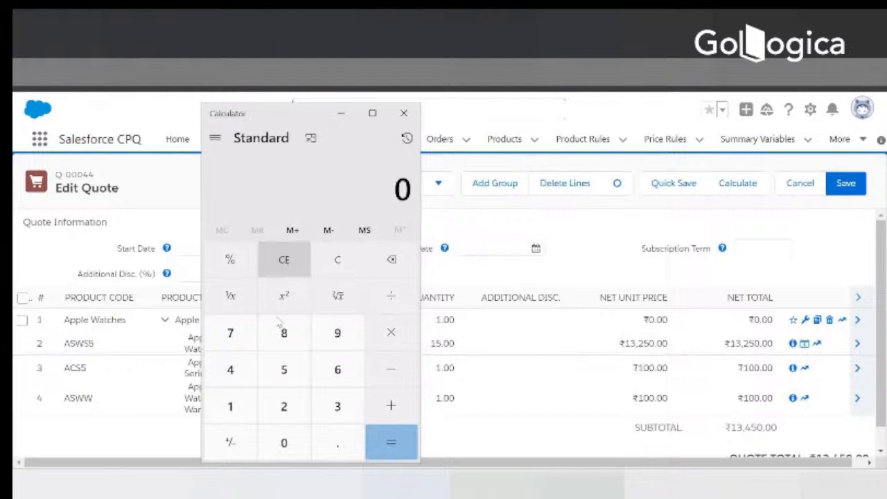
{"action": "left_click", "coordinate": [232, 406]}
{"action": "left_click", "coordinate": [277, 384]}
{"action": "triple_click", "coordinate": [284, 440]}
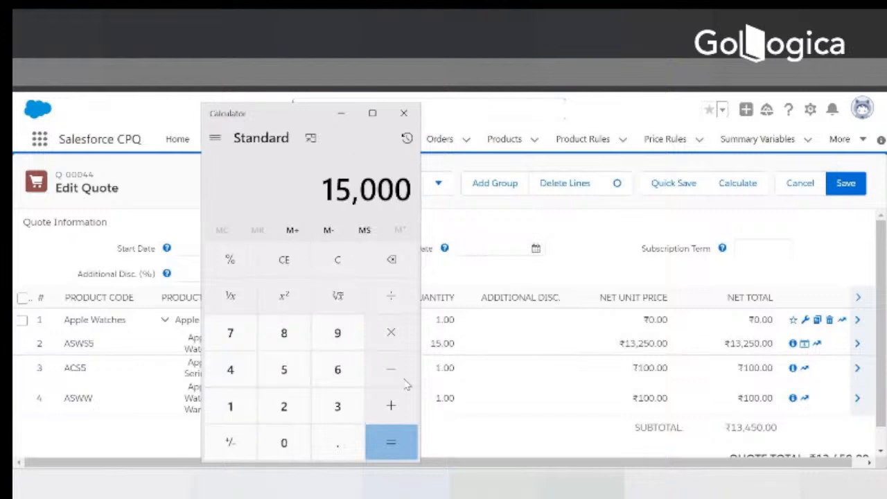
{"action": "left_click", "coordinate": [231, 408]}
{"action": "left_click", "coordinate": [230, 332]}
{"action": "left_click", "coordinate": [284, 369]}
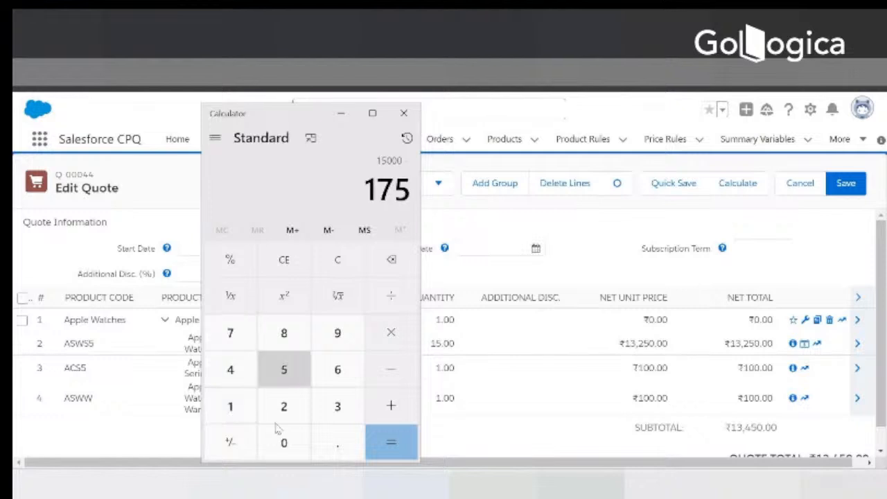
{"action": "left_click", "coordinate": [284, 441]}
{"action": "left_click", "coordinate": [392, 442]}
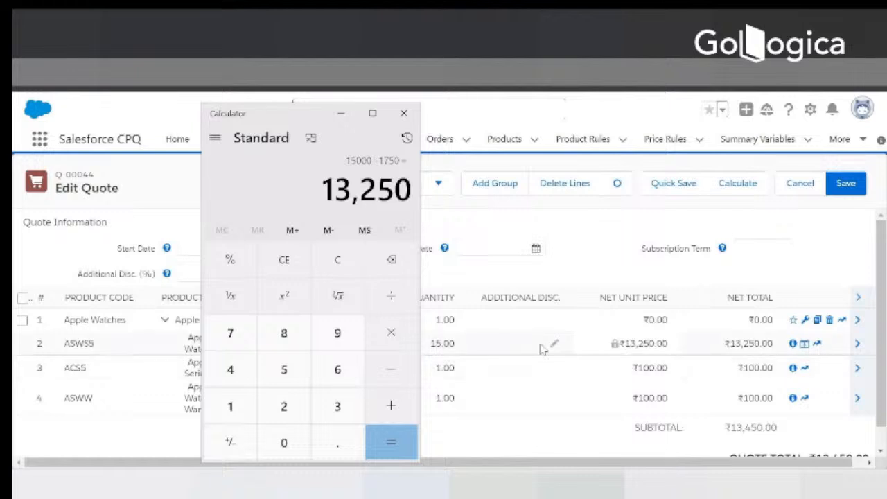
{"action": "left_click", "coordinate": [340, 113]}
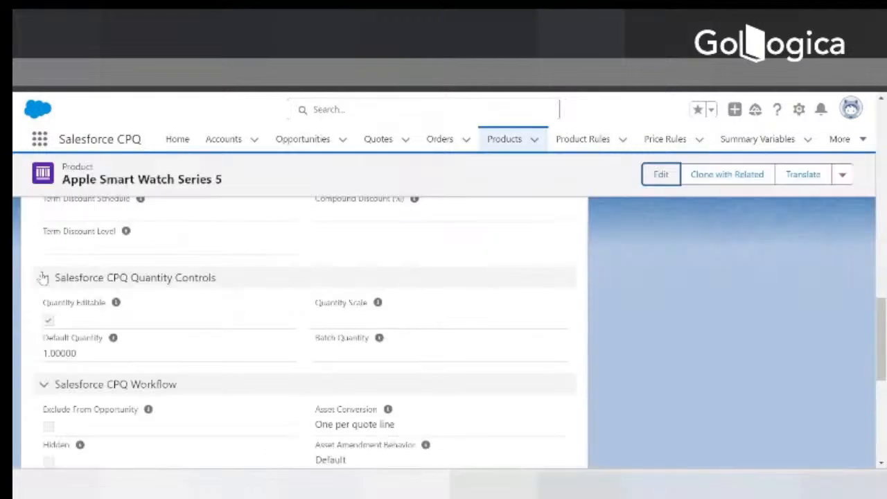
Check which discount schedule is assigned on the Apple Smart Watch Series 5 product record.
{"action": "scroll", "coordinate": [147, 347], "scroll_direction": "down", "scroll_amount": 5}
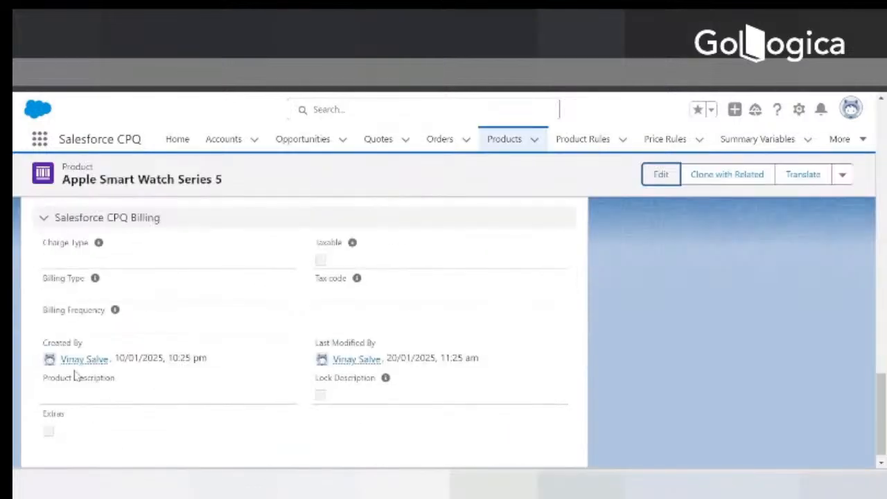
{"action": "scroll", "coordinate": [125, 335], "scroll_direction": "up", "scroll_amount": 5}
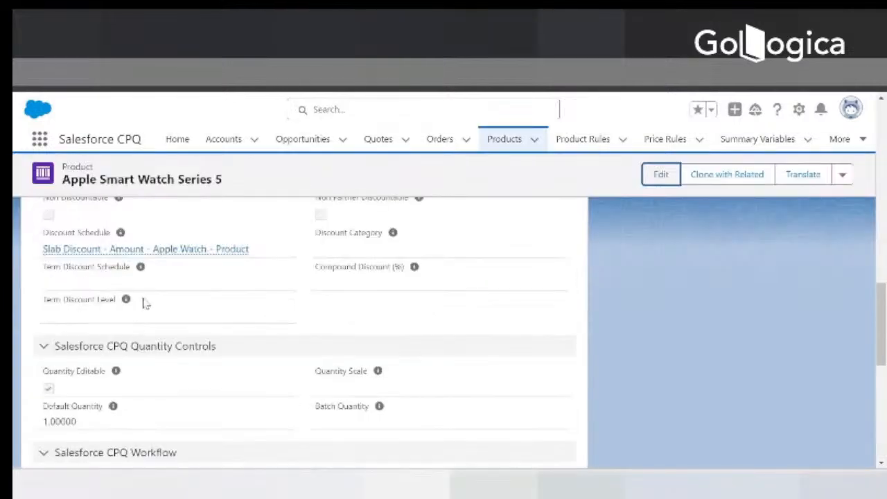
{"action": "mouse_move", "coordinate": [202, 252]}
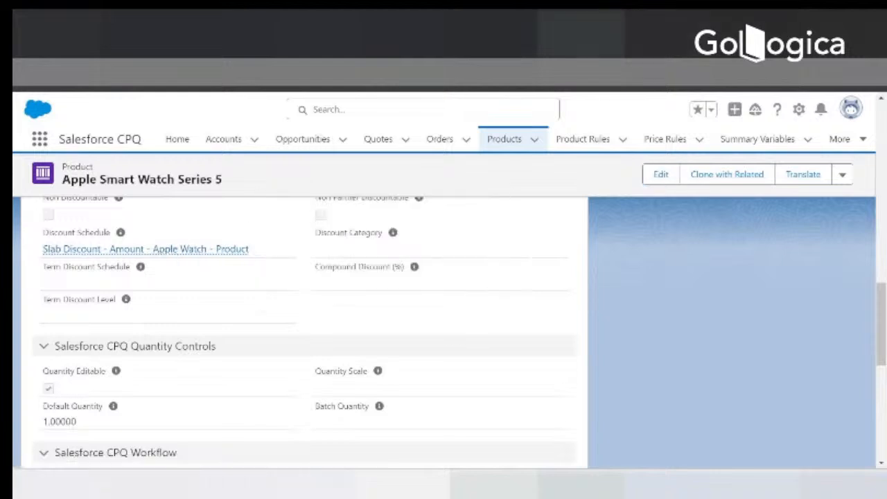
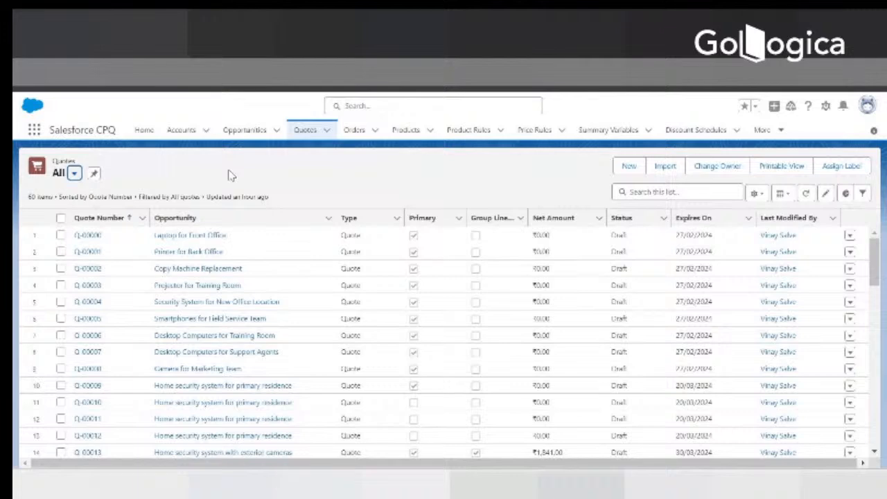
Open the quote for the Tech for second floor expansion opportunity and start editing its quote lines.
{"action": "left_click", "coordinate": [874, 72]}
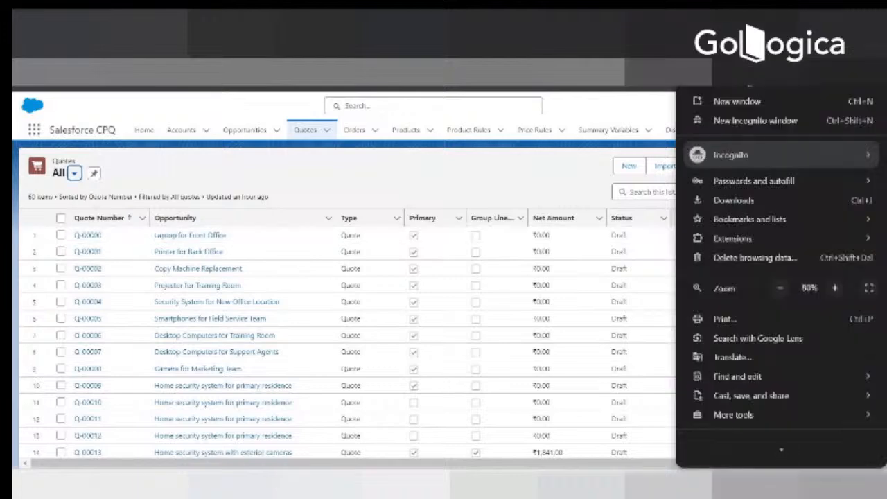
{"action": "left_click", "coordinate": [834, 288]}
{"action": "left_click", "coordinate": [476, 192]}
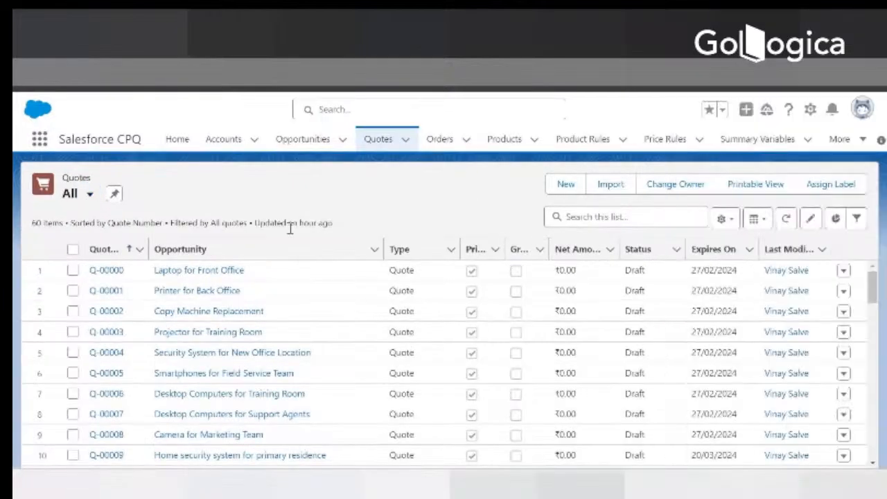
{"action": "scroll", "coordinate": [295, 338], "scroll_direction": "down", "scroll_amount": 5}
{"action": "scroll", "coordinate": [295, 338], "scroll_direction": "down", "scroll_amount": 8}
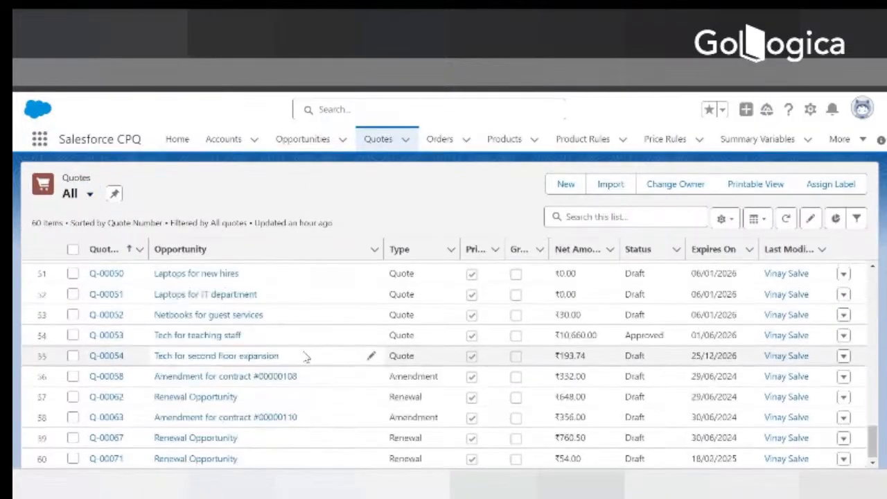
{"action": "left_click", "coordinate": [104, 358]}
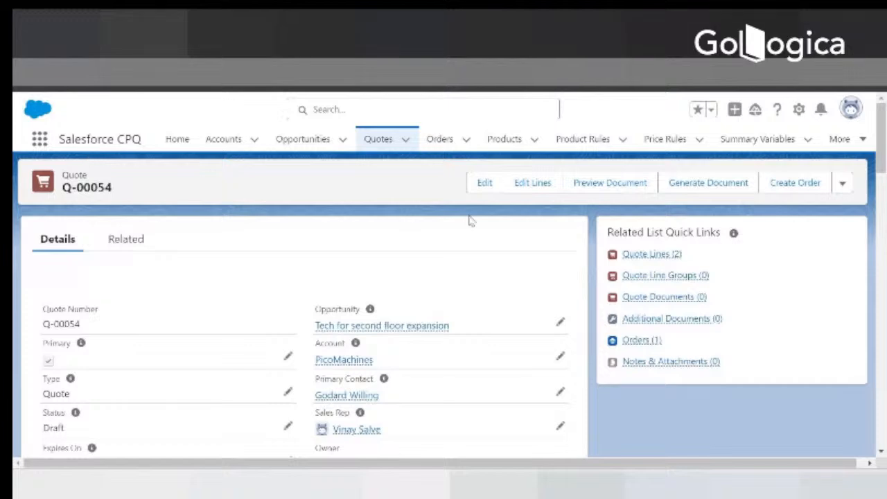
{"action": "left_click", "coordinate": [531, 189]}
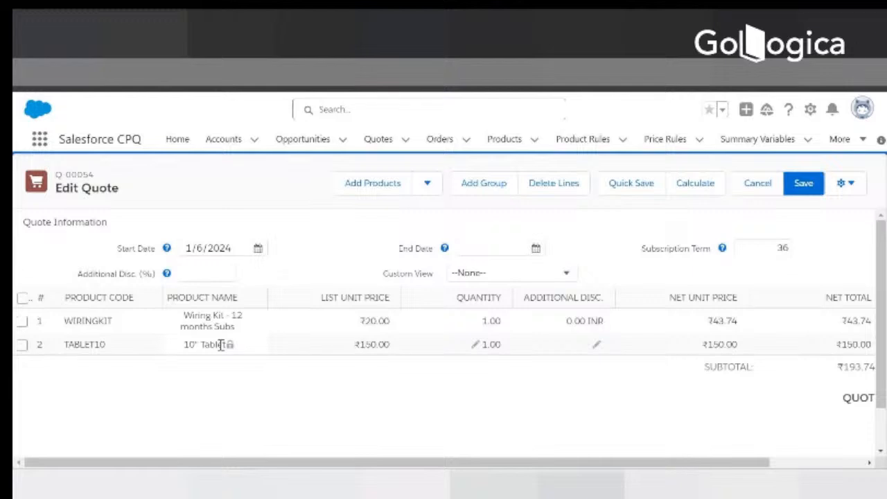
Open the 10" Tablet product record in a separate browser tab and review its pricing and discounting fields.
{"action": "right_click", "coordinate": [498, 141]}
{"action": "left_click", "coordinate": [516, 161]}
{"action": "left_click", "coordinate": [232, 34]}
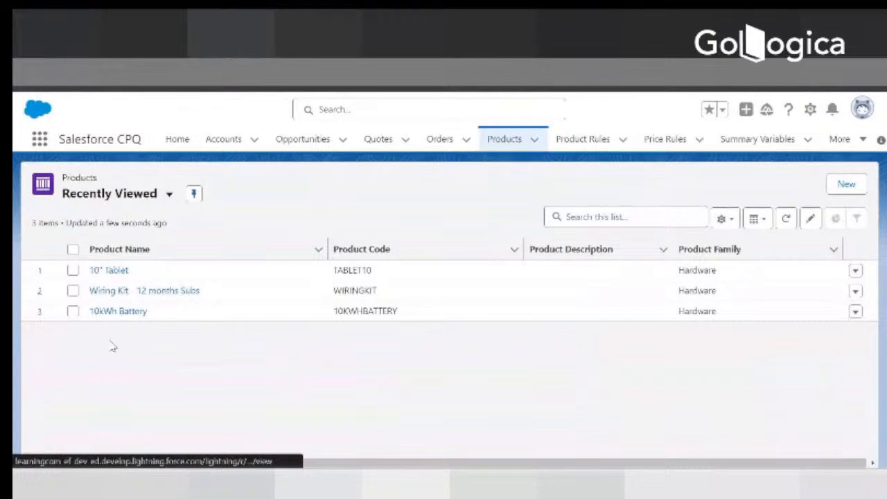
{"action": "left_click", "coordinate": [107, 271]}
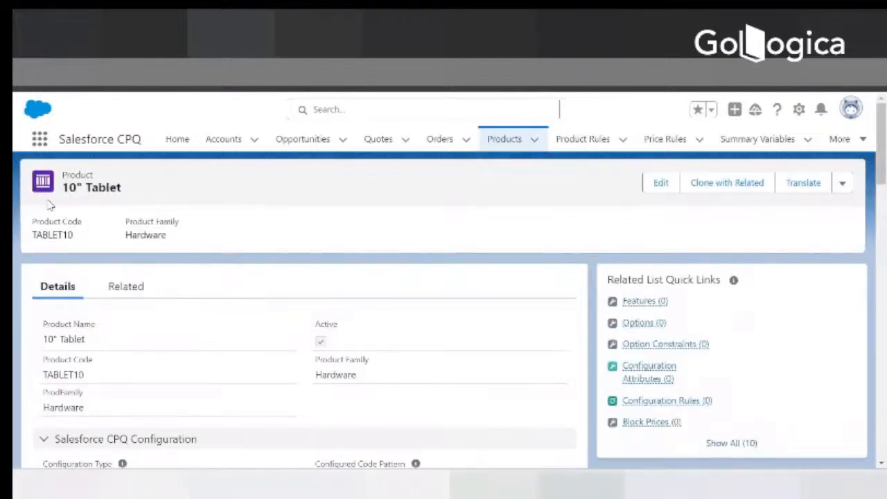
{"action": "left_click_drag", "start_coordinate": [64, 183], "coordinate": [124, 191]}
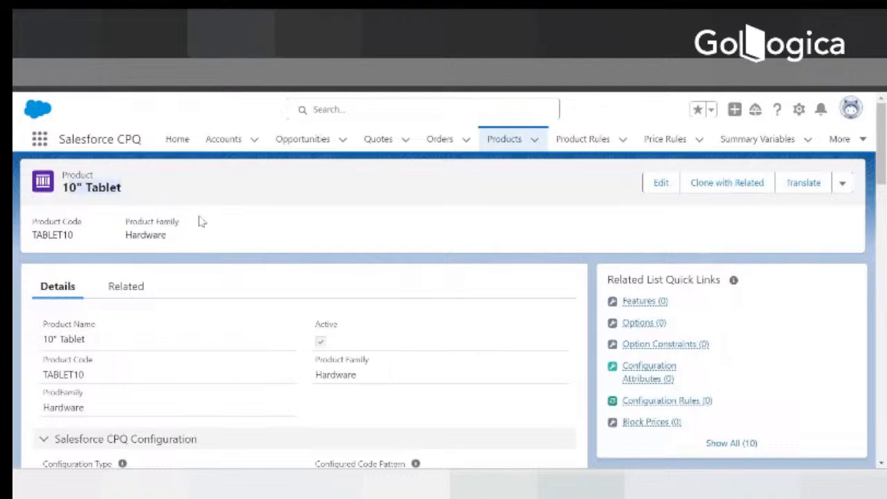
{"action": "scroll", "coordinate": [198, 220], "scroll_direction": "down", "scroll_amount": 5}
{"action": "scroll", "coordinate": [225, 332], "scroll_direction": "down", "scroll_amount": 6}
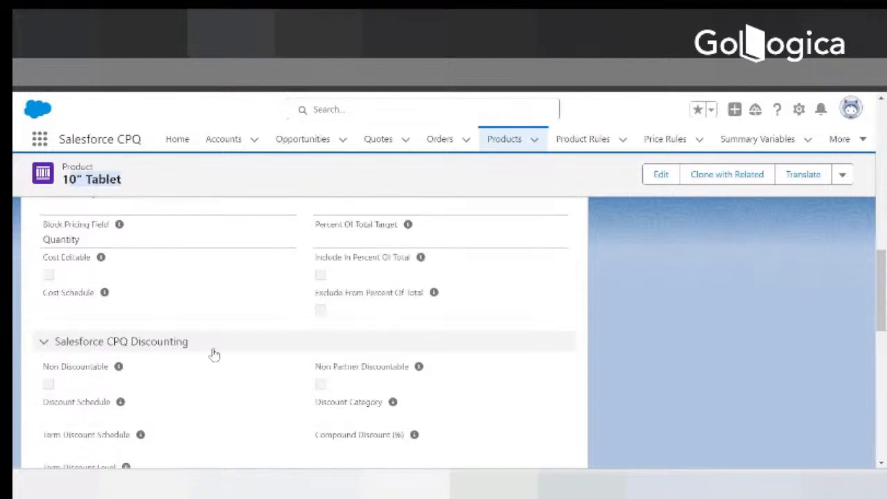
{"action": "scroll", "coordinate": [211, 355], "scroll_direction": "up", "scroll_amount": 5}
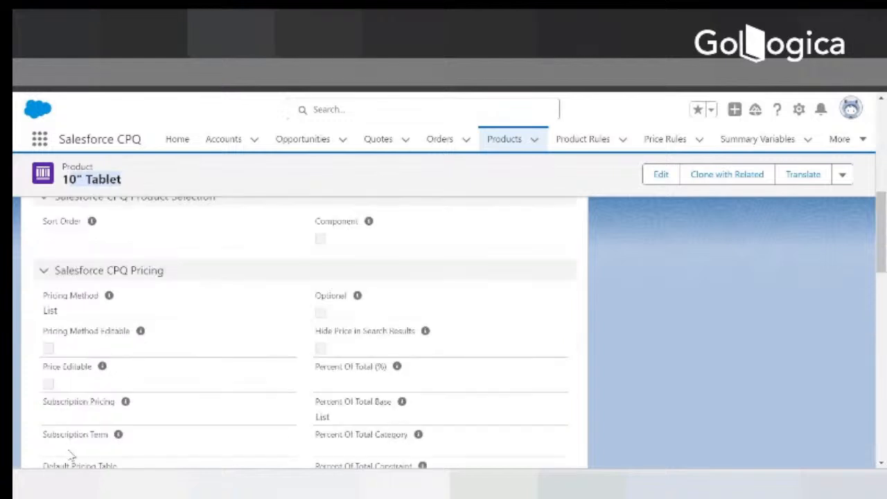
{"action": "scroll", "coordinate": [101, 311], "scroll_direction": "up", "scroll_amount": 8}
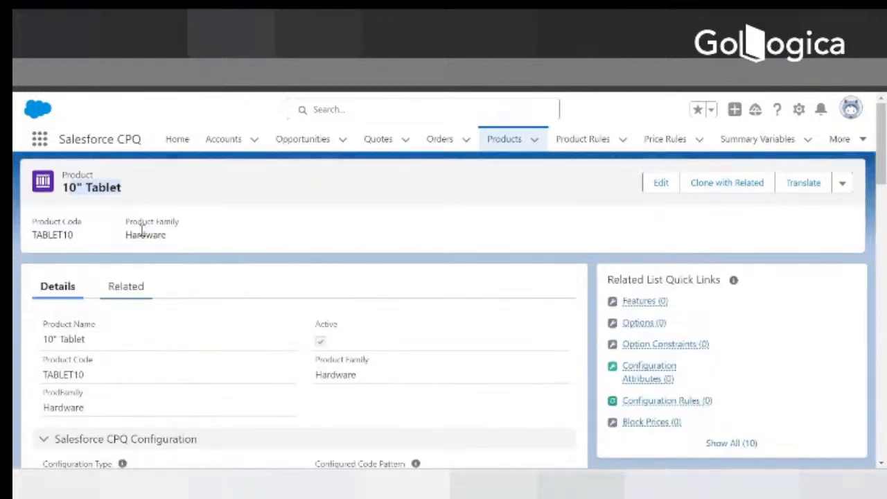
Check the 10" Tablet's list price in its price books and its unit cost among the related records.
{"action": "left_click", "coordinate": [118, 287]}
{"action": "scroll", "coordinate": [164, 360], "scroll_direction": "down", "scroll_amount": 10}
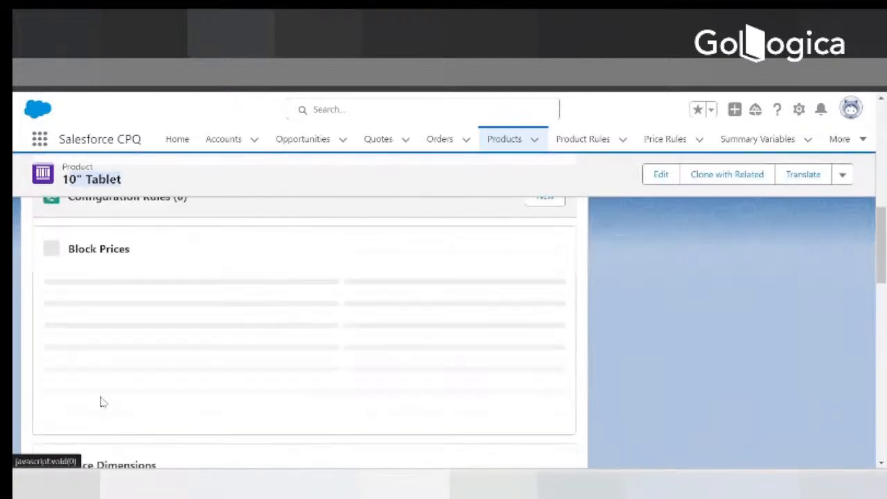
{"action": "scroll", "coordinate": [101, 401], "scroll_direction": "down", "scroll_amount": 8}
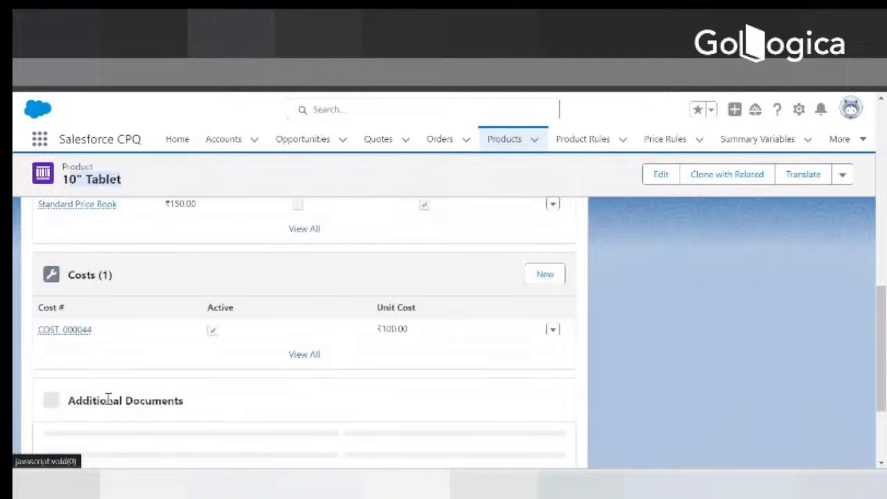
{"action": "scroll", "coordinate": [111, 394], "scroll_direction": "up", "scroll_amount": 4}
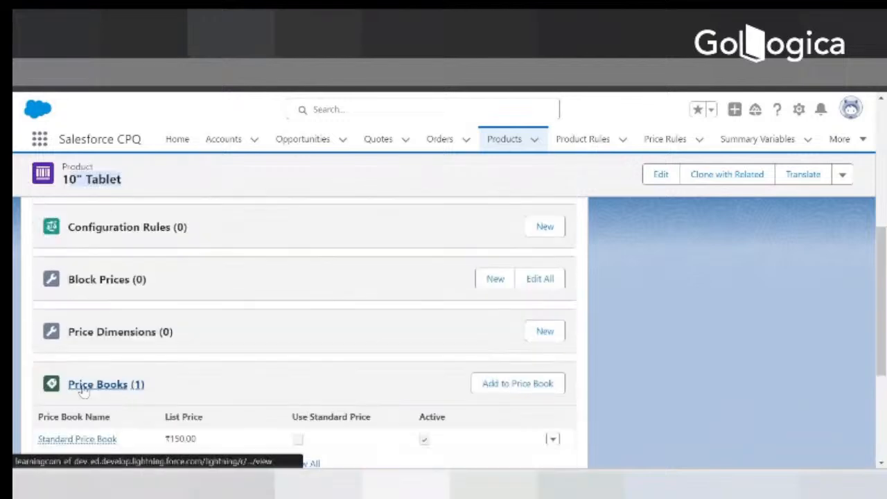
{"action": "scroll", "coordinate": [125, 426], "scroll_direction": "down", "scroll_amount": 1}
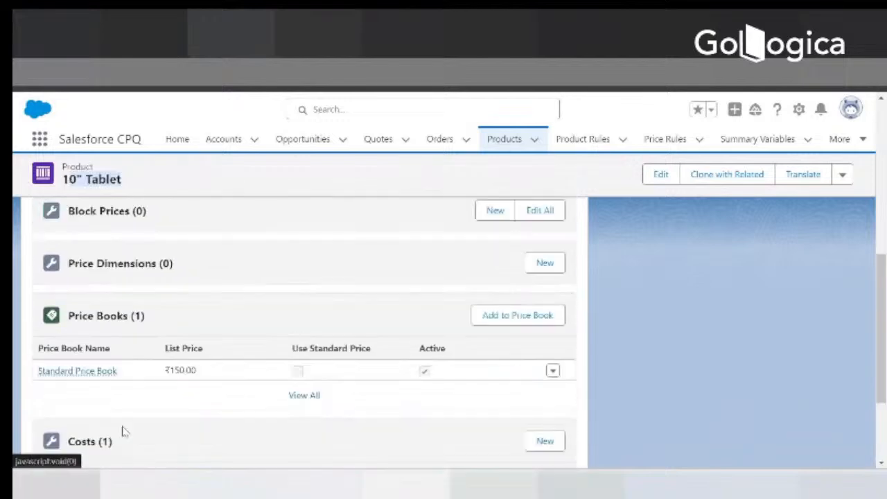
Open the Wiring Kit - 12 months Subs product and check its subscription pricing and subscription term.
{"action": "left_click", "coordinate": [494, 143]}
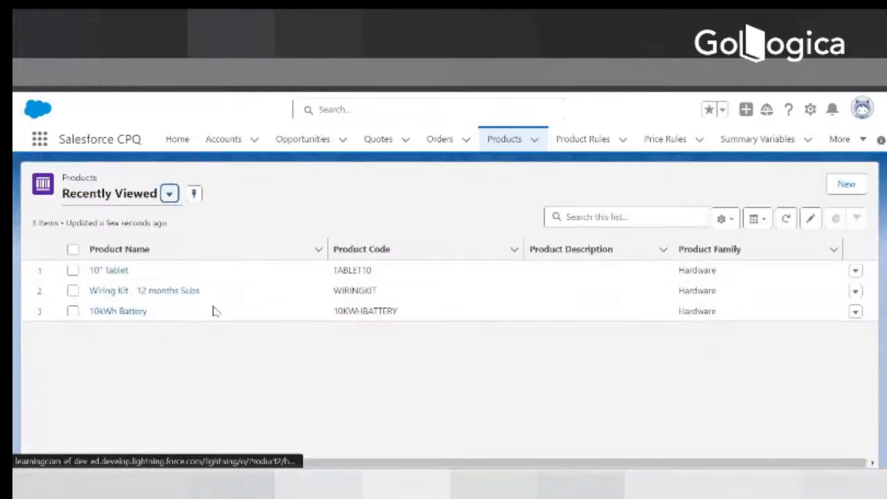
{"action": "left_click", "coordinate": [122, 291]}
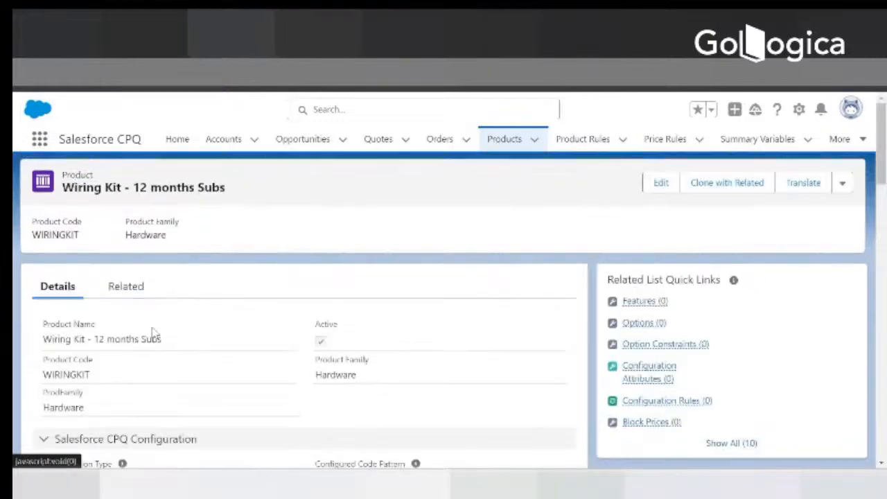
{"action": "scroll", "coordinate": [152, 279], "scroll_direction": "down", "scroll_amount": 10}
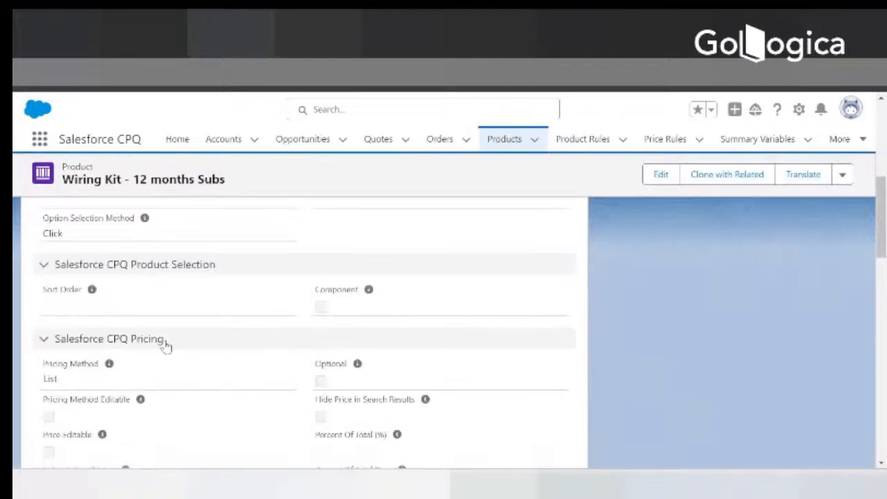
{"action": "left_click_drag", "start_coordinate": [40, 351], "coordinate": [90, 352]}
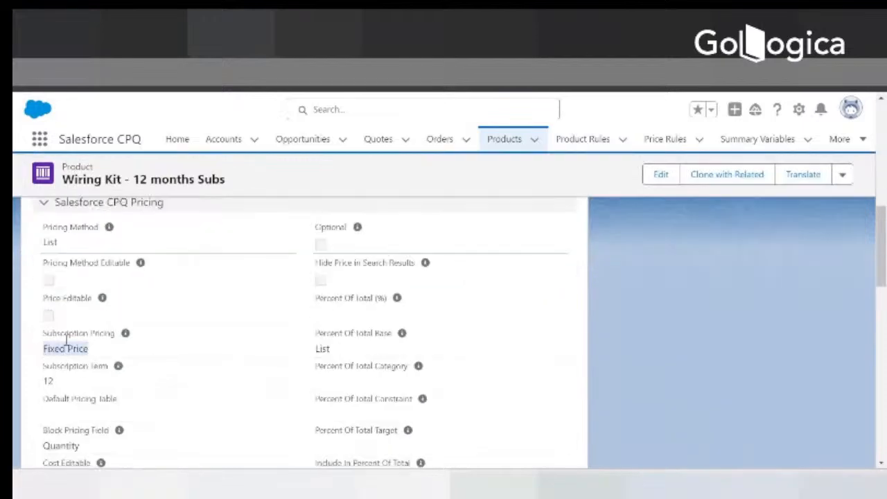
{"action": "left_click", "coordinate": [48, 381]}
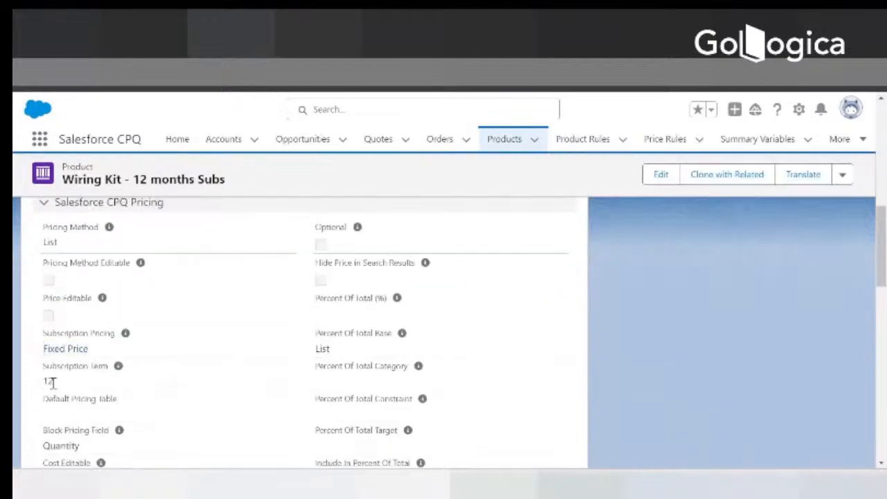
{"action": "scroll", "coordinate": [121, 324], "scroll_direction": "up", "scroll_amount": 3}
{"action": "scroll", "coordinate": [122, 324], "scroll_direction": "up", "scroll_amount": 3}
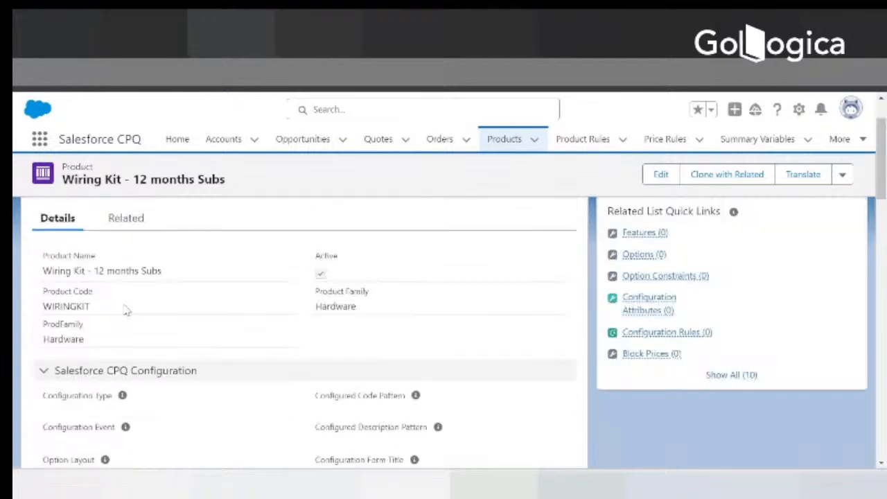
Check the Wiring Kit's list price in its price books and return to the quote's line editor.
{"action": "left_click", "coordinate": [124, 286]}
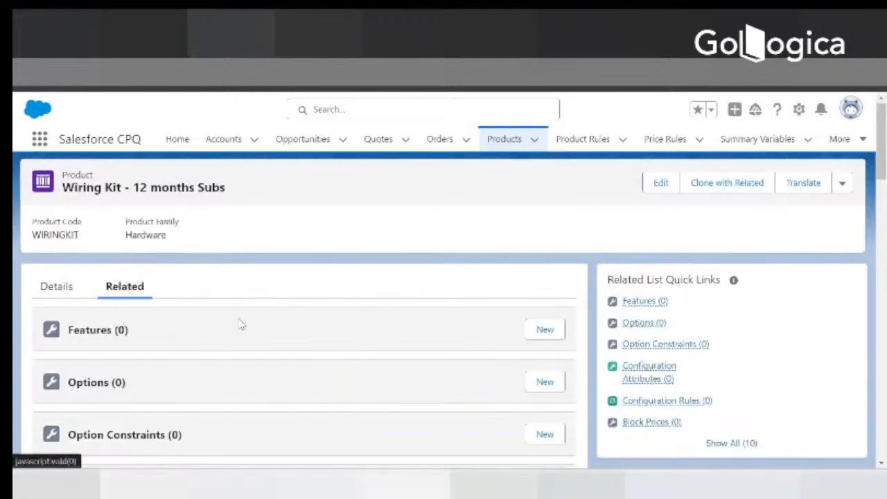
{"action": "scroll", "coordinate": [235, 332], "scroll_direction": "down", "scroll_amount": 10}
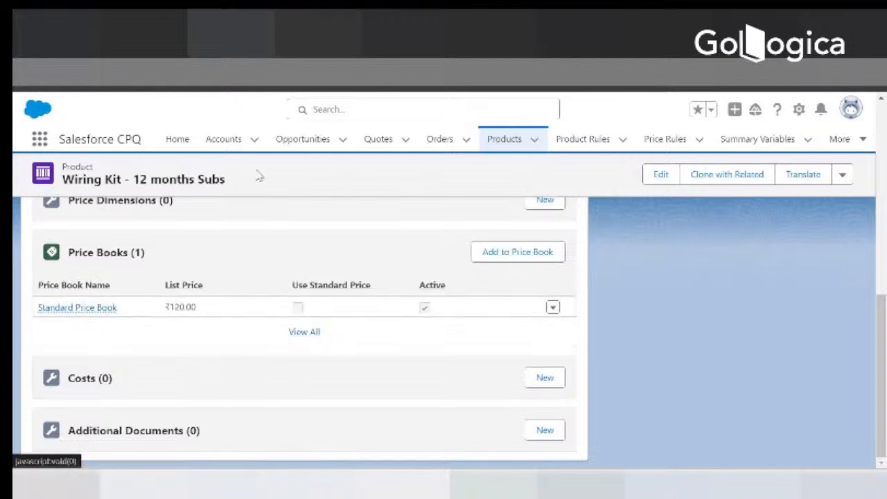
{"action": "left_click", "coordinate": [110, 34]}
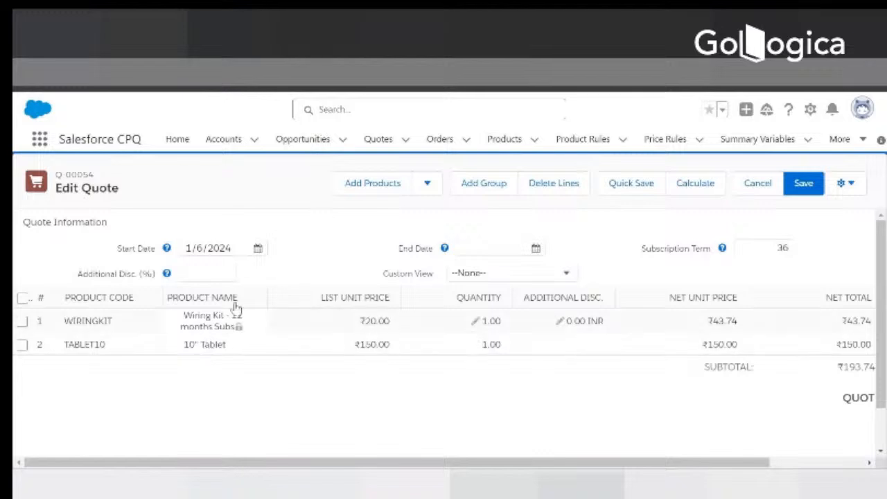
{"action": "left_click", "coordinate": [207, 248]}
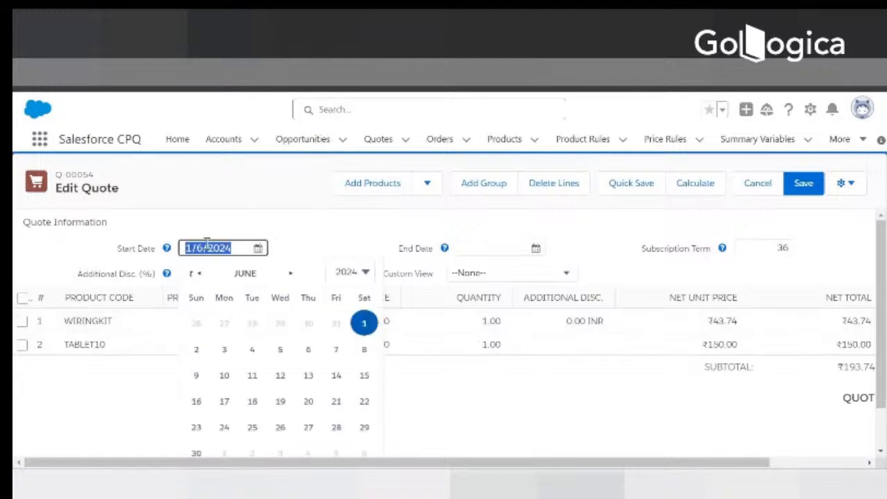
{"action": "left_click", "coordinate": [317, 246]}
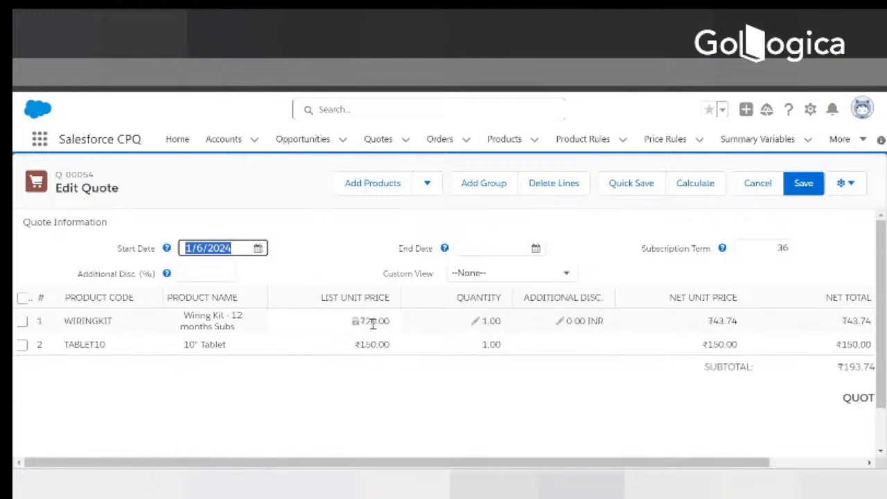
{"action": "left_click", "coordinate": [244, 248]}
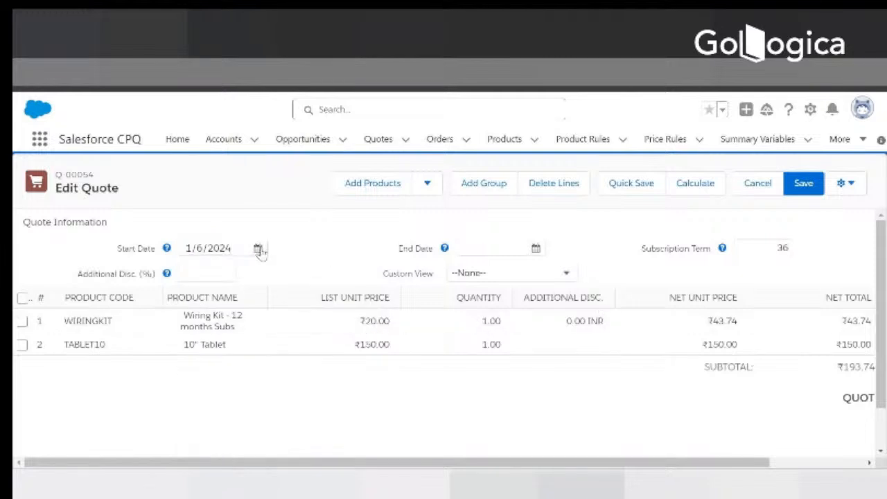
Set the quote's start date to 1/2/2025 (1 February 2025).
{"action": "left_click", "coordinate": [258, 249]}
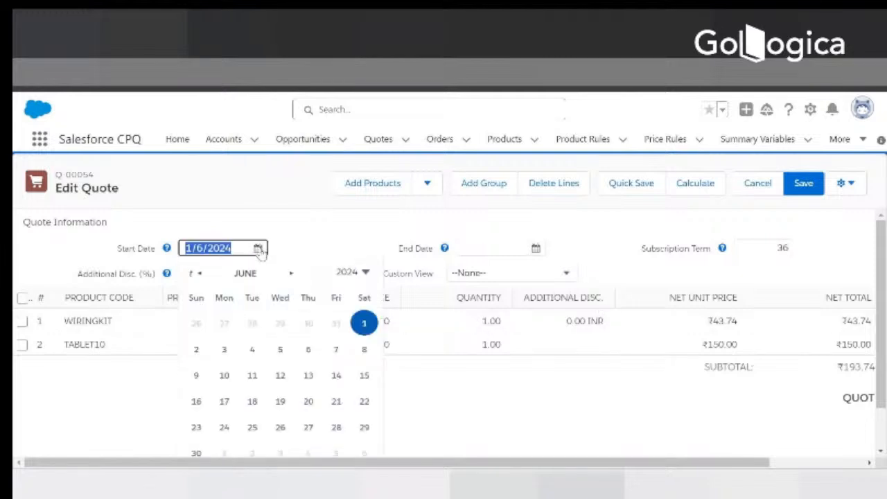
{"action": "left_click", "coordinate": [292, 274]}
{"action": "left_click", "coordinate": [346, 273]}
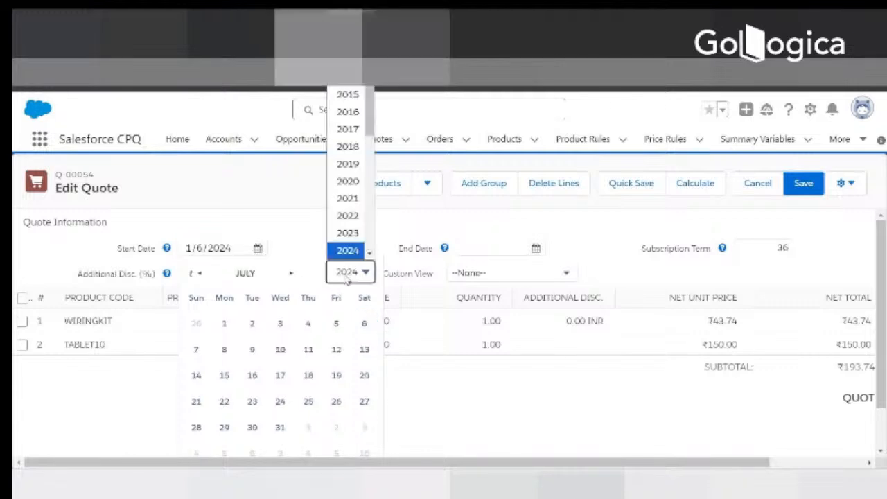
{"action": "scroll", "coordinate": [362, 239], "scroll_direction": "down", "scroll_amount": 1}
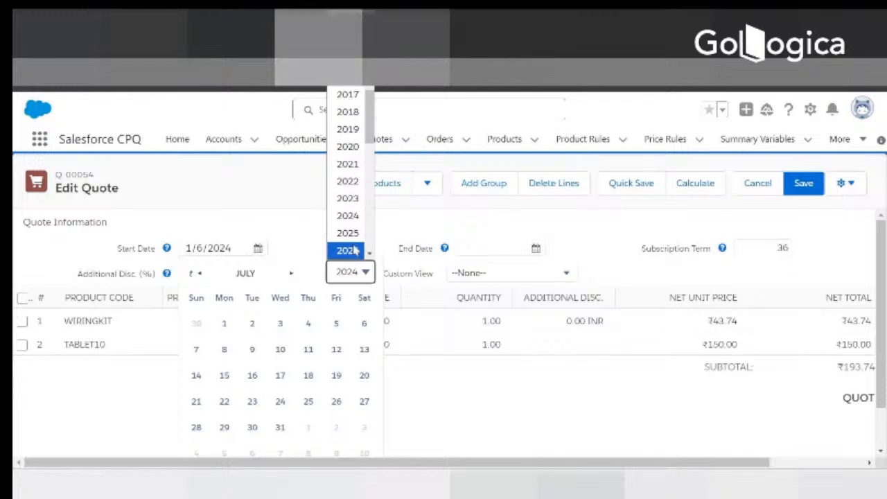
{"action": "left_click", "coordinate": [355, 250]}
{"action": "left_click", "coordinate": [198, 274]}
{"action": "double_click", "coordinate": [198, 274]}
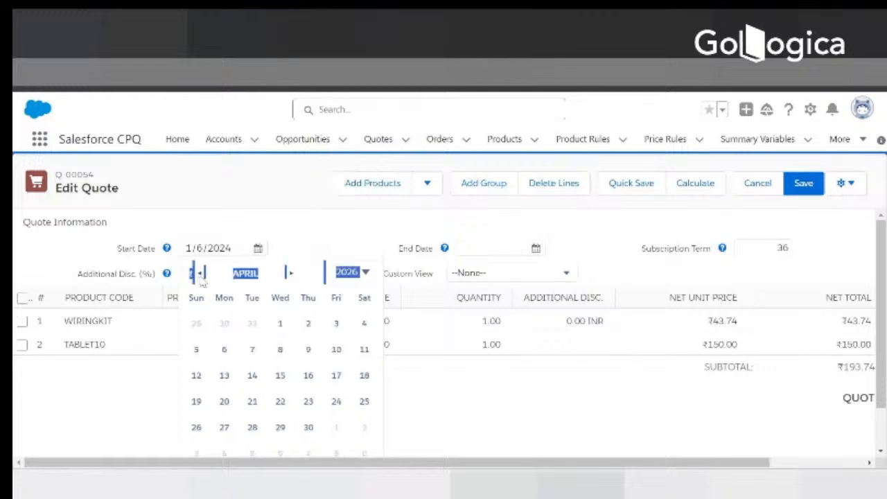
{"action": "left_click", "coordinate": [348, 273]}
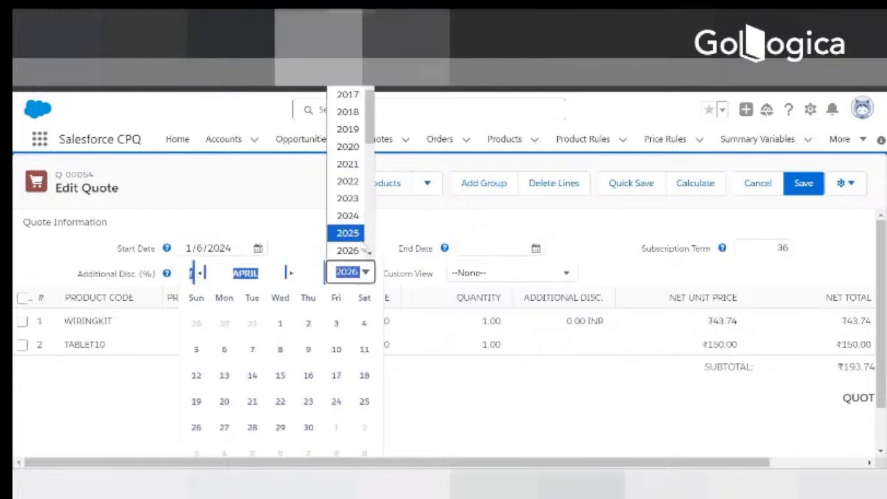
{"action": "left_click", "coordinate": [348, 232]}
{"action": "left_click", "coordinate": [199, 273]}
{"action": "left_click", "coordinate": [198, 274]}
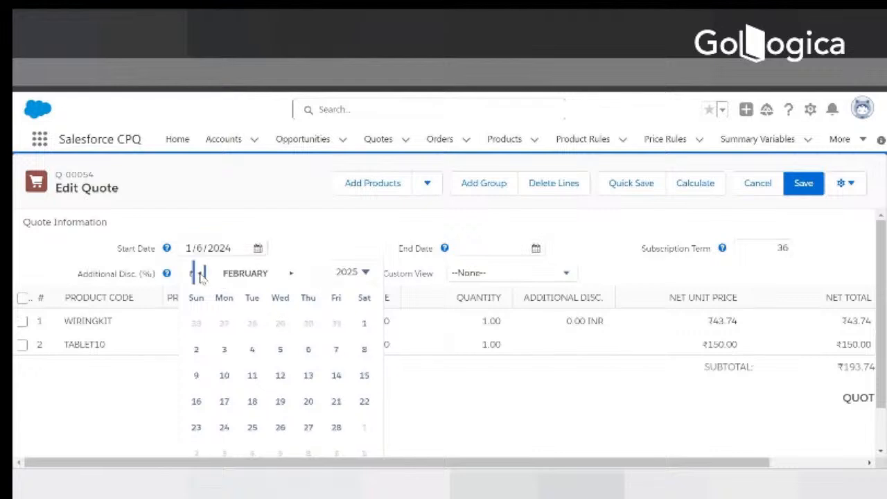
{"action": "left_click", "coordinate": [363, 324]}
Set the quote's subscription term to 12 and recalculate the quote lines.
{"action": "left_click_drag", "start_coordinate": [761, 249], "coordinate": [845, 238]}
{"action": "type", "text": "12"}
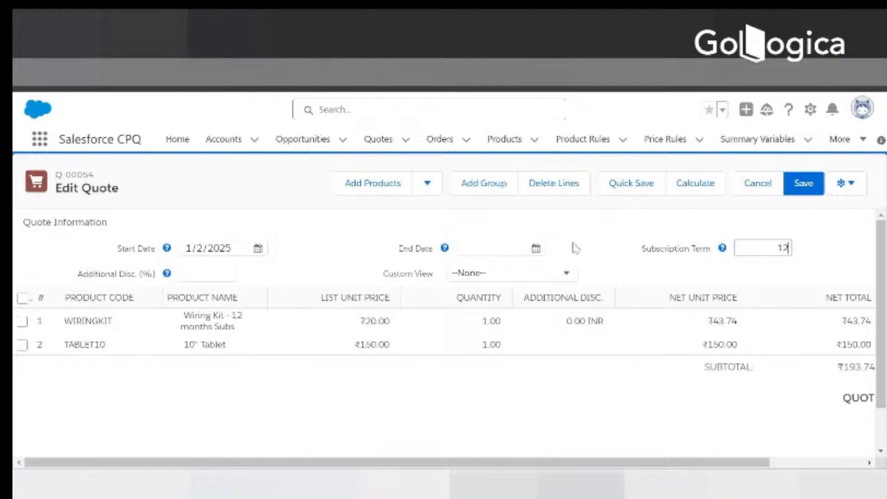
{"action": "left_click", "coordinate": [691, 184]}
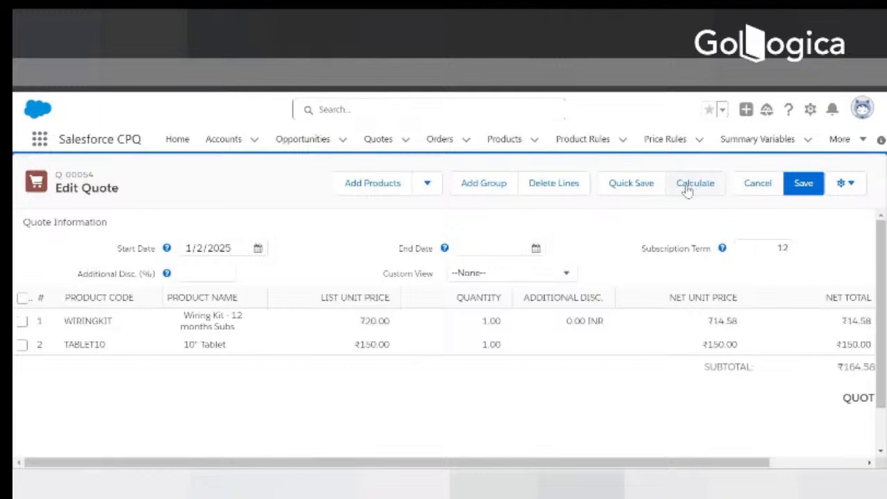
Review the Wiring Kit - 12 months Subs product's price book, pricing and subscription details, then return to its related lists.
{"action": "left_click_drag", "start_coordinate": [625, 460], "coordinate": [557, 462]}
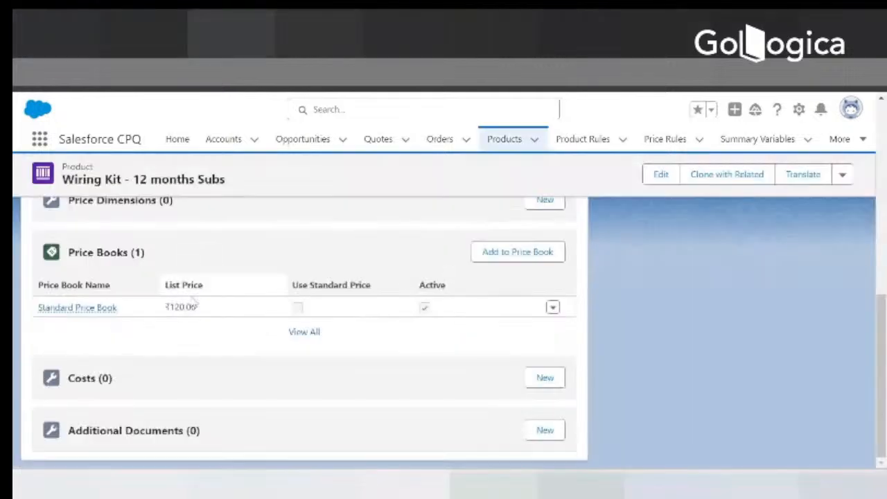
{"action": "scroll", "coordinate": [188, 291], "scroll_direction": "up", "scroll_amount": 3}
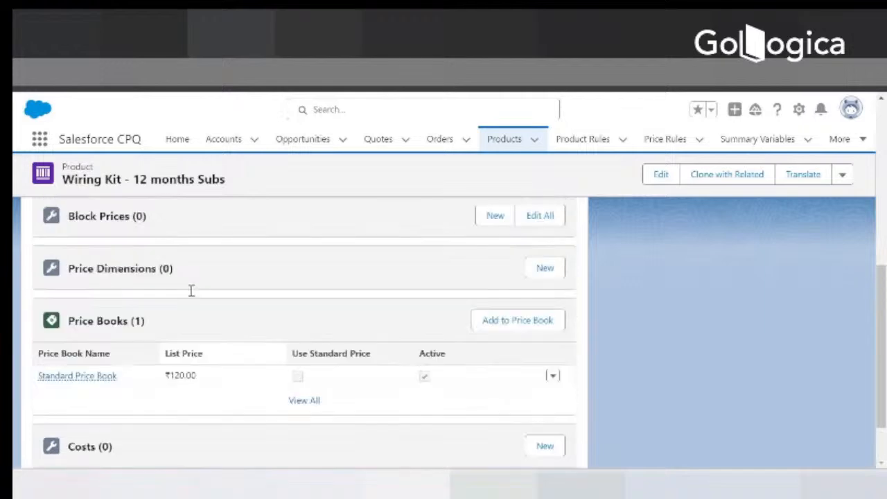
{"action": "scroll", "coordinate": [179, 305], "scroll_direction": "up", "scroll_amount": 3}
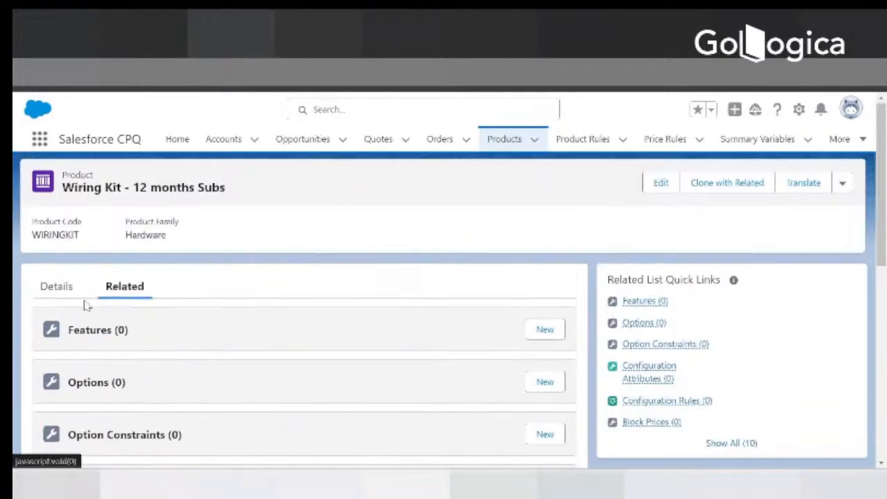
{"action": "left_click", "coordinate": [57, 285]}
{"action": "scroll", "coordinate": [237, 339], "scroll_direction": "down", "scroll_amount": 3}
{"action": "scroll", "coordinate": [237, 340], "scroll_direction": "down", "scroll_amount": 10}
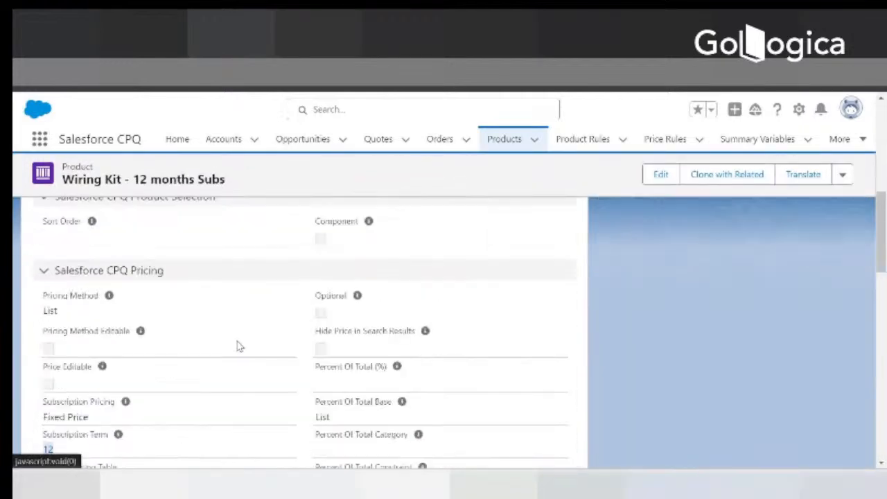
{"action": "scroll", "coordinate": [237, 348], "scroll_direction": "up", "scroll_amount": 2}
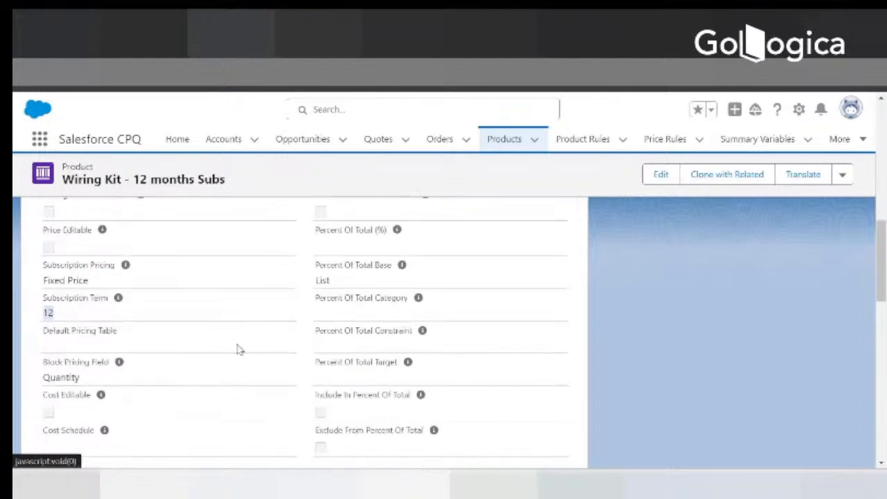
{"action": "scroll", "coordinate": [235, 350], "scroll_direction": "down", "scroll_amount": 8}
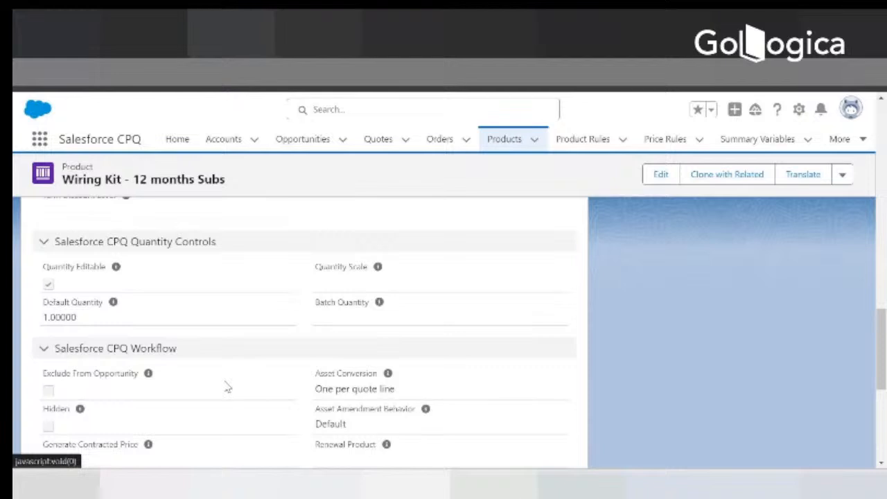
{"action": "scroll", "coordinate": [228, 386], "scroll_direction": "down", "scroll_amount": 5}
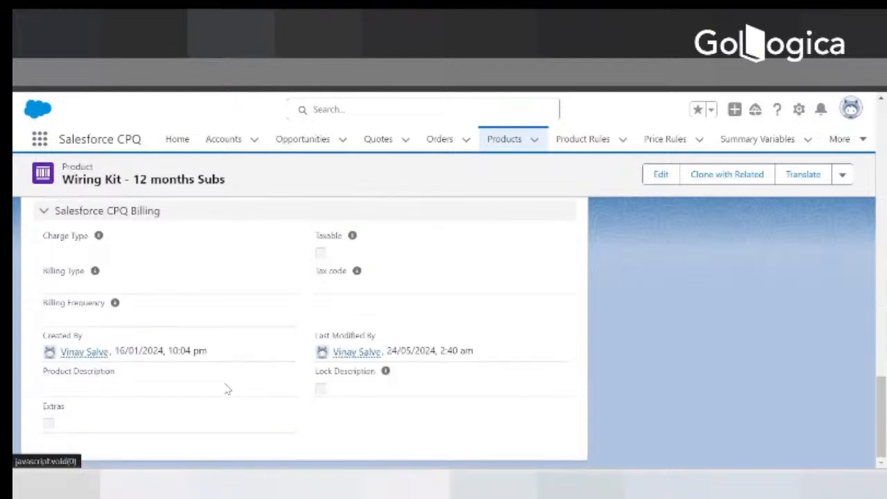
{"action": "scroll", "coordinate": [228, 381], "scroll_direction": "up", "scroll_amount": 15}
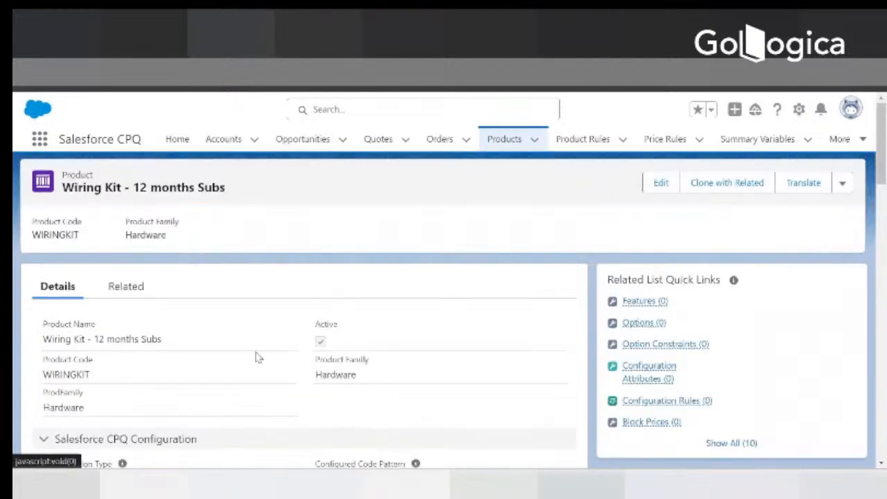
{"action": "left_click", "coordinate": [126, 286]}
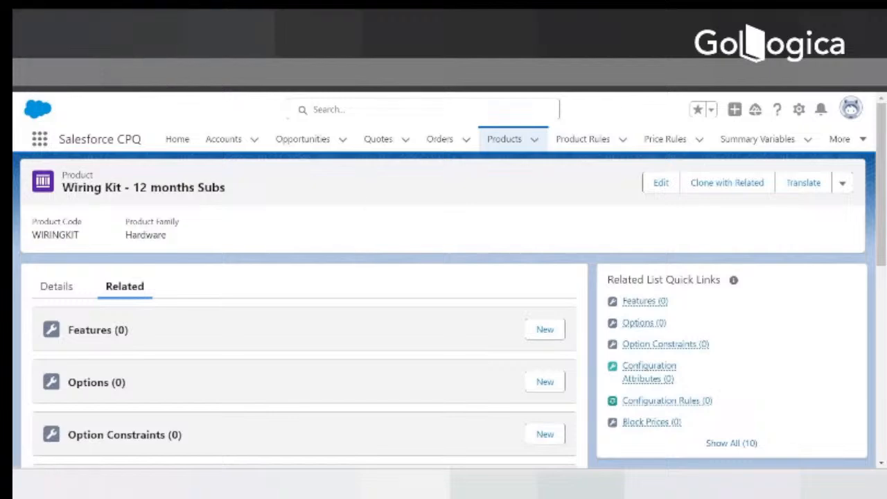
Open the Tech for second floor expansion quote from the recently viewed quotes and follow its PicoMachines account link.
{"action": "left_click", "coordinate": [378, 139]}
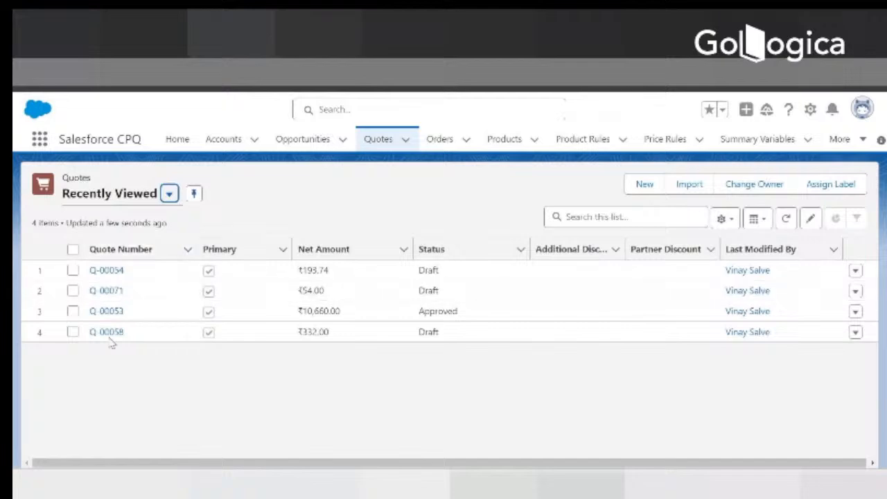
{"action": "left_click", "coordinate": [117, 271]}
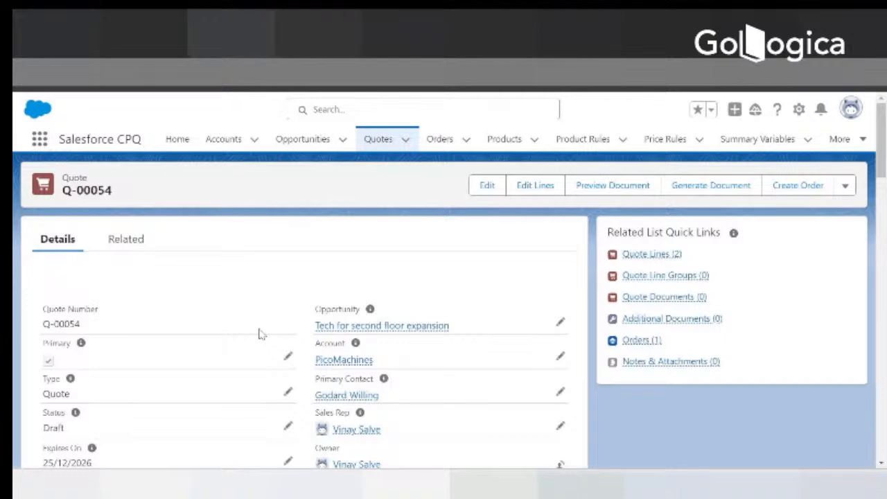
{"action": "left_click", "coordinate": [344, 361]}
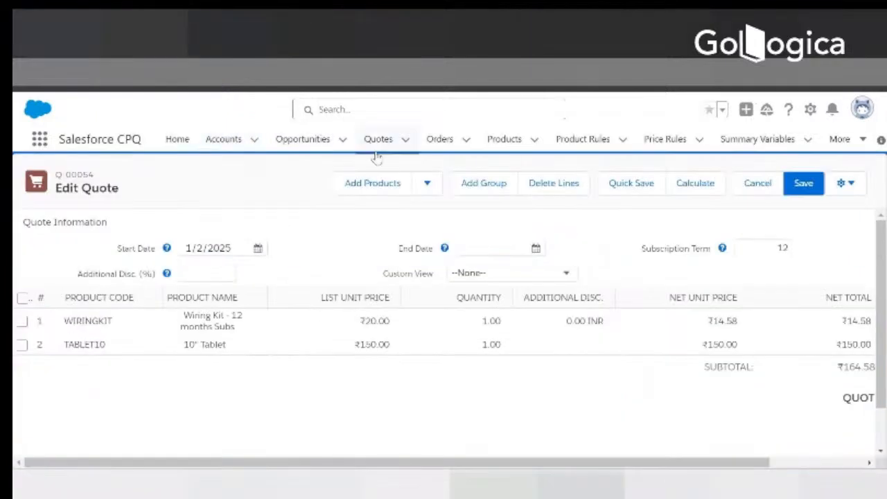
Switch the quotes list to the All view and open the Tech for teaching staff quote.
{"action": "left_click", "coordinate": [378, 140]}
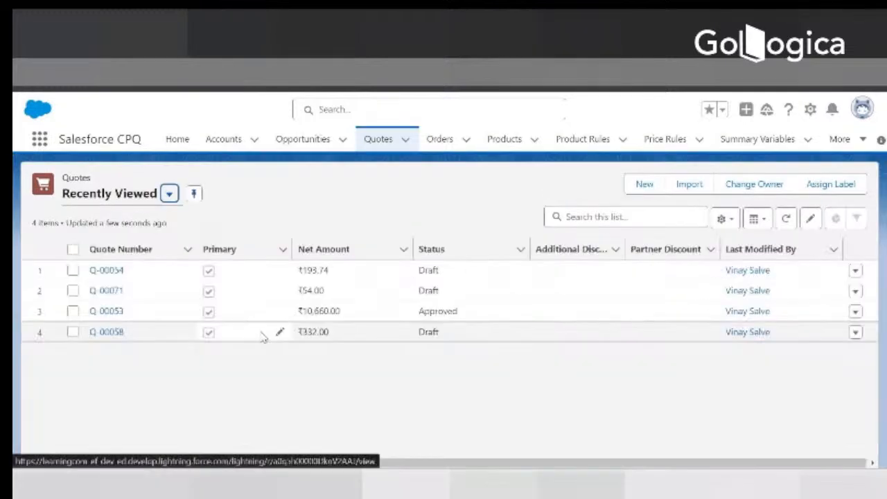
{"action": "left_click", "coordinate": [169, 193]}
{"action": "left_click", "coordinate": [94, 247]}
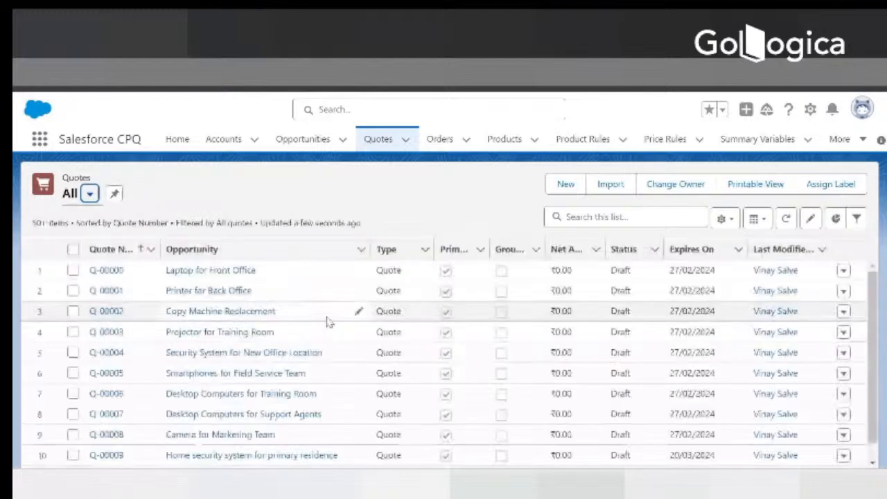
{"action": "scroll", "coordinate": [280, 367], "scroll_direction": "down", "scroll_amount": 12}
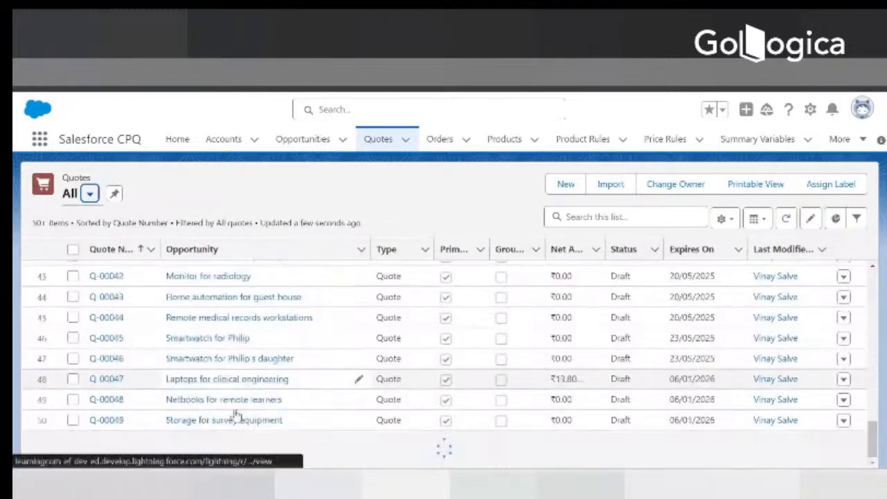
{"action": "scroll", "coordinate": [220, 377], "scroll_direction": "down", "scroll_amount": 3}
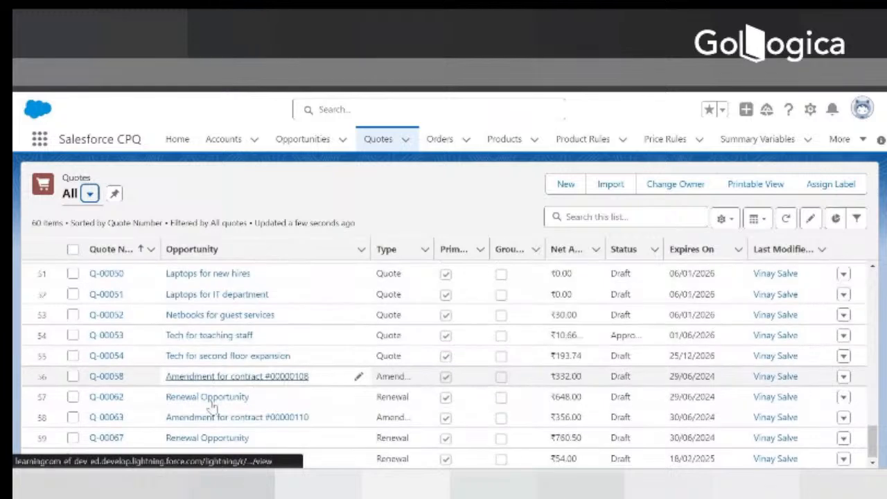
{"action": "left_click", "coordinate": [104, 336]}
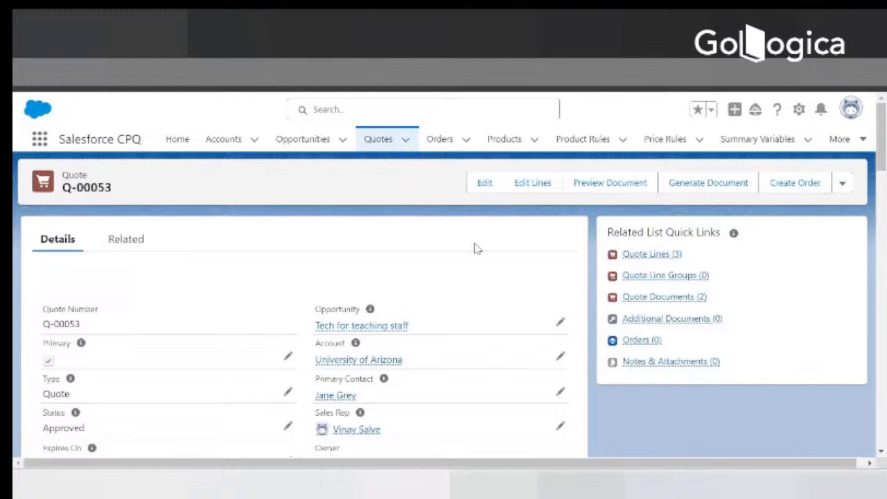
Delete the Training Sample and AW Proposal quote documents from the Tech for teaching staff quote.
{"action": "mouse_move", "coordinate": [636, 302]}
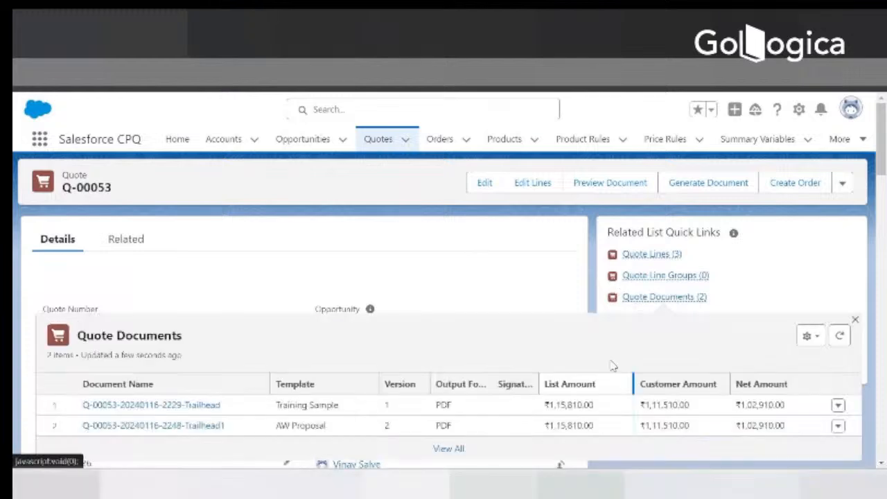
{"action": "left_click", "coordinate": [838, 406]}
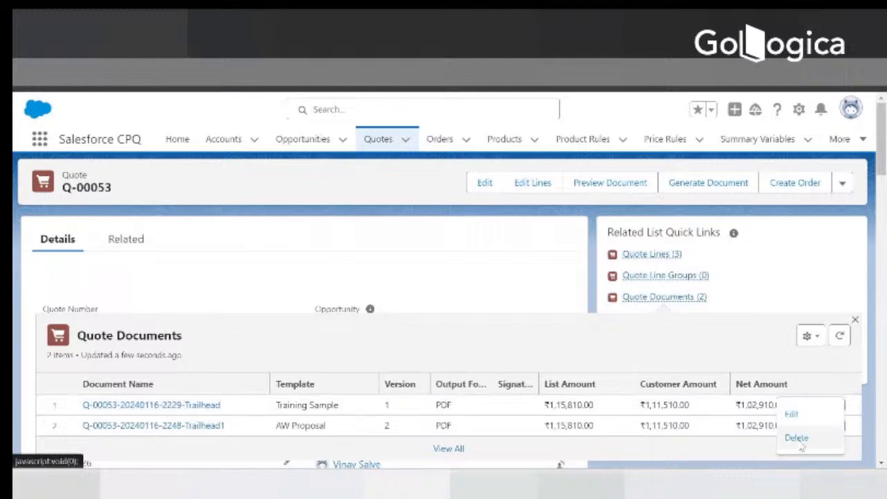
{"action": "left_click", "coordinate": [799, 435]}
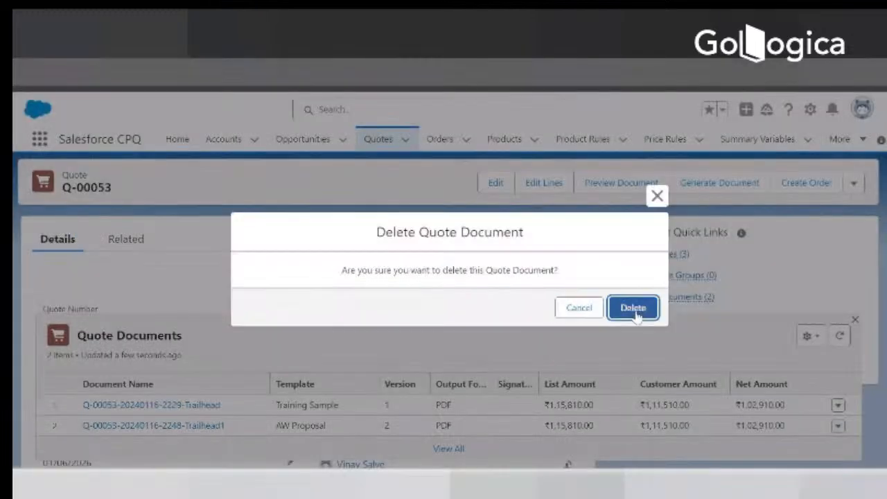
{"action": "left_click", "coordinate": [632, 308]}
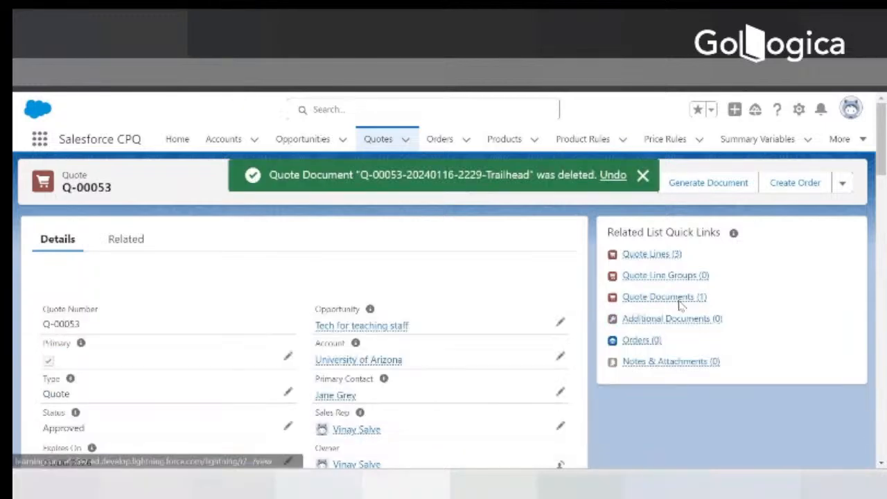
{"action": "mouse_move", "coordinate": [677, 306]}
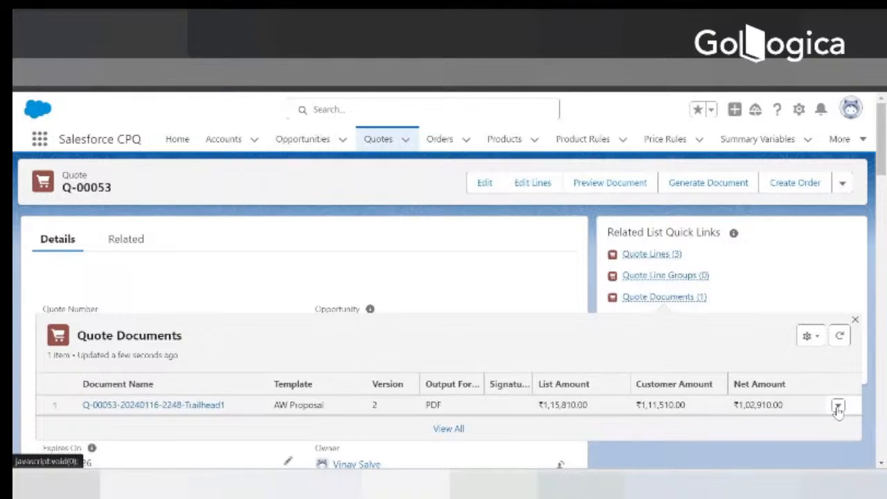
{"action": "left_click", "coordinate": [836, 405]}
{"action": "left_click", "coordinate": [796, 438]}
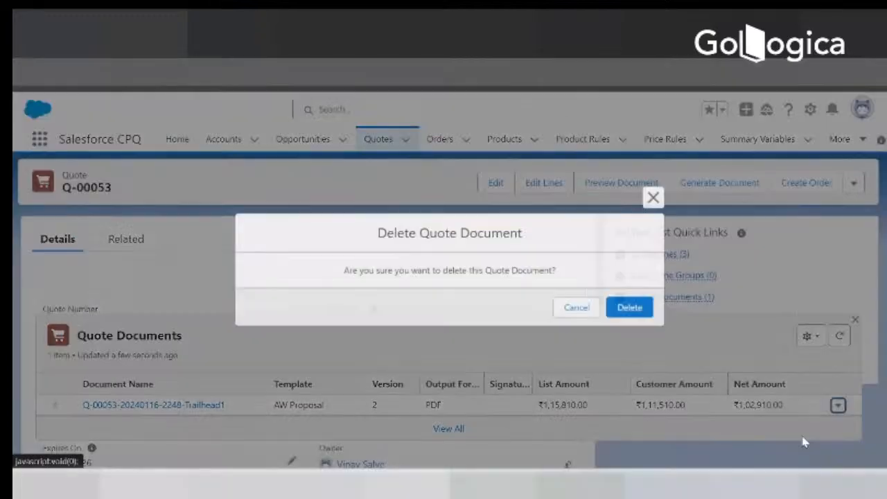
{"action": "left_click", "coordinate": [633, 308]}
{"action": "left_click", "coordinate": [791, 386]}
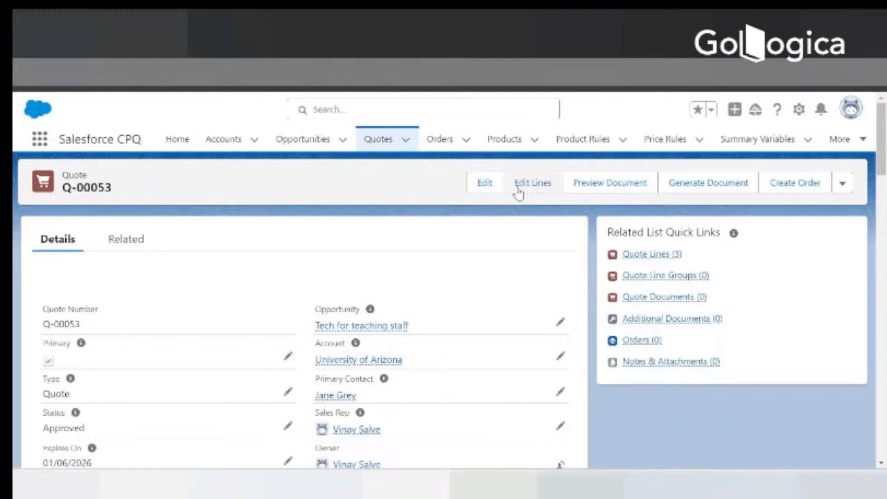
Open the Tech for teaching staff quote's line editor and set the start date to 1/2/2025 (1 February 2025).
{"action": "left_click", "coordinate": [518, 192]}
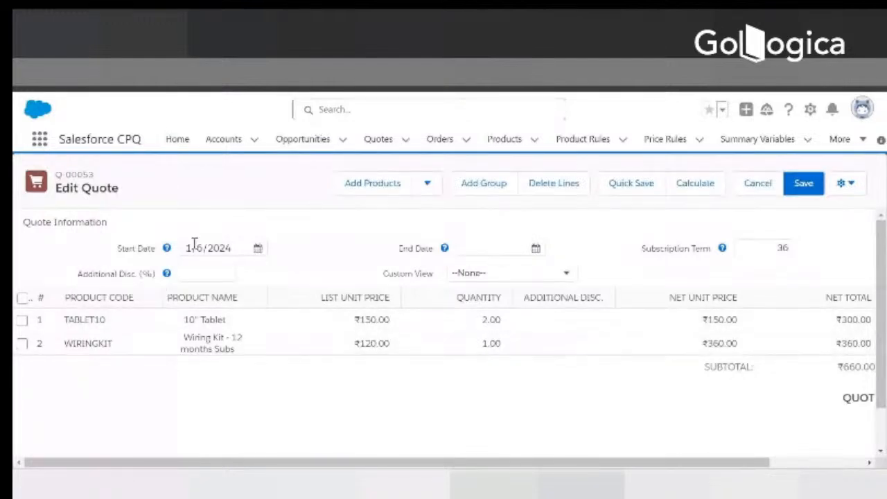
{"action": "left_click", "coordinate": [634, 188]}
{"action": "left_click", "coordinate": [248, 248]}
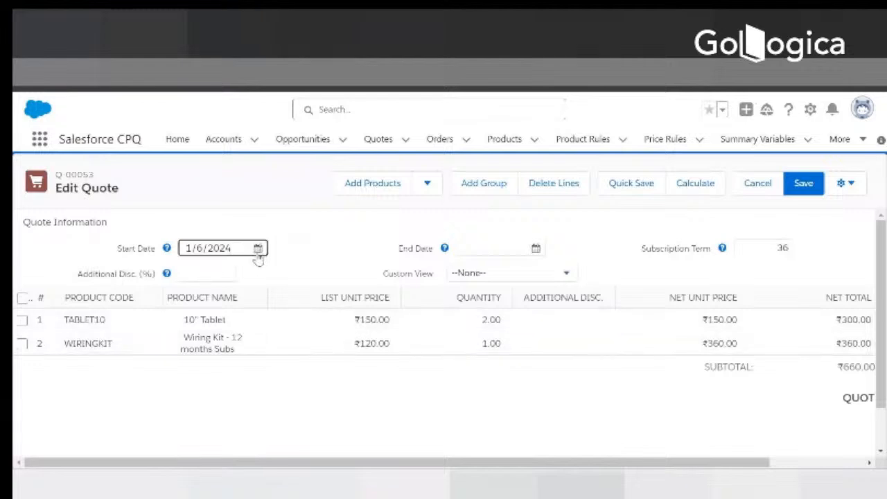
{"action": "left_click", "coordinate": [258, 250]}
{"action": "left_click", "coordinate": [364, 271]}
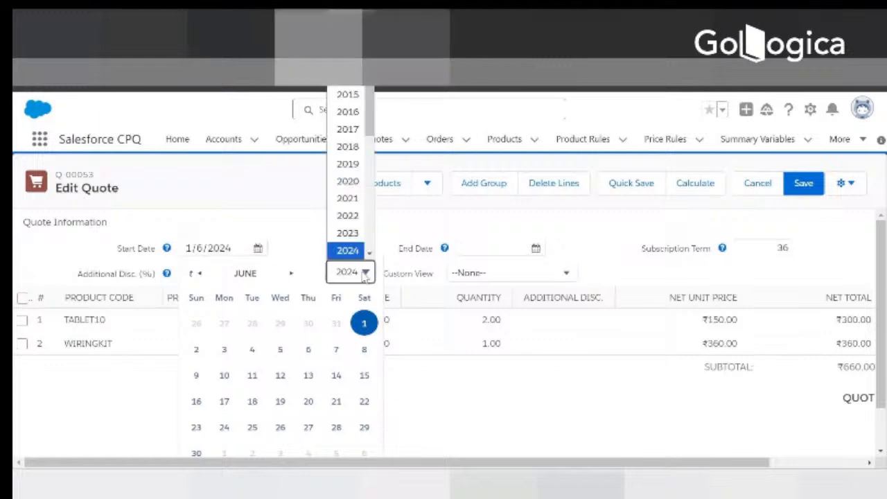
{"action": "left_click", "coordinate": [369, 254]}
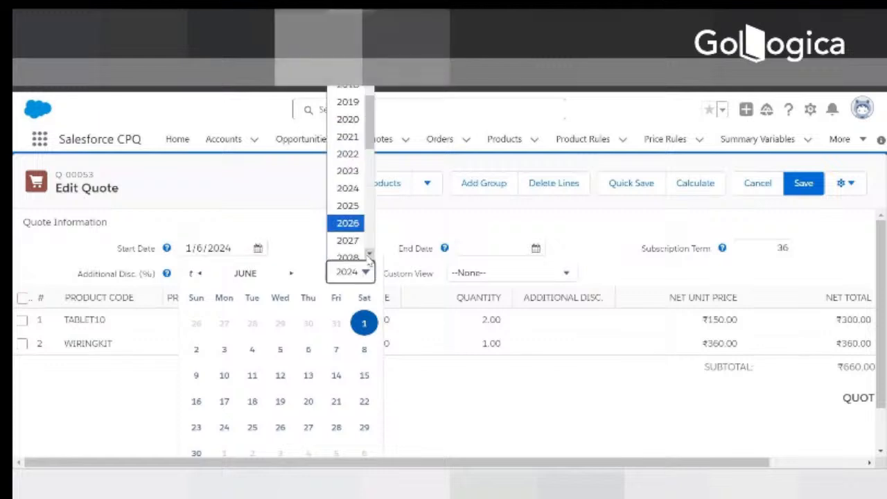
{"action": "left_click", "coordinate": [346, 199]}
{"action": "left_click", "coordinate": [200, 274]}
{"action": "left_click", "coordinate": [199, 274]}
{"action": "left_click", "coordinate": [199, 274]}
{"action": "left_click", "coordinate": [200, 273]}
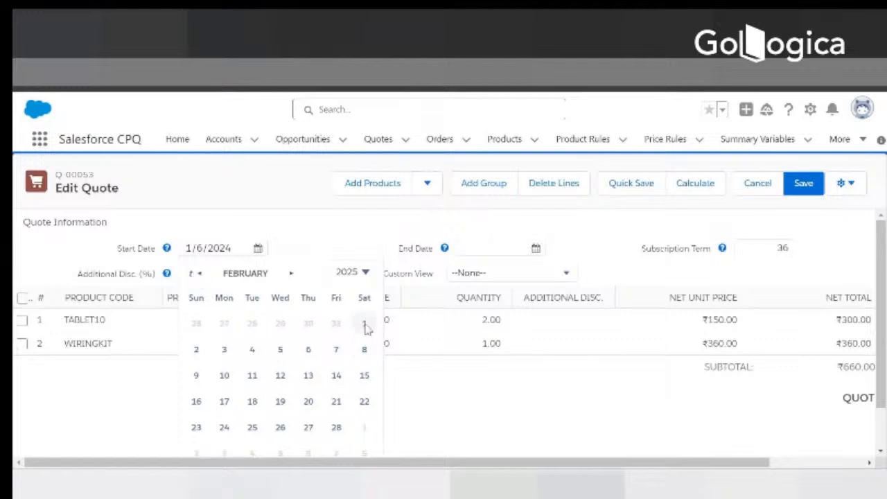
{"action": "left_click", "coordinate": [364, 325]}
Set the subscription term of the Tech for teaching staff quote to 12 and recalculate its lines.
{"action": "left_click", "coordinate": [754, 247]}
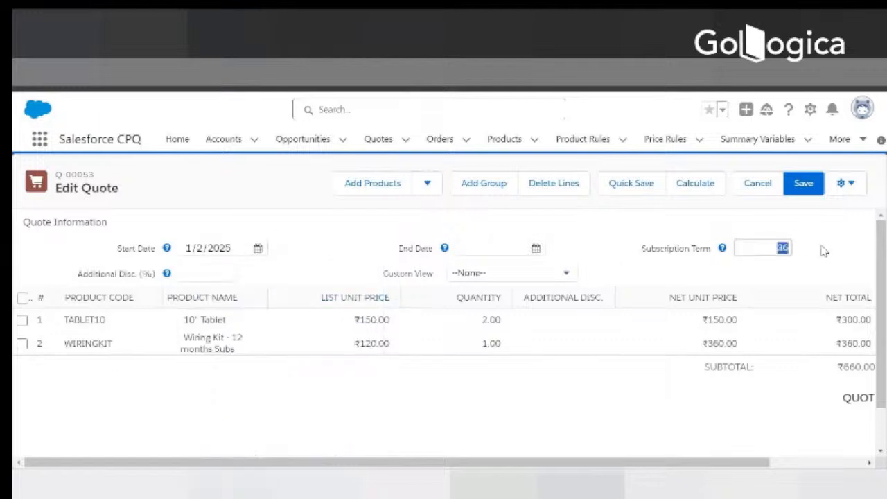
{"action": "type", "text": "12"}
{"action": "left_click", "coordinate": [705, 185]}
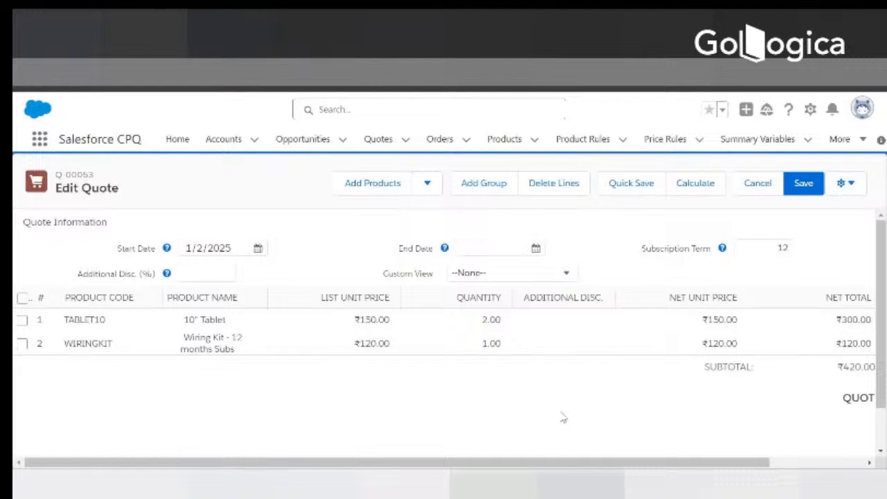
Set the 10" Tablet line's quantity to 1 and recalculate the quote.
{"action": "left_click", "coordinate": [479, 323]}
{"action": "type", "text": "1"}
{"action": "left_click", "coordinate": [757, 206]}
{"action": "left_click", "coordinate": [685, 186]}
Review the quote's start date, end date and subscription term fields together with its line totals.
{"action": "left_click", "coordinate": [240, 248]}
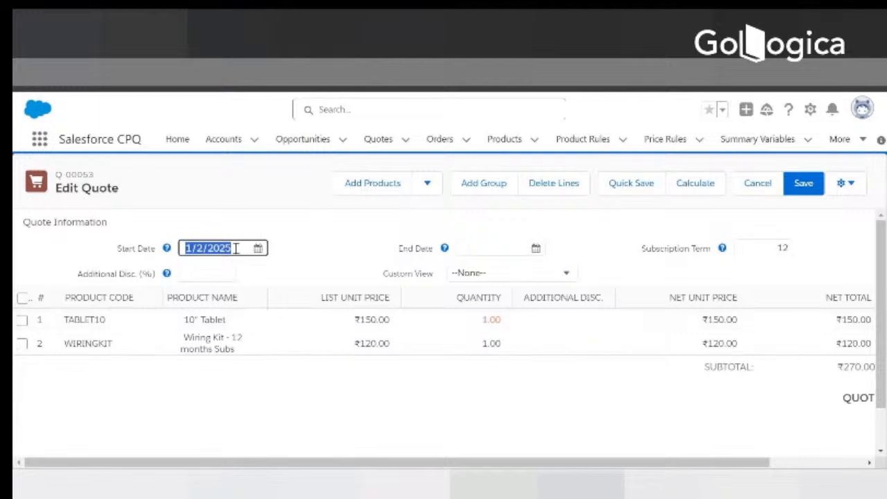
{"action": "left_click", "coordinate": [236, 248]}
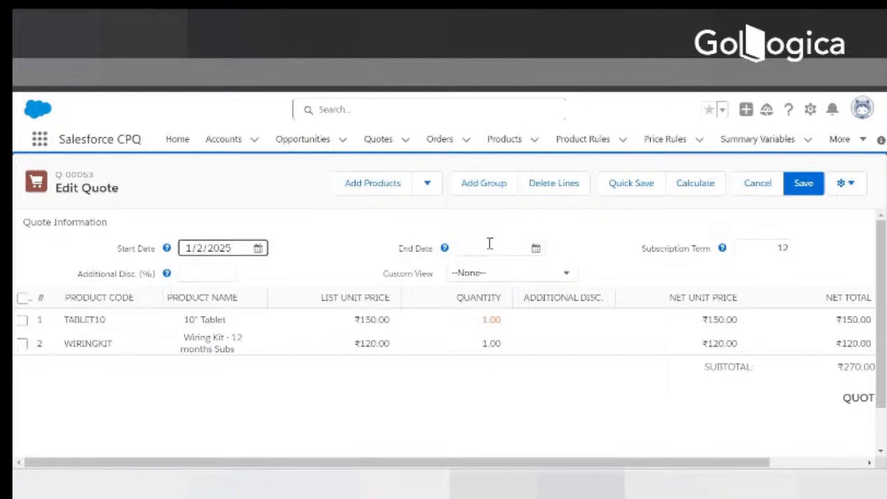
{"action": "left_click", "coordinate": [489, 248]}
{"action": "mouse_move", "coordinate": [721, 250]}
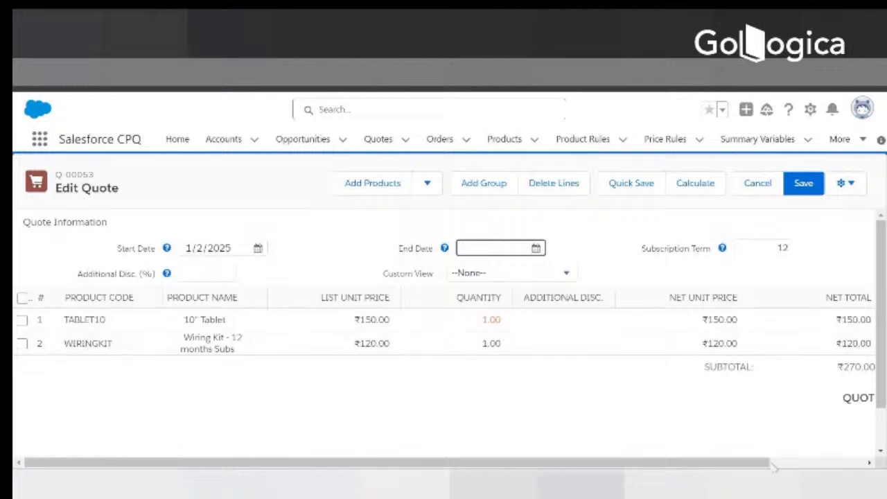
{"action": "left_click", "coordinate": [774, 463]}
{"action": "left_click_drag", "start_coordinate": [774, 463], "coordinate": [312, 435]}
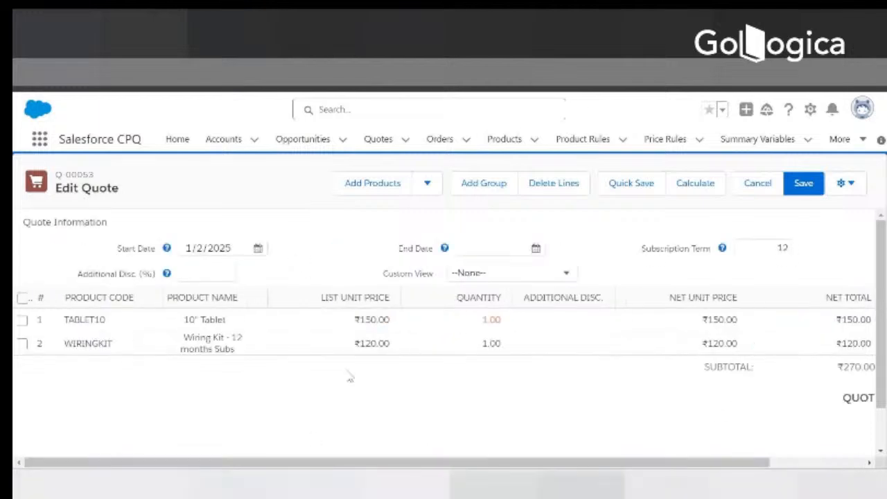
Save the quote's line changes and open its refreshed Quote Lines list in a separate browser tab.
{"action": "left_click", "coordinate": [804, 186]}
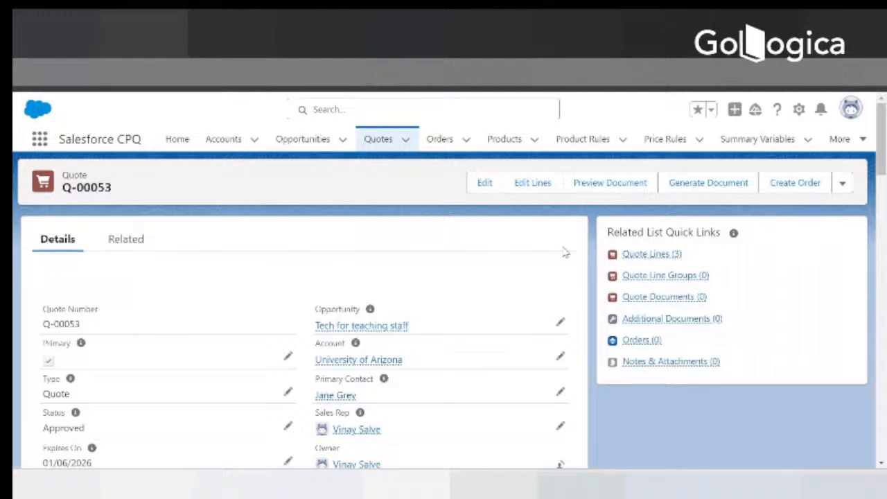
{"action": "key", "text": "F5"}
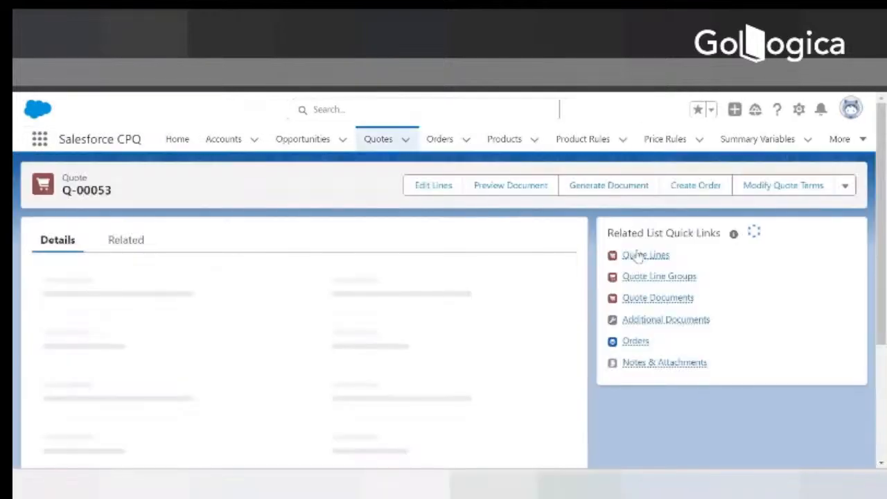
{"action": "right_click", "coordinate": [642, 254]}
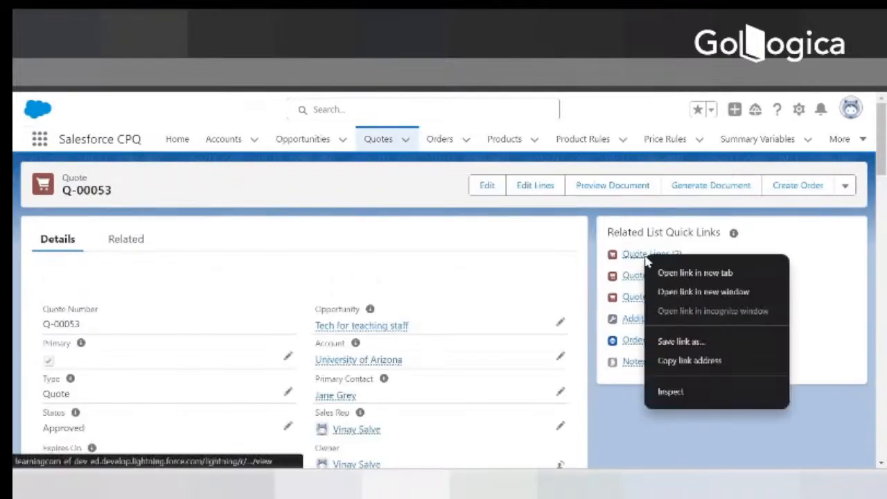
{"action": "left_click", "coordinate": [679, 277]}
{"action": "left_click", "coordinate": [230, 23]}
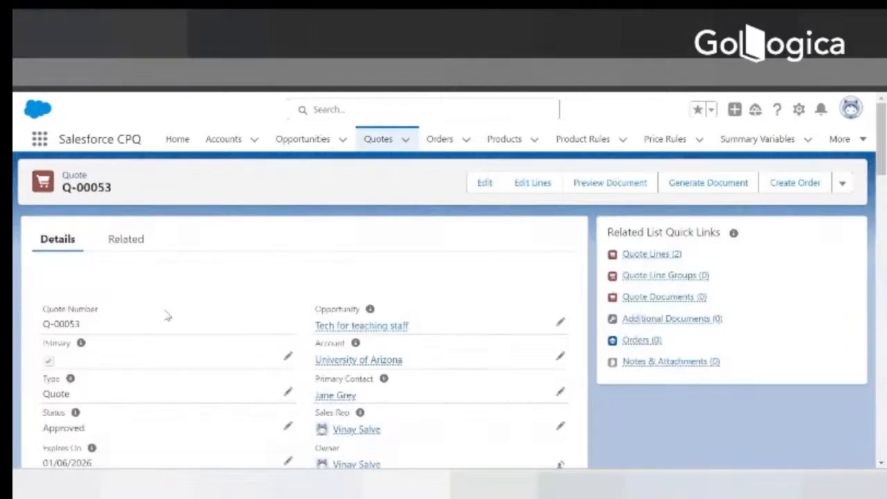
Open the quote's linked opportunity, Tech for teaching staff, in a separate browser tab.
{"action": "right_click", "coordinate": [352, 325]}
{"action": "left_click", "coordinate": [178, 226]}
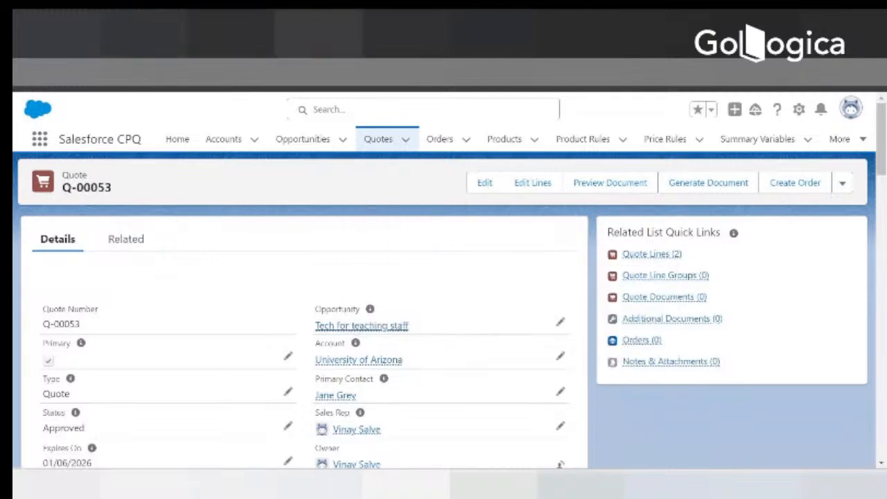
{"action": "left_click", "coordinate": [319, 31]}
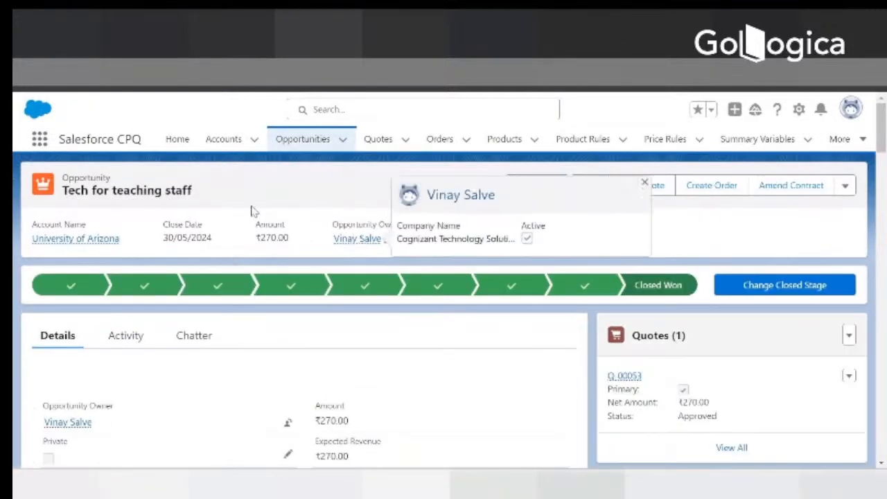
Delete the opportunity's existing activated contract, clear the Contracted checkbox and save the record.
{"action": "scroll", "coordinate": [607, 335], "scroll_direction": "down", "scroll_amount": 2}
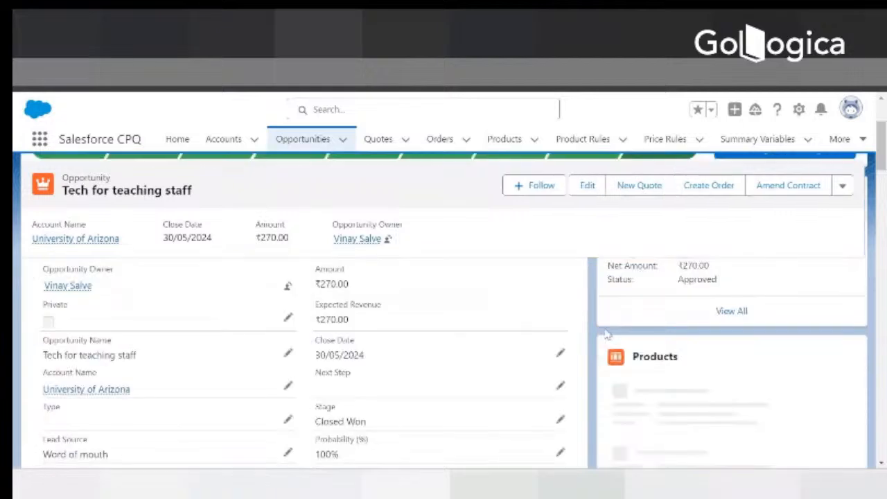
{"action": "scroll", "coordinate": [607, 334], "scroll_direction": "down", "scroll_amount": 3}
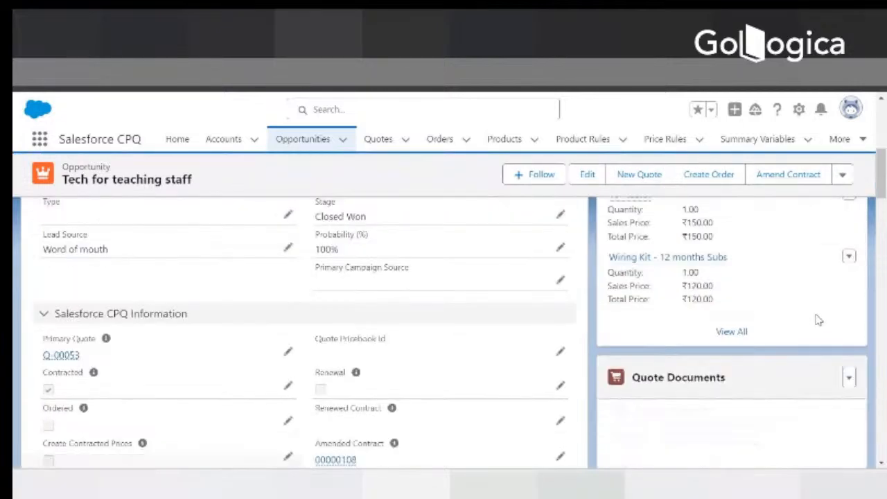
{"action": "scroll", "coordinate": [818, 319], "scroll_direction": "down", "scroll_amount": 2}
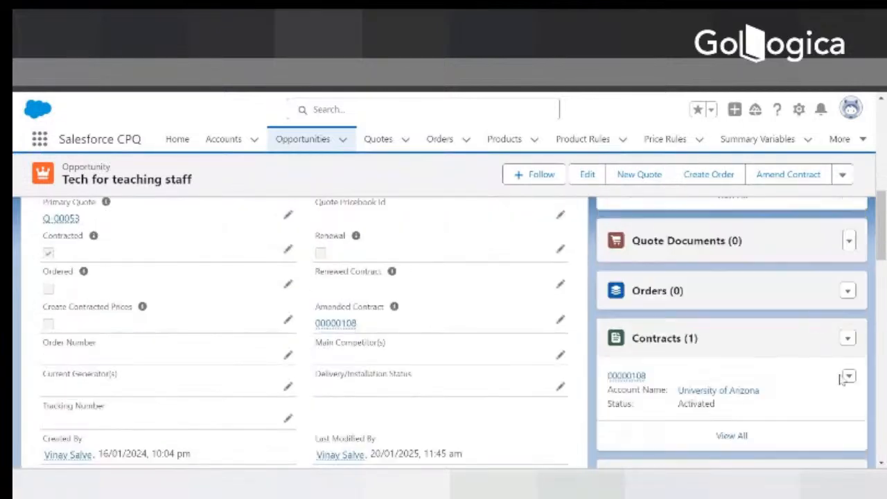
{"action": "left_click", "coordinate": [848, 377]}
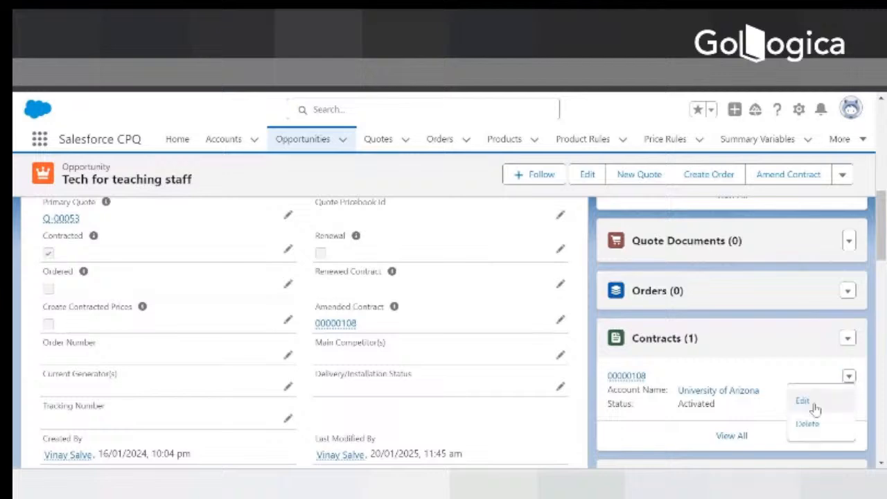
{"action": "left_click", "coordinate": [805, 422]}
{"action": "left_click", "coordinate": [629, 309]}
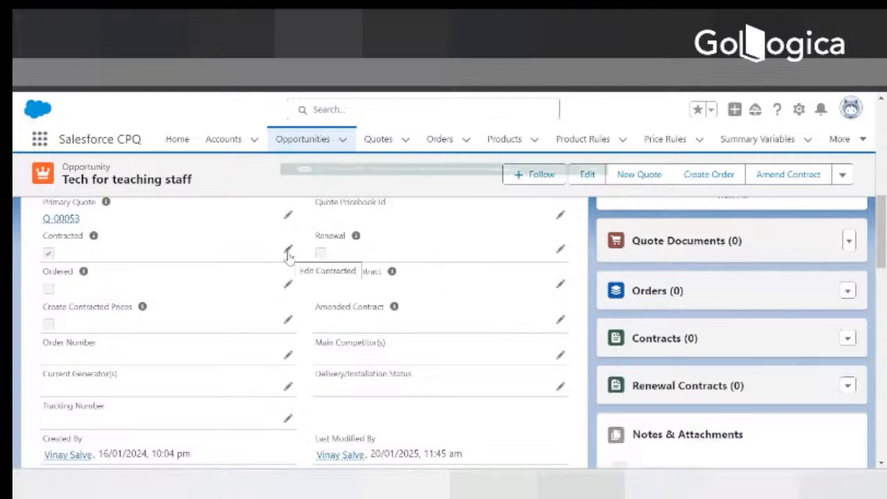
{"action": "left_click", "coordinate": [287, 249]}
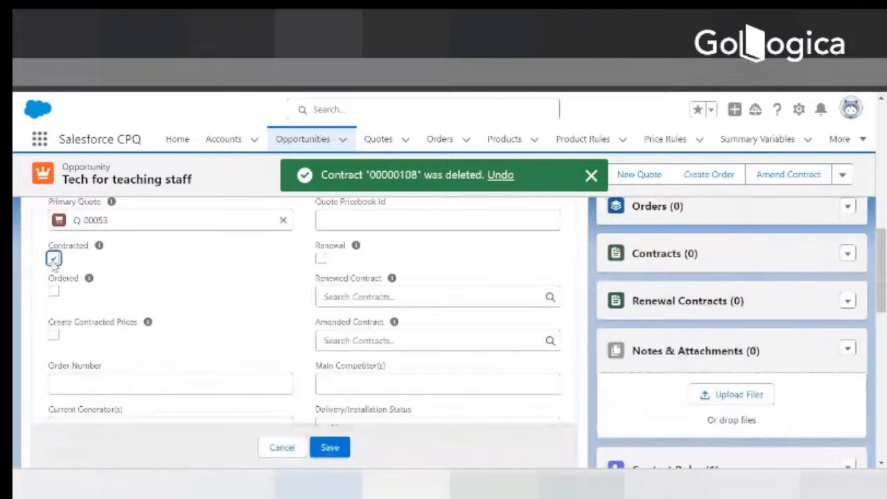
{"action": "left_click", "coordinate": [330, 447]}
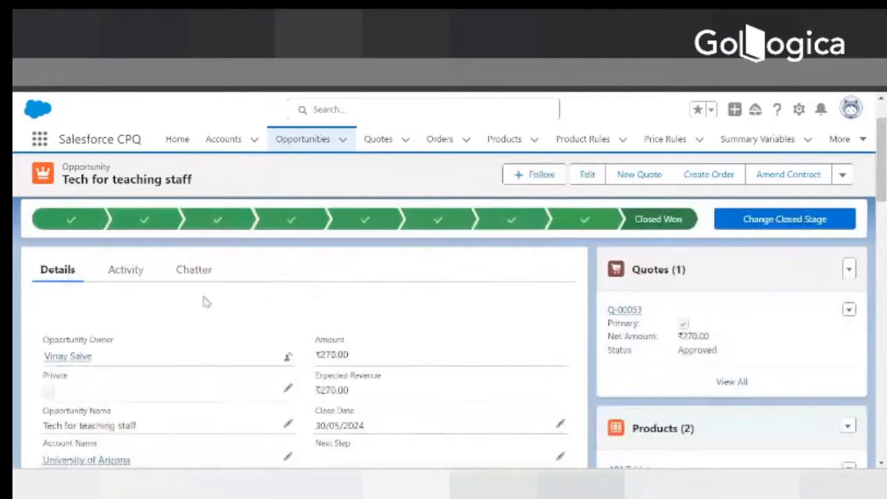
Check the opportunity's stage, mark it as Contracted and save the record.
{"action": "scroll", "coordinate": [205, 302], "scroll_direction": "up", "scroll_amount": 2}
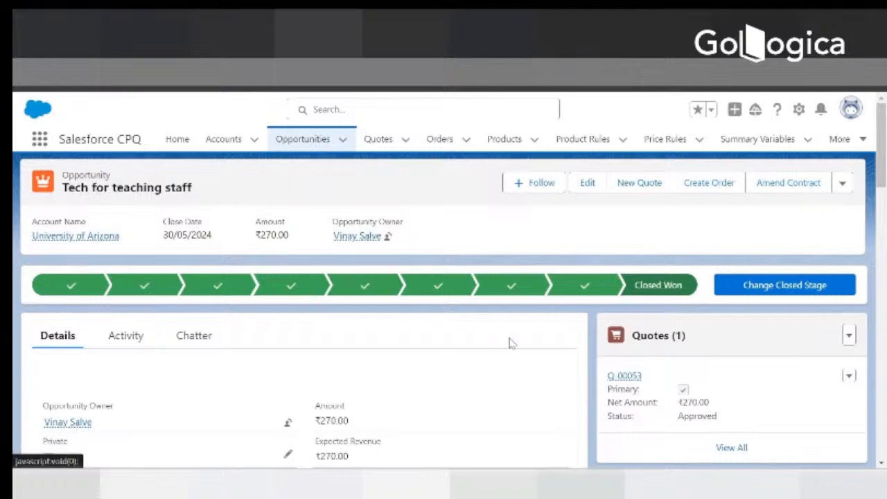
{"action": "scroll", "coordinate": [510, 340], "scroll_direction": "down", "scroll_amount": 3}
{"action": "left_click_drag", "start_coordinate": [316, 341], "coordinate": [339, 340]}
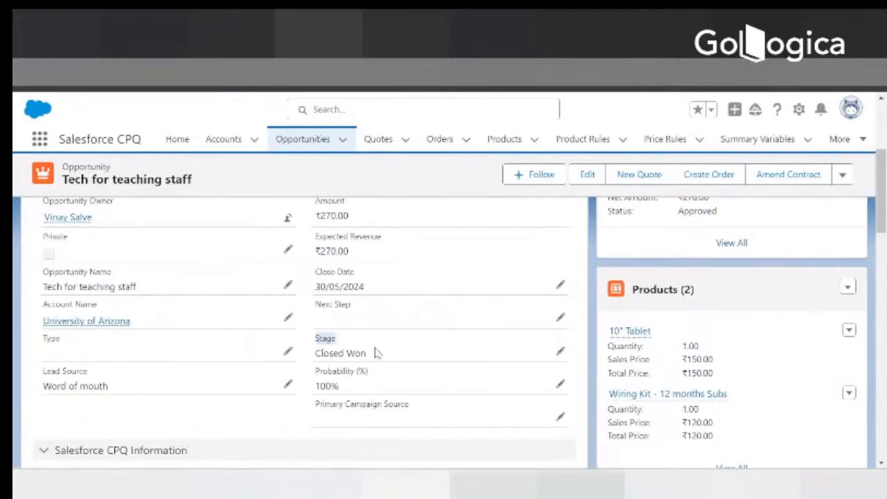
{"action": "scroll", "coordinate": [375, 353], "scroll_direction": "up", "scroll_amount": 3}
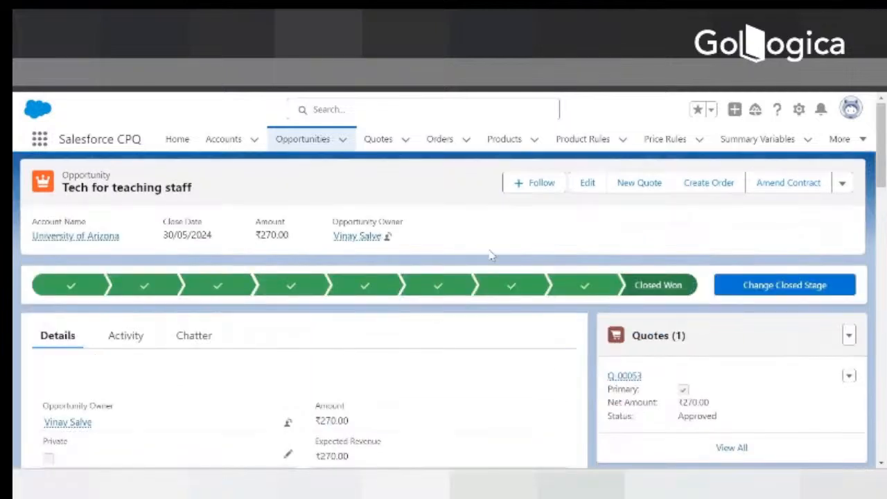
{"action": "scroll", "coordinate": [552, 374], "scroll_direction": "down", "scroll_amount": 2}
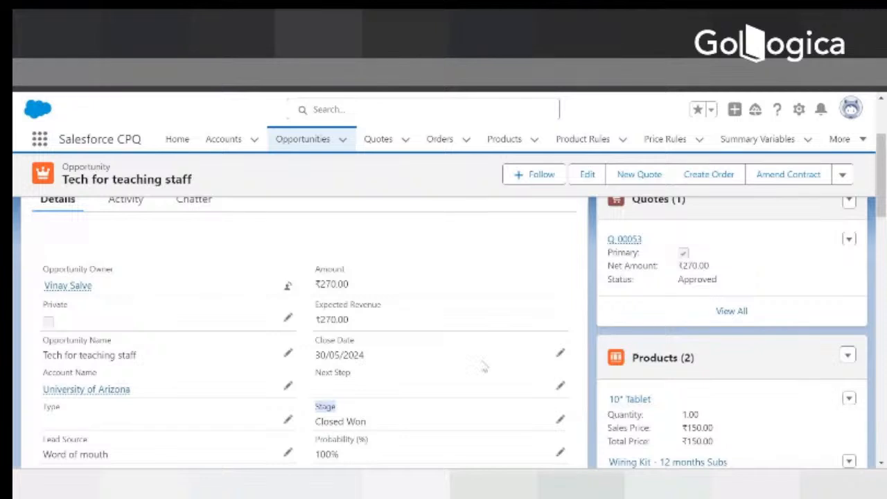
{"action": "scroll", "coordinate": [485, 342], "scroll_direction": "down", "scroll_amount": 5}
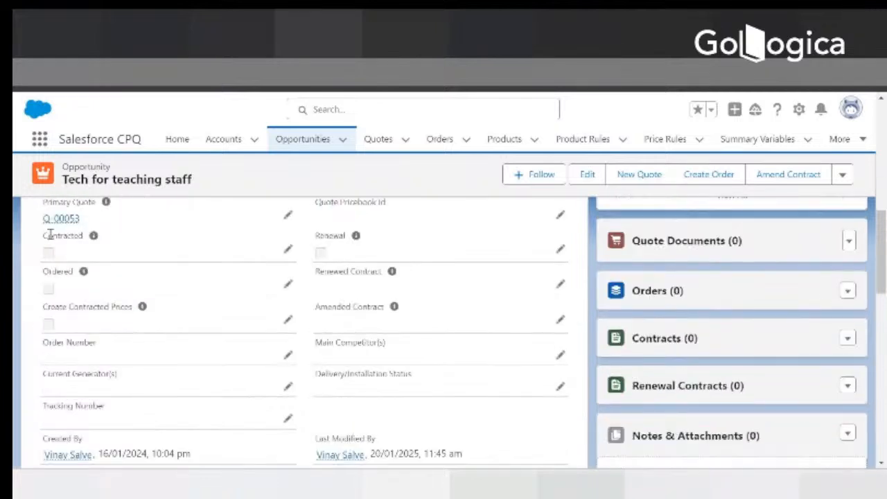
{"action": "left_click_drag", "start_coordinate": [44, 240], "coordinate": [83, 244]}
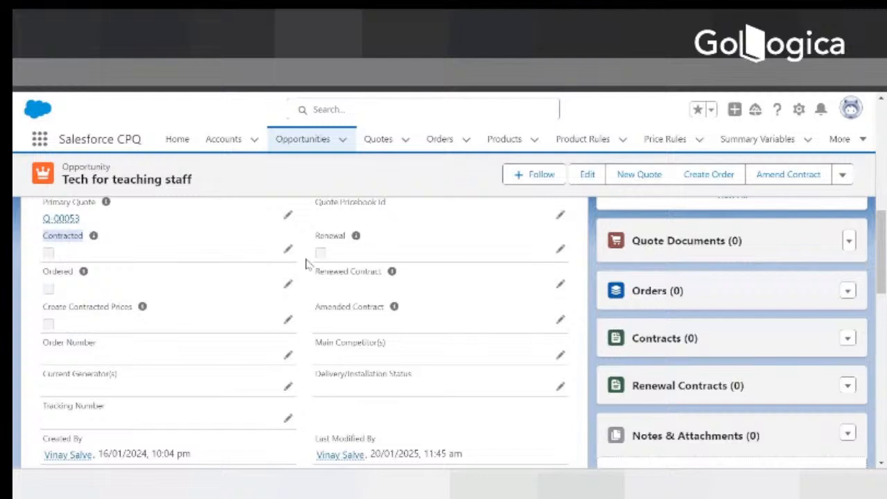
{"action": "left_click", "coordinate": [287, 249]}
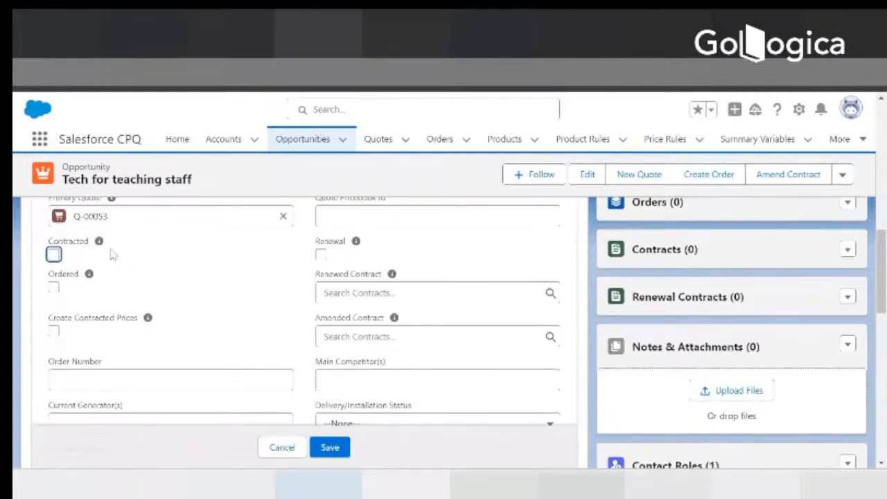
{"action": "left_click", "coordinate": [54, 254]}
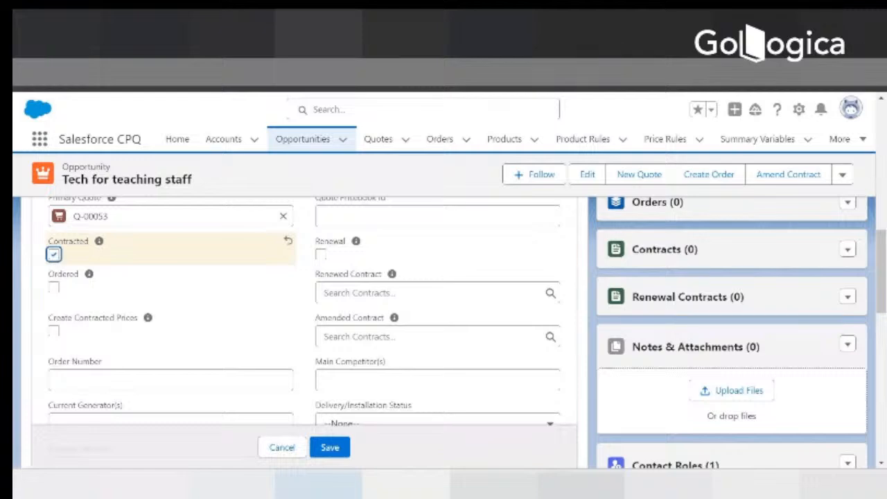
{"action": "left_click", "coordinate": [330, 447]}
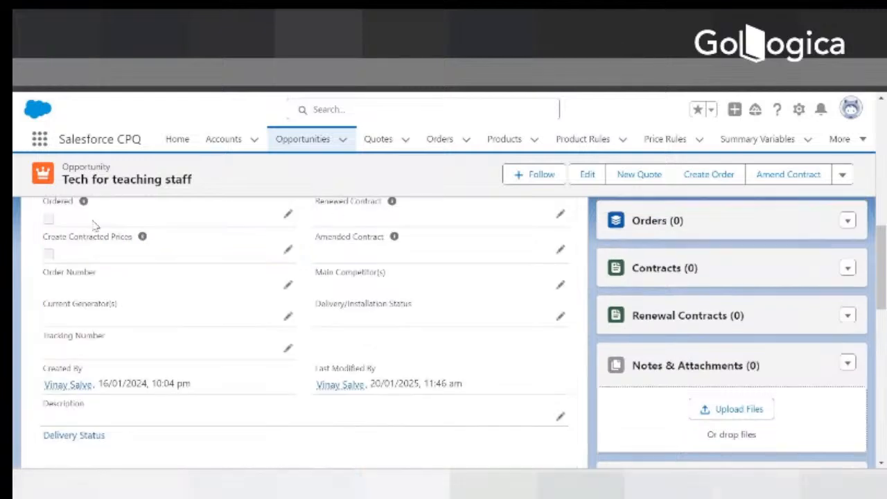
Refresh the opportunity and open its newly generated draft contract in a separate browser tab.
{"action": "scroll", "coordinate": [118, 339], "scroll_direction": "up", "scroll_amount": 1}
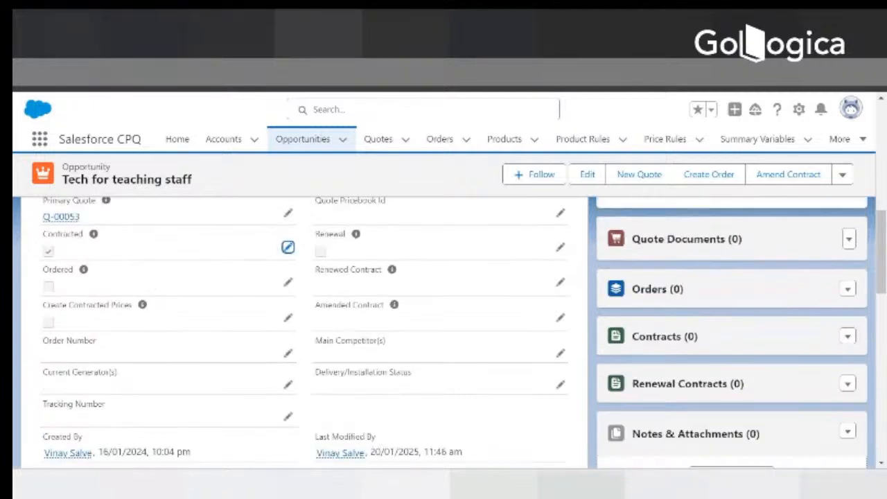
{"action": "key", "text": "F5"}
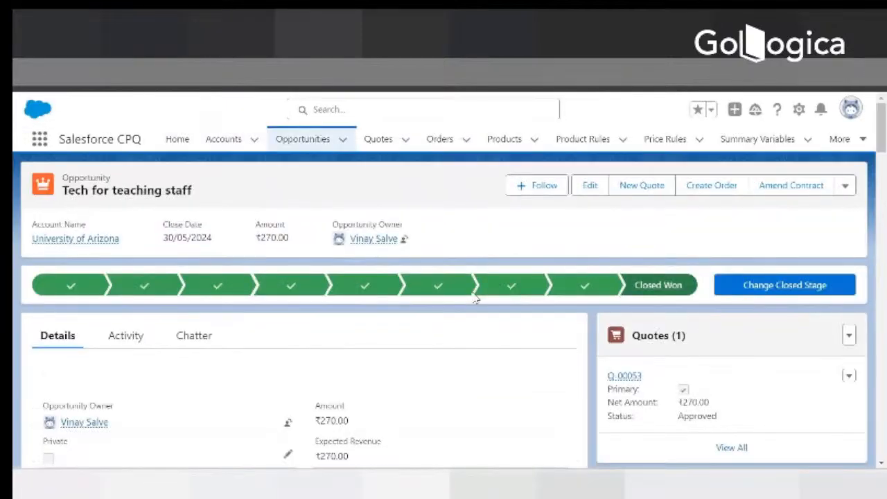
{"action": "scroll", "coordinate": [534, 230], "scroll_direction": "down", "scroll_amount": 2}
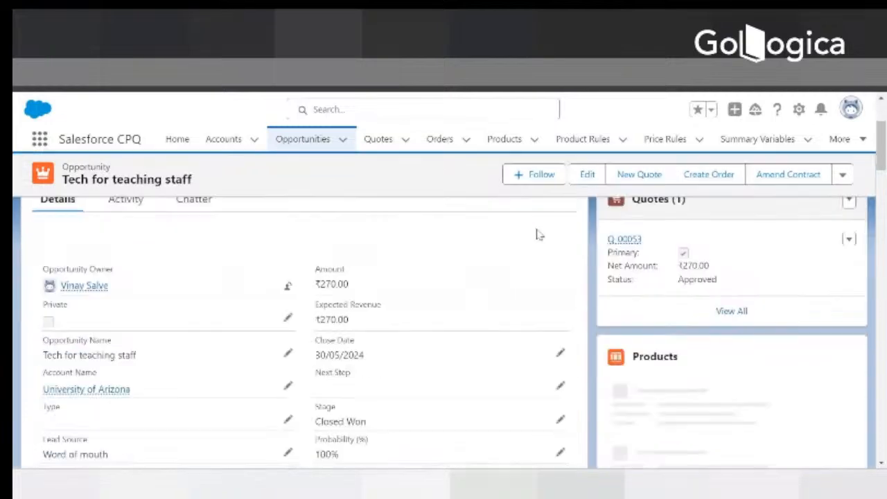
{"action": "scroll", "coordinate": [538, 235], "scroll_direction": "down", "scroll_amount": 2}
{"action": "scroll", "coordinate": [545, 275], "scroll_direction": "down", "scroll_amount": 4}
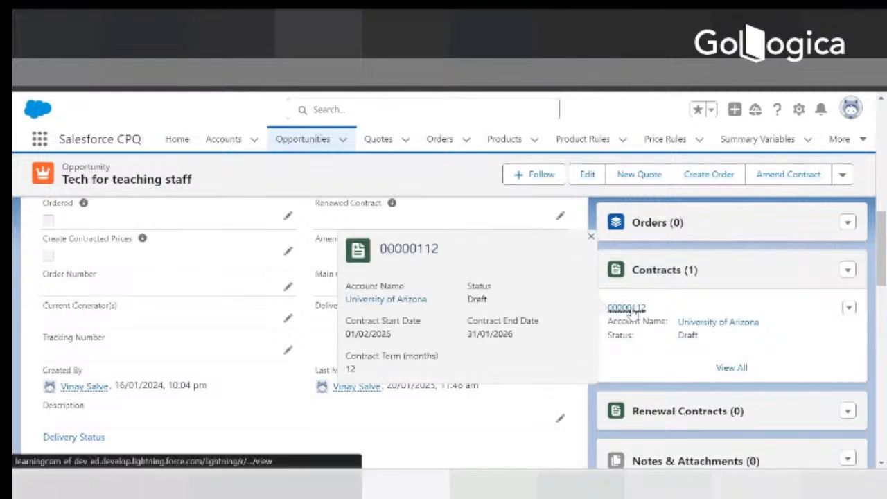
{"action": "right_click", "coordinate": [632, 309]}
{"action": "left_click", "coordinate": [667, 330]}
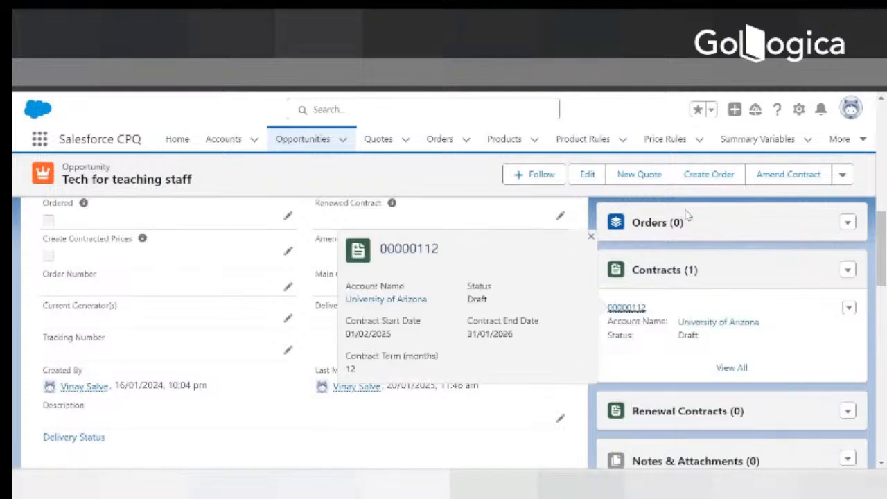
{"action": "left_click", "coordinate": [405, 36]}
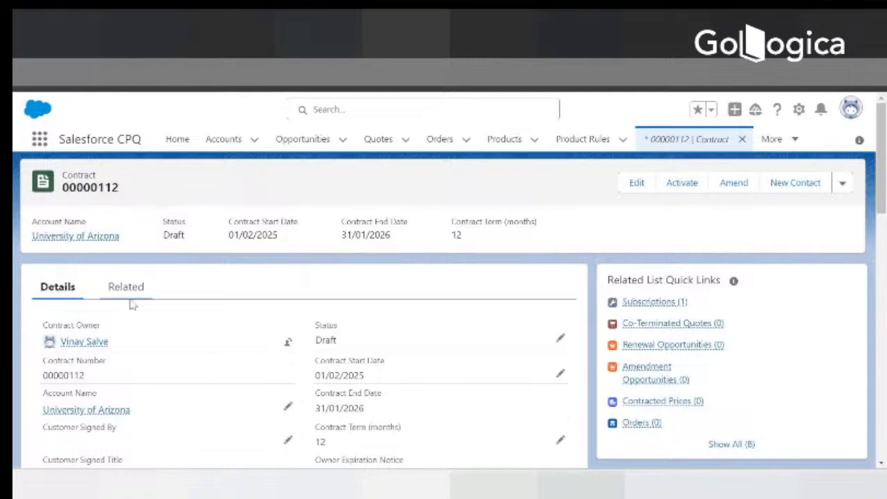
Examine the new contract's start and end dates, term, source opportunity and quote, and renewal information.
{"action": "scroll", "coordinate": [133, 305], "scroll_direction": "down", "scroll_amount": 1}
{"action": "scroll", "coordinate": [135, 311], "scroll_direction": "down", "scroll_amount": 1}
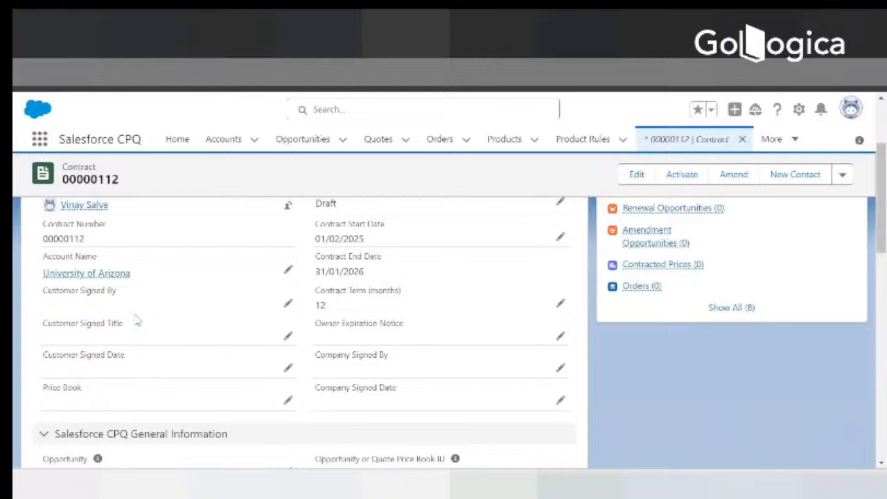
{"action": "scroll", "coordinate": [145, 311], "scroll_direction": "down", "scroll_amount": 1}
{"action": "scroll", "coordinate": [167, 304], "scroll_direction": "down", "scroll_amount": 2}
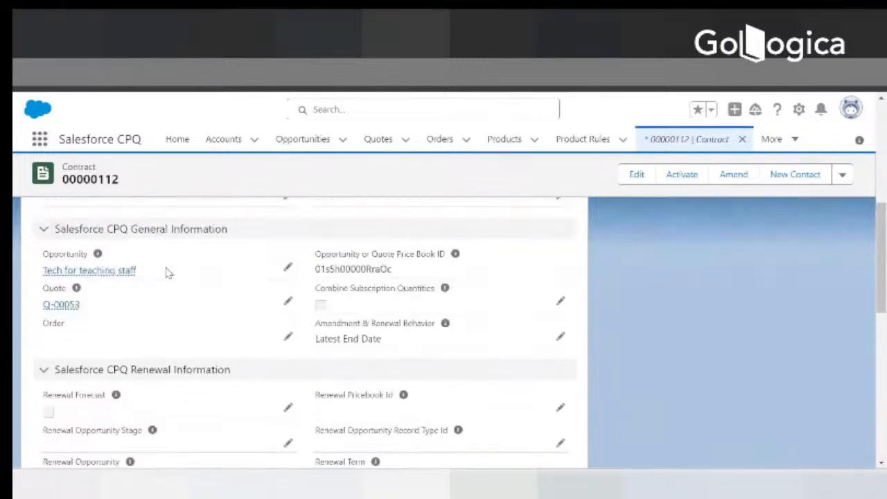
{"action": "scroll", "coordinate": [167, 275], "scroll_direction": "up", "scroll_amount": 4}
{"action": "scroll", "coordinate": [131, 281], "scroll_direction": "up", "scroll_amount": 1}
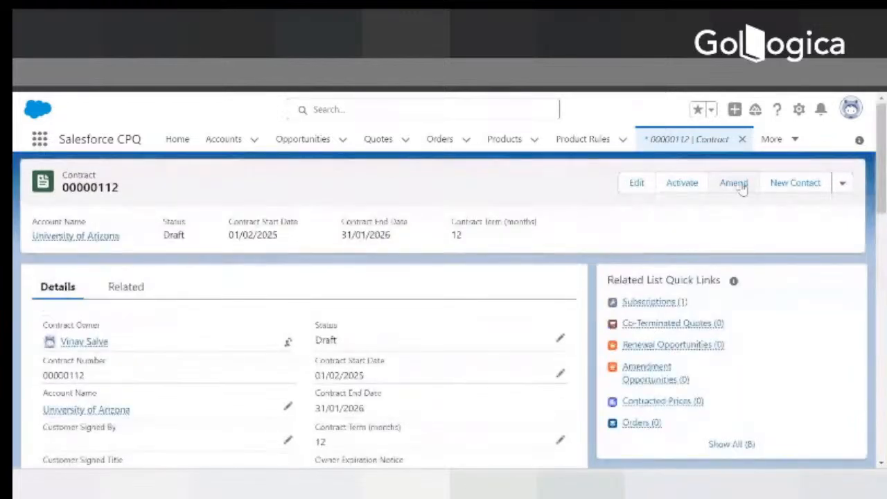
{"action": "mouse_move", "coordinate": [680, 308]}
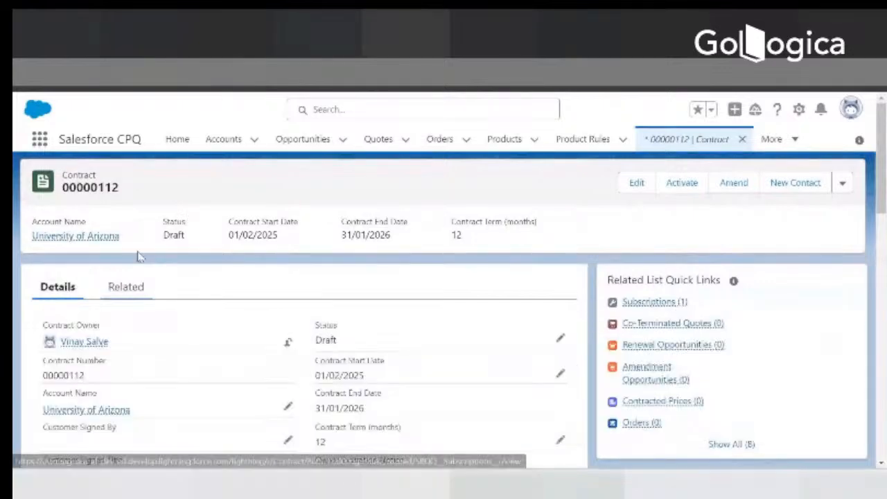
{"action": "scroll", "coordinate": [376, 350], "scroll_direction": "down", "scroll_amount": 6}
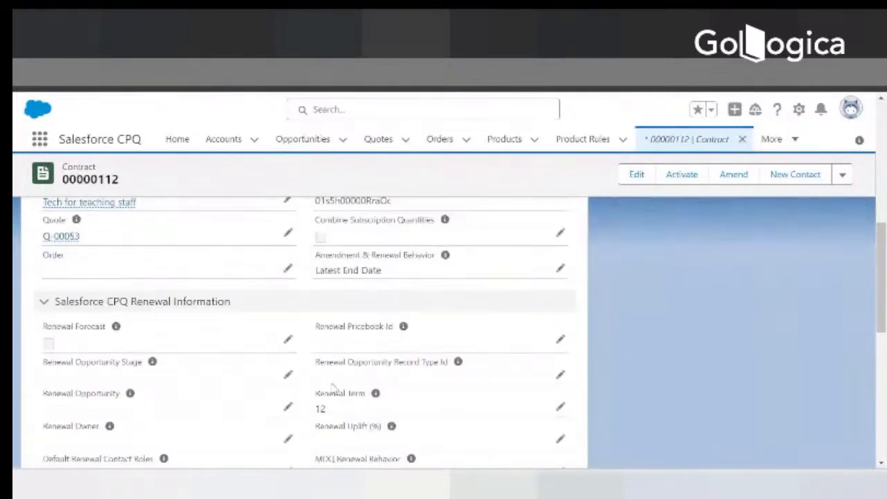
{"action": "scroll", "coordinate": [382, 376], "scroll_direction": "up", "scroll_amount": 6}
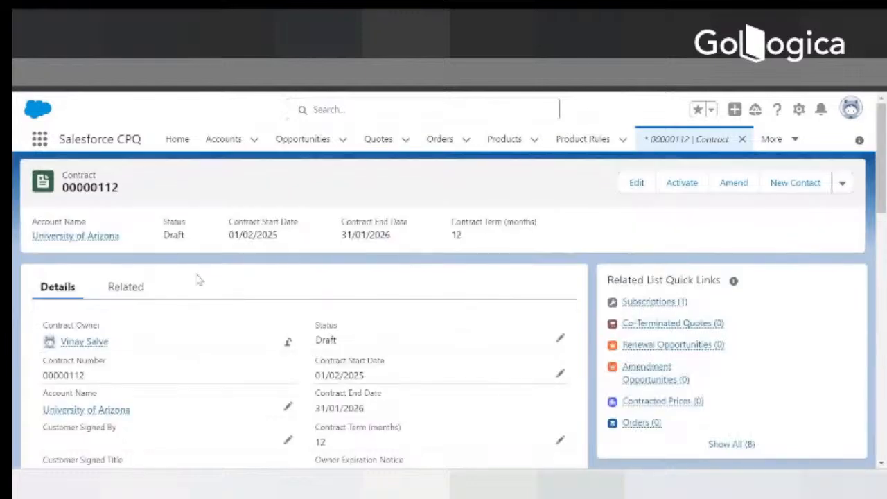
Open the full Subscriptions list of the contract in a separate browser tab.
{"action": "left_click", "coordinate": [121, 297]}
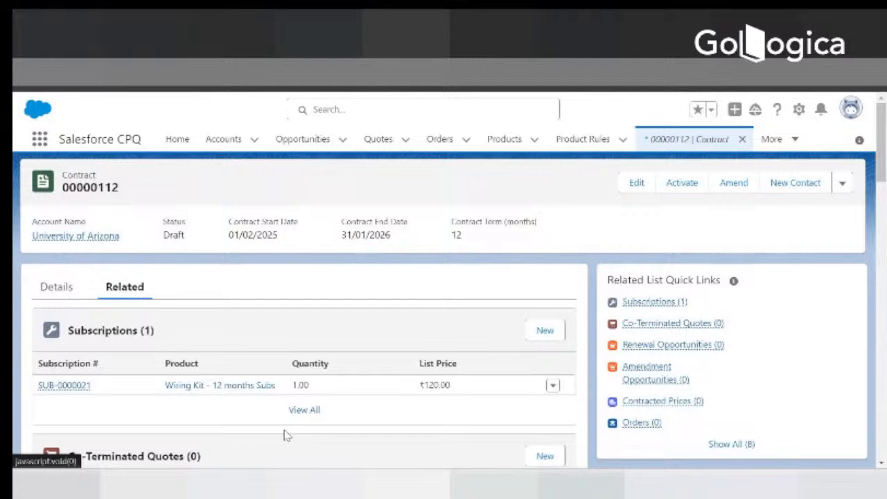
{"action": "right_click", "coordinate": [303, 411]}
{"action": "left_click", "coordinate": [369, 279]}
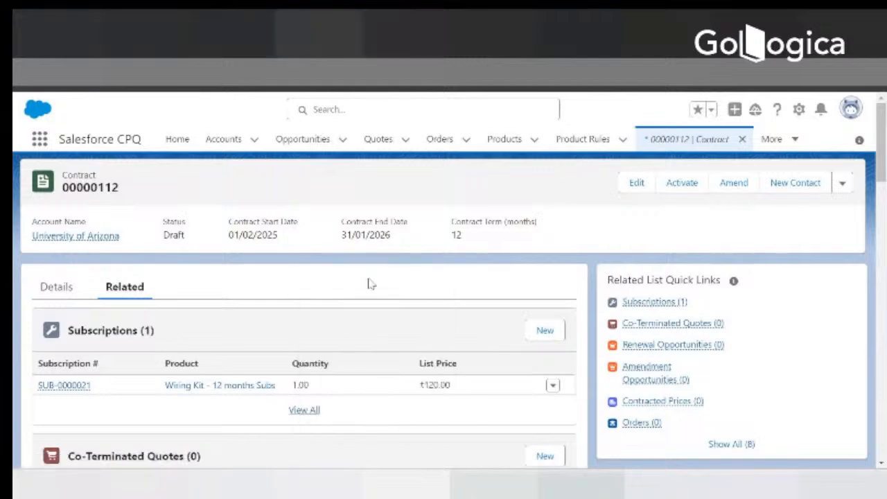
{"action": "left_click", "coordinate": [433, 33]}
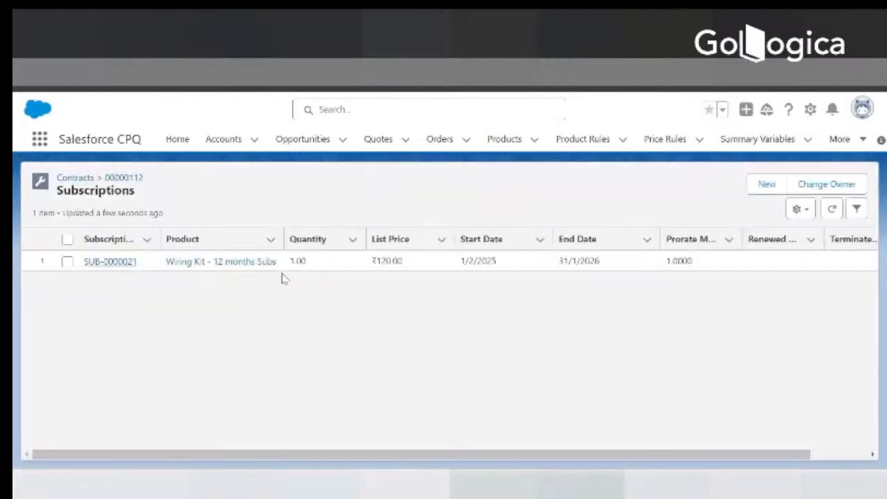
Return to the quote's Quote Lines list and open the Wiring Kit - 12 months Subs product record.
{"action": "left_click", "coordinate": [104, 264]}
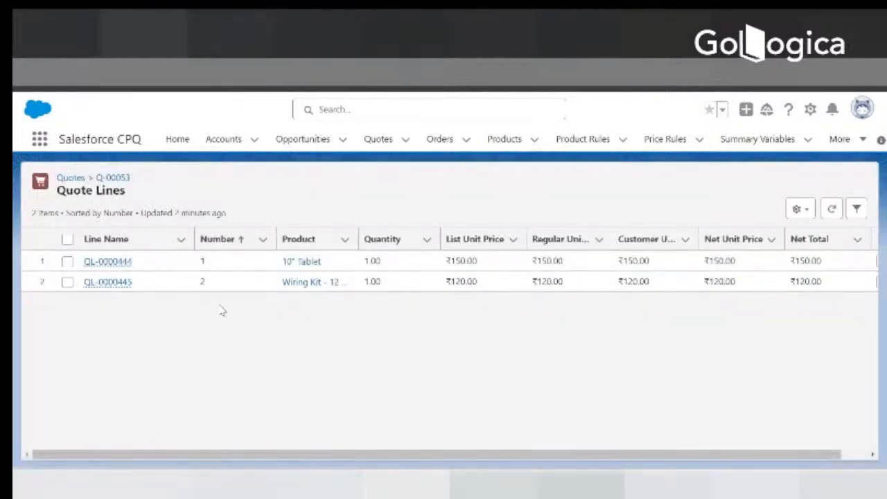
{"action": "left_click", "coordinate": [284, 284]}
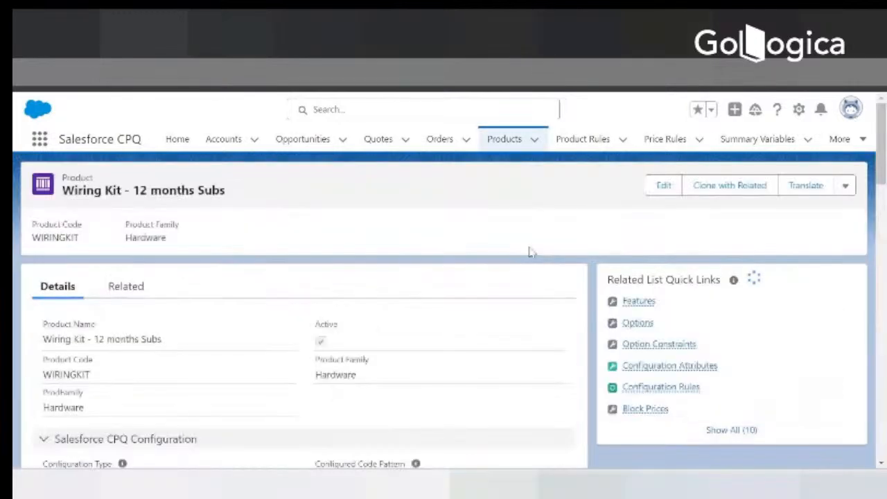
Return to the Wiring Kit subscription's details and examine its product, start date, end date and pricing information.
{"action": "key", "text": "alt+Left"}
{"action": "left_click", "coordinate": [102, 283]}
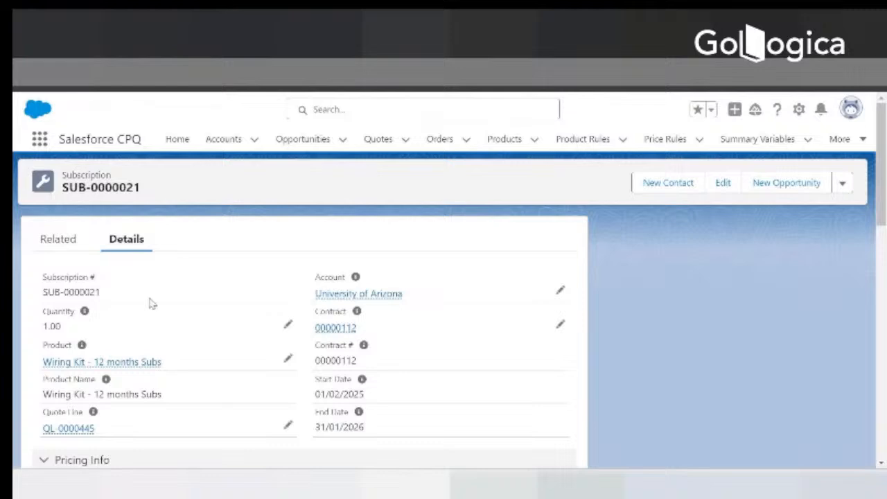
{"action": "scroll", "coordinate": [173, 319], "scroll_direction": "down", "scroll_amount": 1}
{"action": "left_click_drag", "start_coordinate": [184, 300], "coordinate": [17, 291]}
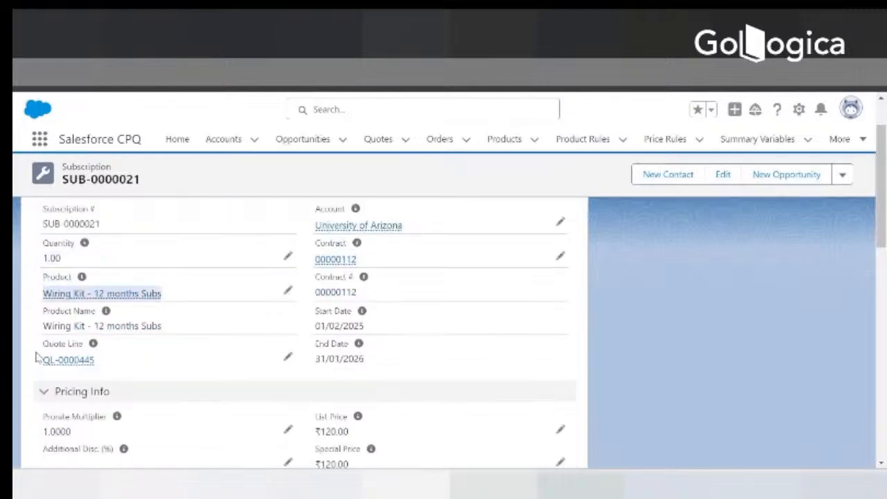
{"action": "left_click_drag", "start_coordinate": [315, 325], "coordinate": [371, 336]}
{"action": "left_click_drag", "start_coordinate": [317, 358], "coordinate": [366, 350]}
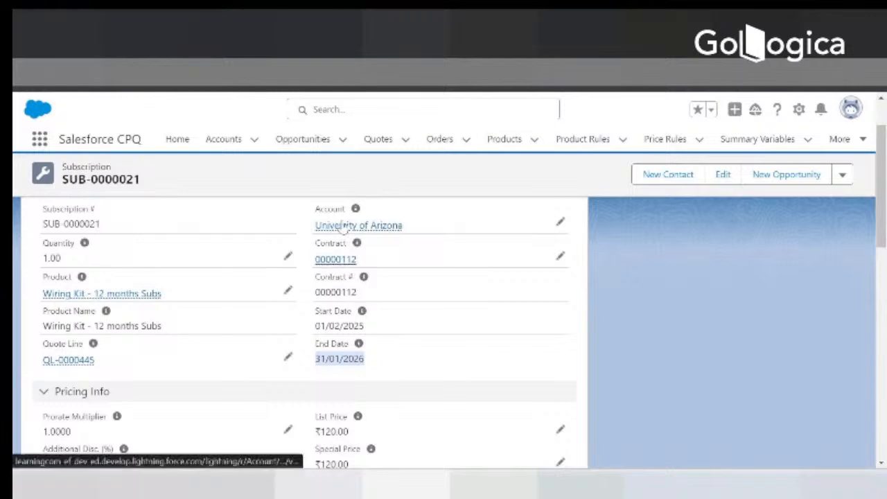
{"action": "scroll", "coordinate": [325, 360], "scroll_direction": "down", "scroll_amount": 2}
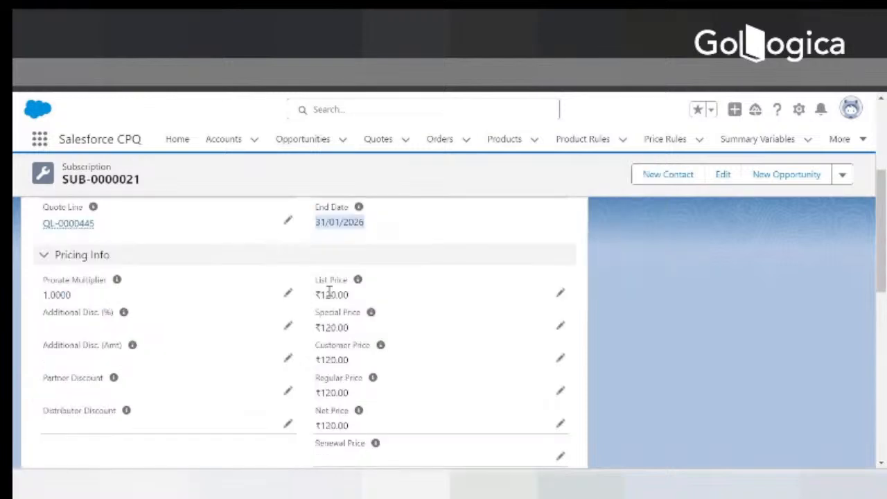
{"action": "scroll", "coordinate": [211, 305], "scroll_direction": "up", "scroll_amount": 3}
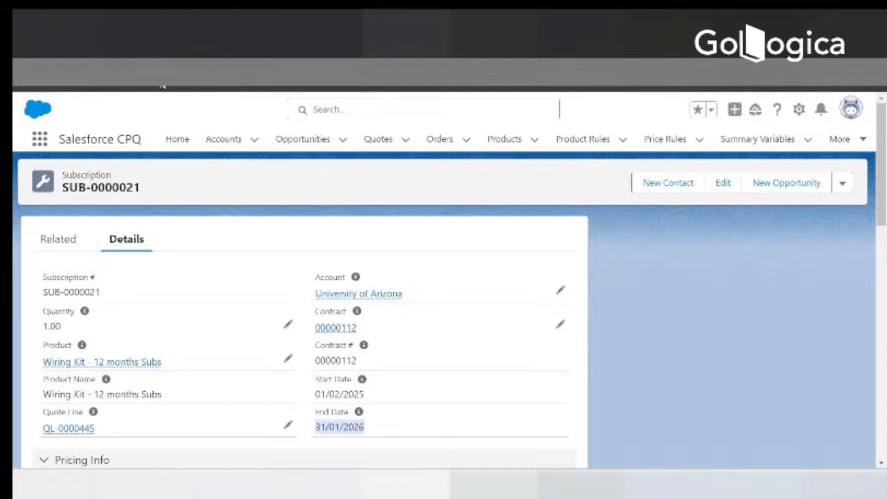
Switch to the University of Arizona contract and examine its related subscriptions, quotes, opportunities, contracted prices, orders and history.
{"action": "left_click", "coordinate": [68, 428]}
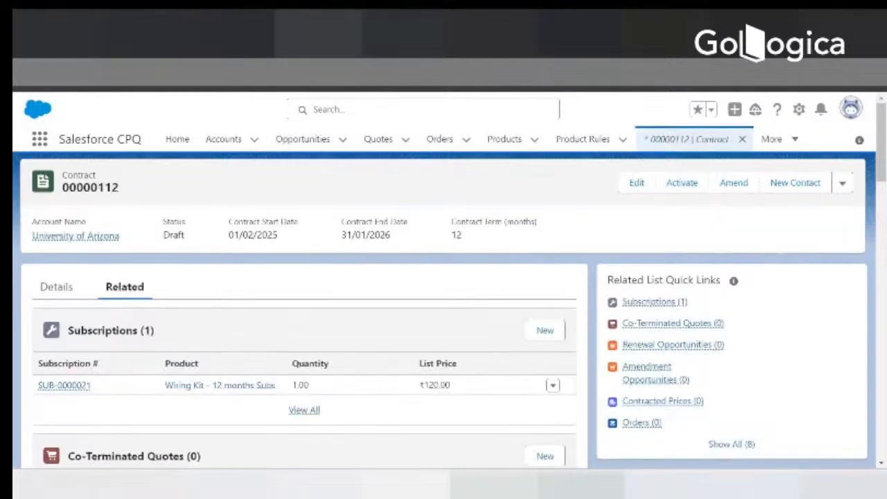
{"action": "scroll", "coordinate": [302, 323], "scroll_direction": "down", "scroll_amount": 3}
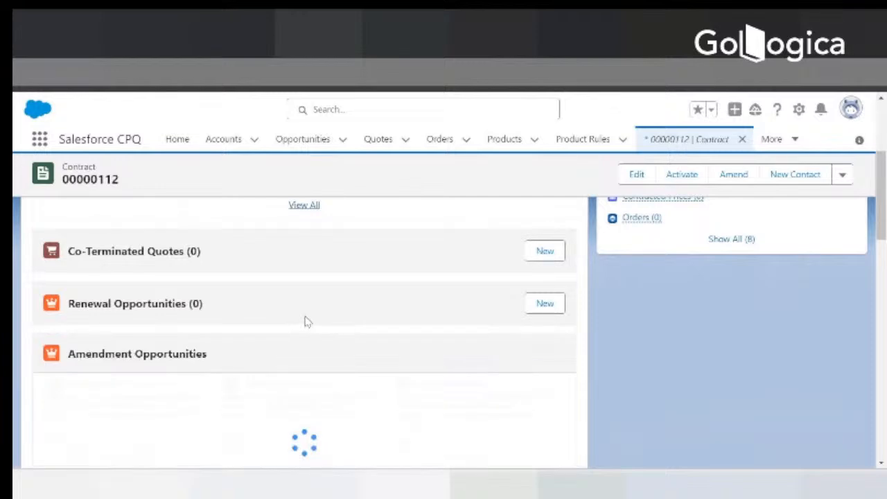
{"action": "scroll", "coordinate": [307, 321], "scroll_direction": "up", "scroll_amount": 1}
{"action": "scroll", "coordinate": [303, 330], "scroll_direction": "down", "scroll_amount": 10}
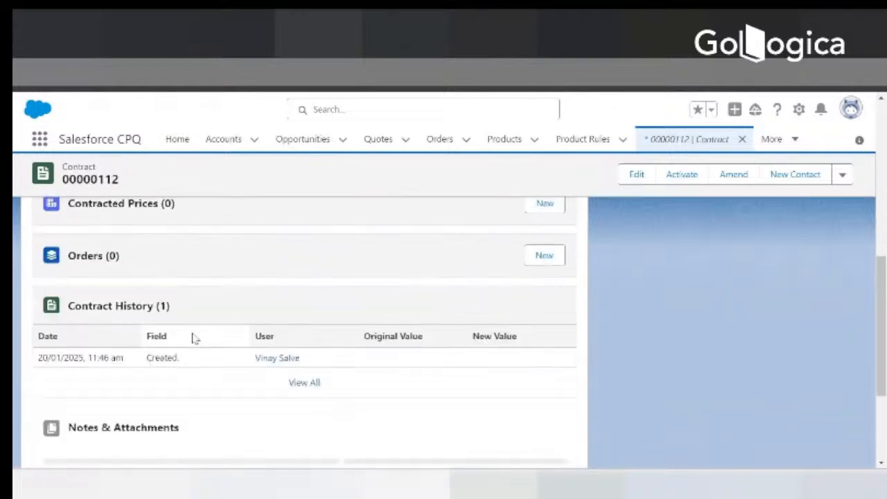
{"action": "scroll", "coordinate": [225, 342], "scroll_direction": "up", "scroll_amount": 6}
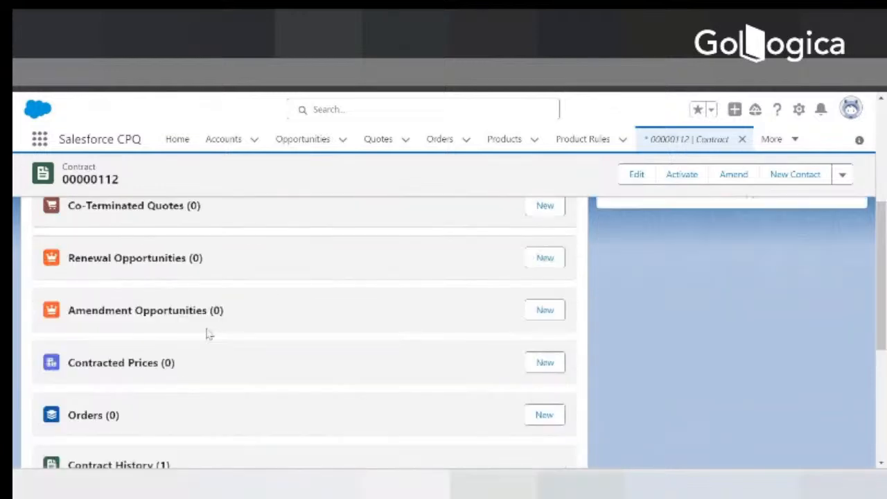
{"action": "scroll", "coordinate": [229, 336], "scroll_direction": "up", "scroll_amount": 1}
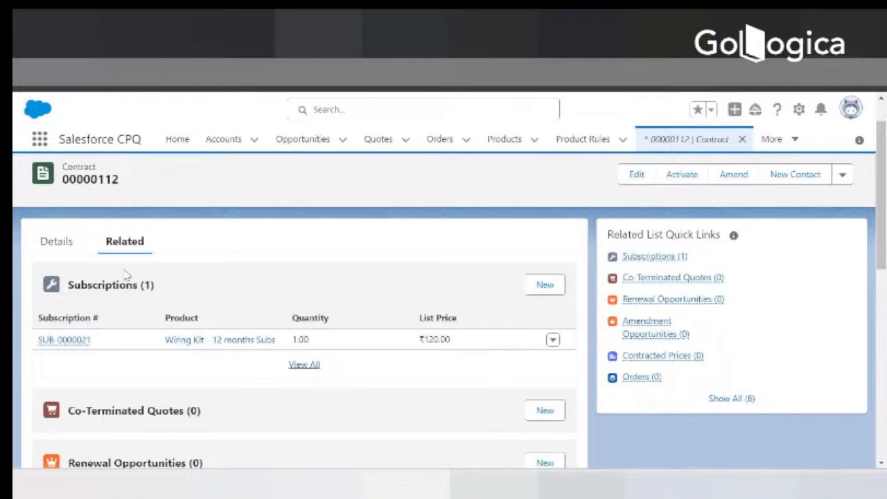
{"action": "scroll", "coordinate": [113, 367], "scroll_direction": "down", "scroll_amount": 3}
{"action": "scroll", "coordinate": [113, 367], "scroll_direction": "up", "scroll_amount": 5}
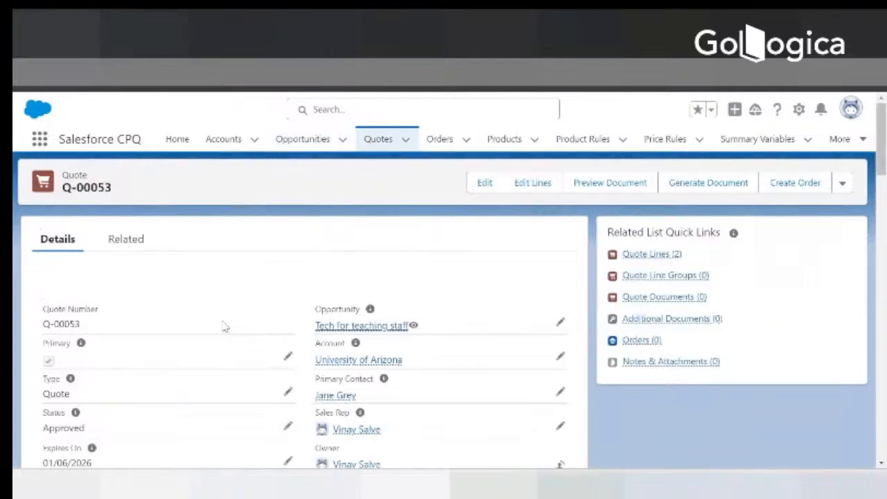
Open the quote's University of Arizona account in a separate browser tab and show its related records.
{"action": "right_click", "coordinate": [353, 362]}
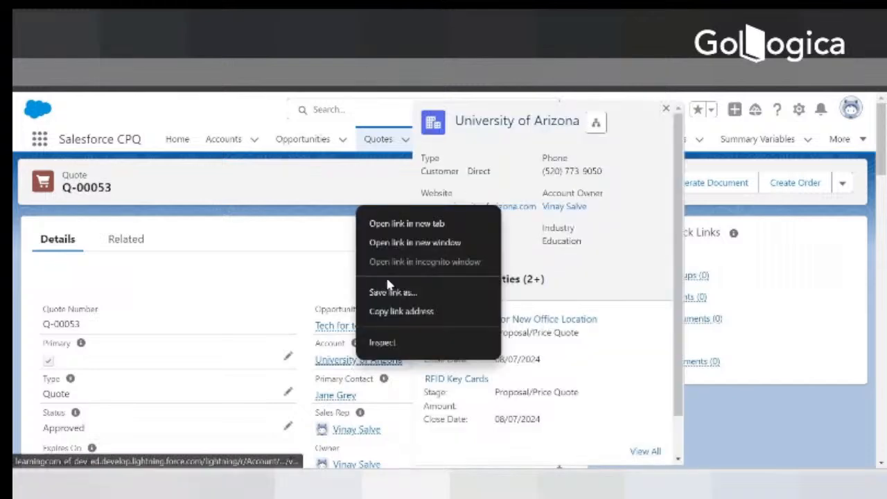
{"action": "left_click", "coordinate": [402, 226]}
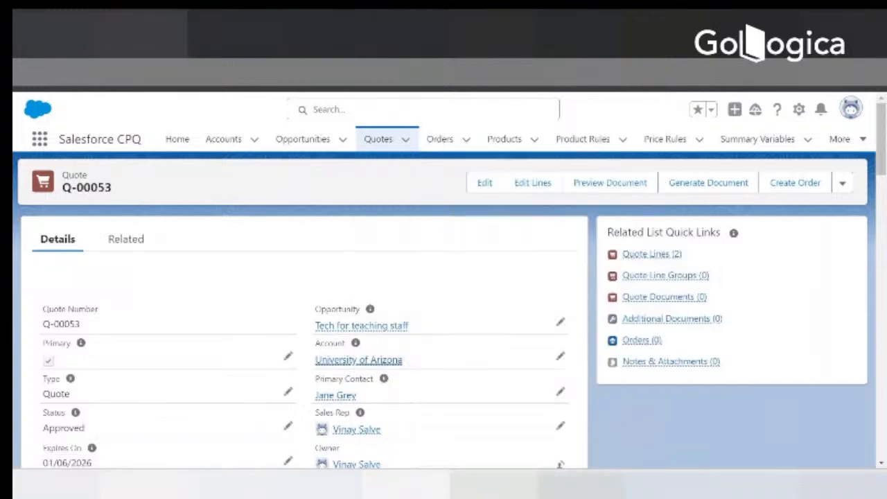
{"action": "left_click", "coordinate": [147, 45]}
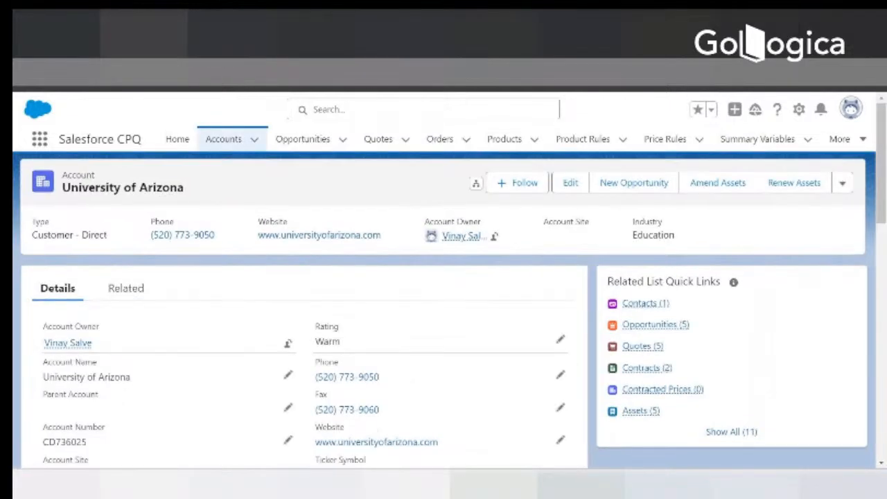
{"action": "left_click", "coordinate": [114, 289]}
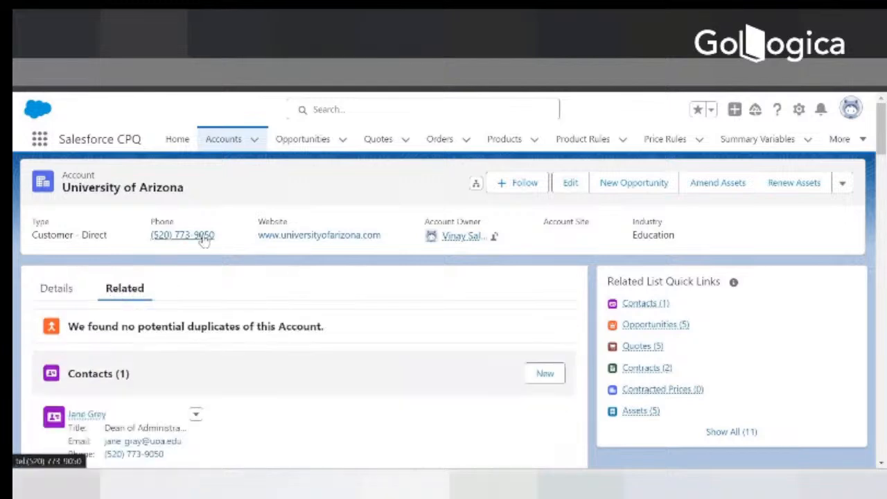
Examine the account's related quotes, contracts, contracted prices, assets and subscriptions.
{"action": "scroll", "coordinate": [203, 239], "scroll_direction": "down", "scroll_amount": 7}
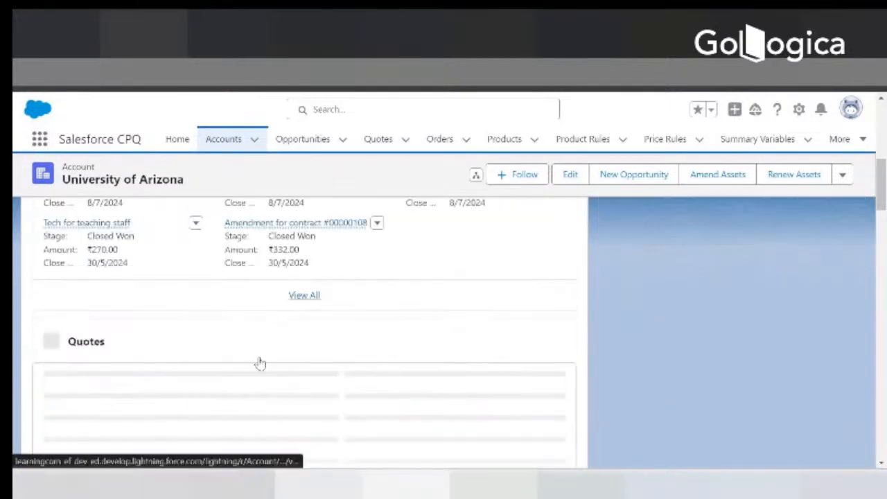
{"action": "scroll", "coordinate": [372, 370], "scroll_direction": "down", "scroll_amount": 2}
{"action": "scroll", "coordinate": [378, 370], "scroll_direction": "down", "scroll_amount": 2}
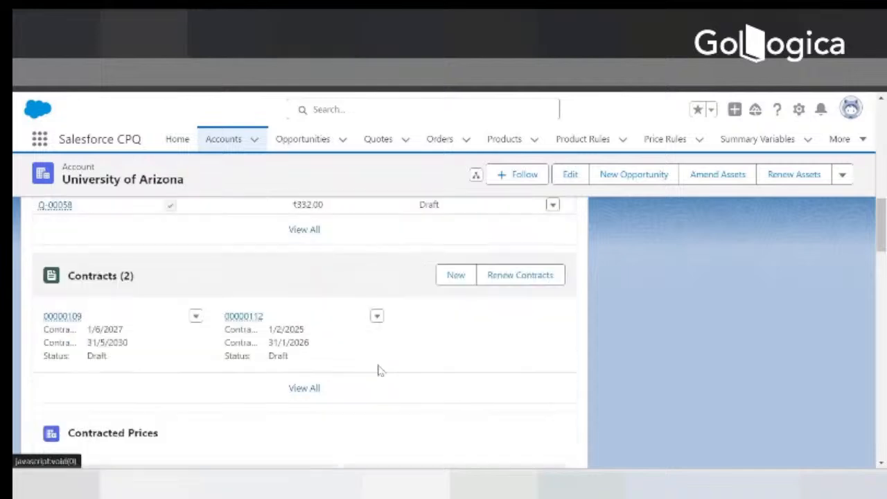
{"action": "scroll", "coordinate": [379, 370], "scroll_direction": "up", "scroll_amount": 3}
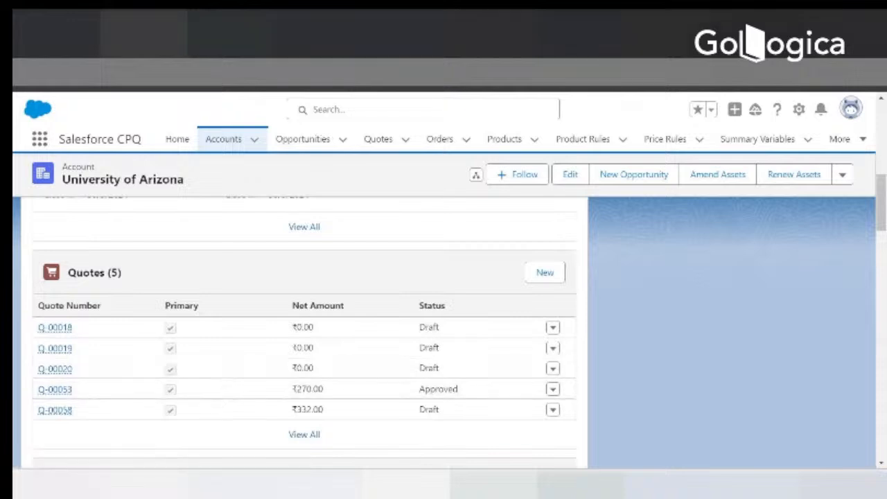
{"action": "key", "text": "alt+Left"}
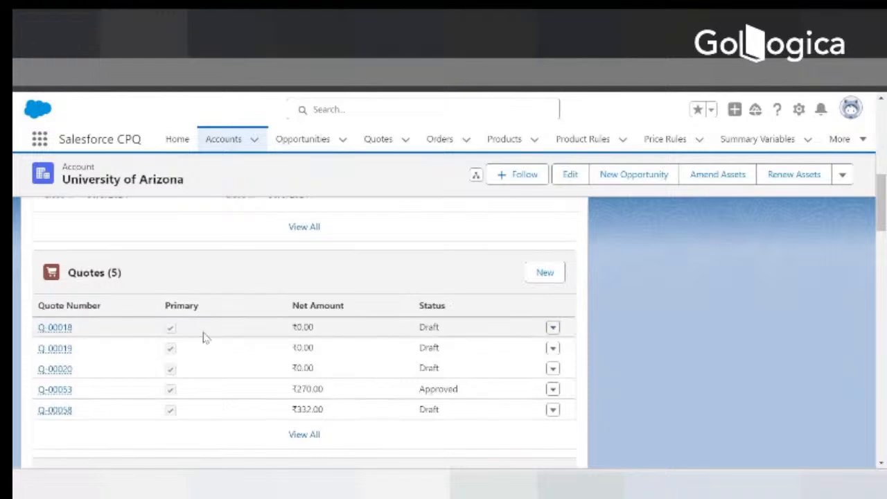
{"action": "scroll", "coordinate": [197, 353], "scroll_direction": "down", "scroll_amount": 2}
{"action": "scroll", "coordinate": [181, 385], "scroll_direction": "down", "scroll_amount": 1}
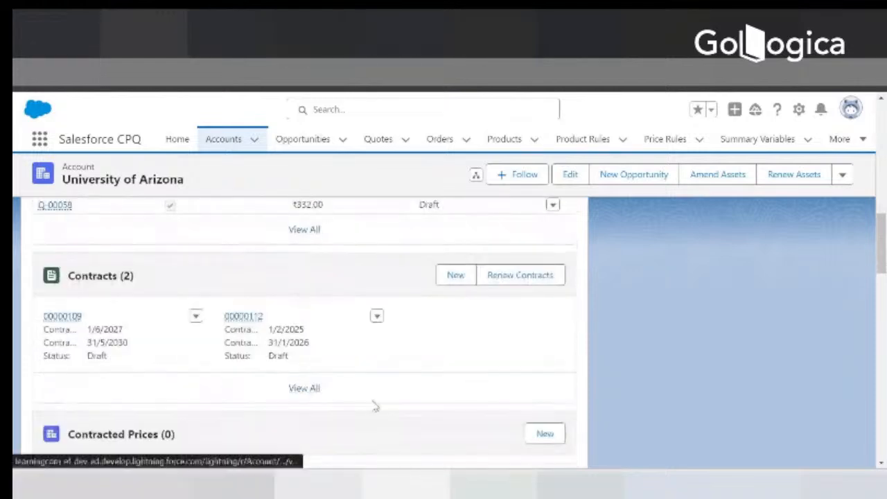
{"action": "scroll", "coordinate": [224, 384], "scroll_direction": "down", "scroll_amount": 2}
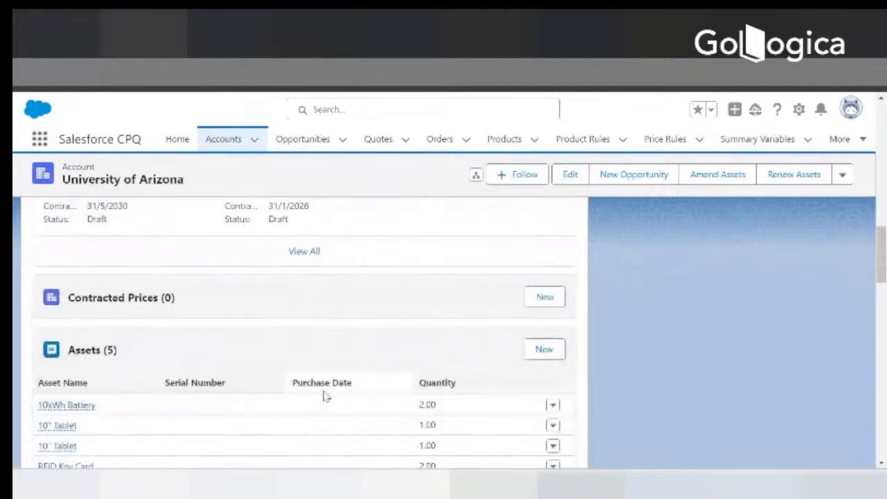
{"action": "scroll", "coordinate": [325, 395], "scroll_direction": "down", "scroll_amount": 2}
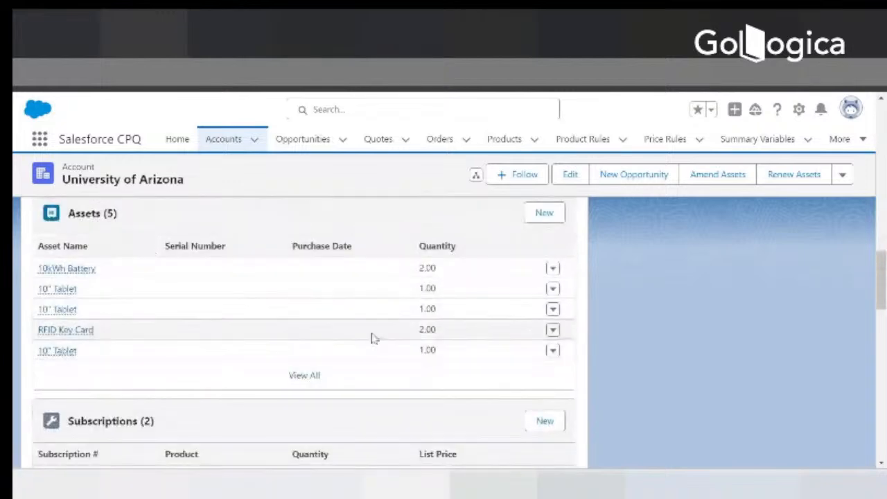
{"action": "scroll", "coordinate": [103, 384], "scroll_direction": "down", "scroll_amount": 1}
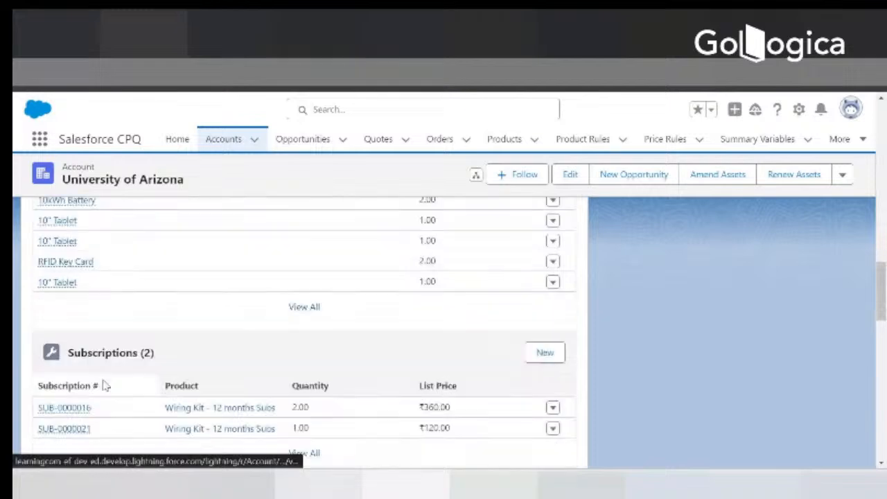
{"action": "scroll", "coordinate": [99, 372], "scroll_direction": "up", "scroll_amount": 1}
{"action": "mouse_move", "coordinate": [59, 350]}
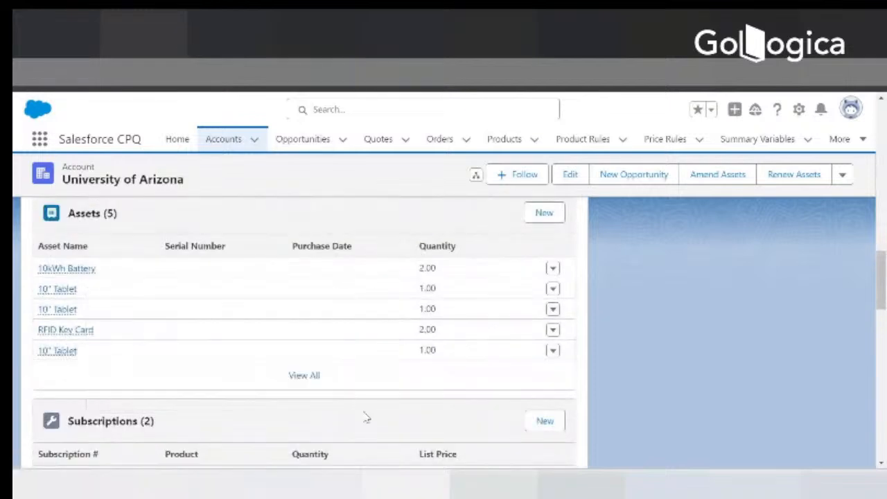
Open the account's full asset list in a separate browser tab and open the last 10" Tablet asset.
{"action": "right_click", "coordinate": [303, 376]}
{"action": "left_click", "coordinate": [331, 233]}
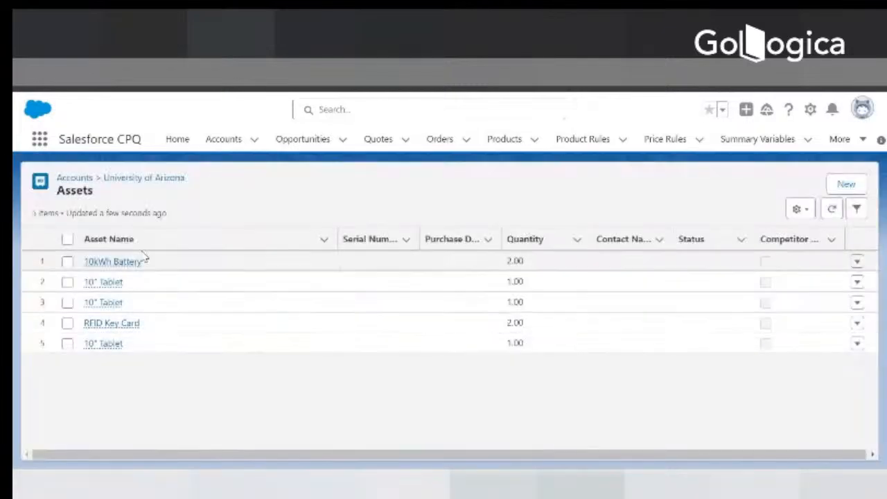
{"action": "left_click", "coordinate": [105, 346]}
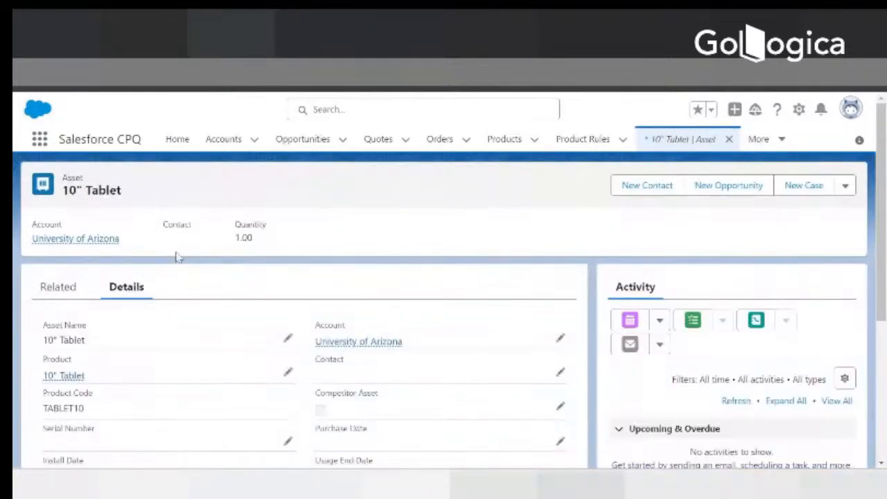
Examine the 10" Tablet asset's details, including product, quantity and price, and check its related records.
{"action": "scroll", "coordinate": [227, 293], "scroll_direction": "down", "scroll_amount": 1}
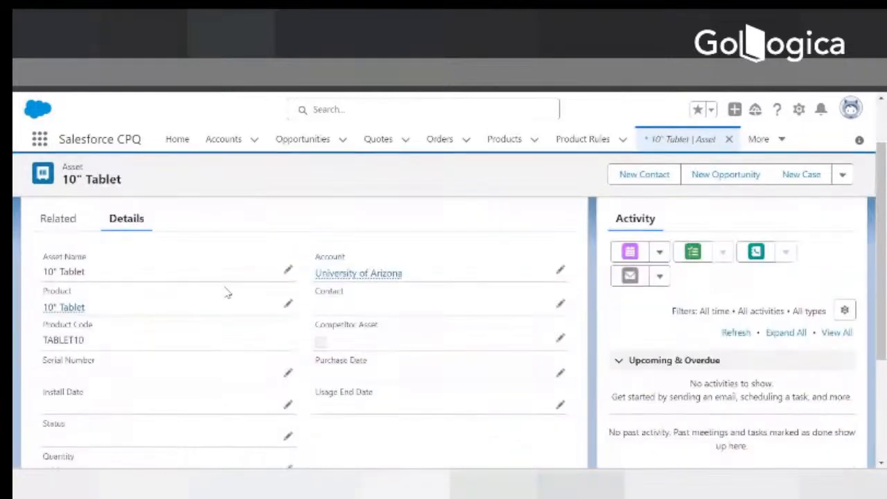
{"action": "scroll", "coordinate": [96, 277], "scroll_direction": "down", "scroll_amount": 2}
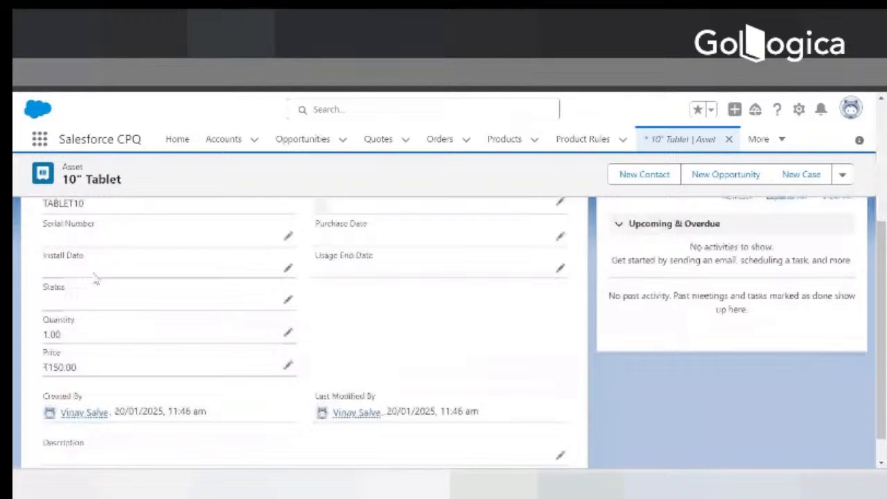
{"action": "scroll", "coordinate": [96, 277], "scroll_direction": "up", "scroll_amount": 1}
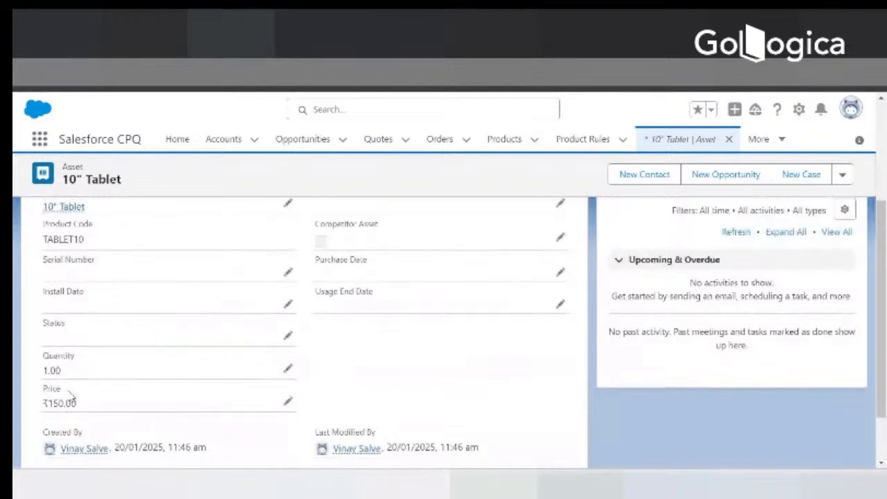
{"action": "scroll", "coordinate": [71, 398], "scroll_direction": "up", "scroll_amount": 3}
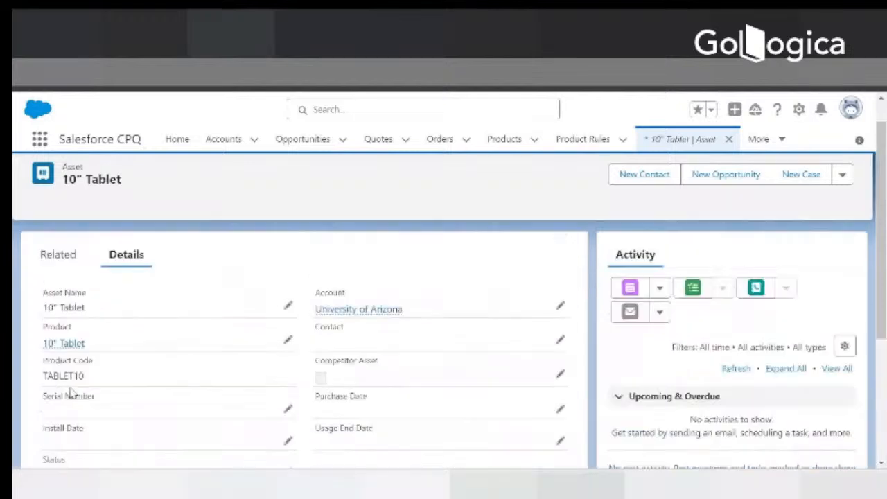
{"action": "left_click", "coordinate": [76, 259]}
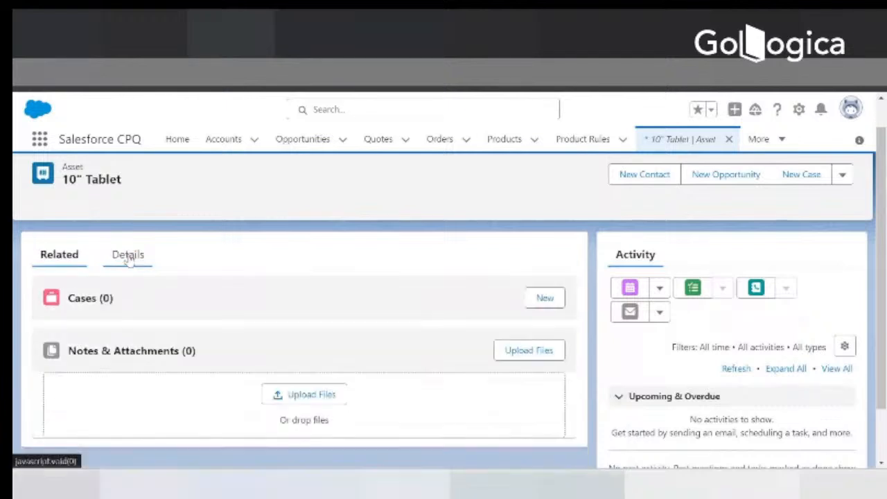
{"action": "left_click", "coordinate": [128, 256]}
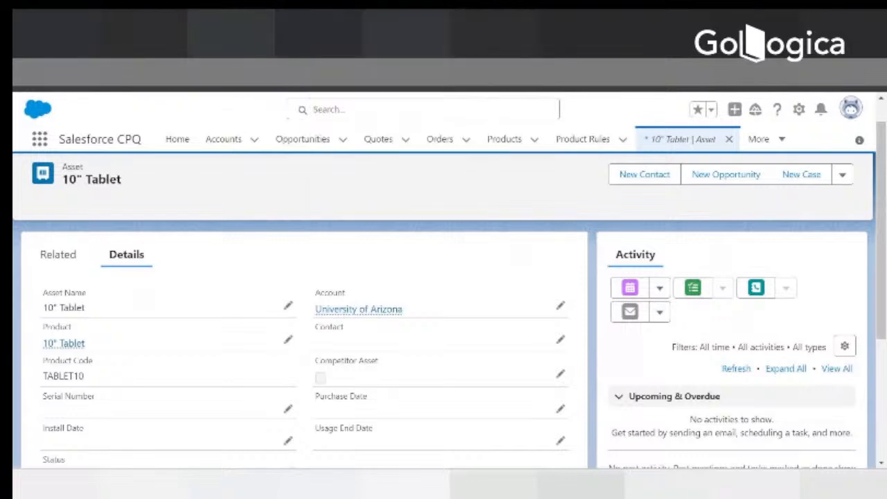
Switch back to the University of Arizona contract and start an amendment of its Wiring Kit subscription up to the quote line editor.
{"action": "key", "text": "ctrl+Tab"}
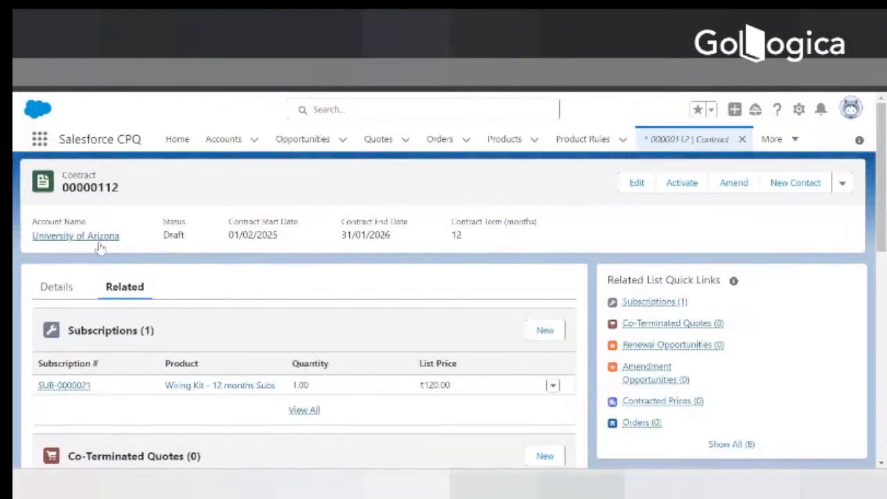
{"action": "left_click", "coordinate": [731, 187]}
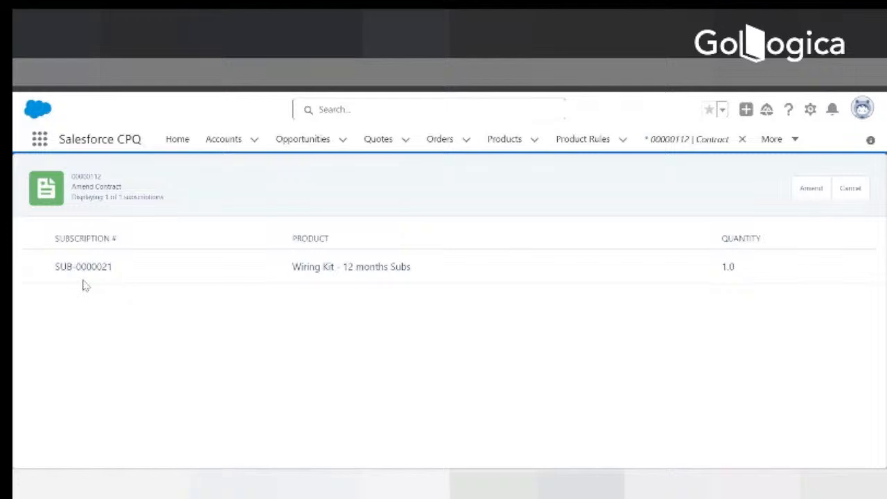
{"action": "left_click", "coordinate": [813, 193]}
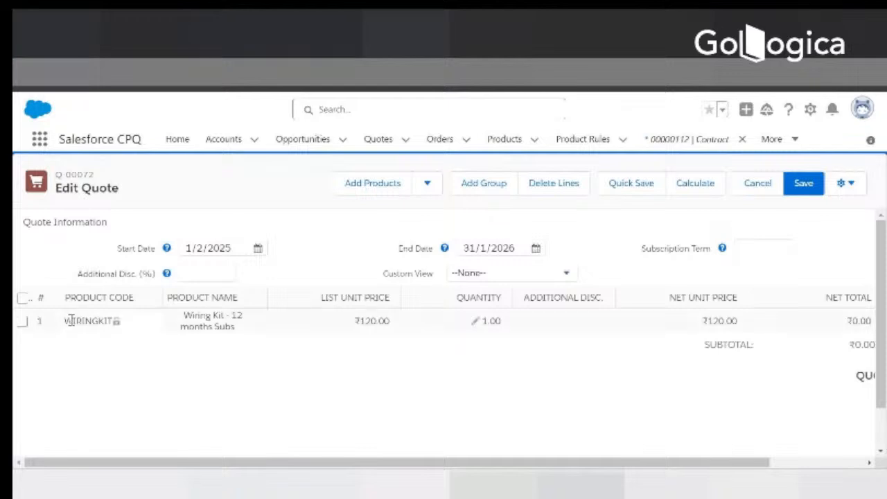
Set the amendment quote's start date to 1/4/2025.
{"action": "left_click", "coordinate": [796, 463]}
{"action": "left_click_drag", "start_coordinate": [795, 464], "coordinate": [701, 464]}
{"action": "left_click", "coordinate": [236, 247]}
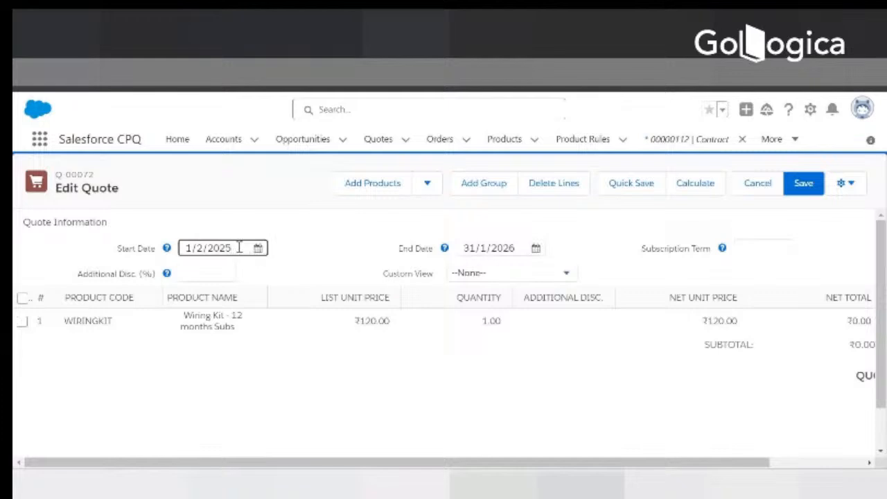
{"action": "left_click", "coordinate": [256, 250]}
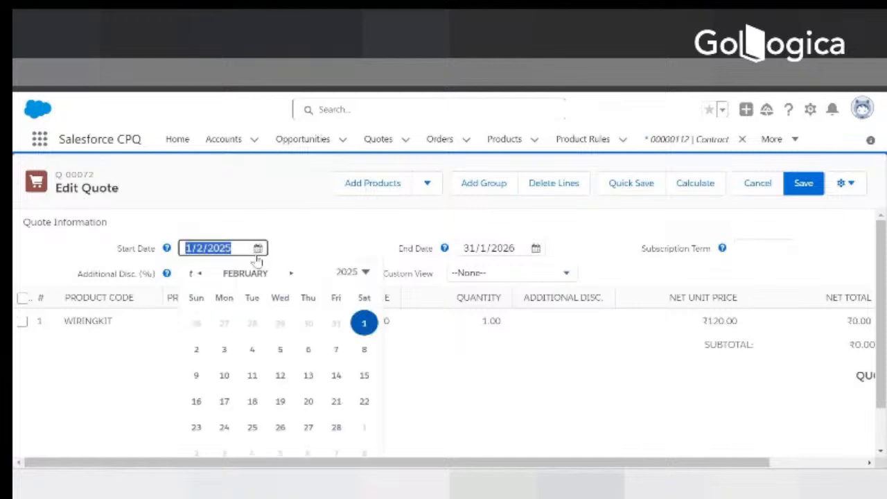
{"action": "left_click", "coordinate": [291, 274]}
{"action": "left_click", "coordinate": [291, 274]}
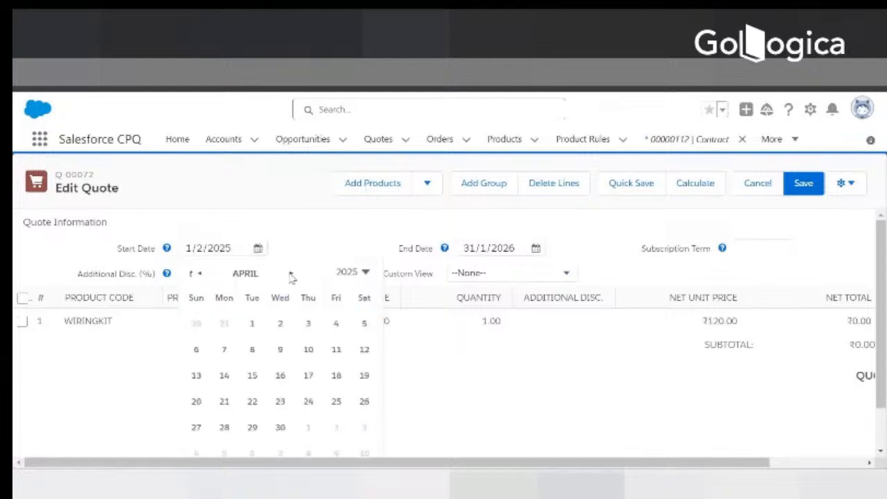
{"action": "left_click", "coordinate": [253, 324]}
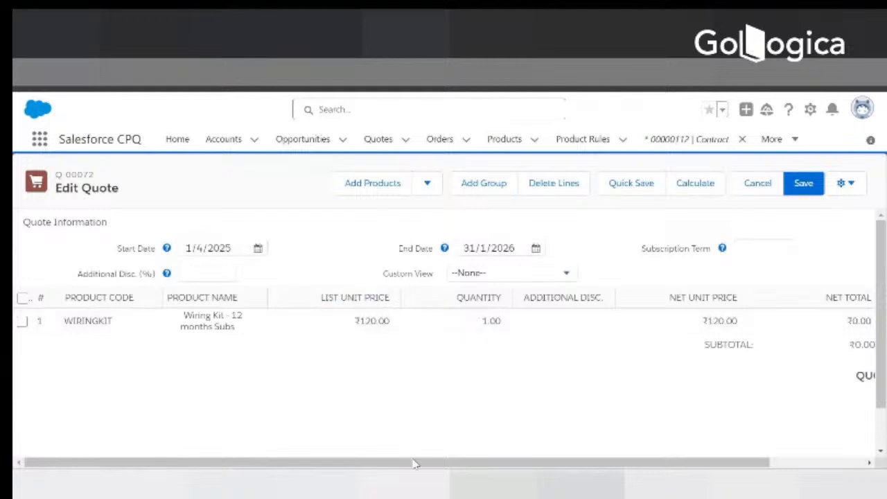
Set the quantity of the Wiring Kit - 12 months Subs line to 2.
{"action": "mouse_move", "coordinate": [413, 462]}
{"action": "left_mouse_down"}
{"action": "mouse_move", "coordinate": [526, 469]}
{"action": "mouse_move", "coordinate": [409, 469]}
{"action": "left_mouse_up"}
{"action": "left_click_drag", "start_coordinate": [237, 247], "coordinate": [187, 241]}
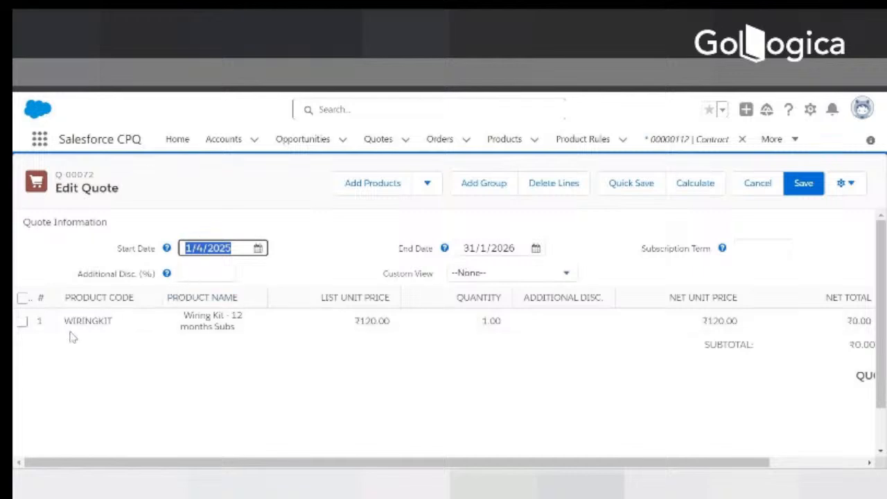
{"action": "left_click_drag", "start_coordinate": [69, 320], "coordinate": [160, 351]}
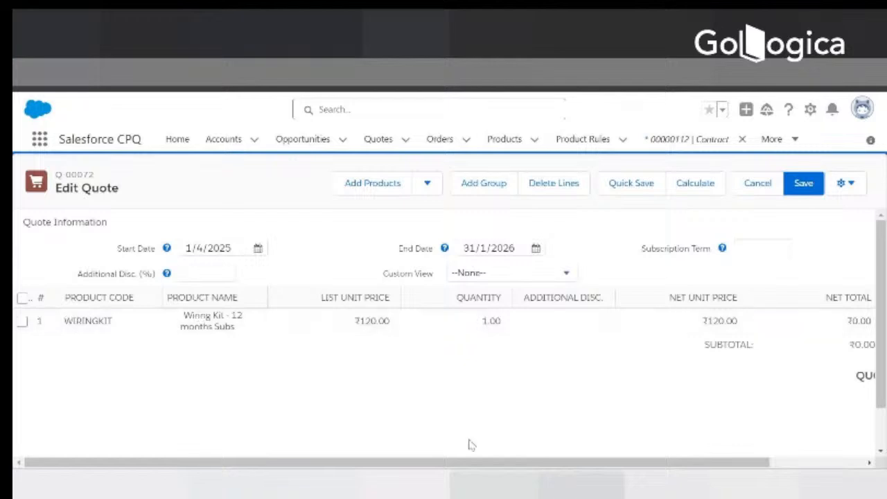
{"action": "left_click_drag", "start_coordinate": [510, 466], "coordinate": [627, 440]}
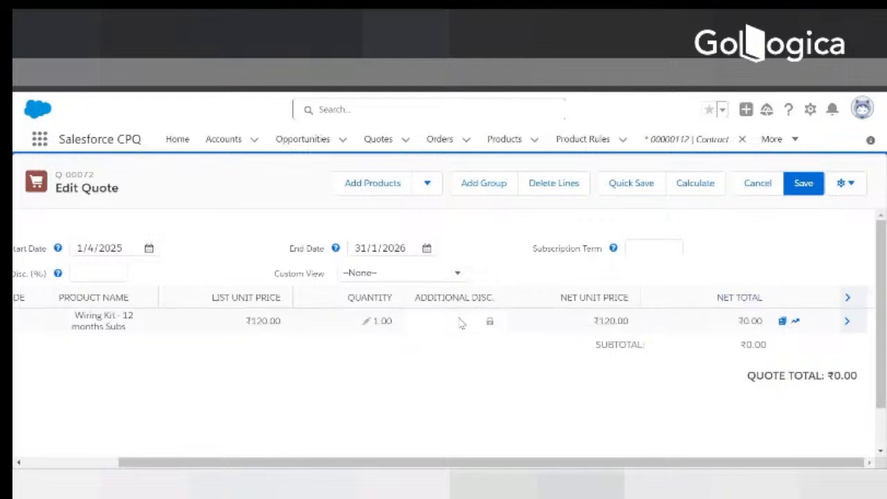
{"action": "left_click", "coordinate": [368, 323]}
{"action": "type", "text": "2"}
{"action": "left_click", "coordinate": [376, 379]}
{"action": "left_click", "coordinate": [54, 466]}
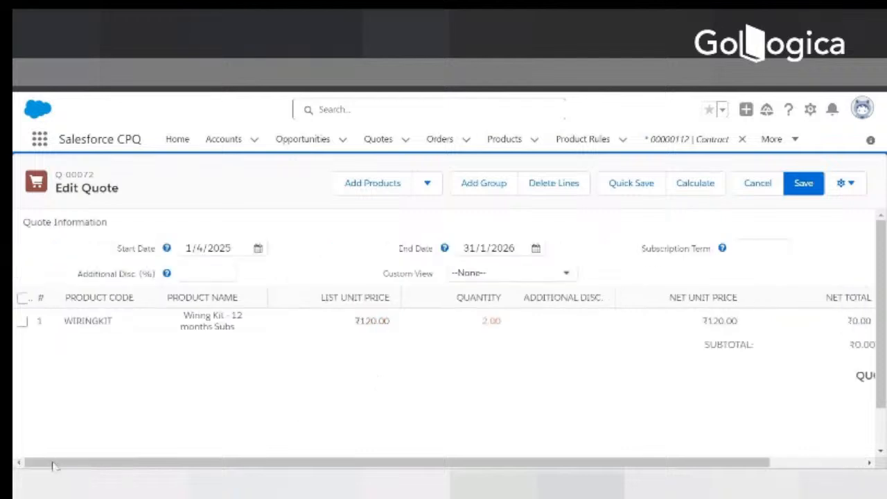
Add the 2 Factor Authentication USB Key to the amendment quote with a quantity of 2 and recalculate the quote.
{"action": "left_click", "coordinate": [374, 184]}
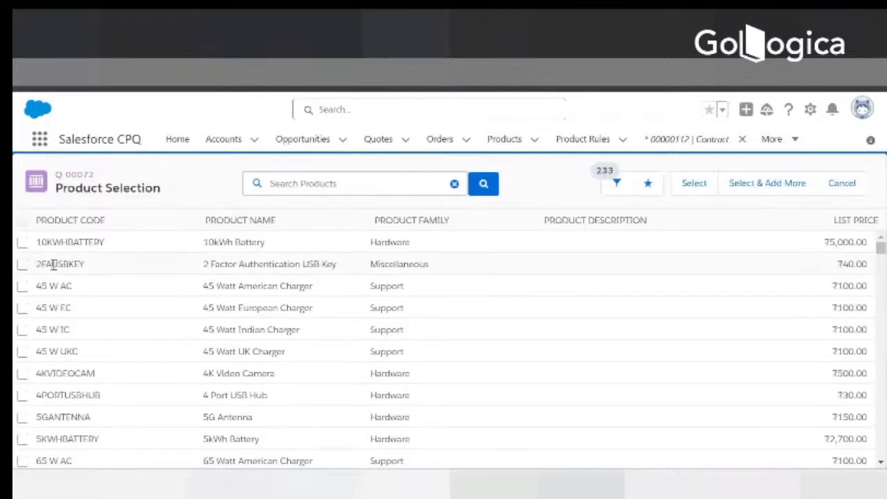
{"action": "left_click", "coordinate": [22, 265]}
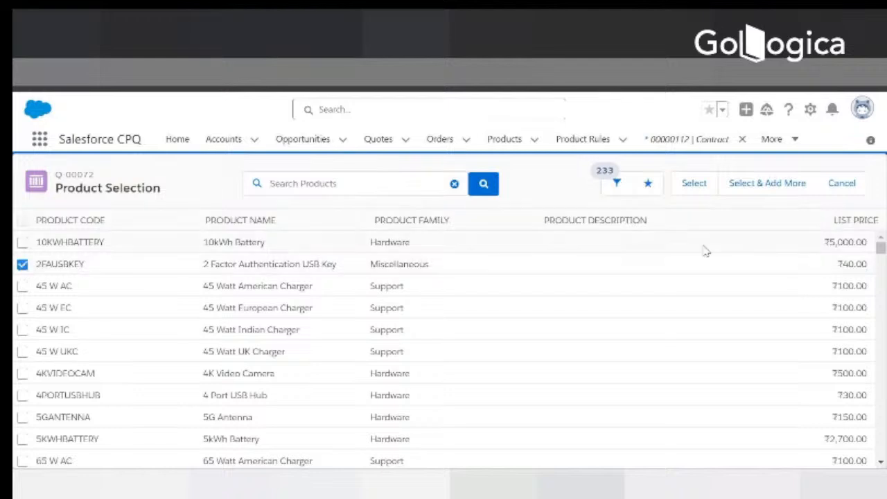
{"action": "left_click", "coordinate": [693, 185]}
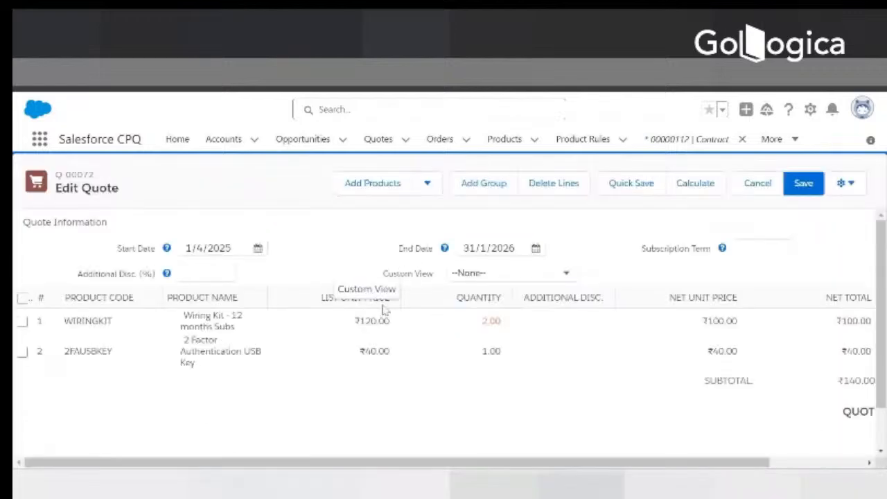
{"action": "left_click", "coordinate": [474, 355]}
{"action": "type", "text": "2"}
{"action": "left_click", "coordinate": [455, 422]}
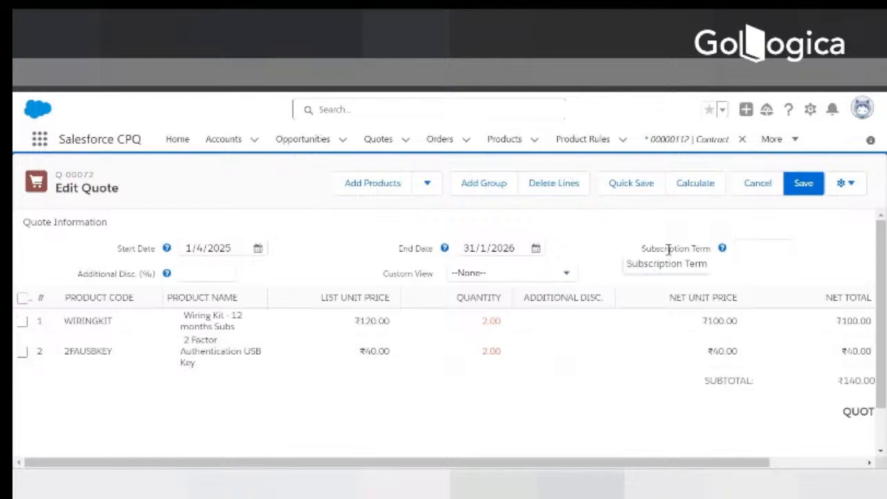
{"action": "left_click", "coordinate": [694, 187]}
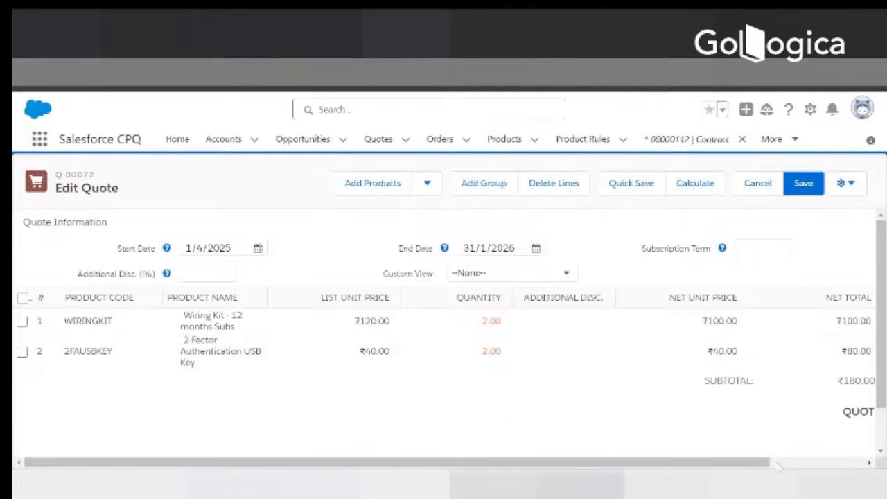
Review the net prices and quote total of both amended lines and save the amendment quote.
{"action": "scroll", "coordinate": [762, 465], "scroll_direction": "right", "scroll_amount": 3}
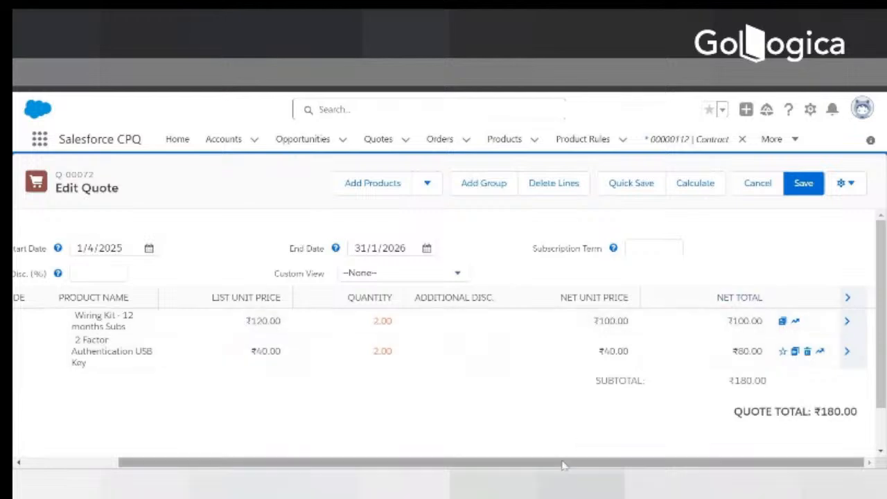
{"action": "left_click_drag", "start_coordinate": [563, 465], "coordinate": [490, 466]}
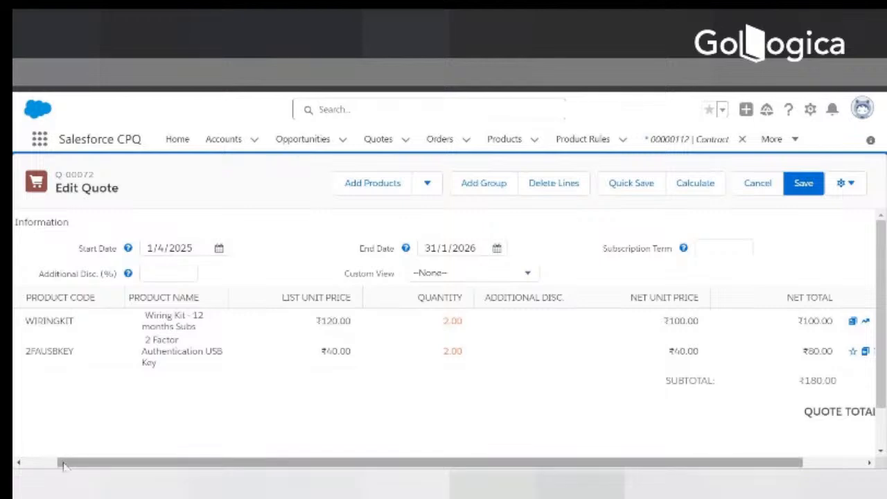
{"action": "left_click_drag", "start_coordinate": [57, 461], "coordinate": [27, 462]}
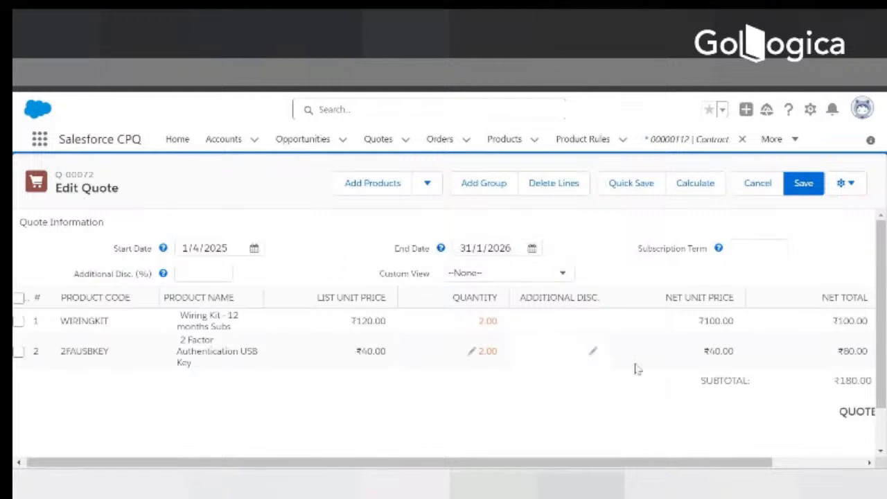
{"action": "left_click", "coordinate": [798, 462]}
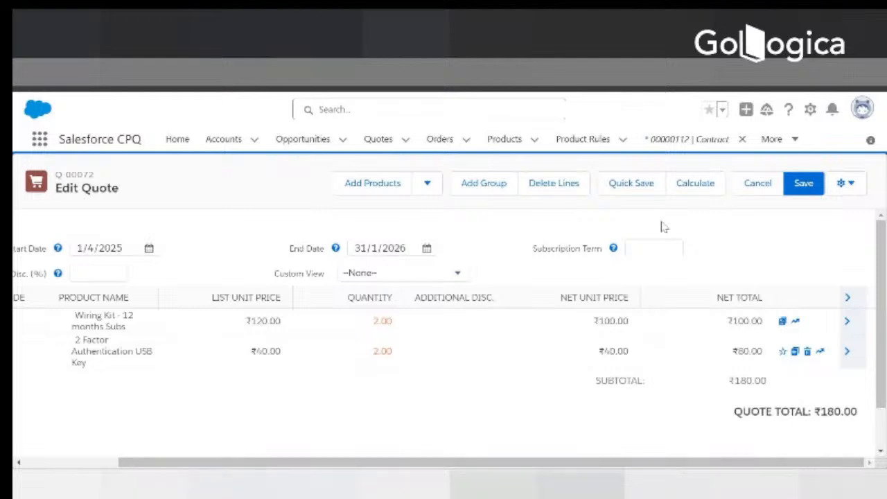
{"action": "left_click", "coordinate": [803, 184]}
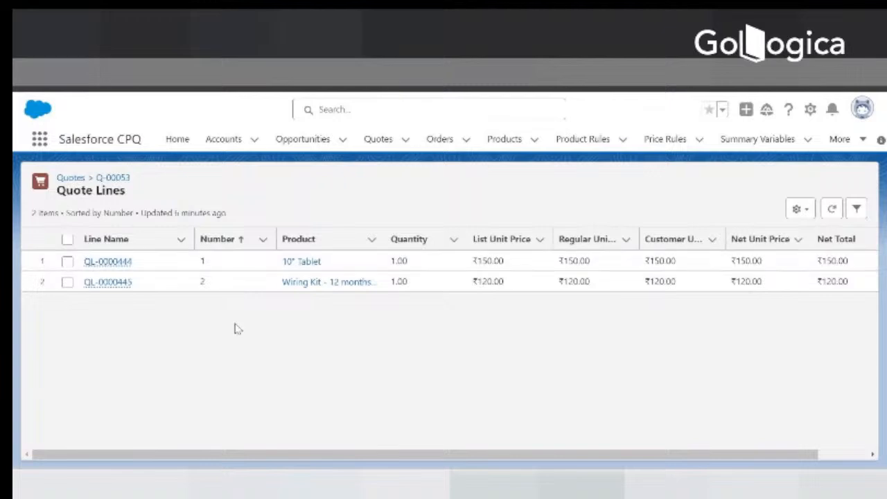
Switch to another browser tab, open the first quote in the All quotes list and start adding products to its lines.
{"action": "left_click", "coordinate": [374, 141]}
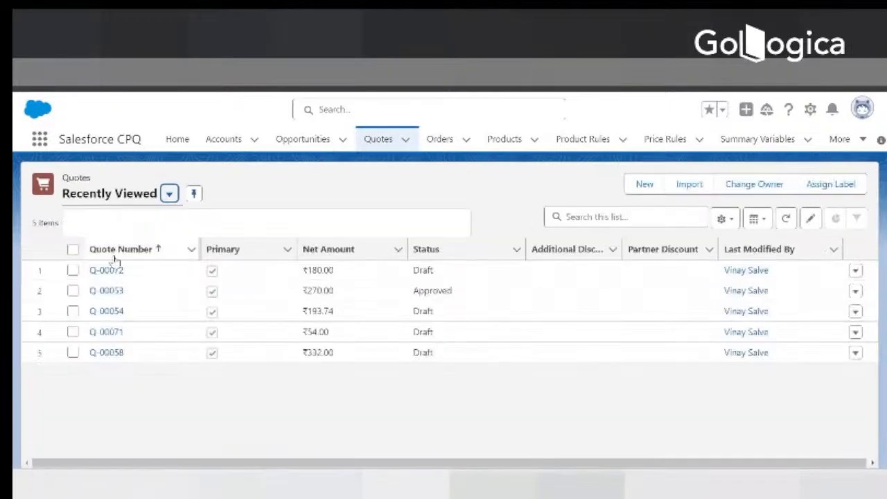
{"action": "left_click", "coordinate": [103, 250]}
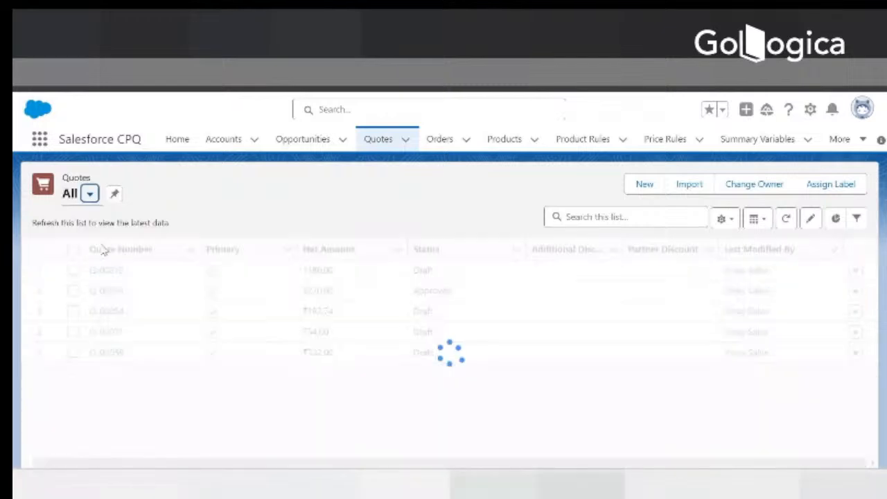
{"action": "left_click", "coordinate": [106, 270]}
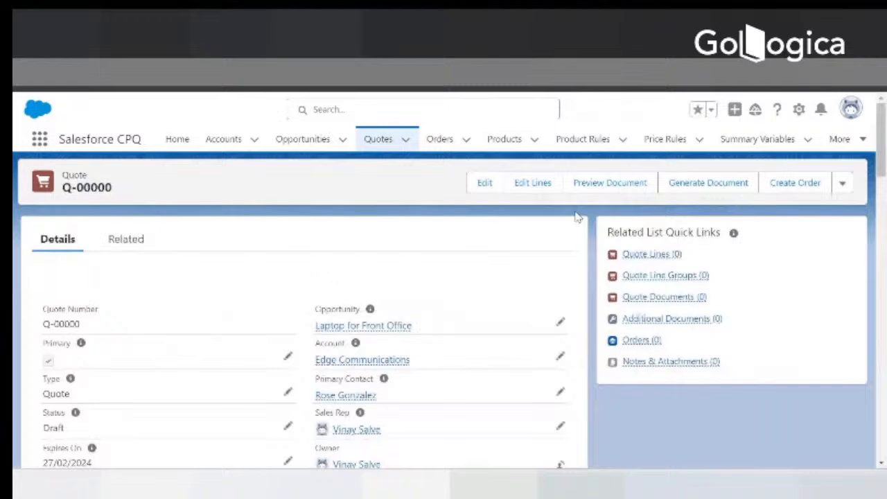
{"action": "left_click", "coordinate": [530, 185]}
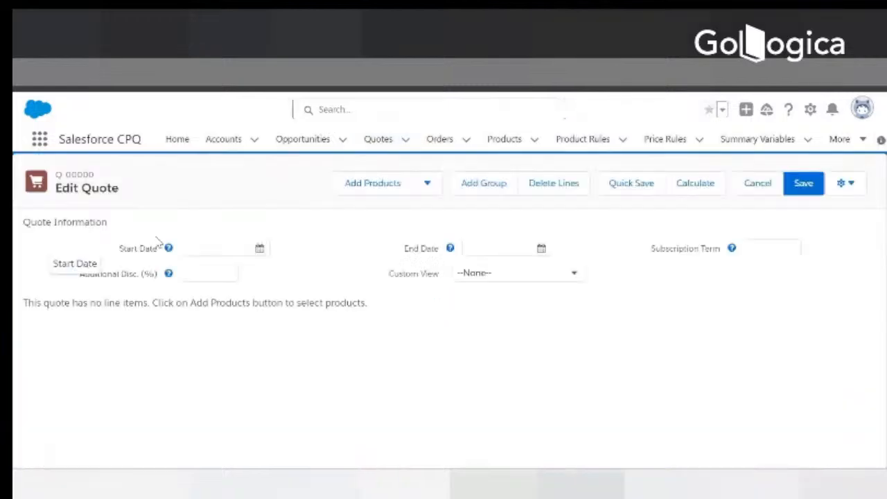
{"action": "left_click", "coordinate": [365, 187]}
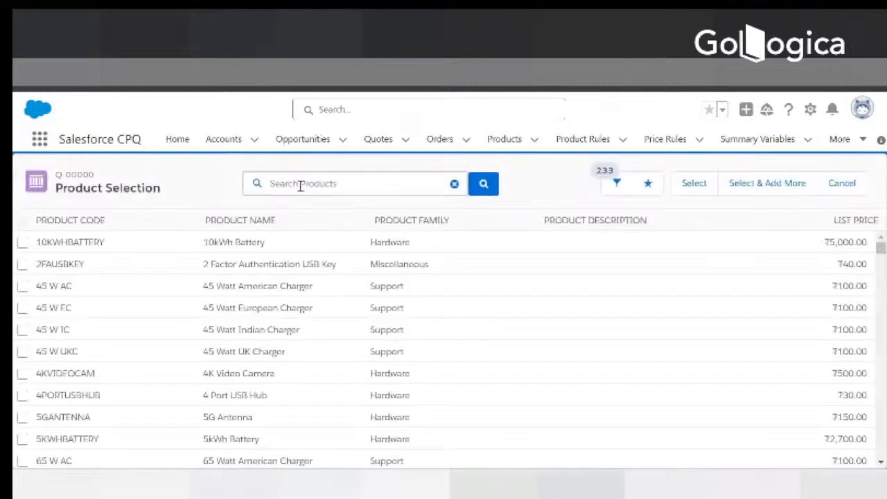
Search the product selection for "writing".
{"action": "left_click", "coordinate": [300, 185]}
{"action": "type", "text": "writing"}
{"action": "left_click", "coordinate": [482, 184]}
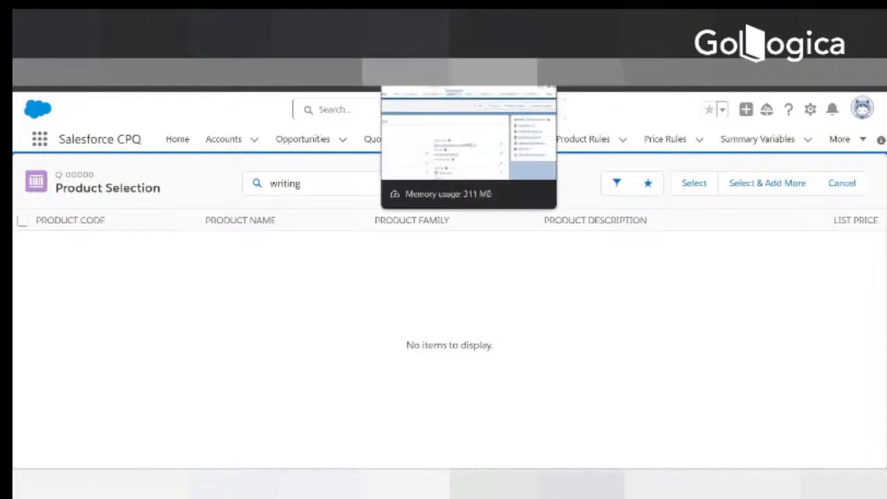
Switch to the Wiring Kit subscription record and copy its product name.
{"action": "left_click", "coordinate": [429, 28]}
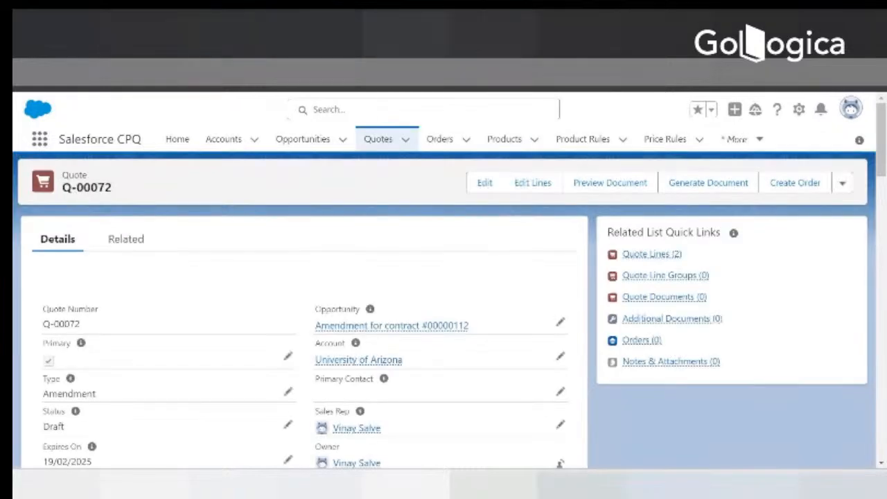
{"action": "left_click", "coordinate": [493, 31]}
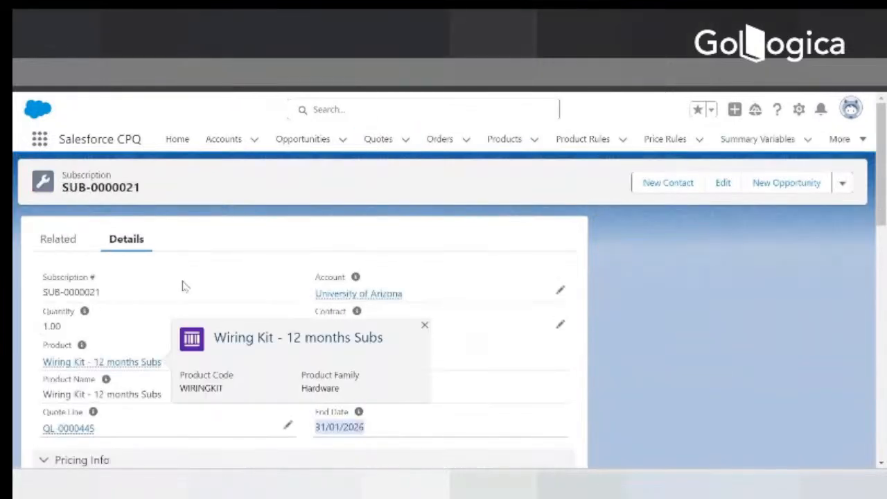
{"action": "left_click_drag", "start_coordinate": [163, 363], "coordinate": [37, 371]}
{"action": "key", "text": "ctrl+c"}
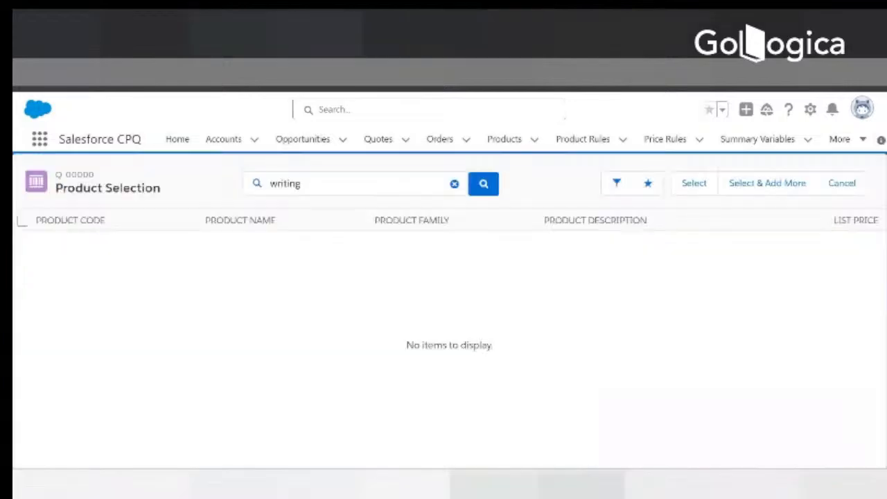
Search the product selection for the copied name "Wiring Kit - 12 months Subs" and add that product to the quote.
{"action": "left_click_drag", "start_coordinate": [304, 184], "coordinate": [128, 182]}
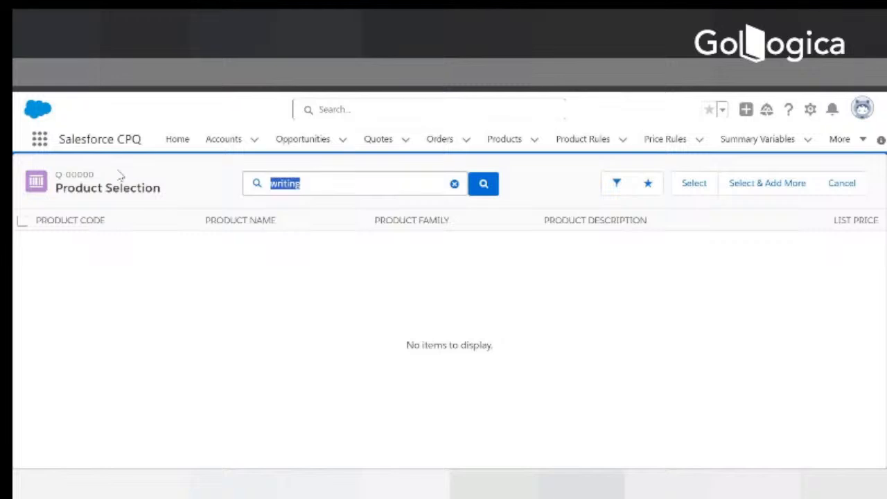
{"action": "key", "text": "ctrl+v"}
{"action": "left_click", "coordinate": [477, 189]}
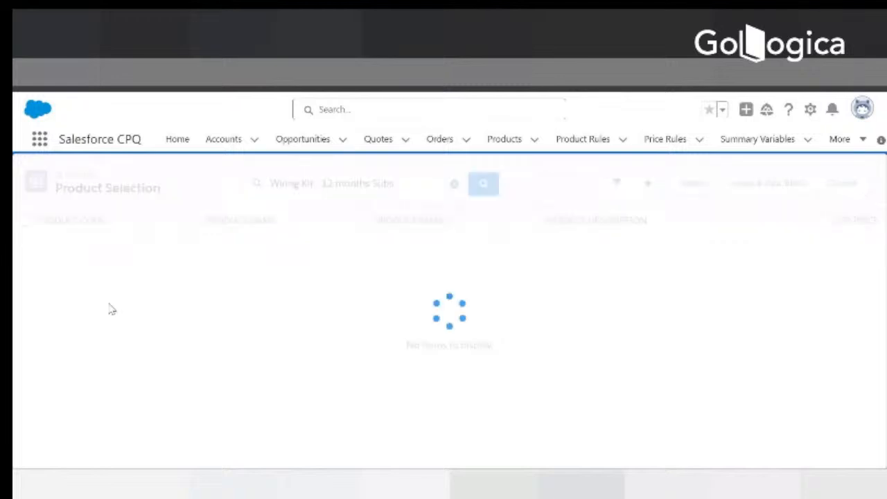
{"action": "left_click", "coordinate": [23, 244]}
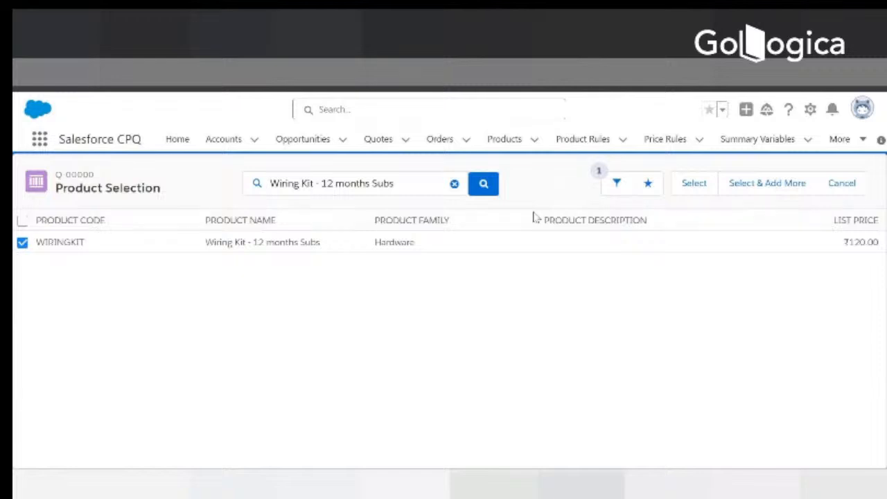
{"action": "left_click", "coordinate": [693, 184]}
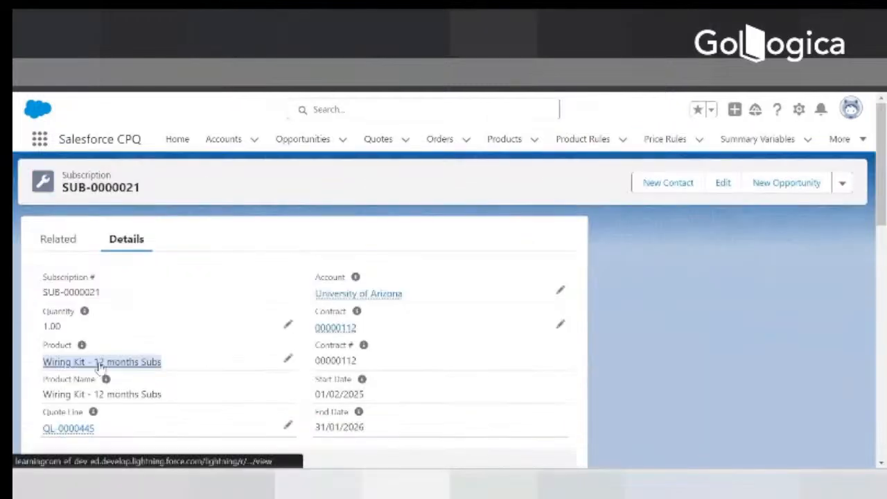
Open the Wiring Kit product from the subscription record in a separate tab and examine its subscription pricing and subscription term.
{"action": "right_click", "coordinate": [101, 366]}
{"action": "left_click", "coordinate": [161, 121]}
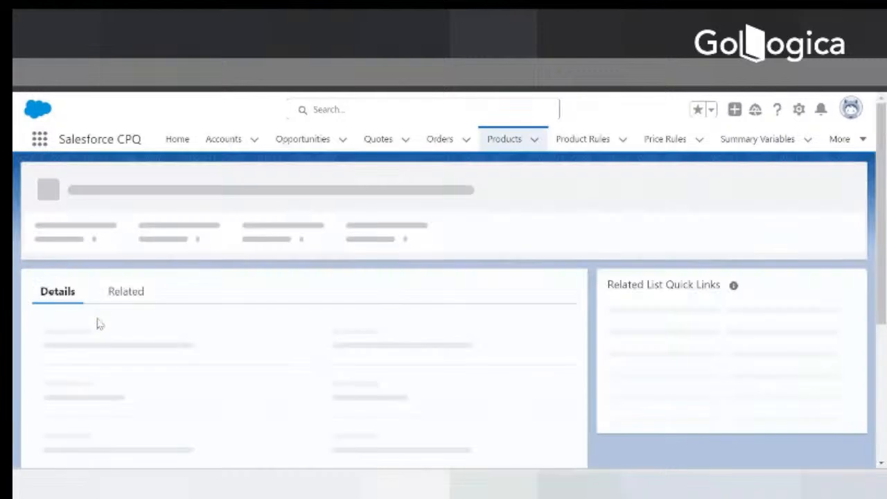
{"action": "scroll", "coordinate": [122, 341], "scroll_direction": "down", "scroll_amount": 10}
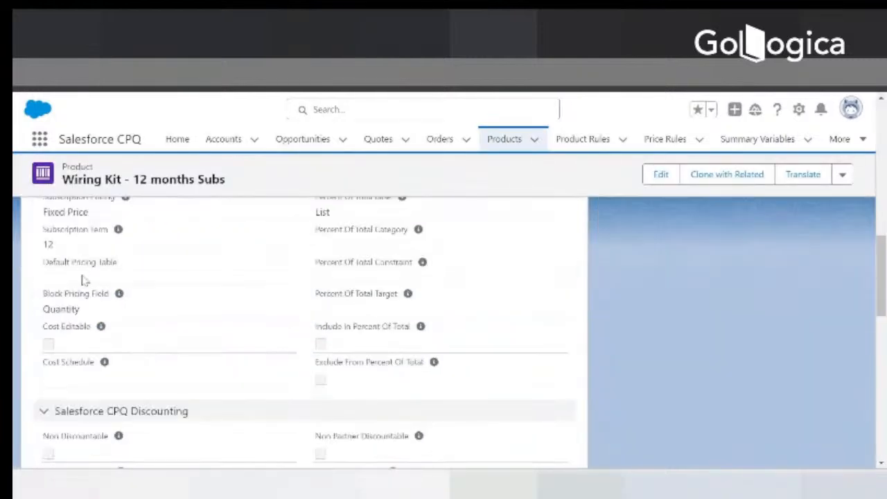
{"action": "scroll", "coordinate": [83, 280], "scroll_direction": "up", "scroll_amount": 2}
{"action": "left_click_drag", "start_coordinate": [44, 350], "coordinate": [89, 351]}
{"action": "left_click_drag", "start_coordinate": [43, 379], "coordinate": [52, 382]}
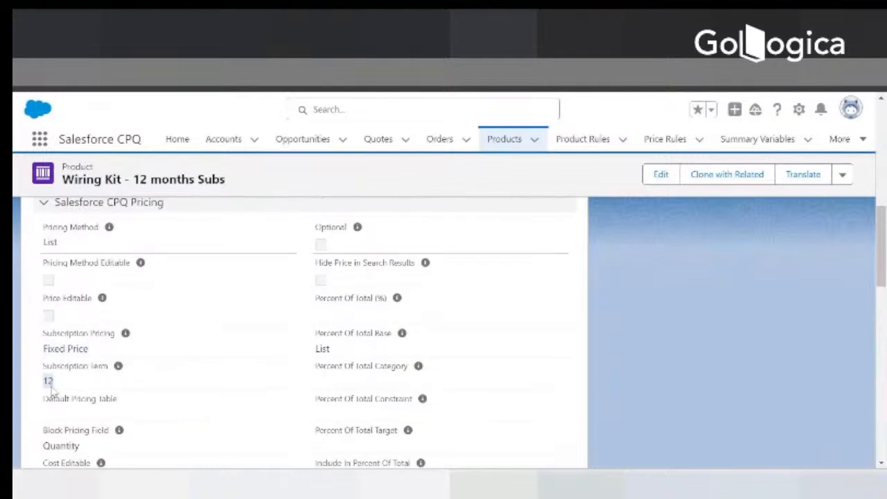
{"action": "scroll", "coordinate": [99, 336], "scroll_direction": "up", "scroll_amount": 10}
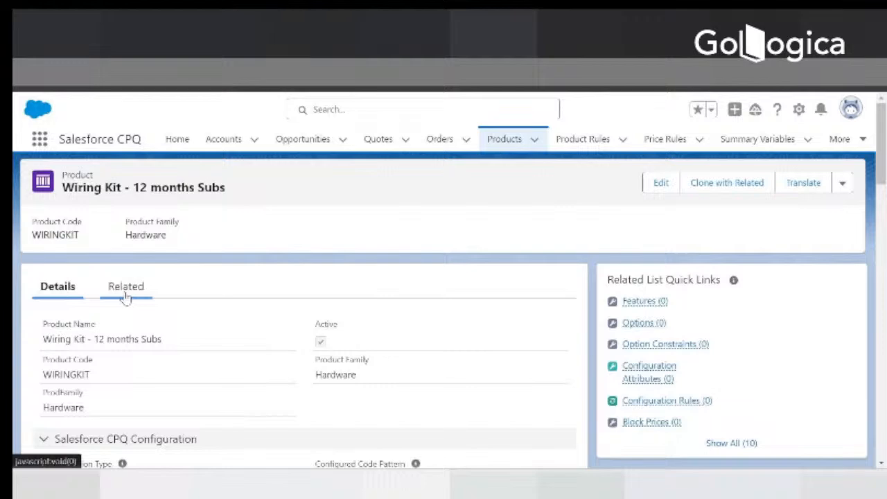
Examine the related lists of the Wiring Kit - 12 months Subs product.
{"action": "left_click", "coordinate": [125, 290]}
{"action": "scroll", "coordinate": [153, 336], "scroll_direction": "down", "scroll_amount": 6}
{"action": "scroll", "coordinate": [153, 371], "scroll_direction": "down", "scroll_amount": 3}
{"action": "scroll", "coordinate": [152, 378], "scroll_direction": "down", "scroll_amount": 5}
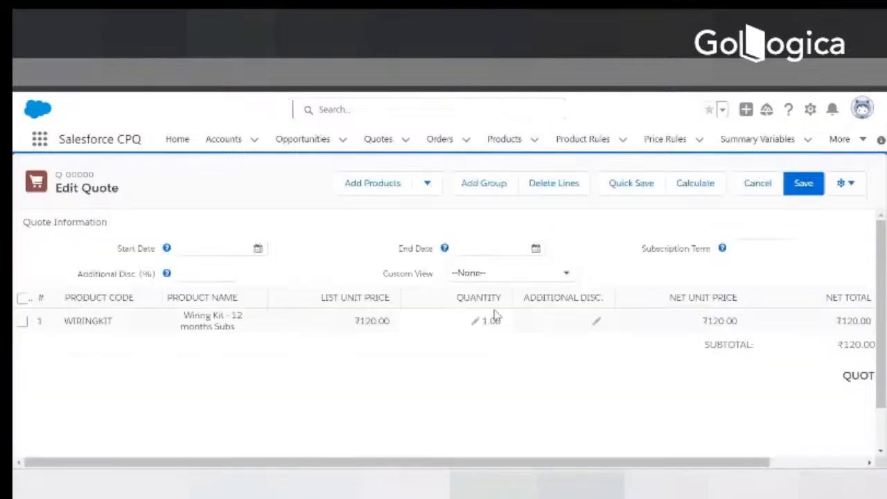
Set the Wiring Kit line's quantity to 2 on the quote and recalculate the totals.
{"action": "left_click", "coordinate": [475, 320]}
{"action": "type", "text": "2"}
{"action": "left_click", "coordinate": [504, 400]}
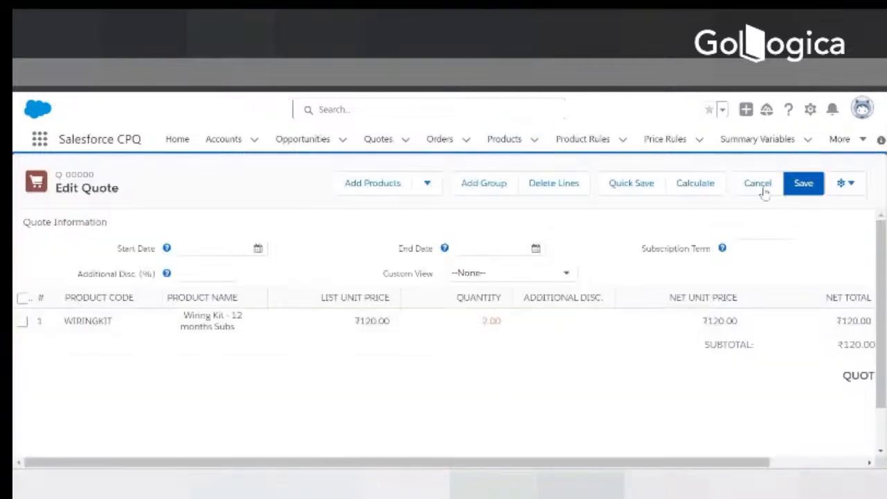
{"action": "left_click", "coordinate": [682, 192]}
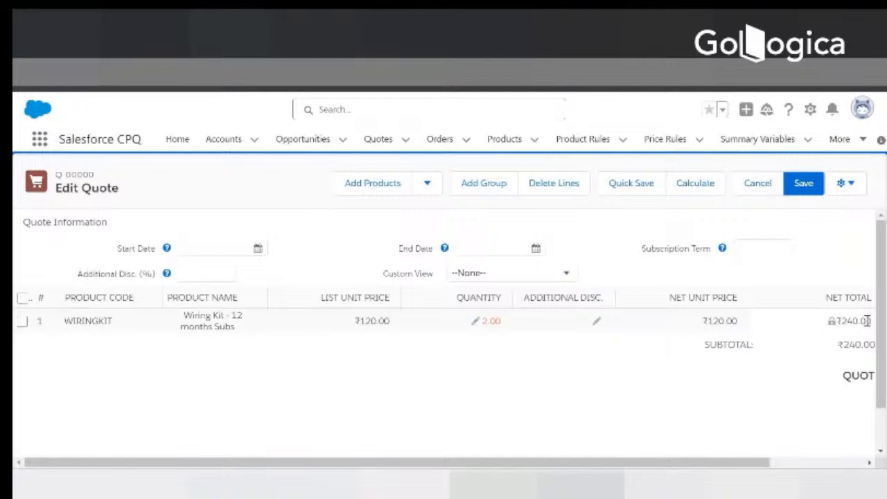
Return the Wiring Kit line's quantity to 1 and recalculate the quote.
{"action": "left_click", "coordinate": [477, 322]}
{"action": "type", "text": "1"}
{"action": "left_click", "coordinate": [694, 183]}
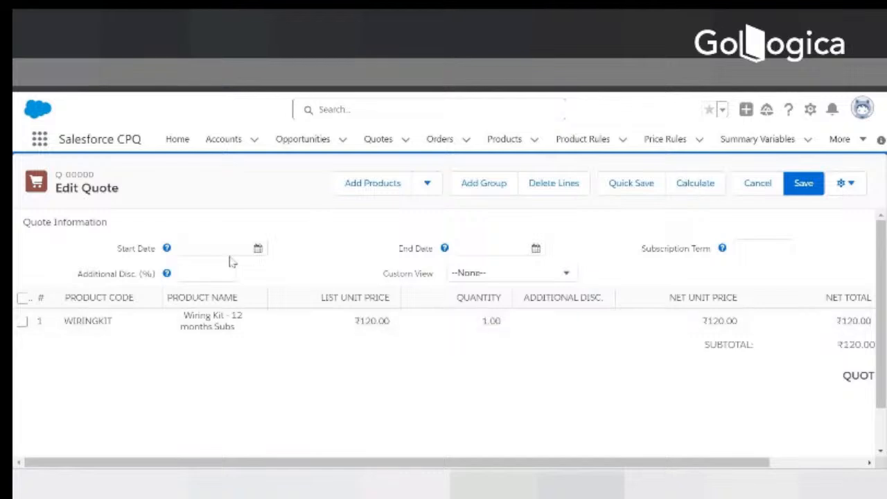
Set the quote's subscription term to 24 and recalculate the prices.
{"action": "left_click", "coordinate": [742, 247]}
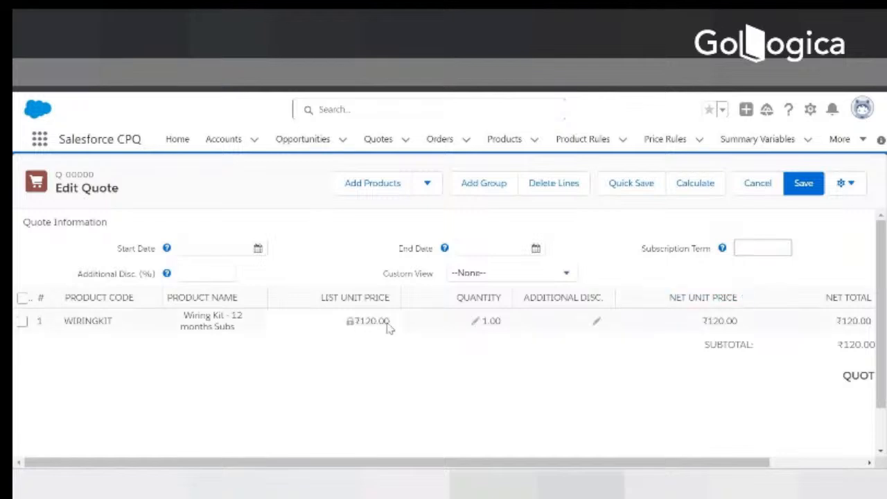
{"action": "type", "text": "24"}
{"action": "left_click", "coordinate": [685, 183]}
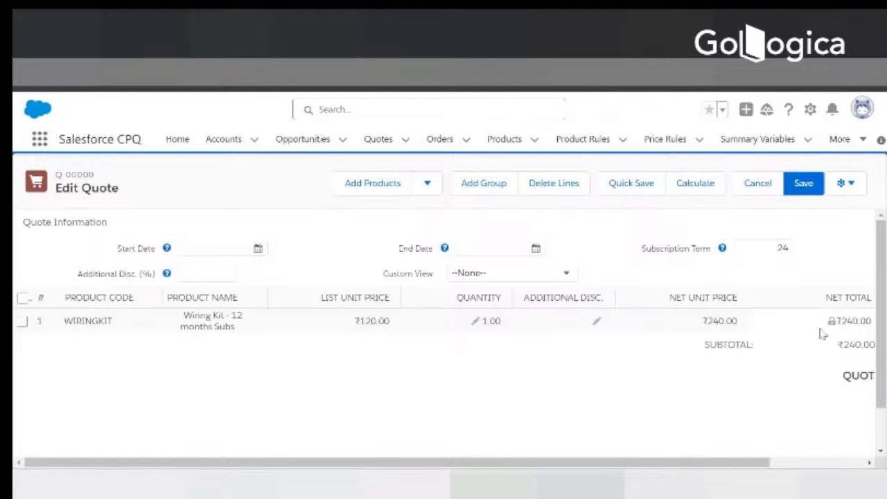
Set the quote's subscription term to 18, recalculate the prices, and leave the line editor without saving.
{"action": "left_click_drag", "start_coordinate": [767, 248], "coordinate": [822, 250]}
{"action": "type", "text": "18"}
{"action": "left_click", "coordinate": [779, 220]}
{"action": "left_click", "coordinate": [695, 190]}
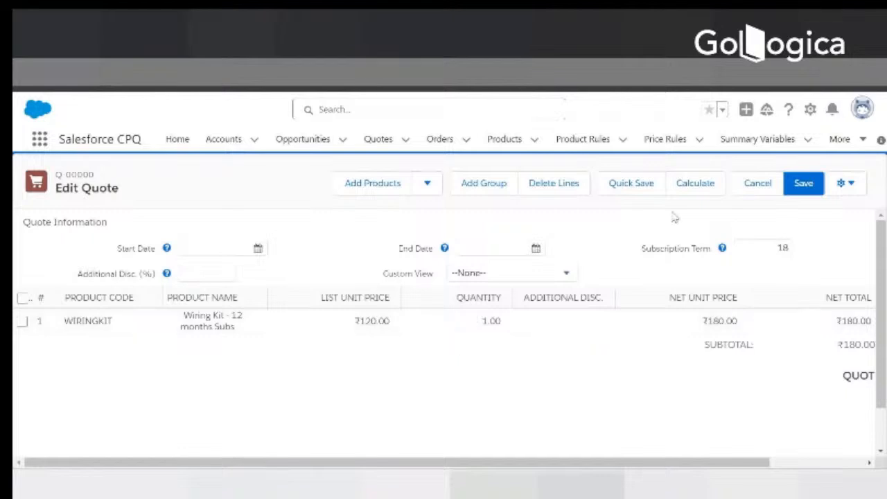
{"action": "left_click", "coordinate": [753, 190]}
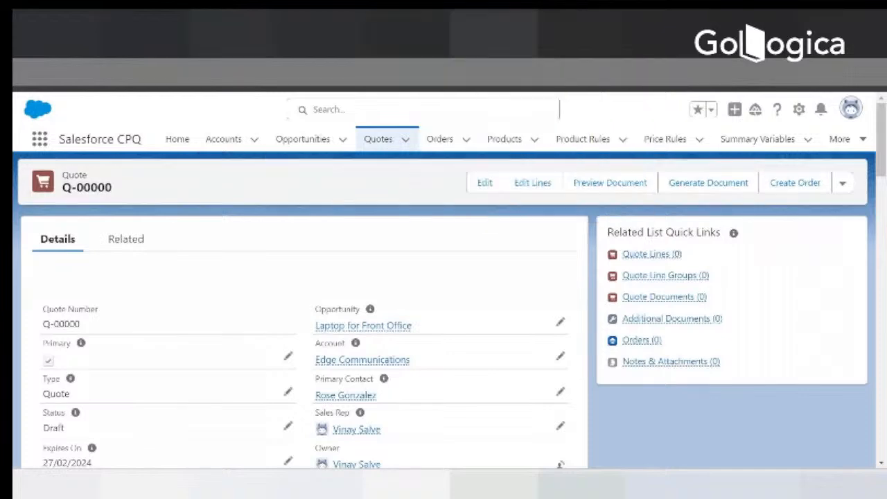
Return to the University of Arizona amendment quote and examine its opportunity, type, status, renewal term and master contract.
{"action": "left_click", "coordinate": [398, 43]}
{"action": "left_click", "coordinate": [445, 25]}
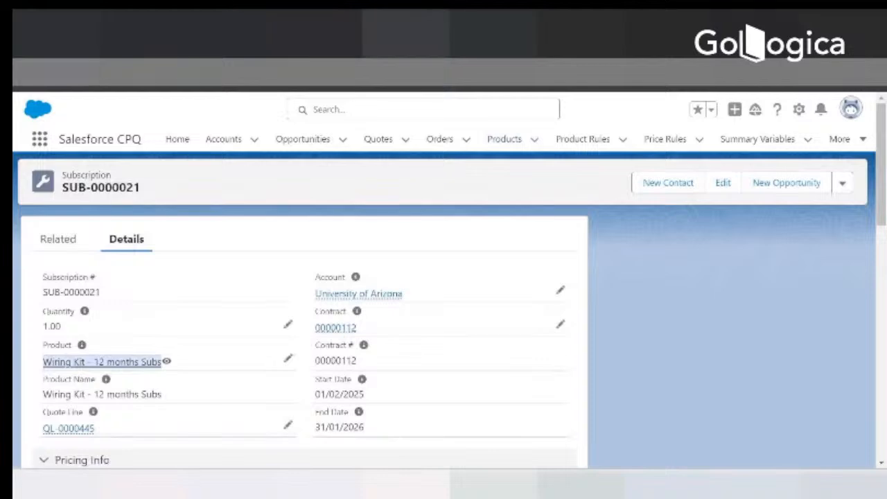
{"action": "left_click", "coordinate": [380, 28]}
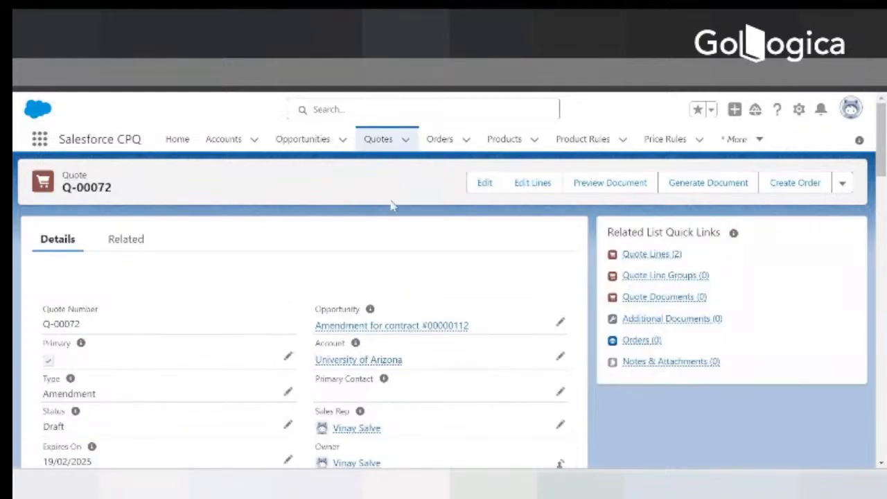
{"action": "left_click_drag", "start_coordinate": [62, 187], "coordinate": [115, 194]}
{"action": "scroll", "coordinate": [127, 179], "scroll_direction": "down", "scroll_amount": 1}
{"action": "mouse_move", "coordinate": [424, 259]}
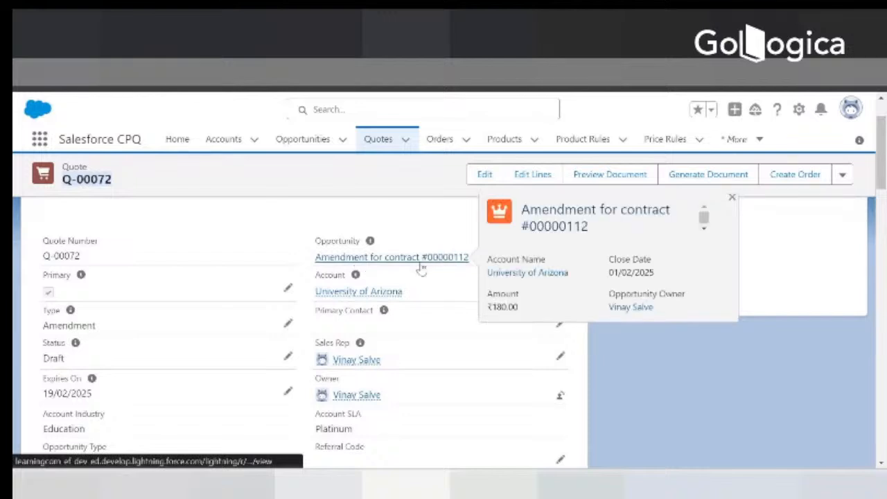
{"action": "scroll", "coordinate": [140, 347], "scroll_direction": "down", "scroll_amount": 5}
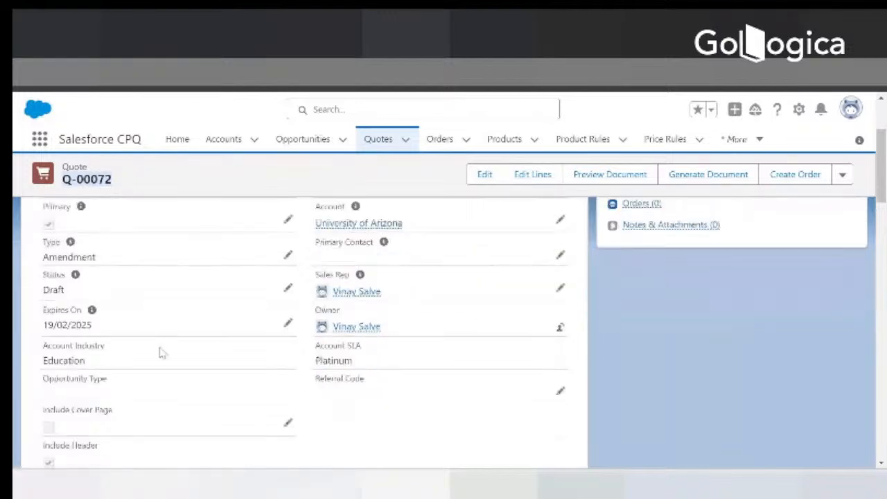
{"action": "scroll", "coordinate": [164, 374], "scroll_direction": "down", "scroll_amount": 2}
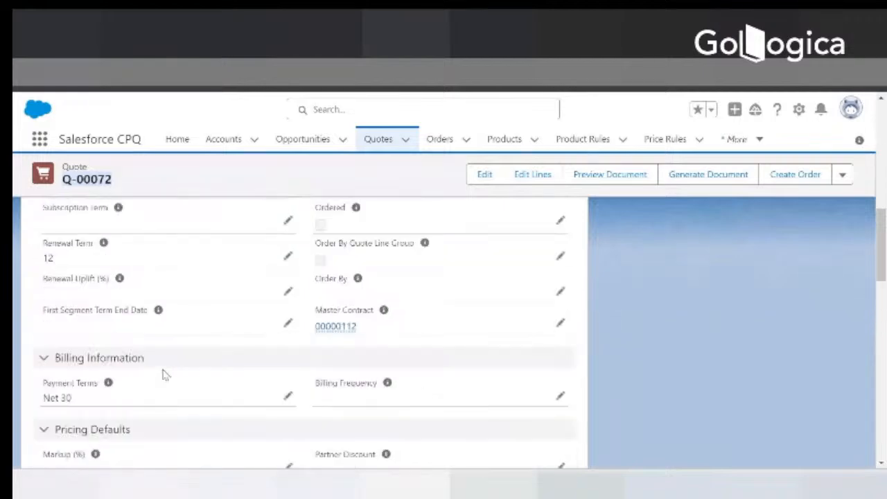
{"action": "scroll", "coordinate": [164, 374], "scroll_direction": "up", "scroll_amount": 8}
{"action": "scroll", "coordinate": [164, 374], "scroll_direction": "up", "scroll_amount": 1}
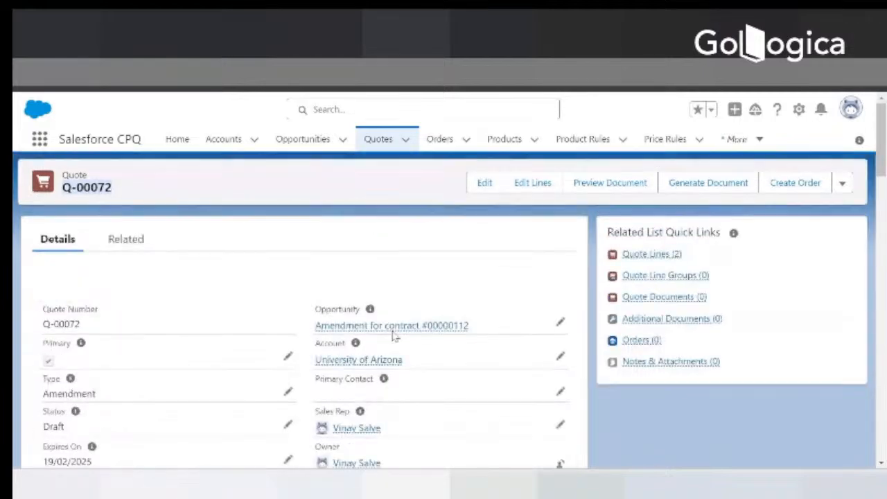
Open the amendment opportunity linked to the quote in a separate tab.
{"action": "right_click", "coordinate": [394, 327]}
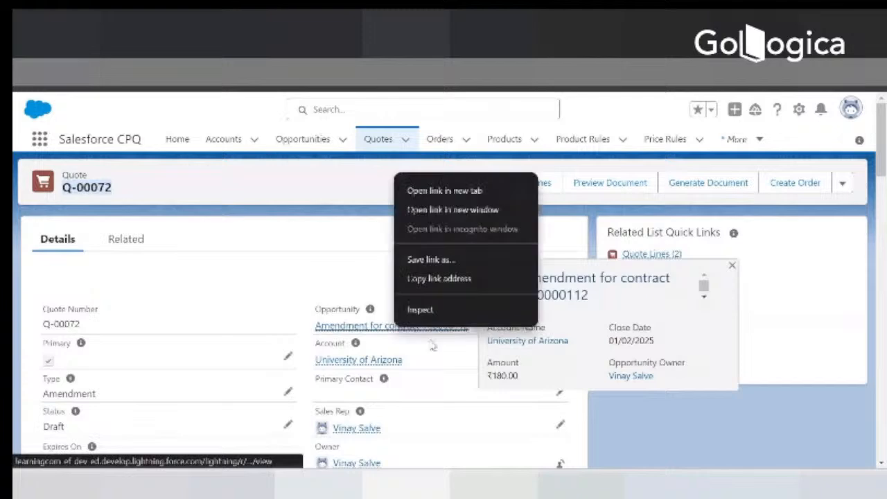
{"action": "left_click", "coordinate": [444, 191]}
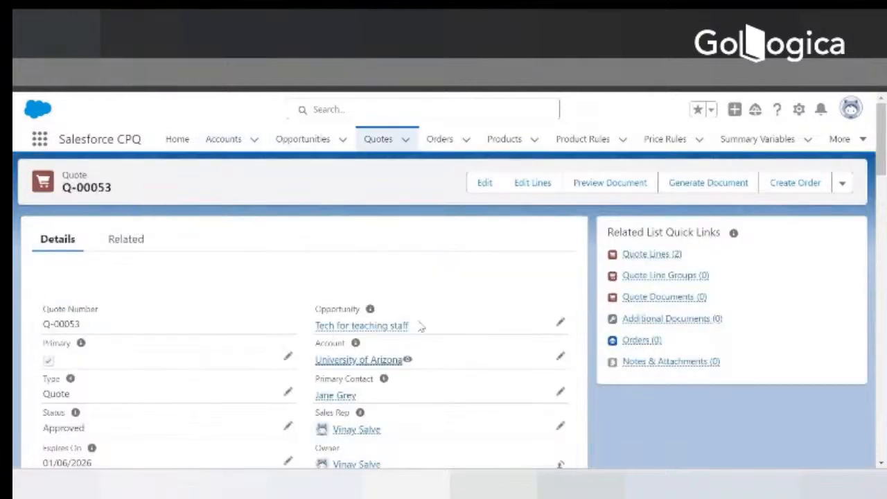
Open the original opportunity "Tech for teaching staff" and examine its amount, primary quote, products and contract.
{"action": "mouse_move", "coordinate": [360, 325]}
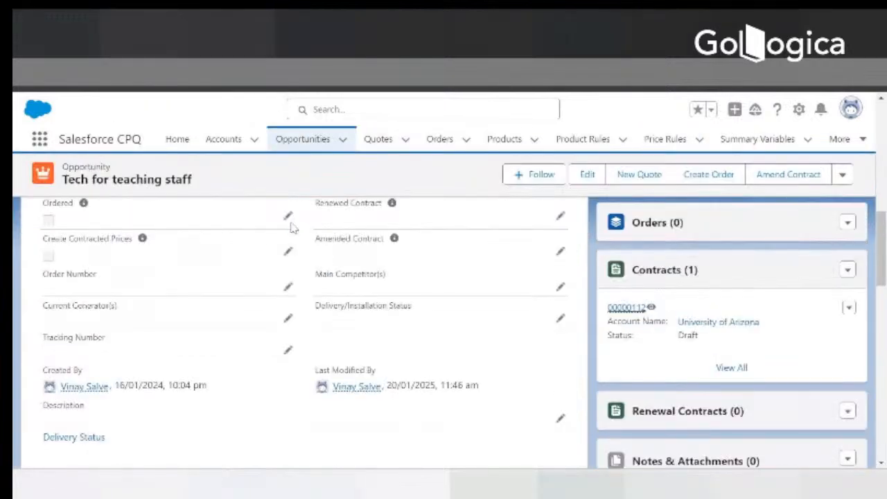
{"action": "scroll", "coordinate": [310, 248], "scroll_direction": "up", "scroll_amount": 10}
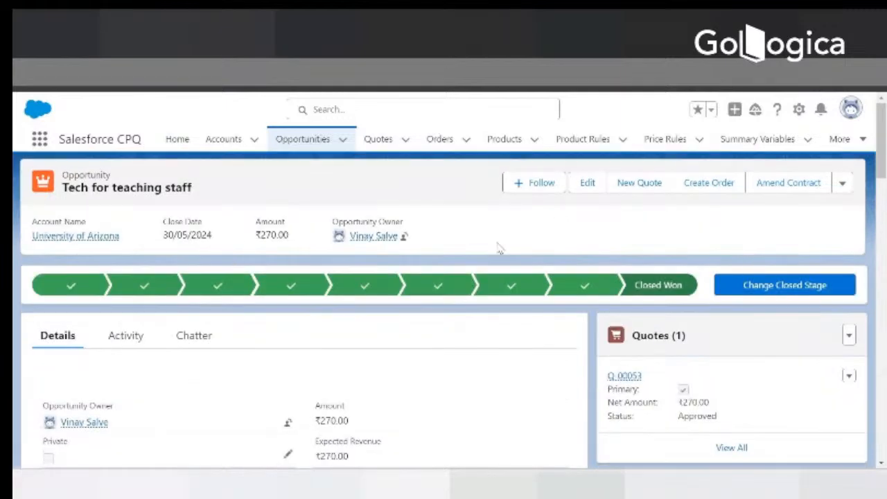
{"action": "scroll", "coordinate": [498, 248], "scroll_direction": "down", "scroll_amount": 2}
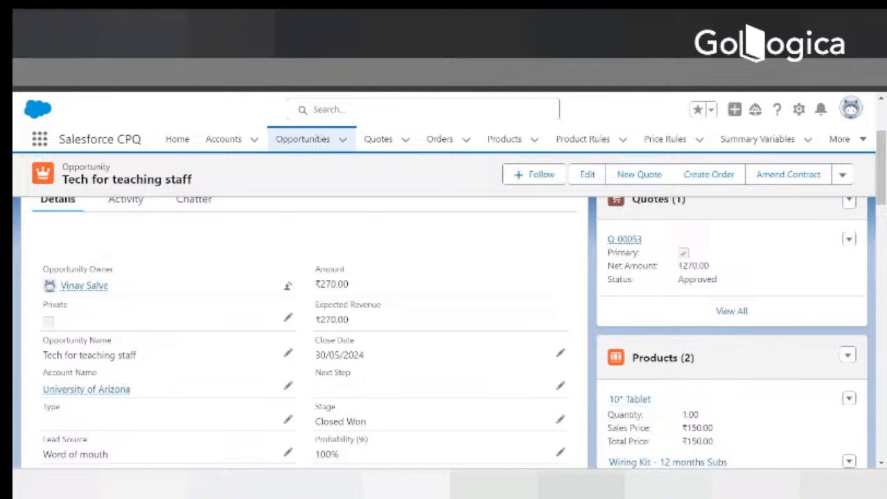
{"action": "left_click", "coordinate": [624, 239]}
{"action": "right_click", "coordinate": [654, 255]}
{"action": "left_click", "coordinate": [683, 273]}
{"action": "left_click", "coordinate": [236, 33]}
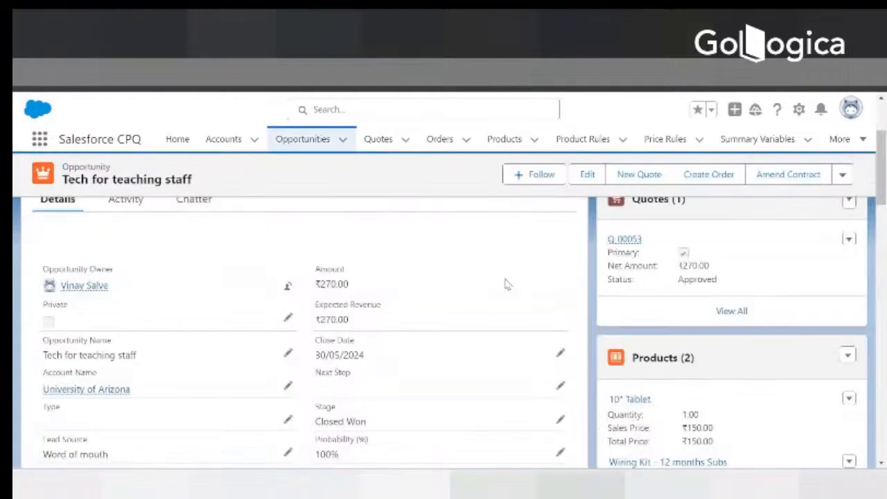
{"action": "scroll", "coordinate": [505, 283], "scroll_direction": "up", "scroll_amount": 3}
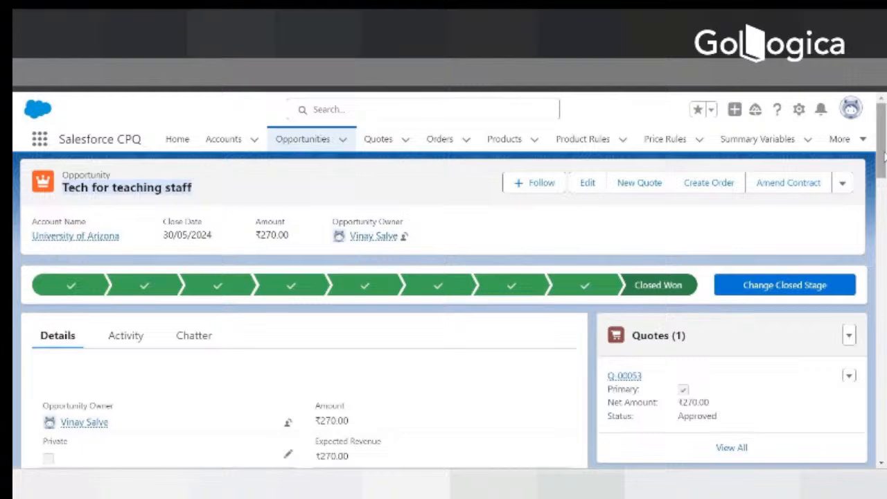
{"action": "scroll", "coordinate": [884, 156], "scroll_direction": "down", "scroll_amount": 3}
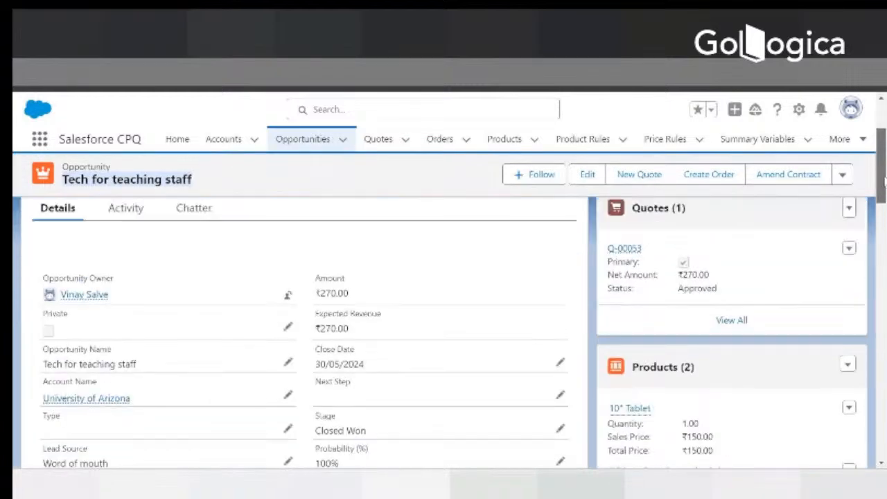
{"action": "mouse_move", "coordinate": [624, 251]}
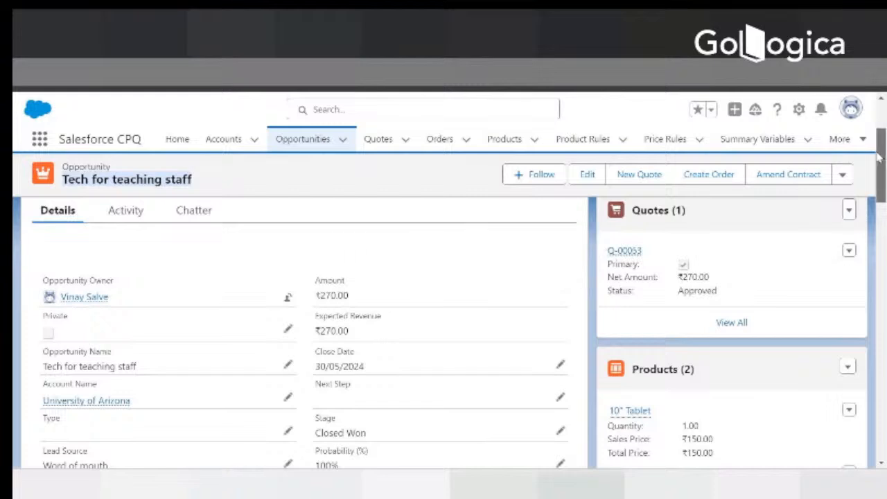
{"action": "scroll", "coordinate": [881, 173], "scroll_direction": "down", "scroll_amount": 1}
{"action": "scroll", "coordinate": [883, 178], "scroll_direction": "down", "scroll_amount": 4}
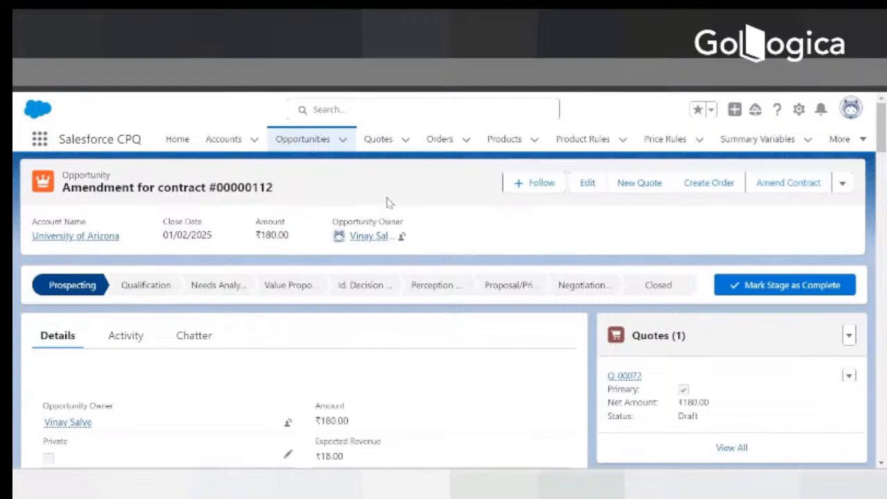
Examine the amendment opportunity's quote net amount, product quantities and prices, and its amended contract reference.
{"action": "scroll", "coordinate": [708, 331], "scroll_direction": "down", "scroll_amount": 1}
{"action": "left_click_drag", "start_coordinate": [707, 331], "coordinate": [677, 333]}
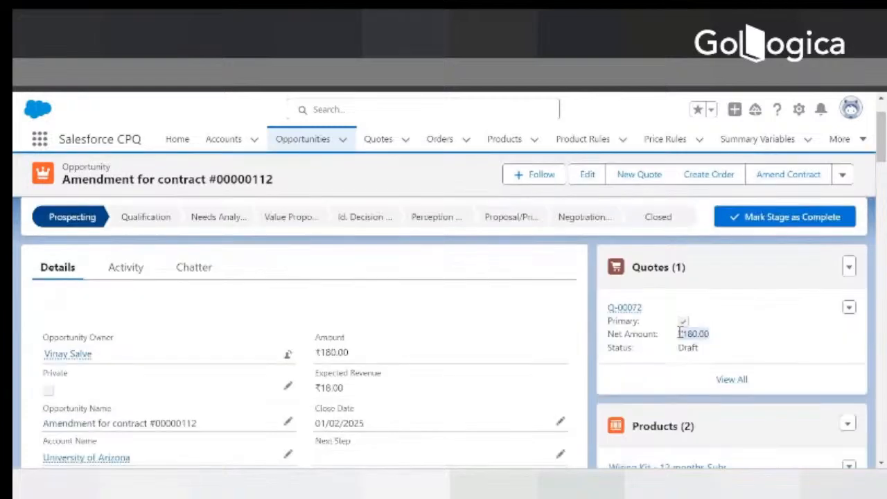
{"action": "scroll", "coordinate": [746, 325], "scroll_direction": "down", "scroll_amount": 2}
{"action": "scroll", "coordinate": [746, 334], "scroll_direction": "down", "scroll_amount": 1}
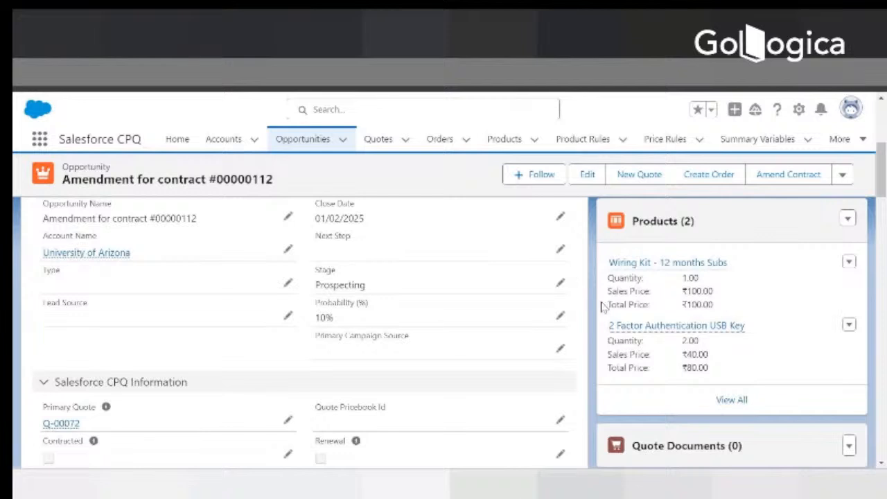
{"action": "double_click", "coordinate": [688, 340]}
{"action": "scroll", "coordinate": [701, 304], "scroll_direction": "up", "scroll_amount": 2}
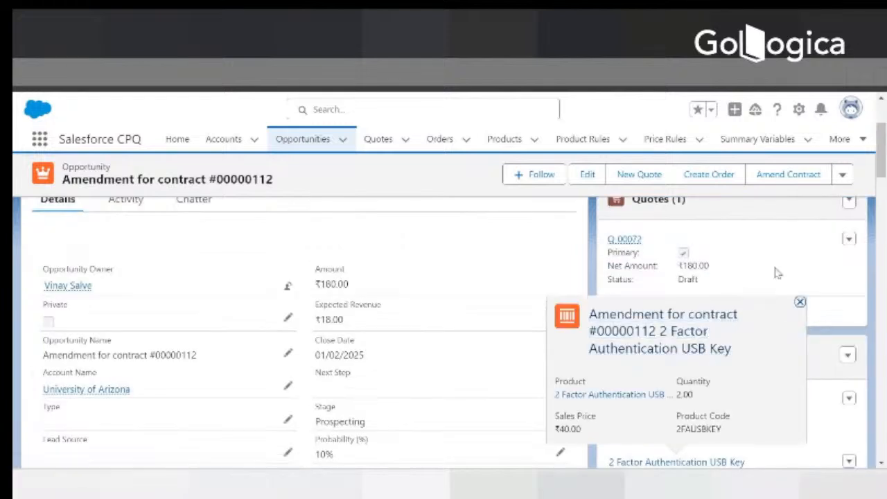
{"action": "scroll", "coordinate": [770, 267], "scroll_direction": "down", "scroll_amount": 1}
{"action": "left_click_drag", "start_coordinate": [881, 156], "coordinate": [880, 197]}
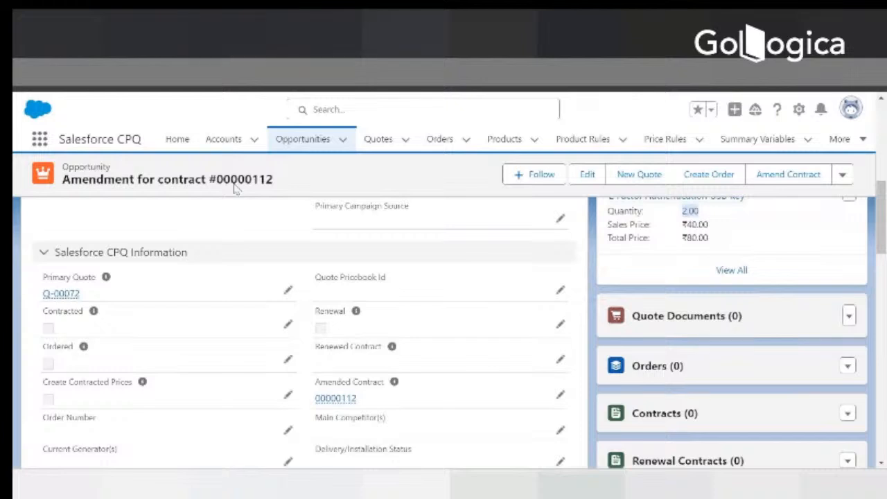
{"action": "mouse_move", "coordinate": [337, 400]}
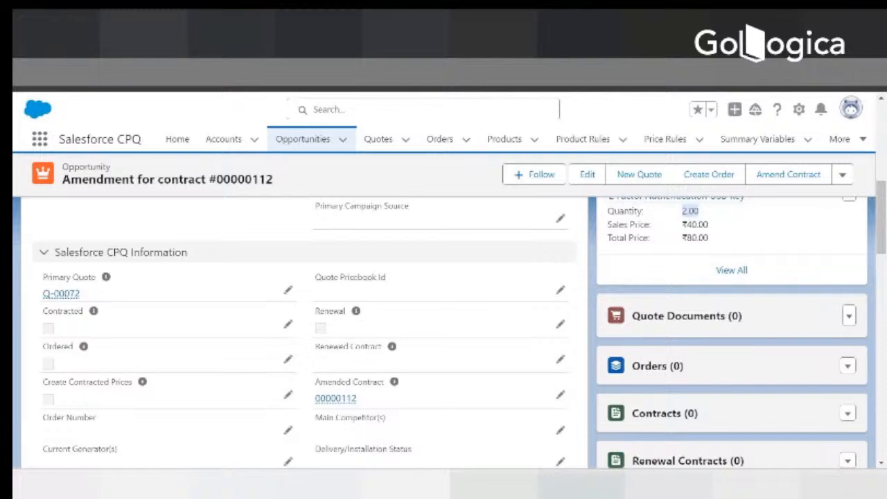
Open the University of Arizona account from the amendment quote in a separate tab.
{"action": "left_click", "coordinate": [325, 25]}
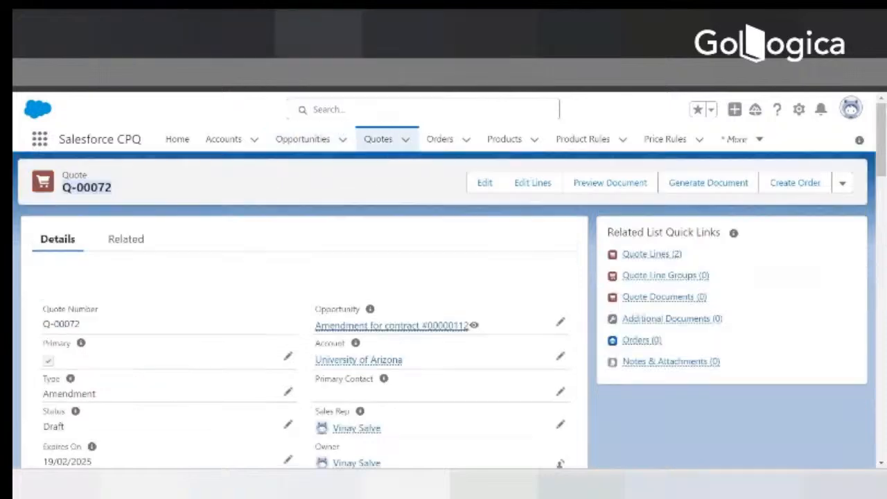
{"action": "right_click", "coordinate": [346, 360]}
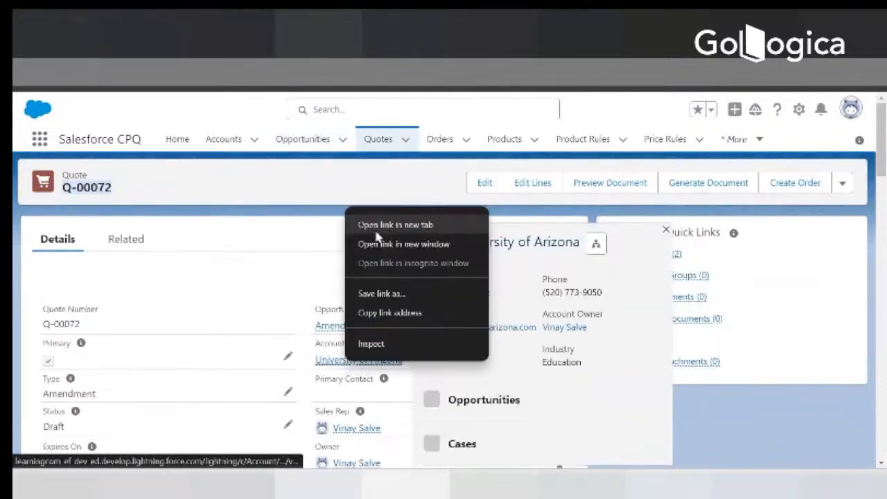
{"action": "left_click", "coordinate": [376, 226]}
{"action": "left_click", "coordinate": [394, 30]}
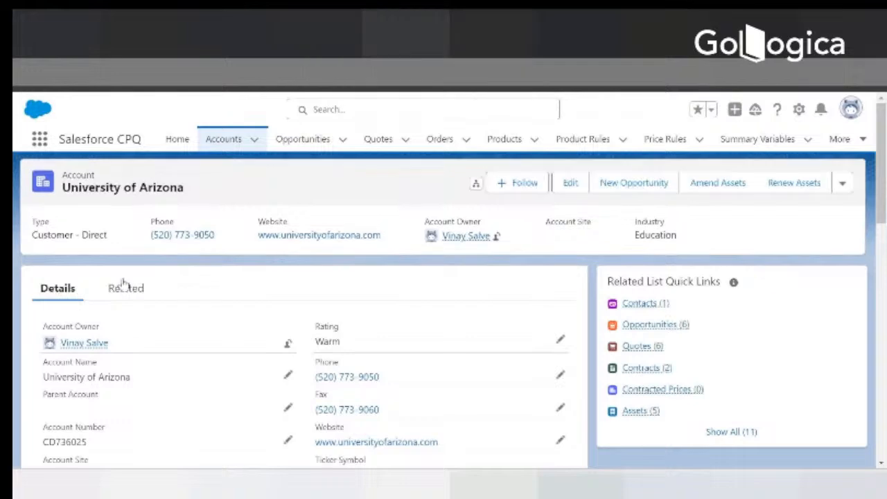
Open the contract starting 1/2/2025 from the University of Arizona account's related contracts in a separate tab.
{"action": "left_click", "coordinate": [125, 289]}
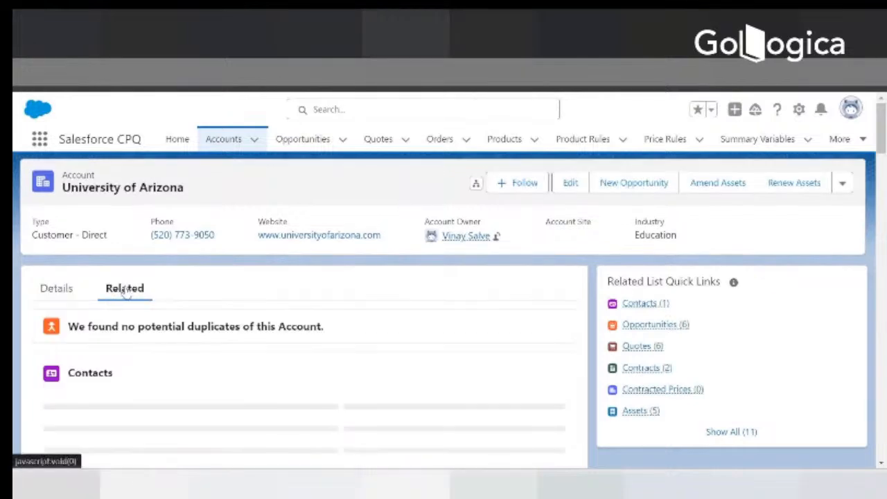
{"action": "scroll", "coordinate": [250, 388], "scroll_direction": "down", "scroll_amount": 2}
{"action": "scroll", "coordinate": [249, 388], "scroll_direction": "down", "scroll_amount": 8}
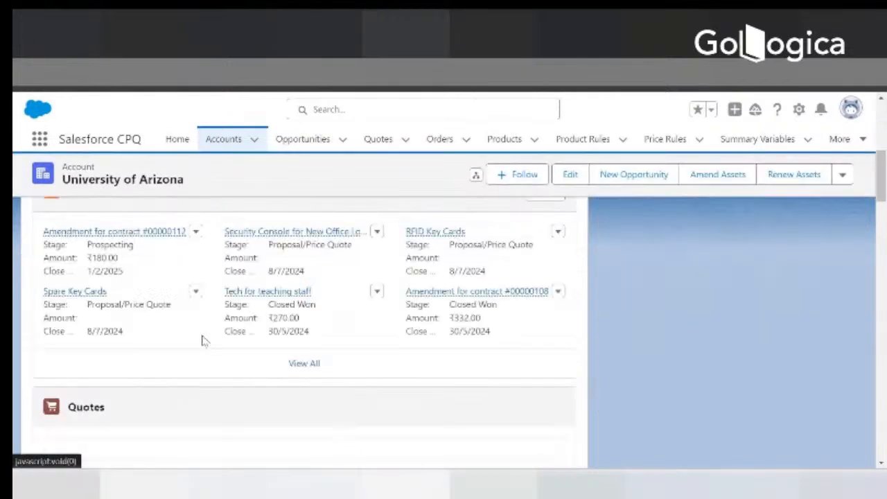
{"action": "scroll", "coordinate": [274, 361], "scroll_direction": "down", "scroll_amount": 2}
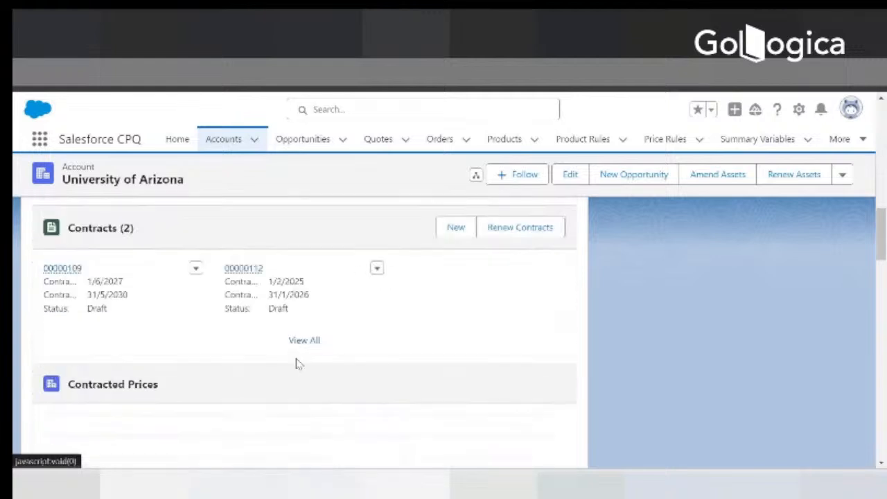
{"action": "right_click", "coordinate": [232, 273]}
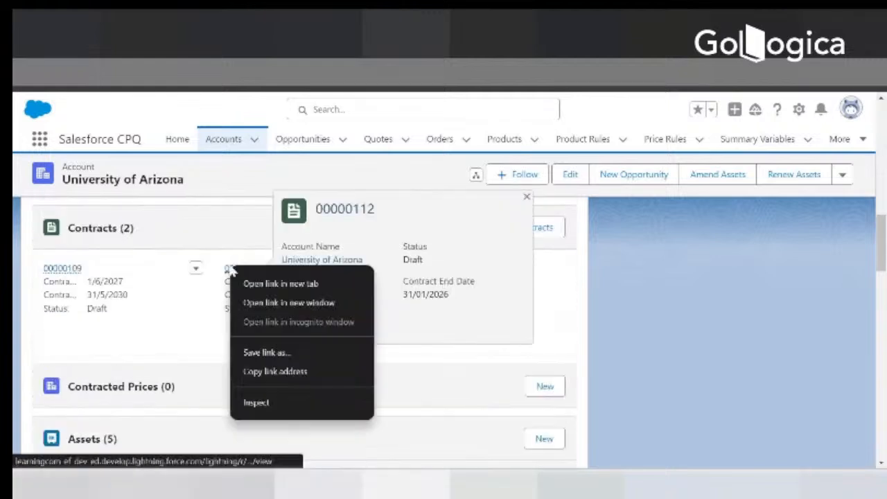
{"action": "left_click", "coordinate": [273, 287]}
{"action": "left_click", "coordinate": [355, 34]}
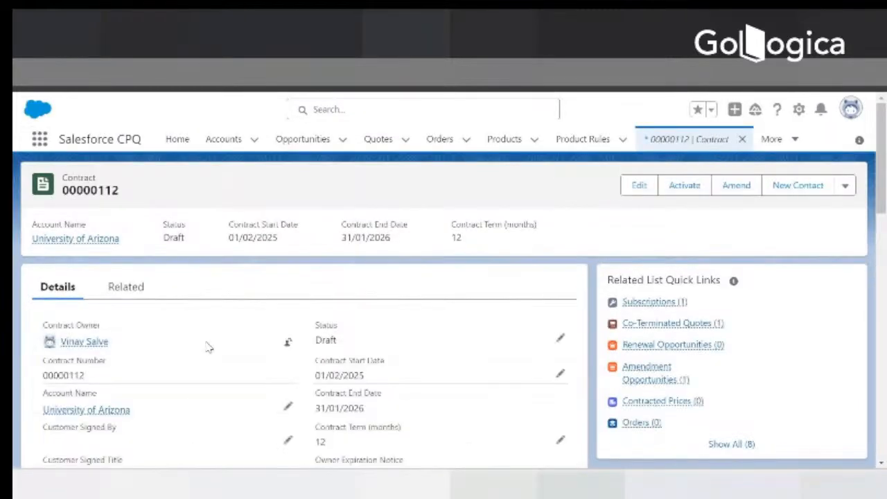
Review the contract's details and view the full list of its related subscriptions.
{"action": "scroll", "coordinate": [206, 356], "scroll_direction": "down", "scroll_amount": 3}
{"action": "scroll", "coordinate": [215, 367], "scroll_direction": "up", "scroll_amount": 3}
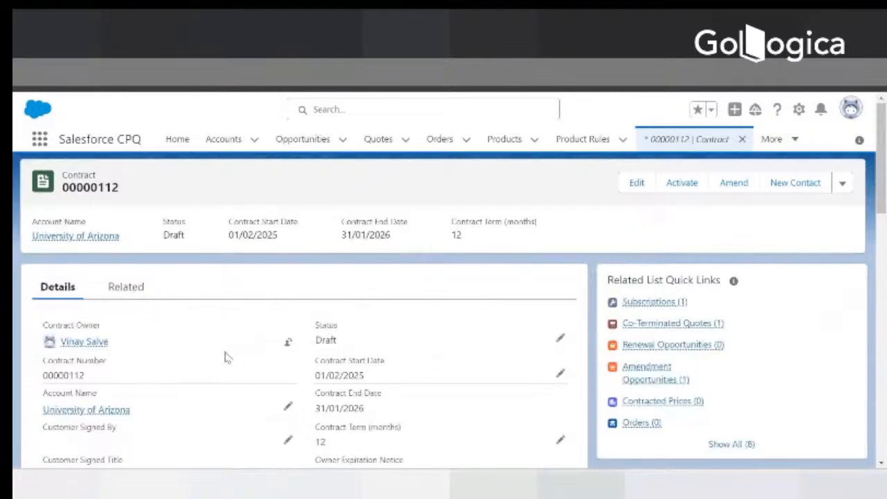
{"action": "left_click", "coordinate": [124, 287]}
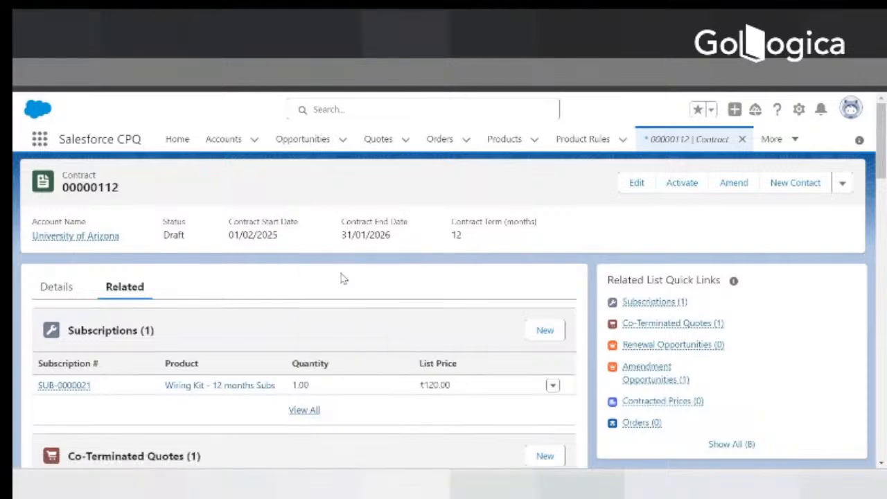
{"action": "left_click", "coordinate": [304, 410]}
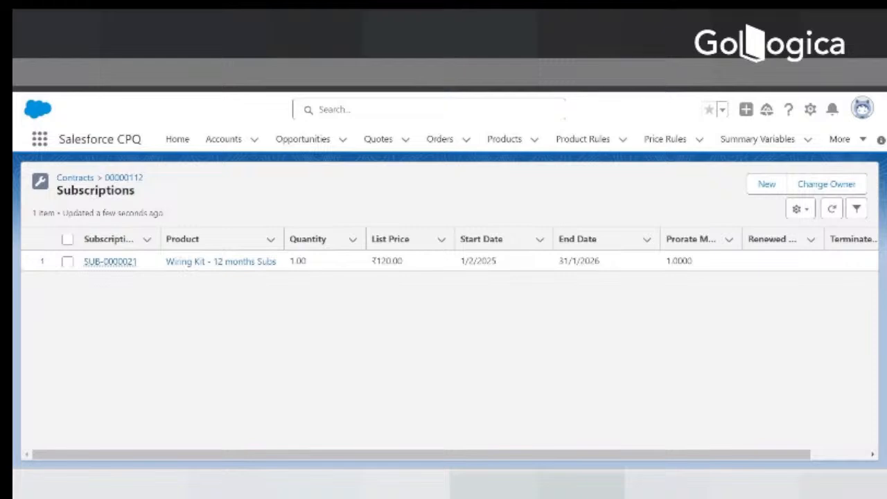
Back on the contract, examine its co-terminated quotes, renewal and amendment opportunities, orders and contract history.
{"action": "left_click", "coordinate": [405, 33]}
{"action": "scroll", "coordinate": [275, 402], "scroll_direction": "down", "scroll_amount": 2}
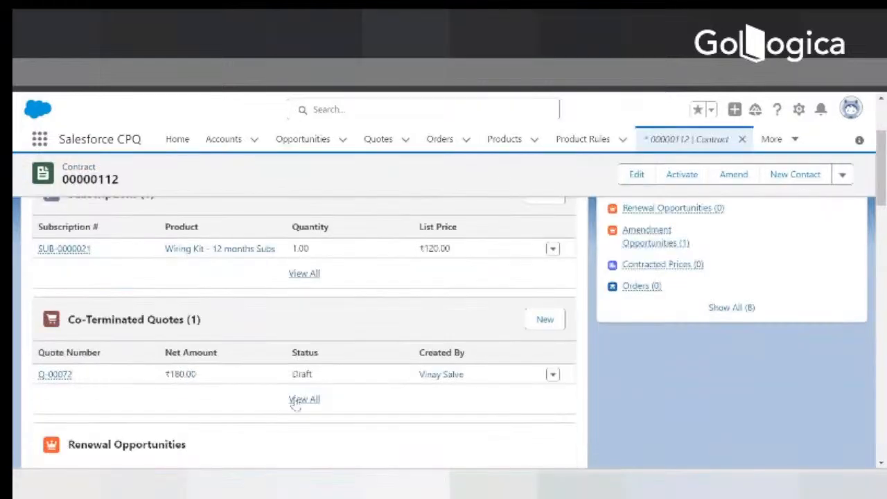
{"action": "scroll", "coordinate": [296, 416], "scroll_direction": "down", "scroll_amount": 3}
{"action": "scroll", "coordinate": [311, 405], "scroll_direction": "up", "scroll_amount": 2}
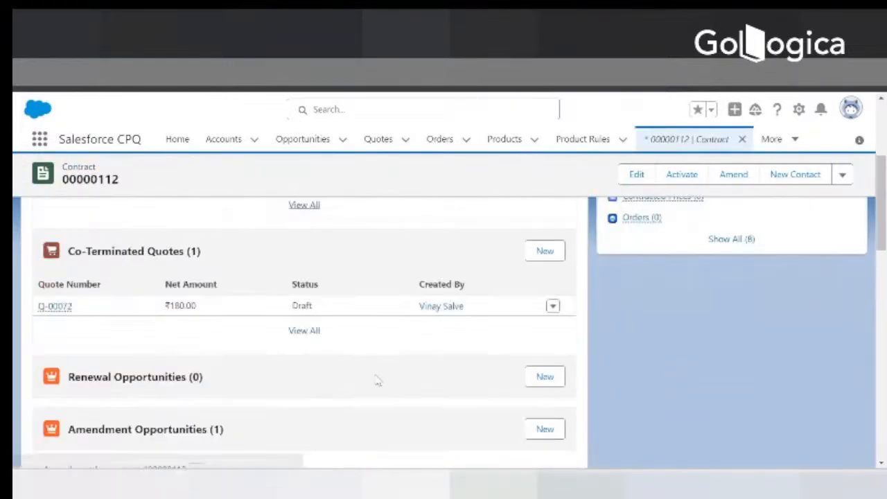
{"action": "scroll", "coordinate": [376, 384], "scroll_direction": "down", "scroll_amount": 5}
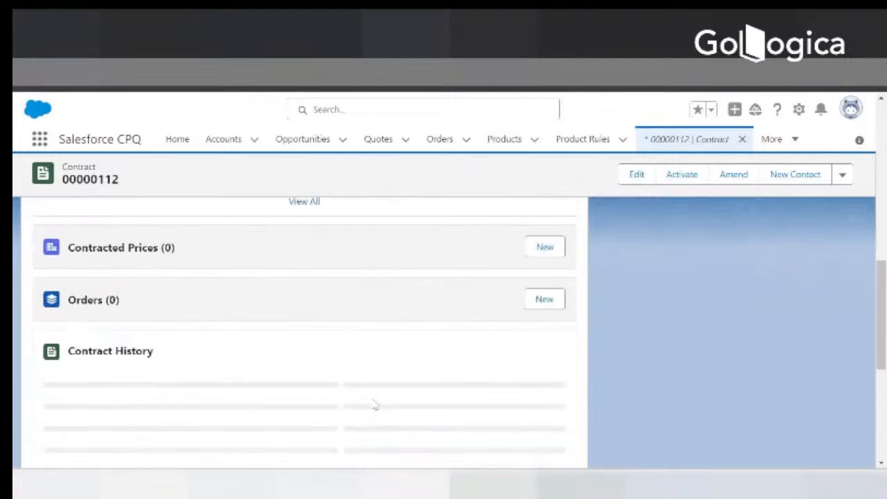
{"action": "scroll", "coordinate": [222, 438], "scroll_direction": "down", "scroll_amount": 2}
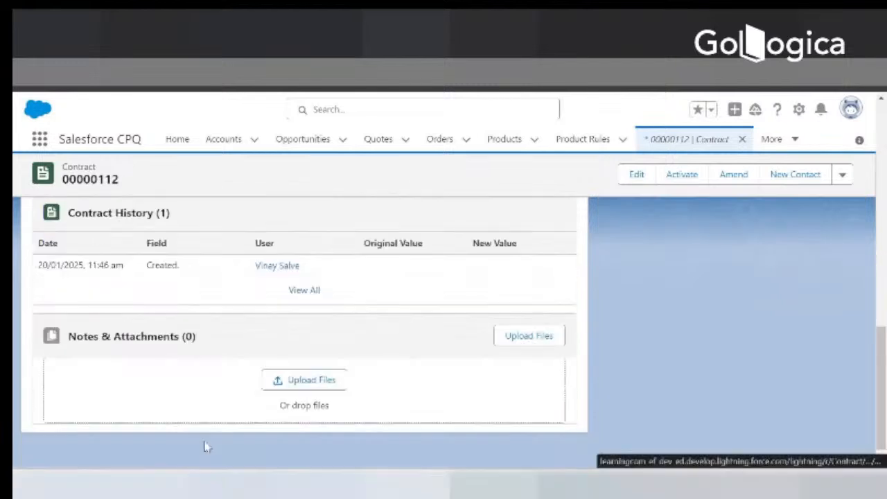
{"action": "scroll", "coordinate": [159, 443], "scroll_direction": "up", "scroll_amount": 3}
Return to the University of Arizona account and view its full asset list in a separate tab.
{"action": "left_click", "coordinate": [133, 278]}
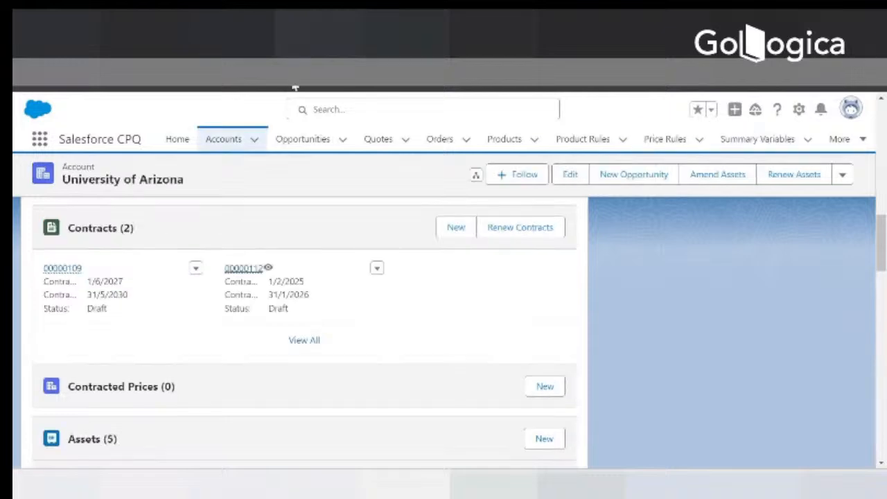
{"action": "scroll", "coordinate": [143, 298], "scroll_direction": "down", "scroll_amount": 4}
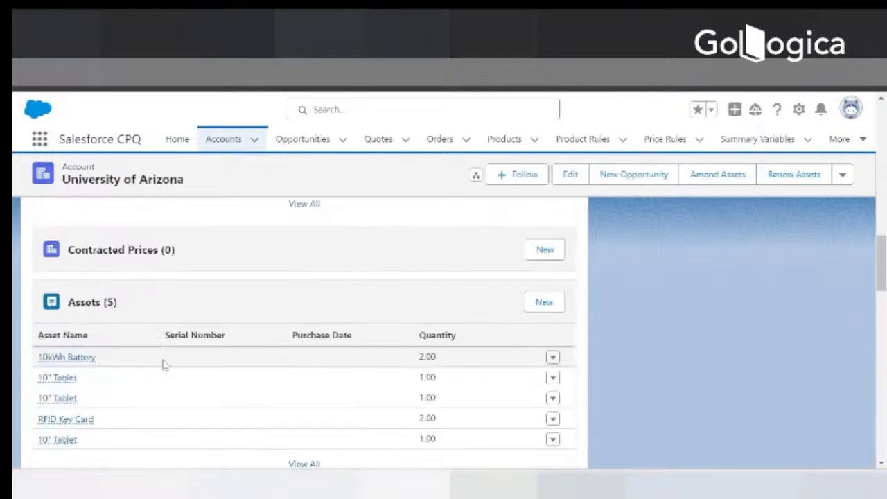
{"action": "scroll", "coordinate": [173, 380], "scroll_direction": "down", "scroll_amount": 1}
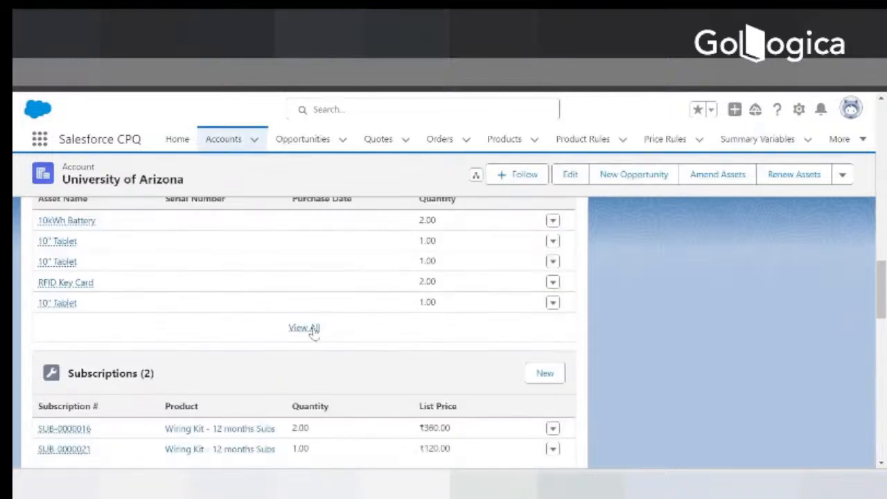
{"action": "right_click", "coordinate": [310, 330]}
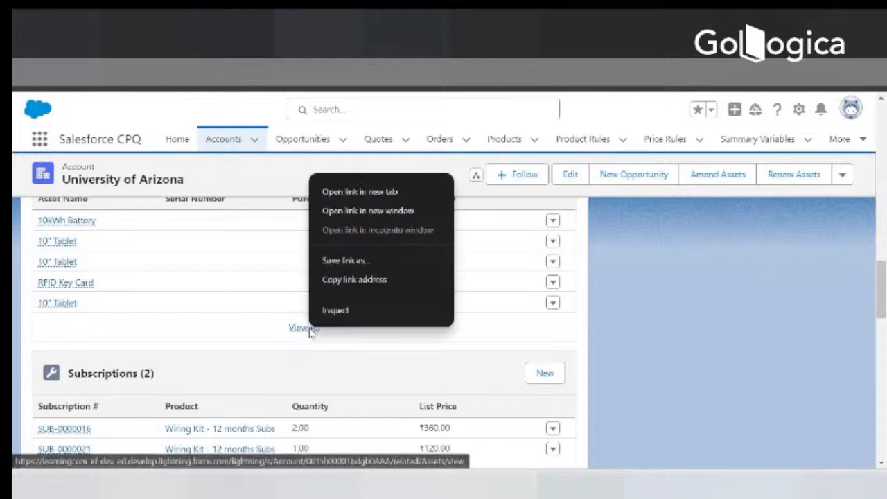
{"action": "left_click", "coordinate": [338, 192]}
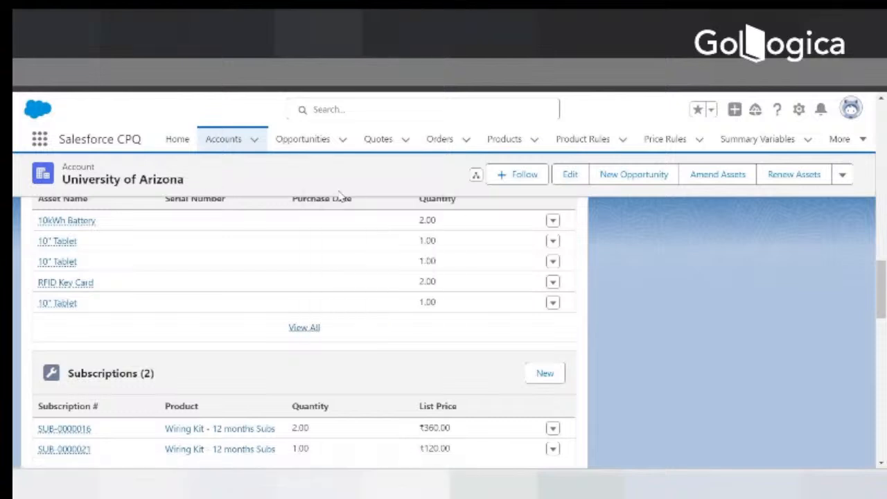
{"action": "left_click", "coordinate": [446, 35]}
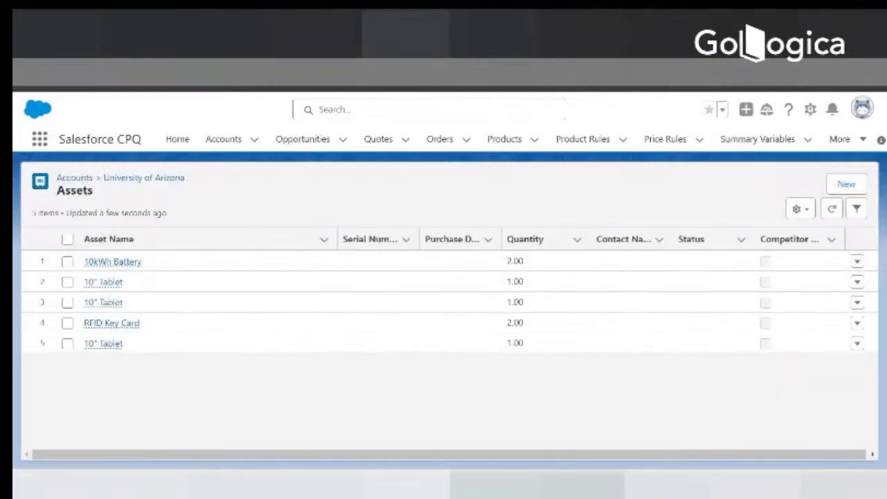
View the account's full subscription list separately and examine the Wiring Kit subscriptions' quantities, list prices and start and end dates.
{"action": "left_click", "coordinate": [403, 35]}
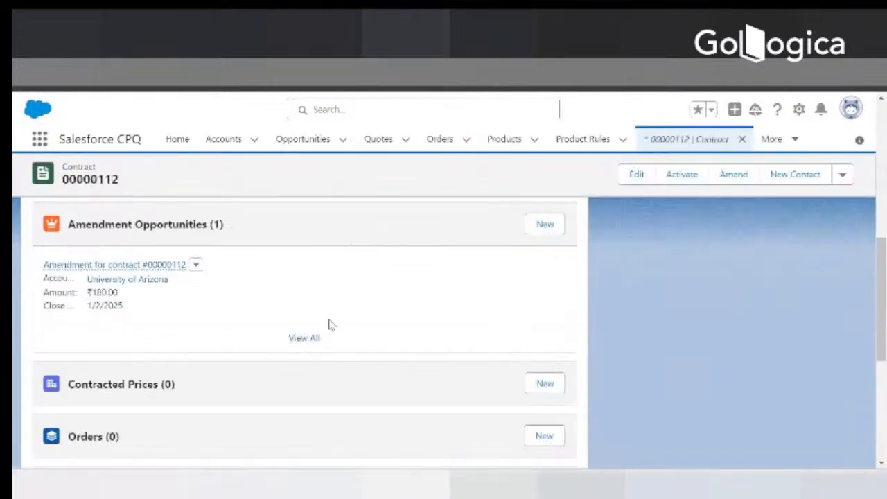
{"action": "scroll", "coordinate": [328, 323], "scroll_direction": "down", "scroll_amount": 4}
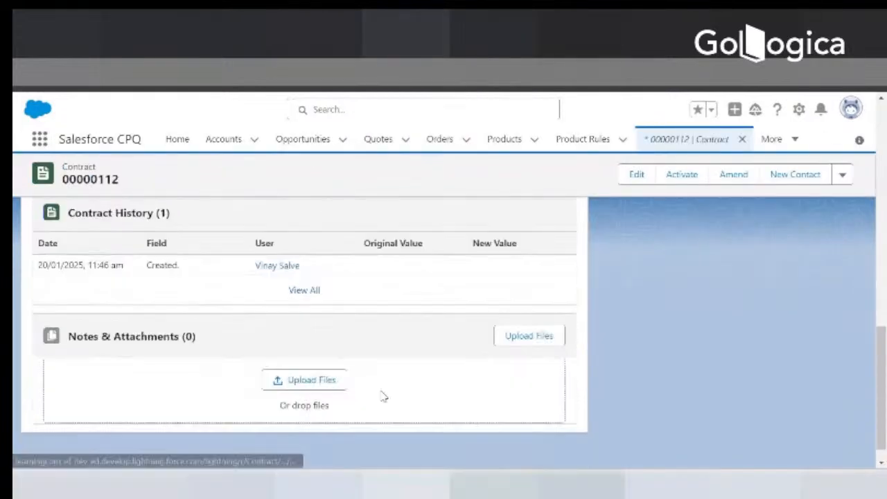
{"action": "scroll", "coordinate": [374, 379], "scroll_direction": "up", "scroll_amount": 2}
{"action": "left_click", "coordinate": [316, 34]}
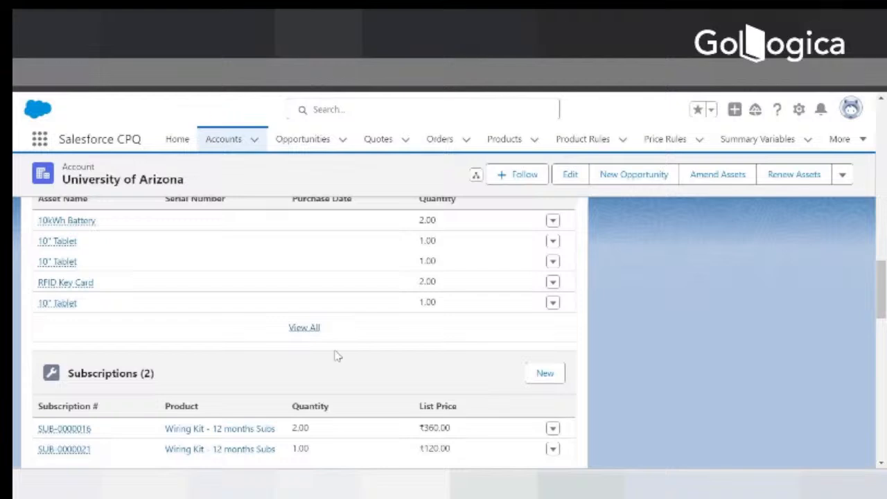
{"action": "scroll", "coordinate": [278, 381], "scroll_direction": "down", "scroll_amount": 1}
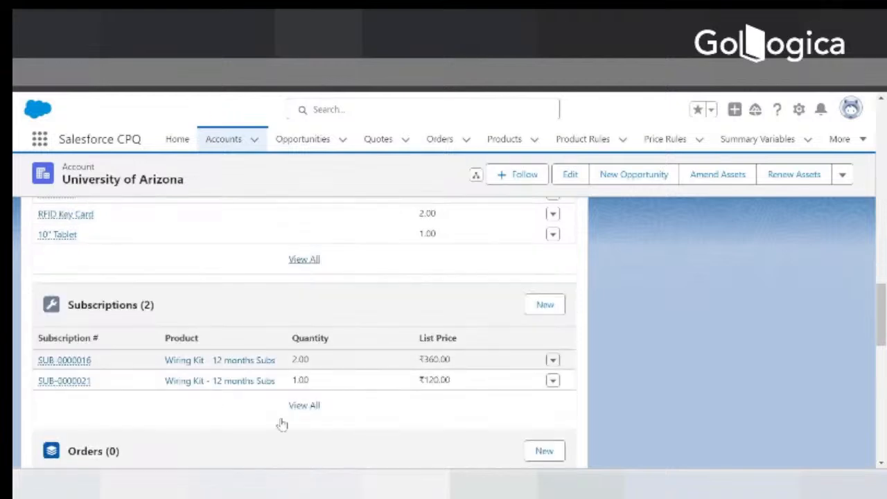
{"action": "right_click", "coordinate": [303, 406]}
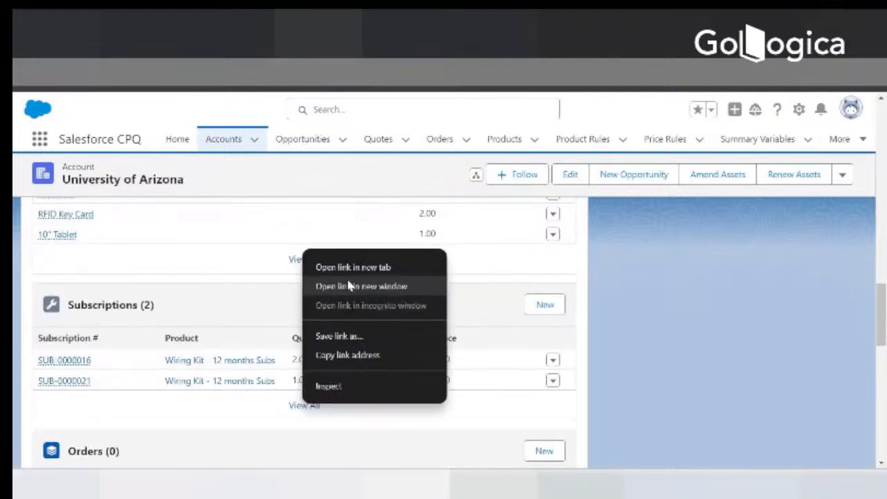
{"action": "left_click", "coordinate": [349, 286]}
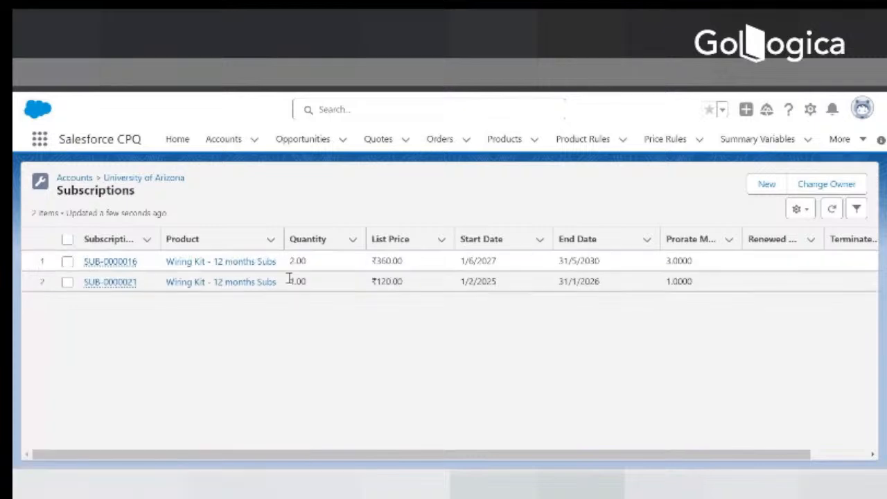
{"action": "left_click_drag", "start_coordinate": [316, 285], "coordinate": [627, 283]}
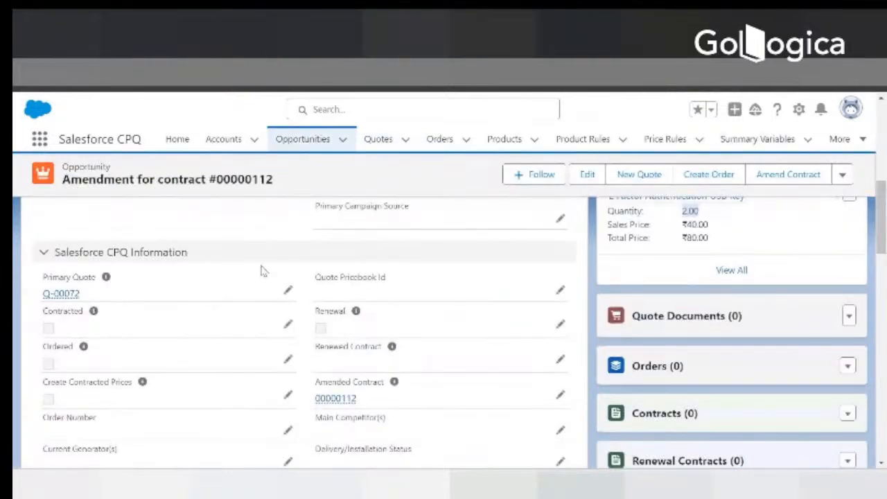
Close the amendment opportunity with the stage Closed Won and save the change.
{"action": "scroll", "coordinate": [228, 298], "scroll_direction": "up", "scroll_amount": 2}
{"action": "scroll", "coordinate": [212, 312], "scroll_direction": "up", "scroll_amount": 5}
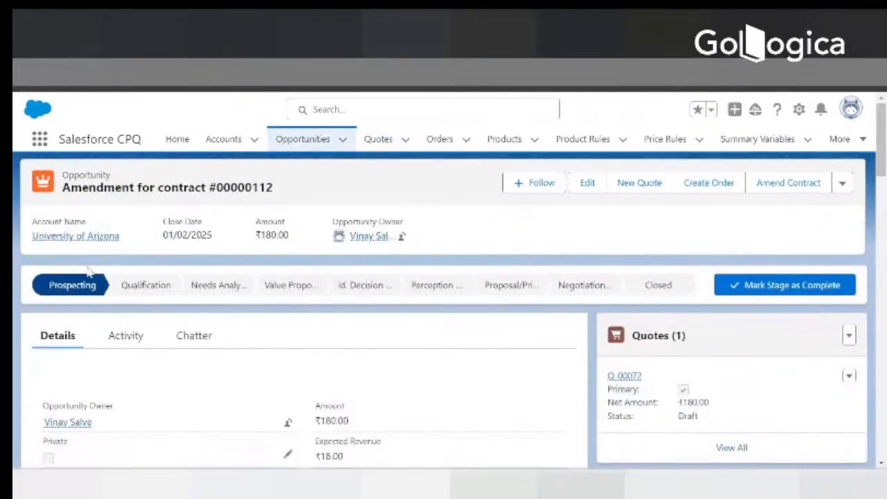
{"action": "left_click", "coordinate": [656, 285]}
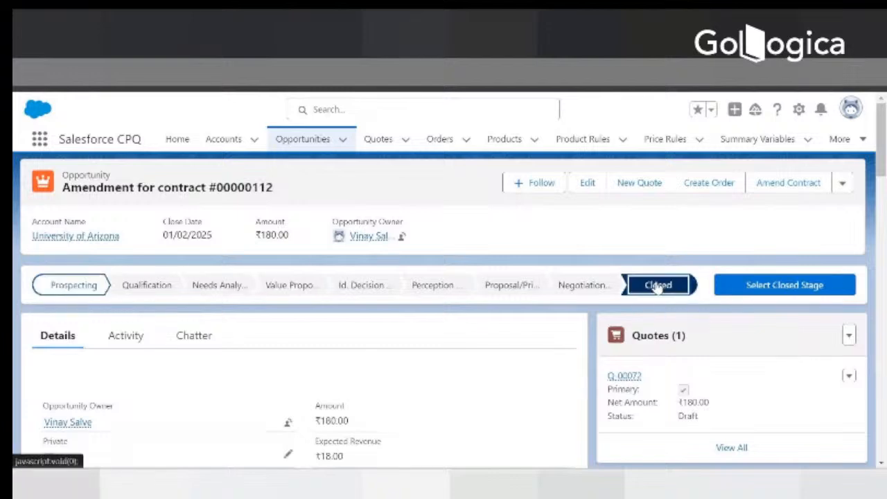
{"action": "left_click", "coordinate": [776, 284]}
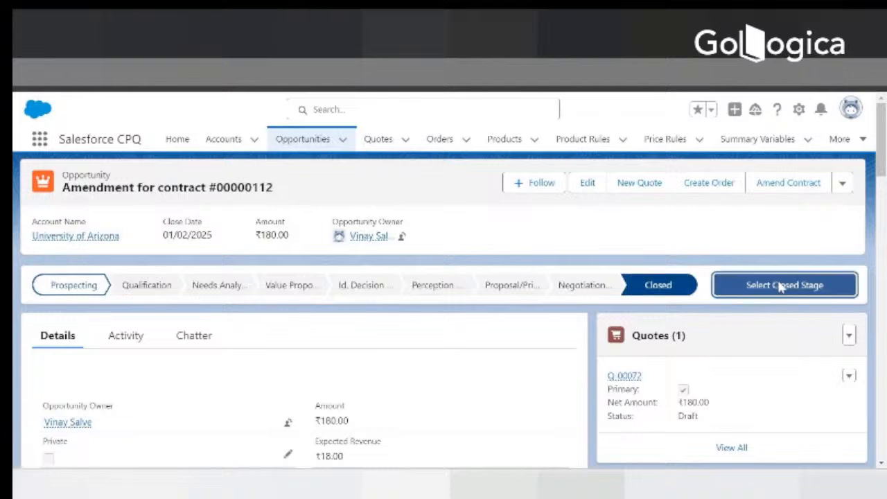
{"action": "left_click", "coordinate": [372, 278]}
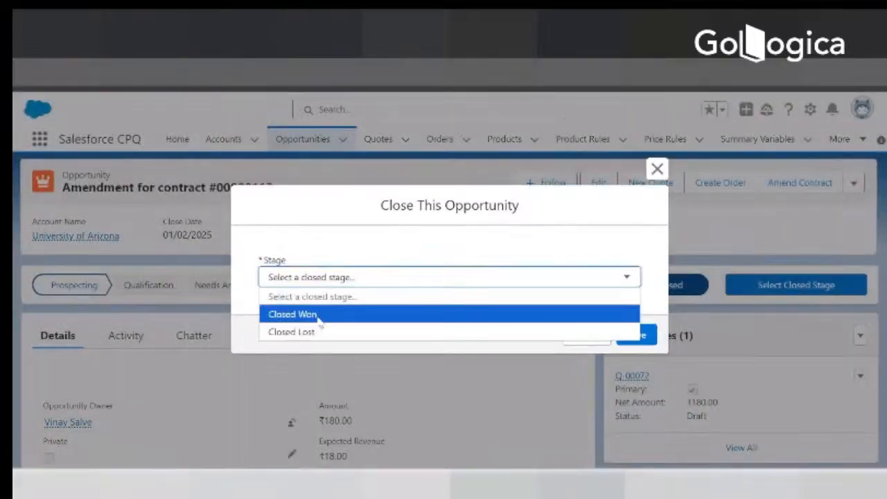
{"action": "left_click", "coordinate": [319, 315]}
{"action": "left_click", "coordinate": [637, 334]}
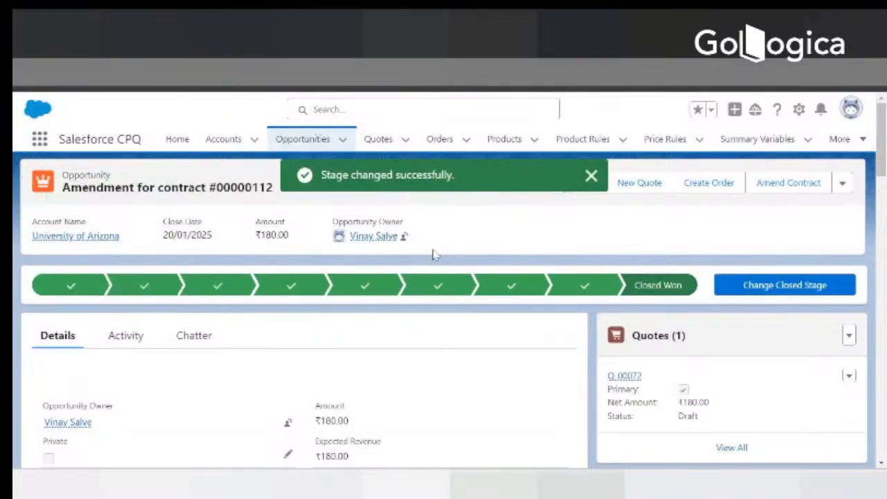
{"action": "left_click", "coordinate": [590, 177]}
Mark the amendment opportunity as Contracted in its Salesforce CPQ Information, save the record and reload the page.
{"action": "scroll", "coordinate": [438, 252], "scroll_direction": "down", "scroll_amount": 2}
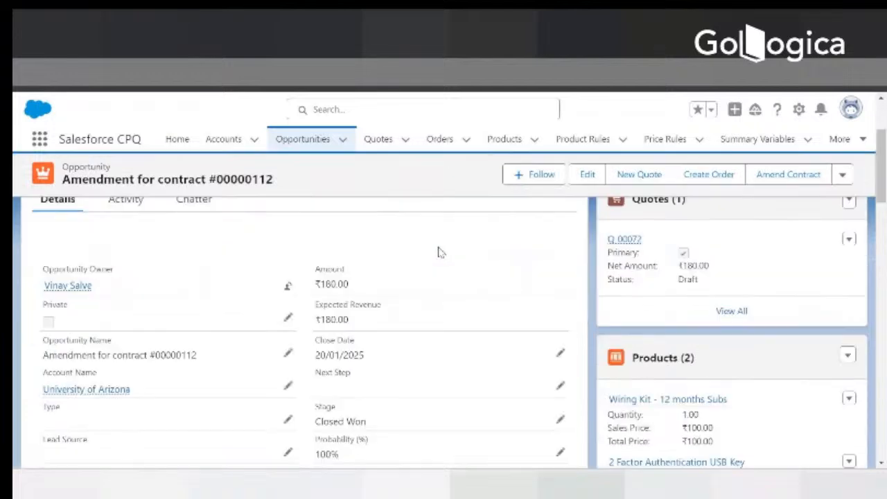
{"action": "scroll", "coordinate": [457, 279], "scroll_direction": "down", "scroll_amount": 5}
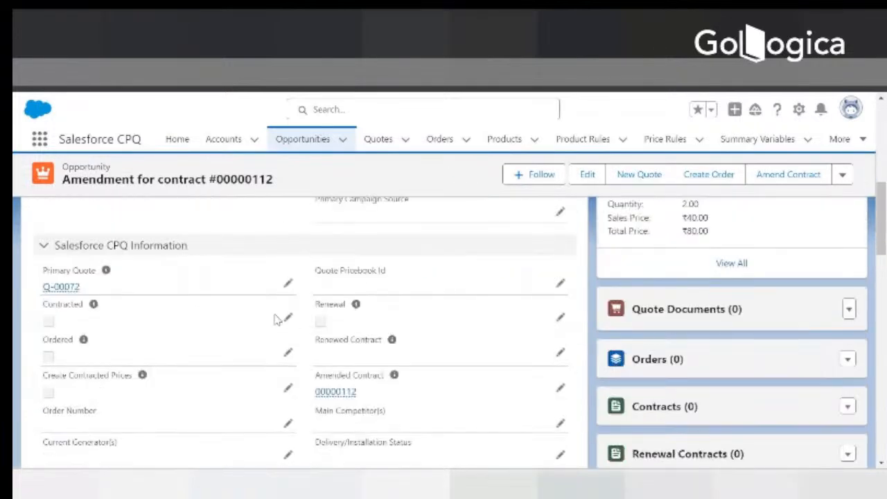
{"action": "left_click", "coordinate": [287, 322]}
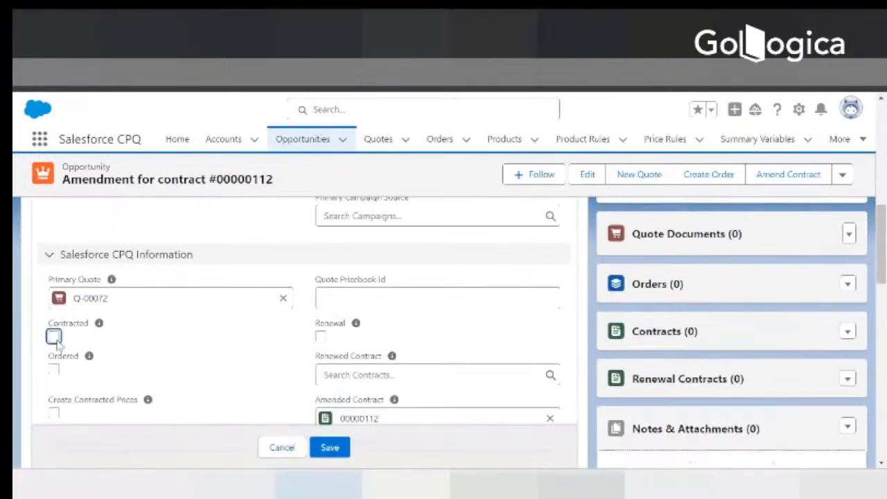
{"action": "left_click", "coordinate": [54, 335]}
{"action": "left_click", "coordinate": [330, 448]}
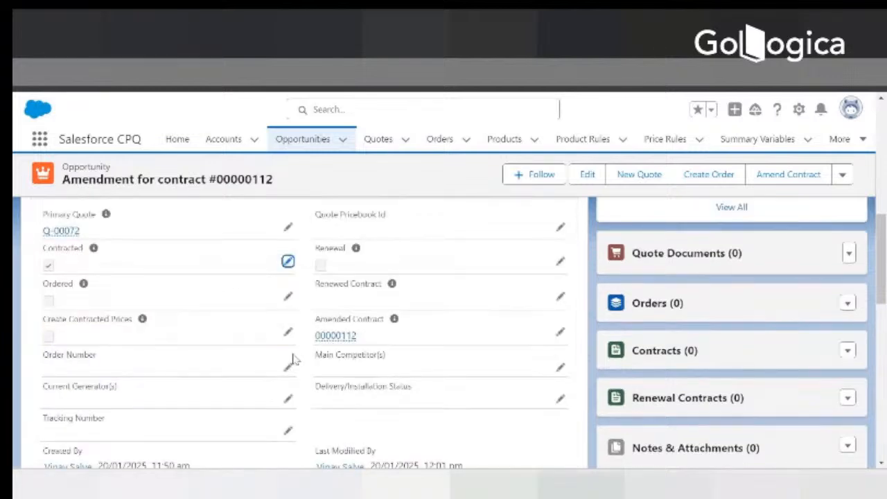
{"action": "key", "text": "F5"}
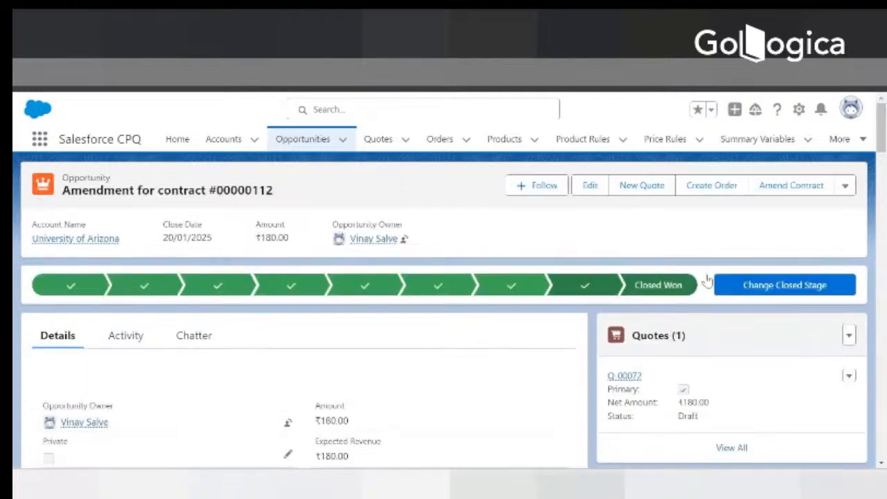
Review the amendment opportunity's Salesforce CPQ Information, products and related contract lists, reloading the record to check for updates.
{"action": "scroll", "coordinate": [801, 313], "scroll_direction": "down", "scroll_amount": 6}
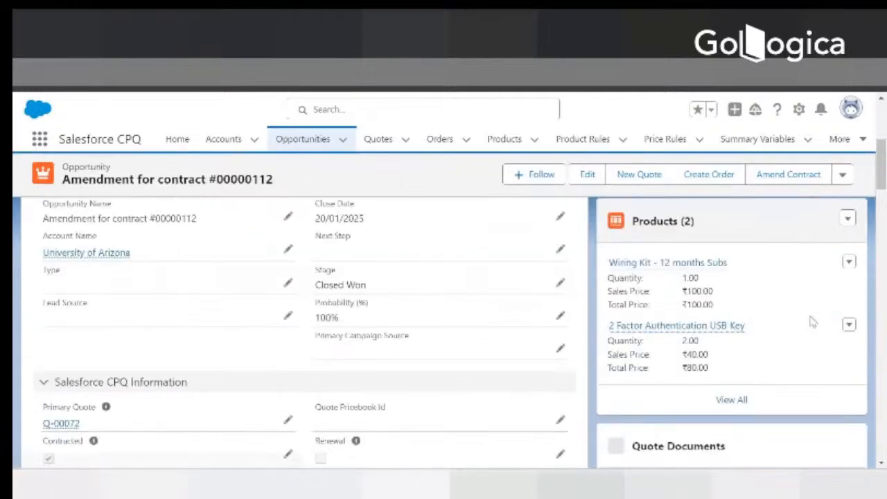
{"action": "scroll", "coordinate": [813, 331], "scroll_direction": "down", "scroll_amount": 2}
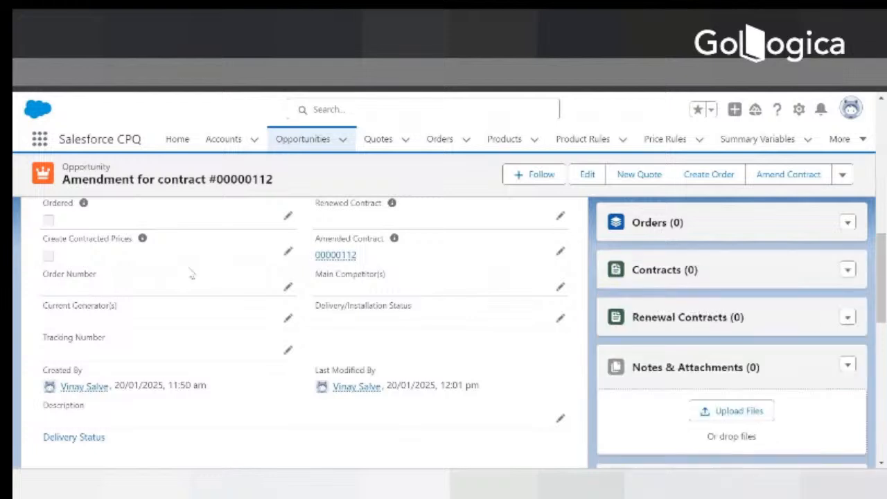
{"action": "scroll", "coordinate": [178, 305], "scroll_direction": "up", "scroll_amount": 2}
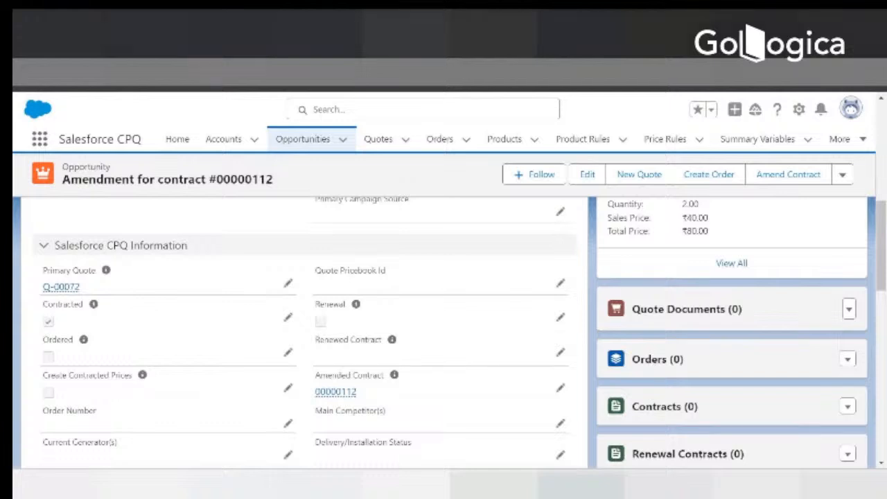
{"action": "key", "text": "F5"}
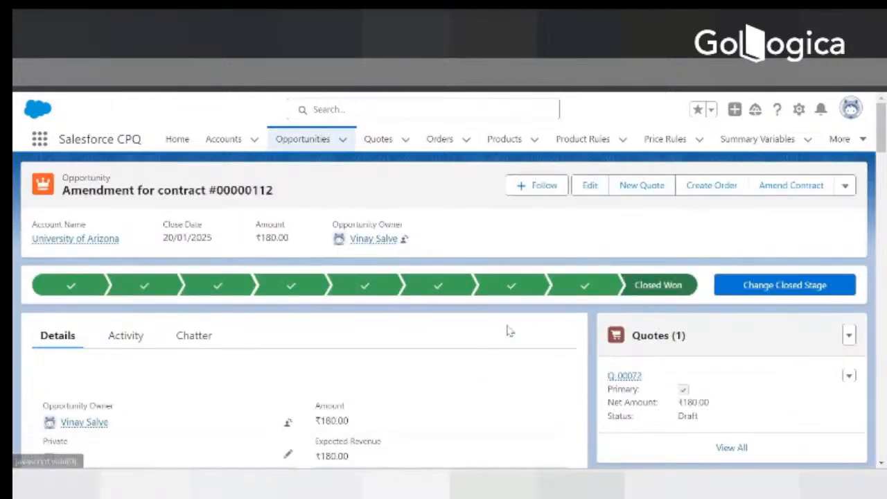
{"action": "scroll", "coordinate": [510, 332], "scroll_direction": "down", "scroll_amount": 2}
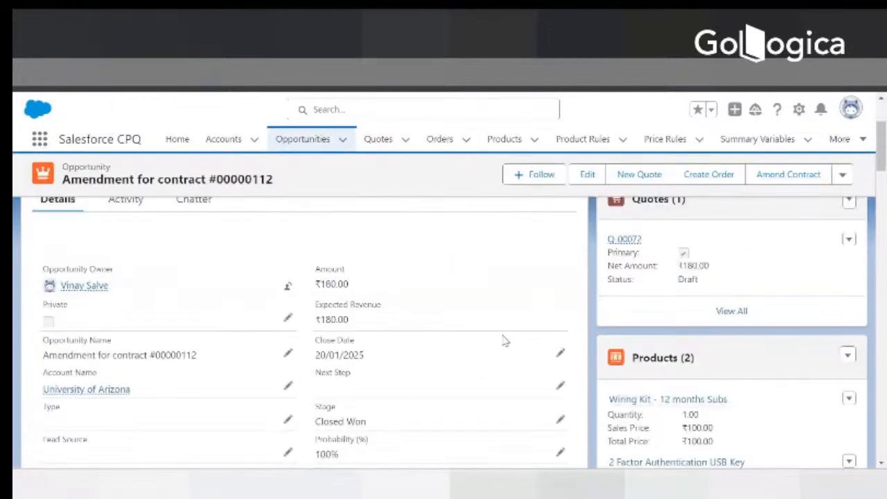
{"action": "scroll", "coordinate": [505, 340], "scroll_direction": "down", "scroll_amount": 2}
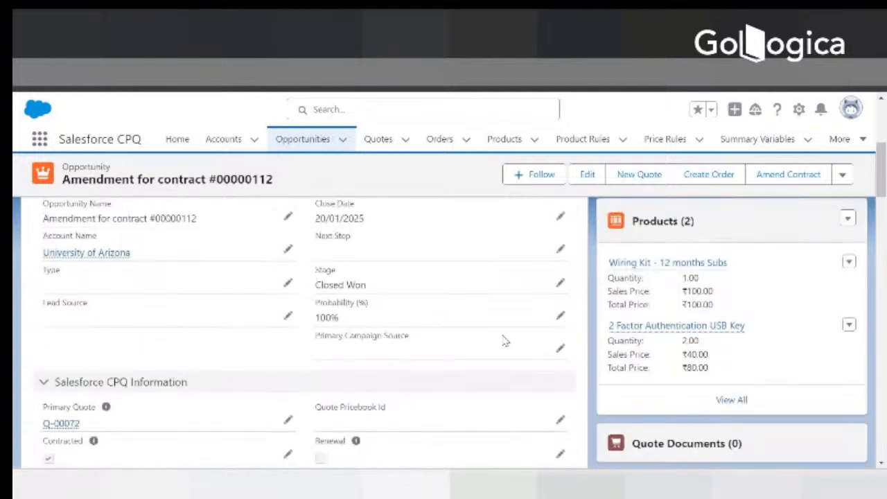
{"action": "scroll", "coordinate": [505, 340], "scroll_direction": "down", "scroll_amount": 1}
{"action": "scroll", "coordinate": [505, 343], "scroll_direction": "down", "scroll_amount": 2}
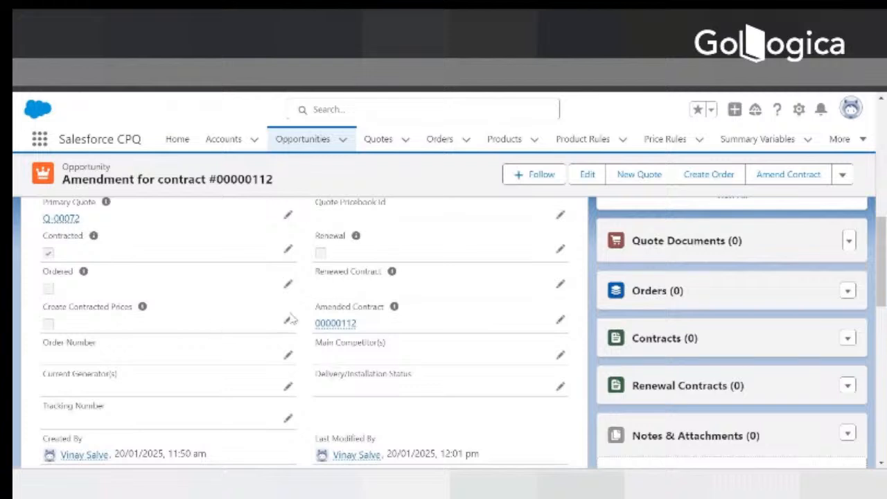
{"action": "right_click", "coordinate": [342, 328]}
{"action": "key", "text": "Escape"}
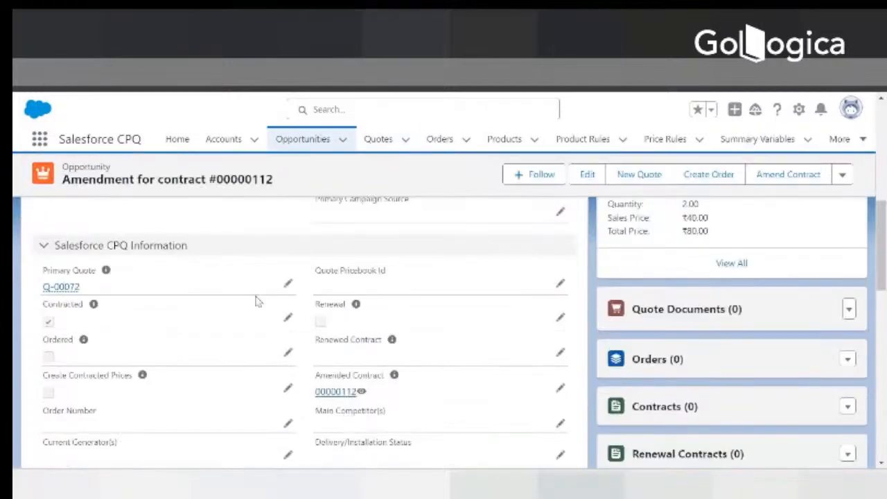
Open the opportunity's University of Arizona account in a new tab and show its related records.
{"action": "scroll", "coordinate": [188, 291], "scroll_direction": "up", "scroll_amount": 6}
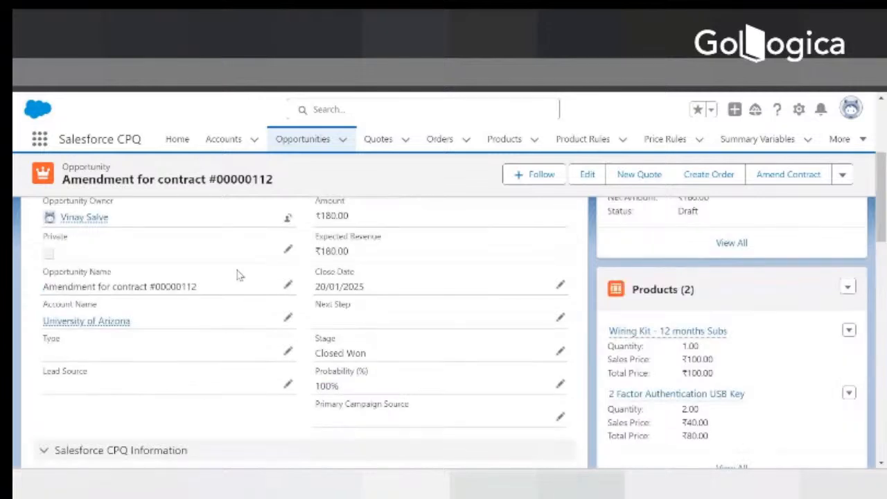
{"action": "right_click", "coordinate": [76, 391]}
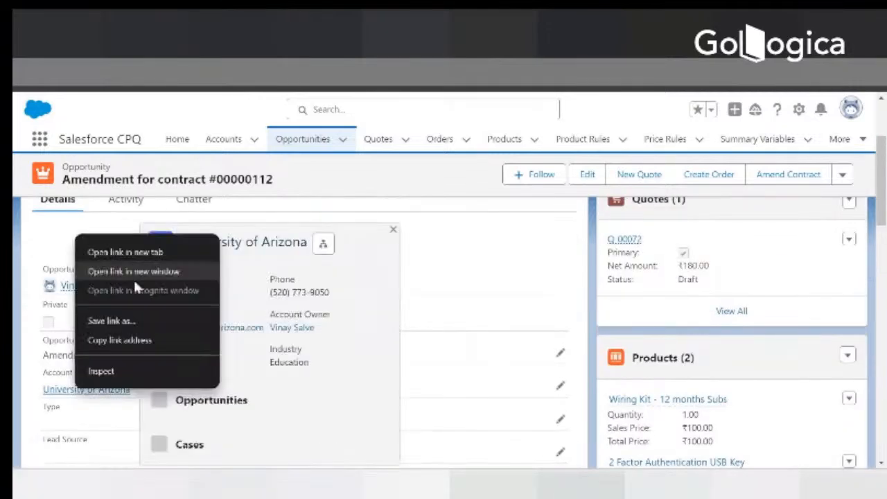
{"action": "left_click", "coordinate": [131, 255]}
{"action": "left_click", "coordinate": [471, 24]}
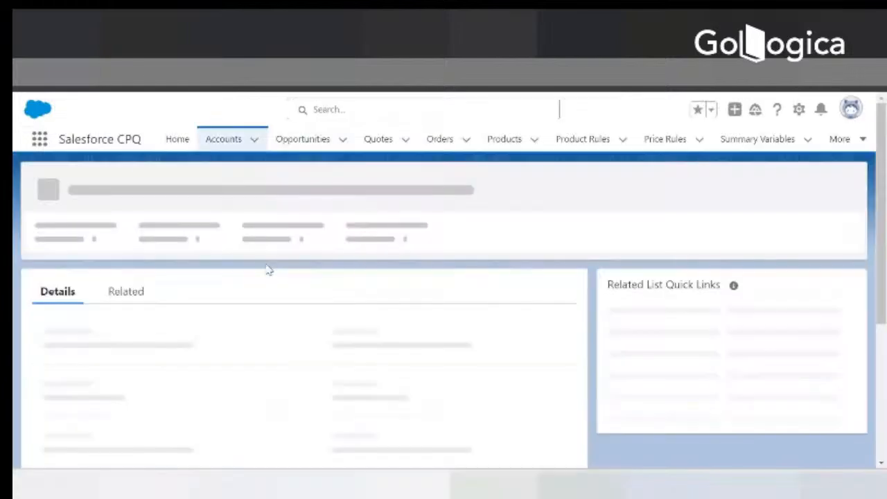
{"action": "left_click", "coordinate": [125, 288]}
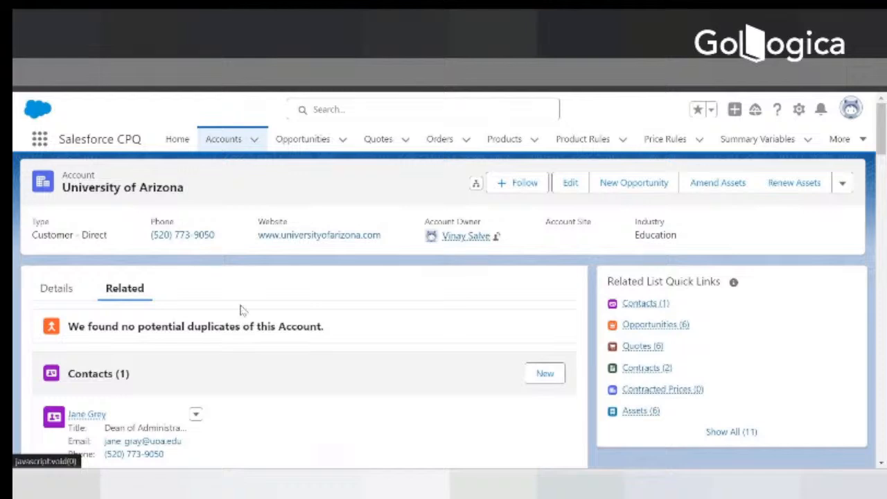
View the account's full asset list in a separate tab and check the 2 Factor Authentication USB Key's quantity.
{"action": "scroll", "coordinate": [334, 349], "scroll_direction": "down", "scroll_amount": 10}
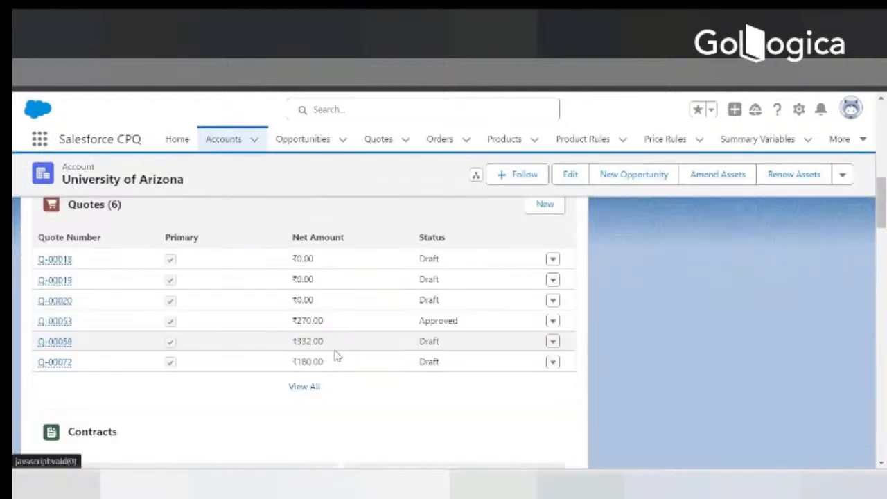
{"action": "scroll", "coordinate": [336, 357], "scroll_direction": "down", "scroll_amount": 3}
{"action": "scroll", "coordinate": [335, 358], "scroll_direction": "down", "scroll_amount": 4}
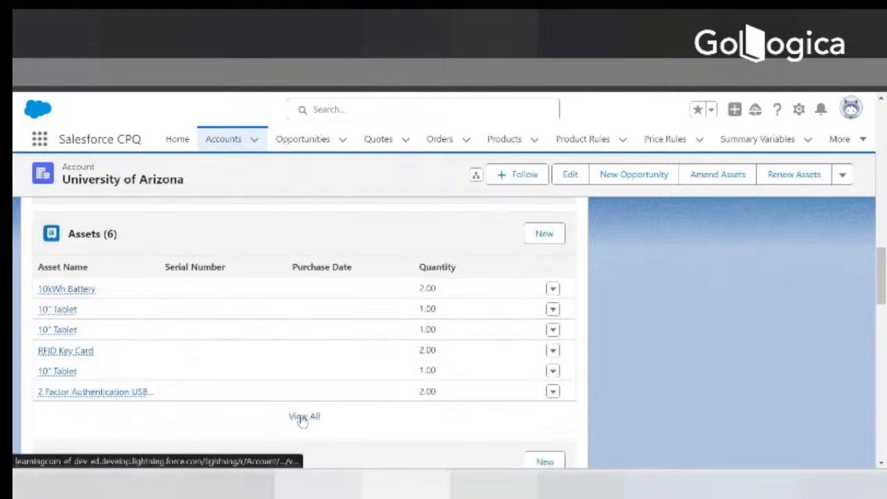
{"action": "right_click", "coordinate": [304, 416]}
{"action": "left_click", "coordinate": [337, 279]}
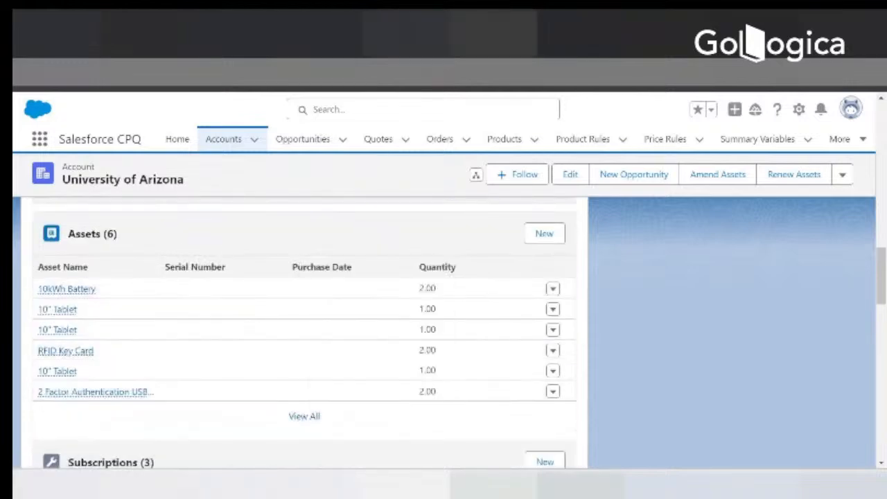
{"action": "key", "text": "ctrl+Tab"}
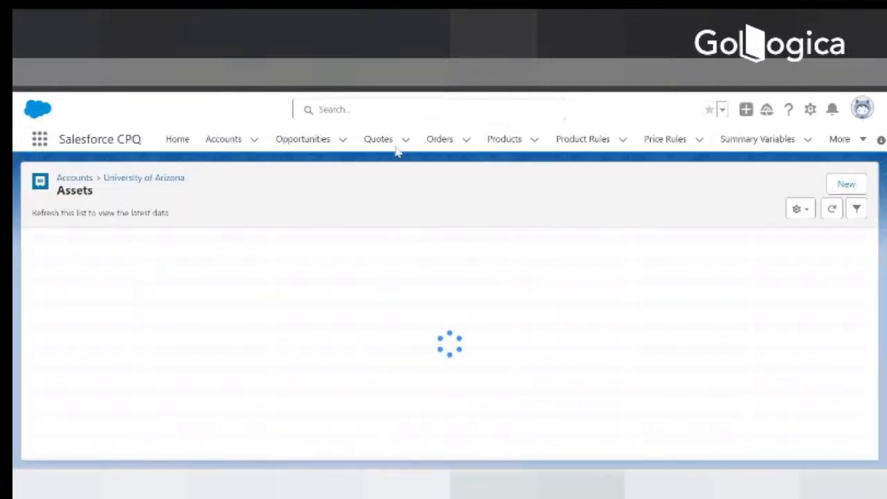
{"action": "mouse_move", "coordinate": [109, 372]}
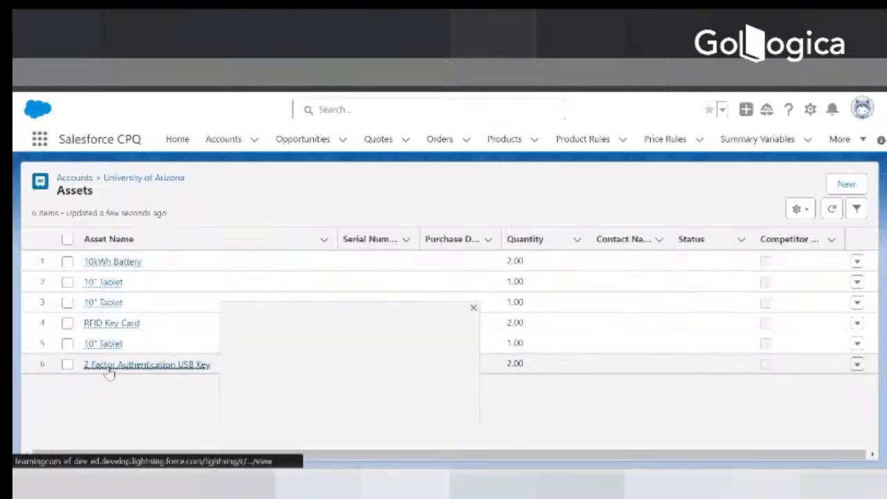
{"action": "left_click", "coordinate": [518, 364]}
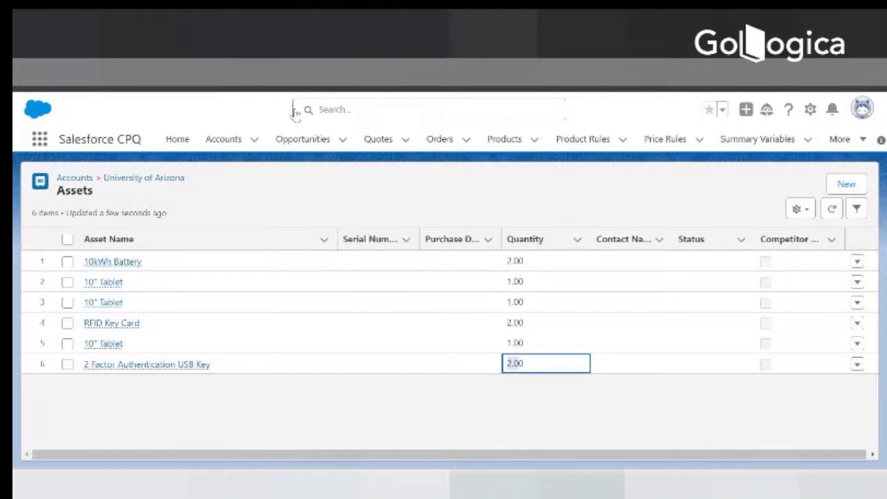
{"action": "mouse_move", "coordinate": [142, 366]}
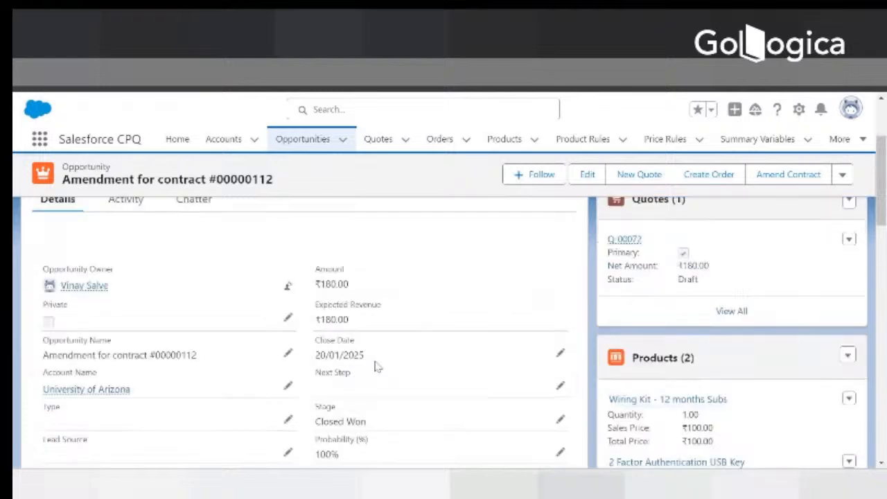
Open the amended contract from the amendment opportunity in a new tab and view the contract's full subscription list separately.
{"action": "scroll", "coordinate": [376, 366], "scroll_direction": "down", "scroll_amount": 6}
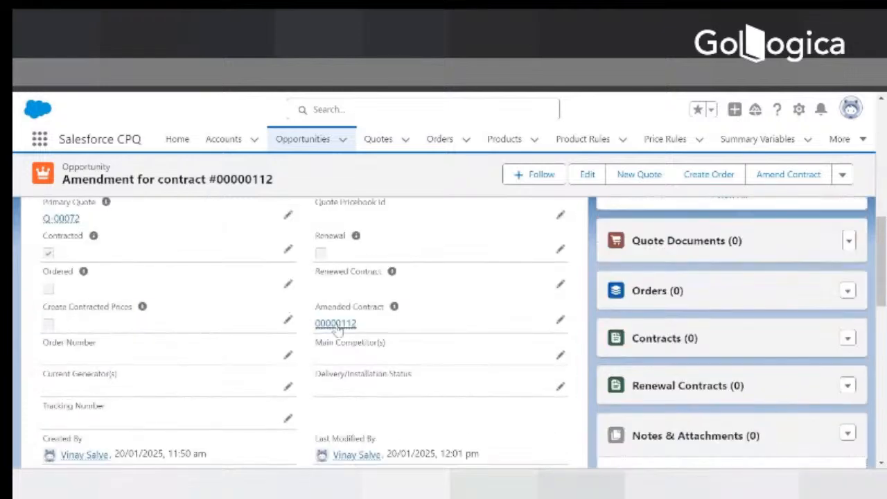
{"action": "right_click", "coordinate": [337, 323]}
{"action": "left_click", "coordinate": [393, 183]}
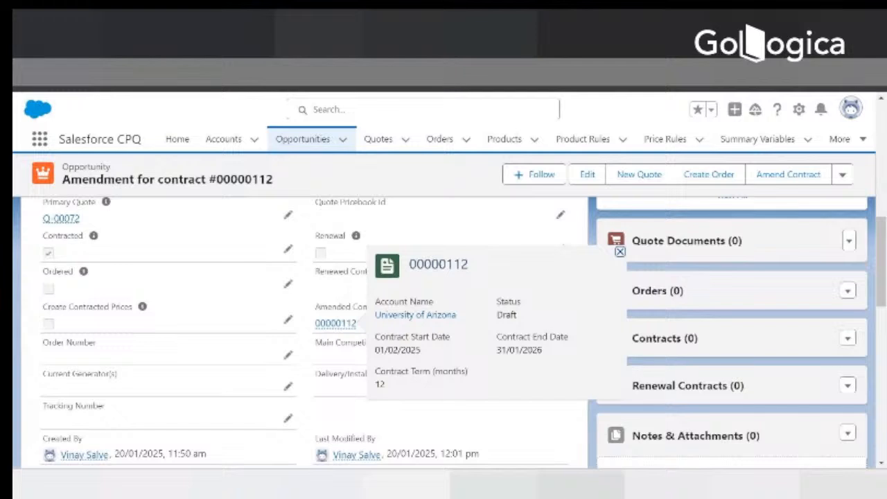
{"action": "left_click", "coordinate": [403, 39]}
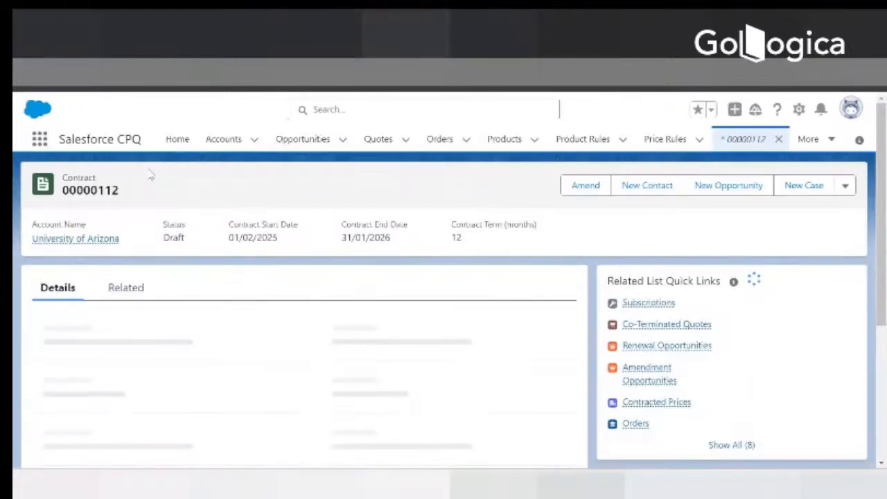
{"action": "left_click", "coordinate": [118, 287]}
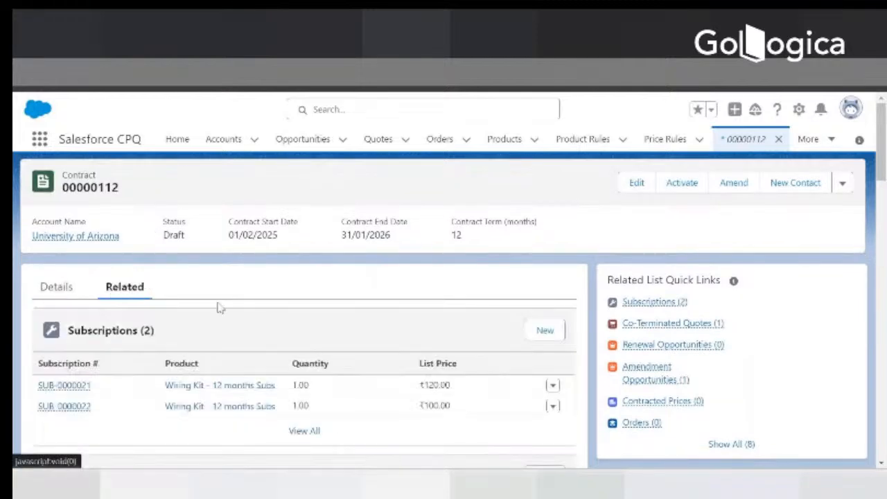
{"action": "right_click", "coordinate": [310, 441]}
{"action": "left_click", "coordinate": [337, 285]}
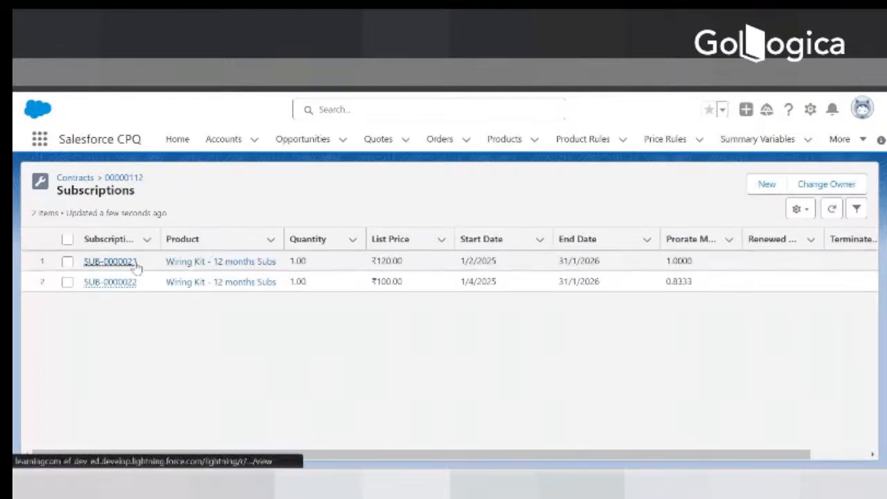
Compare the contract's Wiring Kit subscriptions by start date, end date, prorate multiplier and list price.
{"action": "left_click_drag", "start_coordinate": [462, 260], "coordinate": [496, 260]}
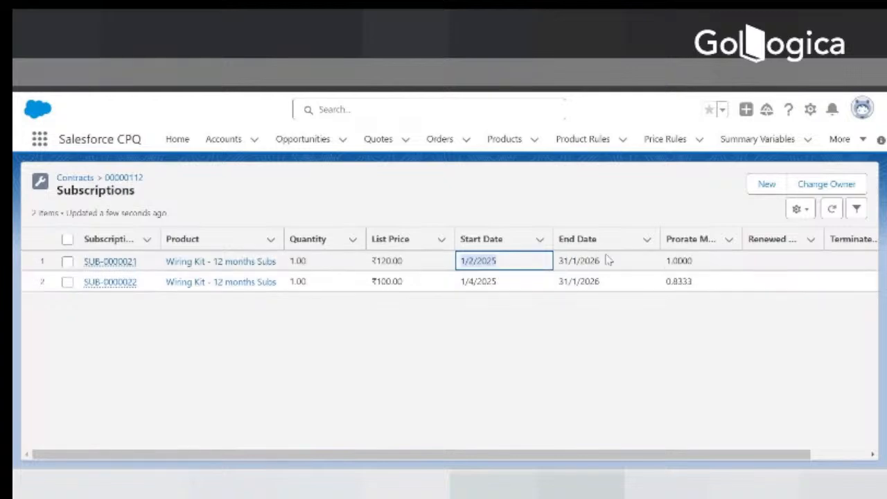
{"action": "mouse_move", "coordinate": [153, 291]}
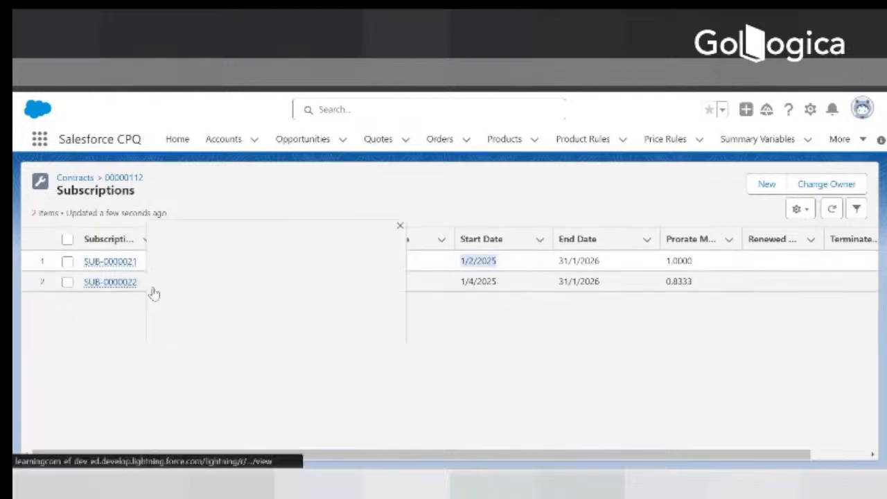
{"action": "left_click", "coordinate": [467, 341]}
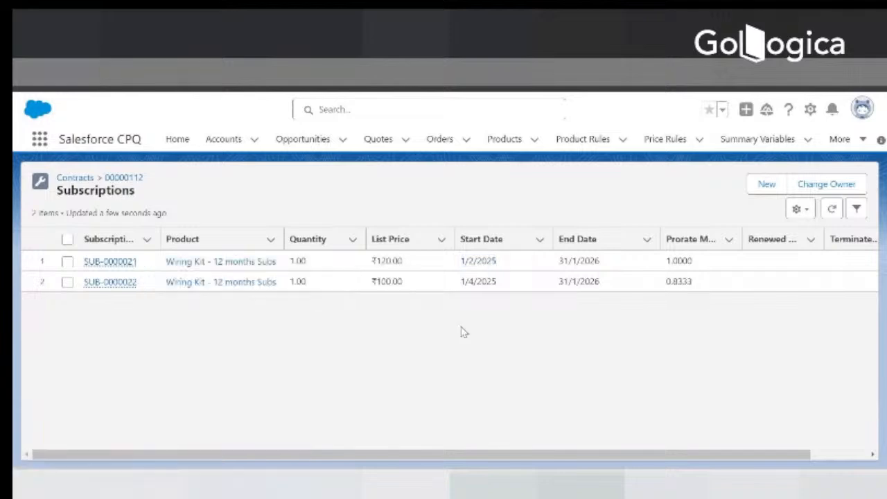
{"action": "left_click", "coordinate": [463, 281]}
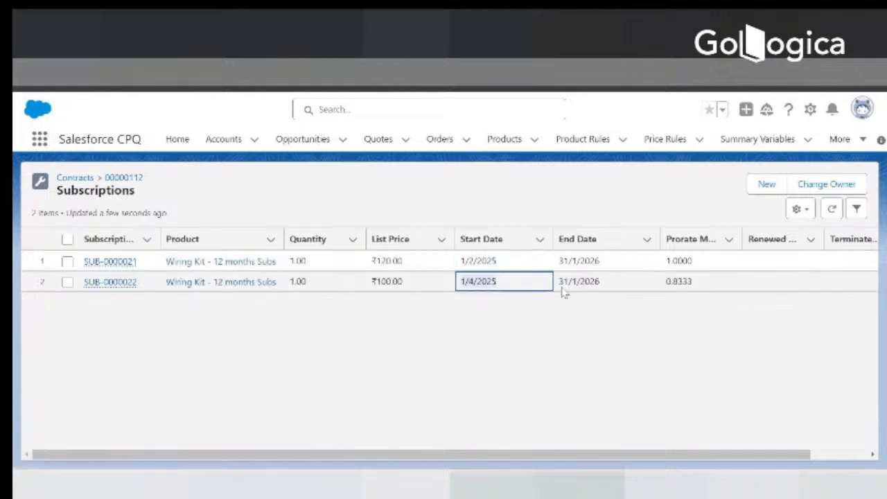
{"action": "left_click_drag", "start_coordinate": [599, 280], "coordinate": [600, 279]}
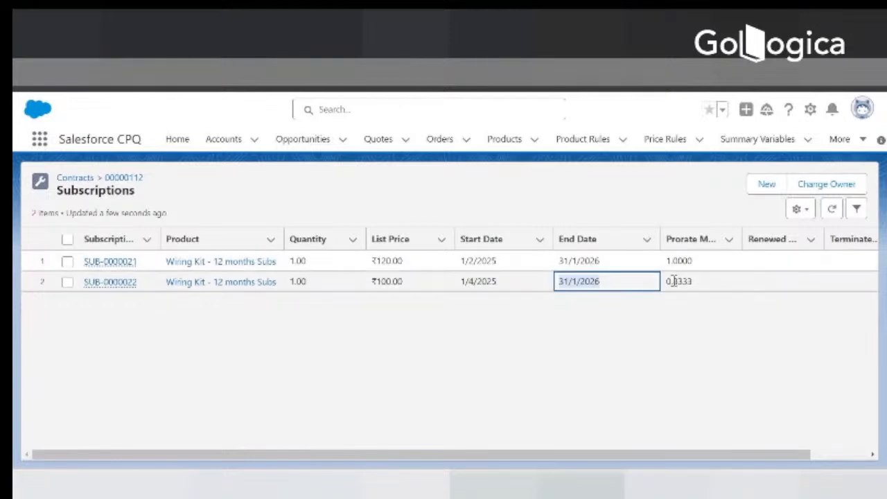
{"action": "left_click_drag", "start_coordinate": [696, 286], "coordinate": [669, 286]}
{"action": "left_click", "coordinate": [669, 286]}
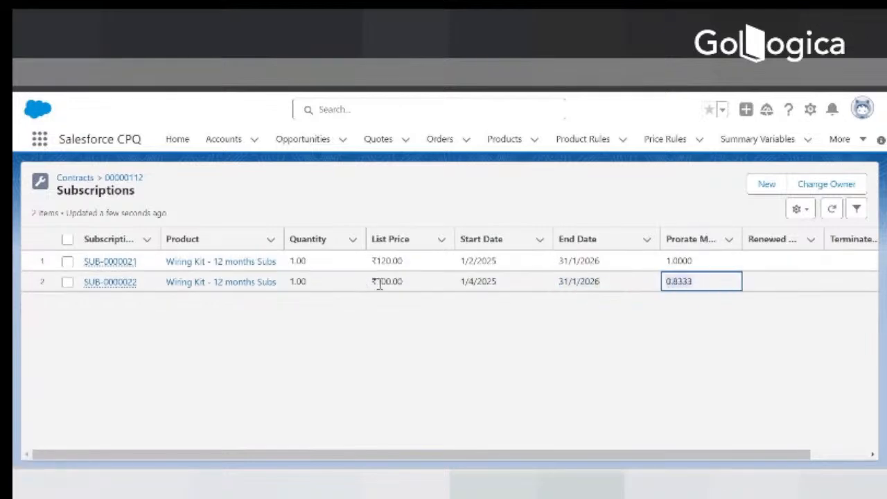
{"action": "left_click_drag", "start_coordinate": [382, 281], "coordinate": [406, 293]}
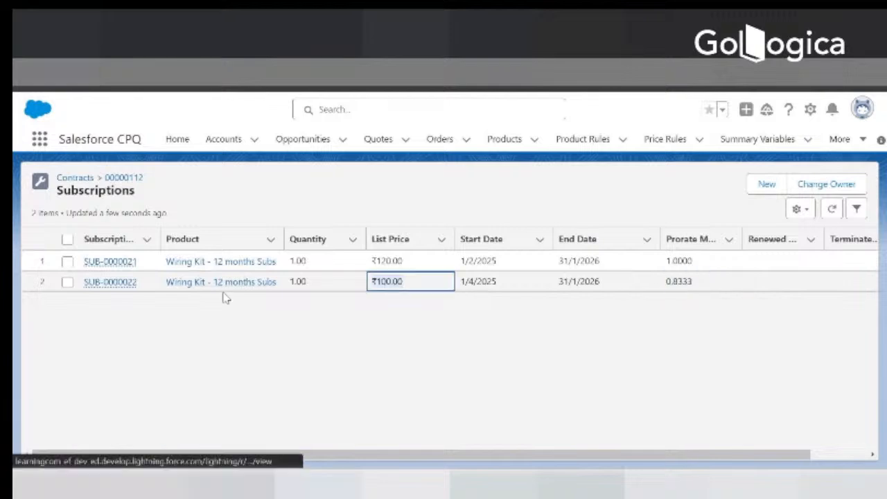
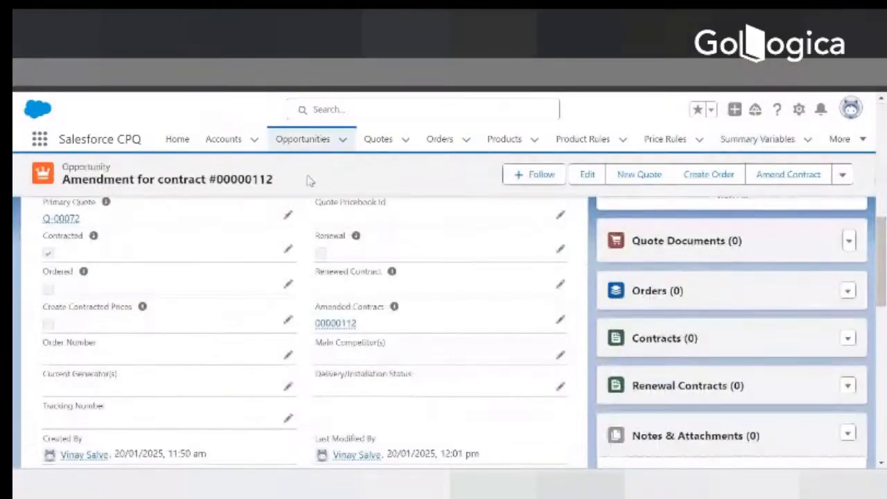
{"action": "scroll", "coordinate": [241, 284], "scroll_direction": "up", "scroll_amount": 5}
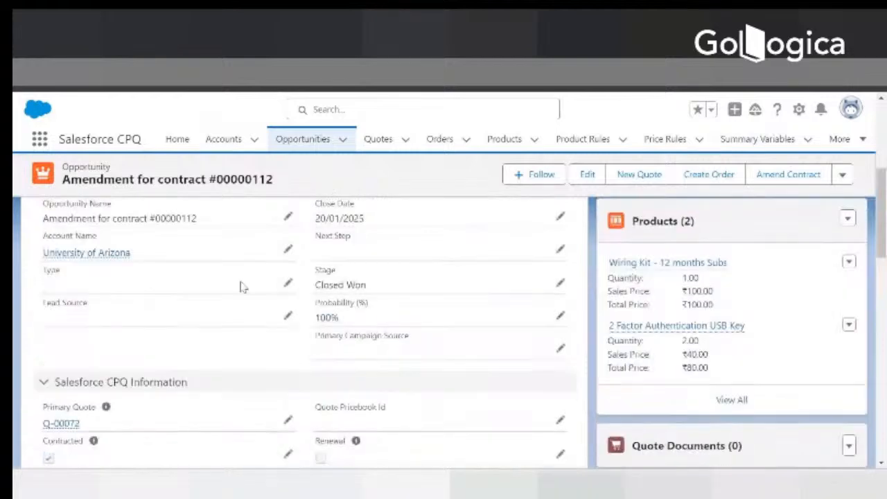
{"action": "scroll", "coordinate": [242, 263], "scroll_direction": "down", "scroll_amount": 3}
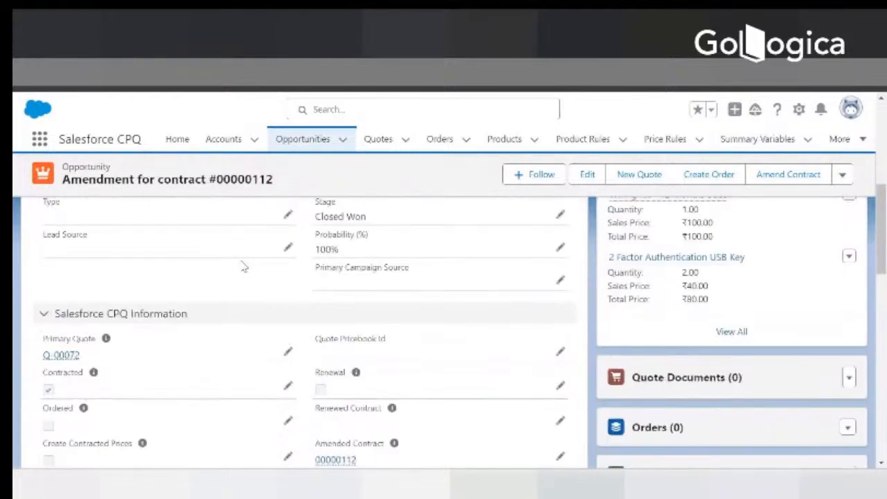
{"action": "scroll", "coordinate": [242, 266], "scroll_direction": "down", "scroll_amount": 8}
{"action": "scroll", "coordinate": [242, 269], "scroll_direction": "up", "scroll_amount": 10}
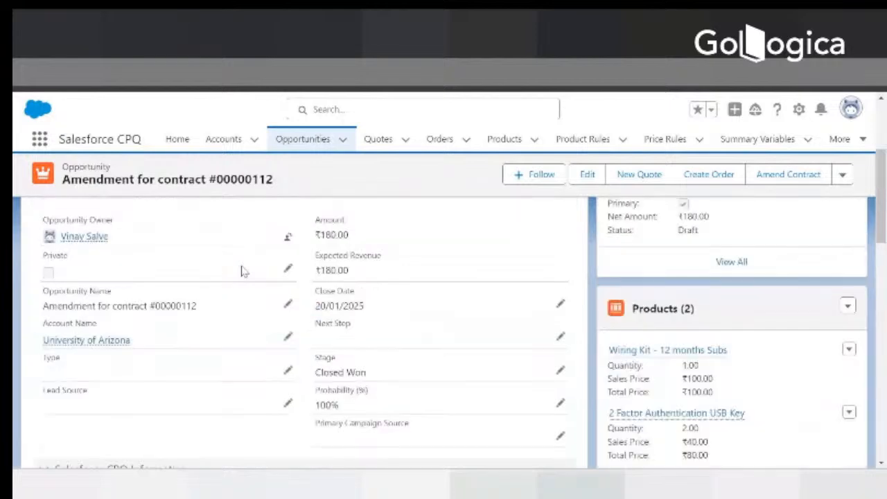
Open the amended contract from the amendment opportunity in a new tab and show its Salesforce CPQ Amendment Information section.
{"action": "scroll", "coordinate": [242, 271], "scroll_direction": "up", "scroll_amount": 3}
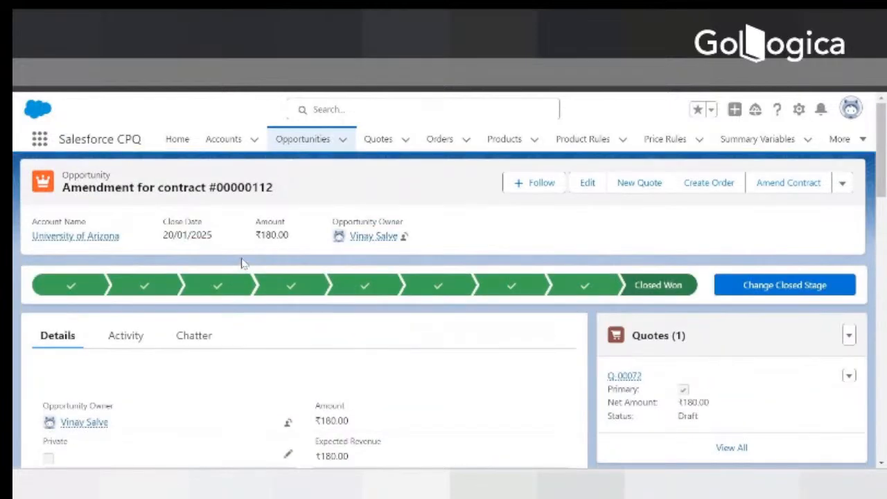
{"action": "scroll", "coordinate": [250, 277], "scroll_direction": "down", "scroll_amount": 7}
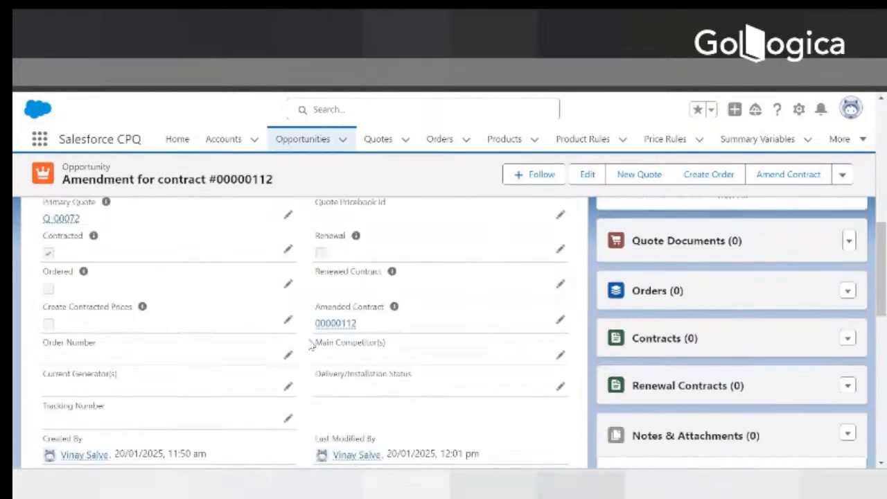
{"action": "right_click", "coordinate": [332, 323]}
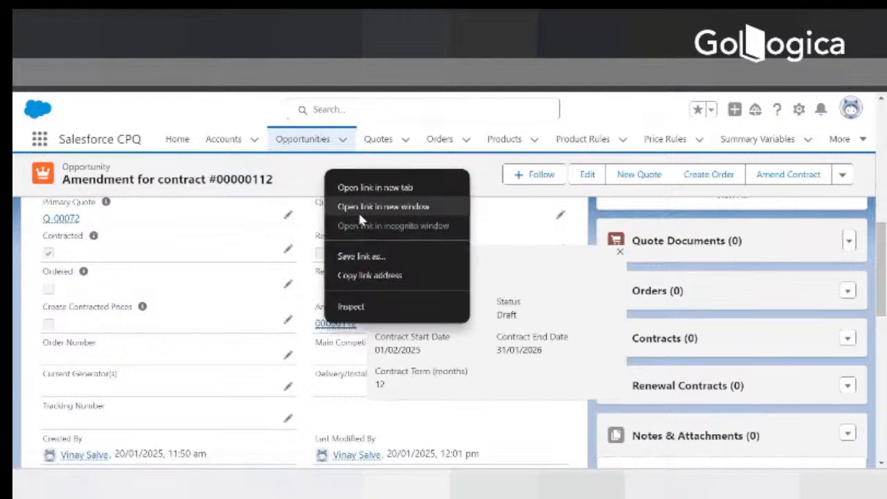
{"action": "left_click", "coordinate": [374, 187]}
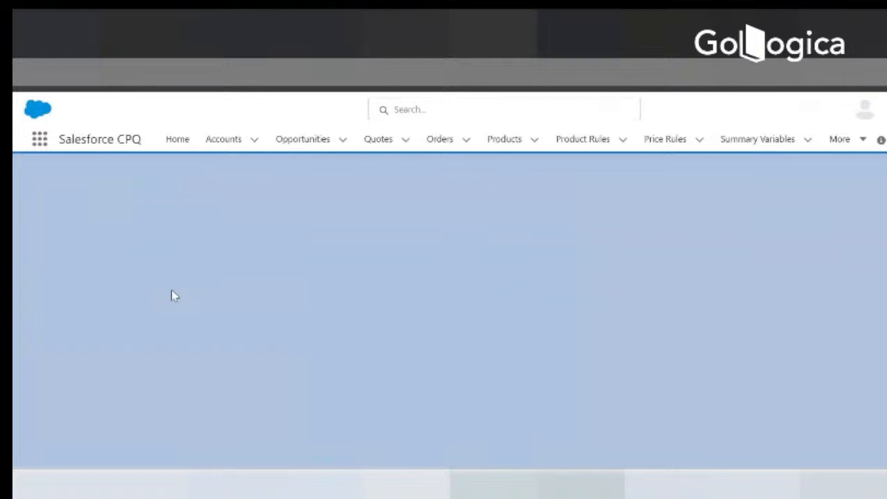
{"action": "scroll", "coordinate": [245, 324], "scroll_direction": "down", "scroll_amount": 10}
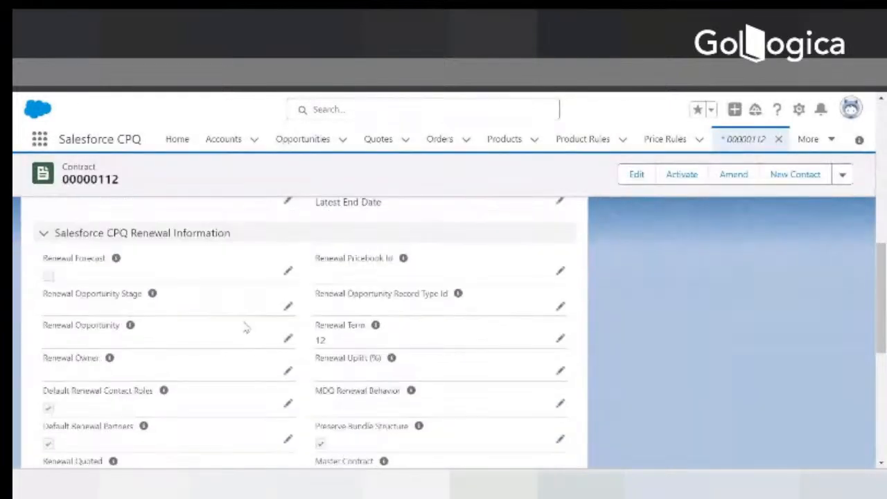
{"action": "scroll", "coordinate": [245, 327], "scroll_direction": "down", "scroll_amount": 3}
{"action": "scroll", "coordinate": [245, 332], "scroll_direction": "down", "scroll_amount": 2}
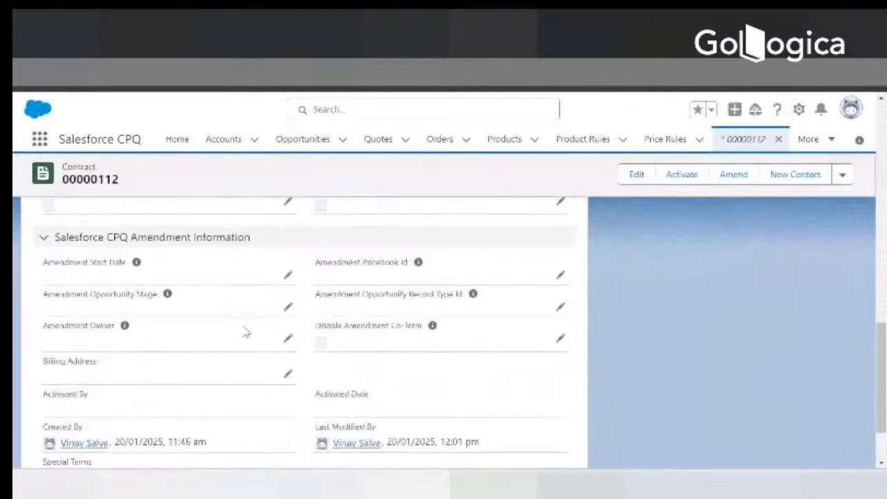
{"action": "scroll", "coordinate": [247, 332], "scroll_direction": "up", "scroll_amount": 1}
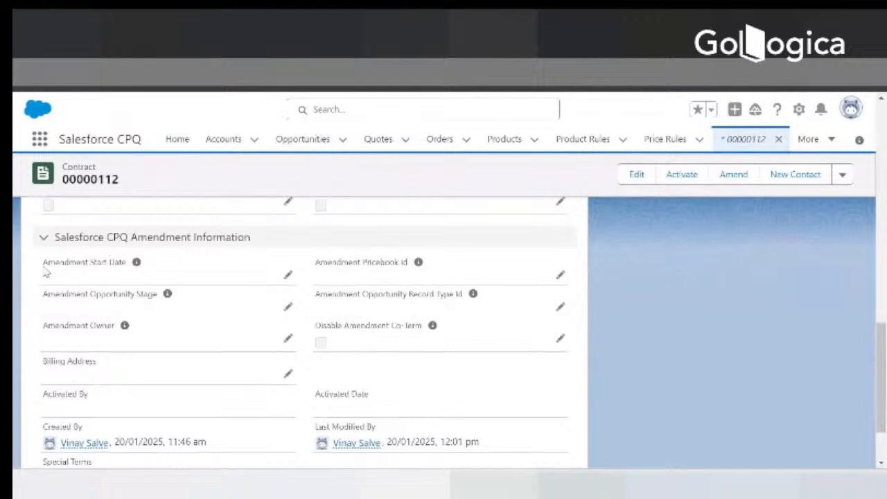
Read the Amendment Start Date field's help text, open the field for editing and view its date picker.
{"action": "left_click_drag", "start_coordinate": [45, 271], "coordinate": [104, 276]}
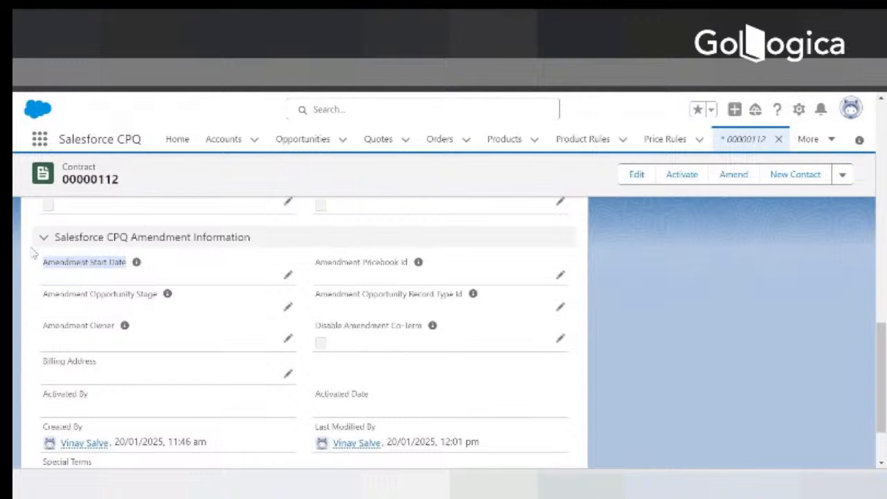
{"action": "mouse_move", "coordinate": [137, 264]}
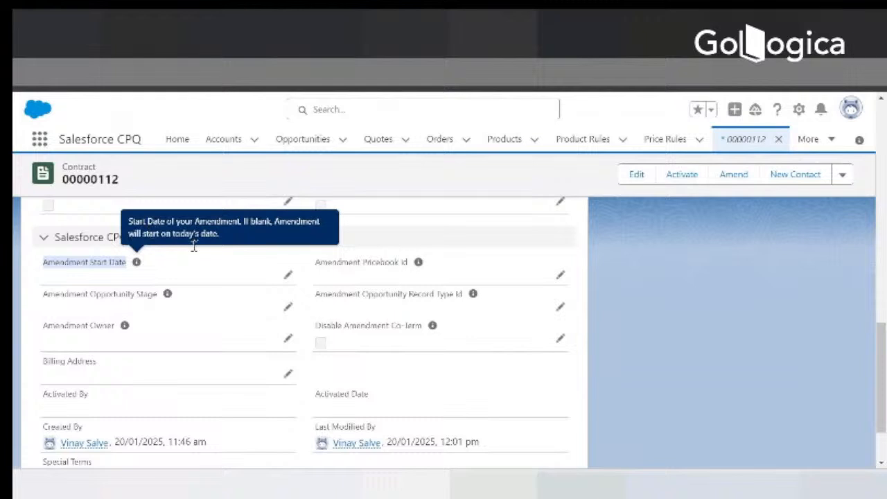
{"action": "left_click", "coordinate": [287, 277]}
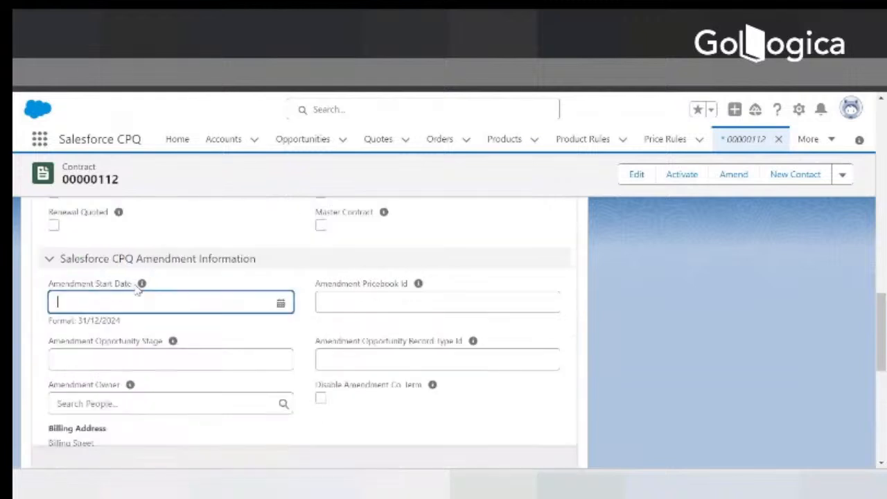
{"action": "left_click", "coordinate": [134, 303]}
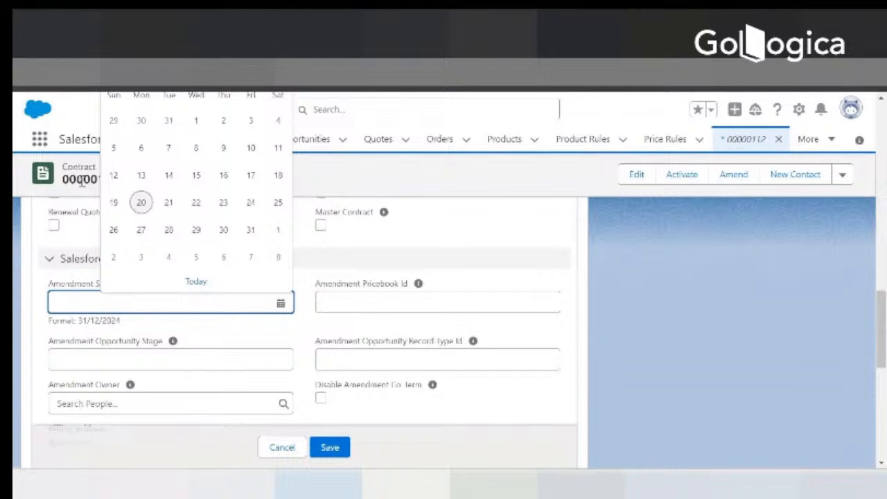
{"action": "left_click", "coordinate": [330, 182]}
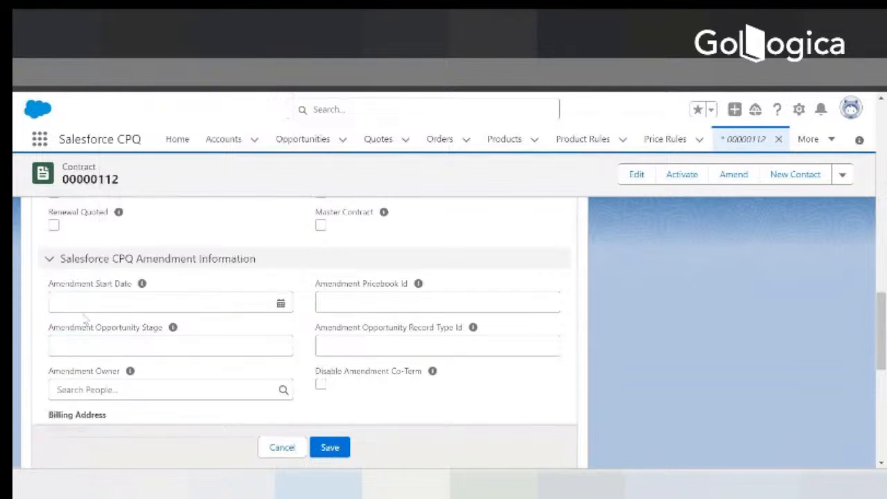
{"action": "left_click", "coordinate": [147, 295]}
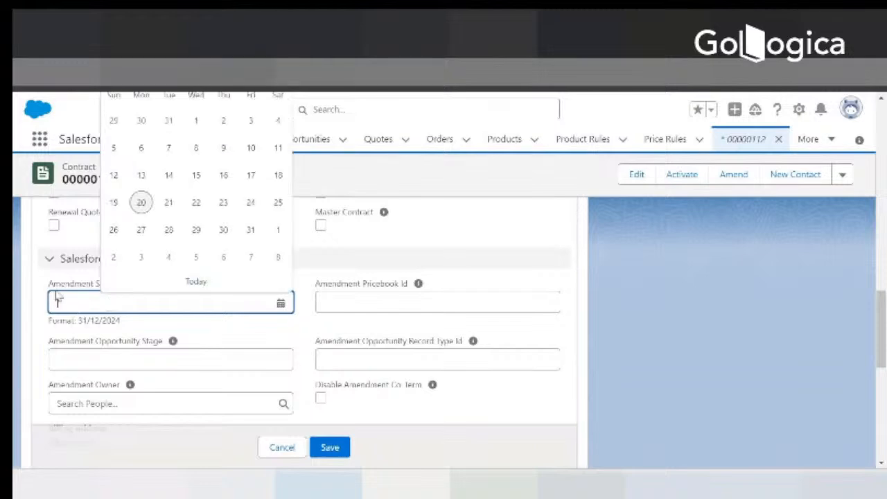
{"action": "left_click", "coordinate": [40, 327]}
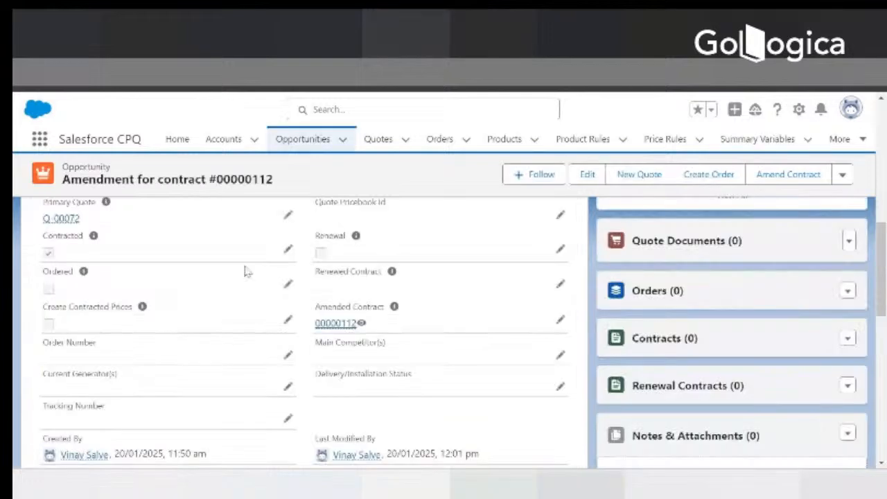
Review the amendment opportunity's stage and details, and inspect the contract's Amendment Opportunity Stage field.
{"action": "scroll", "coordinate": [246, 271], "scroll_direction": "up", "scroll_amount": 10}
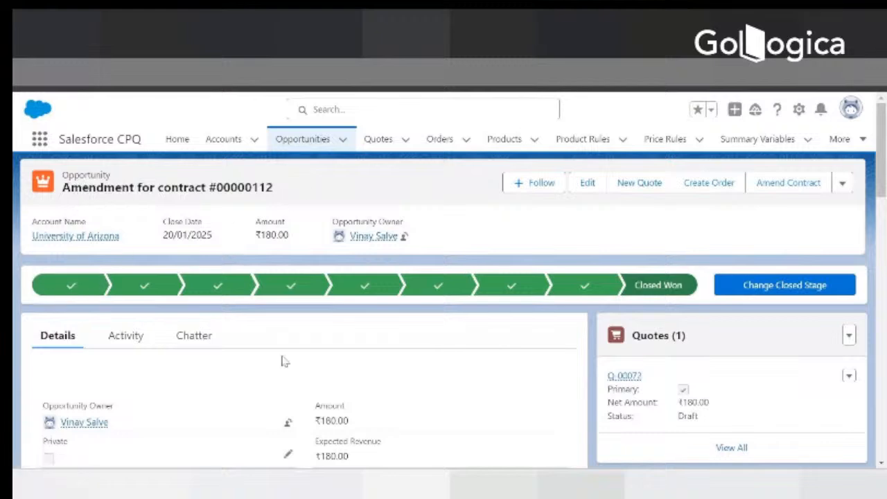
{"action": "scroll", "coordinate": [283, 358], "scroll_direction": "down", "scroll_amount": 2}
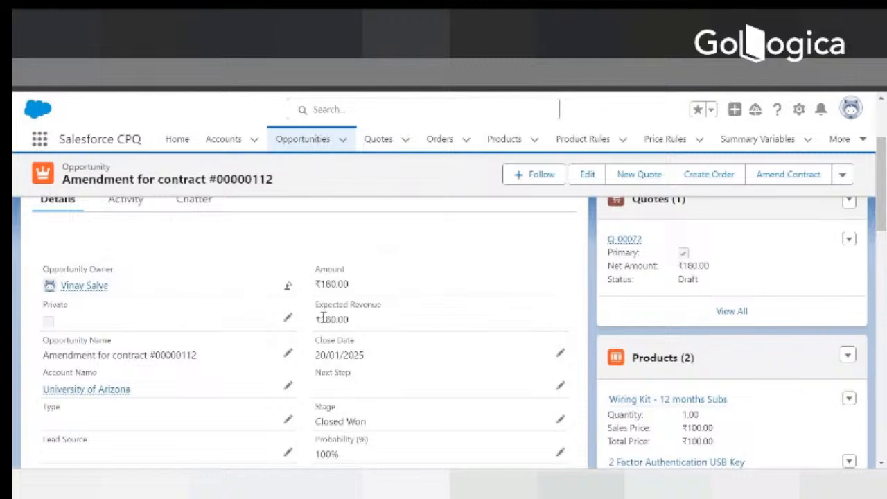
{"action": "scroll", "coordinate": [340, 308], "scroll_direction": "up", "scroll_amount": 2}
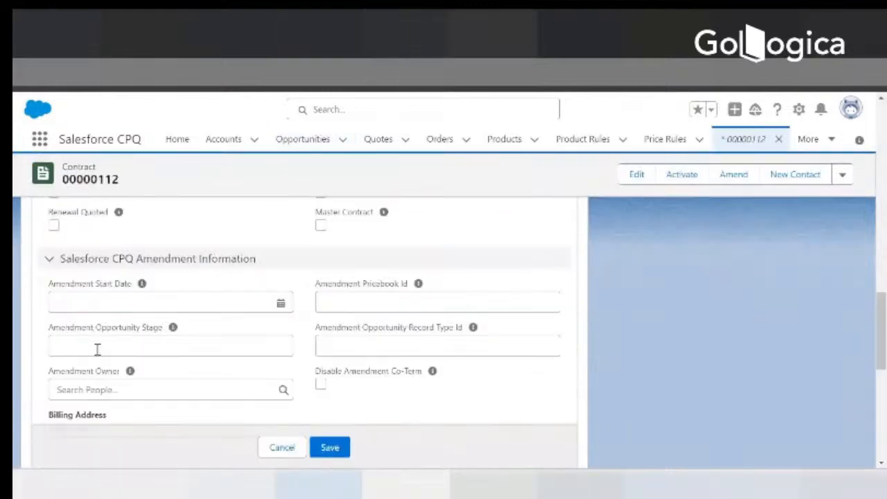
{"action": "left_click", "coordinate": [97, 346]}
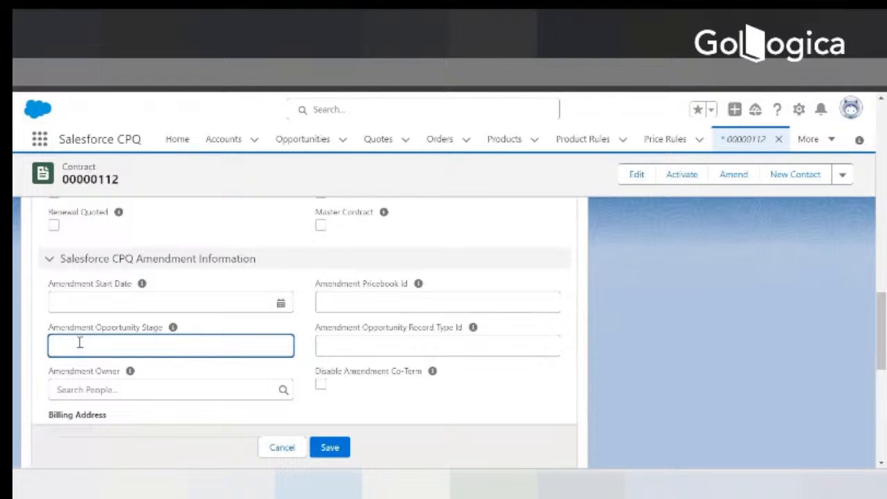
{"action": "scroll", "coordinate": [79, 347], "scroll_direction": "down", "scroll_amount": 1}
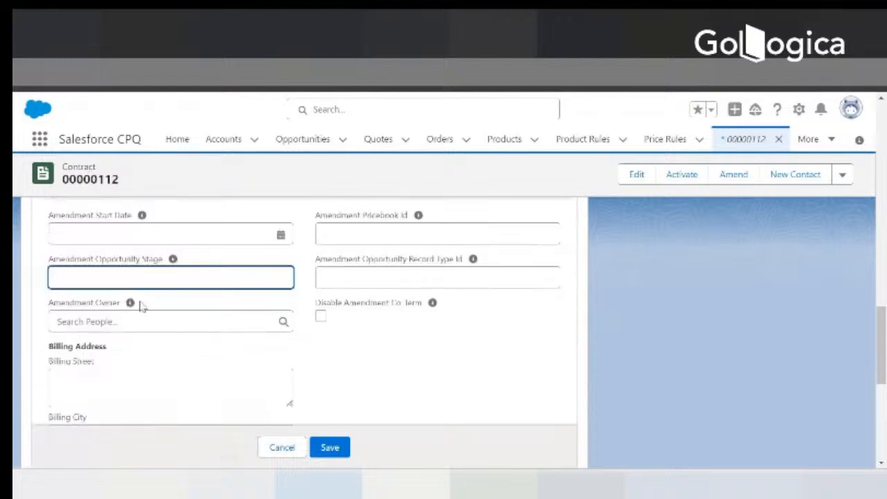
Compare the contract's Amendment Owner lookup with the owner shown on the amendment opportunity.
{"action": "left_click", "coordinate": [90, 320]}
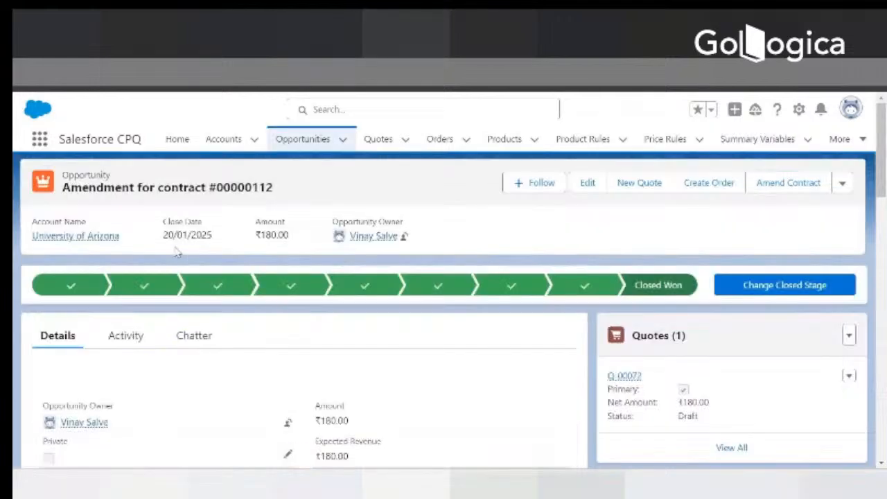
{"action": "scroll", "coordinate": [208, 266], "scroll_direction": "down", "scroll_amount": 1}
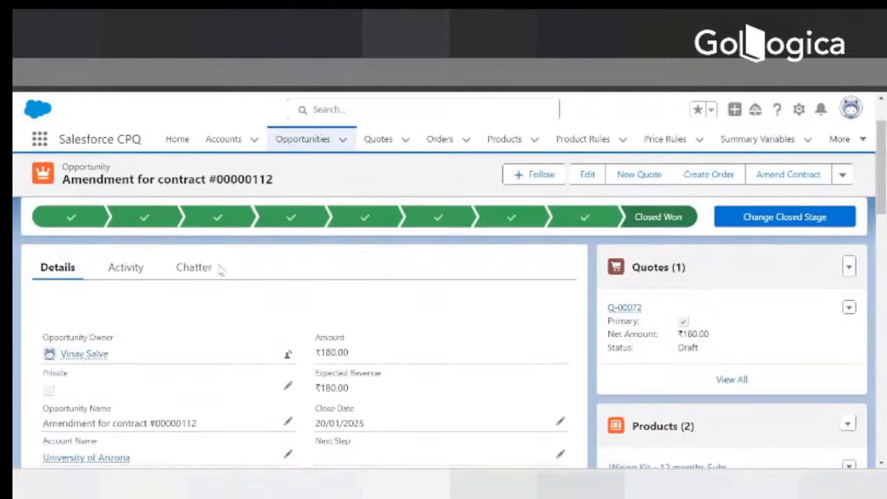
{"action": "scroll", "coordinate": [220, 269], "scroll_direction": "up", "scroll_amount": 1}
{"action": "mouse_move", "coordinate": [364, 242]}
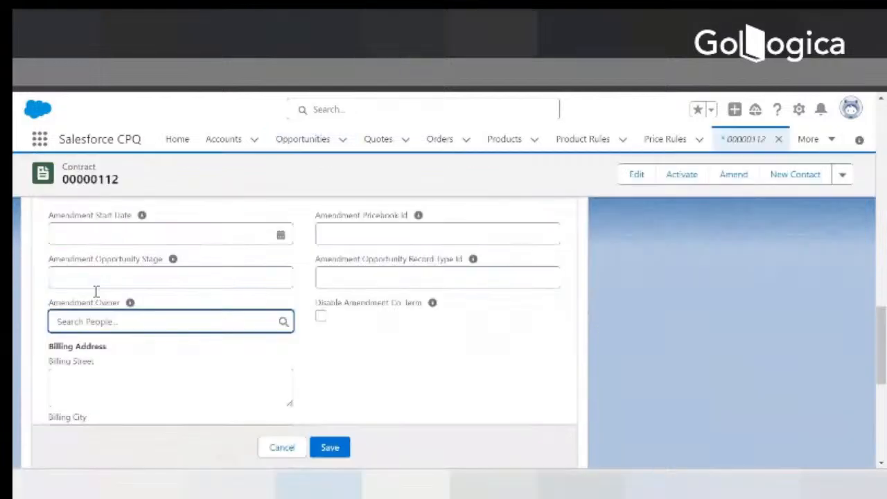
{"action": "left_click", "coordinate": [117, 319]}
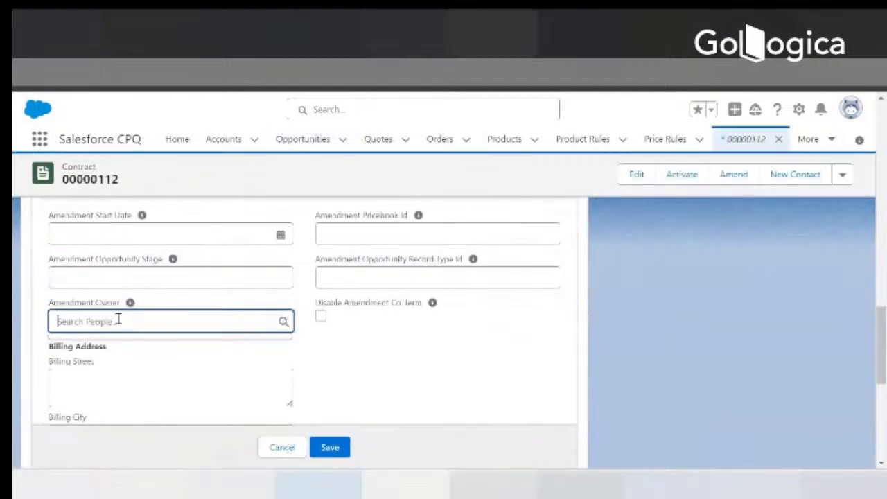
{"action": "left_click", "coordinate": [142, 354]}
{"action": "scroll", "coordinate": [333, 374], "scroll_direction": "up", "scroll_amount": 1}
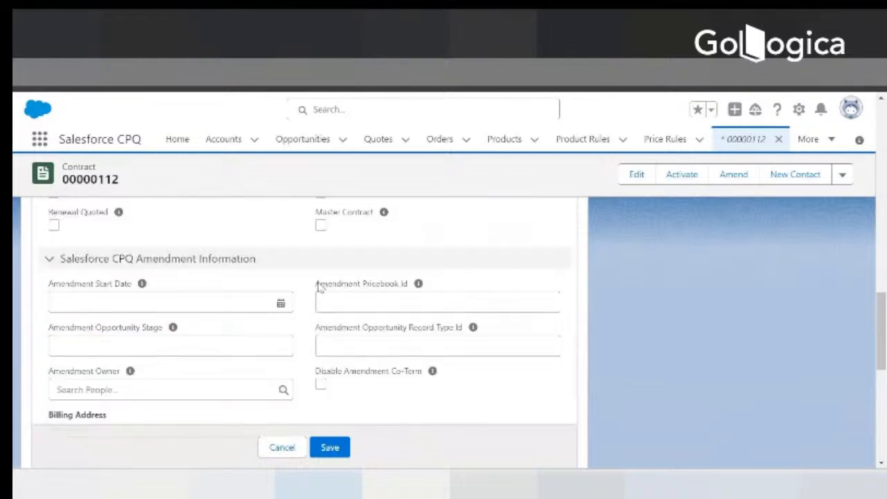
Inspect the contract's Amendment Pricebook Id and Amendment Opportunity Record Type Id fields, and cancel the edit without saving.
{"action": "left_click_drag", "start_coordinate": [320, 288], "coordinate": [408, 287]}
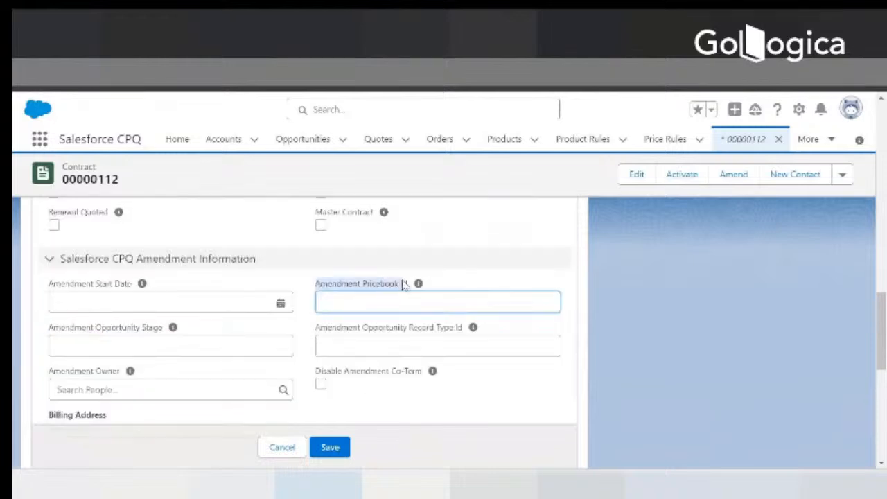
{"action": "left_click", "coordinate": [347, 304]}
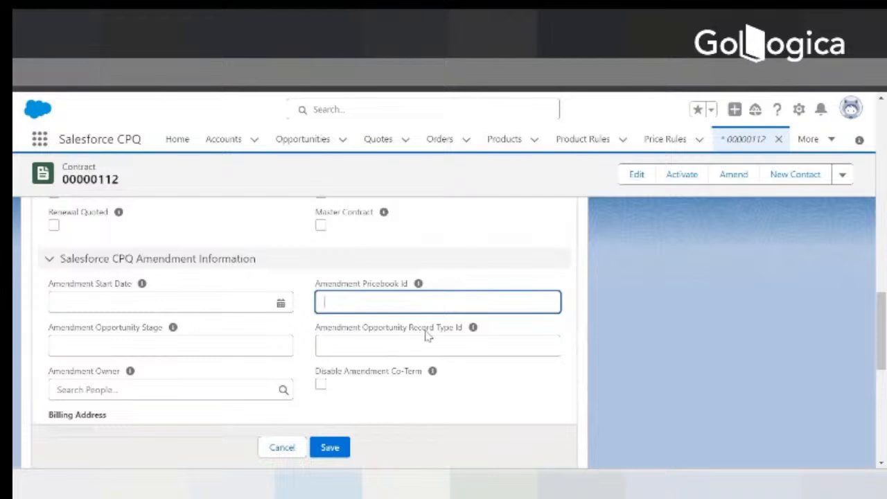
{"action": "left_click", "coordinate": [341, 349]}
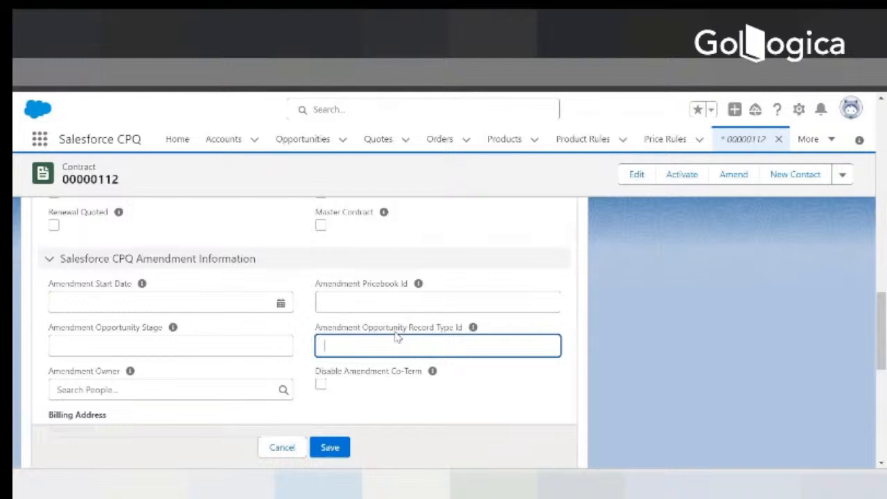
{"action": "left_click", "coordinate": [287, 449]}
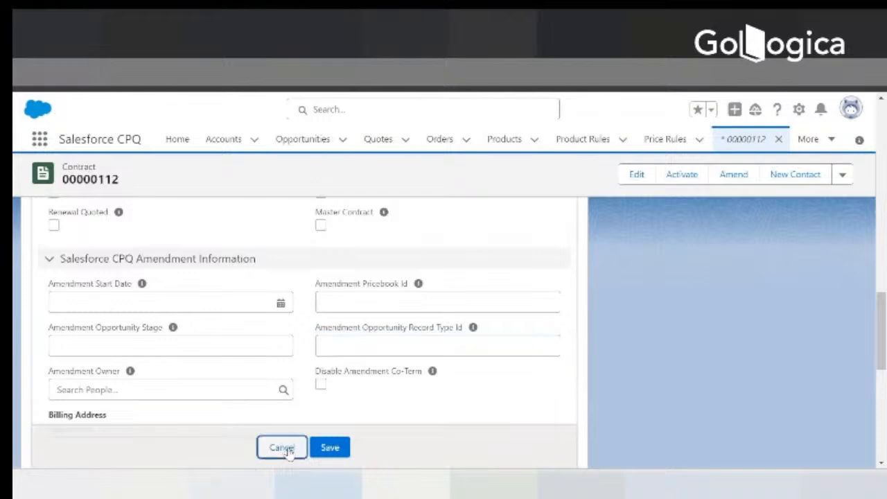
Review the contract's Renewal Pricebook Id, Renewal Opportunity Record Type Id, Renewal Forecast and Renewal Opportunity Stage fields.
{"action": "scroll", "coordinate": [296, 316], "scroll_direction": "up", "scroll_amount": 4}
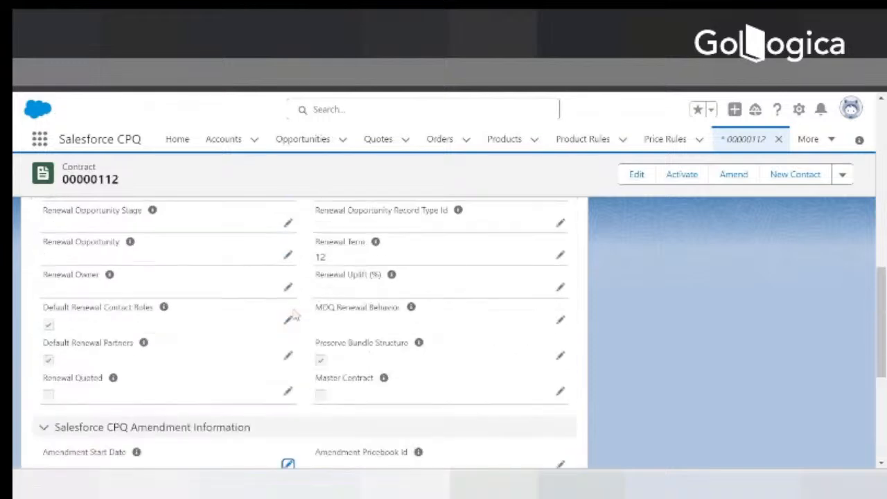
{"action": "scroll", "coordinate": [294, 315], "scroll_direction": "up", "scroll_amount": 1}
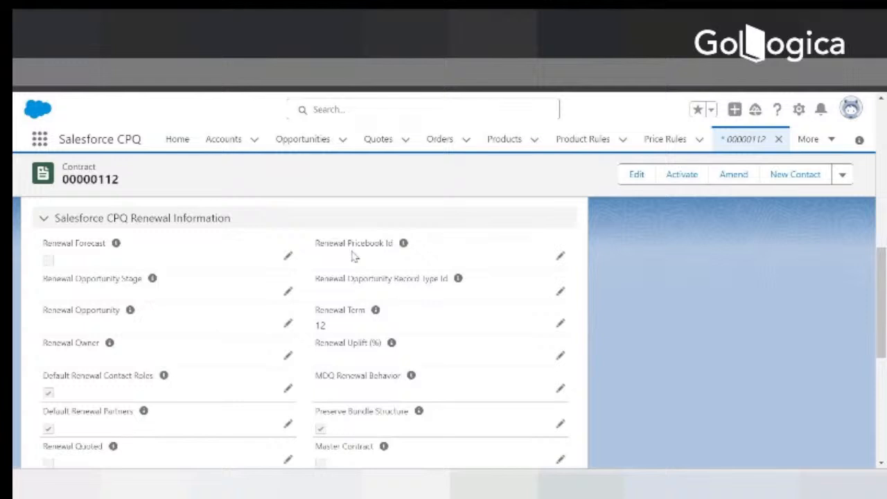
{"action": "left_click_drag", "start_coordinate": [316, 243], "coordinate": [395, 243]}
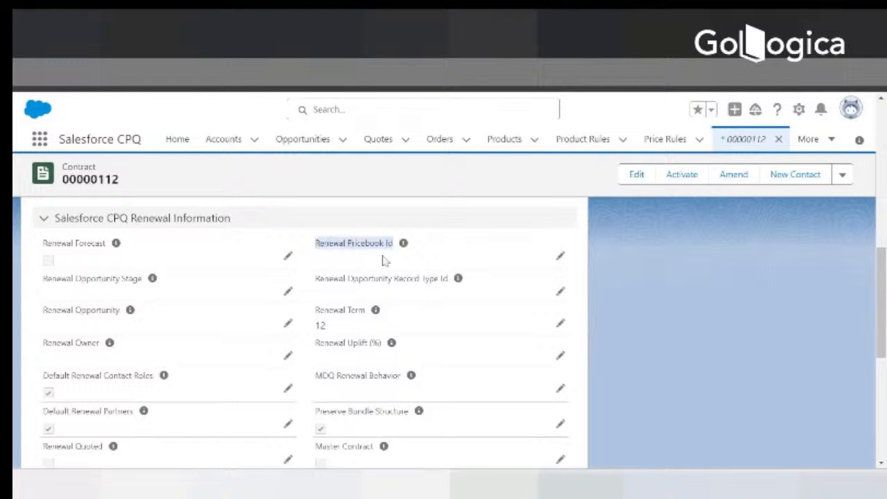
{"action": "left_click_drag", "start_coordinate": [315, 278], "coordinate": [455, 284]}
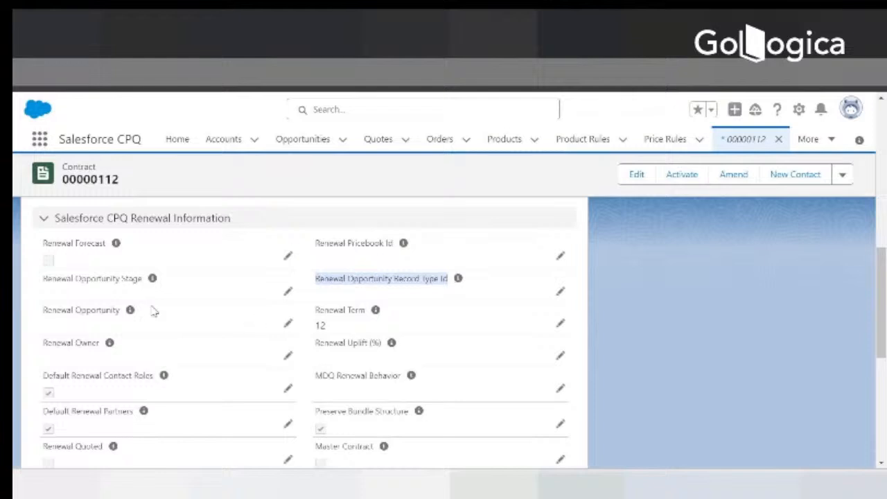
{"action": "left_click_drag", "start_coordinate": [44, 243], "coordinate": [105, 242]}
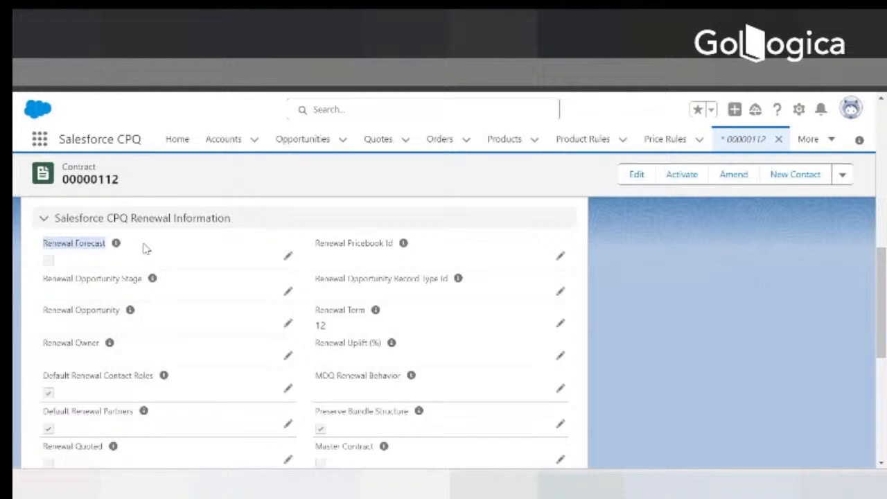
{"action": "left_click_drag", "start_coordinate": [44, 280], "coordinate": [140, 283]}
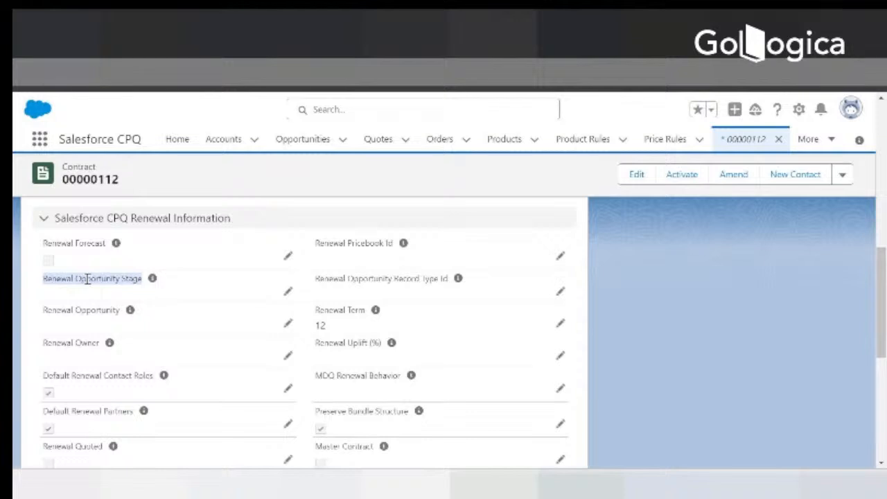
Open the Renewal Opportunity Stage field for editing, and inspect the Renewal Opportunity lookup's recent records and the Renewal Owner field.
{"action": "left_click", "coordinate": [288, 291]}
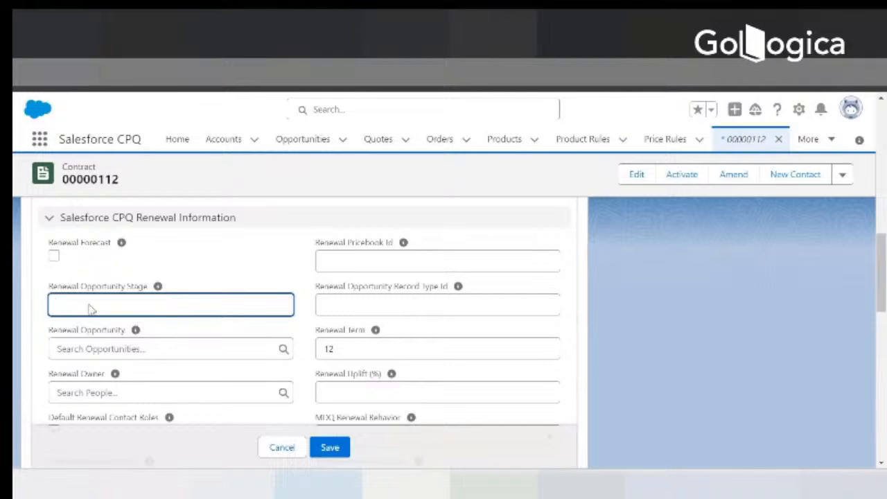
{"action": "left_click", "coordinate": [56, 349]}
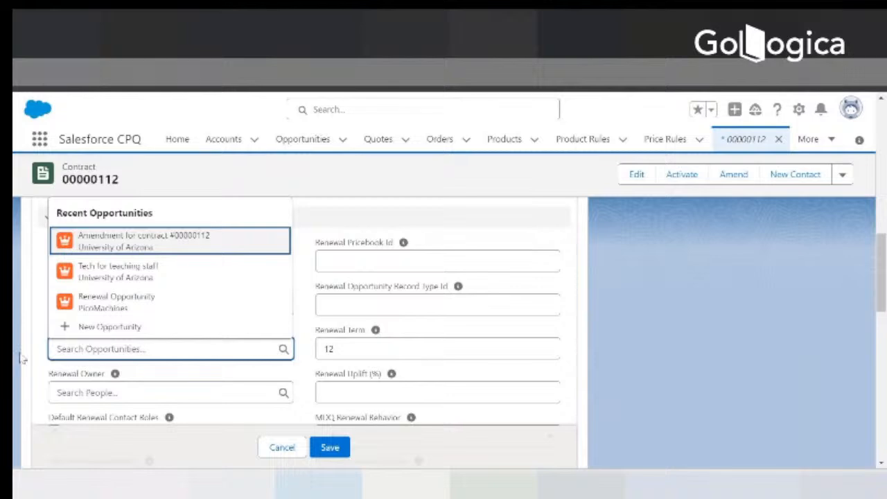
{"action": "left_click", "coordinate": [35, 374]}
{"action": "scroll", "coordinate": [128, 361], "scroll_direction": "down", "scroll_amount": 1}
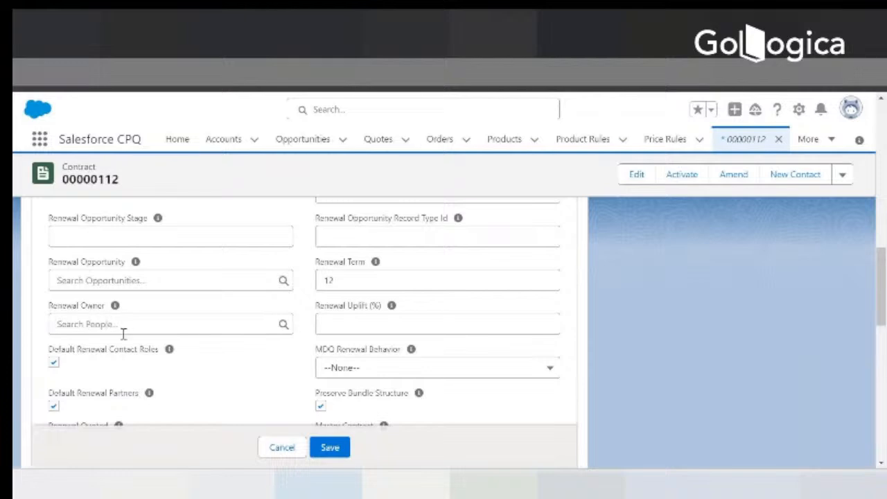
{"action": "scroll", "coordinate": [123, 334], "scroll_direction": "down", "scroll_amount": 1}
{"action": "scroll", "coordinate": [115, 340], "scroll_direction": "up", "scroll_amount": 1}
Compare the contract's Renewal Term with the Subscription Term in the source quote's line editor, leaving the editor without saving.
{"action": "left_click_drag", "start_coordinate": [338, 279], "coordinate": [319, 281]}
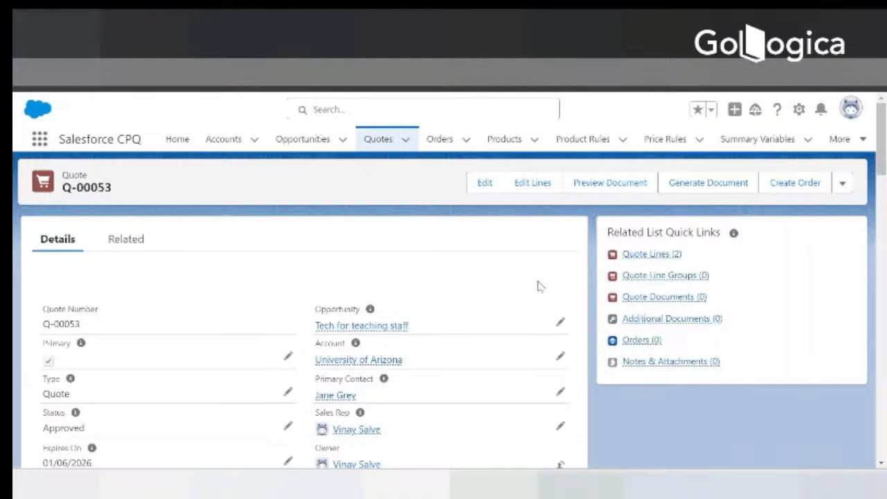
{"action": "left_click", "coordinate": [631, 255]}
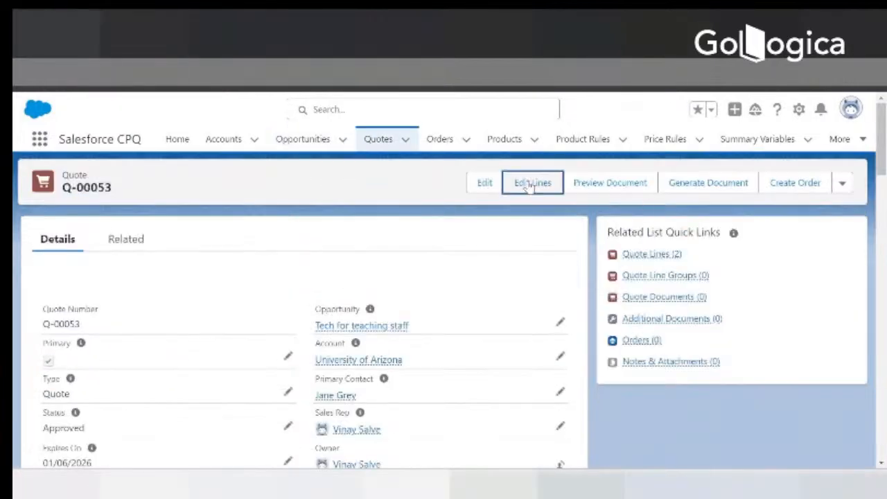
{"action": "left_click", "coordinate": [526, 184]}
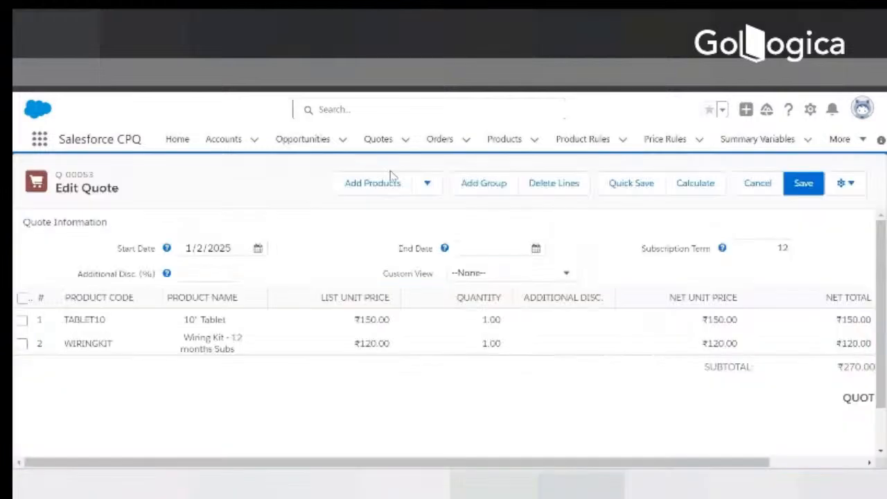
{"action": "left_click", "coordinate": [758, 184]}
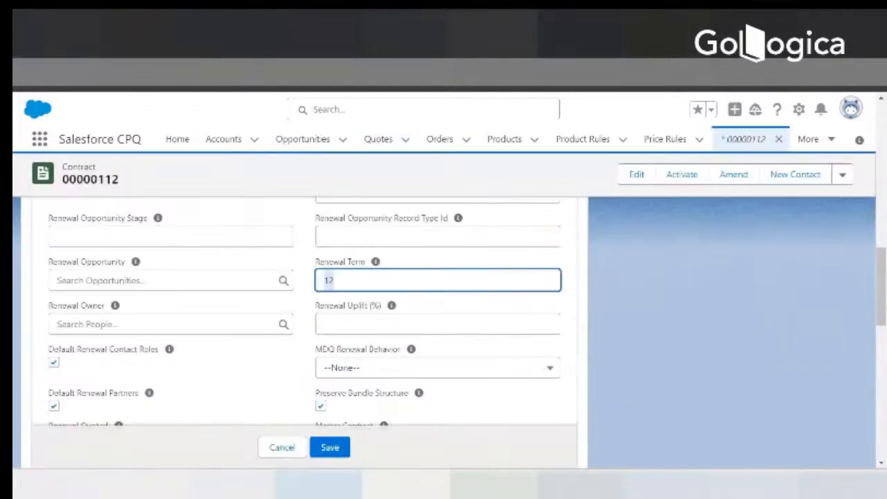
Inspect the contract's Renewal Uplift (%) and MDQ Renewal Behavior fields.
{"action": "left_click", "coordinate": [323, 317]}
{"action": "left_click_drag", "start_coordinate": [318, 305], "coordinate": [365, 303]}
{"action": "left_click", "coordinate": [336, 325]}
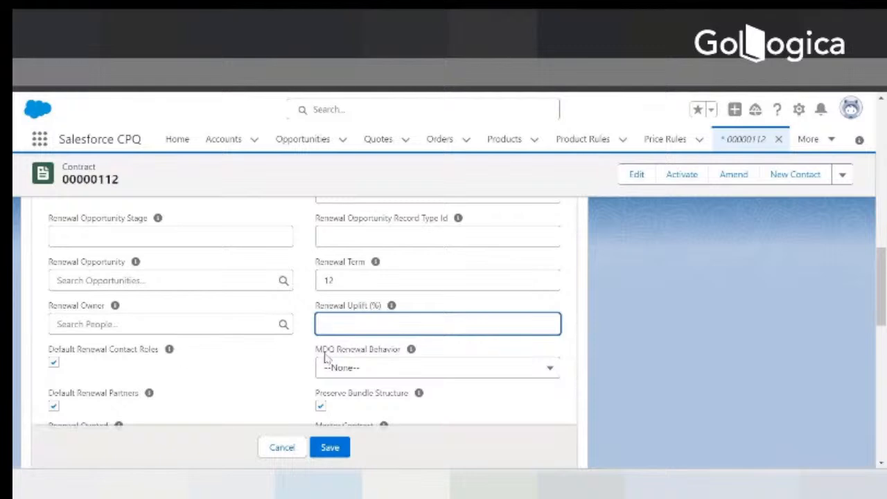
{"action": "left_click_drag", "start_coordinate": [318, 354], "coordinate": [374, 354]}
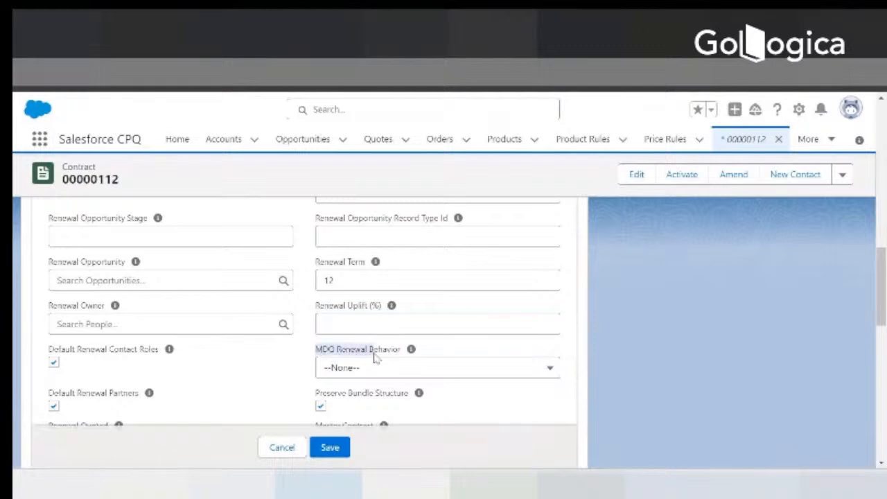
Try De-segmented as the contract's MDQ Renewal Behavior and return the field to --None--.
{"action": "left_click", "coordinate": [357, 373]}
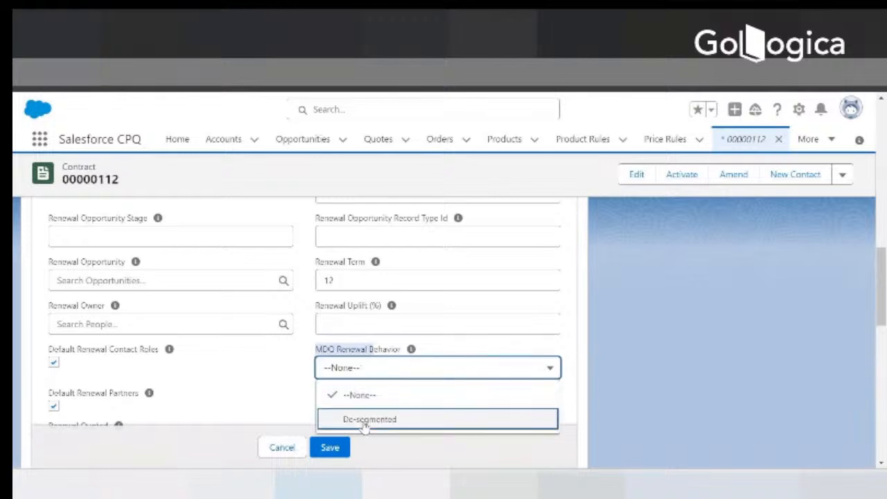
{"action": "left_click", "coordinate": [364, 419]}
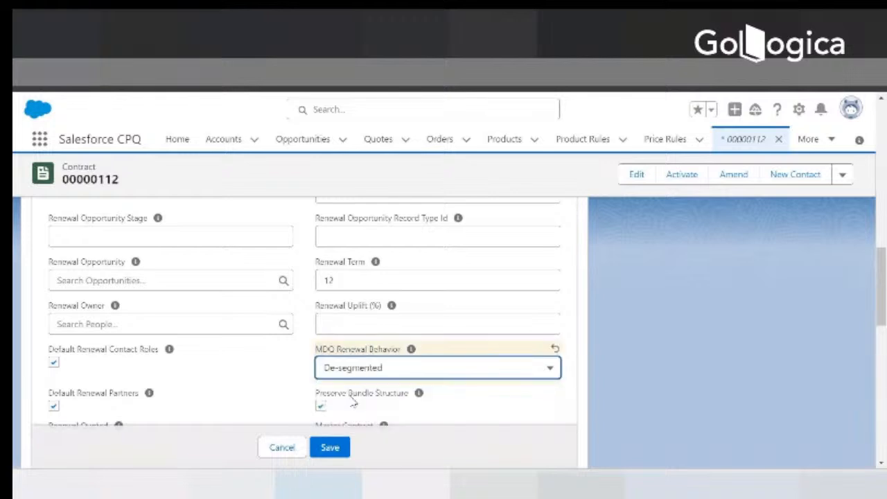
{"action": "left_click", "coordinate": [379, 372]}
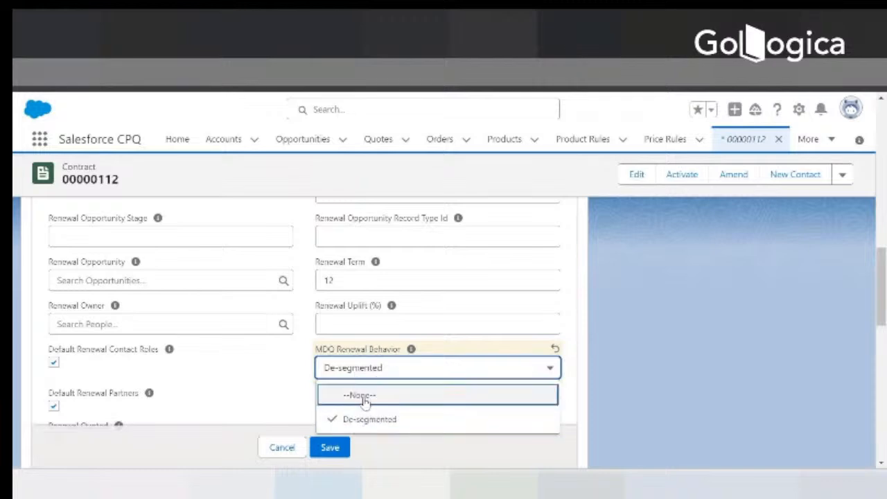
{"action": "left_click", "coordinate": [361, 394]}
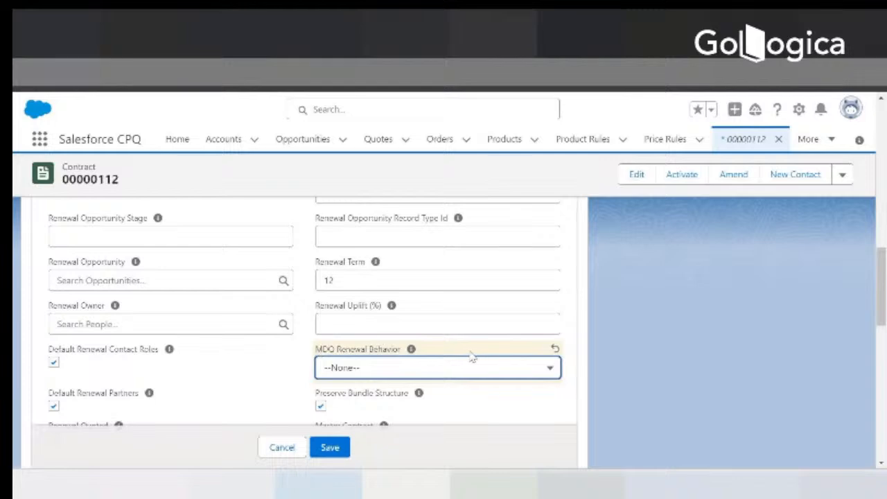
Enable Renewal Forecast on the contract and save the record.
{"action": "scroll", "coordinate": [418, 375], "scroll_direction": "down", "scroll_amount": 1}
{"action": "scroll", "coordinate": [430, 361], "scroll_direction": "up", "scroll_amount": 1}
{"action": "scroll", "coordinate": [103, 346], "scroll_direction": "up", "scroll_amount": 2}
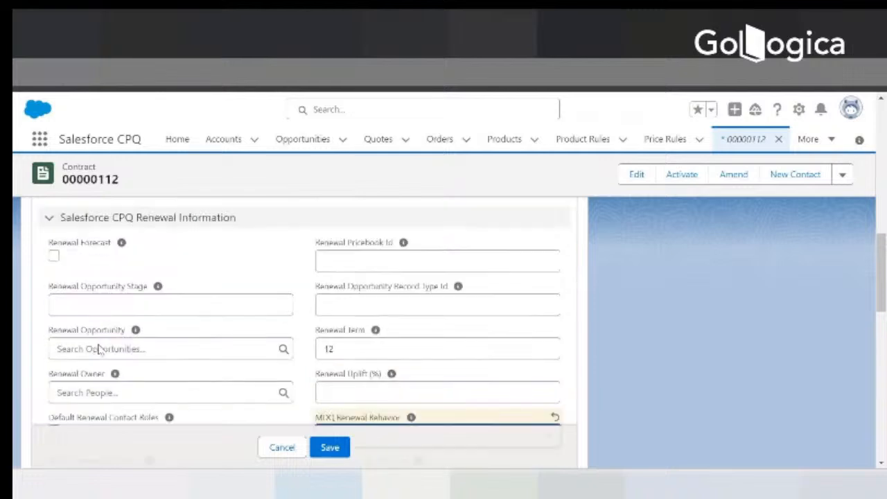
{"action": "left_click", "coordinate": [54, 325]}
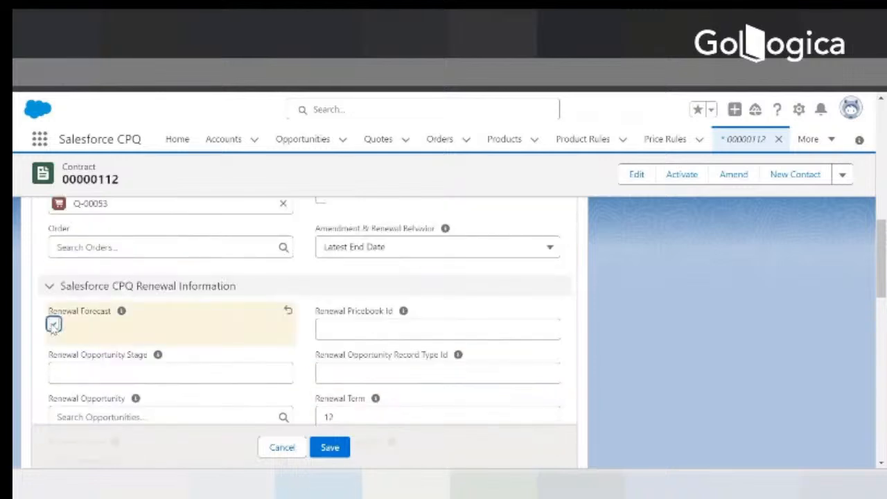
{"action": "left_click", "coordinate": [331, 448]}
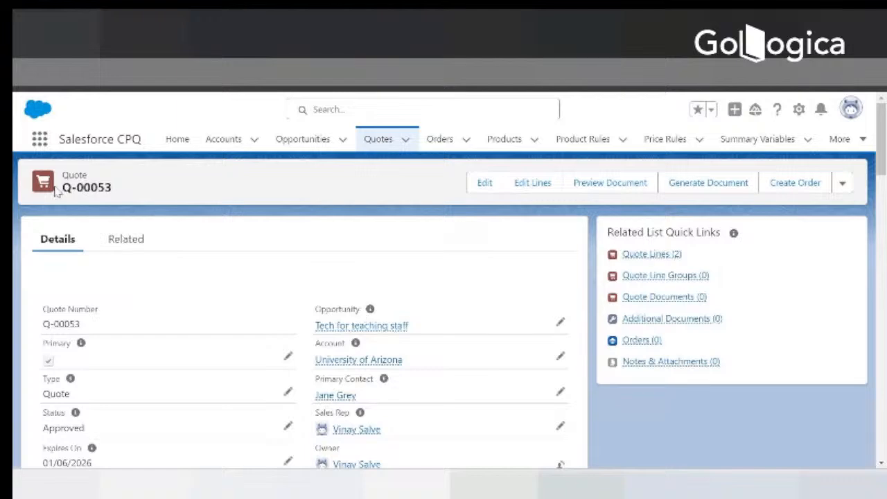
Check the source quote's header and open the contract's linked Renewal Opportunity in a separate browser tab.
{"action": "left_click_drag", "start_coordinate": [66, 190], "coordinate": [135, 192]}
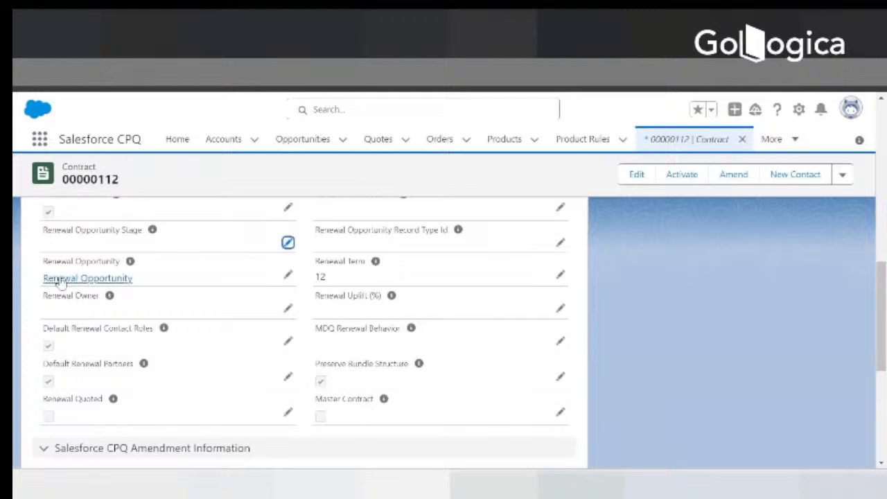
{"action": "mouse_move", "coordinate": [69, 286]}
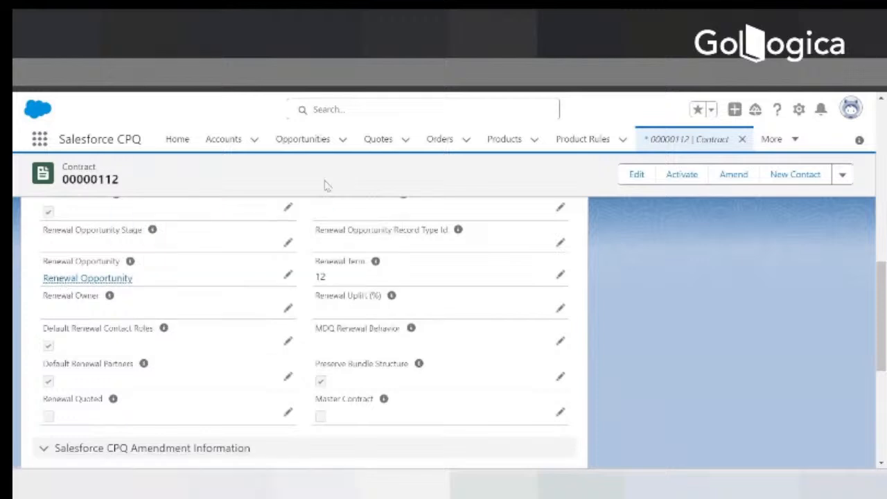
{"action": "right_click", "coordinate": [86, 284]}
{"action": "left_click", "coordinate": [134, 302]}
{"action": "left_click", "coordinate": [492, 34]}
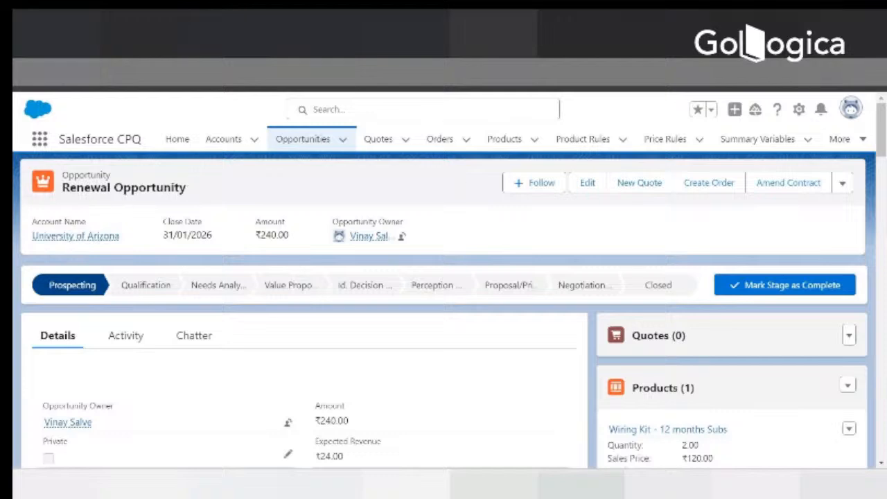
Review the renewal opportunity's Wiring Kit - 12 months Subs product, its quantity, the opportunity details and the related quotes.
{"action": "scroll", "coordinate": [167, 243], "scroll_direction": "down", "scroll_amount": 1}
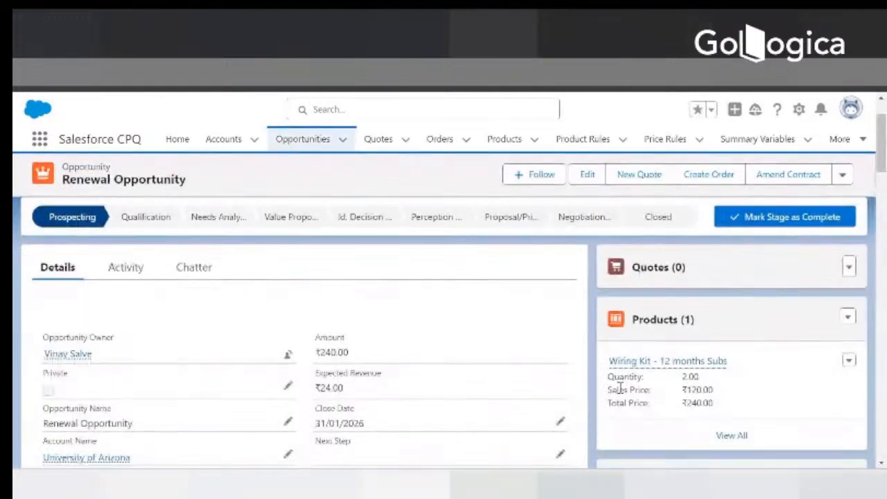
{"action": "left_click_drag", "start_coordinate": [608, 376], "coordinate": [643, 377]}
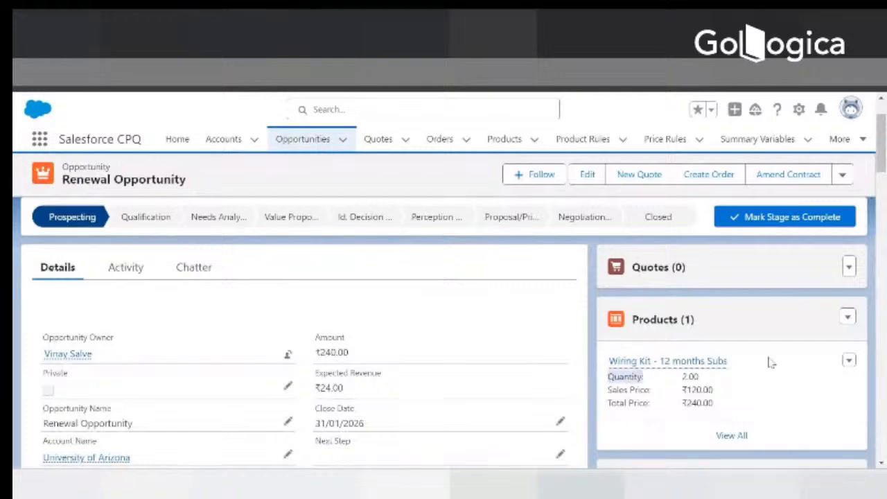
{"action": "left_click_drag", "start_coordinate": [698, 375], "coordinate": [684, 375]}
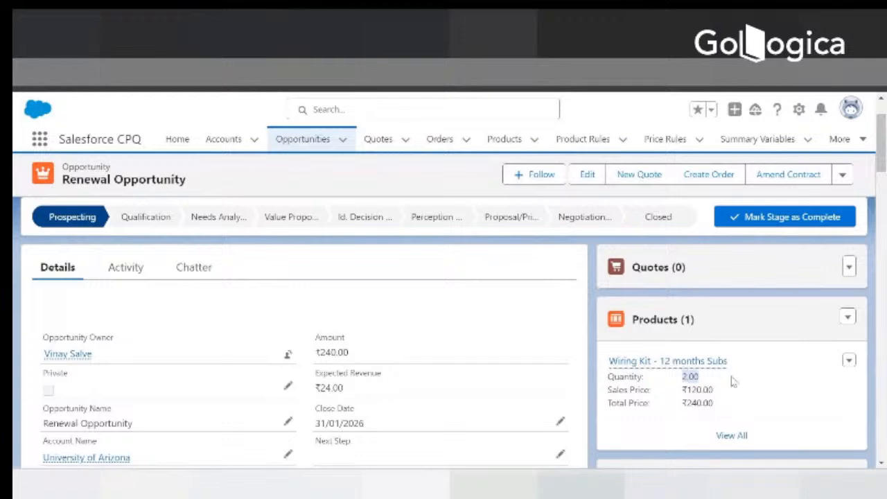
{"action": "scroll", "coordinate": [161, 355], "scroll_direction": "down", "scroll_amount": 2}
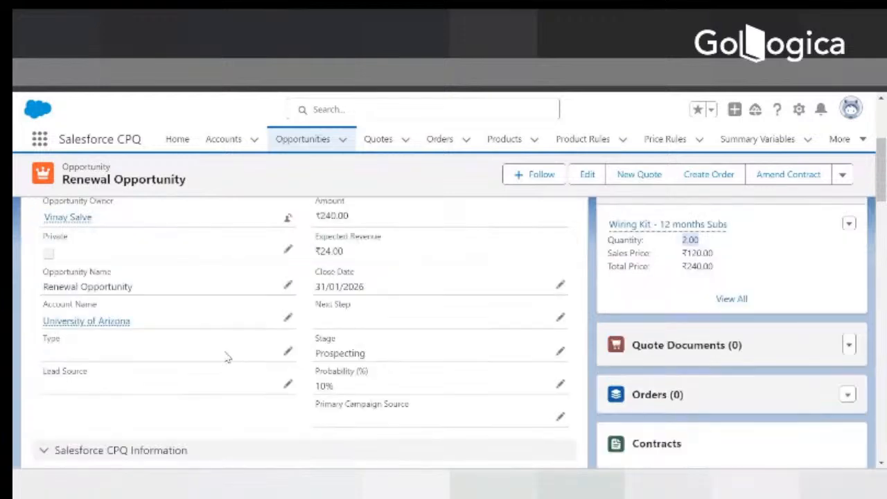
{"action": "scroll", "coordinate": [228, 358], "scroll_direction": "up", "scroll_amount": 3}
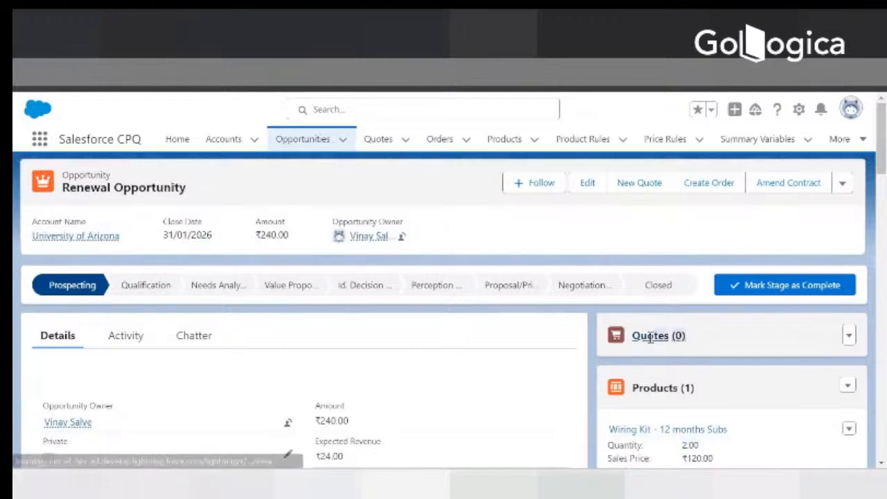
Examine the renewal opportunity's Salesforce CPQ Information section and preview the contract listed under Renewal Contracts.
{"action": "scroll", "coordinate": [252, 380], "scroll_direction": "down", "scroll_amount": 5}
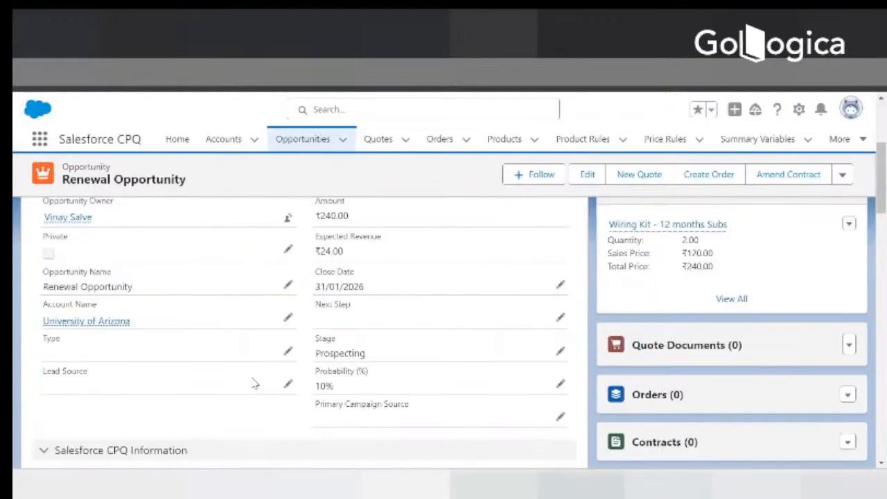
{"action": "scroll", "coordinate": [448, 362], "scroll_direction": "down", "scroll_amount": 5}
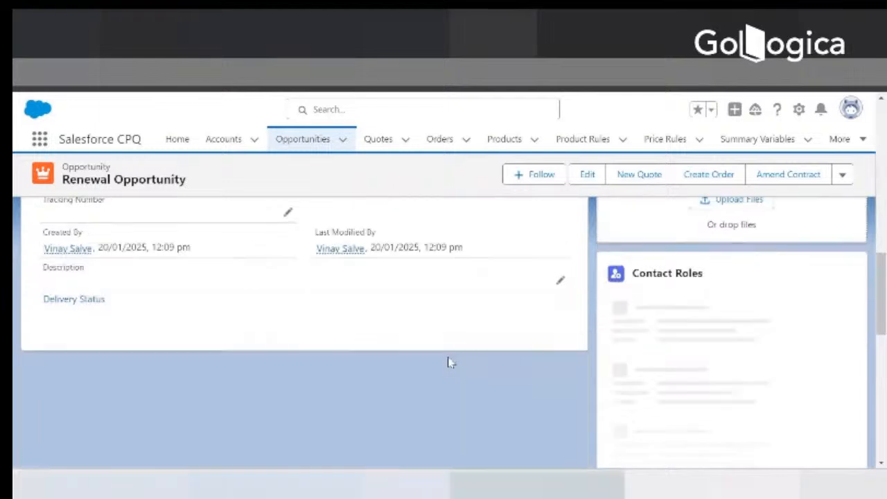
{"action": "scroll", "coordinate": [449, 362], "scroll_direction": "up", "scroll_amount": 2}
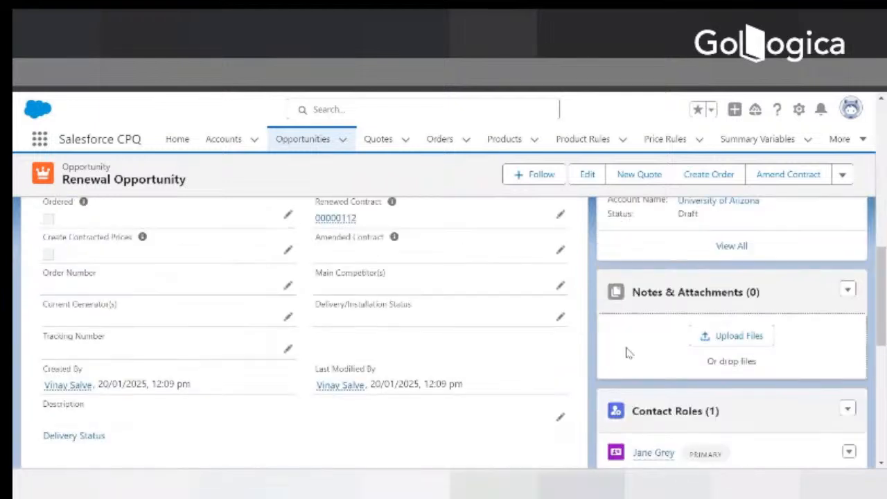
{"action": "scroll", "coordinate": [625, 352], "scroll_direction": "up", "scroll_amount": 2}
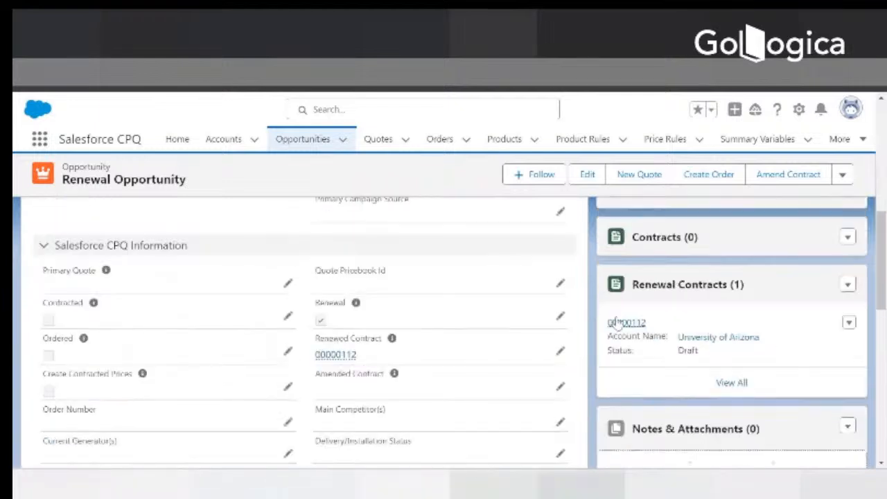
{"action": "mouse_move", "coordinate": [643, 323]}
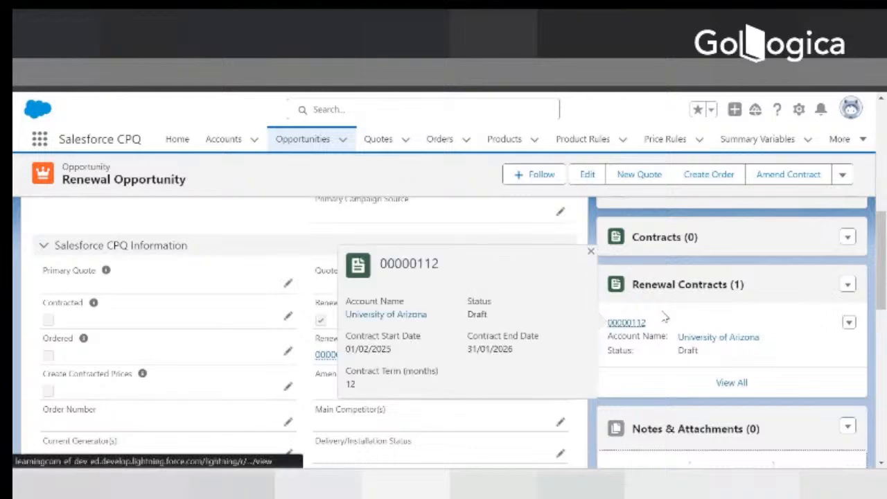
Review the renewal opportunity's remaining fields and compare them with the contract's Salesforce CPQ Renewal Information section.
{"action": "scroll", "coordinate": [204, 301], "scroll_direction": "down", "scroll_amount": 2}
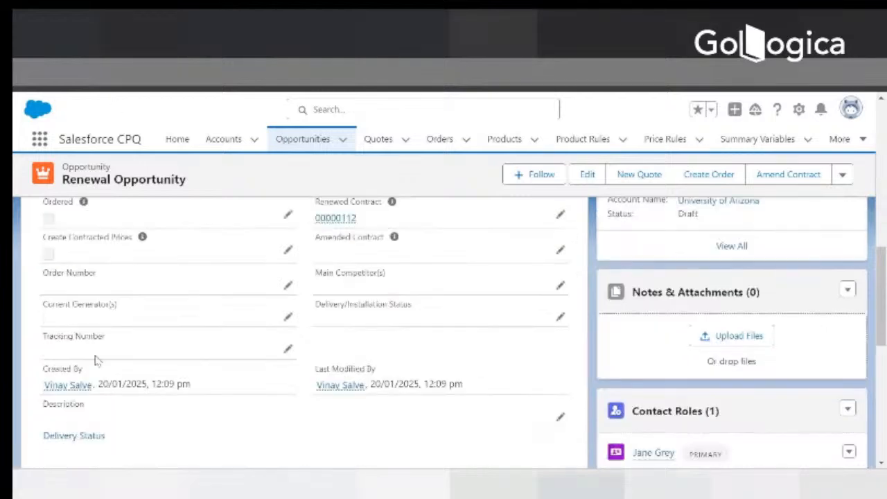
{"action": "scroll", "coordinate": [166, 326], "scroll_direction": "down", "scroll_amount": 2}
{"action": "scroll", "coordinate": [102, 310], "scroll_direction": "up", "scroll_amount": 3}
{"action": "scroll", "coordinate": [103, 310], "scroll_direction": "up", "scroll_amount": 5}
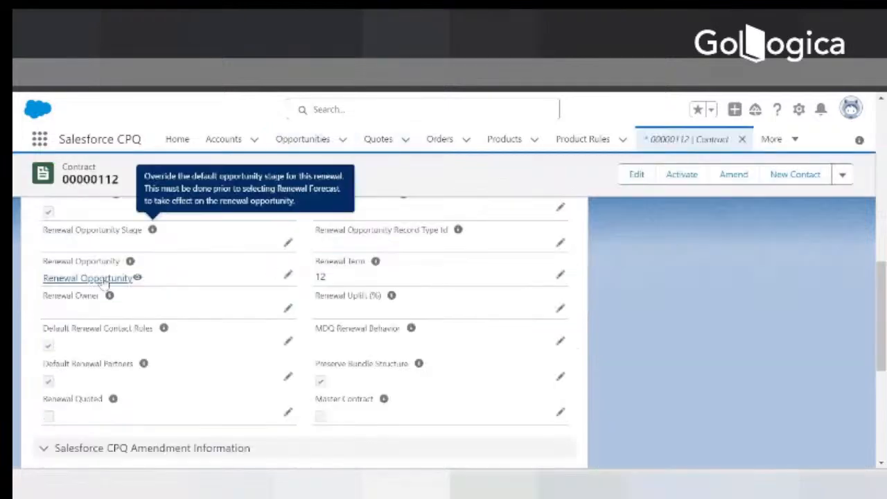
{"action": "scroll", "coordinate": [105, 326], "scroll_direction": "up", "scroll_amount": 1}
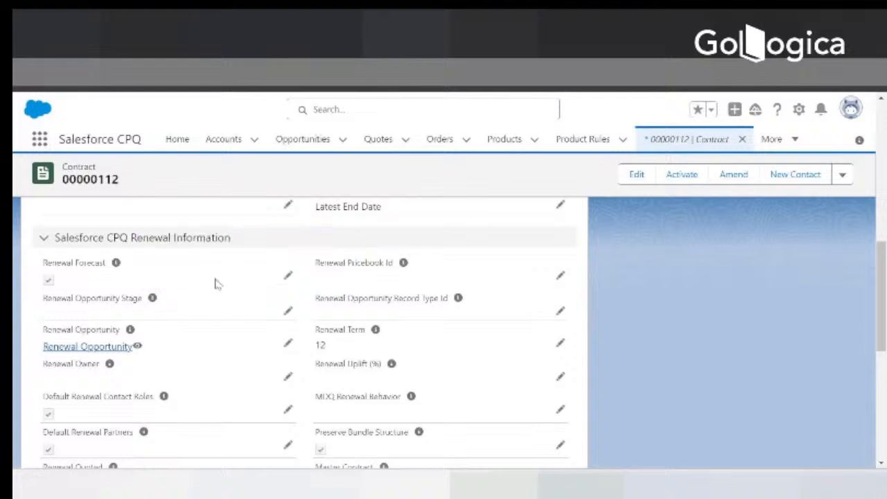
{"action": "mouse_move", "coordinate": [116, 262]}
{"action": "scroll", "coordinate": [205, 281], "scroll_direction": "down", "scroll_amount": 2}
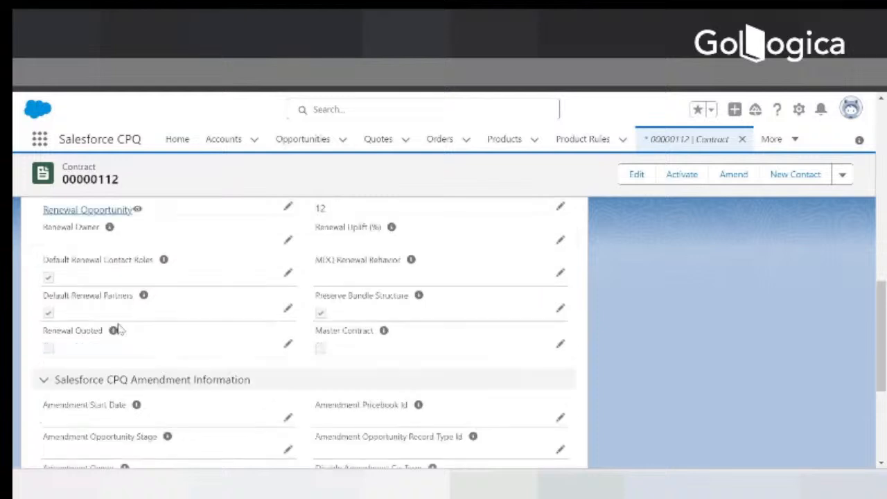
{"action": "left_click", "coordinate": [86, 209]}
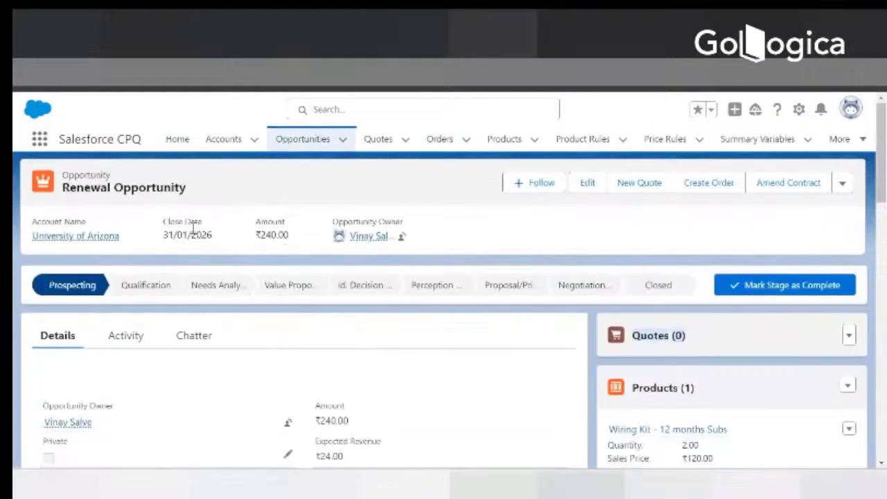
{"action": "left_click", "coordinate": [406, 33]}
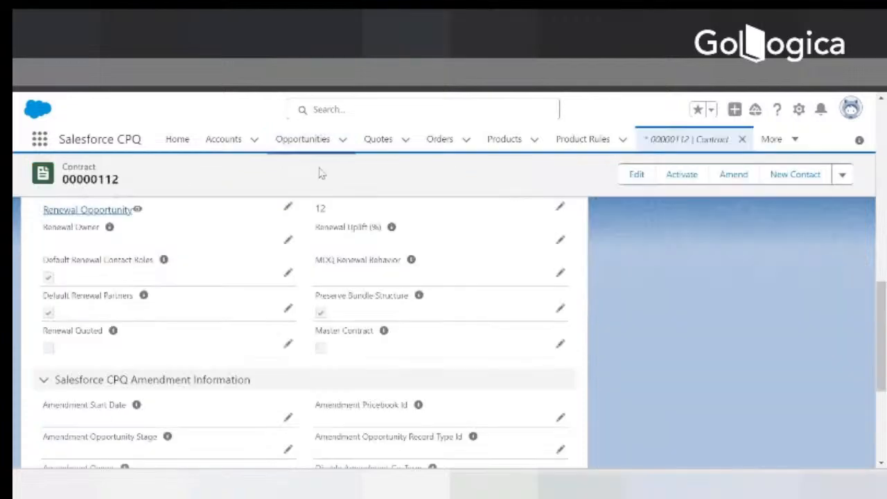
Enable Renewal Quoted on the contract and save the record.
{"action": "left_click_drag", "start_coordinate": [43, 330], "coordinate": [102, 331]}
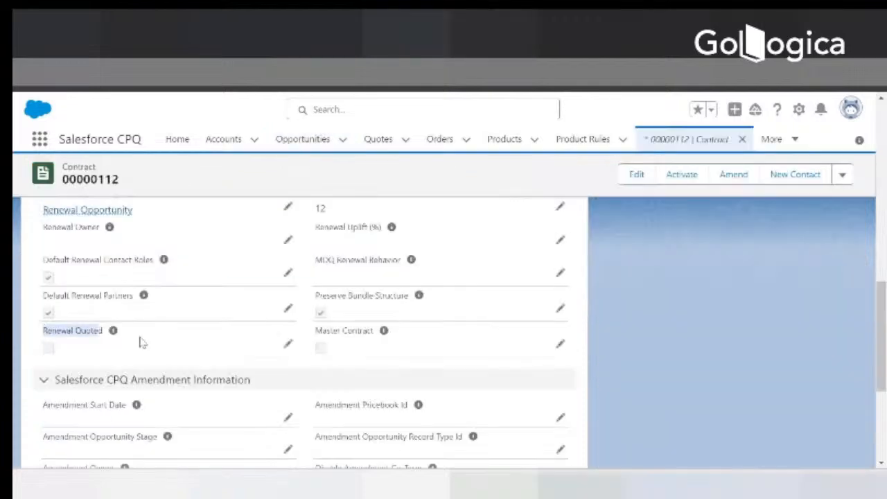
{"action": "left_click", "coordinate": [288, 344]}
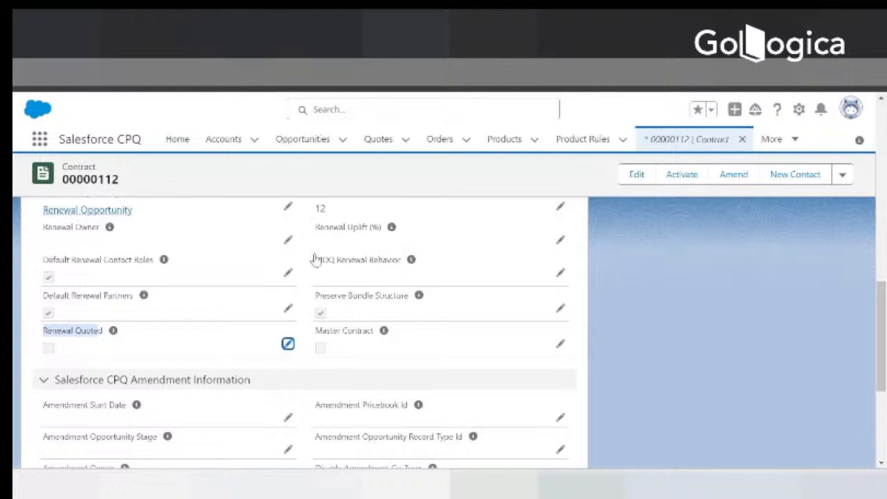
{"action": "left_click", "coordinate": [55, 339]}
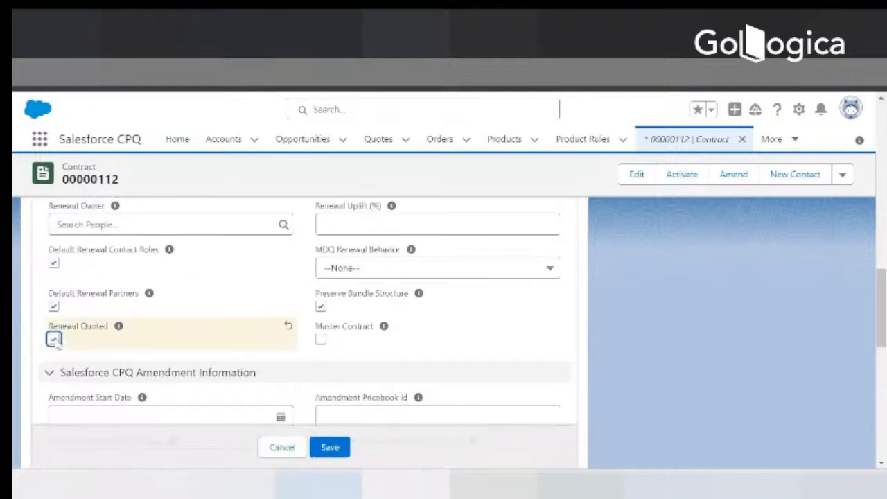
{"action": "left_click", "coordinate": [320, 450]}
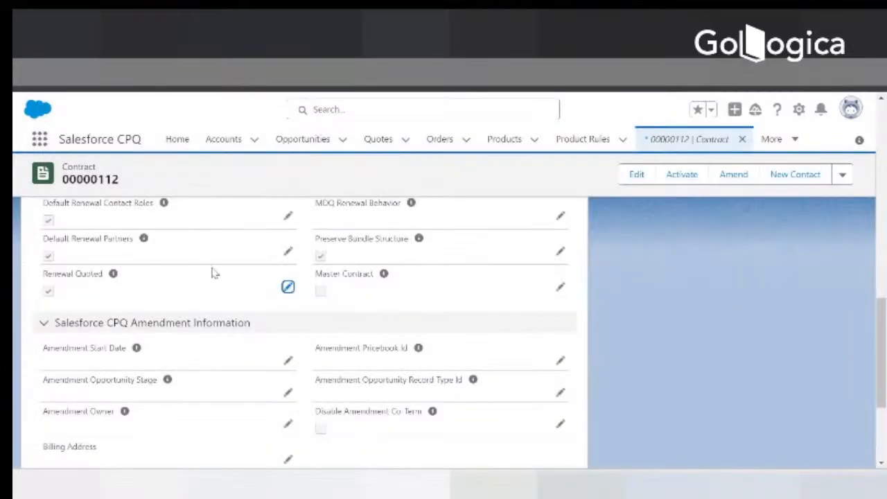
Refresh the renewal opportunity and open its related primary quote in a separate browser tab.
{"action": "scroll", "coordinate": [208, 281], "scroll_direction": "up", "scroll_amount": 3}
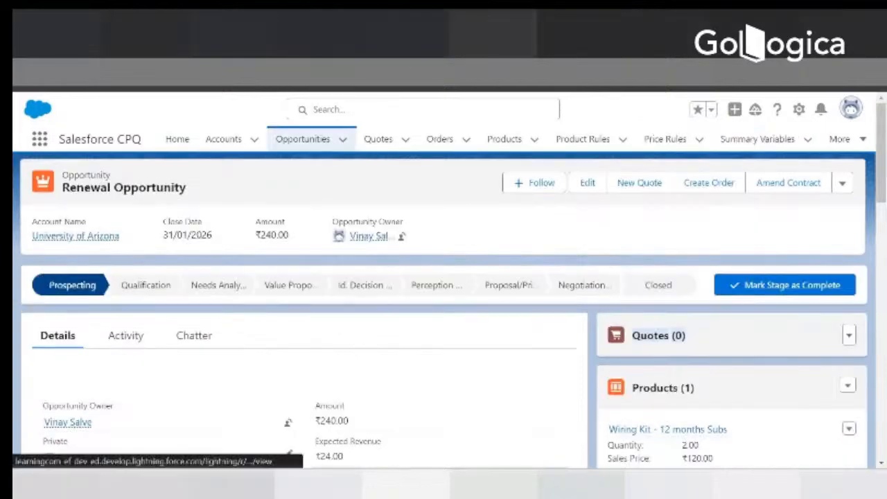
{"action": "key", "text": "F5"}
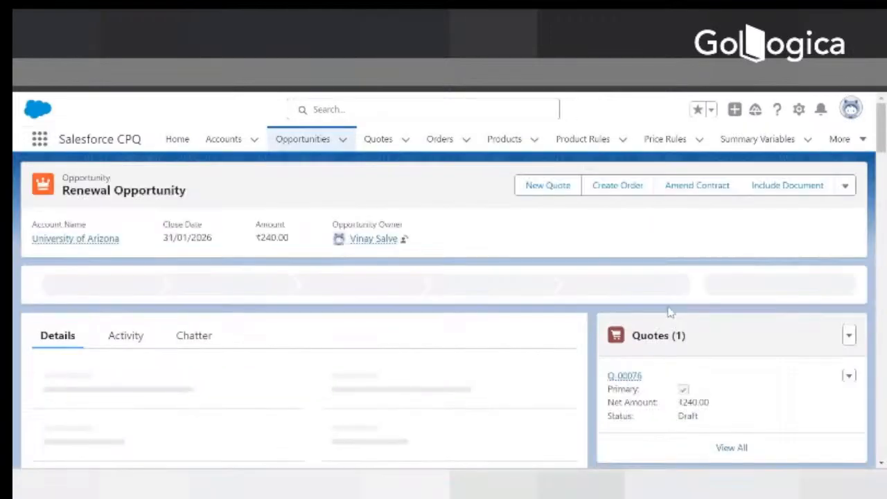
{"action": "right_click", "coordinate": [623, 378]}
{"action": "left_click", "coordinate": [651, 239]}
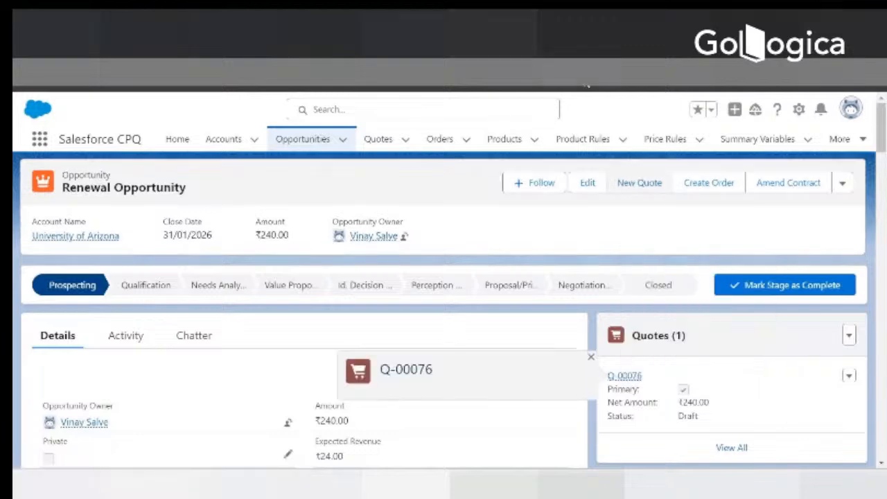
{"action": "left_click", "coordinate": [516, 33]}
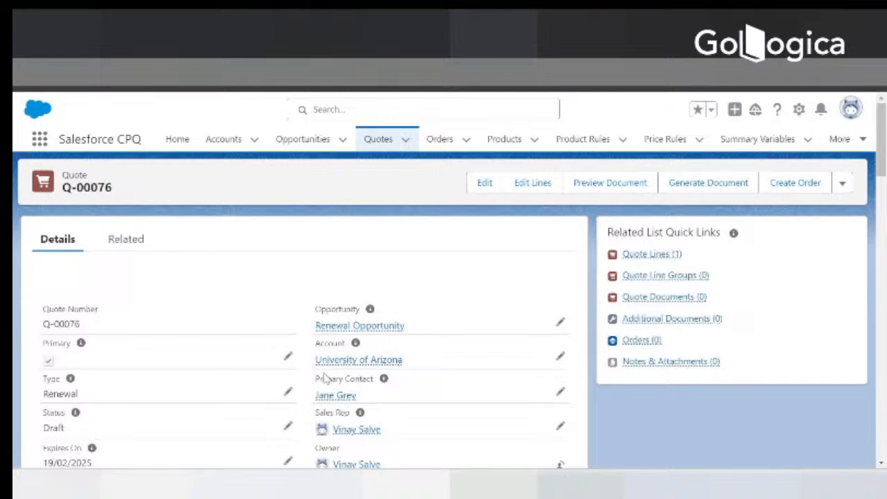
Examine the renewal quote's details and the opportunity's related quote, product and Salesforce CPQ Information section.
{"action": "scroll", "coordinate": [158, 321], "scroll_direction": "down", "scroll_amount": 2}
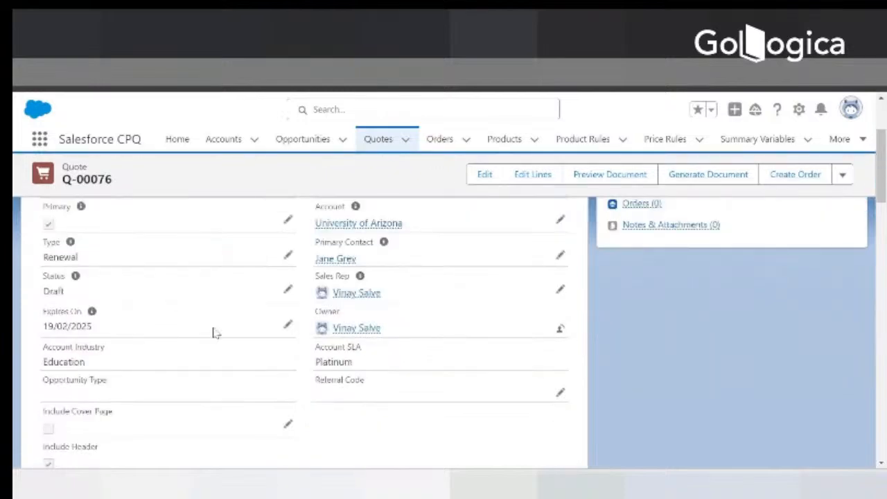
{"action": "key", "text": "ctrl+shift+Tab"}
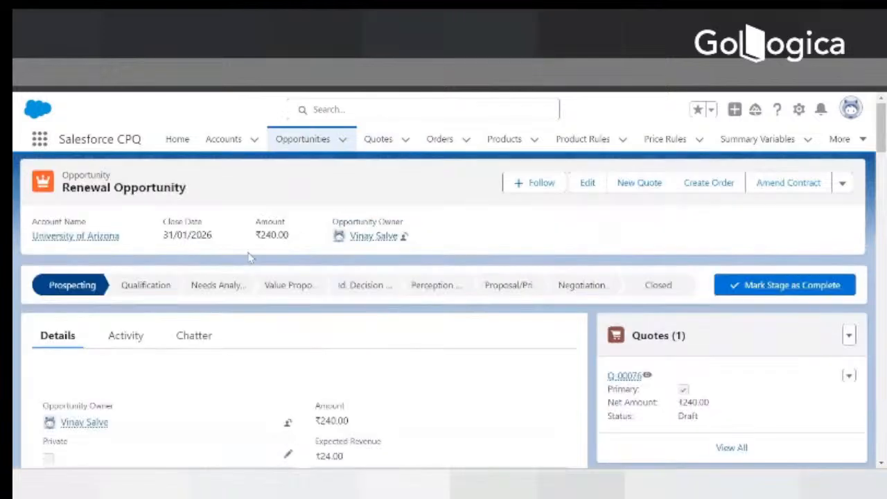
{"action": "scroll", "coordinate": [244, 374], "scroll_direction": "down", "scroll_amount": 2}
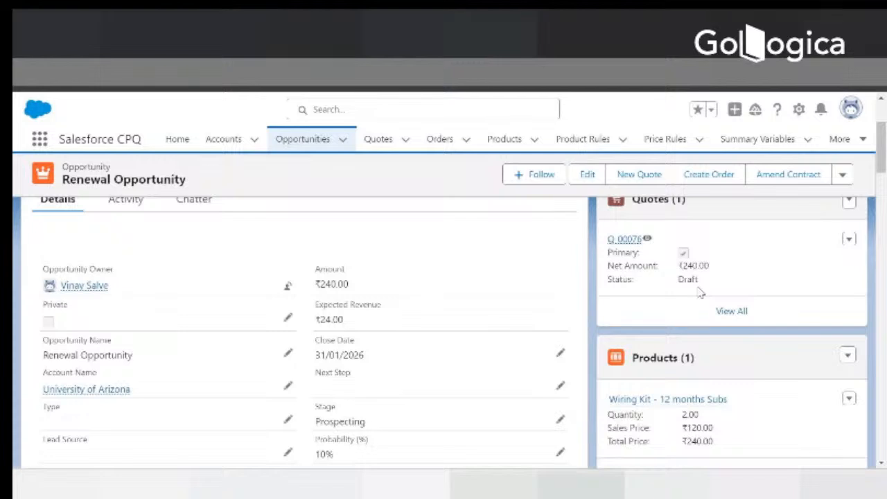
{"action": "scroll", "coordinate": [439, 277], "scroll_direction": "down", "scroll_amount": 2}
{"action": "scroll", "coordinate": [439, 284], "scroll_direction": "down", "scroll_amount": 1}
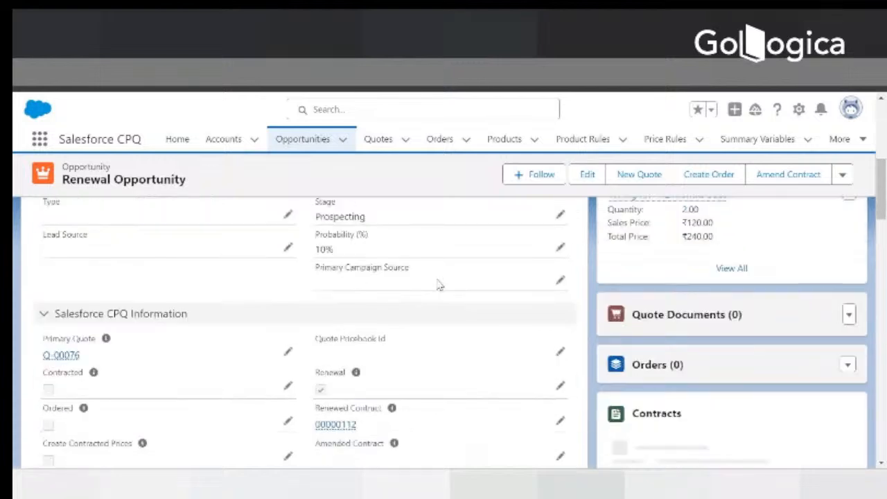
{"action": "scroll", "coordinate": [439, 287], "scroll_direction": "up", "scroll_amount": 2}
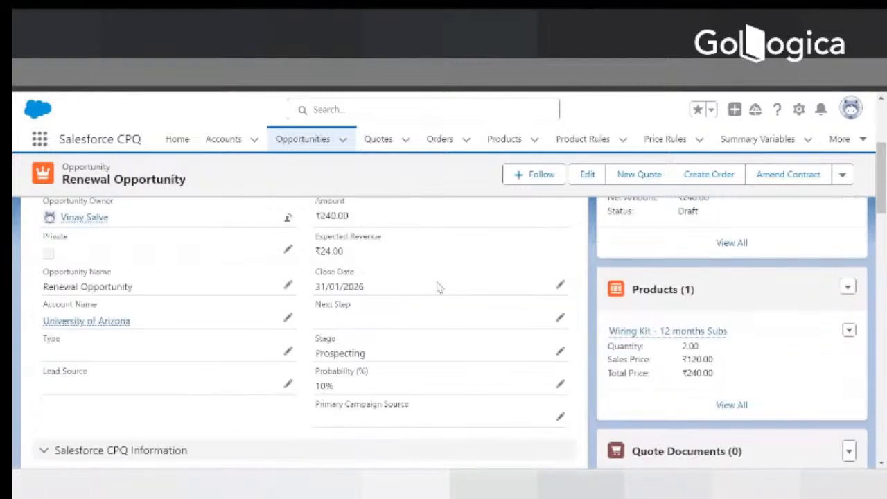
{"action": "scroll", "coordinate": [439, 286], "scroll_direction": "up", "scroll_amount": 3}
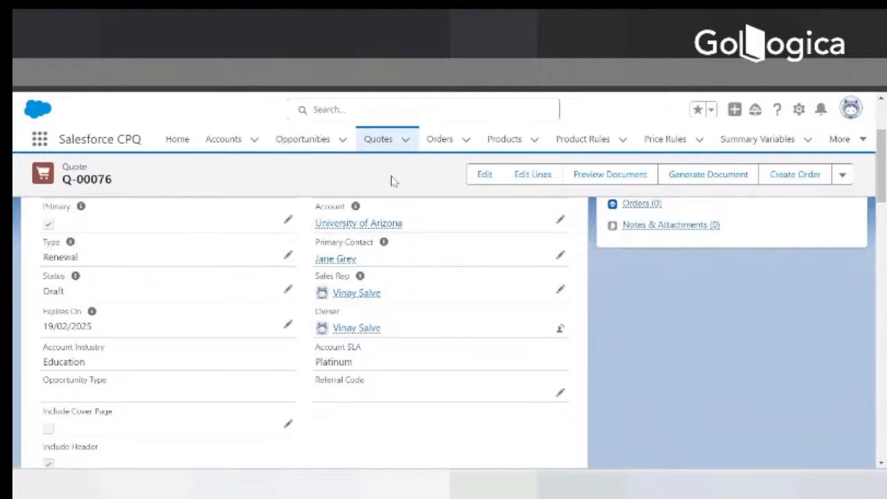
{"action": "scroll", "coordinate": [393, 181], "scroll_direction": "up", "scroll_amount": 2}
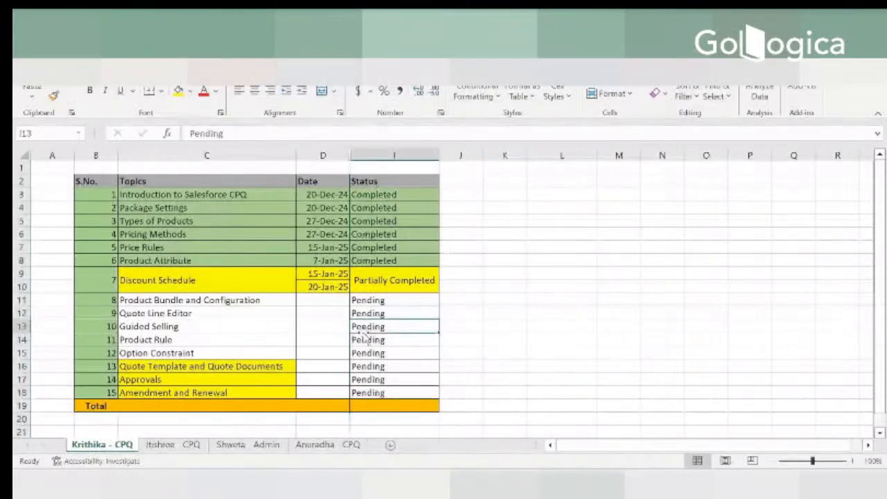
Switch to the Excel topic tracker and set the Discount Schedule topic's status to Completed.
{"action": "left_click", "coordinate": [228, 340]}
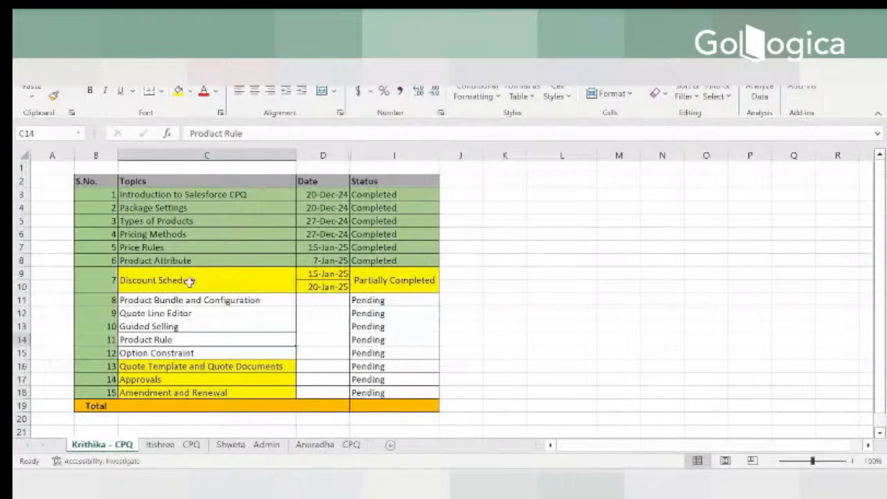
{"action": "left_click", "coordinate": [192, 281]}
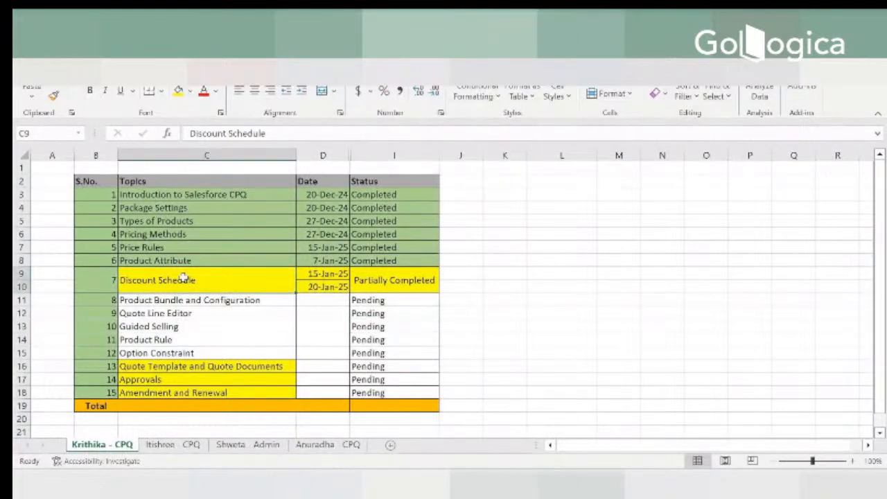
{"action": "left_click", "coordinate": [379, 283]}
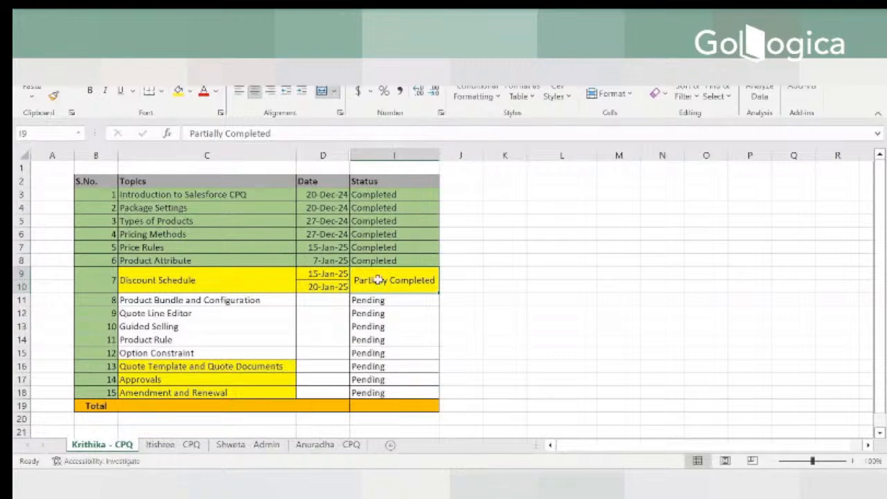
{"action": "left_click", "coordinate": [373, 262]}
{"action": "key", "text": "ctrl+c"}
{"action": "left_click", "coordinate": [375, 290]}
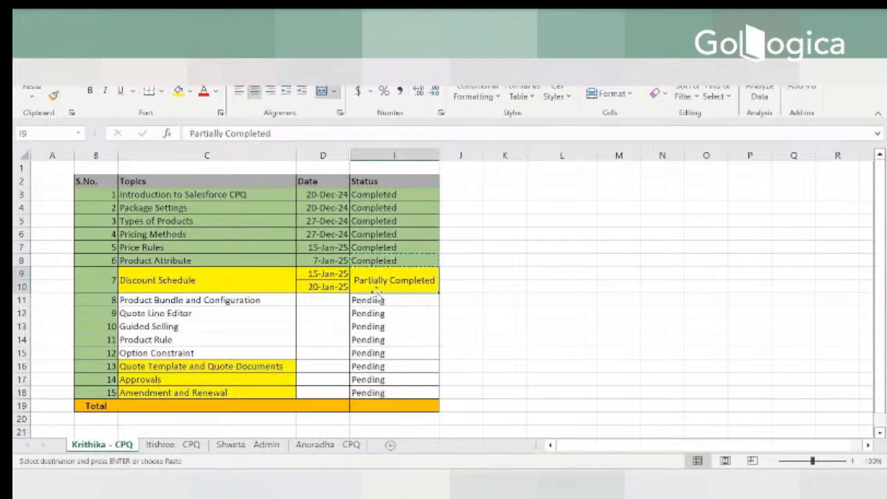
{"action": "key", "text": "ctrl+v"}
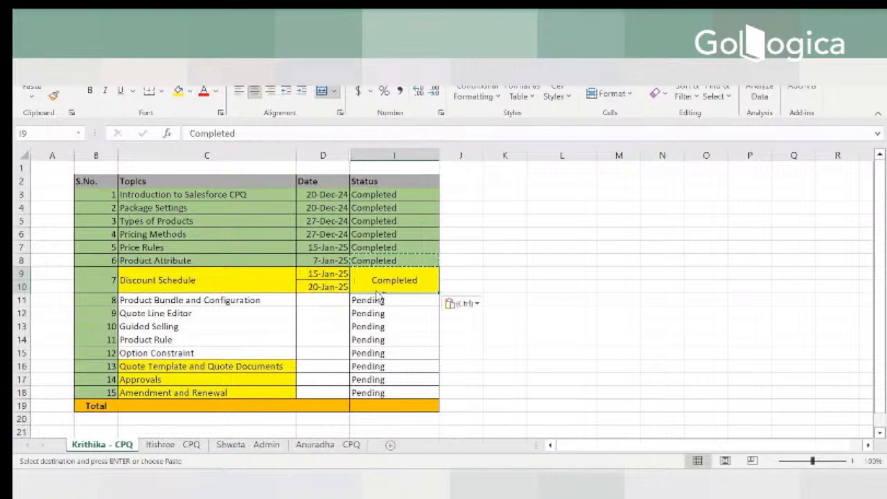
Set the Amendment and Renewal topic's status to Completed by copying the Product Attribute status cell with its green fill.
{"action": "left_click", "coordinate": [252, 393]}
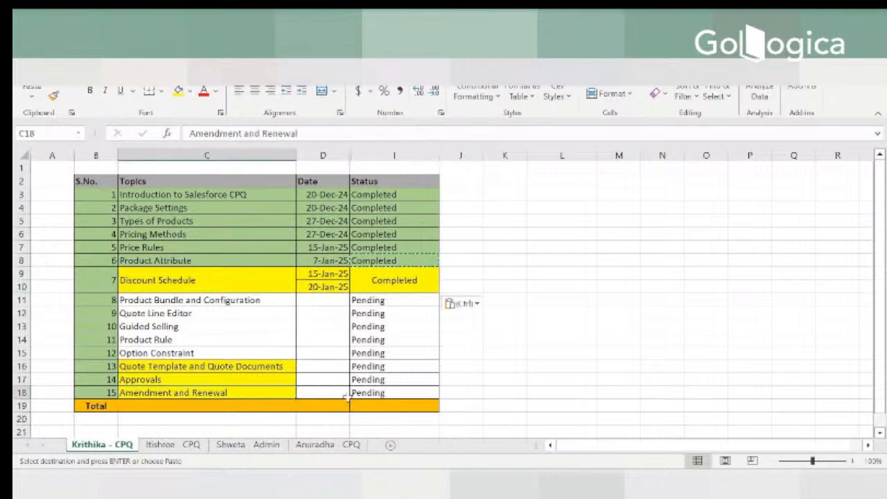
{"action": "left_click", "coordinate": [354, 390]}
{"action": "left_click", "coordinate": [366, 259]}
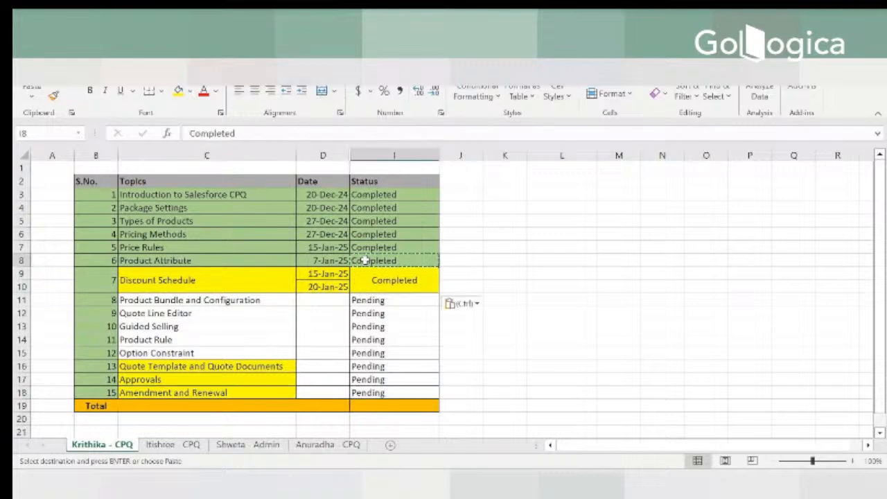
{"action": "key", "text": "ctrl+c"}
{"action": "left_click", "coordinate": [362, 393]}
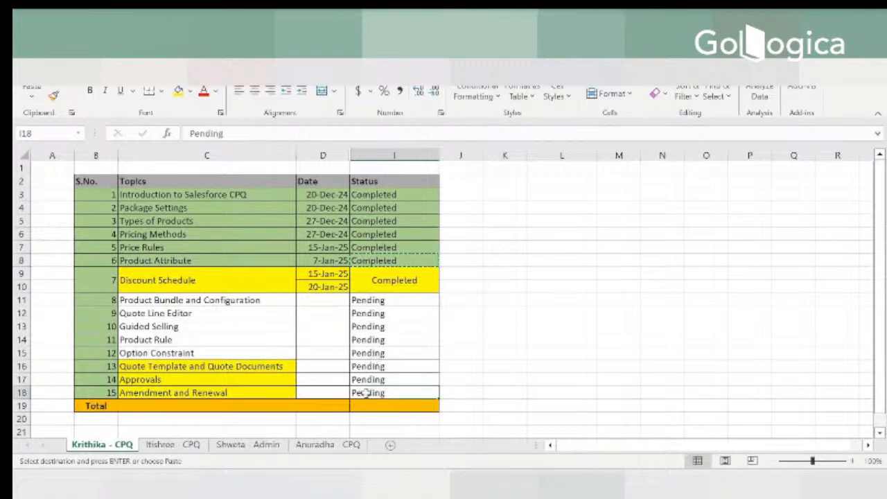
{"action": "key", "text": "ctrl+v"}
Copy the 20-Jan-25 date from the Discount Schedule topic into the Amendment and Renewal topic's date cell.
{"action": "left_click", "coordinate": [316, 285]}
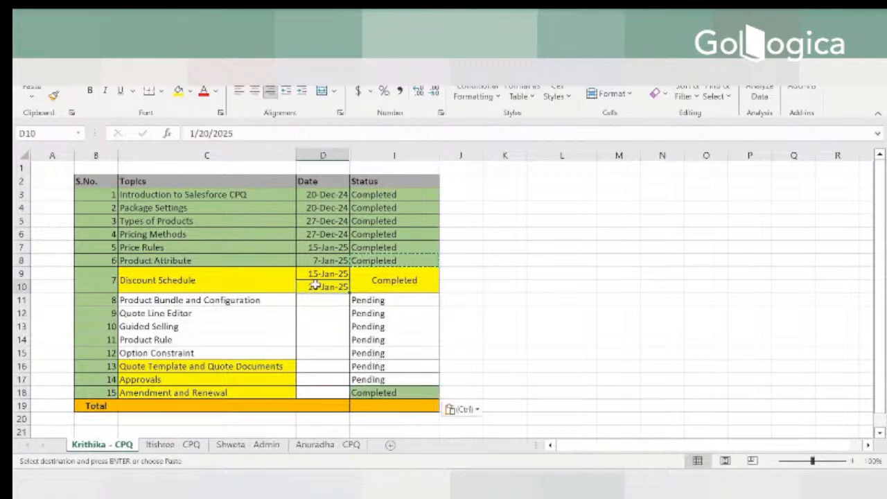
{"action": "key", "text": "ctrl+c"}
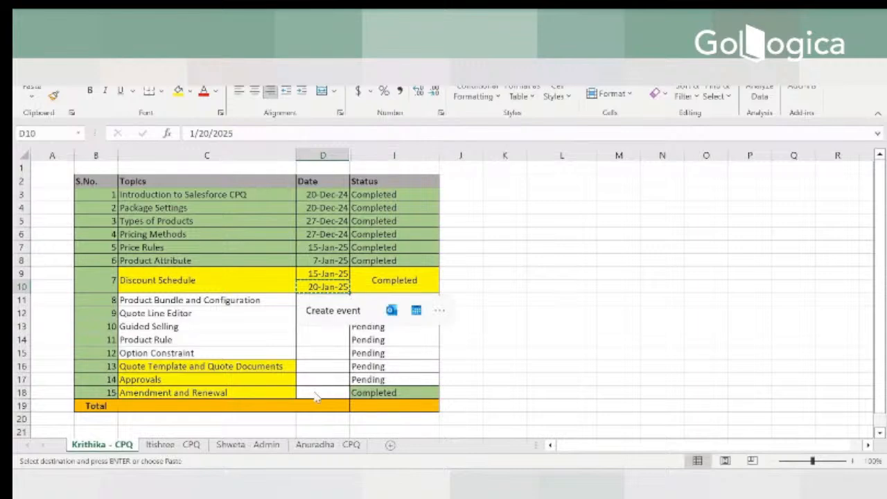
{"action": "left_click", "coordinate": [314, 392]}
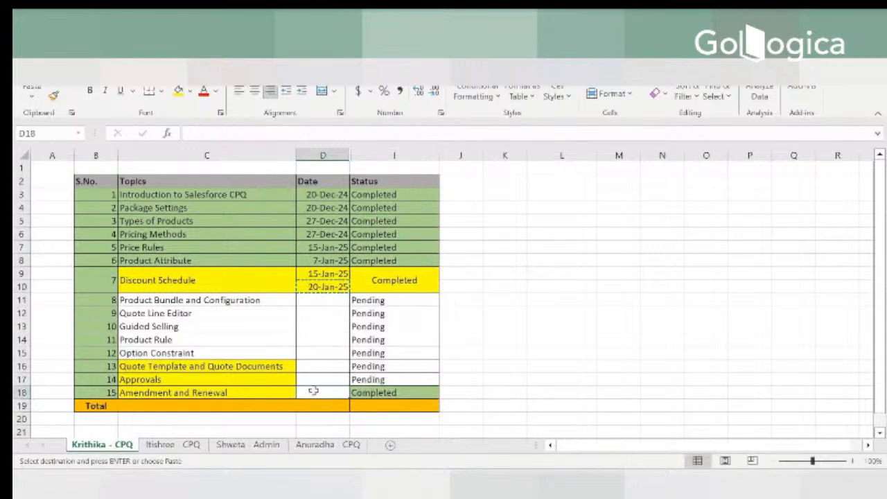
{"action": "key", "text": "ctrl+v"}
Select the Quote Template and Quote Documents and Approvals topic cells to point out these pending topics.
{"action": "left_click_drag", "start_coordinate": [148, 368], "coordinate": [199, 374]}
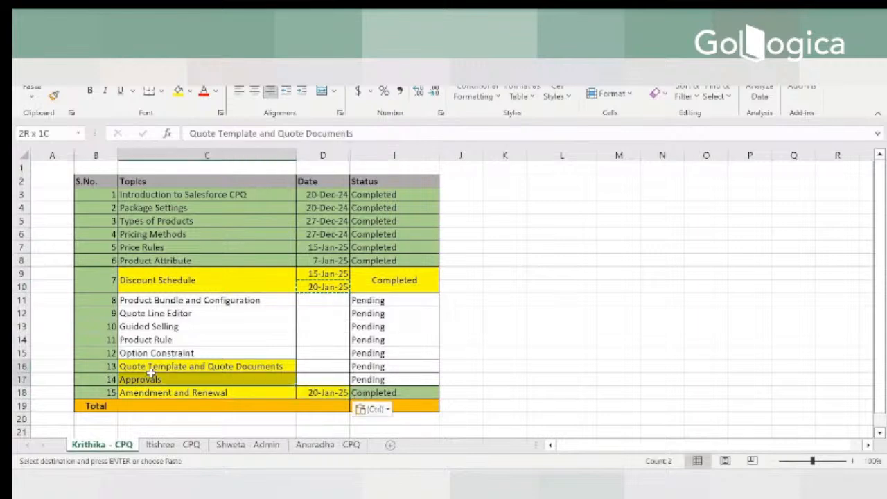
{"action": "left_click", "coordinate": [161, 369]}
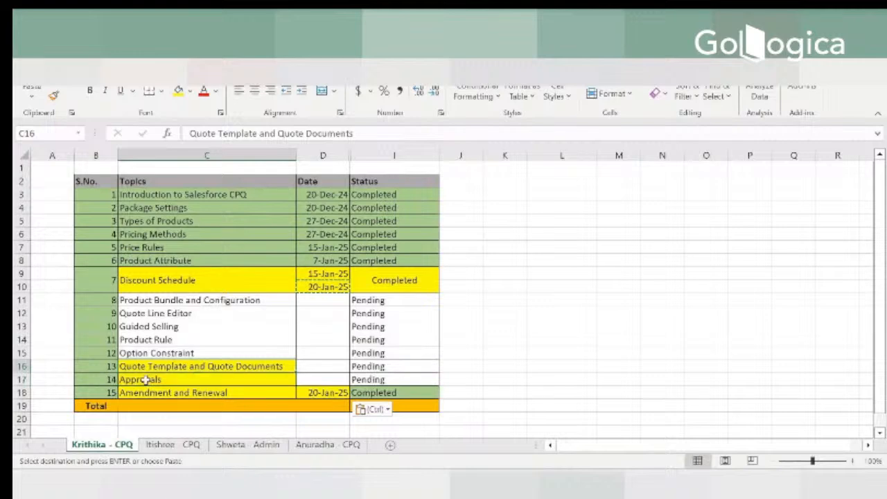
{"action": "left_click_drag", "start_coordinate": [175, 378], "coordinate": [147, 370]}
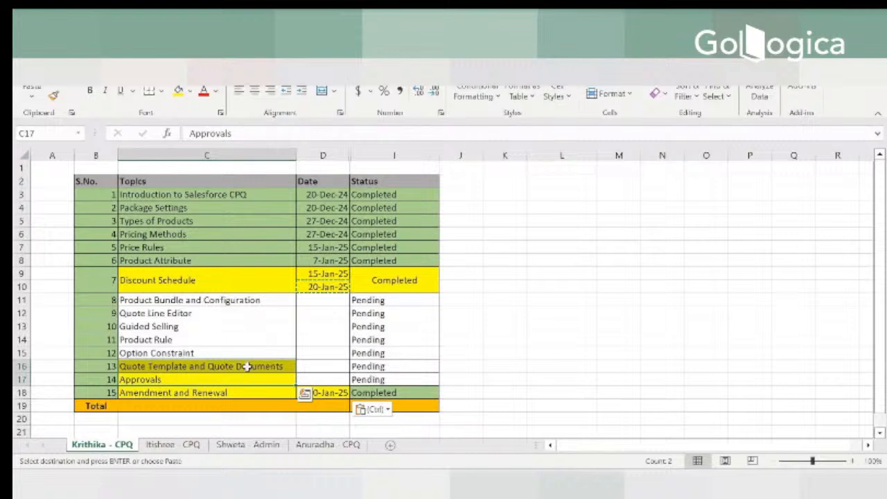
Review the Quote Template and Quote Documents and Approvals rows by selecting each topic cell in turn.
{"action": "key", "text": "Up"}
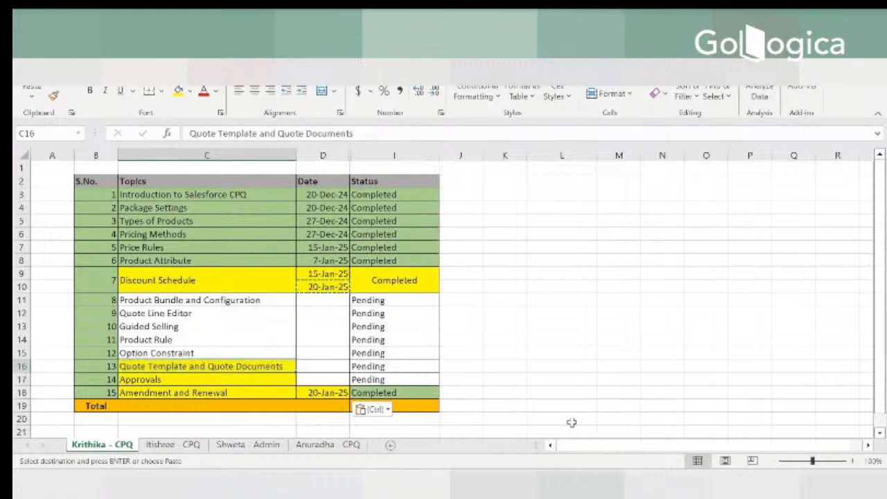
{"action": "left_click", "coordinate": [140, 378]}
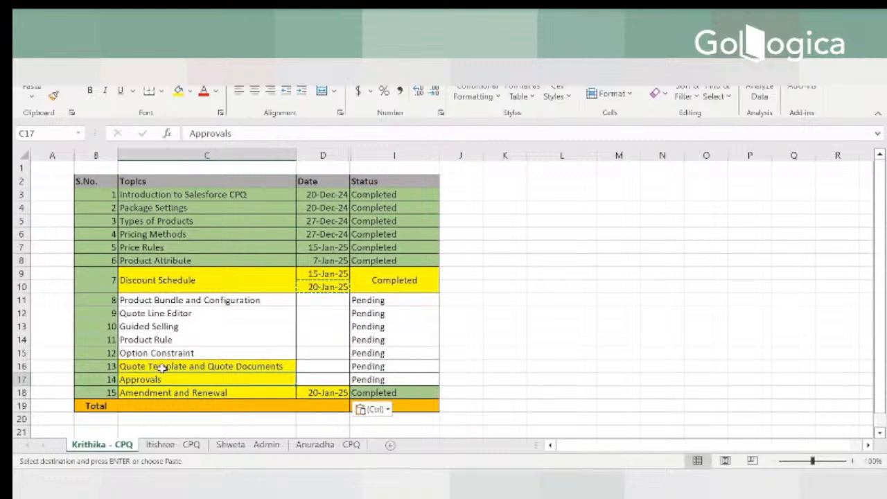
{"action": "left_click", "coordinate": [162, 365]}
{"action": "left_click", "coordinate": [160, 381]}
{"action": "left_click", "coordinate": [165, 365]}
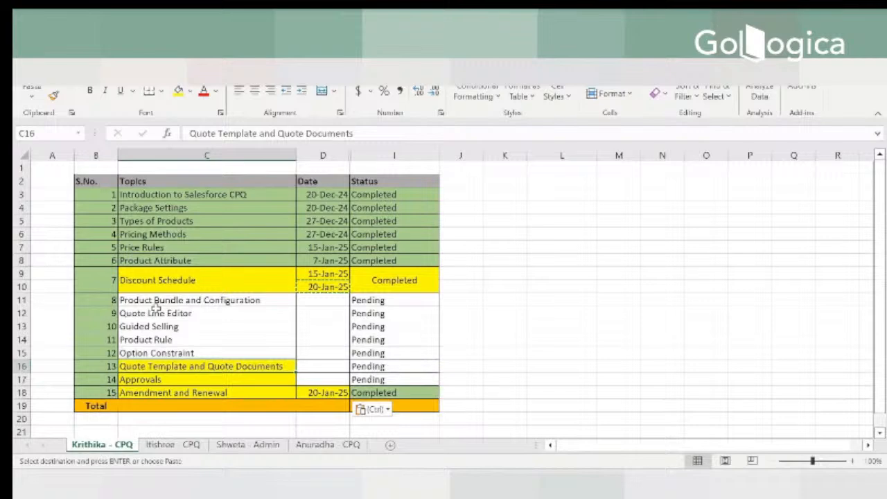
Highlight the topics from Product Bundle and Configuration through Option Constraint and check the upcoming dates in the system calendar.
{"action": "left_click_drag", "start_coordinate": [157, 303], "coordinate": [159, 353]}
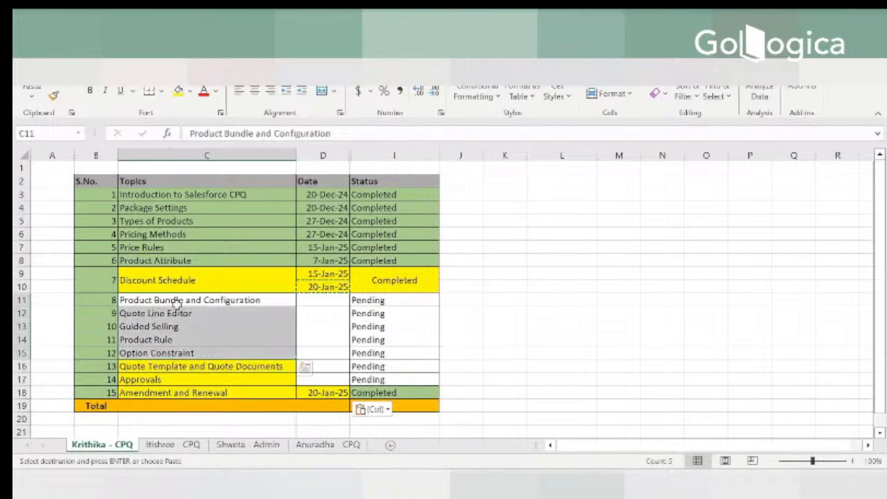
{"action": "left_click", "coordinate": [153, 353]}
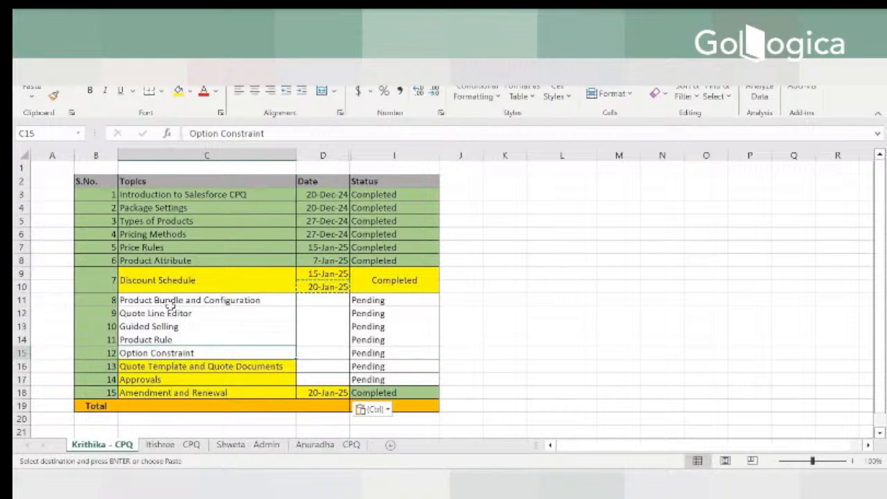
{"action": "left_click", "coordinate": [850, 482]}
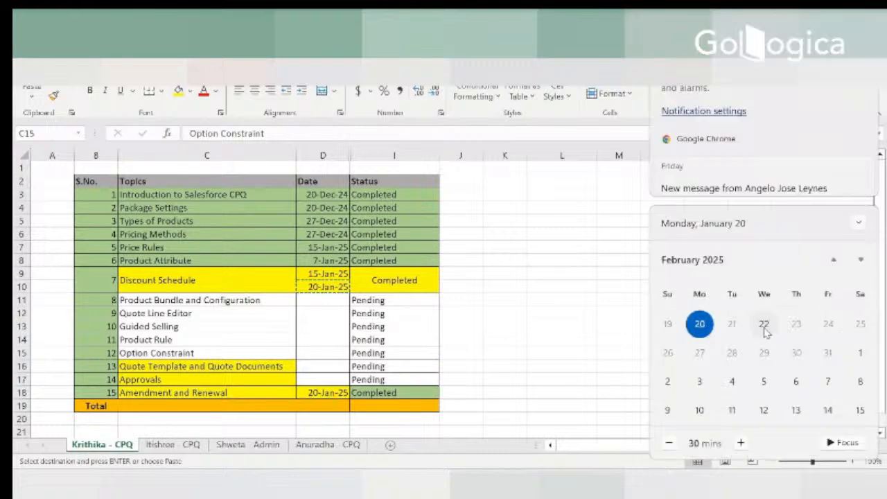
{"action": "left_click", "coordinate": [497, 342]}
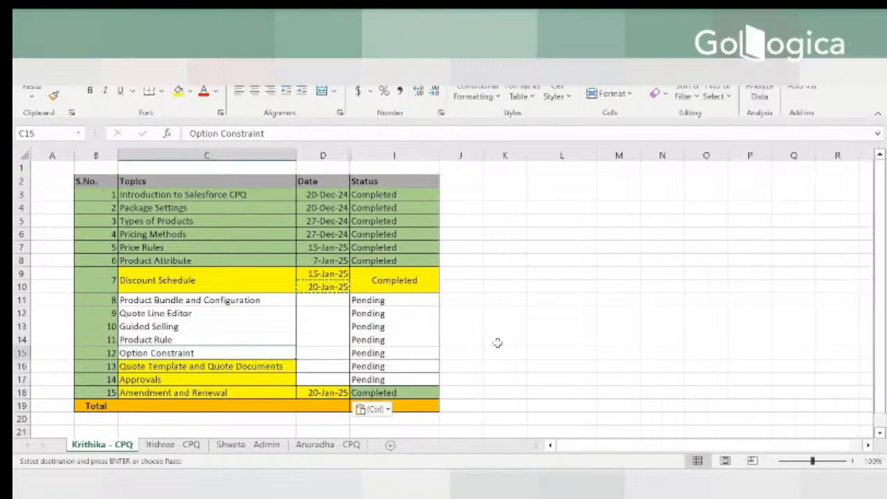
Compare the Quote Template and Quote Documents and Approvals topics with the Types of Products and Product Attribute topics in the tracker.
{"action": "left_click", "coordinate": [191, 378]}
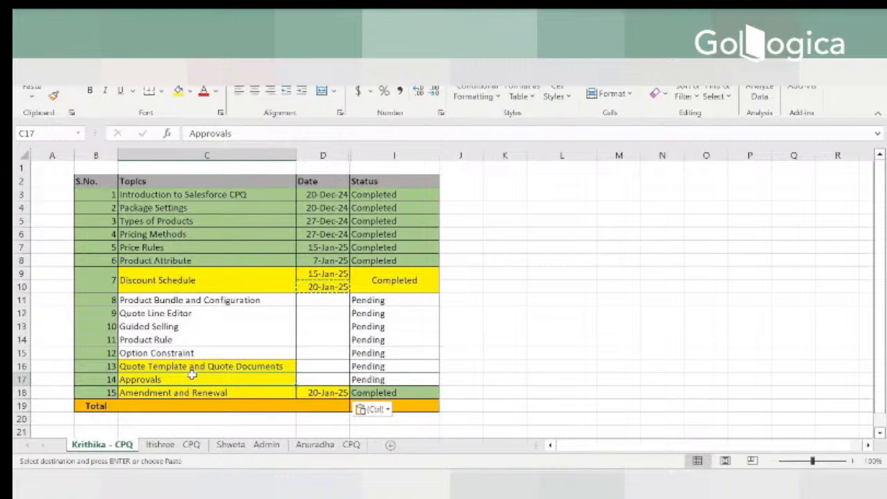
{"action": "left_click", "coordinate": [161, 221]}
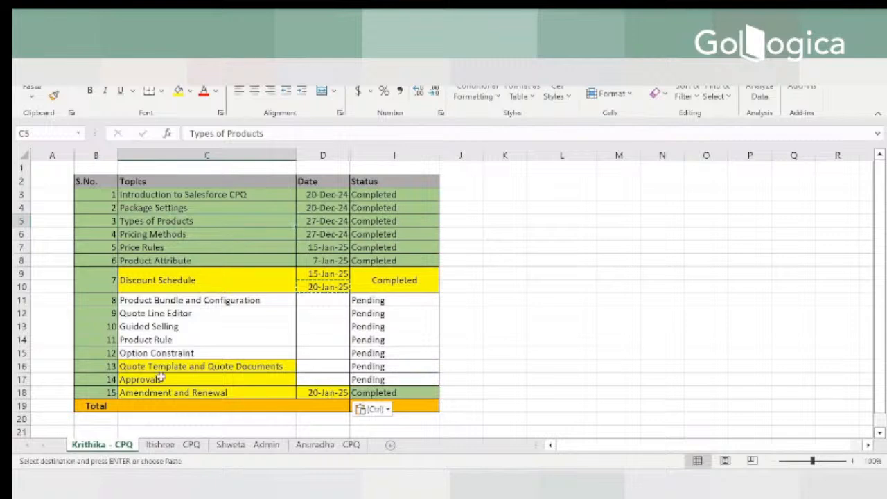
{"action": "left_click_drag", "start_coordinate": [158, 364], "coordinate": [159, 379]}
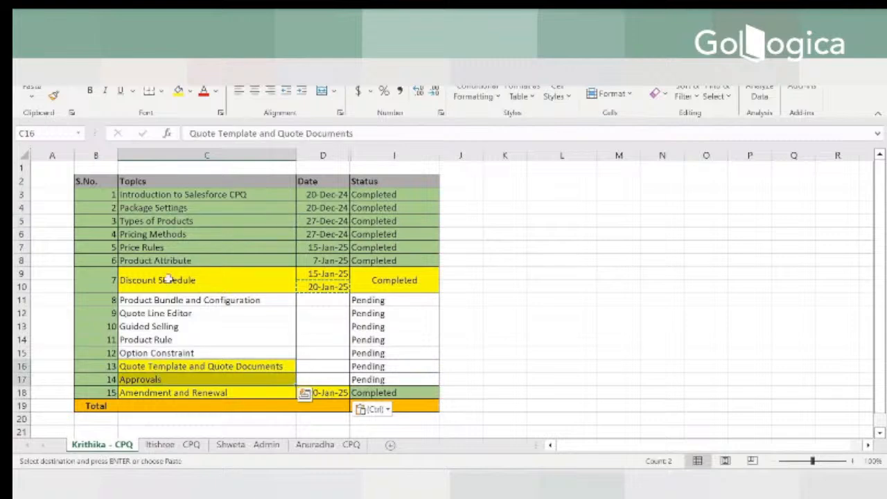
{"action": "left_click", "coordinate": [142, 223]}
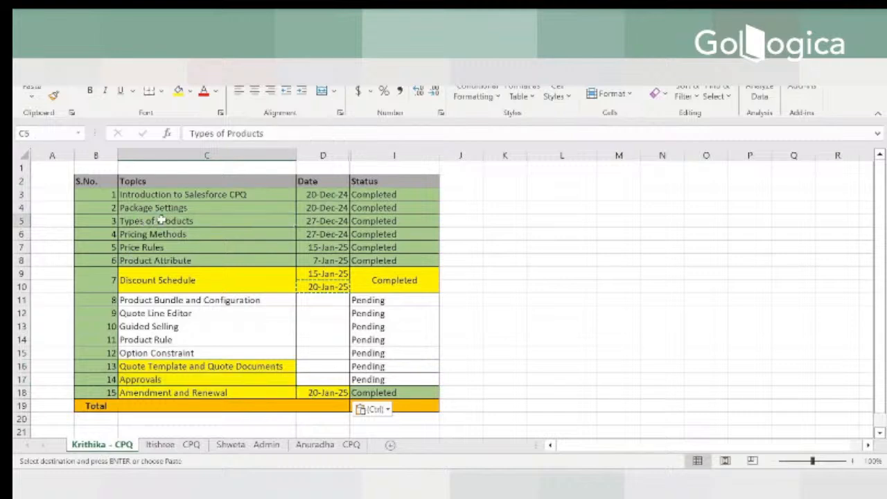
{"action": "left_click", "coordinate": [170, 258]}
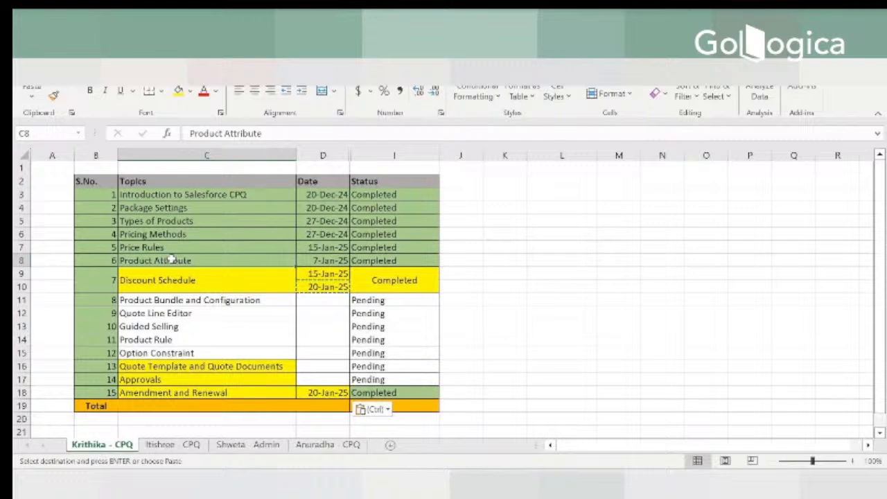